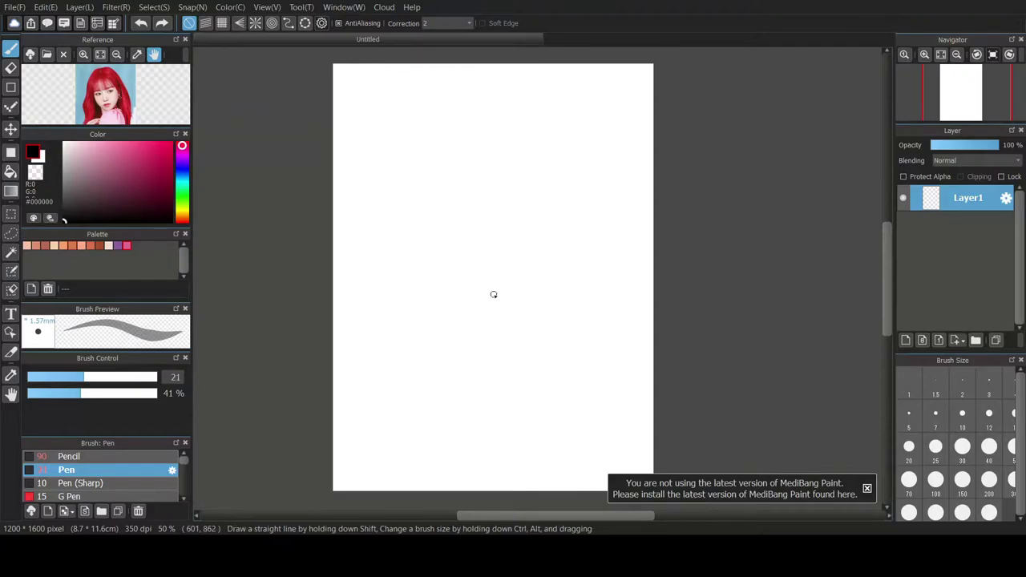
# - Sketch a round head shape in the canvas's upper area with a curved vertical centre line
pyautogui.moveTo(478, 95); pyautogui.dragTo(474, 188)
pyautogui.moveTo(509, 110); pyautogui.dragTo(514, 152)
pyautogui.moveTo(456, 100)
pyautogui.mouseDown()
pyautogui.moveTo(454, 180)
pyautogui.moveTo(444, 185)
pyautogui.moveTo(478, 255)
pyautogui.mouseUp()
pyautogui.hotkey('ctrl', 'z')
pyautogui.moveTo(468, 97); pyautogui.dragTo(477, 220)
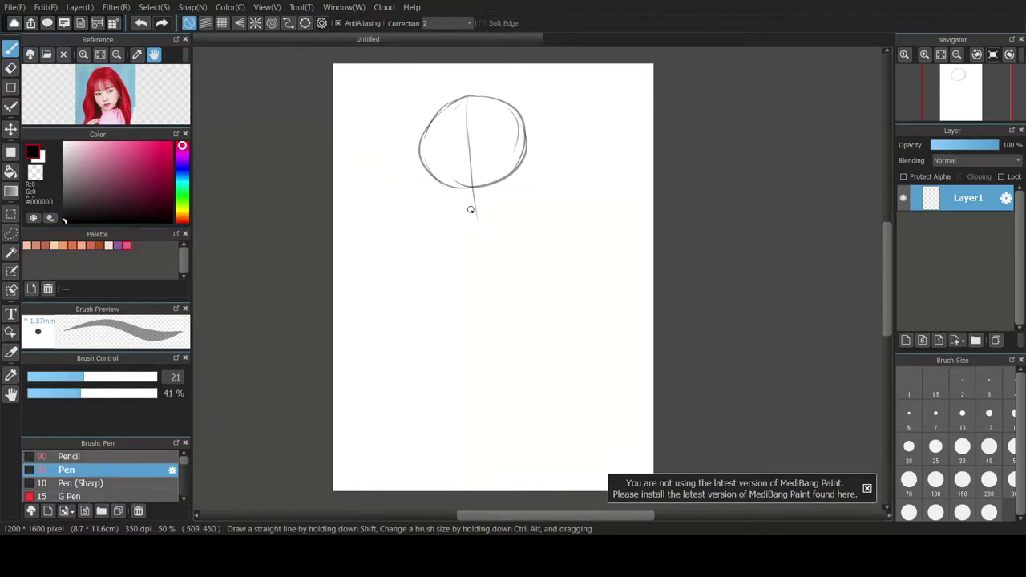
# - Sketch the cheek and jaw lines tapering from the head circle to a pointed chin
pyautogui.moveTo(433, 117)
pyautogui.mouseDown()
pyautogui.moveTo(447, 162)
pyautogui.moveTo(429, 161)
pyautogui.moveTo(443, 198)
pyautogui.moveTo(429, 169)
pyautogui.moveTo(458, 218)
pyautogui.moveTo(437, 191)
pyautogui.moveTo(484, 225)
pyautogui.mouseUp()
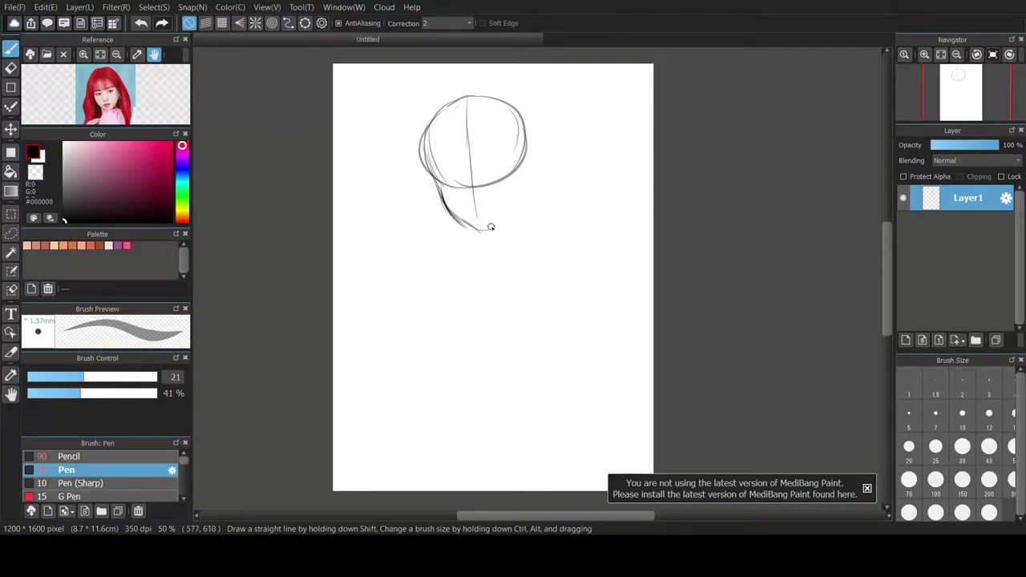
pyautogui.hotkey('ctrl', 'z')
pyautogui.moveTo(422, 139)
pyautogui.mouseDown()
pyautogui.moveTo(459, 208)
pyautogui.moveTo(441, 187)
pyautogui.mouseUp()
pyautogui.moveTo(428, 159)
pyautogui.mouseDown()
pyautogui.moveTo(470, 204)
pyautogui.moveTo(525, 174)
pyautogui.moveTo(489, 229)
pyautogui.mouseUp()
pyautogui.hotkey('ctrl', 'z')
pyautogui.moveTo(435, 136); pyautogui.dragTo(442, 198)
pyautogui.moveTo(449, 116)
pyautogui.mouseDown()
pyautogui.moveTo(423, 140)
pyautogui.moveTo(463, 165)
pyautogui.moveTo(485, 234)
pyautogui.mouseUp()
pyautogui.hotkey('ctrl', 'z')
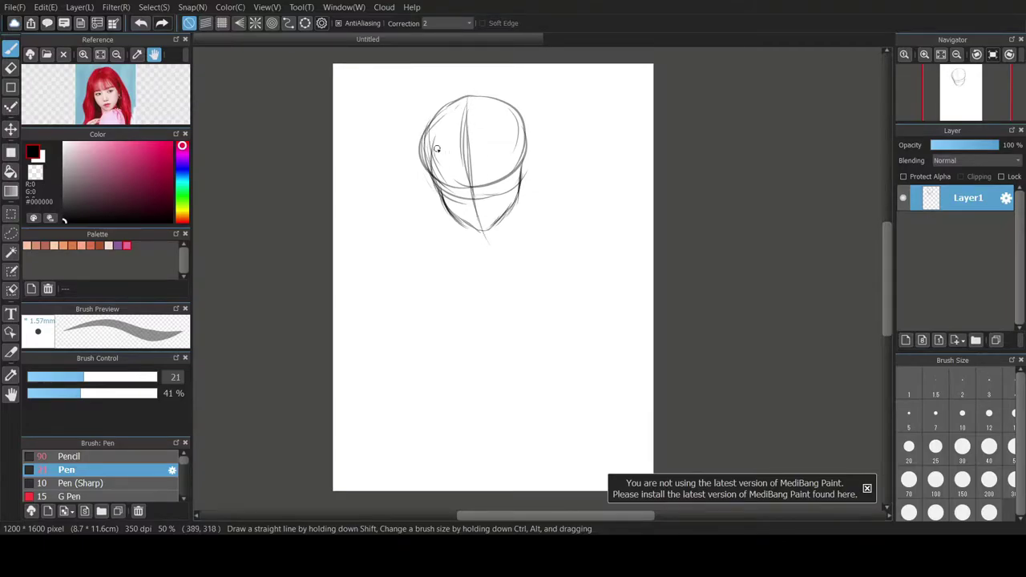
# - Rework the face's centre line and reinforce the outline around the head and jaw
pyautogui.hotkey('ctrl', 'z')
pyautogui.hotkey('ctrl', 'z')
pyautogui.moveTo(468, 109); pyautogui.dragTo(486, 229)
pyautogui.moveTo(425, 143)
pyautogui.mouseDown()
pyautogui.moveTo(455, 106)
pyautogui.moveTo(484, 107)
pyautogui.mouseUp()
pyautogui.moveTo(446, 110)
pyautogui.mouseDown()
pyautogui.moveTo(503, 104)
pyautogui.moveTo(518, 197)
pyautogui.moveTo(499, 216)
pyautogui.mouseUp()
pyautogui.moveTo(470, 172); pyautogui.dragTo(488, 242)
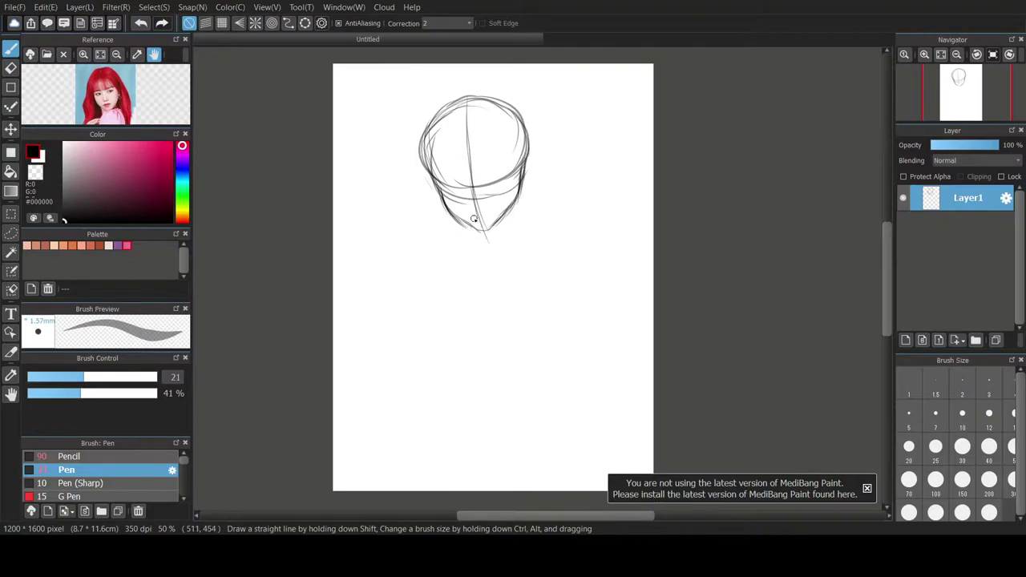
pyautogui.hotkey('ctrl', 'z')
# - Rough in the raised near shoulder and its sleeve below the chin, following the reference photo
pyautogui.moveTo(516, 196)
pyautogui.mouseDown()
pyautogui.moveTo(509, 221)
pyautogui.moveTo(456, 215)
pyautogui.moveTo(473, 240)
pyautogui.moveTo(502, 224)
pyautogui.moveTo(487, 227)
pyautogui.moveTo(519, 226)
pyautogui.moveTo(510, 260)
pyautogui.moveTo(481, 259)
pyautogui.moveTo(541, 248)
pyautogui.mouseUp()
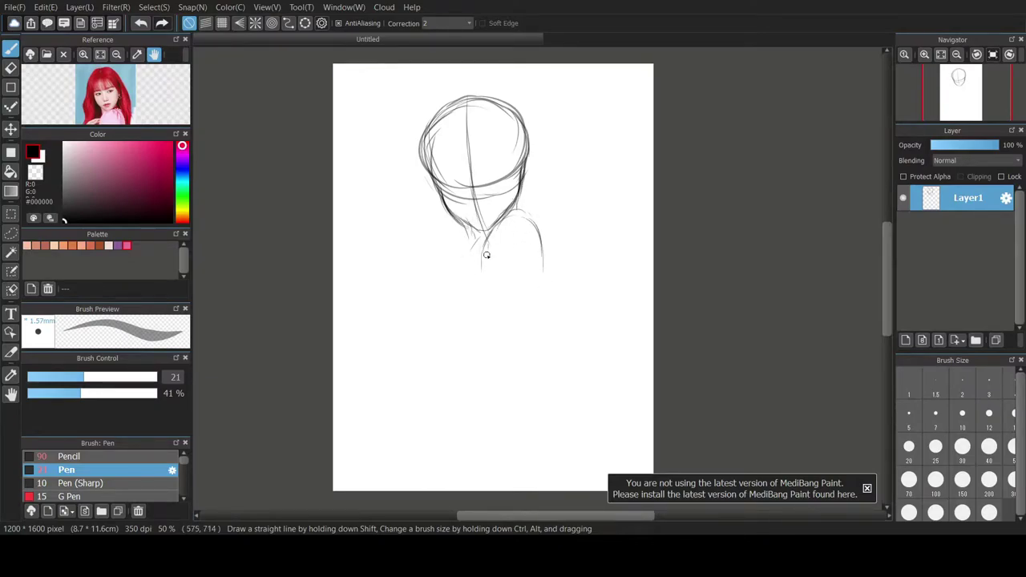
pyautogui.moveTo(148, 103); pyautogui.dragTo(154, 77)
pyautogui.moveTo(494, 239); pyautogui.dragTo(474, 294)
pyautogui.moveTo(477, 280); pyautogui.dragTo(466, 318)
pyautogui.hotkey('ctrl', 'z')
pyautogui.moveTo(485, 253)
pyautogui.mouseDown()
pyautogui.moveTo(467, 301)
pyautogui.moveTo(523, 304)
pyautogui.mouseUp()
pyautogui.hotkey('ctrl', 'z')
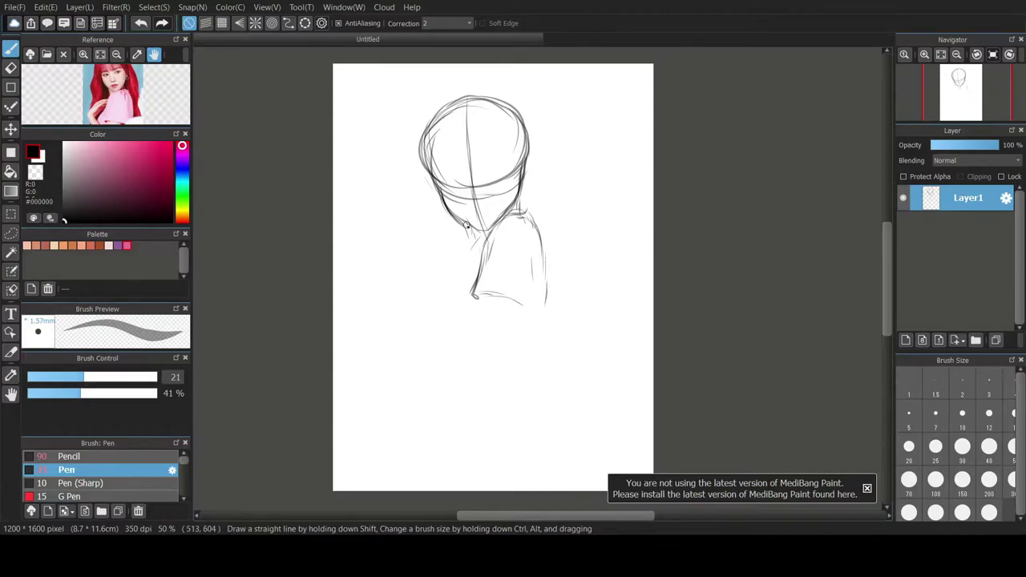
# - Sketch the neck and the far shoulder curve, using an enlarged view of the reference photo
pyautogui.moveTo(437, 178)
pyautogui.mouseDown()
pyautogui.moveTo(473, 195)
pyautogui.moveTo(483, 243)
pyautogui.moveTo(474, 291)
pyautogui.mouseUp()
pyautogui.hotkey('ctrl', 'z')
pyautogui.click(84, 55)
pyautogui.moveTo(105, 91); pyautogui.dragTo(90, 101)
pyautogui.moveTo(485, 234); pyautogui.dragTo(474, 286)
pyautogui.moveTo(92, 102); pyautogui.dragTo(126, 77)
pyautogui.hotkey('ctrl', 'z')
pyautogui.moveTo(465, 220); pyautogui.dragTo(478, 251)
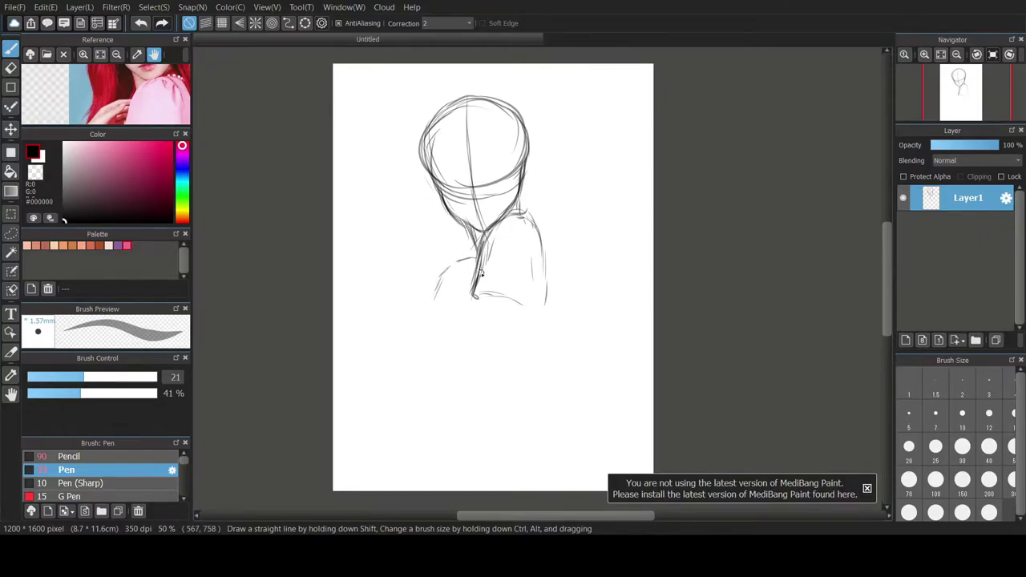
# - Try several curved hand and arm strokes beneath the far shoulder, and undo them
pyautogui.moveTo(458, 276); pyautogui.dragTo(466, 268)
pyautogui.moveTo(112, 108); pyautogui.dragTo(117, 77)
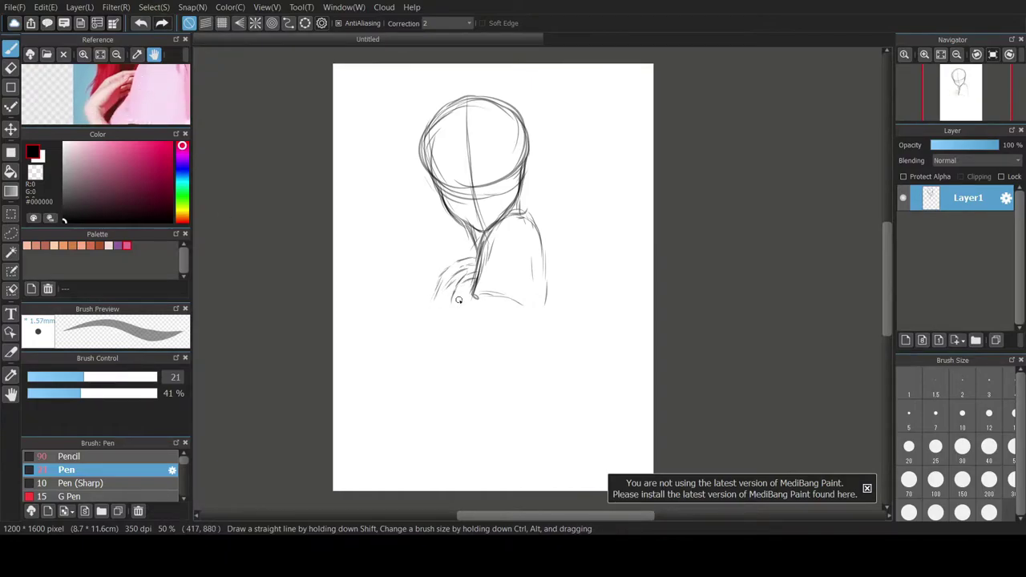
pyautogui.hotkey('ctrl', 'z')
pyautogui.hotkey('ctrl', 'z')
pyautogui.moveTo(458, 279)
pyautogui.mouseDown()
pyautogui.moveTo(449, 305)
pyautogui.moveTo(428, 311)
pyautogui.mouseUp()
pyautogui.hotkey('ctrl', 'z')
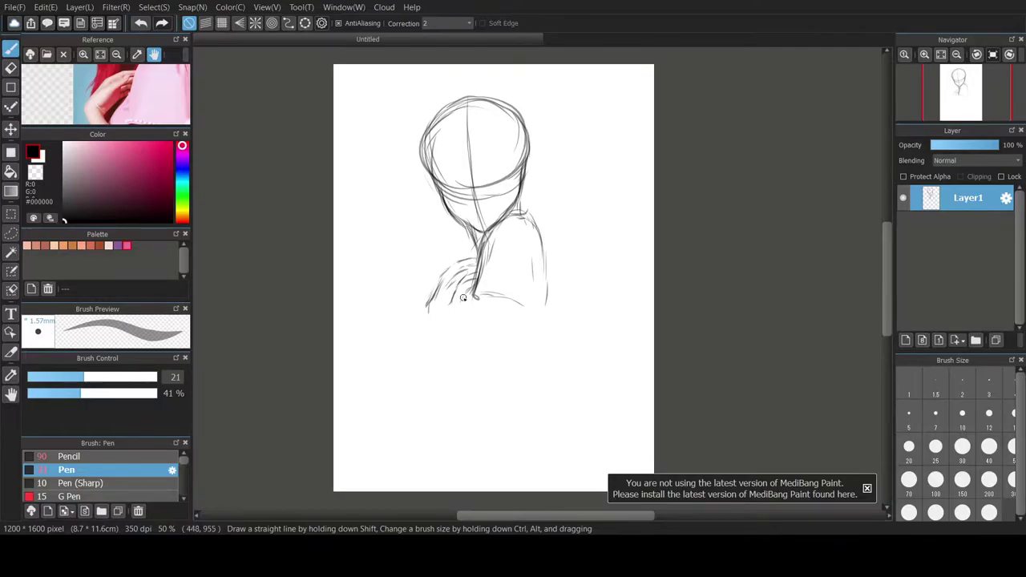
pyautogui.hotkey('ctrl', 'z')
pyautogui.moveTo(475, 283); pyautogui.dragTo(460, 307)
pyautogui.hotkey('ctrl', 'z')
pyautogui.moveTo(163, 75); pyautogui.dragTo(130, 170)
pyautogui.hotkey('ctrl', 'z')
pyautogui.hotkey('ctrl', 'z')
pyautogui.hotkey('ctrl', 'z')
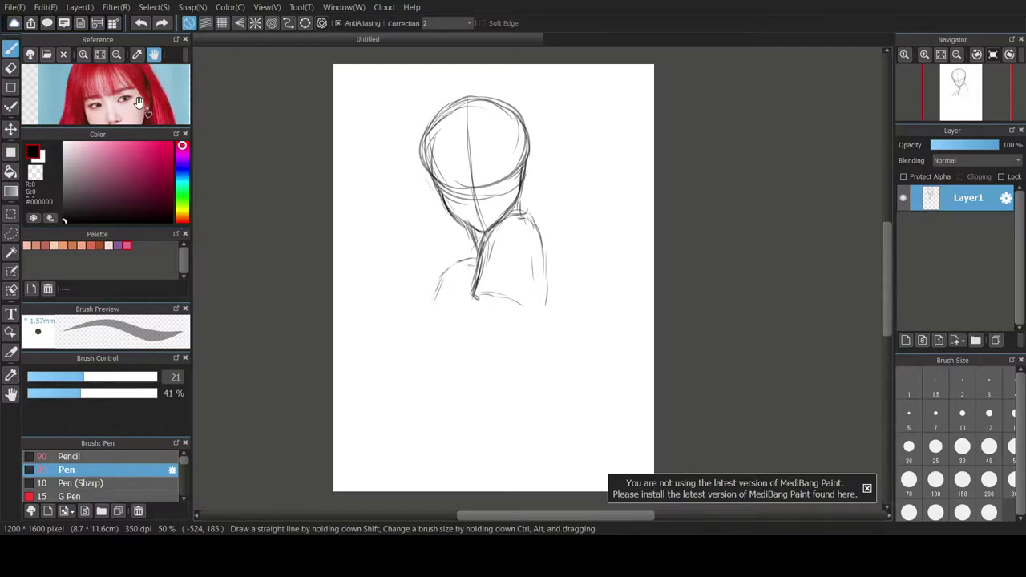
# - Strengthen the near shoulder's outer edge and the sleeve's lower curve
pyautogui.moveTo(483, 294)
pyautogui.mouseDown()
pyautogui.moveTo(528, 218)
pyautogui.moveTo(534, 307)
pyautogui.mouseUp()
pyautogui.hotkey('ctrl', 'z')
pyautogui.moveTo(527, 213); pyautogui.dragTo(548, 244)
pyautogui.moveTo(540, 235); pyautogui.dragTo(547, 319)
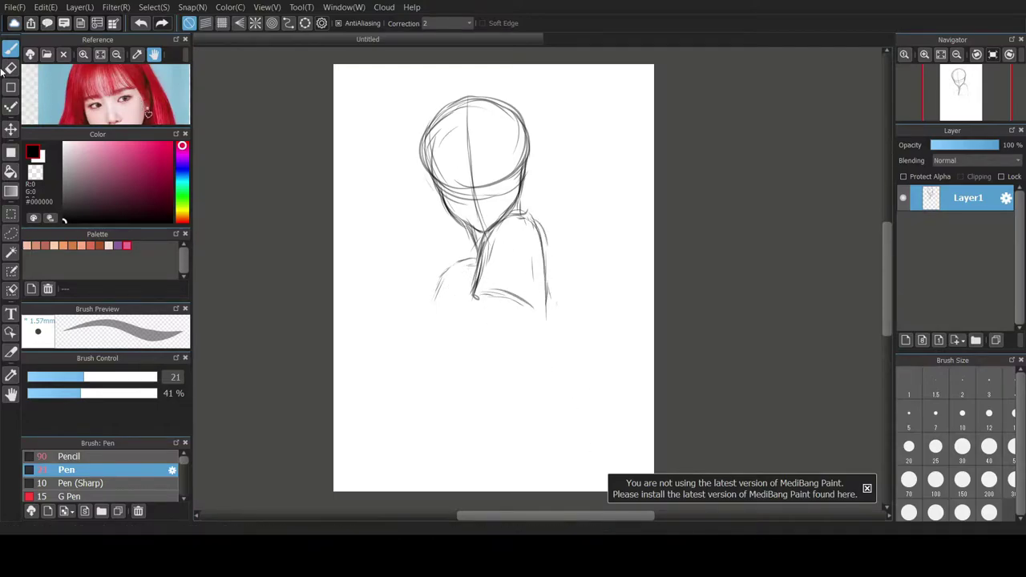
# - Erase the upper head and redraw it with the Pen brush at size 24, including a short centre line
pyautogui.click(936, 481)
pyautogui.press('e')
pyautogui.moveTo(457, 172)
pyautogui.mouseDown()
pyautogui.moveTo(455, 136)
pyautogui.moveTo(439, 119)
pyautogui.moveTo(435, 181)
pyautogui.mouseUp()
pyautogui.click(11, 49)
pyautogui.click(41, 378)
pyautogui.hotkey('ctrl', 'z')
pyautogui.click(90, 377)
pyautogui.hotkey('ctrl', 'z')
pyautogui.moveTo(441, 125)
pyautogui.mouseDown()
pyautogui.moveTo(470, 107)
pyautogui.moveTo(519, 161)
pyautogui.moveTo(441, 186)
pyautogui.moveTo(470, 172)
pyautogui.mouseUp()
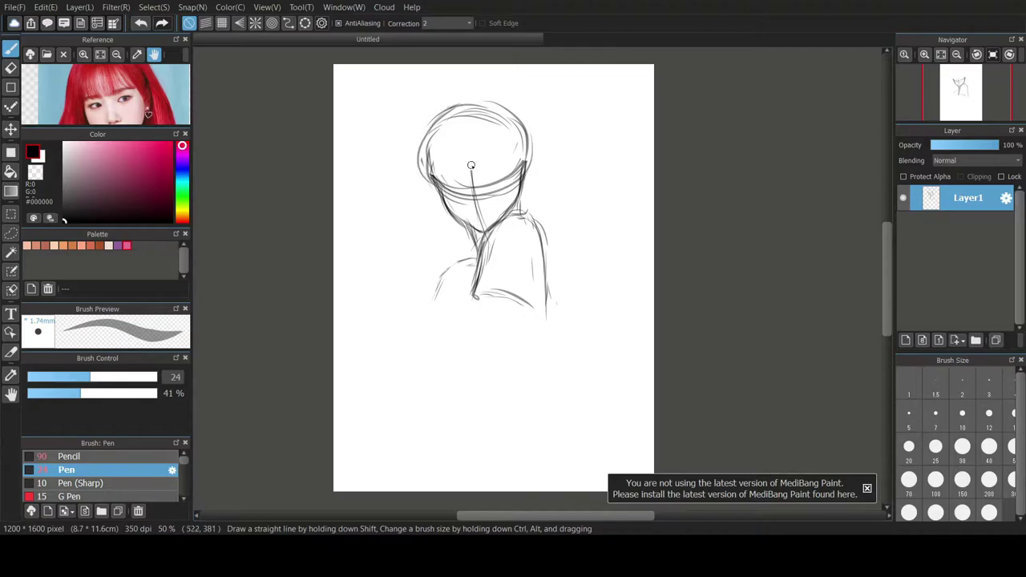
# - Reinforce the neck line, the far shoulder and the near shoulder's upper contour beneath the chin
pyautogui.moveTo(475, 265); pyautogui.dragTo(457, 277)
pyautogui.moveTo(487, 241)
pyautogui.mouseDown()
pyautogui.moveTo(473, 285)
pyautogui.moveTo(475, 276)
pyautogui.mouseUp()
pyautogui.moveTo(112, 117); pyautogui.dragTo(117, 68)
pyautogui.moveTo(499, 221); pyautogui.dragTo(482, 234)
pyautogui.moveTo(488, 229)
pyautogui.mouseDown()
pyautogui.moveTo(478, 255)
pyautogui.moveTo(505, 228)
pyautogui.moveTo(523, 246)
pyautogui.mouseUp()
pyautogui.hotkey('ctrl', 'z')
# - Darken the sleeve's inner and outer edges and redraw its lower edge
pyautogui.moveTo(519, 200); pyautogui.dragTo(532, 271)
pyautogui.moveTo(508, 218)
pyautogui.mouseDown()
pyautogui.moveTo(530, 232)
pyautogui.moveTo(512, 227)
pyautogui.moveTo(534, 279)
pyautogui.mouseUp()
pyautogui.moveTo(529, 215); pyautogui.dragTo(546, 287)
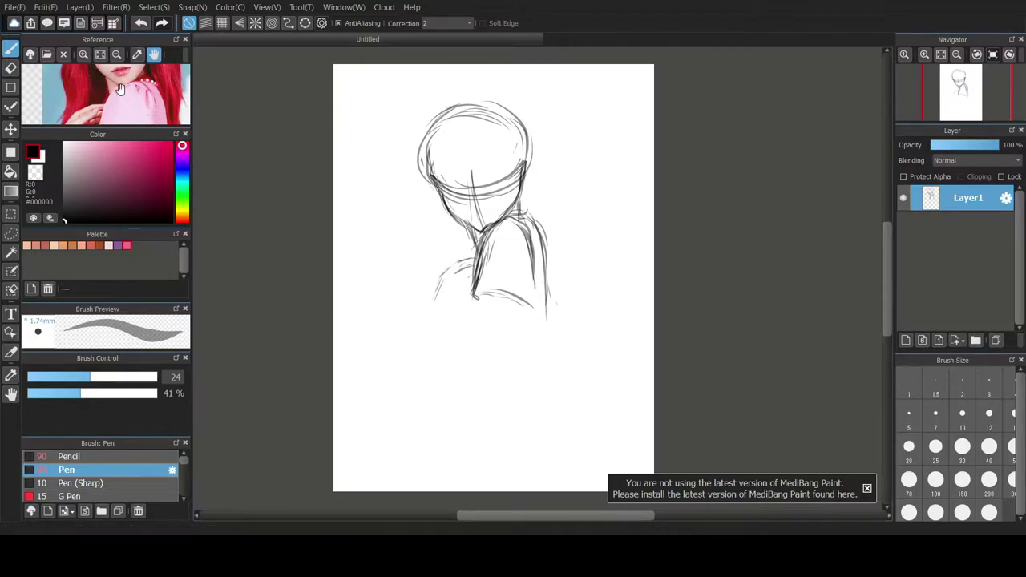
pyautogui.moveTo(142, 114); pyautogui.dragTo(138, 71)
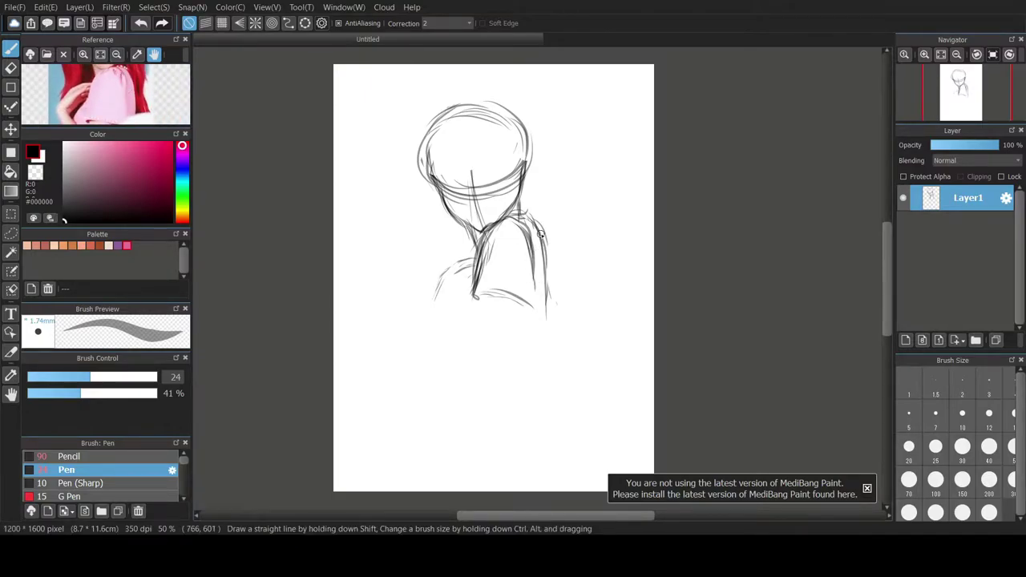
pyautogui.moveTo(530, 221); pyautogui.dragTo(546, 319)
pyautogui.moveTo(467, 297); pyautogui.dragTo(510, 312)
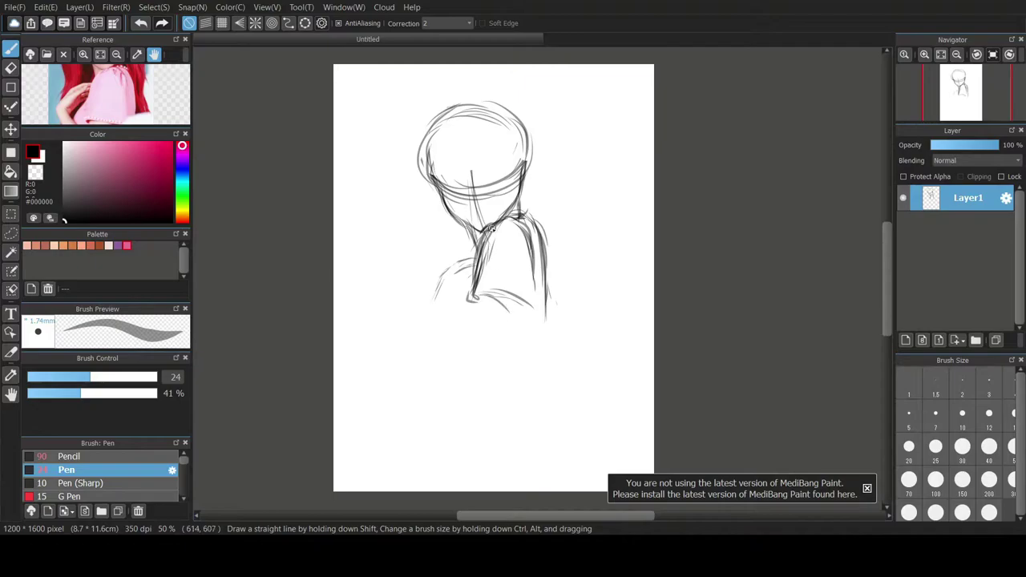
# - Refine the outline along the side and crown of the head with loose strokes
pyautogui.moveTo(523, 185)
pyautogui.mouseDown()
pyautogui.moveTo(525, 143)
pyautogui.moveTo(506, 107)
pyautogui.mouseUp()
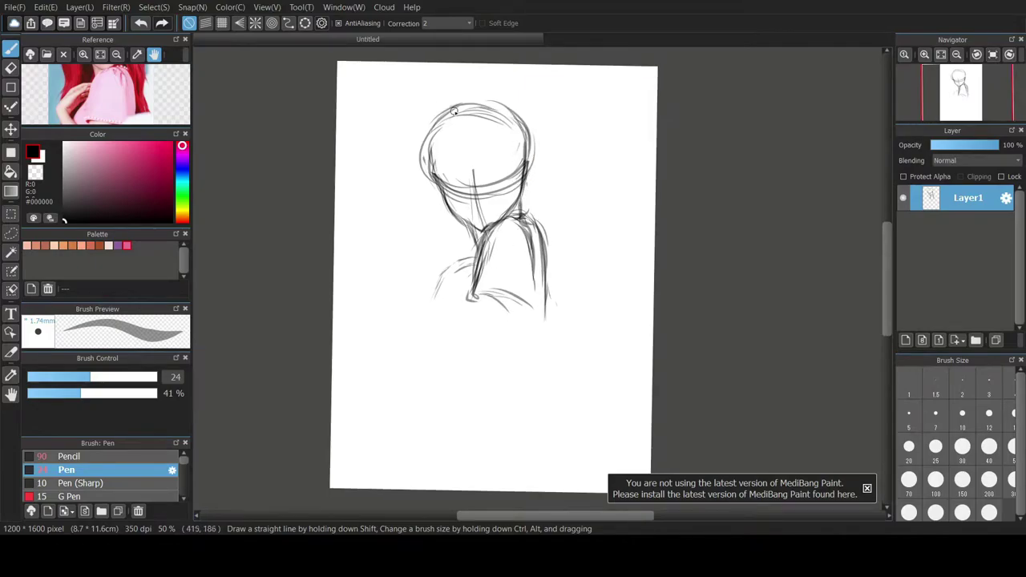
pyautogui.moveTo(431, 122); pyautogui.dragTo(475, 99)
pyautogui.moveTo(404, 137); pyautogui.dragTo(403, 151)
pyautogui.moveTo(399, 275)
pyautogui.mouseDown()
pyautogui.moveTo(356, 232)
pyautogui.moveTo(477, 220)
pyautogui.mouseUp()
# - Reset the canvas rotation, then enlarge the whole sketch with Transform and move it down on the page
pyautogui.scroll(-2, 395, 226)
pyautogui.click(976, 55)
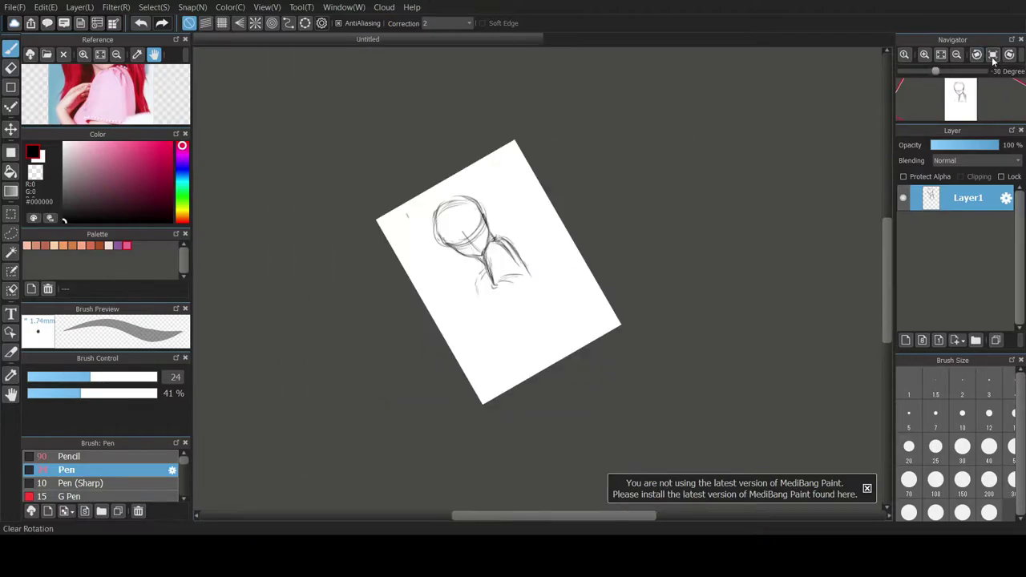
pyautogui.click(993, 55)
pyautogui.scroll(-1, 479, 192)
pyautogui.scroll(2, 479, 191)
pyautogui.hotkey('ctrl', 't')
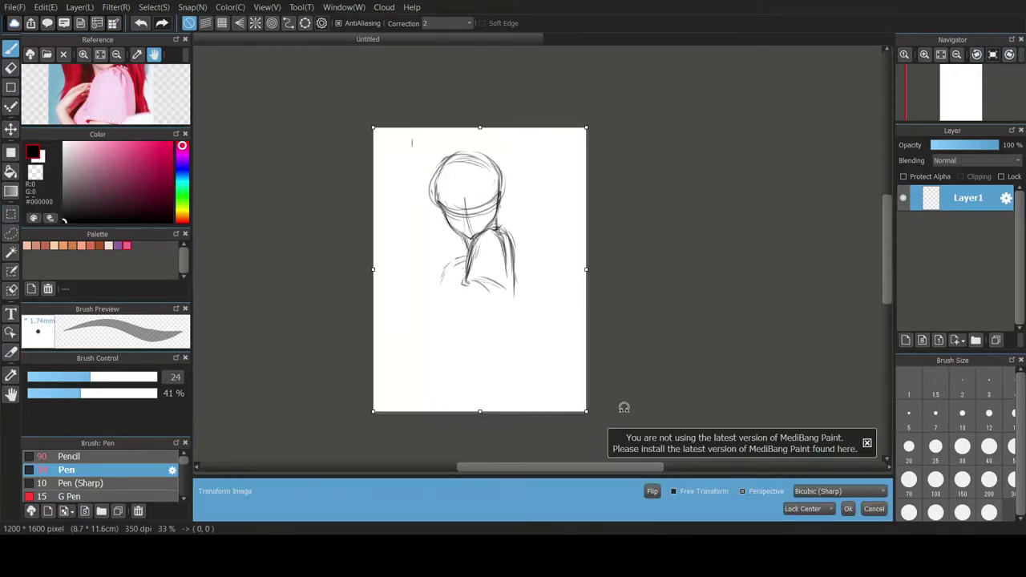
pyautogui.moveTo(570, 383); pyautogui.dragTo(581, 394)
pyautogui.moveTo(704, 80); pyautogui.dragTo(638, 168)
pyautogui.moveTo(523, 285)
pyautogui.mouseDown()
pyautogui.moveTo(517, 243)
pyautogui.moveTo(521, 278)
pyautogui.mouseUp()
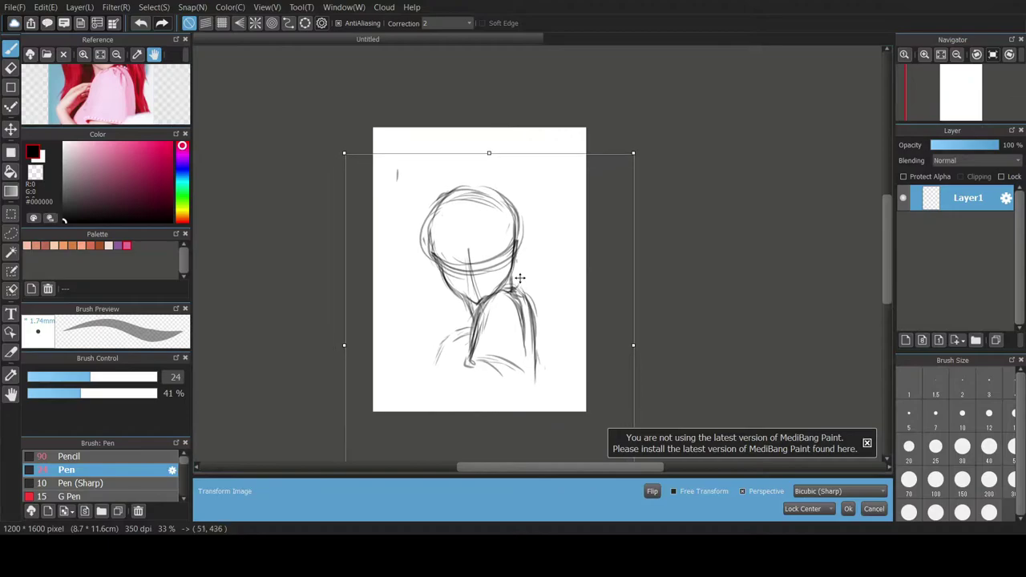
pyautogui.click(848, 509)
pyautogui.scroll(1, 639, 285)
# - Add face guidelines for the eye level and centre, and rough in the nose and mouth
pyautogui.moveTo(112, 79); pyautogui.dragTo(101, 128)
pyautogui.moveTo(446, 256); pyautogui.dragTo(550, 246)
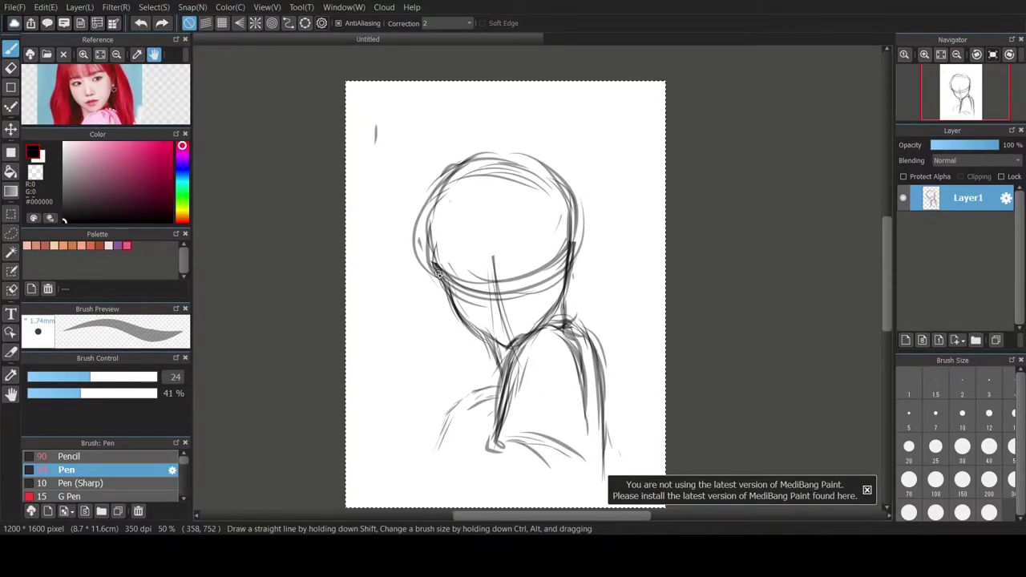
pyautogui.moveTo(480, 184); pyautogui.dragTo(485, 239)
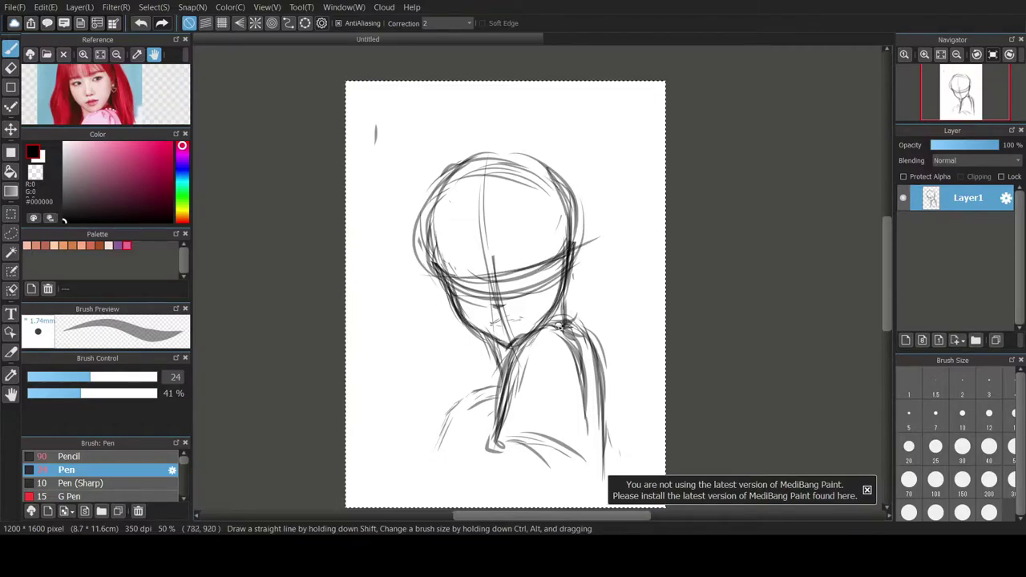
pyautogui.hotkey('ctrl', 'z')
# - Sketch the ear and the fringe strands across the forehead
pyautogui.moveTo(573, 240); pyautogui.dragTo(580, 253)
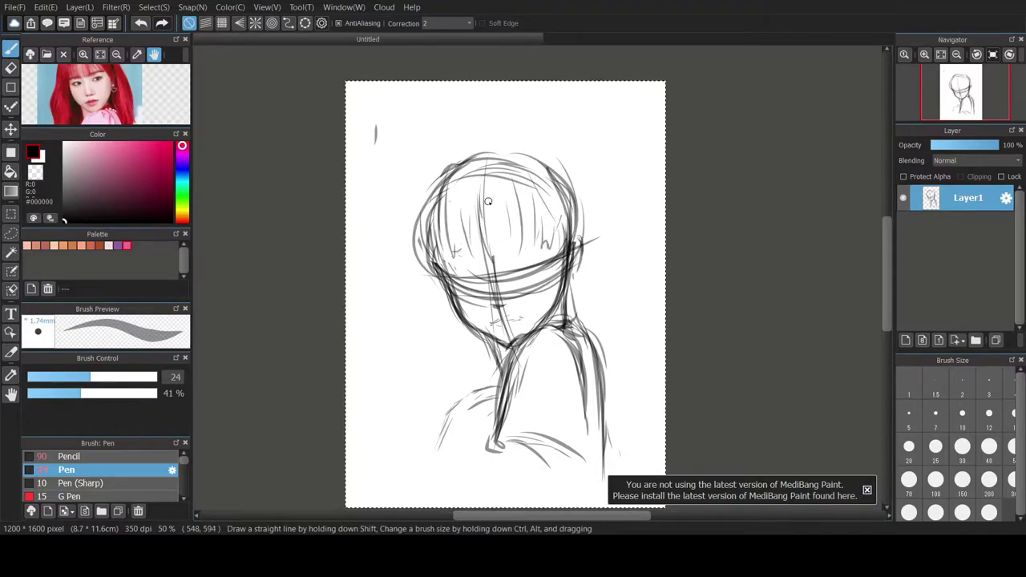
pyautogui.moveTo(456, 235); pyautogui.dragTo(459, 253)
pyautogui.moveTo(102, 84); pyautogui.dragTo(109, 113)
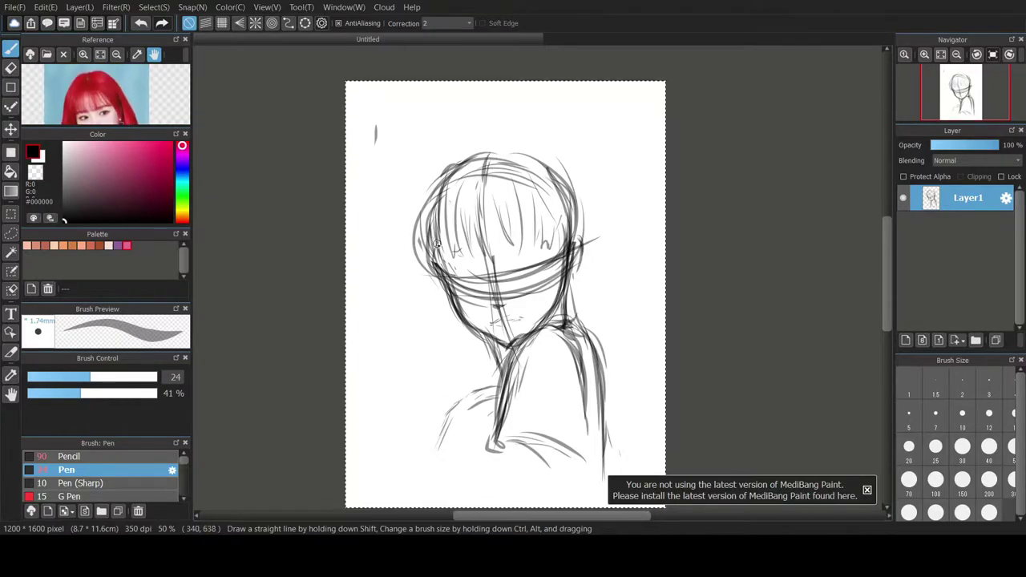
pyautogui.hotkey('ctrl', 'z')
# - Outline the crown of the hair and sketch long wavy strands falling on both sides of the face
pyautogui.moveTo(422, 240)
pyautogui.mouseDown()
pyautogui.moveTo(429, 385)
pyautogui.moveTo(441, 406)
pyautogui.mouseUp()
pyautogui.moveTo(439, 297); pyautogui.dragTo(431, 411)
pyautogui.moveTo(442, 315); pyautogui.dragTo(461, 397)
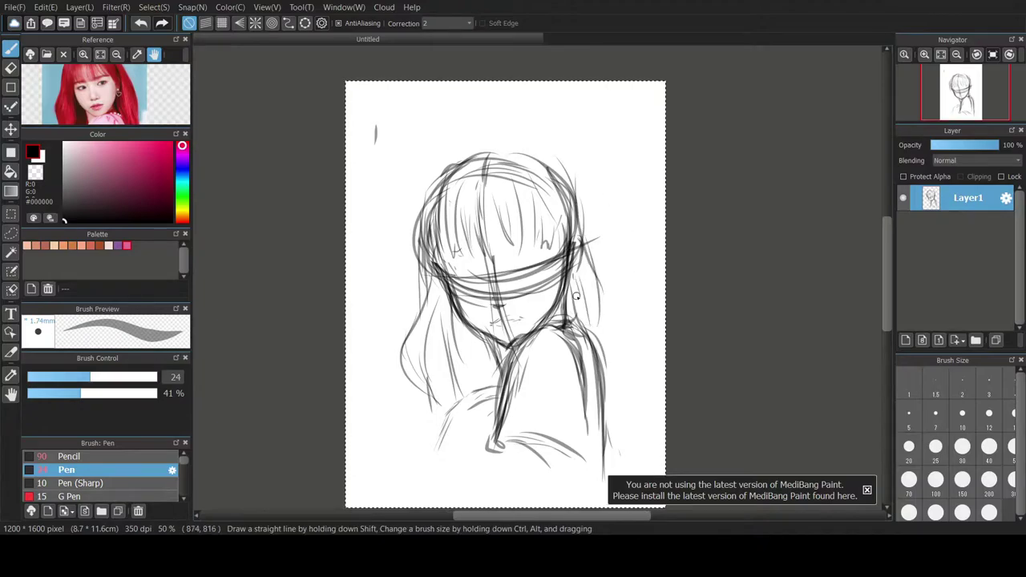
pyautogui.moveTo(593, 212); pyautogui.dragTo(629, 417)
pyautogui.moveTo(613, 323); pyautogui.dragTo(626, 393)
pyautogui.moveTo(83, 88); pyautogui.dragTo(82, 115)
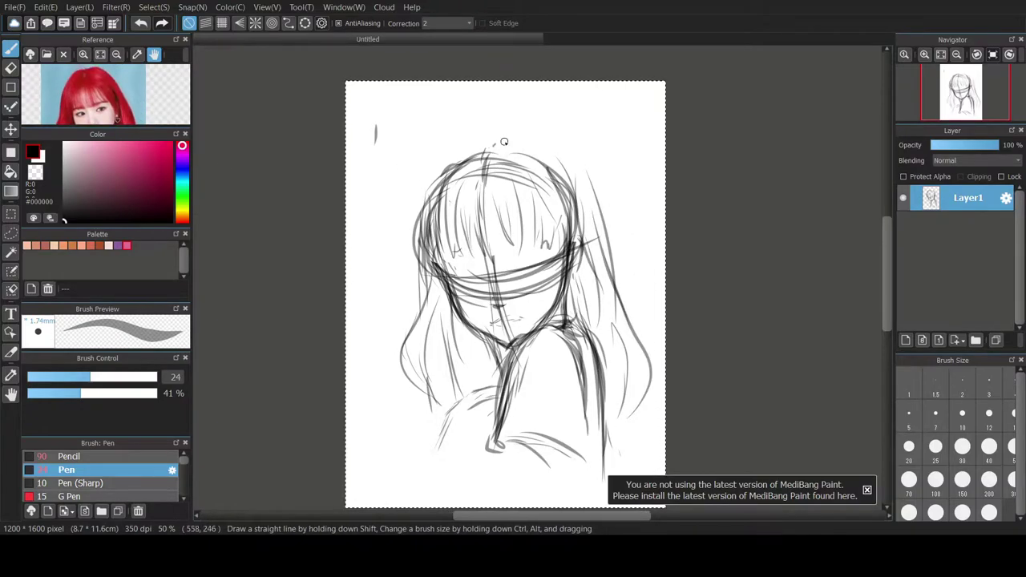
pyautogui.moveTo(460, 152)
pyautogui.mouseDown()
pyautogui.moveTo(416, 248)
pyautogui.moveTo(418, 434)
pyautogui.mouseUp()
pyautogui.hotkey('ctrl', 'z')
# - Extend the far-side hair ends and sketch the arm and hand below them, following the reference
pyautogui.moveTo(85, 117)
pyautogui.mouseDown()
pyautogui.moveTo(95, 38)
pyautogui.moveTo(95, 50)
pyautogui.mouseUp()
pyautogui.moveTo(433, 281); pyautogui.dragTo(418, 440)
pyautogui.moveTo(403, 369); pyautogui.dragTo(447, 437)
pyautogui.hotkey('ctrl', 'z')
pyautogui.moveTo(469, 400); pyautogui.dragTo(428, 471)
pyautogui.moveTo(477, 436); pyautogui.dragTo(465, 457)
pyautogui.hotkey('ctrl', 'z')
pyautogui.moveTo(498, 422); pyautogui.dragTo(467, 457)
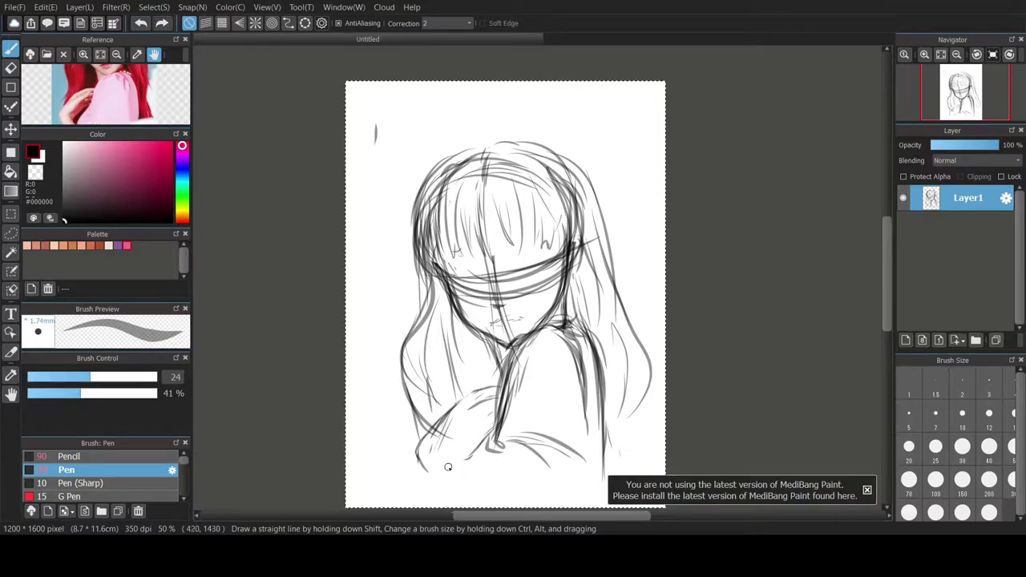
# - Erase the far shoulder and arm lines and redraw the arm as a diagonal line beside the sleeve
pyautogui.press('e')
pyautogui.press('b')
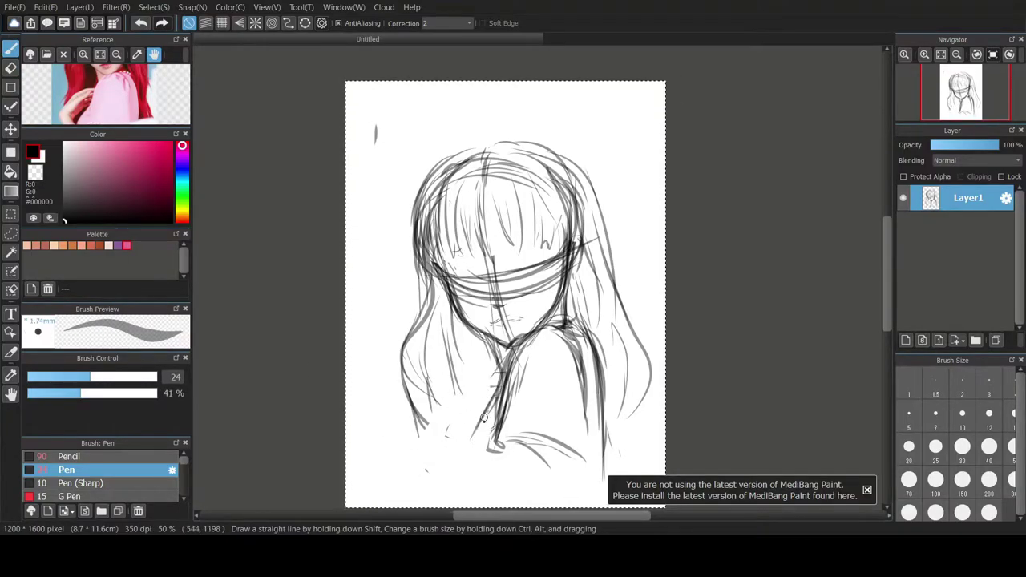
pyautogui.hotkey('ctrl', 'z')
pyautogui.moveTo(496, 398); pyautogui.dragTo(455, 481)
pyautogui.hotkey('ctrl', 'z')
pyautogui.moveTo(494, 399); pyautogui.dragTo(466, 477)
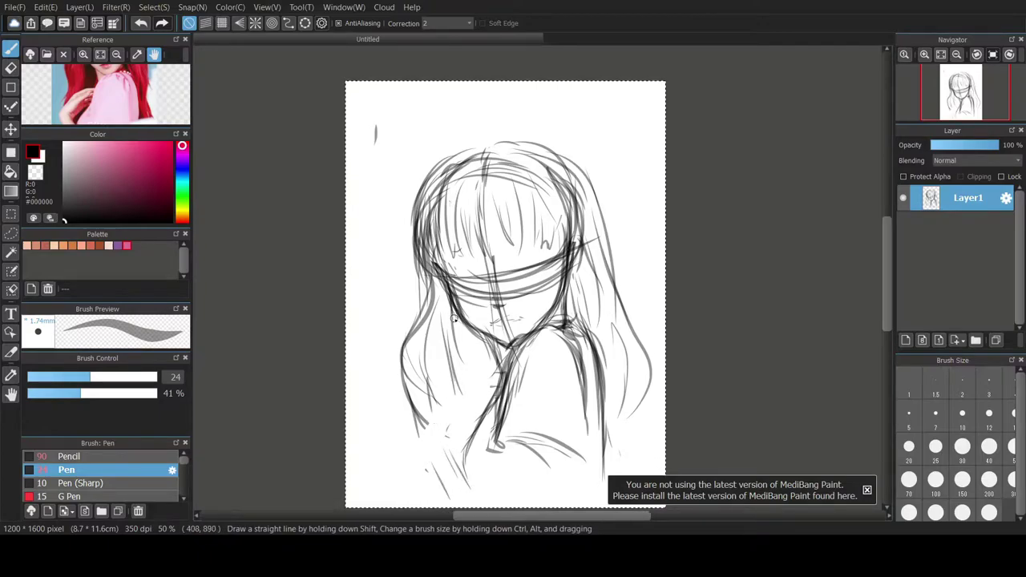
# - Discard the latest arm strokes and erase the entire sketch with an enlarged eraser, leaving a blank canvas
pyautogui.hotkey('ctrl', 'z')
pyautogui.hotkey('ctrl', 'z')
pyautogui.hotkey('ctrl', 'z')
pyautogui.hotkey('ctrl', 'z')
pyautogui.click(10, 68)
pyautogui.moveTo(108, 377); pyautogui.dragTo(158, 376)
pyautogui.moveTo(525, 163); pyautogui.dragTo(402, 324)
pyautogui.press('b')
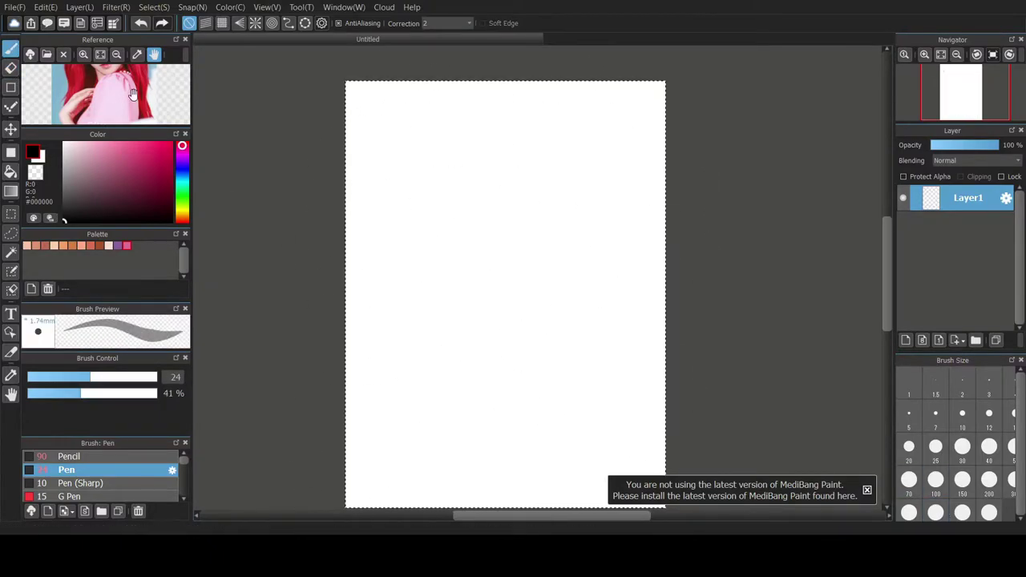
# - Enlarge the Reference panel to show more of the photo and clear the selection around the canvas
pyautogui.moveTo(172, 127); pyautogui.dragTo(158, 167)
pyautogui.hotkey('ctrl', 'a')
pyautogui.hotkey('ctrl', 'd')
pyautogui.hotkey('ctrl', 'z')
# - Draw a fresh head oval near the top of the page with a curved vertical centre line
pyautogui.moveTo(484, 115)
pyautogui.mouseDown()
pyautogui.moveTo(552, 191)
pyautogui.moveTo(460, 127)
pyautogui.moveTo(487, 173)
pyautogui.moveTo(506, 267)
pyautogui.mouseUp()
pyautogui.hotkey('ctrl', 'z')
pyautogui.hotkey('ctrl', 'z')
# - Sketch the far cheek and jaw line from the side of the new head oval down to the chin
pyautogui.moveTo(445, 152); pyautogui.dragTo(466, 239)
pyautogui.hotkey('ctrl', 'z')
pyautogui.hotkey('ctrl', 'z')
pyautogui.hotkey('ctrl', 'z')
pyautogui.moveTo(450, 197)
pyautogui.mouseDown()
pyautogui.moveTo(461, 235)
pyautogui.moveTo(489, 259)
pyautogui.mouseUp()
pyautogui.hotkey('ctrl', 'z')
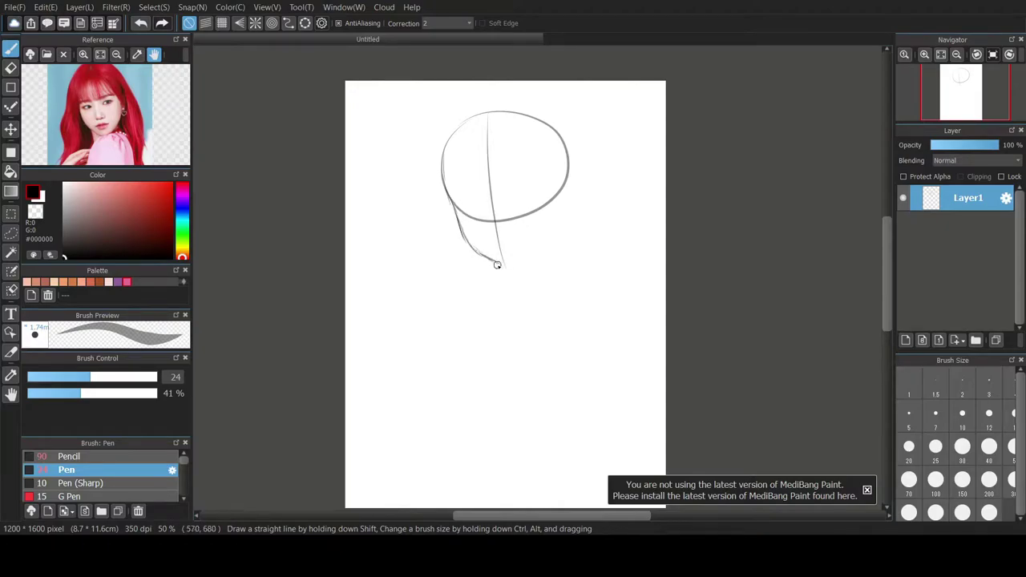
# - Draw the near jaw line from the chin up to the side of the head oval
pyautogui.moveTo(529, 261); pyautogui.dragTo(556, 189)
pyautogui.hotkey('ctrl', 'z')
pyautogui.moveTo(527, 259)
pyautogui.mouseDown()
pyautogui.moveTo(496, 261)
pyautogui.moveTo(556, 210)
pyautogui.moveTo(559, 194)
pyautogui.mouseUp()
# - Try out short cheek and temple guide strokes inside the face outline
pyautogui.moveTo(454, 201)
pyautogui.mouseDown()
pyautogui.moveTo(470, 250)
pyautogui.moveTo(479, 233)
pyautogui.moveTo(526, 234)
pyautogui.mouseUp()
pyautogui.hotkey('ctrl', 'z')
pyautogui.hotkey('ctrl', 'z')
pyautogui.moveTo(458, 209); pyautogui.dragTo(478, 233)
pyautogui.hotkey('ctrl', 'z')
pyautogui.moveTo(559, 148); pyautogui.dragTo(547, 212)
pyautogui.hotkey('ctrl', 'z')
# - Draw a curved eye-level guideline across the face, extending slightly past both sides of the head
pyautogui.moveTo(437, 199); pyautogui.dragTo(588, 164)
pyautogui.hotkey('ctrl', 'z')
pyautogui.moveTo(437, 194); pyautogui.dragTo(588, 176)
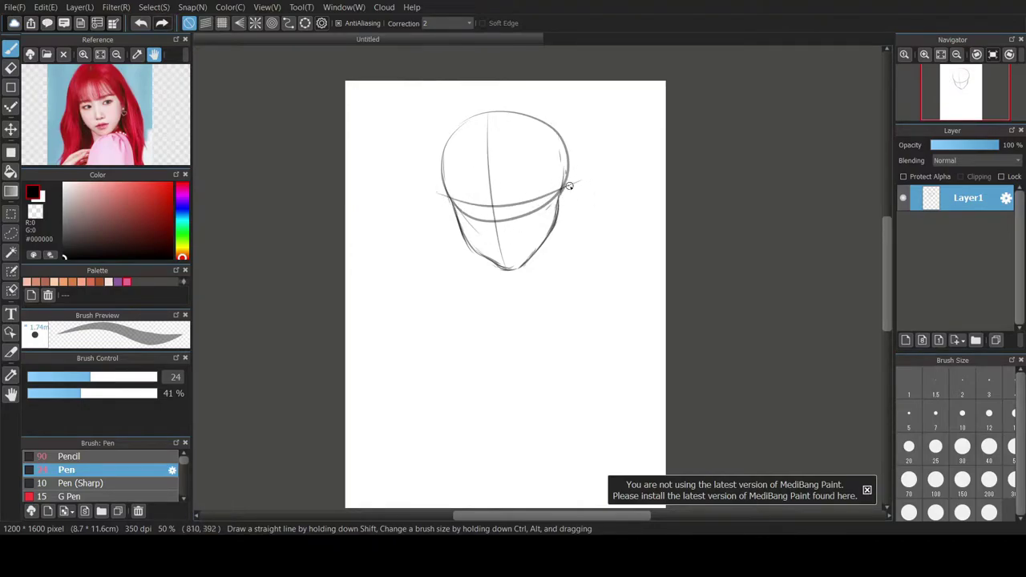
# - Redraw the eye-level guideline as a flatter curve across the face, rising slightly toward the near side
pyautogui.moveTo(444, 196)
pyautogui.mouseDown()
pyautogui.moveTo(542, 205)
pyautogui.moveTo(591, 192)
pyautogui.moveTo(454, 214)
pyautogui.moveTo(589, 183)
pyautogui.moveTo(485, 214)
pyautogui.moveTo(588, 175)
pyautogui.mouseUp()
pyautogui.hotkey('ctrl', 'z')
pyautogui.hotkey('ctrl', 'z')
pyautogui.hotkey('ctrl', 'z')
pyautogui.hotkey('ctrl', 'z')
pyautogui.hotkey('ctrl', 'z')
pyautogui.hotkey('ctrl', 'z')
pyautogui.moveTo(438, 199)
pyautogui.mouseDown()
pyautogui.moveTo(518, 202)
pyautogui.moveTo(569, 185)
pyautogui.mouseUp()
pyautogui.hotkey('ctrl', 'z')
pyautogui.moveTo(437, 198)
pyautogui.mouseDown()
pyautogui.moveTo(579, 189)
pyautogui.moveTo(560, 198)
pyautogui.moveTo(559, 173)
pyautogui.mouseUp()
pyautogui.hotkey('ctrl', 'z')
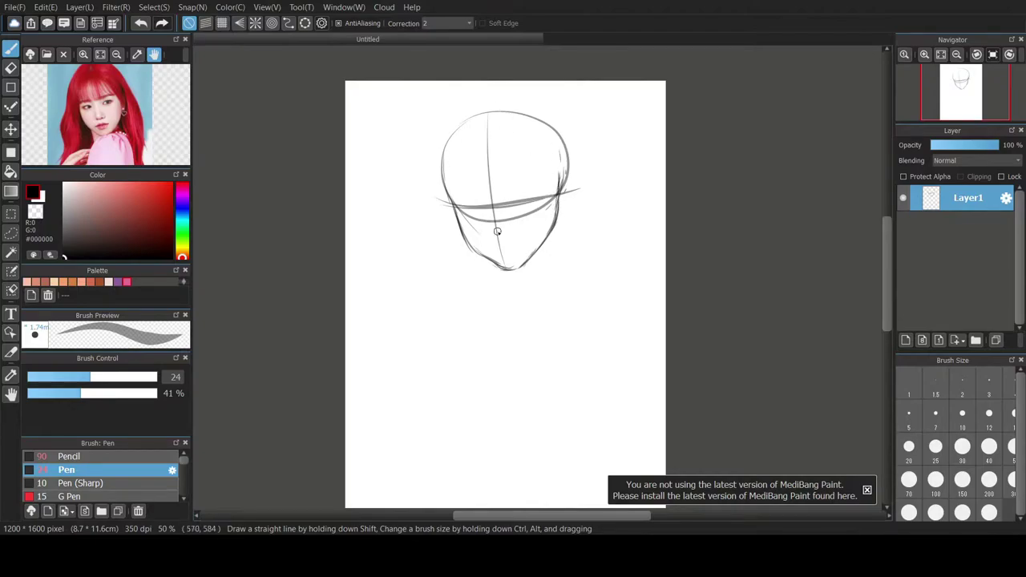
pyautogui.hotkey('ctrl', 'z')
pyautogui.moveTo(485, 193); pyautogui.dragTo(487, 203)
pyautogui.hotkey('ctrl', 'z')
pyautogui.click(494, 236)
pyautogui.hotkey('ctrl', 'z')
pyautogui.click(502, 235)
pyautogui.hotkey('ctrl', 'z')
pyautogui.click(494, 233)
pyautogui.hotkey('ctrl', 'z')
# - Sketch the base of the nose with its nostril marks and the far side of the nose tip
pyautogui.scroll(3, 503, 210)
pyautogui.hotkey('ctrl', 'z')
pyautogui.hotkey('ctrl', 'z')
pyautogui.hotkey('ctrl', 'z')
pyautogui.moveTo(475, 287); pyautogui.dragTo(492, 285)
pyautogui.moveTo(462, 248)
pyautogui.mouseDown()
pyautogui.moveTo(465, 277)
pyautogui.moveTo(504, 272)
pyautogui.moveTo(491, 275)
pyautogui.mouseUp()
pyautogui.hotkey('ctrl', 'z')
pyautogui.moveTo(465, 232); pyautogui.dragTo(462, 261)
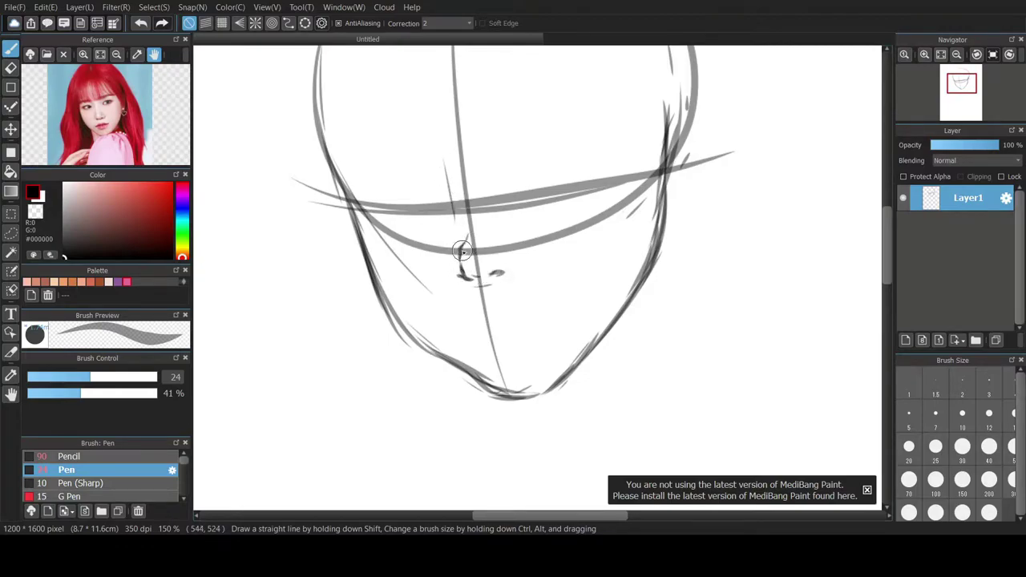
# - Darken the far cheek and jaw contour down to the chin, touching up the near side of the chin
pyautogui.moveTo(358, 212); pyautogui.dragTo(396, 310)
pyautogui.moveTo(377, 258)
pyautogui.mouseDown()
pyautogui.moveTo(415, 323)
pyautogui.moveTo(471, 373)
pyautogui.mouseUp()
pyautogui.hotkey('ctrl', 'z')
pyautogui.moveTo(391, 302); pyautogui.dragTo(474, 376)
pyautogui.hotkey('ctrl', 'z')
pyautogui.moveTo(403, 322); pyautogui.dragTo(470, 373)
pyautogui.moveTo(541, 393); pyautogui.dragTo(568, 377)
# - Add the near nostril wing and a nose bridge stroke, and mark the far corner of the mouth
pyautogui.moveTo(513, 258); pyautogui.dragTo(470, 279)
pyautogui.moveTo(450, 170); pyautogui.dragTo(463, 211)
pyautogui.click(456, 319)
pyautogui.hotkey('ctrl', 'z')
pyautogui.click(461, 322)
pyautogui.hotkey('ctrl', 'z')
pyautogui.click(458, 327)
# - Sketch the upper lip from the centre of the face out to both mouth corners
pyautogui.moveTo(483, 328)
pyautogui.mouseDown()
pyautogui.moveTo(501, 326)
pyautogui.moveTo(481, 316)
pyautogui.moveTo(516, 314)
pyautogui.moveTo(506, 311)
pyautogui.mouseUp()
pyautogui.click(529, 319)
pyautogui.hotkey('ctrl', 'z')
pyautogui.moveTo(510, 313); pyautogui.dragTo(544, 322)
pyautogui.moveTo(458, 328); pyautogui.dragTo(470, 324)
pyautogui.moveTo(468, 328)
pyautogui.mouseDown()
pyautogui.moveTo(485, 327)
pyautogui.moveTo(473, 334)
pyautogui.mouseUp()
pyautogui.moveTo(477, 337); pyautogui.dragTo(512, 338)
pyautogui.hotkey('ctrl', 'z')
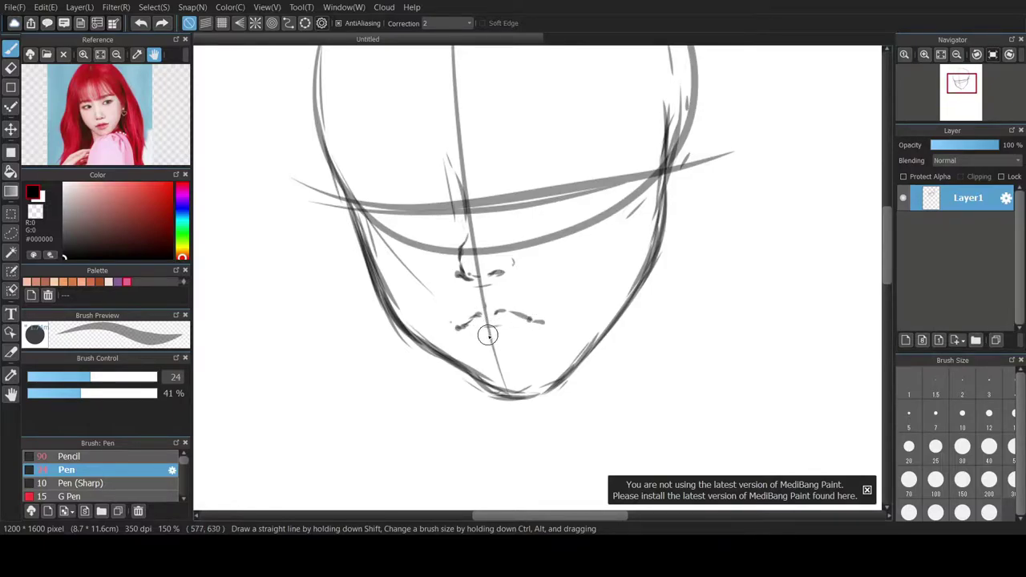
# - Draw the line between the lips with short lower lip strokes, and darken the jaw and chin contour
pyautogui.moveTo(454, 323); pyautogui.dragTo(545, 321)
pyautogui.moveTo(460, 328); pyautogui.dragTo(484, 335)
pyautogui.moveTo(407, 331); pyautogui.dragTo(486, 372)
pyautogui.moveTo(465, 329); pyautogui.dragTo(478, 340)
pyautogui.moveTo(530, 320); pyautogui.dragTo(527, 328)
pyautogui.moveTo(473, 369)
pyautogui.mouseDown()
pyautogui.moveTo(506, 394)
pyautogui.moveTo(568, 383)
pyautogui.mouseUp()
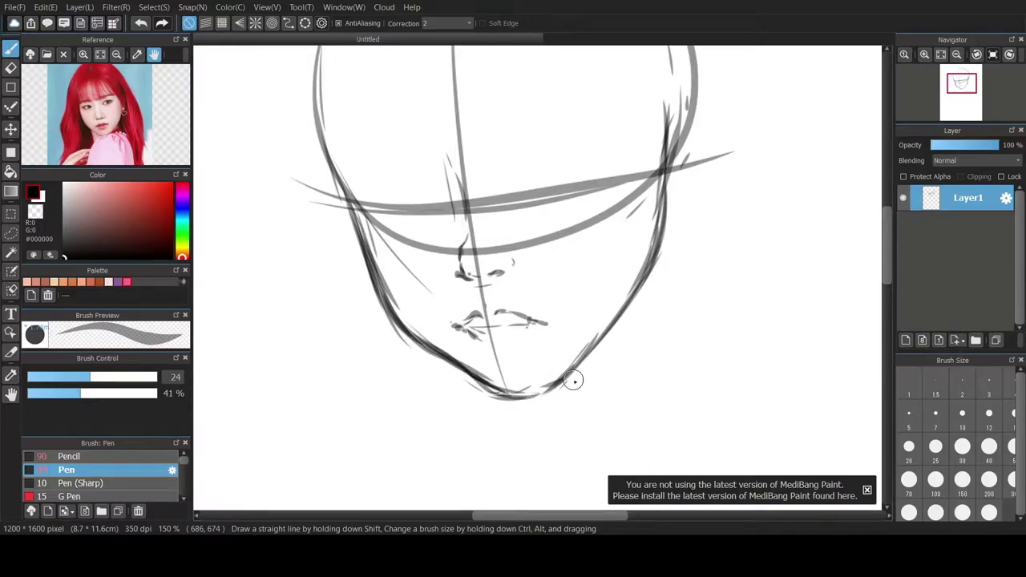
pyautogui.moveTo(471, 329); pyautogui.dragTo(533, 319)
pyautogui.scroll(-2, 388, 251)
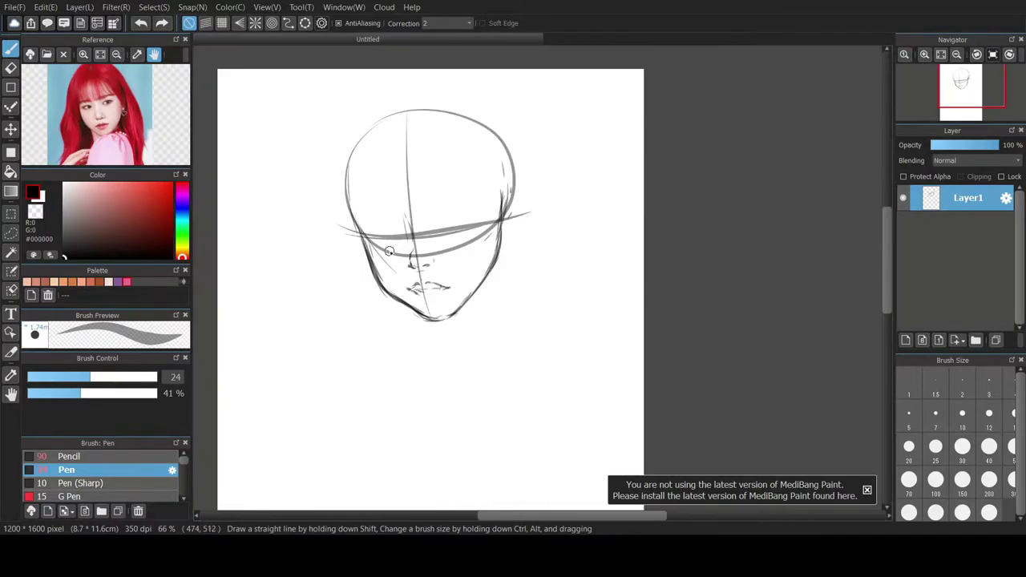
pyautogui.scroll(1, 428, 178)
pyautogui.moveTo(432, 356); pyautogui.dragTo(419, 352)
pyautogui.hotkey('ctrl', 'z')
pyautogui.hotkey('ctrl', 'z')
pyautogui.hotkey('ctrl', 'z')
pyautogui.hotkey('ctrl', 'z')
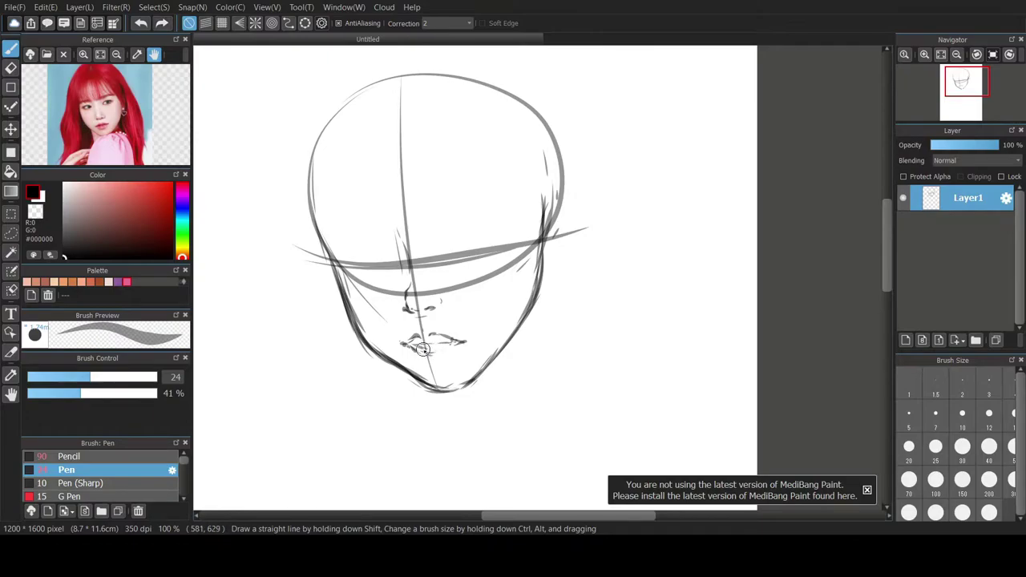
pyautogui.moveTo(413, 344)
pyautogui.mouseDown()
pyautogui.moveTo(453, 341)
pyautogui.moveTo(420, 335)
pyautogui.mouseUp()
pyautogui.hotkey('ctrl', 'z')
# - Set the brush size to 10.2 and refine the lip outline with thinner strokes
pyautogui.click(52, 377)
pyautogui.moveTo(421, 335)
pyautogui.mouseDown()
pyautogui.moveTo(436, 332)
pyautogui.moveTo(446, 347)
pyautogui.mouseUp()
pyautogui.hotkey('ctrl', 'z')
pyautogui.hotkey('ctrl', 'z')
pyautogui.hotkey('ctrl', 'z')
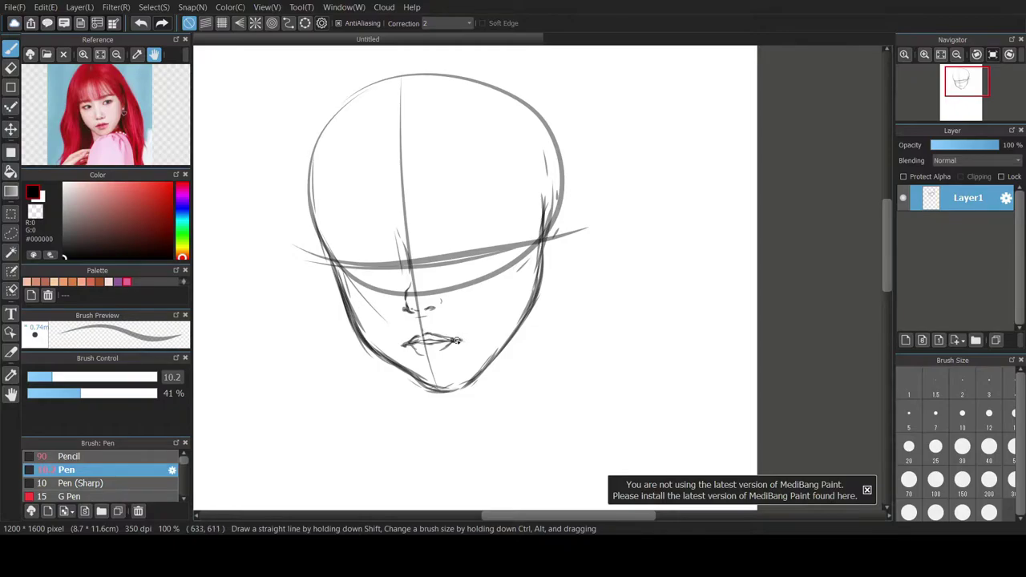
pyautogui.hotkey('ctrl', 'z')
# - Draw a thin guideline above the eye line and sketch the far eye's upper eyelid
pyautogui.moveTo(305, 238)
pyautogui.mouseDown()
pyautogui.moveTo(355, 245)
pyautogui.moveTo(566, 215)
pyautogui.mouseUp()
pyautogui.moveTo(335, 252); pyautogui.dragTo(363, 254)
pyautogui.hotkey('ctrl', 'z')
pyautogui.hotkey('ctrl', 'z')
pyautogui.hotkey('ctrl', 'z')
pyautogui.moveTo(353, 253); pyautogui.dragTo(383, 253)
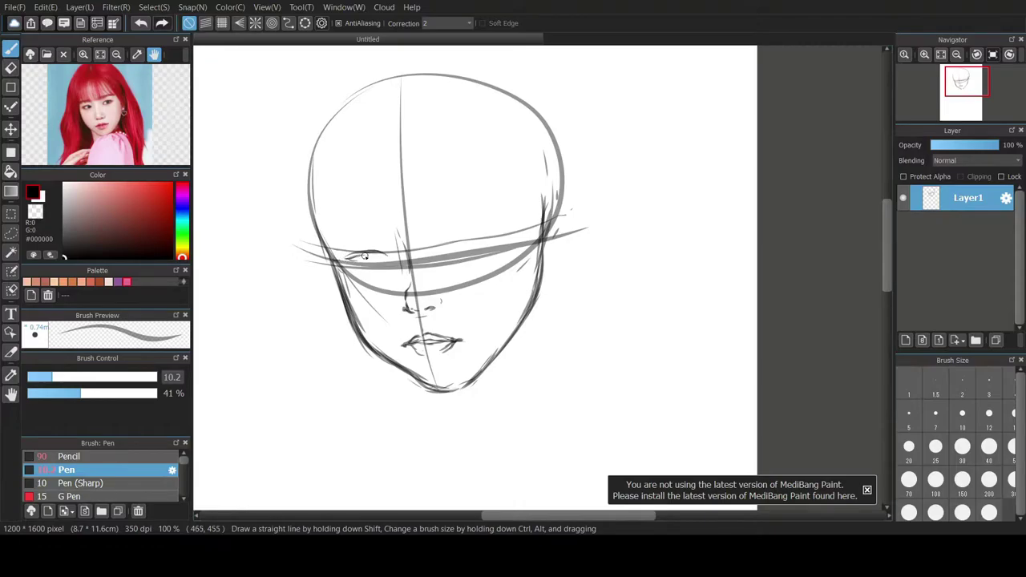
pyautogui.hotkey('ctrl', 'z')
# - Sketch the near eye's upper eyelid and add the far eye's lower lid line
pyautogui.moveTo(459, 247); pyautogui.dragTo(508, 237)
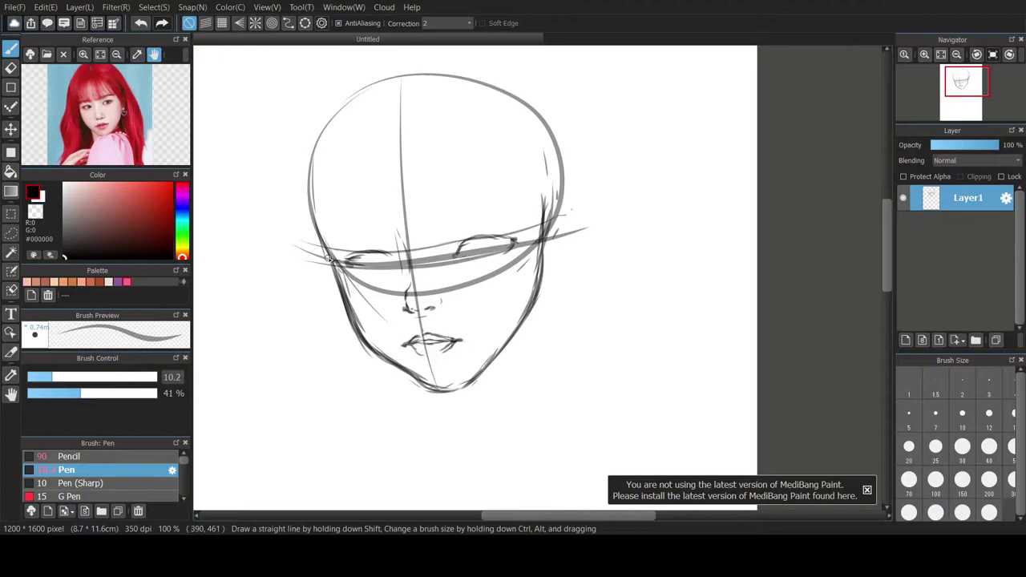
pyautogui.hotkey('ctrl', 'z')
pyautogui.moveTo(346, 265); pyautogui.dragTo(374, 266)
pyautogui.moveTo(472, 237); pyautogui.dragTo(517, 244)
pyautogui.scroll(-3, 395, 268)
pyautogui.scroll(3, 401, 266)
pyautogui.scroll(-1, 536, 308)
pyautogui.press('Right')
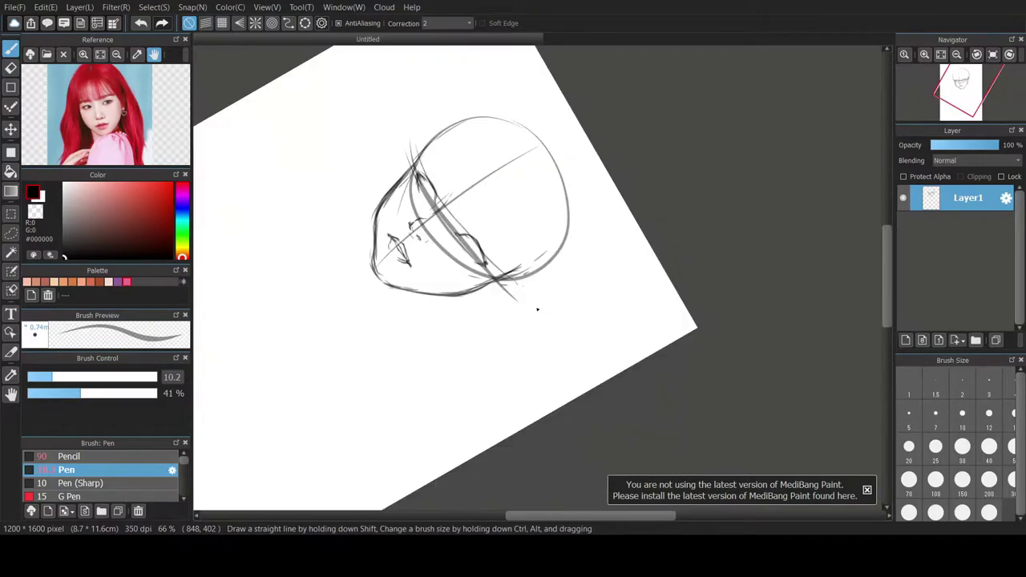
pyautogui.click(976, 56)
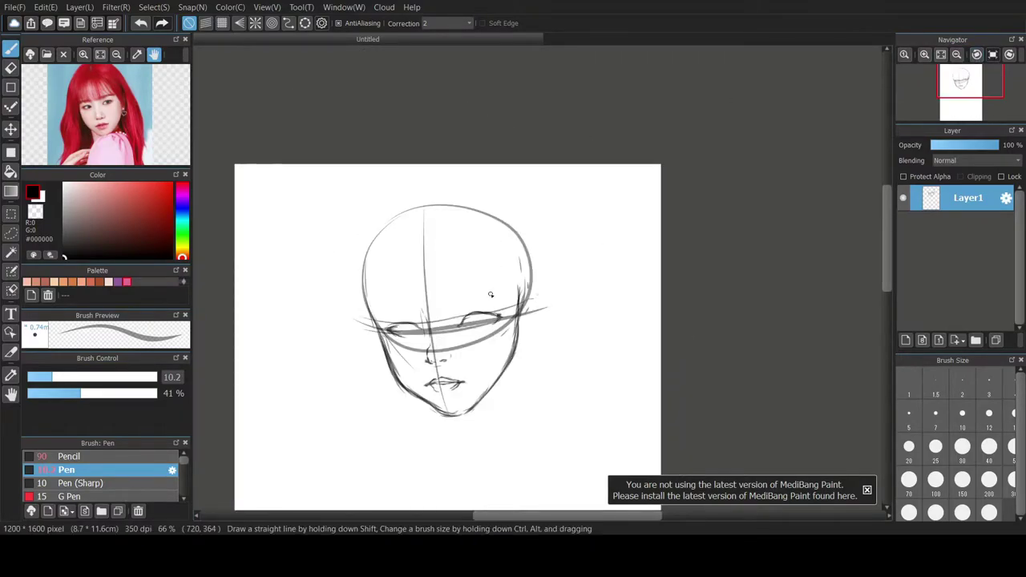
# - Sketch light eyebrows above both eyes and the near ear with its earring at the side of the head
pyautogui.moveTo(383, 312); pyautogui.dragTo(417, 312)
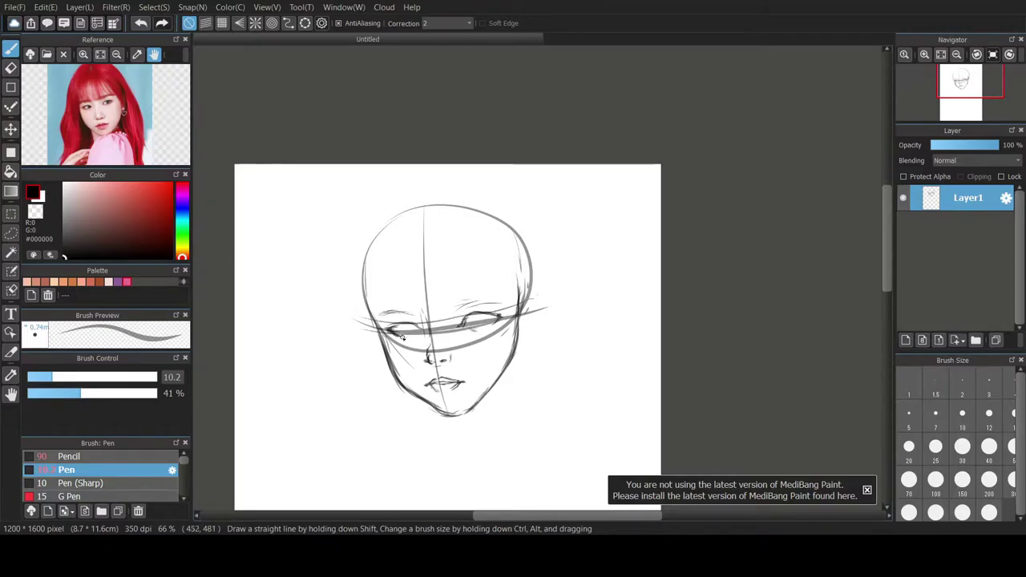
pyautogui.moveTo(535, 302); pyautogui.dragTo(529, 336)
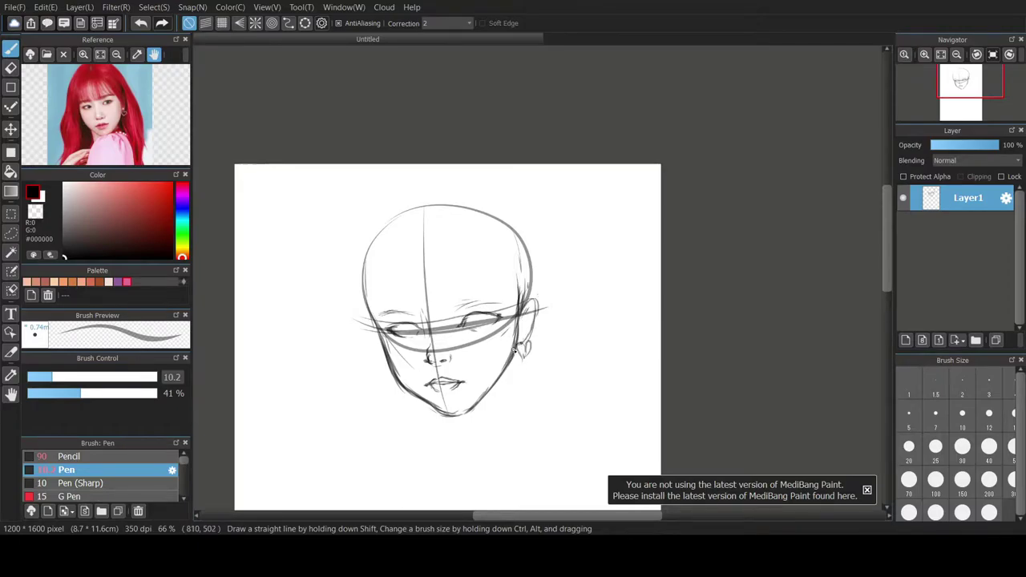
pyautogui.moveTo(522, 239); pyautogui.dragTo(530, 359)
# - Add irises inside both eyes and strengthen the near eyebrow
pyautogui.moveTo(474, 311)
pyautogui.mouseDown()
pyautogui.moveTo(474, 326)
pyautogui.moveTo(489, 327)
pyautogui.mouseUp()
pyautogui.hotkey('ctrl', 'z')
pyautogui.moveTo(401, 323); pyautogui.dragTo(401, 325)
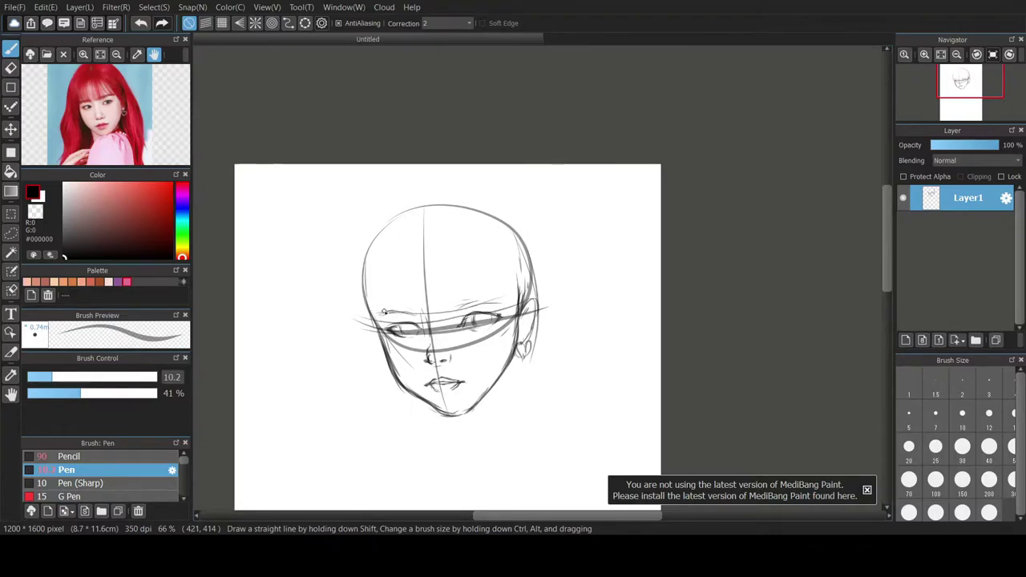
pyautogui.moveTo(461, 305); pyautogui.dragTo(490, 297)
# - Reinforce the head outline at the near forehead, the far temple and the near jaw
pyautogui.moveTo(485, 223); pyautogui.dragTo(507, 241)
pyautogui.moveTo(370, 241); pyautogui.dragTo(373, 319)
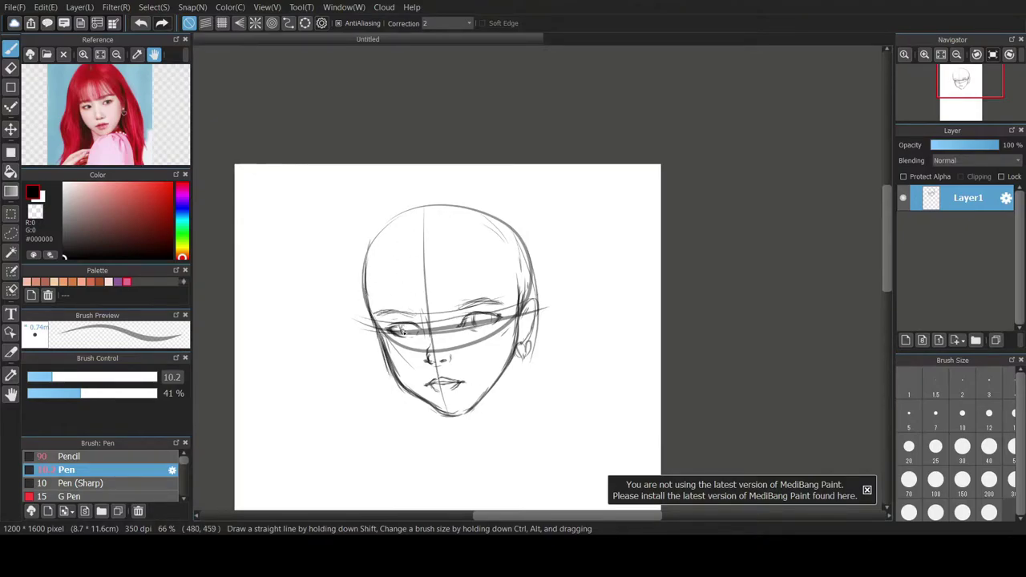
pyautogui.moveTo(518, 337); pyautogui.dragTo(471, 401)
# - Sketch the fringe as long vertical strands from the upper forehead down to the eyebrows
pyautogui.moveTo(380, 248); pyautogui.dragTo(382, 306)
pyautogui.moveTo(369, 263); pyautogui.dragTo(379, 317)
pyautogui.moveTo(392, 234)
pyautogui.mouseDown()
pyautogui.moveTo(402, 313)
pyautogui.moveTo(419, 313)
pyautogui.mouseUp()
pyautogui.moveTo(438, 234); pyautogui.dragTo(445, 298)
pyautogui.moveTo(449, 237); pyautogui.dragTo(457, 304)
pyautogui.moveTo(466, 237); pyautogui.dragTo(480, 311)
# - Sketch long wavy hair strands falling along the far side of the face past the jaw
pyautogui.scroll(-3, 392, 176)
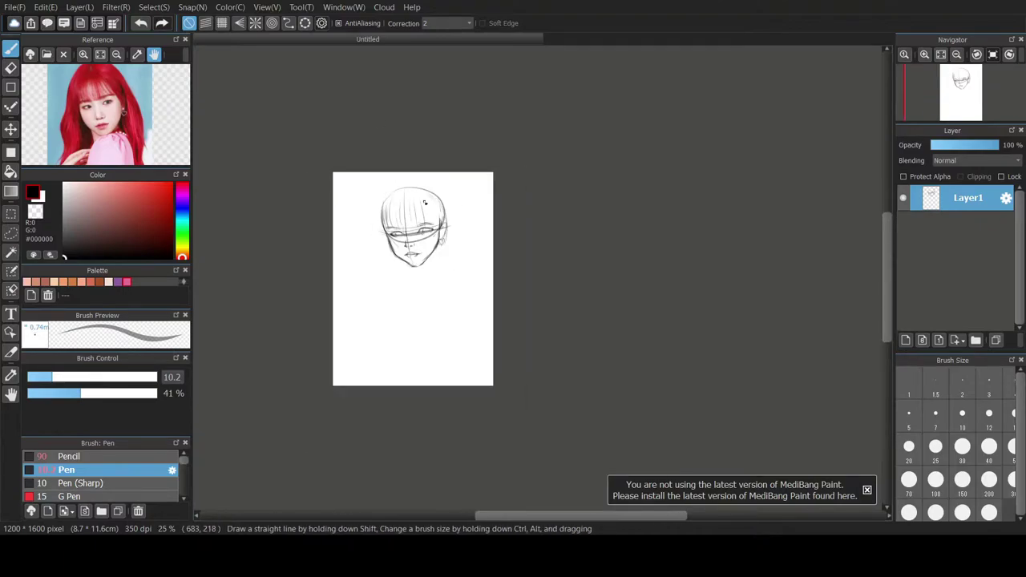
pyautogui.scroll(3, 422, 215)
pyautogui.scroll(-3, 522, 281)
pyautogui.scroll(3, 463, 257)
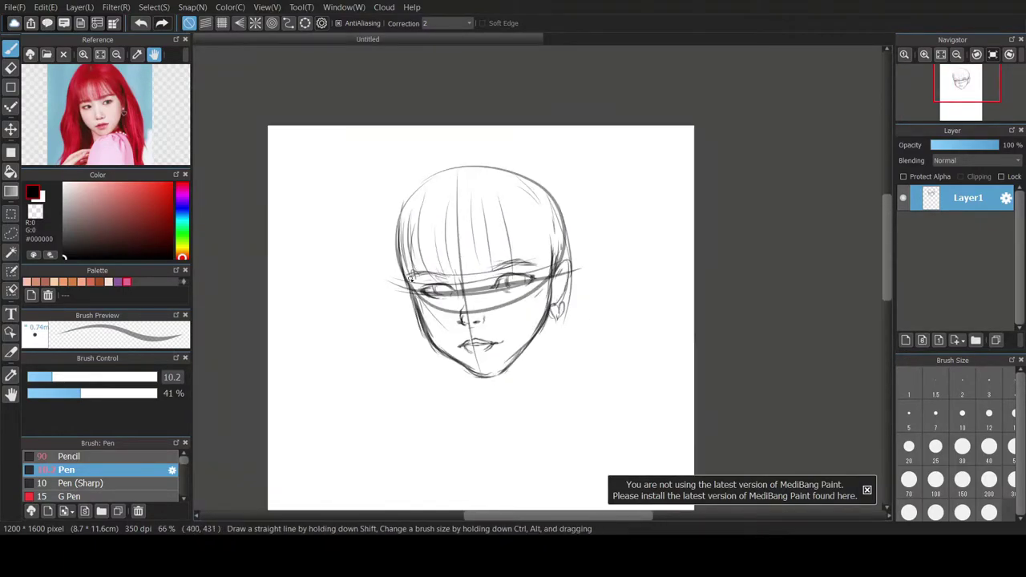
pyautogui.moveTo(409, 186)
pyautogui.mouseDown()
pyautogui.moveTo(396, 270)
pyautogui.moveTo(416, 372)
pyautogui.moveTo(390, 256)
pyautogui.moveTo(361, 384)
pyautogui.mouseUp()
pyautogui.moveTo(392, 319); pyautogui.dragTo(387, 383)
# - Draw hair strands behind the ear and down the near side of the head
pyautogui.scroll(-2, 420, 276)
pyautogui.scroll(2, 441, 296)
pyautogui.scroll(-1, 422, 273)
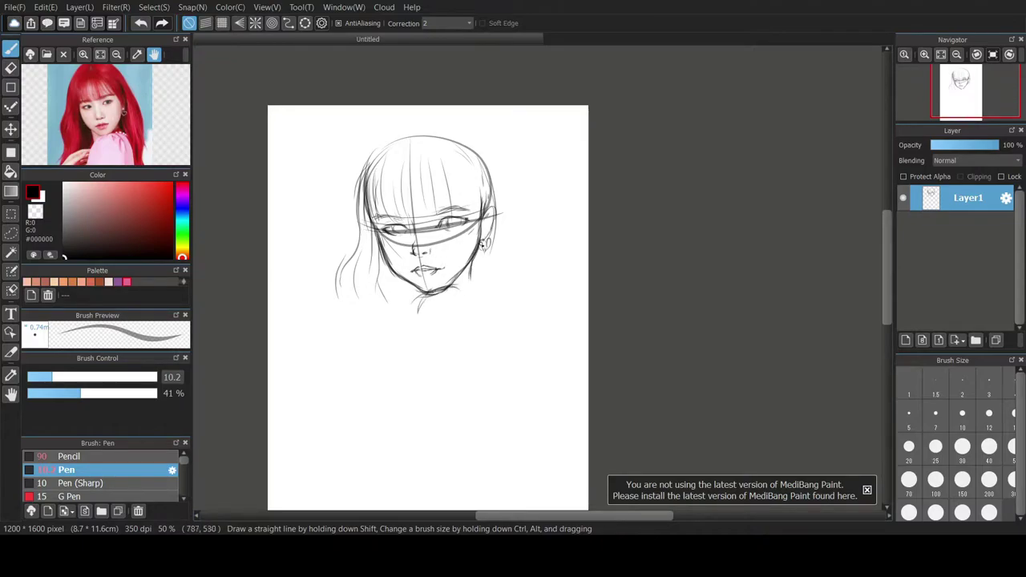
pyautogui.moveTo(486, 241); pyautogui.dragTo(495, 302)
pyautogui.moveTo(489, 175)
pyautogui.mouseDown()
pyautogui.moveTo(485, 216)
pyautogui.moveTo(506, 280)
pyautogui.moveTo(528, 274)
pyautogui.mouseUp()
# - Sketch the raised near shoulder and both edges of its sleeve below the chin, following the lower part of the reference photo
pyautogui.moveTo(424, 292); pyautogui.dragTo(477, 322)
pyautogui.moveTo(479, 286); pyautogui.dragTo(494, 317)
pyautogui.moveTo(431, 294); pyautogui.dragTo(412, 344)
pyautogui.moveTo(112, 137); pyautogui.dragTo(110, 93)
pyautogui.moveTo(423, 300)
pyautogui.mouseDown()
pyautogui.moveTo(407, 336)
pyautogui.moveTo(405, 372)
pyautogui.moveTo(454, 379)
pyautogui.mouseUp()
pyautogui.moveTo(475, 309)
pyautogui.mouseDown()
pyautogui.moveTo(495, 388)
pyautogui.moveTo(489, 376)
pyautogui.mouseUp()
pyautogui.moveTo(484, 287); pyautogui.dragTo(510, 381)
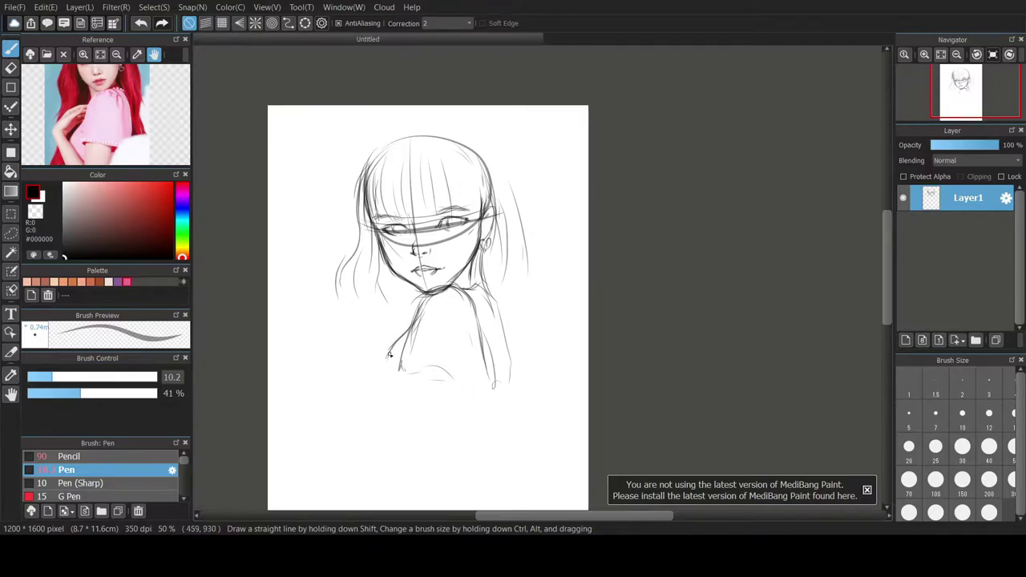
# - Add more strands to the fringe and a side lock between the near temple and the ear
pyautogui.moveTo(426, 178); pyautogui.dragTo(432, 214)
pyautogui.moveTo(434, 160)
pyautogui.mouseDown()
pyautogui.moveTo(441, 203)
pyautogui.moveTo(470, 211)
pyautogui.mouseUp()
pyautogui.moveTo(486, 188); pyautogui.dragTo(479, 236)
pyautogui.moveTo(484, 158); pyautogui.dragTo(494, 229)
# - Build up the long near-side hair from the crown past the shoulder, ending in an outer lock with a pointed tip
pyautogui.moveTo(106, 78); pyautogui.dragTo(101, 162)
pyautogui.moveTo(476, 150); pyautogui.dragTo(497, 232)
pyautogui.moveTo(484, 147); pyautogui.dragTo(502, 212)
pyautogui.moveTo(512, 174); pyautogui.dragTo(529, 350)
pyautogui.moveTo(113, 149); pyautogui.dragTo(107, 100)
pyautogui.moveTo(517, 267); pyautogui.dragTo(514, 312)
pyautogui.moveTo(533, 309); pyautogui.dragTo(563, 411)
# - Extend the wavy far-side hair down beside the shoulder and thicken its strands near the temple
pyautogui.moveTo(120, 131); pyautogui.dragTo(117, 122)
pyautogui.moveTo(343, 281)
pyautogui.mouseDown()
pyautogui.moveTo(362, 312)
pyautogui.moveTo(342, 355)
pyautogui.mouseUp()
pyautogui.moveTo(340, 356); pyautogui.dragTo(367, 366)
pyautogui.moveTo(363, 196); pyautogui.dragTo(376, 145)
# - Outline the hair volume over the crown, from the far temple across the top and down to the near side
pyautogui.moveTo(93, 119); pyautogui.dragTo(94, 162)
pyautogui.moveTo(408, 122); pyautogui.dragTo(364, 156)
pyautogui.moveTo(407, 125); pyautogui.dragTo(444, 118)
pyautogui.moveTo(407, 122)
pyautogui.mouseDown()
pyautogui.moveTo(491, 139)
pyautogui.moveTo(523, 212)
pyautogui.mouseUp()
pyautogui.moveTo(488, 170); pyautogui.dragTo(501, 214)
# - Extend the far-side hair outward into a pointed tip, add an inner wave, and draw extra fringe strands
pyautogui.moveTo(340, 355); pyautogui.dragTo(293, 397)
pyautogui.moveTo(295, 398); pyautogui.dragTo(328, 410)
pyautogui.moveTo(139, 140); pyautogui.dragTo(144, 85)
pyautogui.moveTo(338, 285)
pyautogui.mouseDown()
pyautogui.moveTo(352, 332)
pyautogui.moveTo(325, 377)
pyautogui.mouseUp()
pyautogui.moveTo(411, 171); pyautogui.dragTo(407, 210)
pyautogui.moveTo(417, 170); pyautogui.dragTo(418, 207)
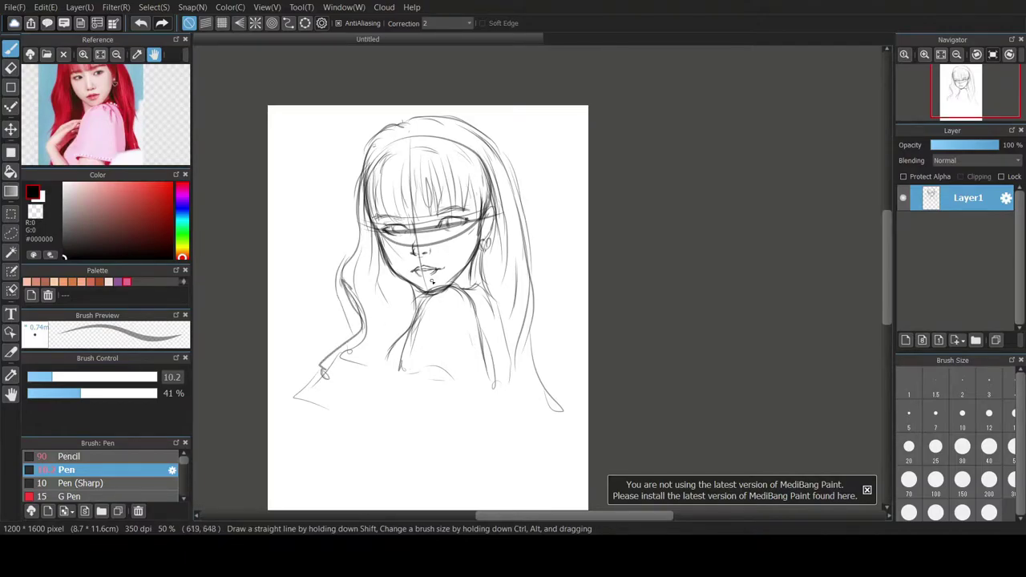
# - Sketch the raised shoulder's sleeve, roughing in both sides and its gathered lower edge
pyautogui.moveTo(408, 376)
pyautogui.mouseDown()
pyautogui.moveTo(413, 394)
pyautogui.moveTo(458, 399)
pyautogui.mouseUp()
pyautogui.moveTo(369, 376); pyautogui.dragTo(385, 402)
pyautogui.moveTo(422, 326); pyautogui.dragTo(404, 381)
pyautogui.moveTo(402, 350)
pyautogui.mouseDown()
pyautogui.moveTo(411, 389)
pyautogui.moveTo(449, 391)
pyautogui.mouseUp()
pyautogui.moveTo(480, 325); pyautogui.dragTo(494, 390)
pyautogui.moveTo(427, 290); pyautogui.dragTo(400, 372)
pyautogui.moveTo(461, 281); pyautogui.dragTo(407, 316)
# - Reinforce the sleeve's outer contours and close it with a curved hem across the upper arm
pyautogui.moveTo(423, 303); pyautogui.dragTo(397, 384)
pyautogui.moveTo(413, 321); pyautogui.dragTo(395, 416)
pyautogui.moveTo(490, 384)
pyautogui.mouseDown()
pyautogui.moveTo(485, 290)
pyautogui.moveTo(510, 372)
pyautogui.mouseUp()
pyautogui.moveTo(473, 319); pyautogui.dragTo(483, 353)
pyautogui.moveTo(402, 363); pyautogui.dragTo(397, 405)
pyautogui.moveTo(407, 324); pyautogui.dragTo(394, 406)
pyautogui.moveTo(400, 398); pyautogui.dragTo(489, 401)
# - Sketch the bent forearm rising beside the sleeve toward the far-side hair
pyautogui.moveTo(406, 328); pyautogui.dragTo(364, 380)
pyautogui.hotkey('ctrl', 'z')
pyautogui.moveTo(390, 347); pyautogui.dragTo(369, 399)
pyautogui.moveTo(345, 361); pyautogui.dragTo(376, 416)
pyautogui.moveTo(357, 386); pyautogui.dragTo(389, 424)
pyautogui.moveTo(351, 365)
pyautogui.mouseDown()
pyautogui.moveTo(392, 421)
pyautogui.moveTo(332, 390)
pyautogui.moveTo(352, 402)
pyautogui.mouseUp()
pyautogui.moveTo(341, 393); pyautogui.dragTo(370, 427)
# - Rough in the hand at the end of the forearm, touching the far-side hair
pyautogui.moveTo(357, 344); pyautogui.dragTo(335, 373)
pyautogui.moveTo(377, 325); pyautogui.dragTo(340, 372)
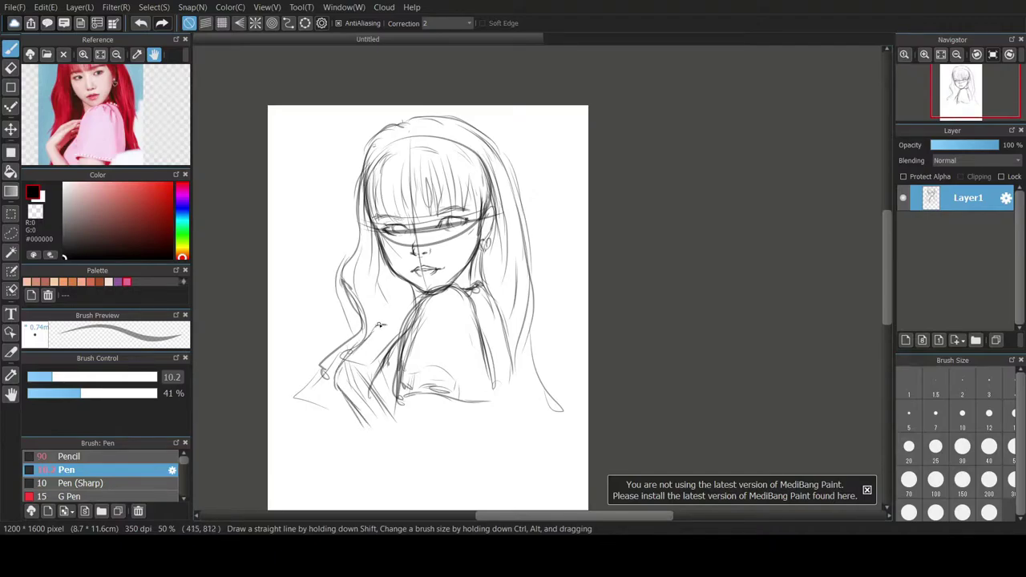
pyautogui.moveTo(371, 375); pyautogui.dragTo(399, 351)
pyautogui.moveTo(388, 330); pyautogui.dragTo(378, 325)
pyautogui.hotkey('ctrl', 'z')
pyautogui.moveTo(356, 371); pyautogui.dragTo(380, 353)
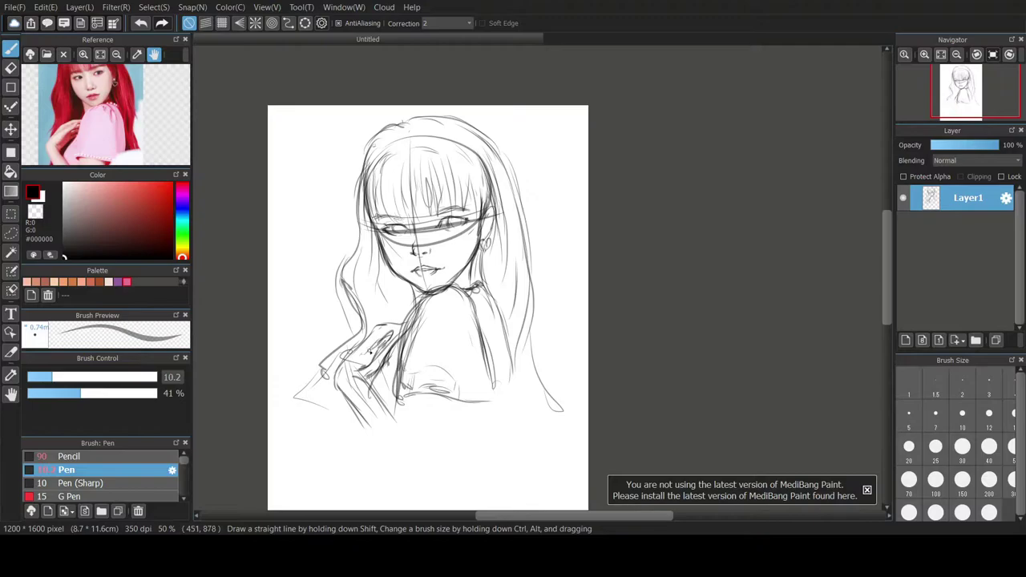
# - Lasso-select the head and scale it down slightly, leaving the outer hair and shoulder out of the selection
pyautogui.click(11, 234)
pyautogui.moveTo(407, 121)
pyautogui.mouseDown()
pyautogui.moveTo(470, 298)
pyautogui.moveTo(540, 443)
pyautogui.mouseUp()
pyautogui.hotkey('ctrl', 'd')
pyautogui.moveTo(403, 121); pyautogui.dragTo(465, 271)
pyautogui.hotkey('ctrl', 'd')
pyautogui.moveTo(390, 137); pyautogui.dragTo(393, 138)
pyautogui.hotkey('ctrl', 't')
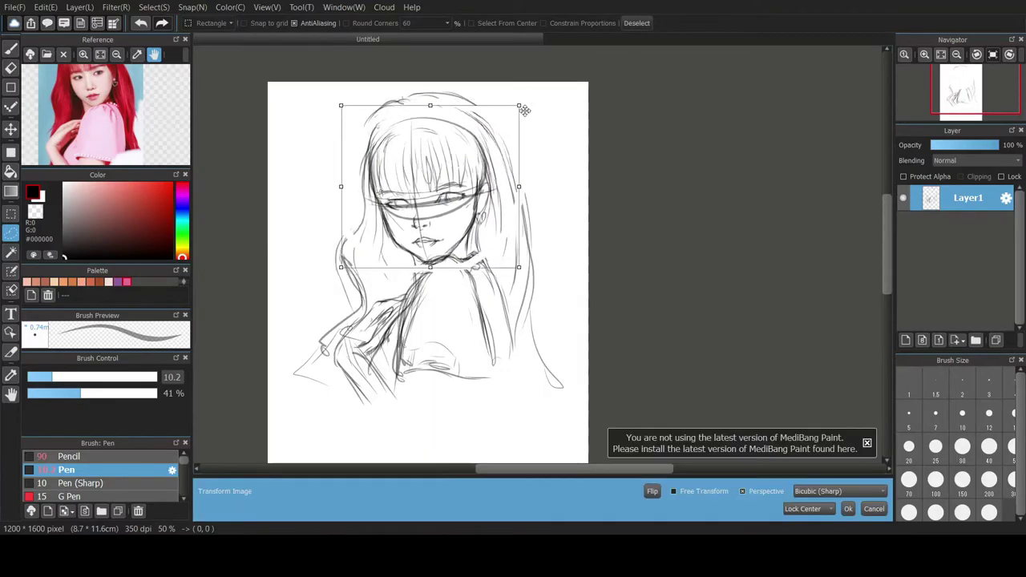
pyautogui.press('Return')
pyautogui.hotkey('ctrl', 'a')
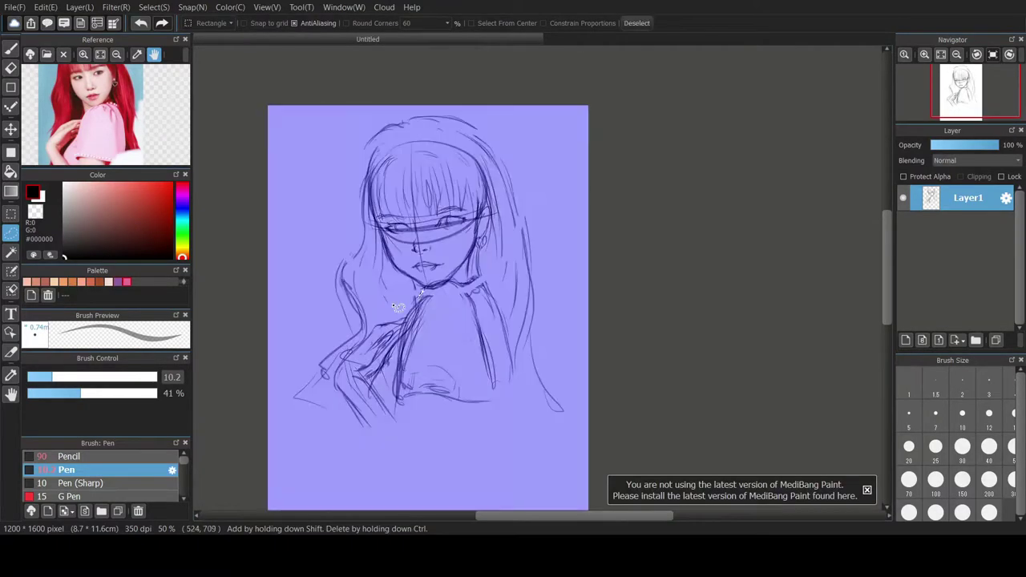
pyautogui.click(10, 49)
pyautogui.hotkey('ctrl', 'd')
# - Reconnect the jaw to the shoulder and redraw the hair outline over the crown and down the far side
pyautogui.moveTo(422, 283)
pyautogui.mouseDown()
pyautogui.moveTo(412, 318)
pyautogui.moveTo(478, 250)
pyautogui.mouseUp()
pyautogui.moveTo(465, 298); pyautogui.dragTo(494, 273)
pyautogui.moveTo(405, 137); pyautogui.dragTo(349, 184)
pyautogui.moveTo(377, 148); pyautogui.dragTo(350, 221)
pyautogui.moveTo(98, 96); pyautogui.dragTo(102, 144)
pyautogui.moveTo(408, 131); pyautogui.dragTo(386, 143)
pyautogui.moveTo(417, 131); pyautogui.dragTo(471, 145)
pyautogui.moveTo(444, 133); pyautogui.dragTo(485, 173)
pyautogui.moveTo(364, 172); pyautogui.dragTo(361, 250)
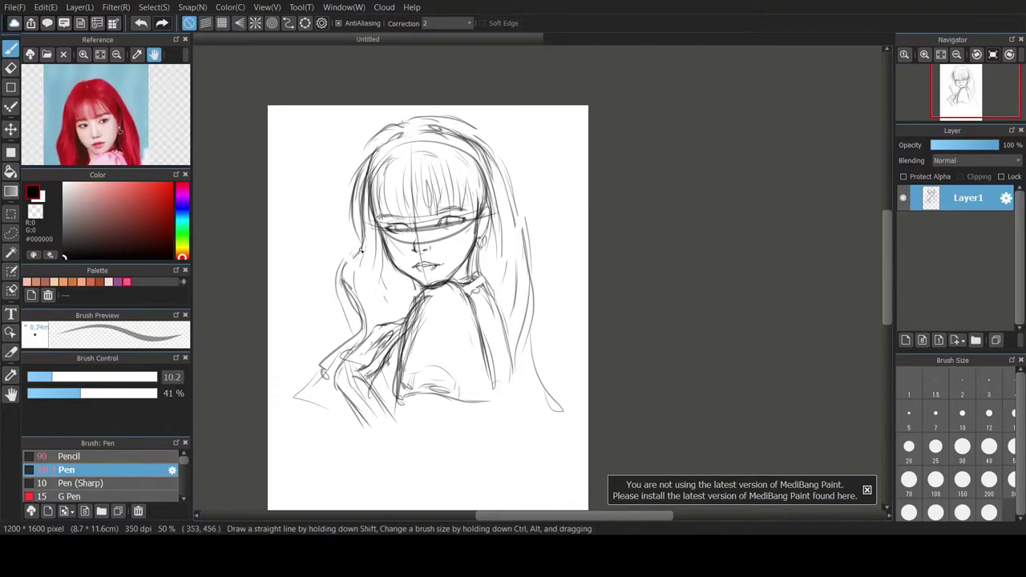
# - Strengthen the near-side hair with long strands running from beside the head to below the shoulder
pyautogui.moveTo(504, 171); pyautogui.dragTo(525, 233)
pyautogui.moveTo(507, 174); pyautogui.dragTo(529, 289)
pyautogui.moveTo(527, 233); pyautogui.dragTo(518, 312)
pyautogui.moveTo(493, 206); pyautogui.dragTo(503, 307)
pyautogui.moveTo(530, 259); pyautogui.dragTo(516, 361)
pyautogui.moveTo(526, 322); pyautogui.dragTo(542, 384)
# - Restate the far side of the crown and erase the stray outer hair lines above it
pyautogui.moveTo(403, 133); pyautogui.dragTo(356, 182)
pyautogui.press('e')
pyautogui.moveTo(355, 126); pyautogui.dragTo(417, 124)
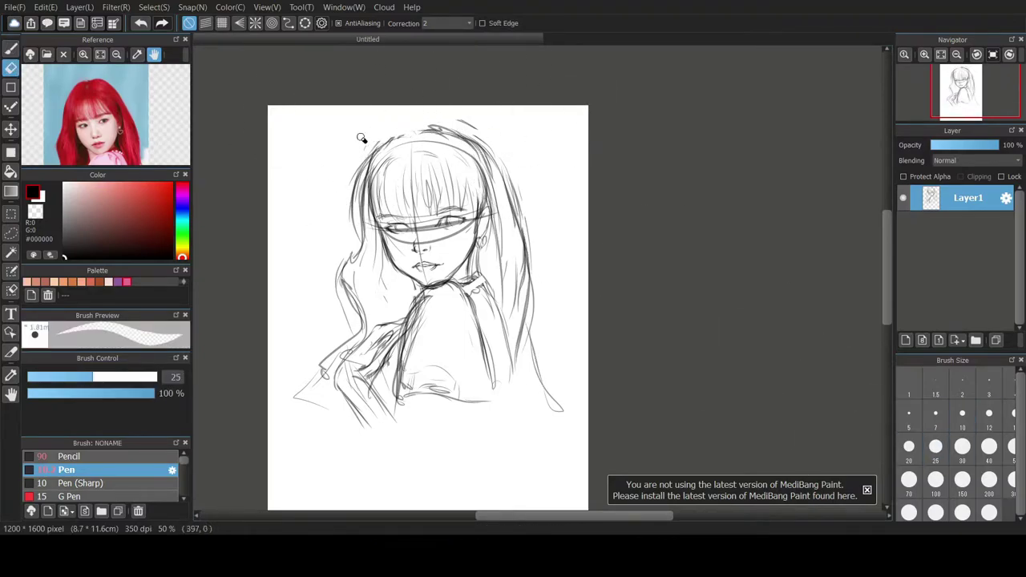
pyautogui.press('b')
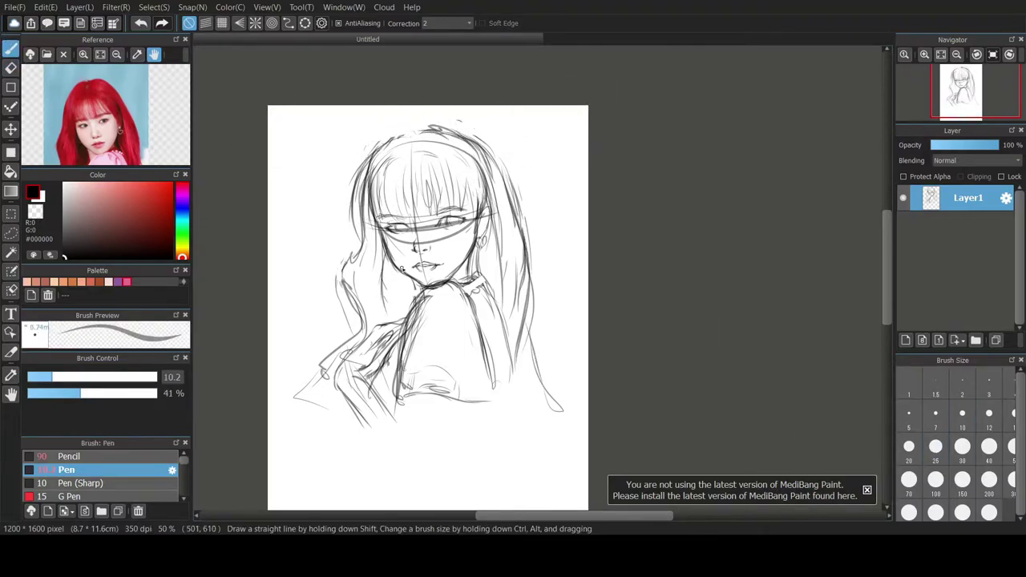
# - Sketch the neck below the jaw and the ruffled collar along the top of the shoulder
pyautogui.scroll(-2, 405, 276)
pyautogui.scroll(4, 435, 355)
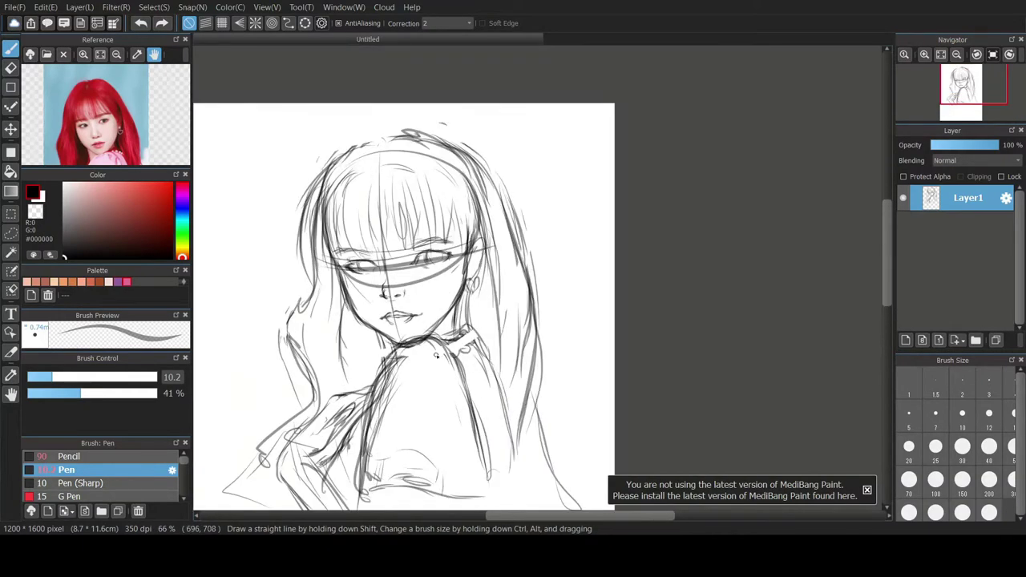
pyautogui.moveTo(383, 330); pyautogui.dragTo(386, 359)
pyautogui.moveTo(452, 341); pyautogui.dragTo(483, 348)
pyautogui.moveTo(462, 300); pyautogui.dragTo(457, 330)
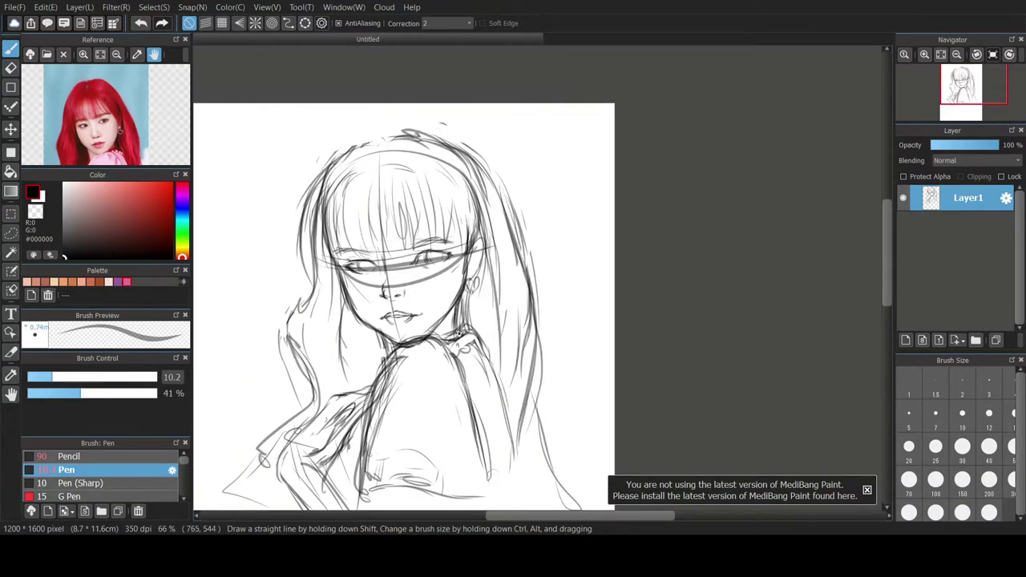
pyautogui.moveTo(470, 338)
pyautogui.mouseDown()
pyautogui.moveTo(497, 374)
pyautogui.moveTo(465, 377)
pyautogui.mouseUp()
pyautogui.moveTo(484, 354); pyautogui.dragTo(508, 425)
pyautogui.rightClick(429, 341)
pyautogui.click(101, 257)
pyautogui.moveTo(429, 338)
pyautogui.mouseDown()
pyautogui.moveTo(473, 333)
pyautogui.moveTo(487, 347)
pyautogui.mouseUp()
# - Add near-side hair strands behind the ear and wavy ends below the shoulder
pyautogui.moveTo(473, 296)
pyautogui.mouseDown()
pyautogui.moveTo(491, 341)
pyautogui.moveTo(460, 327)
pyautogui.mouseUp()
pyautogui.moveTo(474, 295); pyautogui.dragTo(476, 336)
pyautogui.moveTo(484, 293); pyautogui.dragTo(500, 382)
pyautogui.moveTo(516, 372); pyautogui.dragTo(524, 444)
pyautogui.moveTo(531, 399); pyautogui.dragTo(571, 495)
# - Add waves to the far-side hair and redraw the crown with a parting at the top
pyautogui.moveTo(297, 339); pyautogui.dragTo(277, 437)
pyautogui.moveTo(306, 285); pyautogui.dragTo(291, 349)
pyautogui.moveTo(322, 235); pyautogui.dragTo(300, 308)
pyautogui.moveTo(330, 292); pyautogui.dragTo(323, 222)
pyautogui.moveTo(357, 139); pyautogui.dragTo(319, 260)
pyautogui.moveTo(355, 138); pyautogui.dragTo(379, 129)
pyautogui.moveTo(383, 133)
pyautogui.mouseDown()
pyautogui.moveTo(385, 165)
pyautogui.moveTo(333, 160)
pyautogui.mouseUp()
pyautogui.moveTo(390, 142); pyautogui.dragTo(407, 121)
pyautogui.moveTo(396, 128); pyautogui.dragTo(459, 120)
# - Lower the sketch layer's opacity to 19% and add a new layer above it
pyautogui.moveTo(998, 145); pyautogui.dragTo(952, 145)
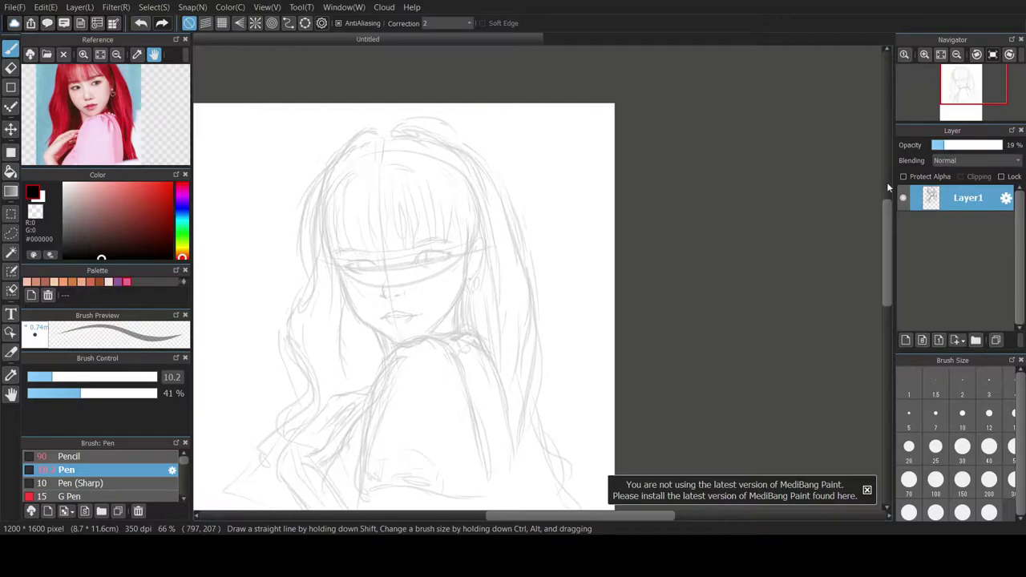
pyautogui.click(905, 340)
# - Try to outline the far cheek down to the chin with the brush opacity at 61%
pyautogui.moveTo(80, 394); pyautogui.dragTo(159, 394)
pyautogui.moveTo(341, 277); pyautogui.dragTo(369, 330)
pyautogui.hotkey('ctrl', 'z')
pyautogui.click(107, 393)
pyautogui.moveTo(341, 272); pyautogui.dragTo(363, 325)
pyautogui.hotkey('ctrl', 'z')
pyautogui.hotkey('ctrl', 'z')
pyautogui.moveTo(341, 274); pyautogui.dragTo(362, 323)
pyautogui.hotkey('ctrl', 'z')
pyautogui.hotkey('ctrl', 'z')
pyautogui.moveTo(342, 279); pyautogui.dragTo(392, 342)
pyautogui.hotkey('ctrl', 'z')
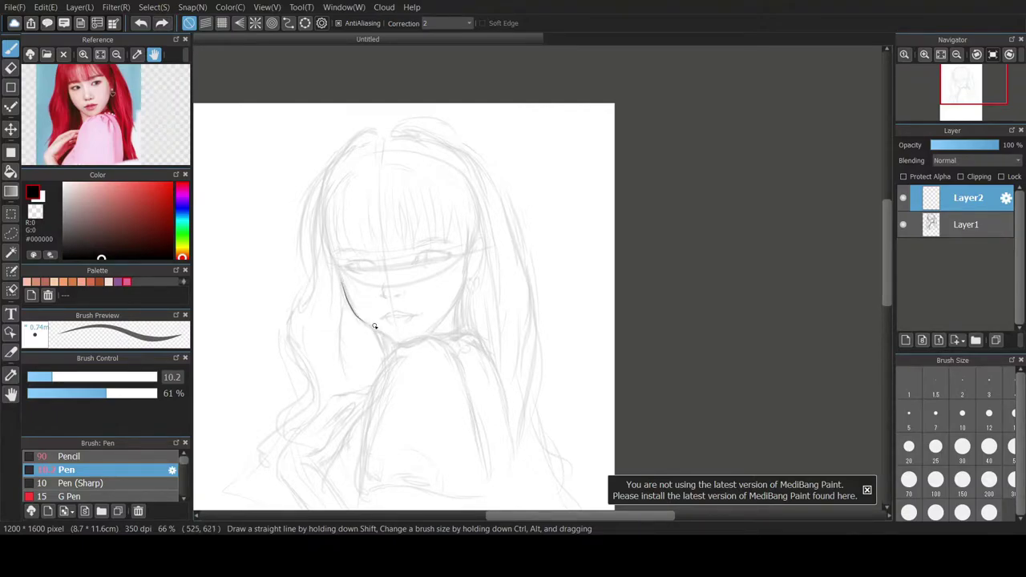
pyautogui.moveTo(340, 279); pyautogui.dragTo(348, 297)
pyautogui.moveTo(375, 333); pyautogui.dragTo(394, 343)
pyautogui.moveTo(338, 271); pyautogui.dragTo(357, 320)
pyautogui.hotkey('ctrl', 'z')
# - Try to outline the near-side jaw between the ear and the chin
pyautogui.moveTo(433, 335); pyautogui.dragTo(462, 289)
pyautogui.hotkey('ctrl', 'z')
pyautogui.hotkey('ctrl', 'z')
pyautogui.scroll(5, 73, 138)
pyautogui.moveTo(73, 137); pyautogui.dragTo(54, 110)
pyautogui.moveTo(466, 252)
pyautogui.mouseDown()
pyautogui.moveTo(457, 302)
pyautogui.moveTo(432, 331)
pyautogui.mouseUp()
pyautogui.hotkey('ctrl', 'z')
pyautogui.hotkey('ctrl', 'z')
pyautogui.hotkey('ctrl', 'z')
# - Set the brush opacity to 19% and line the far side of the face from temple to chin
pyautogui.click(51, 393)
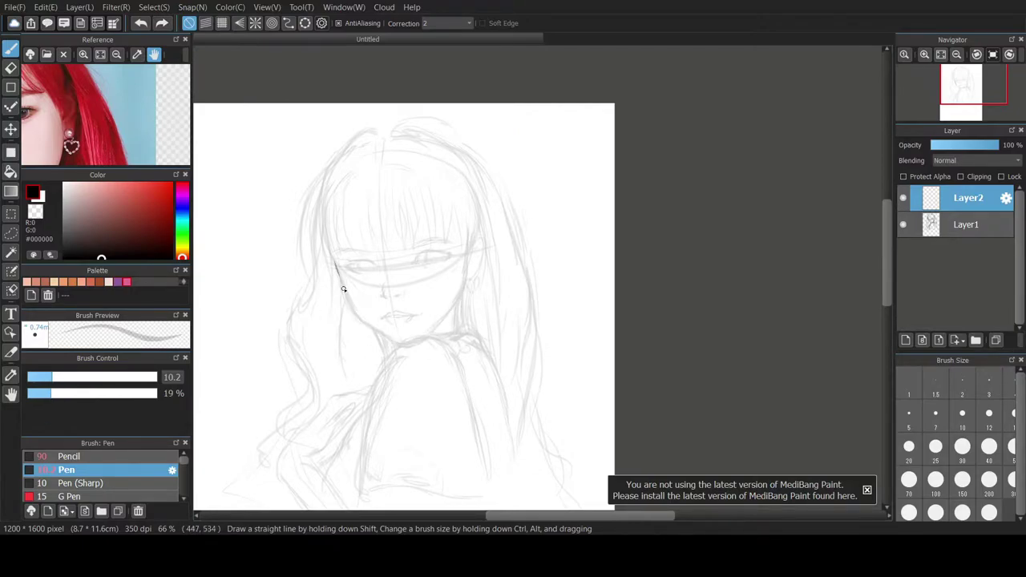
pyautogui.hotkey('ctrl', 'z')
pyautogui.click(1010, 54)
pyautogui.click(1009, 54)
pyautogui.click(1010, 55)
pyautogui.click(977, 55)
pyautogui.click(977, 54)
pyautogui.click(976, 55)
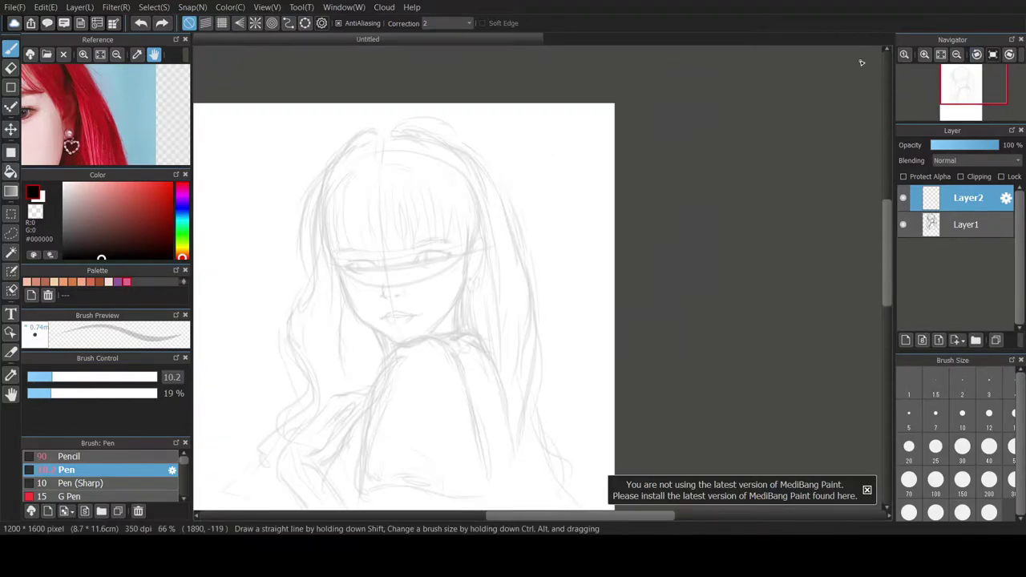
pyautogui.scroll(1, 378, 270)
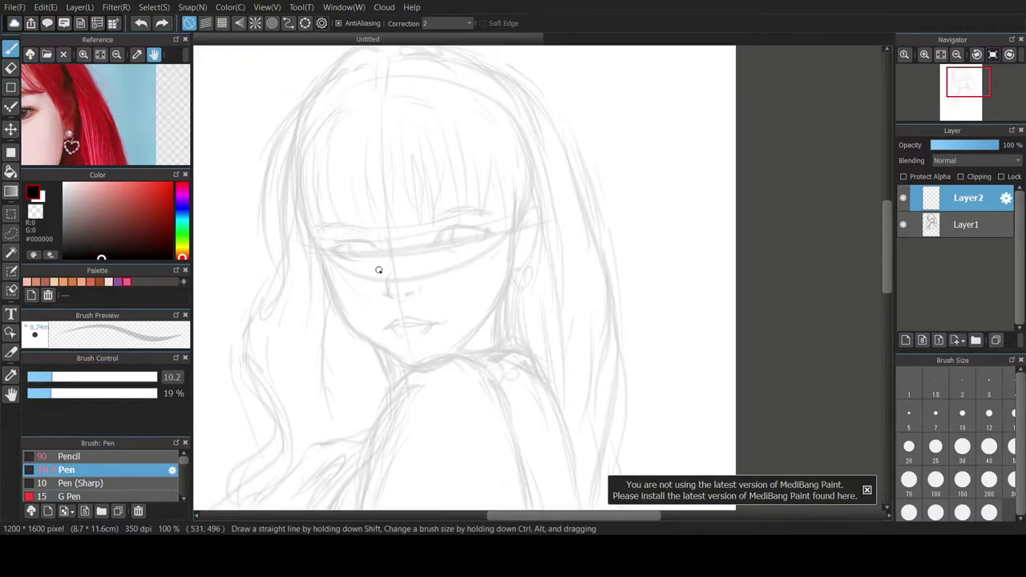
pyautogui.moveTo(95, 109); pyautogui.dragTo(208, 71)
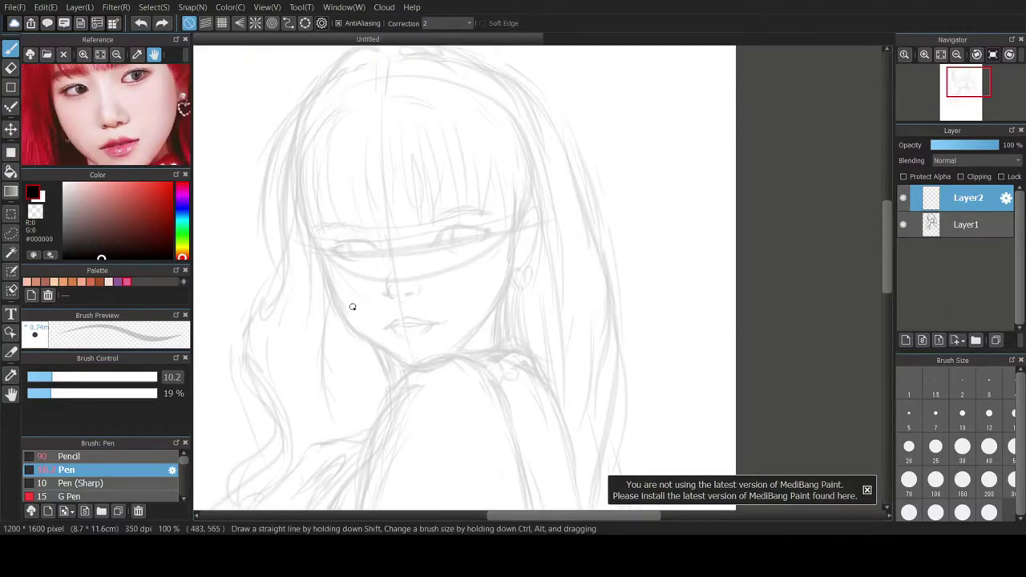
pyautogui.moveTo(319, 251)
pyautogui.mouseDown()
pyautogui.moveTo(356, 325)
pyautogui.moveTo(339, 310)
pyautogui.mouseUp()
pyautogui.hotkey('ctrl', 'z')
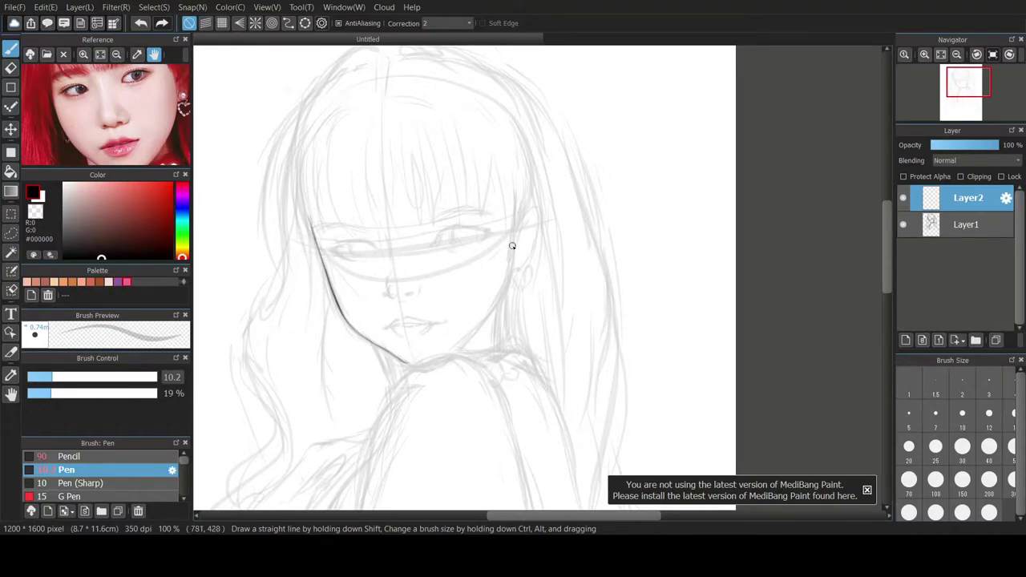
# - Line the near-side jaw from the chin up to the earlobe
pyautogui.hotkey('ctrl', 'z')
pyautogui.moveTo(515, 252); pyautogui.dragTo(500, 288)
pyautogui.hotkey('ctrl', 'z')
pyautogui.moveTo(455, 354)
pyautogui.mouseDown()
pyautogui.moveTo(507, 283)
pyautogui.moveTo(483, 328)
pyautogui.mouseUp()
pyautogui.hotkey('ctrl', 'z')
pyautogui.hotkey('ctrl', 'z')
pyautogui.hotkey('ctrl', 'z')
pyautogui.hotkey('ctrl', 'z')
pyautogui.hotkey('ctrl', 'z')
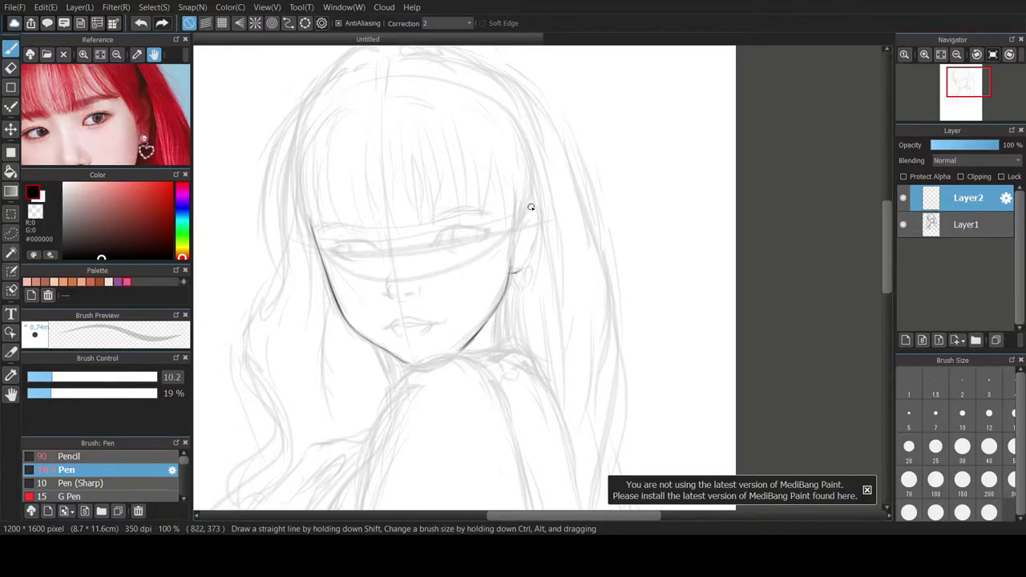
# - Line the hair strand falling from the near temple in front of the ear
pyautogui.hotkey('ctrl', 'z')
pyautogui.moveTo(520, 129); pyautogui.dragTo(525, 208)
pyautogui.moveTo(495, 159); pyautogui.dragTo(508, 260)
pyautogui.hotkey('ctrl', 'z')
pyautogui.moveTo(528, 167); pyautogui.dragTo(524, 219)
# - Outline the near-side ear down to the lobe with its round earring
pyautogui.moveTo(532, 219); pyautogui.dragTo(518, 268)
pyautogui.hotkey('ctrl', 'z')
pyautogui.hotkey('ctrl', 'z')
pyautogui.hotkey('ctrl', 'z')
pyautogui.moveTo(534, 224); pyautogui.dragTo(526, 258)
pyautogui.hotkey('ctrl', 'z')
pyautogui.hotkey('ctrl', 'z')
pyautogui.hotkey('ctrl', 'z')
pyautogui.moveTo(529, 216); pyautogui.dragTo(526, 251)
pyautogui.hotkey('ctrl', 'z')
pyautogui.hotkey('ctrl', 'z')
pyautogui.hotkey('ctrl', 'z')
pyautogui.hotkey('ctrl', 'z')
pyautogui.moveTo(531, 186); pyautogui.dragTo(548, 260)
pyautogui.scroll(-3, 367, 314)
pyautogui.scroll(3, 368, 297)
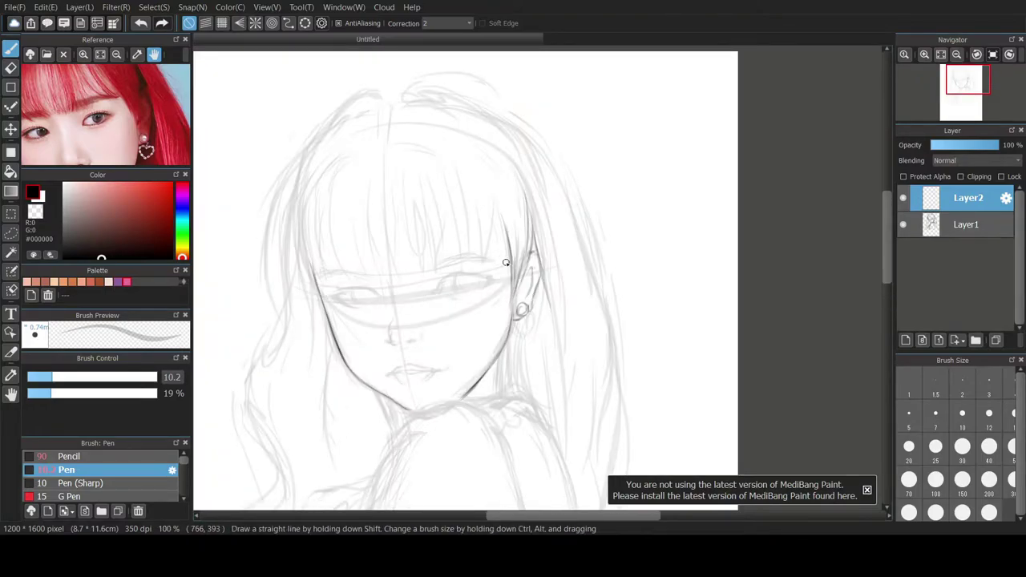
# - Line the near-side fringe strands sweeping from the forehead toward the near temple
pyautogui.hotkey('ctrl', 'z')
pyautogui.moveTo(451, 185)
pyautogui.mouseDown()
pyautogui.moveTo(487, 263)
pyautogui.moveTo(445, 165)
pyautogui.moveTo(458, 233)
pyautogui.moveTo(437, 166)
pyautogui.moveTo(474, 253)
pyautogui.mouseUp()
pyautogui.hotkey('ctrl', 'z')
pyautogui.hotkey('ctrl', 'z')
pyautogui.moveTo(443, 191); pyautogui.dragTo(473, 255)
pyautogui.moveTo(455, 210); pyautogui.dragTo(497, 269)
pyautogui.moveTo(471, 192); pyautogui.dragTo(491, 246)
pyautogui.hotkey('ctrl', 'z')
pyautogui.hotkey('ctrl', 'z')
pyautogui.moveTo(457, 214); pyautogui.dragTo(495, 263)
pyautogui.moveTo(474, 213); pyautogui.dragTo(503, 255)
# - Line the hair parting at the crown and the first strands in the middle of the fringe
pyautogui.moveTo(436, 186); pyautogui.dragTo(444, 262)
pyautogui.moveTo(382, 178); pyautogui.dragTo(389, 249)
pyautogui.hotkey('ctrl', 'z')
pyautogui.moveTo(391, 105); pyautogui.dragTo(407, 243)
pyautogui.moveTo(399, 200); pyautogui.dragTo(437, 263)
pyautogui.hotkey('ctrl', 'z')
pyautogui.hotkey('ctrl', 'z')
pyautogui.moveTo(391, 168); pyautogui.dragTo(414, 266)
pyautogui.moveTo(418, 231); pyautogui.dragTo(428, 274)
pyautogui.moveTo(427, 189); pyautogui.dragTo(439, 258)
pyautogui.moveTo(371, 181); pyautogui.dragTo(383, 246)
pyautogui.moveTo(337, 191); pyautogui.dragTo(319, 263)
pyautogui.moveTo(319, 207)
pyautogui.mouseDown()
pyautogui.moveTo(301, 273)
pyautogui.moveTo(325, 266)
pyautogui.mouseUp()
pyautogui.moveTo(343, 232); pyautogui.dragTo(329, 265)
pyautogui.moveTo(349, 210); pyautogui.dragTo(337, 260)
pyautogui.hotkey('ctrl', 'z')
pyautogui.moveTo(342, 182); pyautogui.dragTo(348, 250)
pyautogui.moveTo(353, 182); pyautogui.dragTo(372, 263)
pyautogui.moveTo(361, 189)
pyautogui.mouseDown()
pyautogui.moveTo(371, 251)
pyautogui.moveTo(389, 255)
pyautogui.mouseUp()
pyautogui.moveTo(382, 201)
pyautogui.mouseDown()
pyautogui.moveTo(390, 268)
pyautogui.moveTo(406, 257)
pyautogui.mouseUp()
pyautogui.hotkey('ctrl', 'z')
pyautogui.hotkey('ctrl', 'z')
pyautogui.hotkey('ctrl', 'z')
pyautogui.hotkey('ctrl', 'z')
pyautogui.hotkey('ctrl', 'z')
pyautogui.hotkey('ctrl', 'z')
pyautogui.hotkey('ctrl', 'z')
pyautogui.hotkey('ctrl', 'z')
pyautogui.hotkey('ctrl', 'z')
pyautogui.hotkey('ctrl', 'z')
pyautogui.hotkey('ctrl', 'z')
pyautogui.hotkey('ctrl', 'z')
pyautogui.hotkey('ctrl', 'z')
# - Line the thin fringe strands across the middle and far side of the forehead
pyautogui.moveTo(418, 211); pyautogui.dragTo(423, 268)
pyautogui.moveTo(432, 197); pyautogui.dragTo(435, 265)
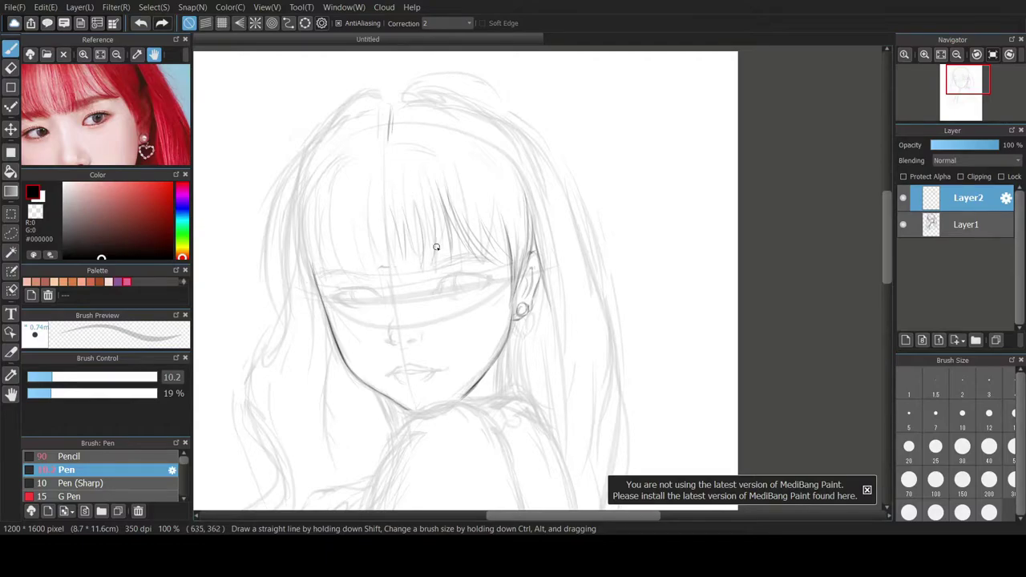
pyautogui.moveTo(374, 192); pyautogui.dragTo(383, 266)
pyautogui.moveTo(369, 197); pyautogui.dragTo(376, 265)
pyautogui.moveTo(346, 218)
pyautogui.mouseDown()
pyautogui.moveTo(321, 199)
pyautogui.moveTo(332, 275)
pyautogui.mouseUp()
pyautogui.moveTo(331, 213)
pyautogui.mouseDown()
pyautogui.moveTo(341, 273)
pyautogui.moveTo(369, 263)
pyautogui.mouseUp()
pyautogui.moveTo(390, 205); pyautogui.dragTo(402, 268)
# - Line the far-side hair strand that runs past the temple along the edge of the face
pyautogui.moveTo(342, 153); pyautogui.dragTo(307, 225)
pyautogui.moveTo(90, 110); pyautogui.dragTo(136, 130)
pyautogui.moveTo(307, 217); pyautogui.dragTo(320, 302)
pyautogui.hotkey('ctrl', 'z')
pyautogui.moveTo(305, 242); pyautogui.dragTo(316, 311)
# - Set the brush opacity to 37% and darken fringe strands at the middle and near side, plus the locks at the far temple
pyautogui.moveTo(453, 130)
pyautogui.mouseDown()
pyautogui.moveTo(503, 166)
pyautogui.moveTo(461, 202)
pyautogui.moveTo(509, 186)
pyautogui.mouseUp()
pyautogui.click(75, 394)
pyautogui.hotkey('ctrl', 'z')
pyautogui.moveTo(112, 88); pyautogui.dragTo(106, 159)
pyautogui.moveTo(395, 115); pyautogui.dragTo(398, 110)
pyautogui.moveTo(395, 114); pyautogui.dragTo(437, 93)
pyautogui.hotkey('ctrl', 'z')
pyautogui.moveTo(373, 192); pyautogui.dragTo(375, 260)
pyautogui.moveTo(424, 196); pyautogui.dragTo(438, 252)
pyautogui.moveTo(459, 190); pyautogui.dragTo(496, 251)
pyautogui.moveTo(483, 210); pyautogui.dragTo(510, 263)
pyautogui.moveTo(306, 222)
pyautogui.mouseDown()
pyautogui.moveTo(323, 282)
pyautogui.moveTo(297, 254)
pyautogui.mouseUp()
pyautogui.moveTo(311, 254); pyautogui.dragTo(328, 338)
pyautogui.moveTo(173, 141); pyautogui.dragTo(169, 88)
pyautogui.moveTo(92, 116)
pyautogui.mouseDown()
pyautogui.moveTo(146, 144)
pyautogui.moveTo(161, 173)
pyautogui.mouseUp()
pyautogui.moveTo(380, 98)
pyautogui.mouseDown()
pyautogui.moveTo(361, 101)
pyautogui.moveTo(394, 104)
pyautogui.moveTo(310, 137)
pyautogui.moveTo(369, 91)
pyautogui.moveTo(284, 188)
pyautogui.moveTo(265, 238)
pyautogui.mouseUp()
pyautogui.hotkey('ctrl', 'z')
pyautogui.hotkey('ctrl', 'z')
pyautogui.hotkey('ctrl', 'z')
pyautogui.hotkey('ctrl', 'z')
pyautogui.hotkey('ctrl', 'z')
pyautogui.hotkey('ctrl', 'z')
pyautogui.moveTo(120, 137)
pyautogui.mouseDown()
pyautogui.moveTo(123, 96)
pyautogui.moveTo(121, 125)
pyautogui.moveTo(120, 116)
pyautogui.mouseUp()
pyautogui.hotkey('ctrl', 'z')
pyautogui.click(117, 55)
pyautogui.moveTo(387, 95)
pyautogui.mouseDown()
pyautogui.moveTo(372, 85)
pyautogui.moveTo(343, 99)
pyautogui.moveTo(350, 102)
pyautogui.moveTo(276, 220)
pyautogui.mouseUp()
pyautogui.hotkey('ctrl', 'z')
pyautogui.hotkey('ctrl', 'z')
# - Line the top of the head from the parting and the outer far-side hair down past the temple
pyautogui.moveTo(368, 97); pyautogui.dragTo(426, 90)
pyautogui.moveTo(369, 95)
pyautogui.mouseDown()
pyautogui.moveTo(340, 109)
pyautogui.moveTo(279, 192)
pyautogui.mouseUp()
pyautogui.hotkey('ctrl', 'z')
pyautogui.hotkey('ctrl', 'z')
pyautogui.moveTo(333, 112); pyautogui.dragTo(284, 219)
pyautogui.hotkey('ctrl', 'z')
pyautogui.moveTo(368, 97)
pyautogui.mouseDown()
pyautogui.moveTo(293, 202)
pyautogui.moveTo(268, 295)
pyautogui.mouseUp()
pyautogui.hotkey('ctrl', 'z')
pyautogui.moveTo(300, 170); pyautogui.dragTo(266, 294)
pyautogui.moveTo(128, 146); pyautogui.dragTo(127, 111)
# - Line the inner edge of the wavy far-side hair lock beside the cheek
pyautogui.moveTo(276, 277); pyautogui.dragTo(245, 357)
pyautogui.hotkey('ctrl', 'z')
pyautogui.moveTo(278, 276)
pyautogui.mouseDown()
pyautogui.moveTo(255, 403)
pyautogui.moveTo(261, 369)
pyautogui.mouseUp()
pyautogui.hotkey('ctrl', 'z')
pyautogui.moveTo(291, 275); pyautogui.dragTo(256, 386)
pyautogui.scroll(-1, 445, 231)
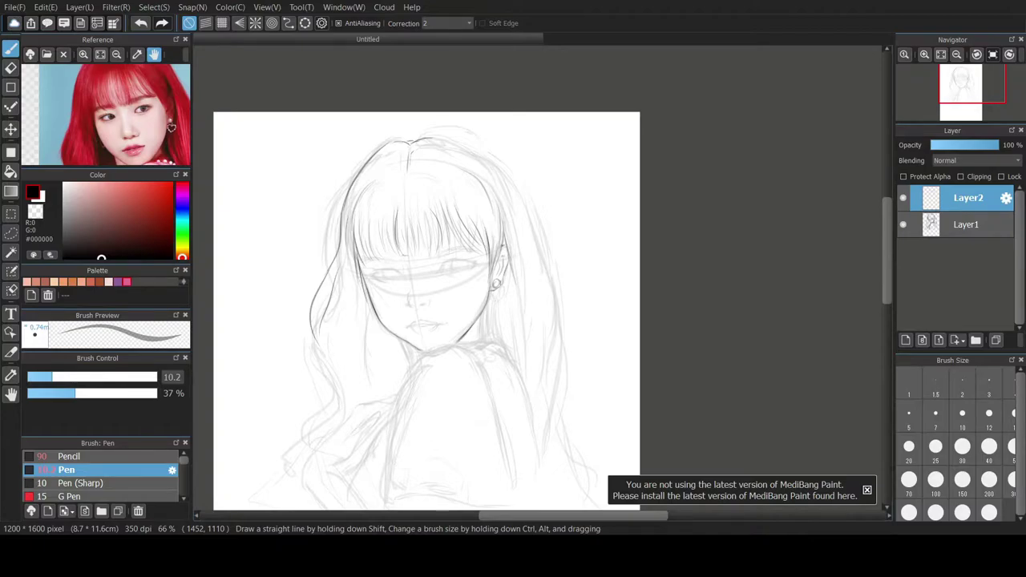
# - Set the brush size to 7.9 and line the far eye's upper lid and outer corner
pyautogui.scroll(3, 358, 307)
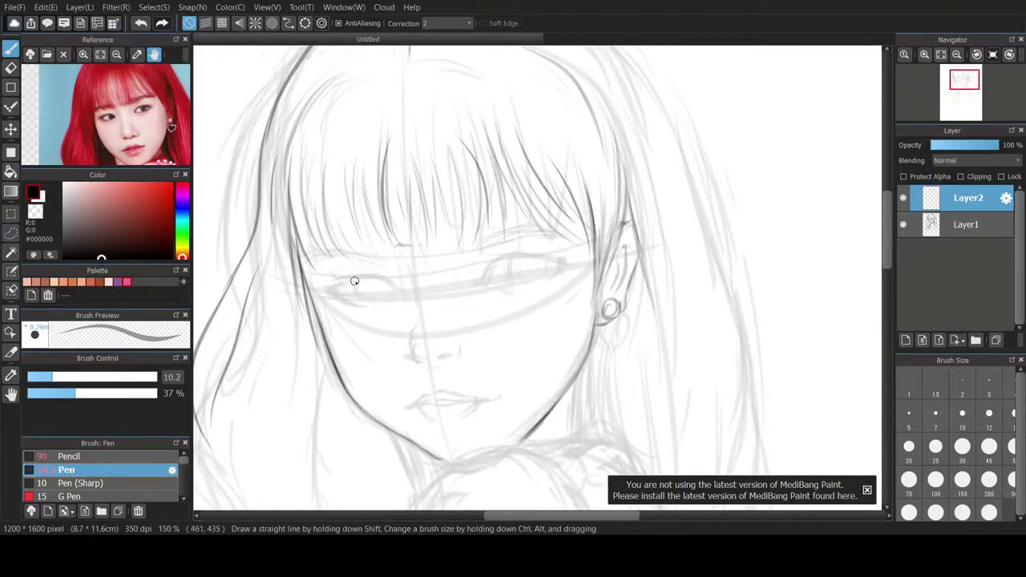
pyautogui.moveTo(327, 290)
pyautogui.mouseDown()
pyautogui.moveTo(357, 301)
pyautogui.moveTo(344, 303)
pyautogui.mouseUp()
pyautogui.hotkey('ctrl', 'z')
pyautogui.click(46, 377)
pyautogui.hotkey('ctrl', 'z')
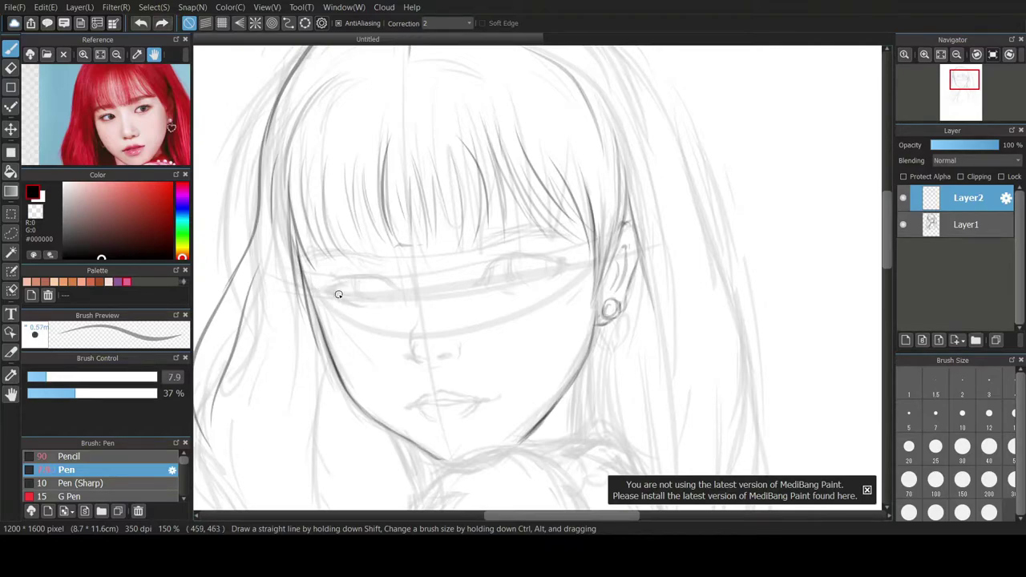
pyautogui.moveTo(347, 282)
pyautogui.mouseDown()
pyautogui.moveTo(396, 286)
pyautogui.moveTo(324, 289)
pyautogui.mouseUp()
pyautogui.hotkey('ctrl', 'z')
pyautogui.moveTo(339, 281)
pyautogui.mouseDown()
pyautogui.moveTo(322, 291)
pyautogui.moveTo(343, 298)
pyautogui.mouseUp()
pyautogui.hotkey('ctrl', 'z')
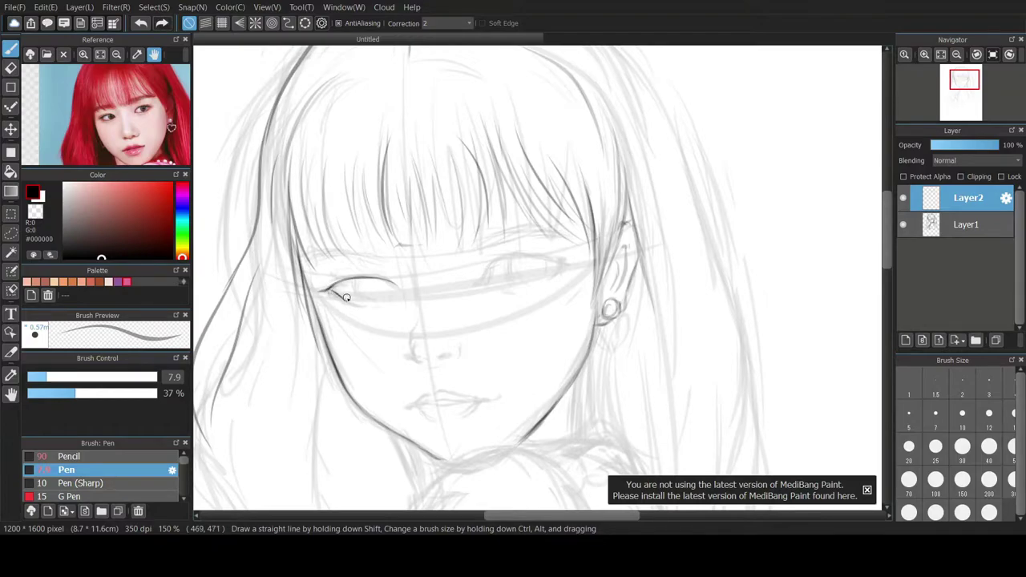
pyautogui.moveTo(334, 283); pyautogui.dragTo(381, 280)
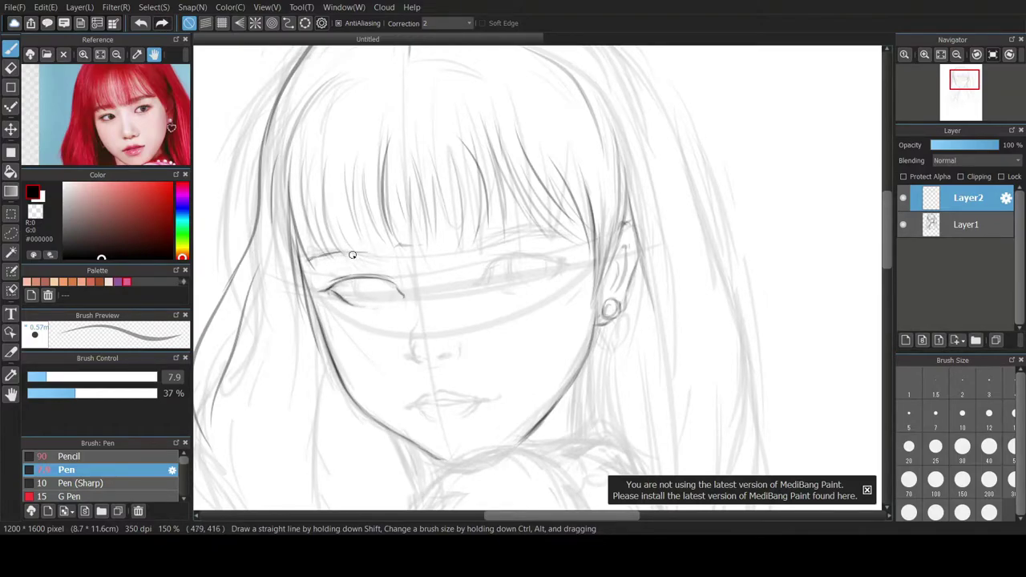
# - Outline the near eye's lids and corners, and line the far eye's iris and lower lid
pyautogui.moveTo(478, 280)
pyautogui.mouseDown()
pyautogui.moveTo(518, 255)
pyautogui.moveTo(574, 260)
pyautogui.mouseUp()
pyautogui.hotkey('ctrl', 'z')
pyautogui.moveTo(566, 261); pyautogui.dragTo(552, 273)
pyautogui.moveTo(483, 286); pyautogui.dragTo(492, 257)
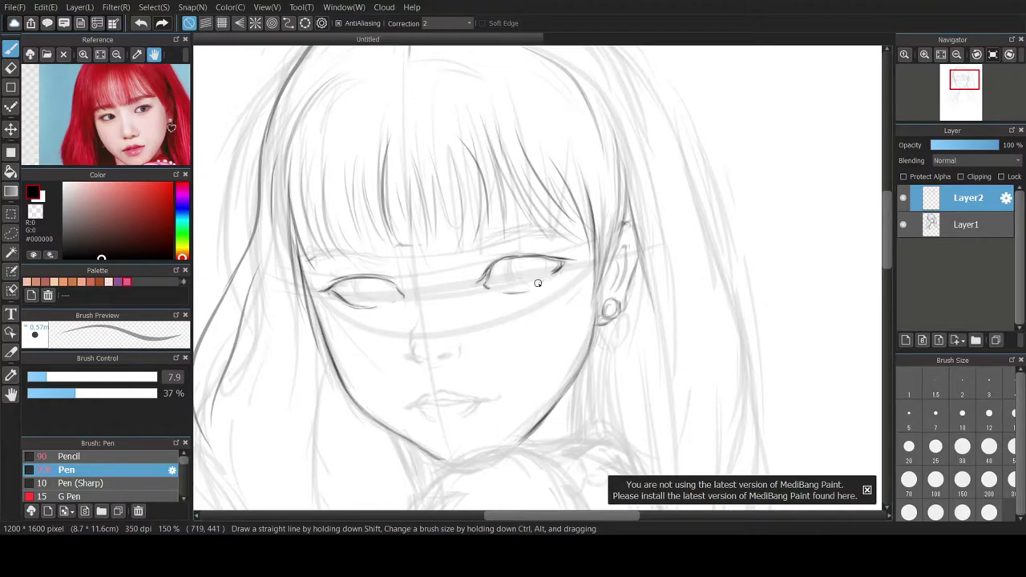
pyautogui.moveTo(361, 283)
pyautogui.mouseDown()
pyautogui.moveTo(376, 308)
pyautogui.moveTo(402, 296)
pyautogui.moveTo(414, 306)
pyautogui.moveTo(397, 303)
pyautogui.mouseUp()
pyautogui.hotkey('ctrl', 'z')
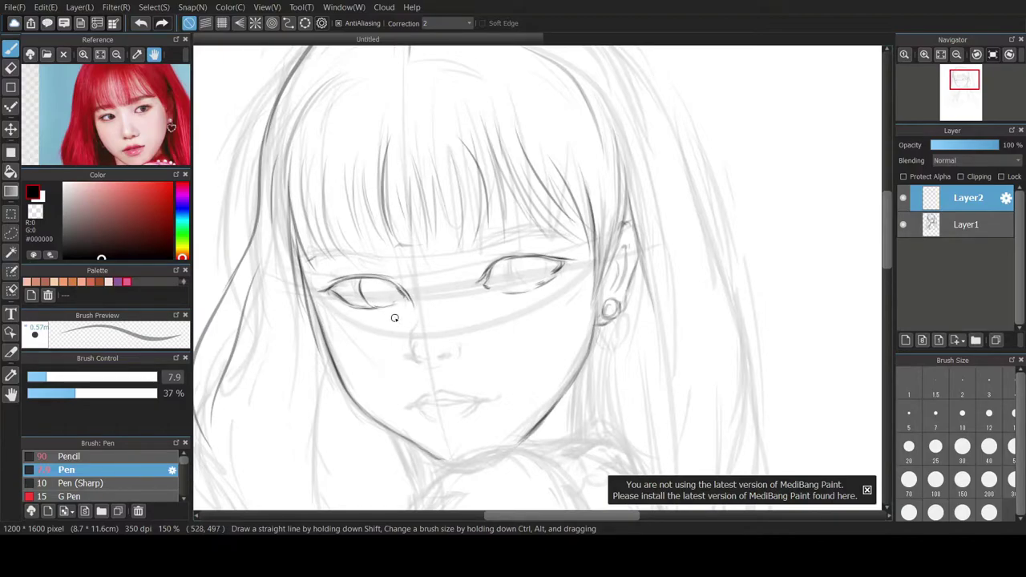
# - Line the near eye's iris, and erase and redraw its lower lid toward the outer corner
pyautogui.moveTo(522, 258)
pyautogui.mouseDown()
pyautogui.moveTo(512, 285)
pyautogui.moveTo(551, 268)
pyautogui.moveTo(548, 281)
pyautogui.mouseUp()
pyautogui.hotkey('ctrl', 'z')
pyautogui.hotkey('ctrl', 'z')
pyautogui.moveTo(485, 287)
pyautogui.mouseDown()
pyautogui.moveTo(487, 270)
pyautogui.moveTo(535, 255)
pyautogui.moveTo(564, 263)
pyautogui.moveTo(512, 274)
pyautogui.mouseUp()
pyautogui.hotkey('ctrl', 'z')
pyautogui.hotkey('ctrl', 'z')
pyautogui.hotkey('ctrl', 'z')
pyautogui.hotkey('ctrl', 'z')
pyautogui.click(10, 68)
pyautogui.moveTo(535, 283)
pyautogui.mouseDown()
pyautogui.moveTo(554, 290)
pyautogui.moveTo(552, 259)
pyautogui.mouseUp()
pyautogui.click(10, 49)
pyautogui.moveTo(506, 291); pyautogui.dragTo(535, 286)
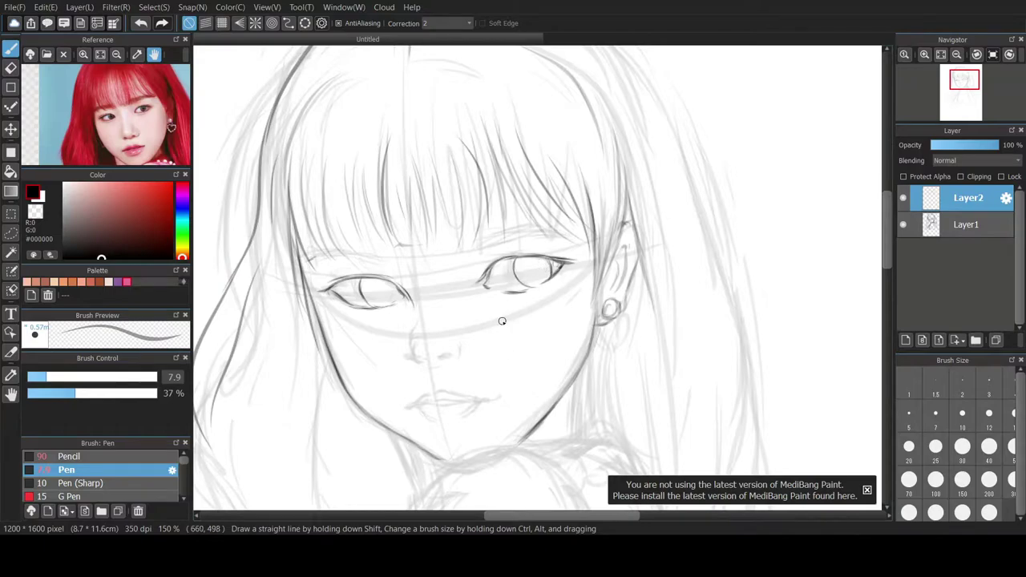
# - Try a line for the nose and touch up the far eye's inner corner
pyautogui.scroll(-2, 502, 321)
pyautogui.moveTo(424, 296); pyautogui.dragTo(439, 303)
pyautogui.hotkey('ctrl', 'z')
pyautogui.hotkey('ctrl', 'z')
pyautogui.hotkey('ctrl', 'z')
pyautogui.moveTo(403, 220); pyautogui.dragTo(404, 233)
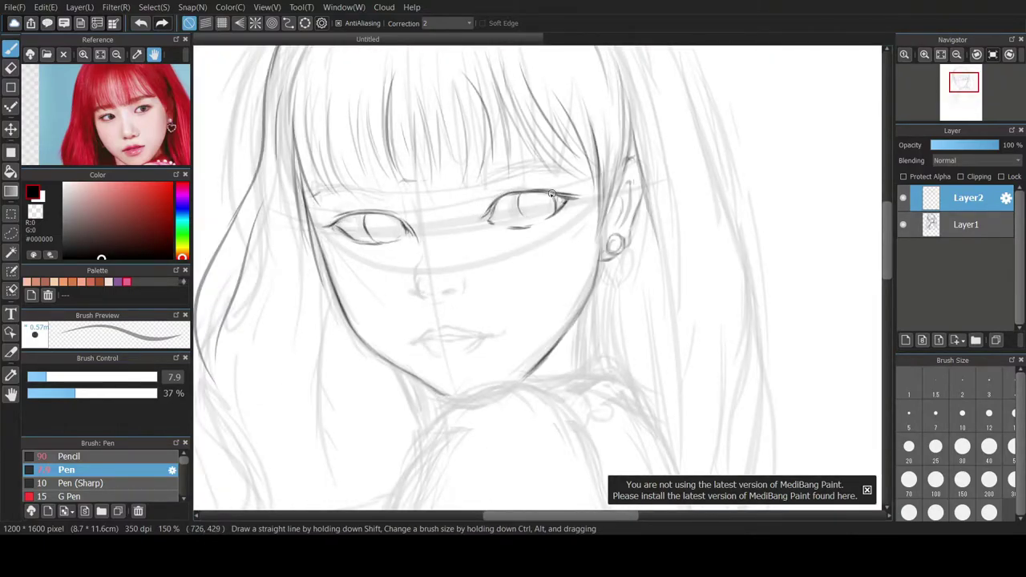
# - Erase the near eye's inner corner, and redraw it with a thicker upper lid and iris edge
pyautogui.scroll(2, 132, 85)
pyautogui.click(11, 67)
pyautogui.moveTo(502, 204); pyautogui.dragTo(487, 206)
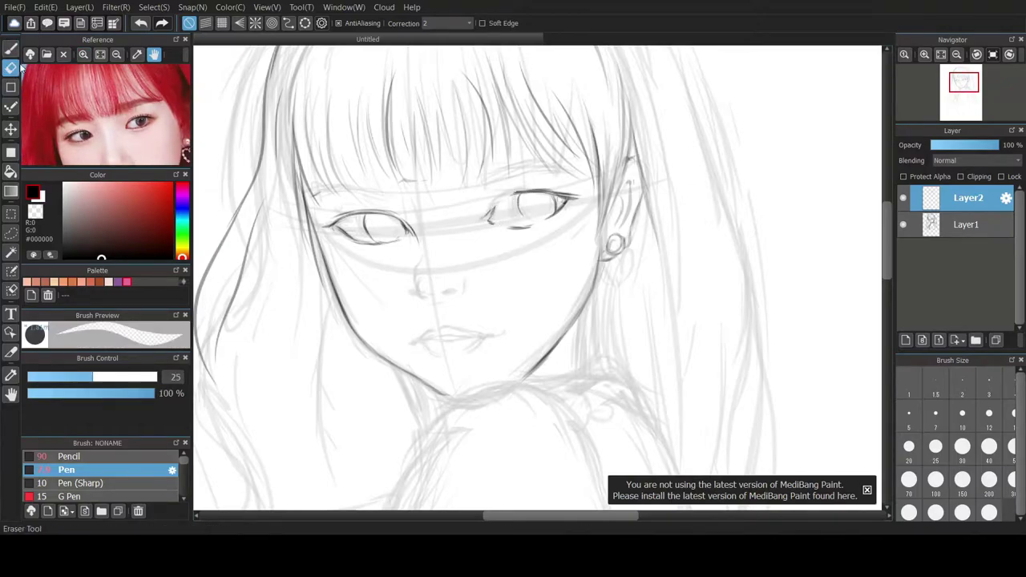
pyautogui.click(11, 48)
pyautogui.moveTo(126, 247); pyautogui.dragTo(126, 260)
pyautogui.moveTo(495, 205)
pyautogui.mouseDown()
pyautogui.moveTo(491, 223)
pyautogui.moveTo(493, 211)
pyautogui.mouseUp()
pyautogui.hotkey('ctrl', 'z')
pyautogui.moveTo(540, 186); pyautogui.dragTo(498, 206)
pyautogui.moveTo(523, 187)
pyautogui.mouseDown()
pyautogui.moveTo(559, 189)
pyautogui.moveTo(527, 218)
pyautogui.mouseUp()
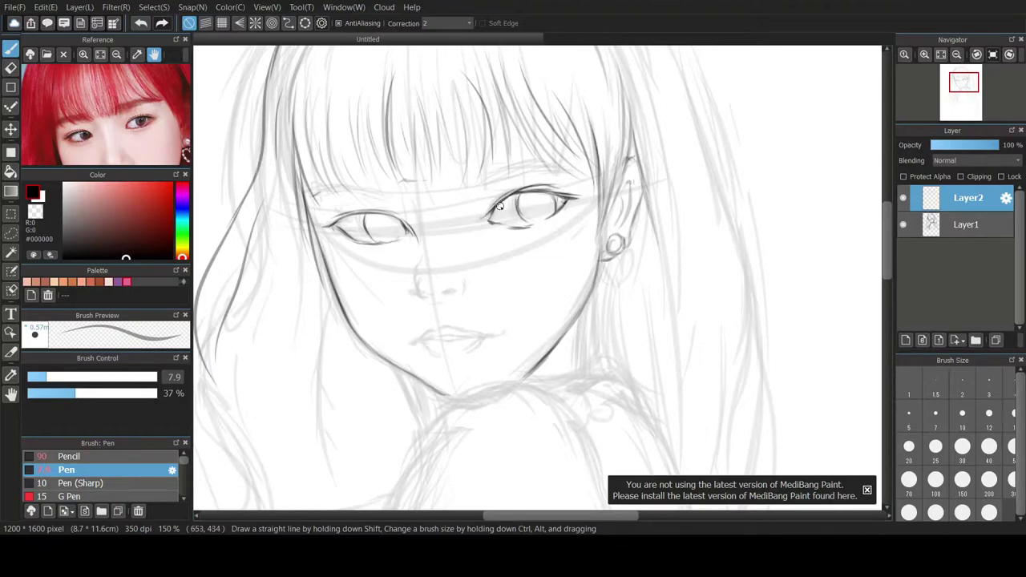
# - Strengthen the near eye's outer lashes and inner corner in a mirrored view, and darken the far eye's lower lid in the normal view
pyautogui.press('Down')
pyautogui.press('Down')
pyautogui.press('Down')
pyautogui.press('Left')
pyautogui.press('Left')
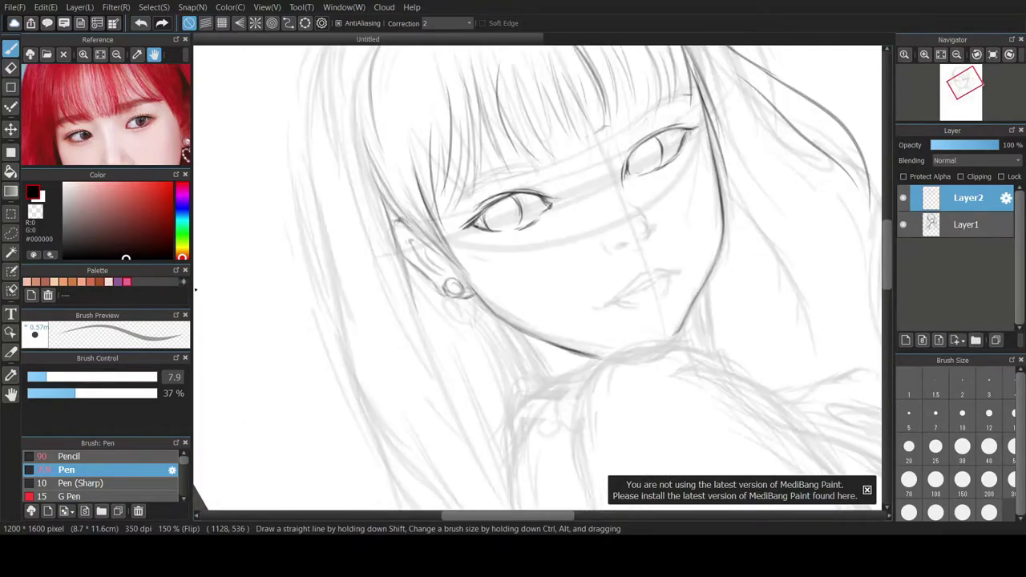
pyautogui.press('Up')
pyautogui.moveTo(499, 194); pyautogui.dragTo(524, 214)
pyautogui.moveTo(555, 192); pyautogui.dragTo(587, 225)
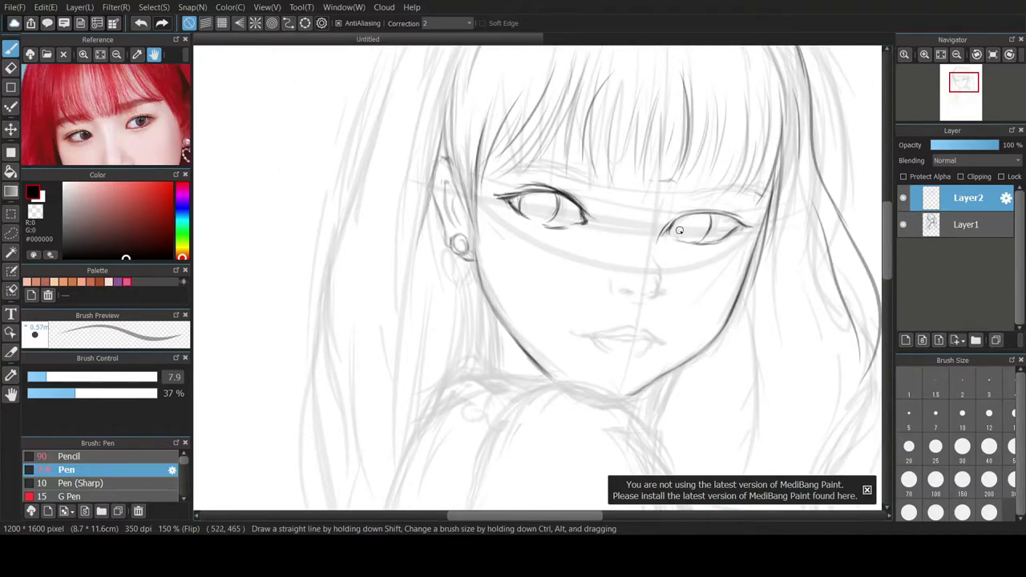
pyautogui.press('Down')
pyautogui.press('Down')
pyautogui.press('Down')
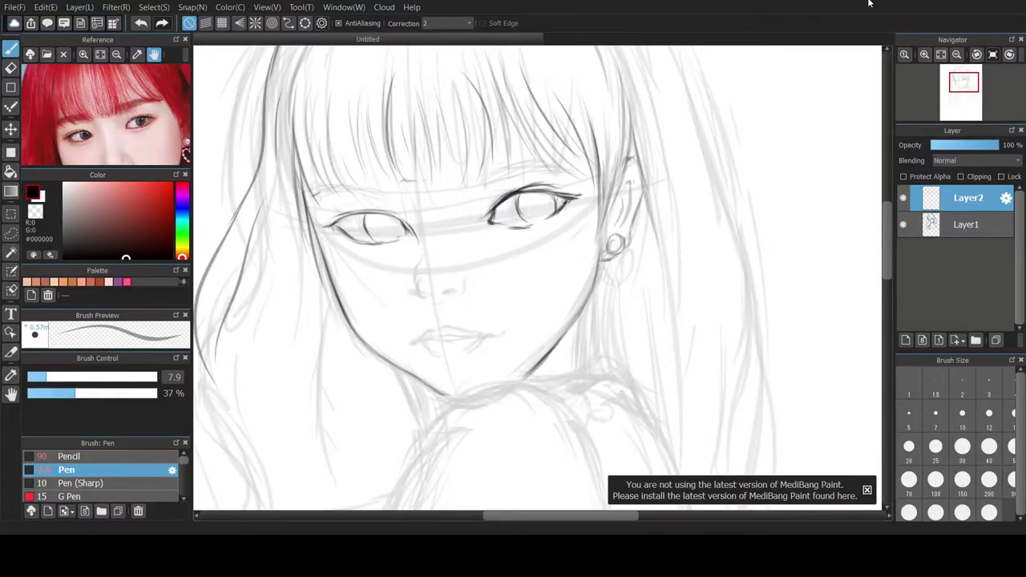
pyautogui.moveTo(341, 229); pyautogui.dragTo(377, 239)
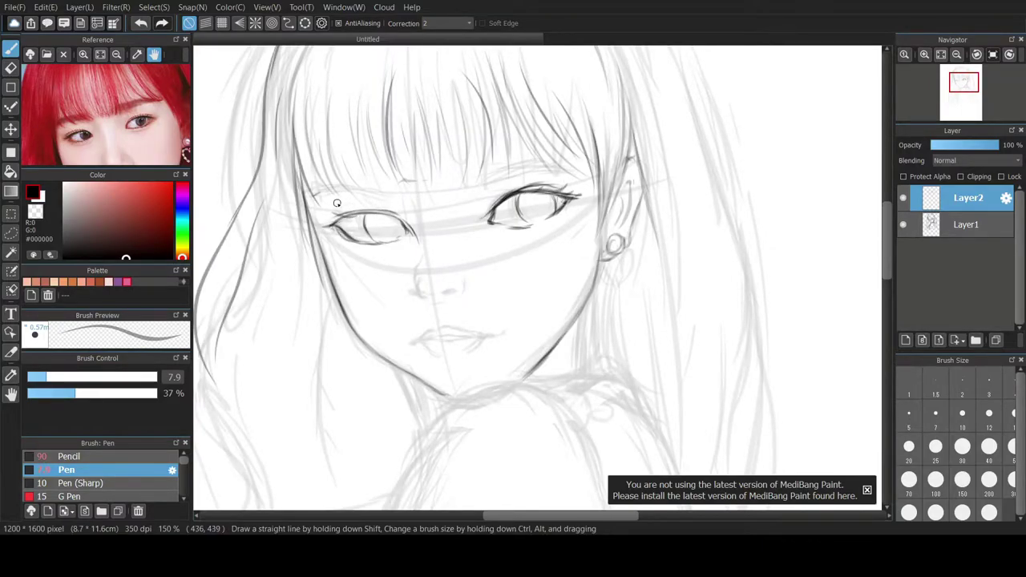
# - Line the far eye's lower lid, add lower lashes to the near eye, and line the nose tip and nostrils
pyautogui.moveTo(341, 239); pyautogui.dragTo(373, 244)
pyautogui.hotkey('ctrl', 'z')
pyautogui.moveTo(521, 227); pyautogui.dragTo(574, 203)
pyautogui.hotkey('ctrl', 'z')
pyautogui.moveTo(419, 268)
pyautogui.mouseDown()
pyautogui.moveTo(422, 301)
pyautogui.moveTo(433, 292)
pyautogui.mouseUp()
pyautogui.hotkey('ctrl', 'z')
pyautogui.hotkey('ctrl', 'z')
pyautogui.hotkey('ctrl', 'z')
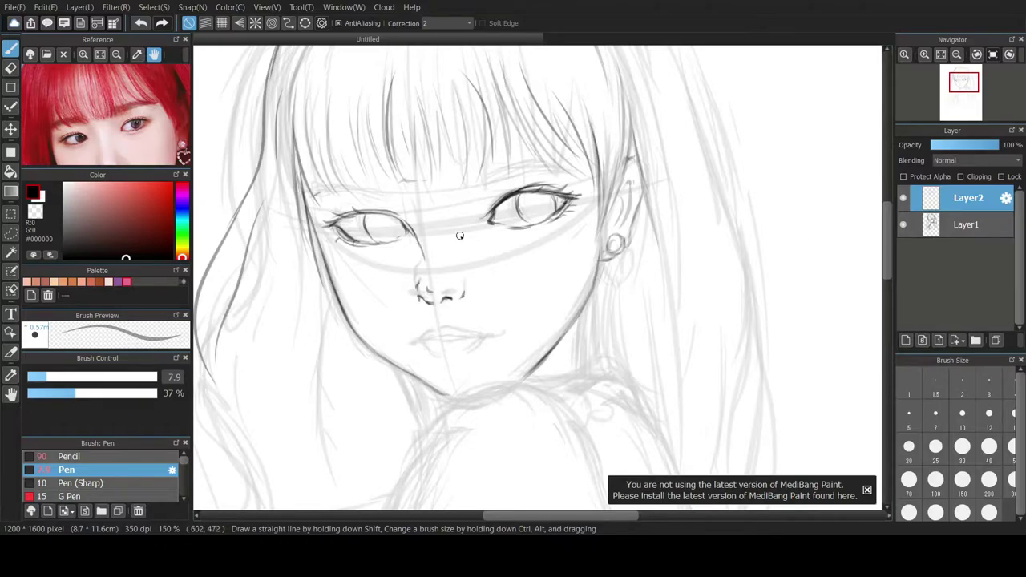
# - Hide the sketch layer, thicken the lashes at the far eye's outer corner, and show the sketch again
pyautogui.click(903, 224)
pyautogui.moveTo(335, 220); pyautogui.dragTo(325, 218)
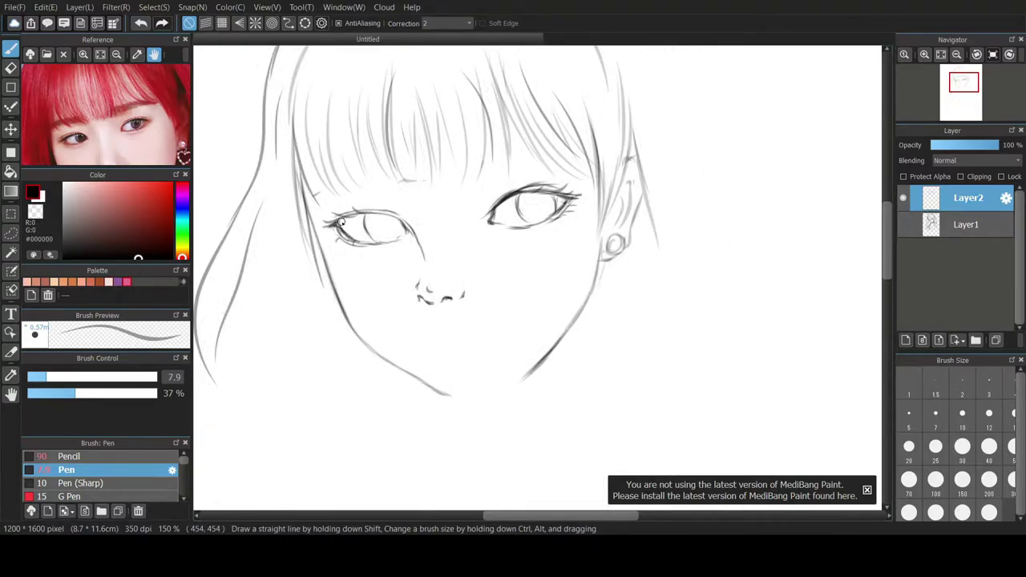
pyautogui.moveTo(336, 219); pyautogui.dragTo(402, 221)
pyautogui.click(903, 225)
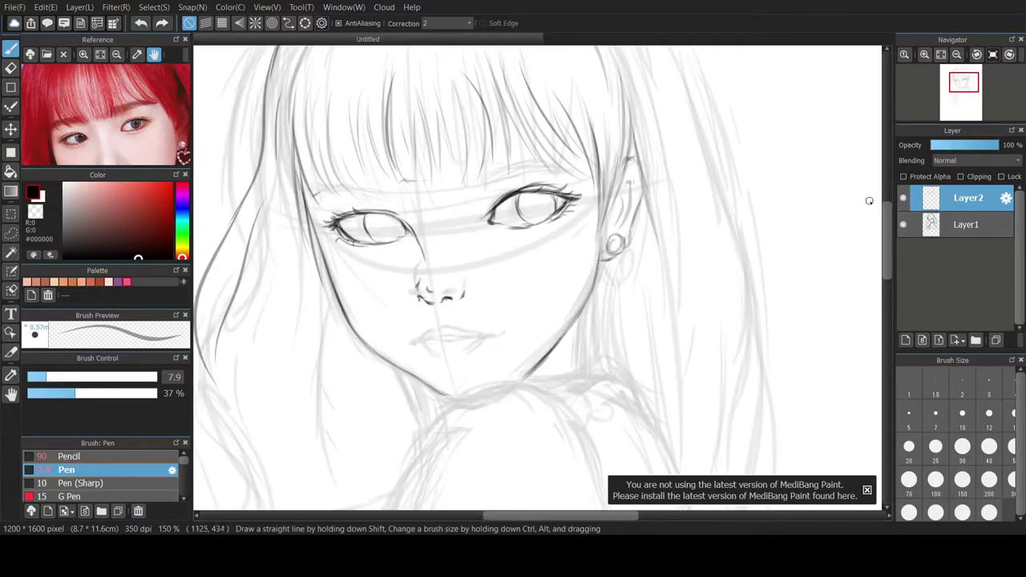
# - Extend the nose bridge line down toward the tip and refine the contour around the nostrils
pyautogui.moveTo(424, 257)
pyautogui.mouseDown()
pyautogui.moveTo(422, 282)
pyautogui.moveTo(429, 276)
pyautogui.mouseUp()
pyautogui.hotkey('ctrl', 'z')
pyautogui.hotkey('ctrl', 'z')
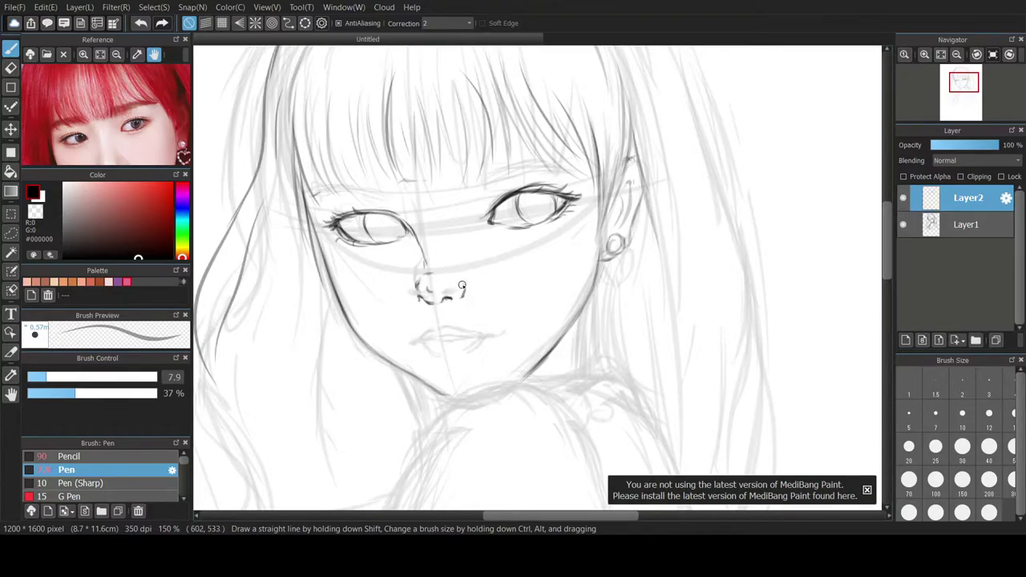
# - Line the mouth over the sketch, including the upper lip, the parting line and the lower lip
pyautogui.moveTo(410, 340); pyautogui.dragTo(486, 338)
pyautogui.moveTo(433, 356)
pyautogui.mouseDown()
pyautogui.moveTo(460, 359)
pyautogui.moveTo(419, 339)
pyautogui.moveTo(427, 328)
pyautogui.moveTo(420, 338)
pyautogui.mouseUp()
pyautogui.hotkey('ctrl', 'z')
pyautogui.hotkey('ctrl', 'z')
pyautogui.moveTo(441, 328)
pyautogui.mouseDown()
pyautogui.moveTo(502, 337)
pyautogui.moveTo(491, 339)
pyautogui.mouseUp()
pyautogui.hotkey('ctrl', 'z')
# - Erase the irises of both eyes and the near eye's lower lid
pyautogui.scroll(-3, 574, 261)
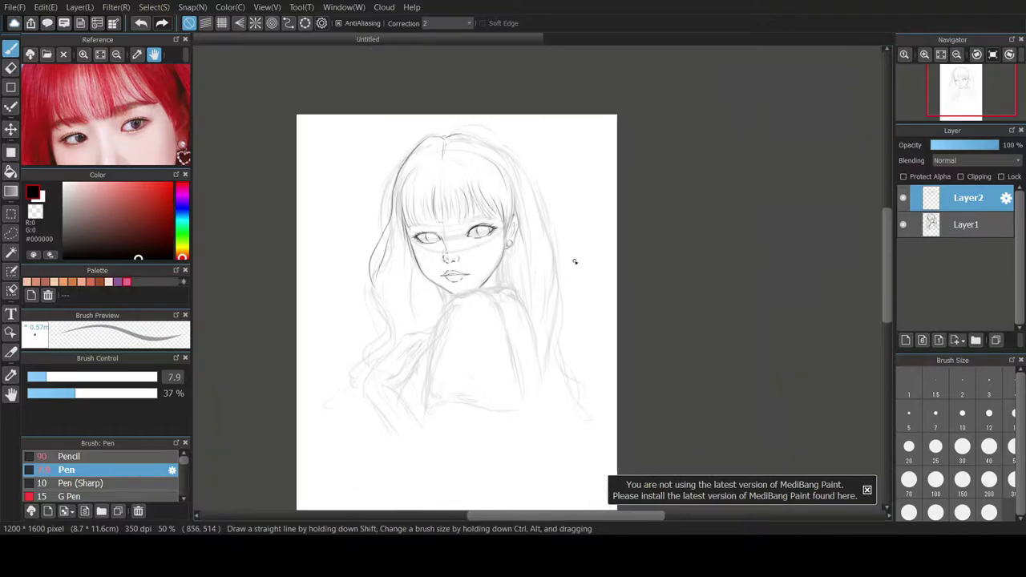
pyautogui.scroll(3, 421, 197)
pyautogui.scroll(-1, 442, 232)
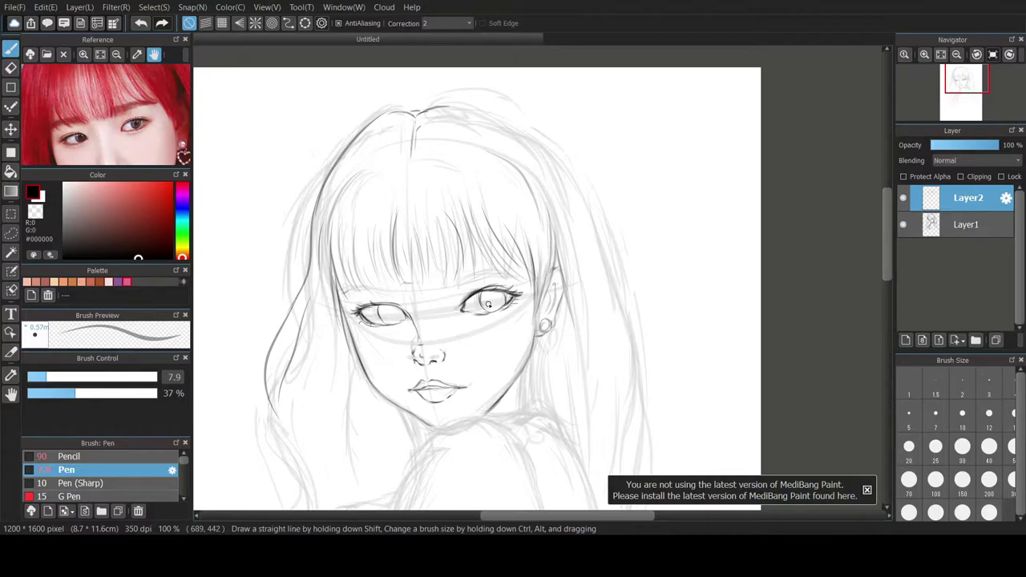
pyautogui.press('e')
pyautogui.moveTo(508, 298)
pyautogui.mouseDown()
pyautogui.moveTo(479, 295)
pyautogui.moveTo(511, 297)
pyautogui.mouseUp()
pyautogui.rightClick(490, 303)
pyautogui.moveTo(380, 309); pyautogui.dragTo(384, 320)
# - Redraw the far eye's lower lid and iris in black with the Pen brush
pyautogui.click(7, 50)
pyautogui.moveTo(102, 218); pyautogui.dragTo(106, 260)
pyautogui.moveTo(400, 320); pyautogui.dragTo(382, 325)
pyautogui.press('d')
pyautogui.click(11, 49)
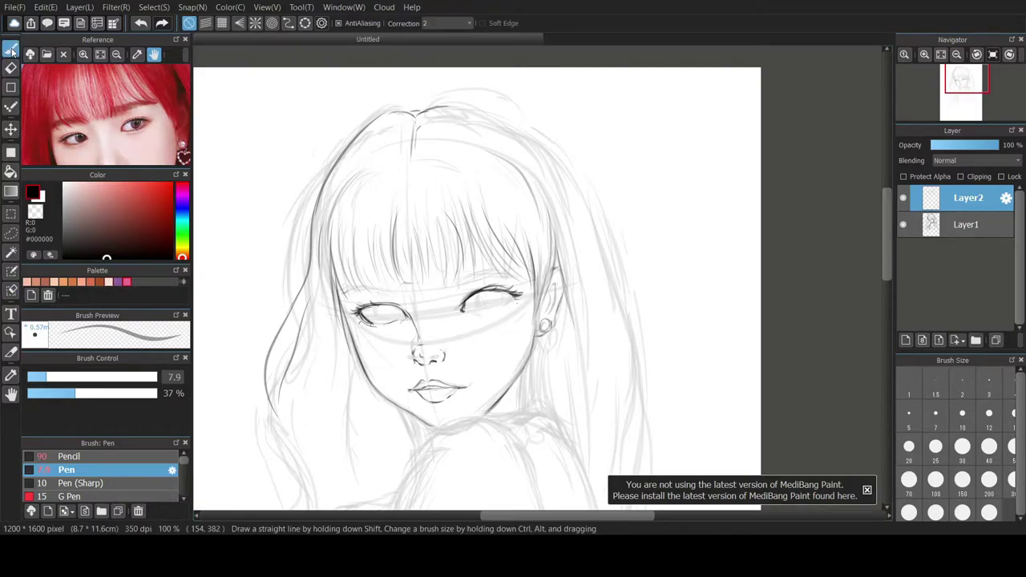
pyautogui.press('d')
pyautogui.moveTo(385, 307); pyautogui.dragTo(384, 322)
pyautogui.hotkey('ctrl', 'z')
pyautogui.click(10, 50)
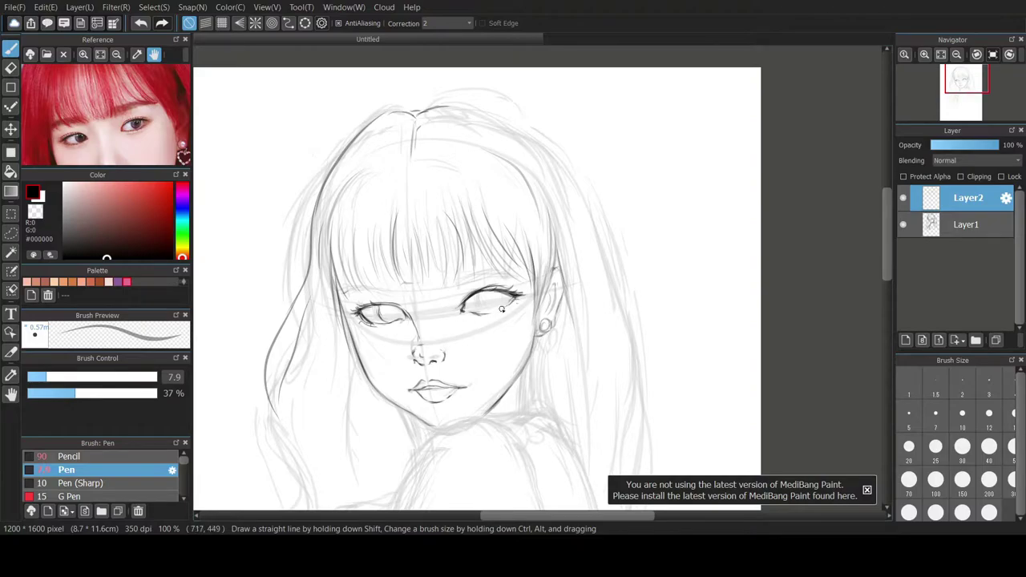
# - Redraw the near eye's lower lid and its round iris
pyautogui.hotkey('ctrl', 'z')
pyautogui.hotkey('ctrl', 'z')
pyautogui.hotkey('ctrl', 'z')
pyautogui.moveTo(467, 310); pyautogui.dragTo(497, 314)
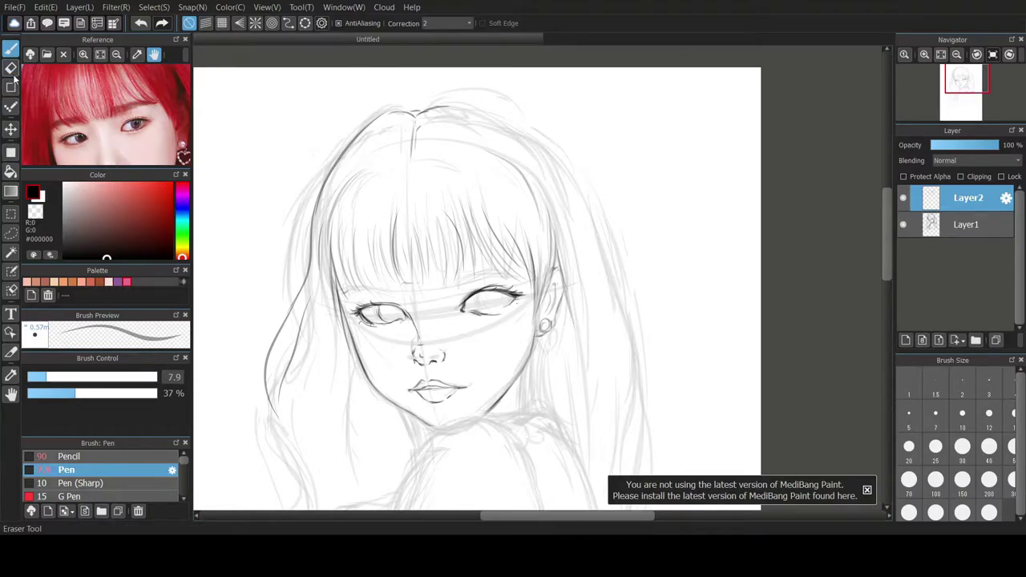
pyautogui.hotkey('ctrl', 'z')
pyautogui.moveTo(467, 311); pyautogui.dragTo(483, 315)
pyautogui.hotkey('ctrl', 'z')
pyautogui.hotkey('ctrl', 'z')
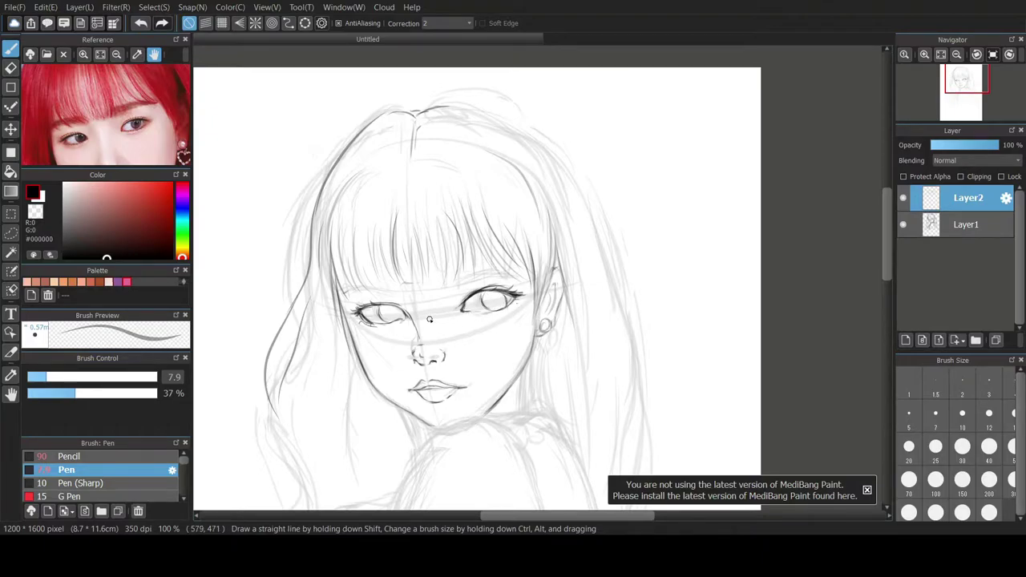
# - Lasso the near eye and move it slightly closer to the nose with Transform
pyautogui.click(11, 233)
pyautogui.moveTo(477, 274)
pyautogui.mouseDown()
pyautogui.moveTo(525, 301)
pyautogui.moveTo(490, 273)
pyautogui.mouseUp()
pyautogui.hotkey('ctrl', 't')
pyautogui.moveTo(498, 281); pyautogui.dragTo(486, 286)
pyautogui.moveTo(524, 238); pyautogui.dragTo(522, 236)
pyautogui.press('Return')
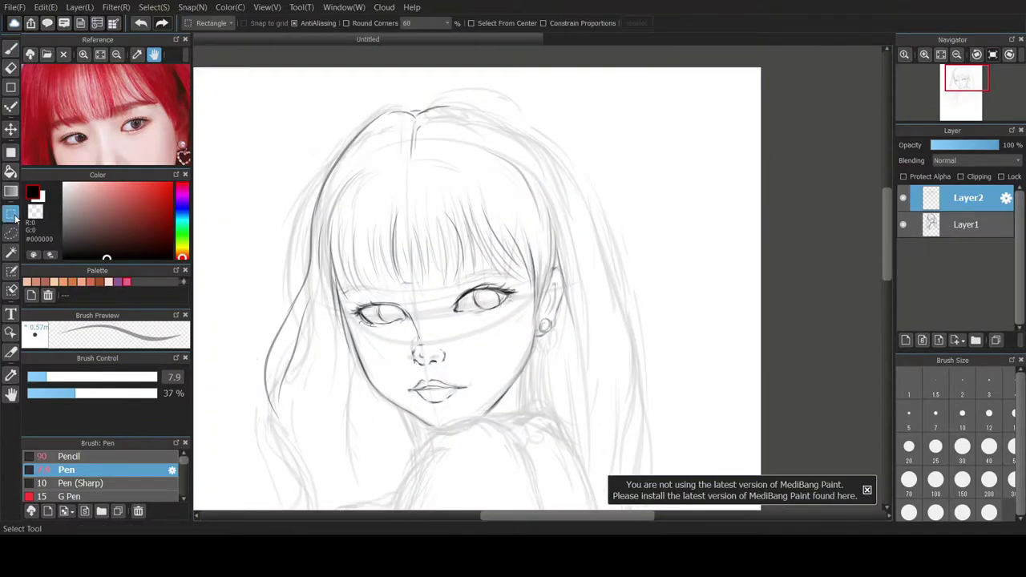
# - Lasso the far eye, adjust it with Transform while checking the mirrored view, and clear the selection
pyautogui.moveTo(352, 293); pyautogui.dragTo(348, 297)
pyautogui.hotkey('ctrl', 't')
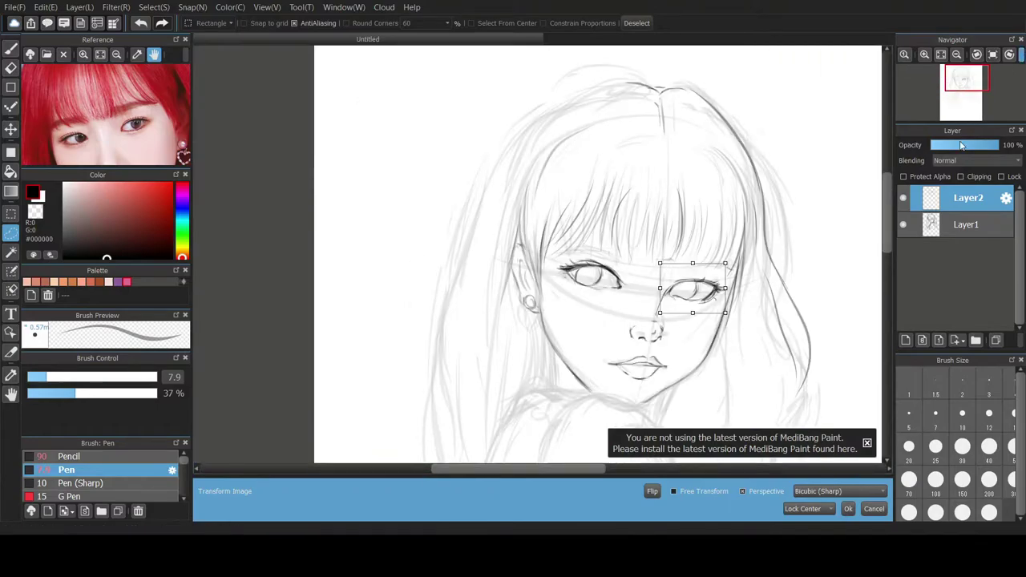
pyautogui.press('Return')
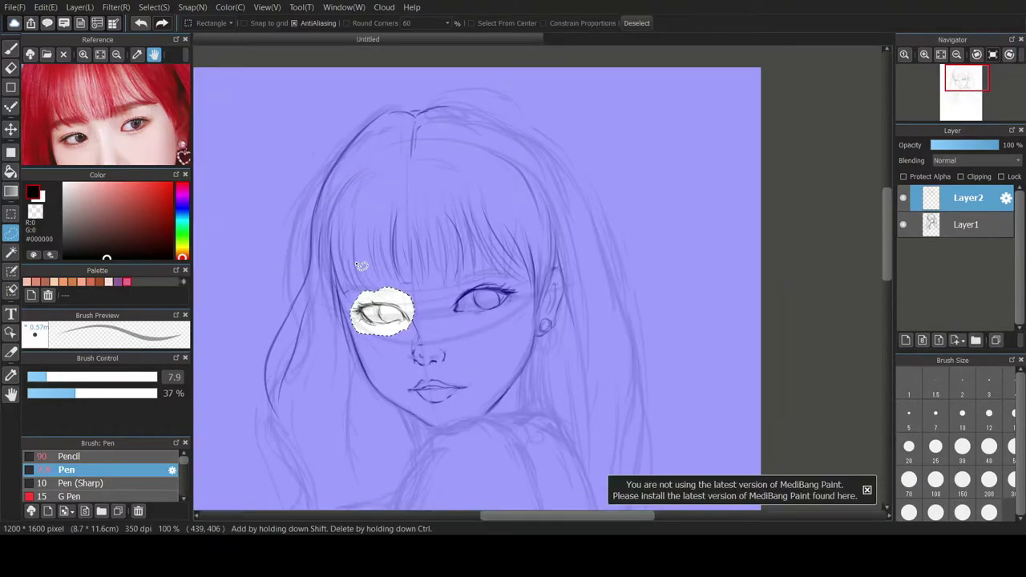
pyautogui.hotkey('ctrl', 'd')
# - Touch up the near eye's lines and line both eyebrows below the bangs
pyautogui.click(11, 49)
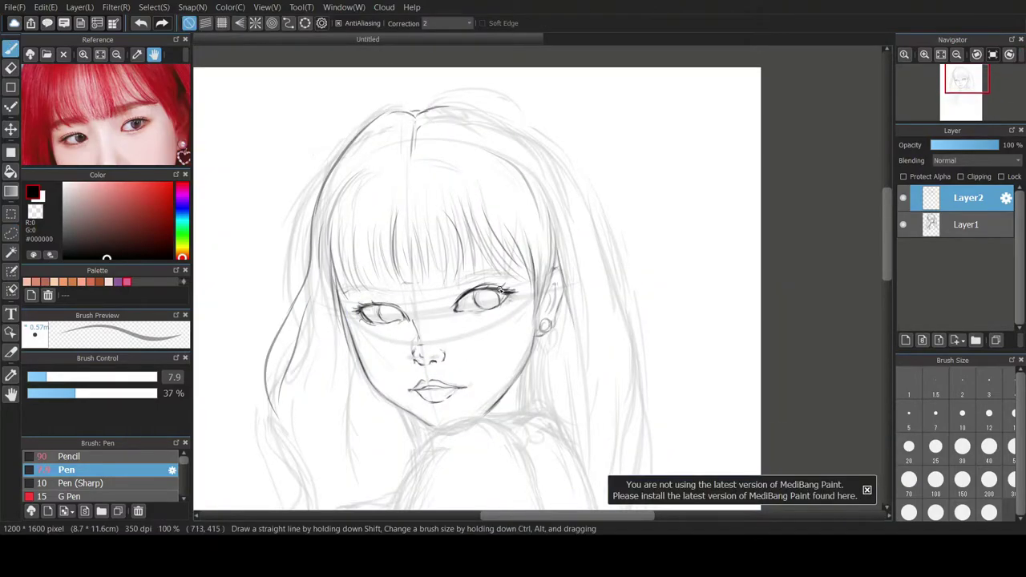
pyautogui.keyDown('alt'); pyautogui.click(456, 311); pyautogui.keyUp('alt')
pyautogui.moveTo(362, 286); pyautogui.dragTo(395, 293)
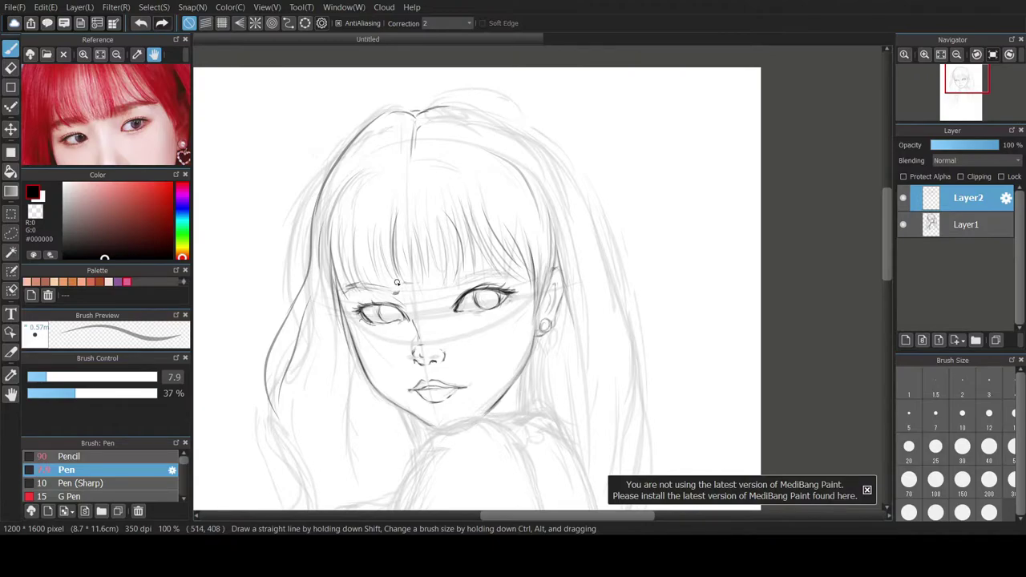
pyautogui.moveTo(459, 283)
pyautogui.mouseDown()
pyautogui.moveTo(512, 272)
pyautogui.moveTo(472, 280)
pyautogui.moveTo(495, 283)
pyautogui.moveTo(456, 296)
pyautogui.moveTo(485, 312)
pyautogui.mouseUp()
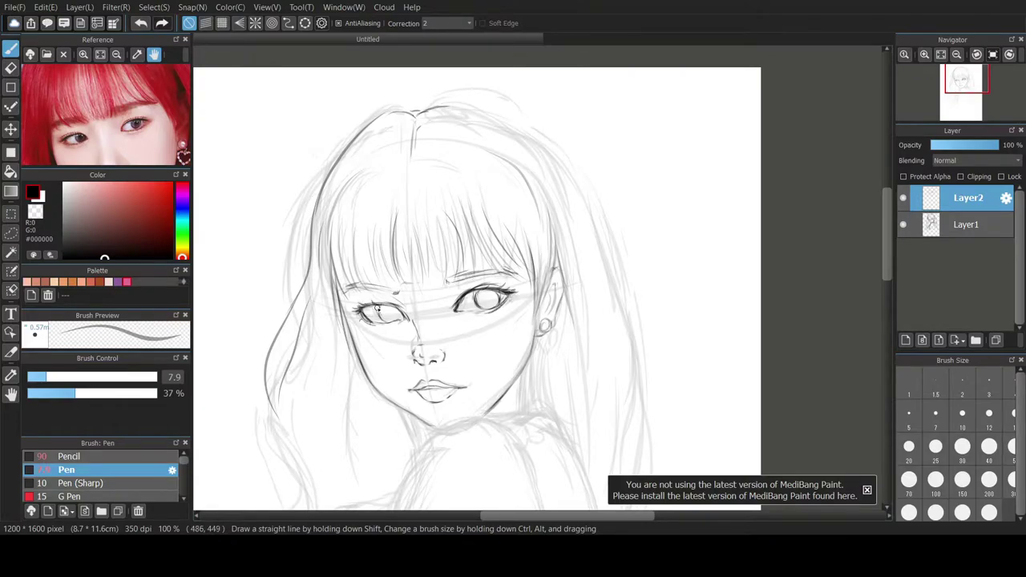
# - Lasso the mouth, tilt it slightly up toward the near cheek with Transform, and clear the selection
pyautogui.scroll(-2, 484, 297)
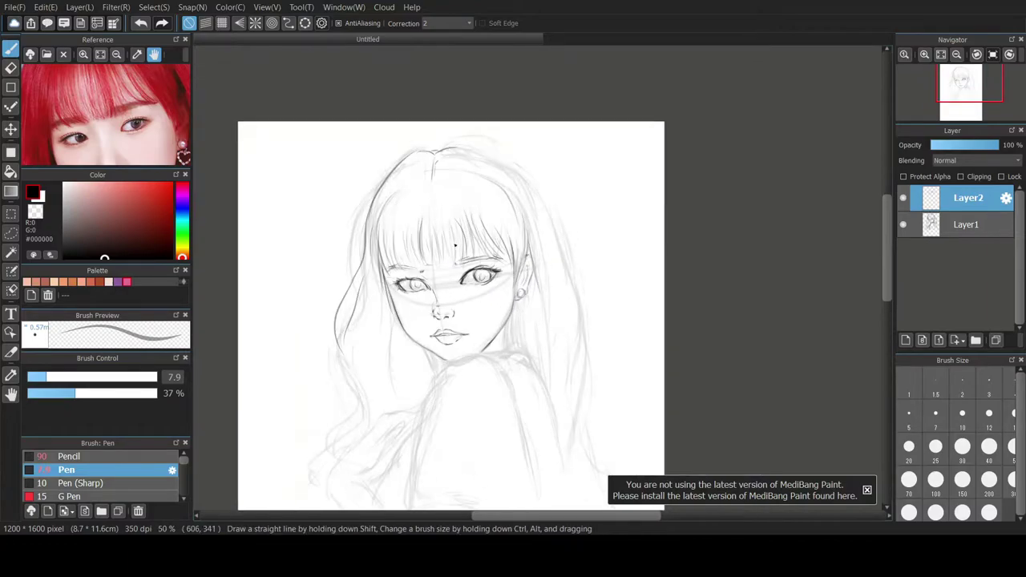
pyautogui.click(116, 53)
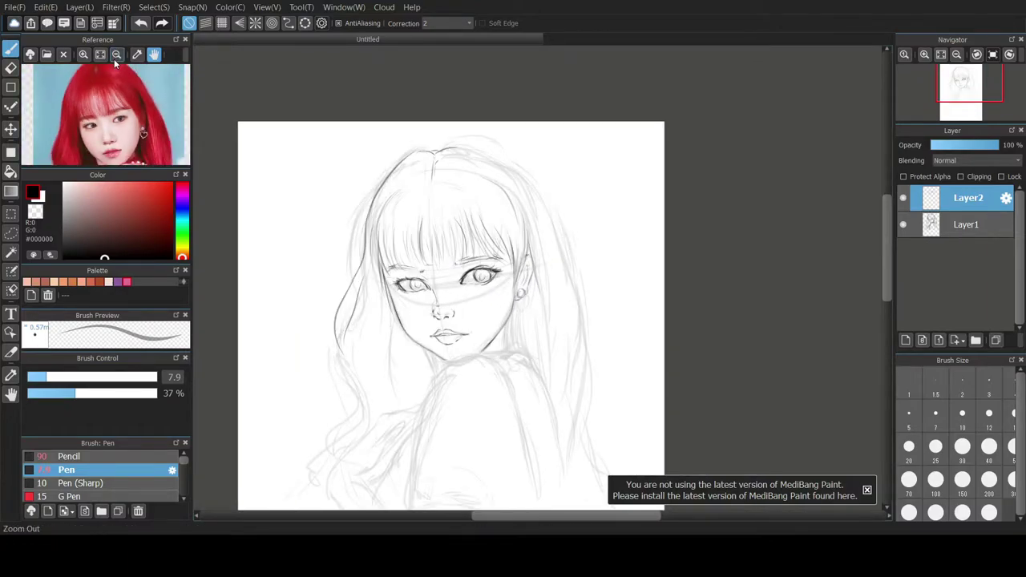
pyautogui.click(10, 232)
pyautogui.moveTo(425, 321); pyautogui.dragTo(419, 319)
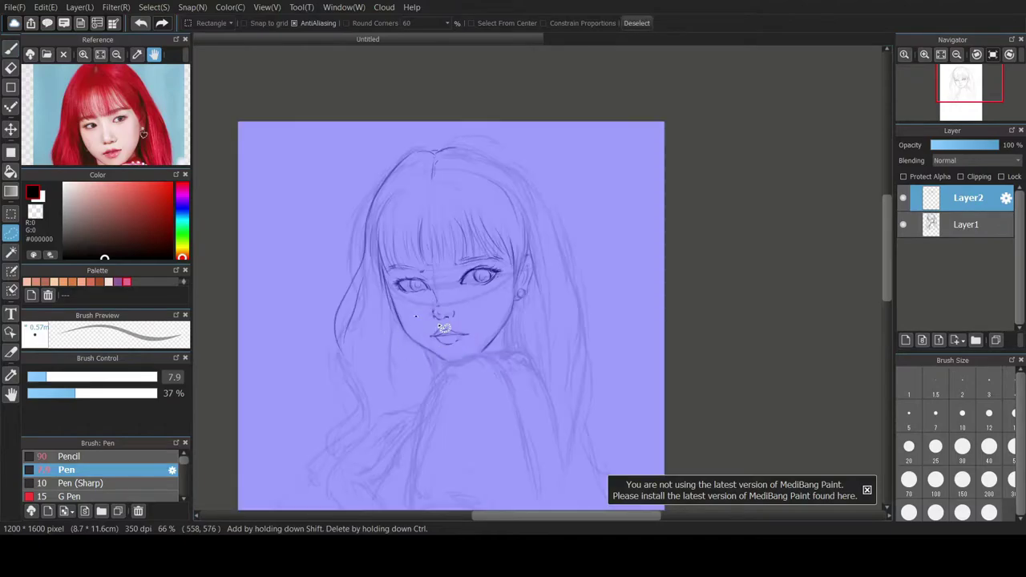
pyautogui.hotkey('ctrl', 't')
pyautogui.moveTo(470, 310); pyautogui.dragTo(473, 291)
pyautogui.press('Return')
pyautogui.hotkey('ctrl', 'd')
# - Outline the crown and the long outer hair on the near side, and check the line art with the sketch hidden
pyautogui.click(7, 49)
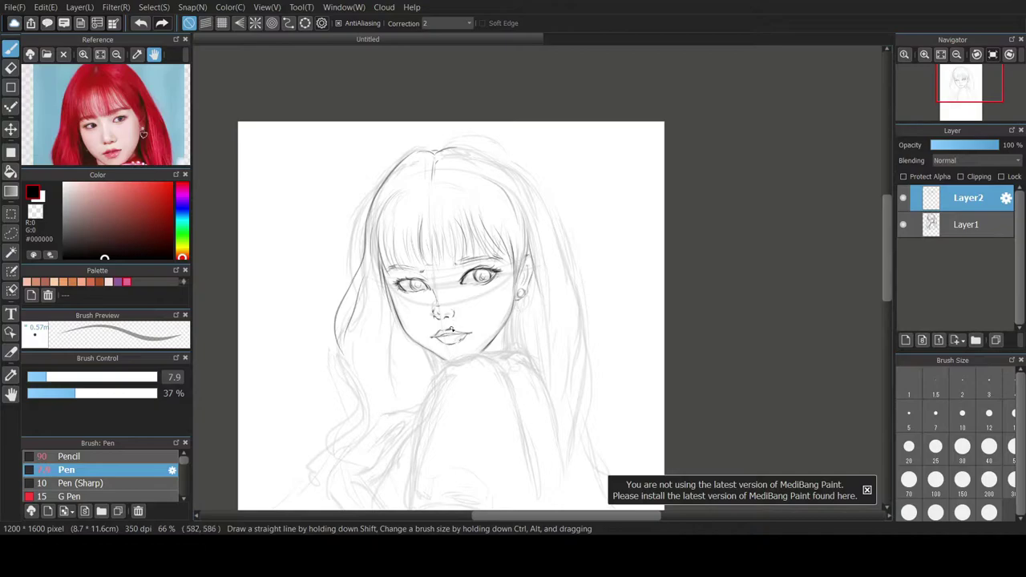
pyautogui.moveTo(517, 208); pyautogui.dragTo(533, 313)
pyautogui.moveTo(451, 147)
pyautogui.mouseDown()
pyautogui.moveTo(510, 171)
pyautogui.moveTo(480, 147)
pyautogui.moveTo(540, 237)
pyautogui.mouseUp()
pyautogui.moveTo(522, 198)
pyautogui.mouseDown()
pyautogui.moveTo(580, 315)
pyautogui.moveTo(523, 187)
pyautogui.moveTo(591, 399)
pyautogui.mouseUp()
pyautogui.hotkey('ctrl', 'z')
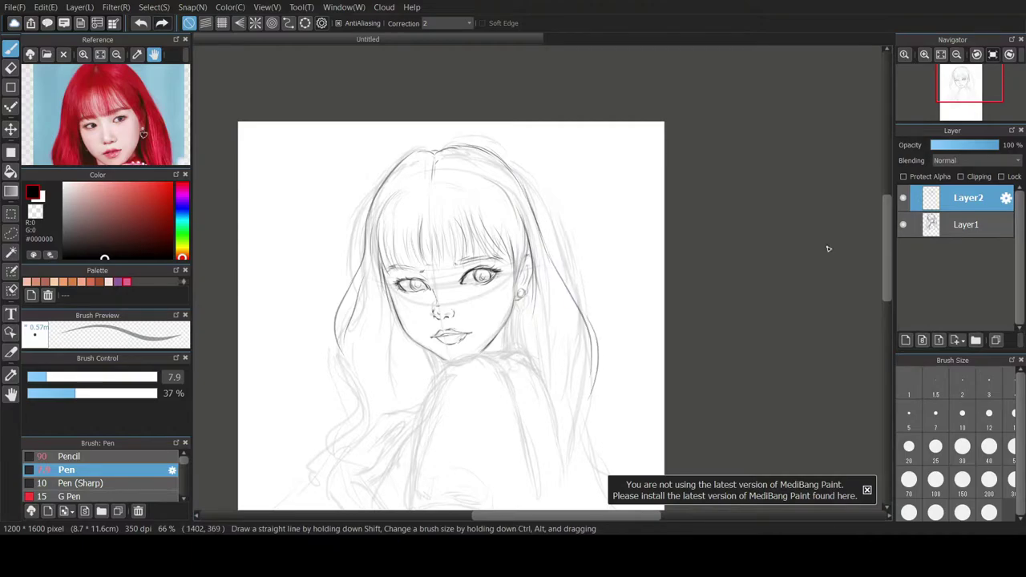
pyautogui.click(903, 225)
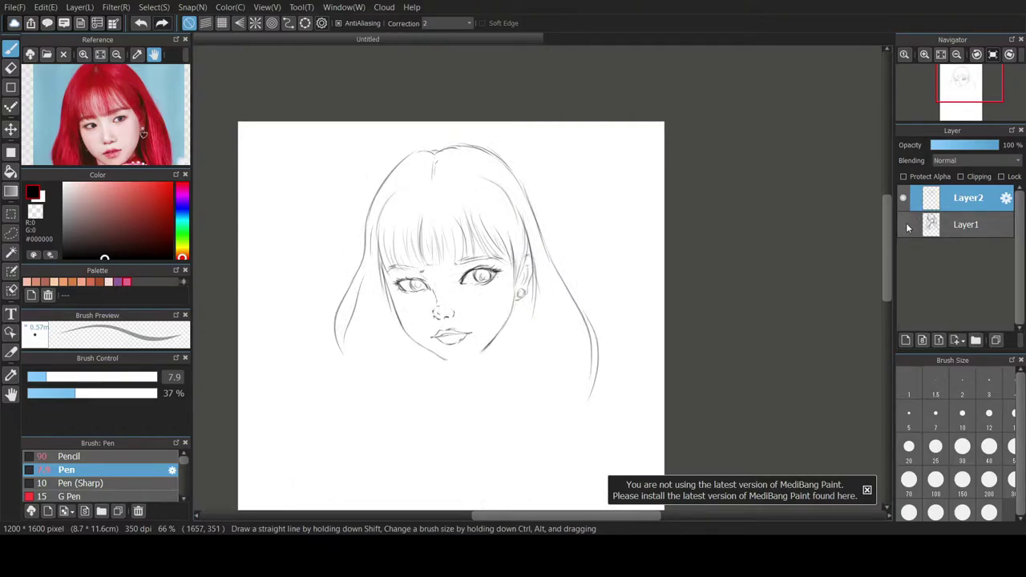
pyautogui.click(903, 226)
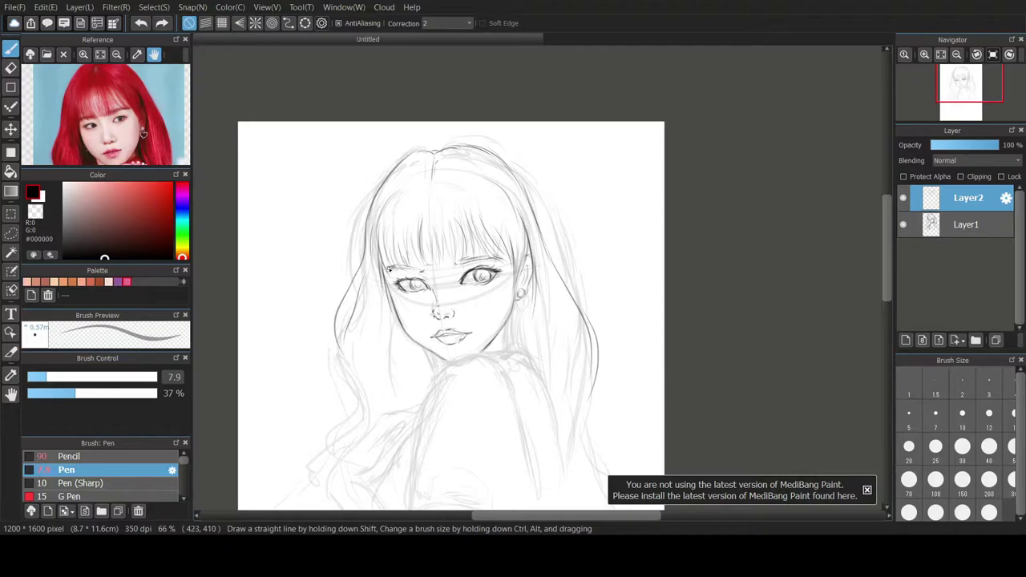
# - Darken both eyebrows and add more strands through the bangs and below the parting
pyautogui.hotkey('ctrl', 'z')
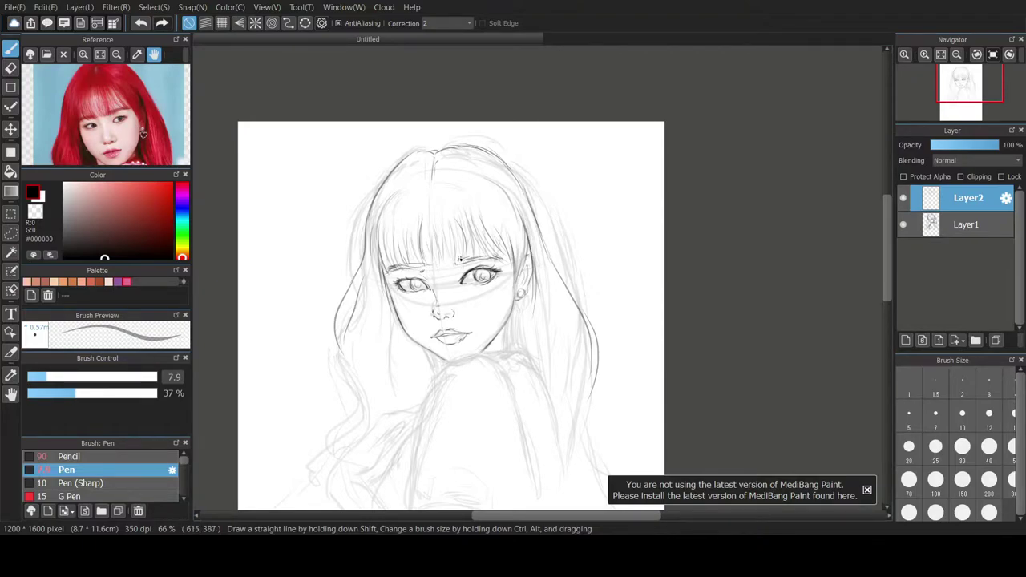
pyautogui.moveTo(474, 228); pyautogui.dragTo(501, 257)
pyautogui.moveTo(490, 223); pyautogui.dragTo(508, 251)
pyautogui.moveTo(447, 173)
pyautogui.mouseDown()
pyautogui.moveTo(470, 199)
pyautogui.moveTo(518, 217)
pyautogui.mouseUp()
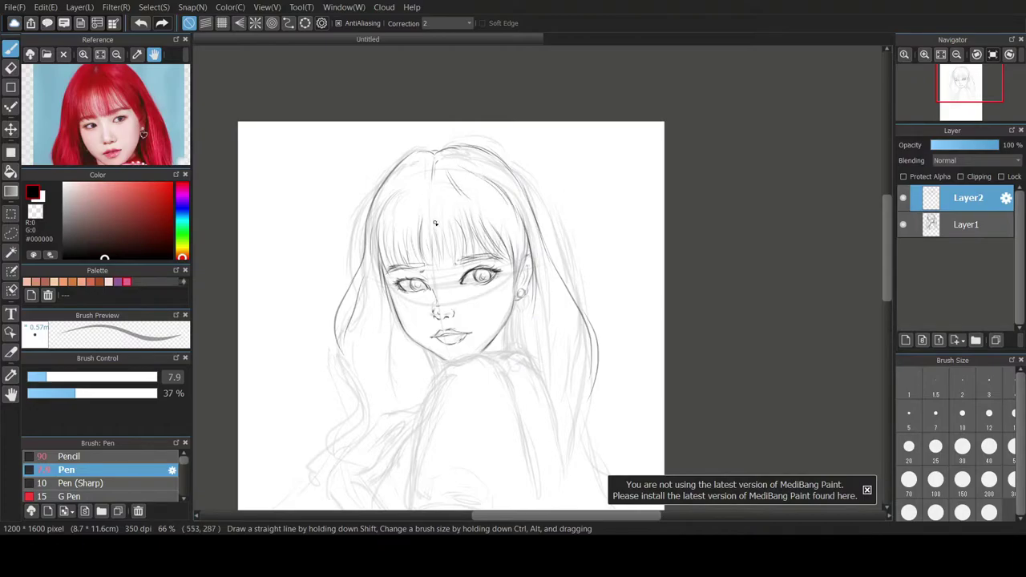
pyautogui.moveTo(442, 197); pyautogui.dragTo(449, 258)
pyautogui.moveTo(462, 215); pyautogui.dragTo(465, 258)
pyautogui.moveTo(412, 208); pyautogui.dragTo(415, 261)
pyautogui.moveTo(396, 196); pyautogui.dragTo(401, 246)
# - Line the hair strands behind the ear, the long wavy hair on the far side, and the neck
pyautogui.moveTo(518, 303); pyautogui.dragTo(525, 358)
pyautogui.moveTo(513, 310)
pyautogui.mouseDown()
pyautogui.moveTo(510, 351)
pyautogui.moveTo(549, 391)
pyautogui.mouseUp()
pyautogui.moveTo(430, 354); pyautogui.dragTo(435, 390)
pyautogui.moveTo(336, 312); pyautogui.dragTo(359, 396)
pyautogui.moveTo(341, 351); pyautogui.dragTo(326, 487)
pyautogui.moveTo(381, 287); pyautogui.dragTo(401, 346)
pyautogui.moveTo(425, 354); pyautogui.dragTo(422, 396)
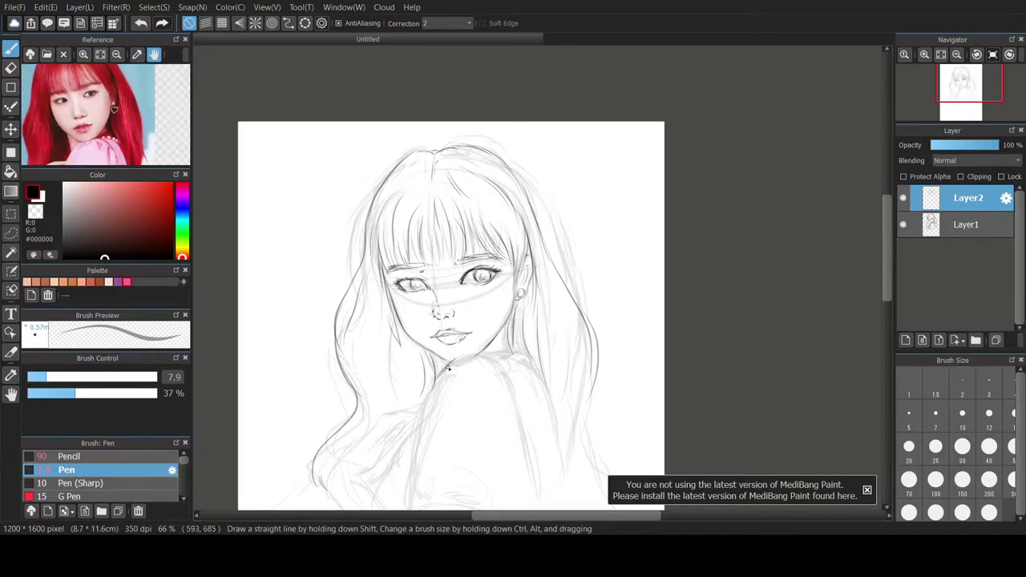
# - Line the top of the raised shoulder and draw the row of beads along the neckline
pyautogui.moveTo(438, 377); pyautogui.dragTo(446, 367)
pyautogui.hotkey('ctrl', 'z')
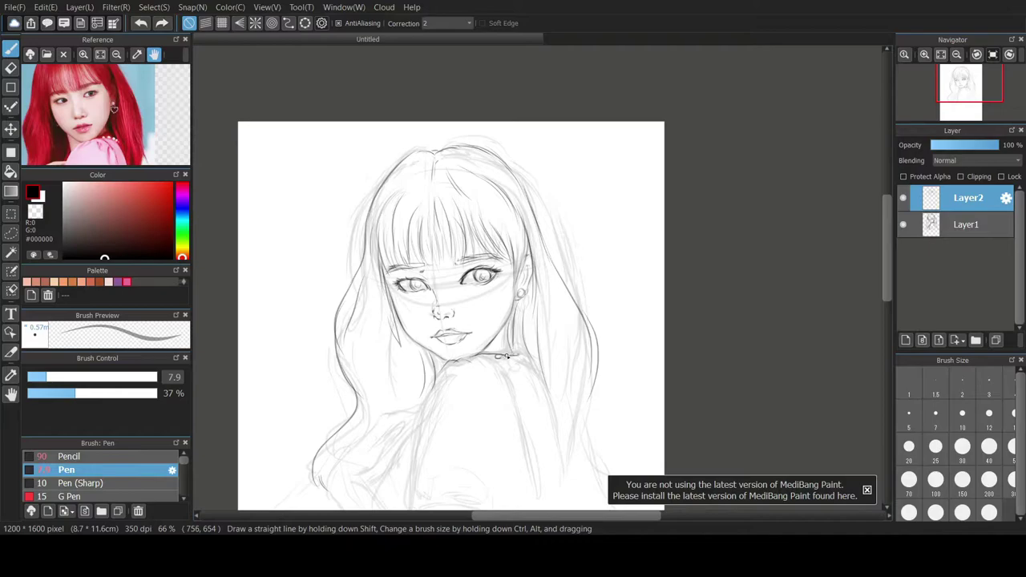
pyautogui.moveTo(497, 349); pyautogui.dragTo(517, 351)
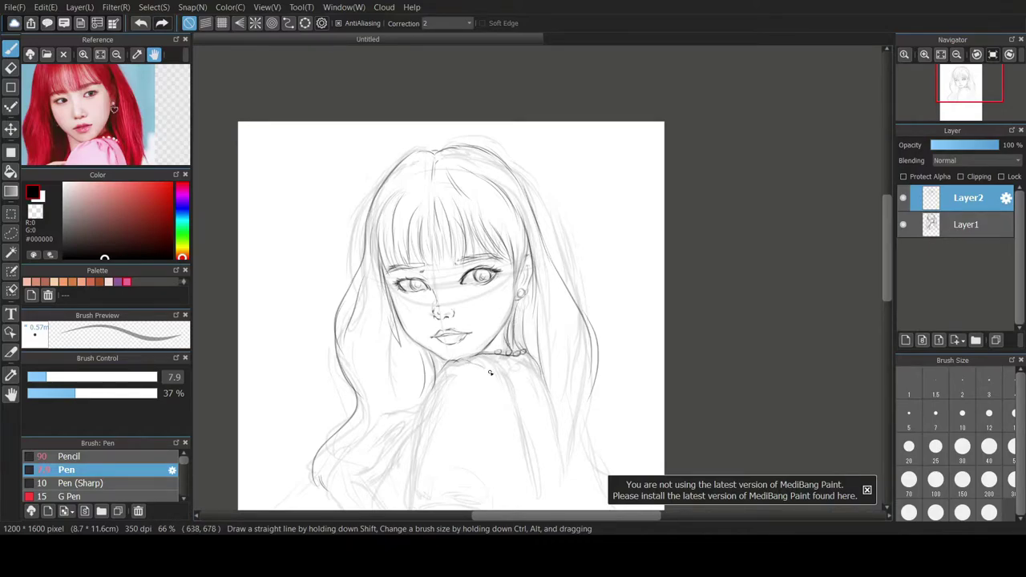
# - Draw the fabric folds on the shoulder and line the sleeve's front edge down to its lower corner
pyautogui.moveTo(492, 357)
pyautogui.mouseDown()
pyautogui.moveTo(519, 401)
pyautogui.moveTo(478, 364)
pyautogui.moveTo(494, 383)
pyautogui.moveTo(492, 404)
pyautogui.moveTo(514, 385)
pyautogui.moveTo(495, 433)
pyautogui.mouseUp()
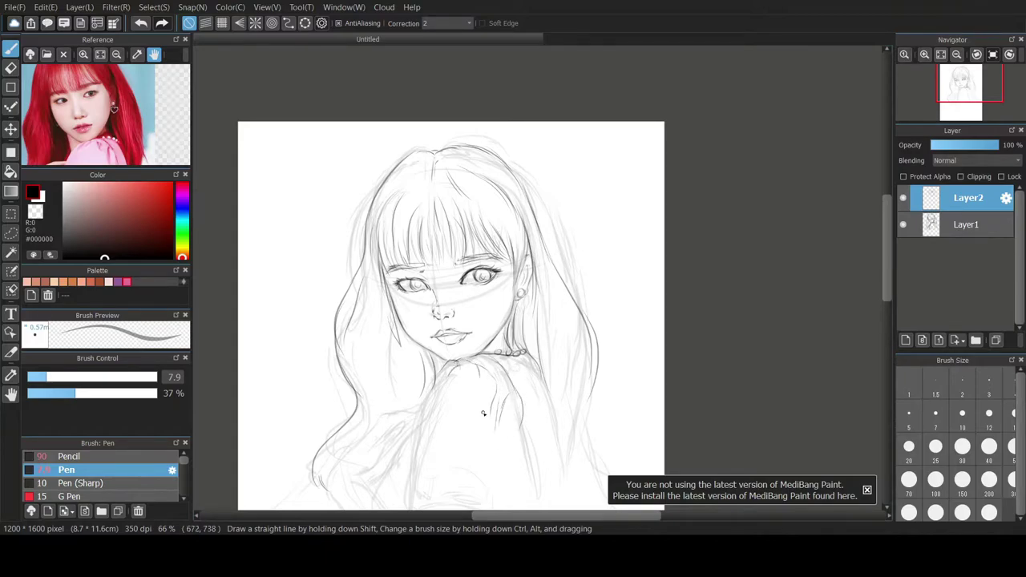
pyautogui.hotkey('ctrl', 'z')
pyautogui.moveTo(441, 372); pyautogui.dragTo(408, 507)
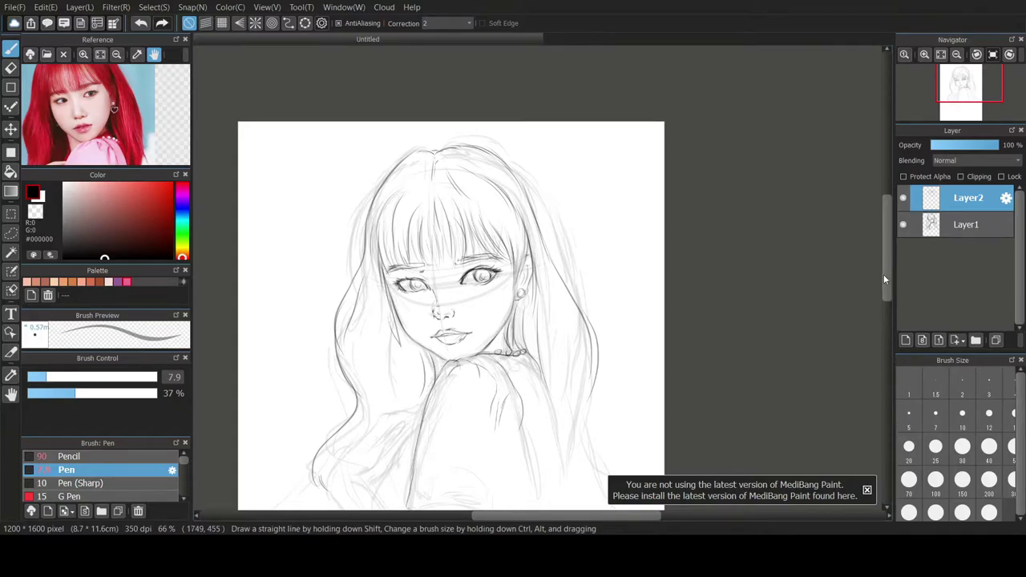
pyautogui.scroll(-2, 385, 407)
pyautogui.moveTo(411, 438); pyautogui.dragTo(418, 449)
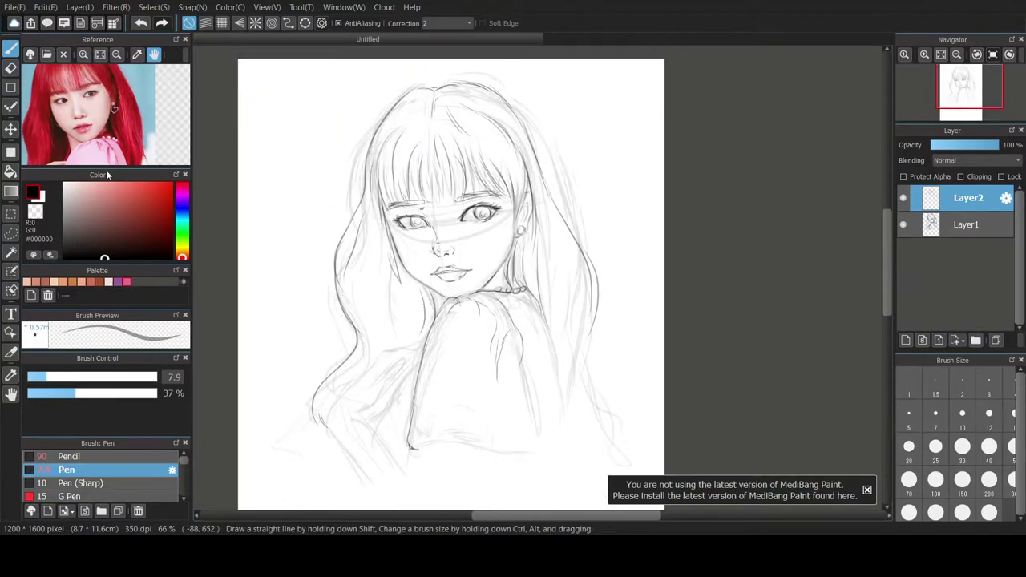
# - Using the sleeve in the reference photo, line the sleeve's back edge, the back contour and the hem
pyautogui.moveTo(106, 149); pyautogui.dragTo(96, 118)
pyautogui.moveTo(521, 331); pyautogui.dragTo(532, 455)
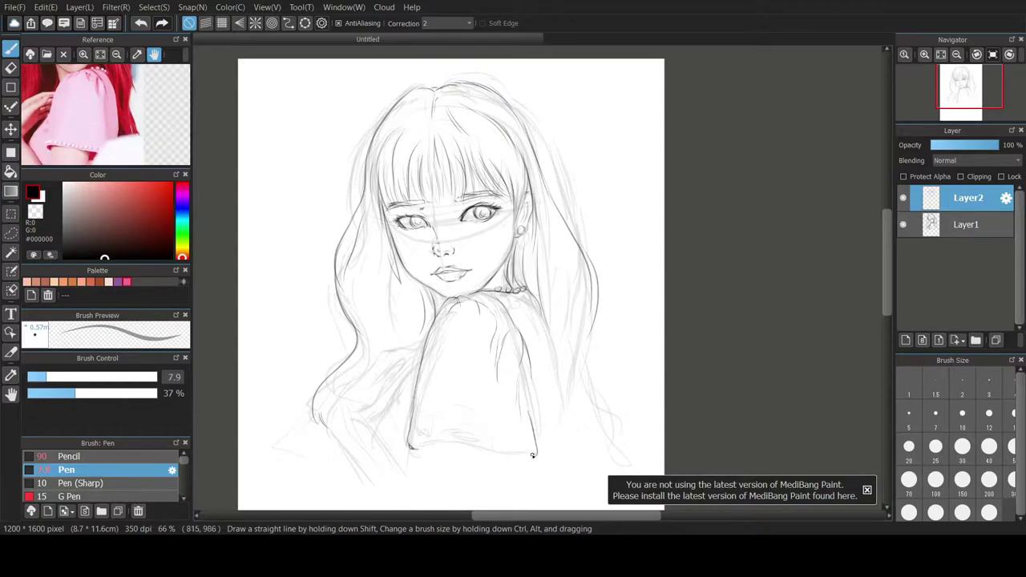
pyautogui.moveTo(528, 295)
pyautogui.mouseDown()
pyautogui.moveTo(559, 373)
pyautogui.moveTo(558, 437)
pyautogui.mouseUp()
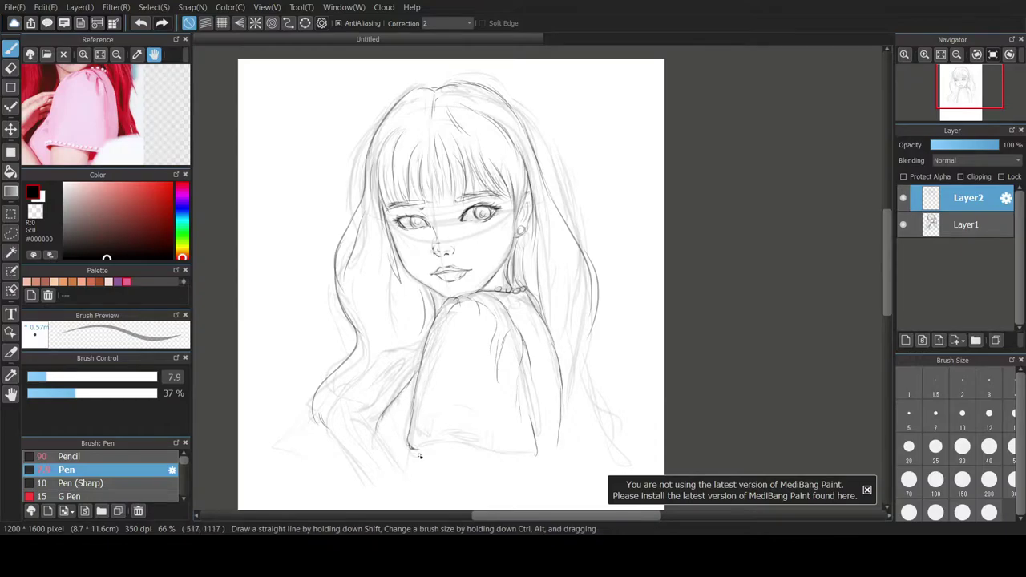
pyautogui.moveTo(407, 446)
pyautogui.mouseDown()
pyautogui.moveTo(443, 433)
pyautogui.moveTo(429, 441)
pyautogui.moveTo(498, 451)
pyautogui.mouseUp()
# - Examine the line art with the sketch layer hidden, at different zooms and in a mirrored, rotated view
pyautogui.scroll(-2, 506, 151)
pyautogui.click(903, 224)
pyautogui.scroll(3, 446, 289)
pyautogui.scroll(-4, 446, 289)
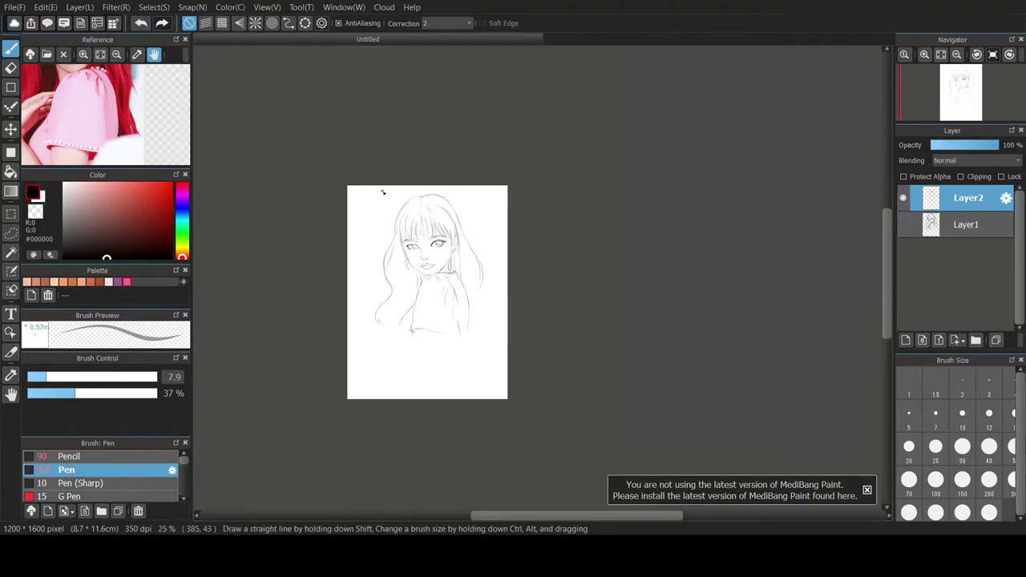
pyautogui.scroll(2, 446, 289)
pyautogui.press('Down')
pyautogui.press('Left')
pyautogui.press('Left')
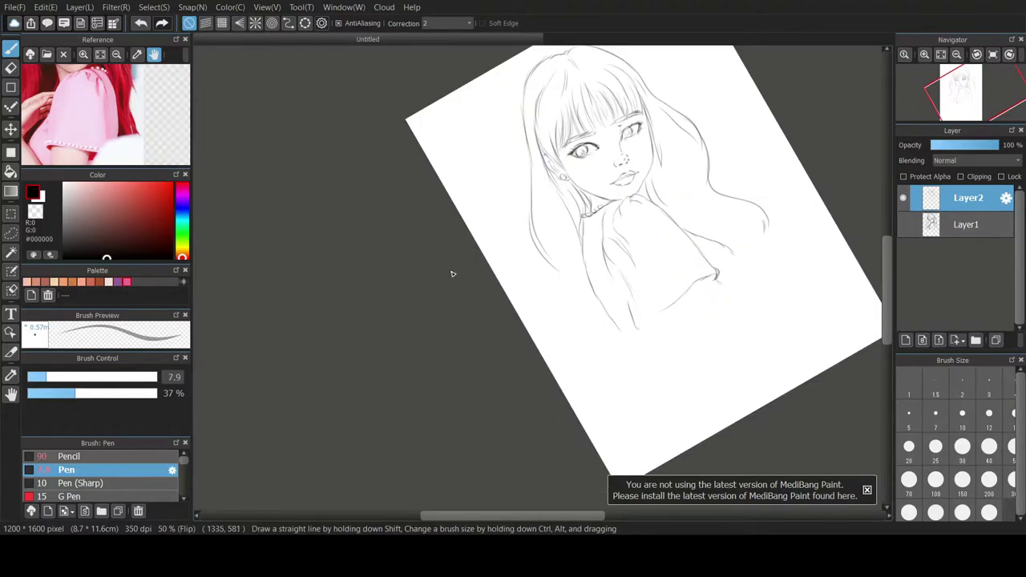
# - Select the raised shoulder, sleeve and back line art with the lasso, enlarge it slightly and shift it down
pyautogui.click(976, 55)
pyautogui.click(1010, 54)
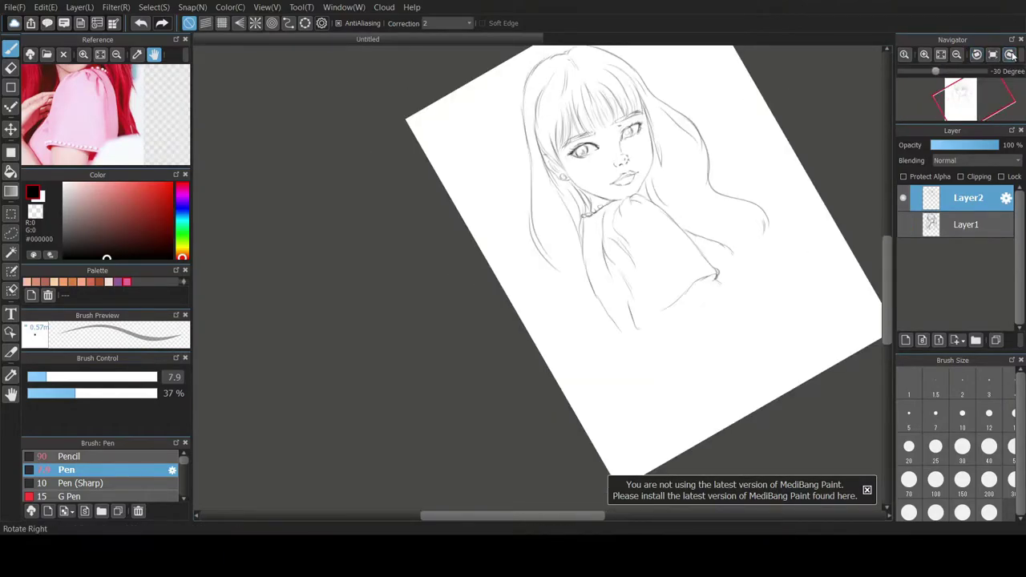
pyautogui.click(1010, 54)
pyautogui.scroll(3, 680, 194)
pyautogui.scroll(-3, 680, 193)
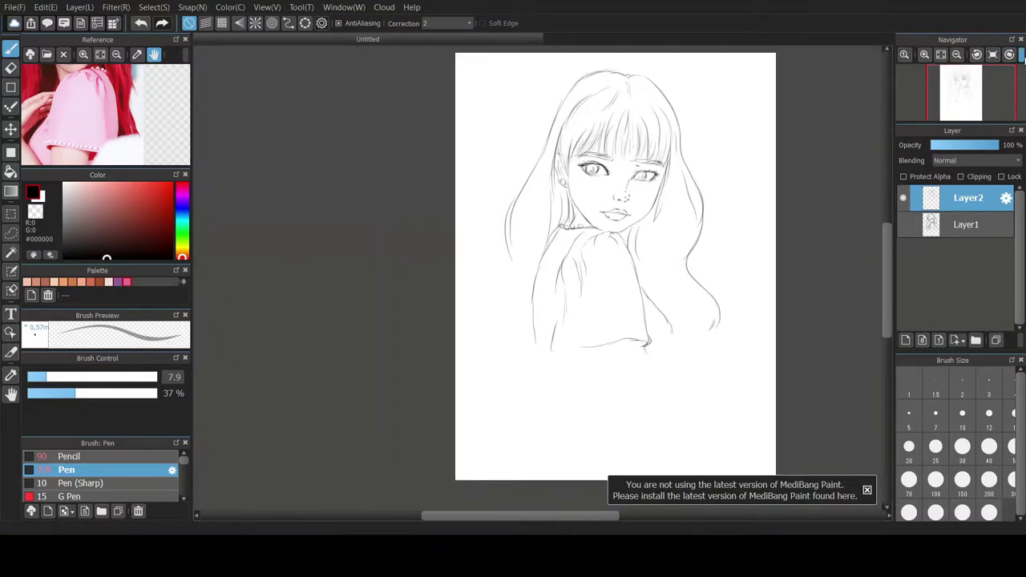
pyautogui.press('h')
pyautogui.press('m')
pyautogui.moveTo(398, 378); pyautogui.dragTo(598, 215)
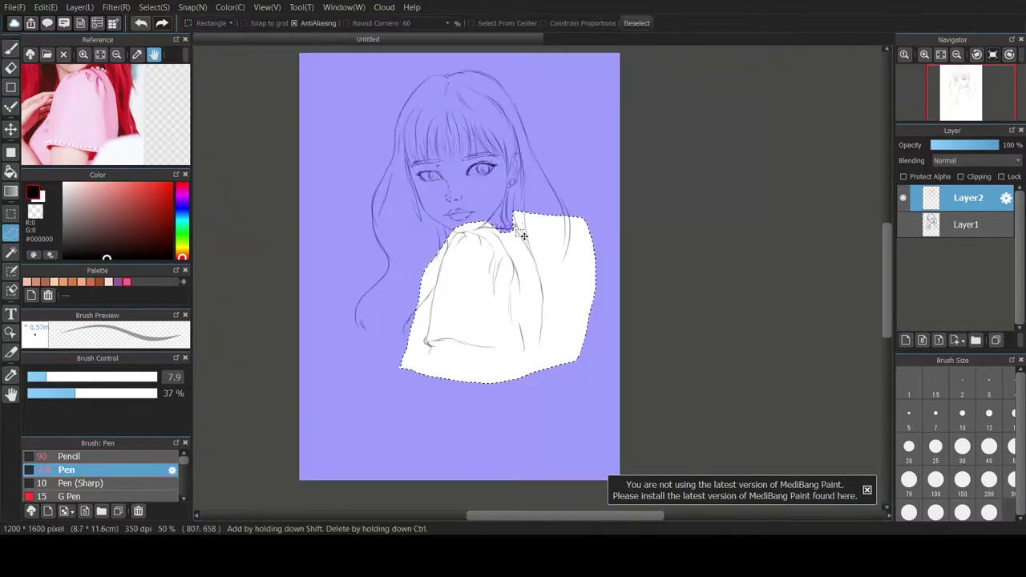
pyautogui.hotkey('ctrl', 't')
pyautogui.moveTo(596, 361); pyautogui.dragTo(607, 372)
pyautogui.moveTo(548, 328); pyautogui.dragTo(548, 336)
pyautogui.press('Return')
pyautogui.hotkey('ctrl', 'd')
# - Delete the sketch layer Layer1 and enlarge the whole line art so the figure fills the canvas down to its lower edge
pyautogui.scroll(-1, 513, 276)
pyautogui.scroll(2, 492, 230)
pyautogui.scroll(-2, 485, 239)
pyautogui.click(966, 225)
pyautogui.click(1021, 340)
pyautogui.hotkey('ctrl', 't')
pyautogui.moveTo(550, 310); pyautogui.dragTo(596, 373)
pyautogui.moveTo(529, 324); pyautogui.dragTo(526, 359)
pyautogui.moveTo(595, 408); pyautogui.dragTo(573, 381)
pyautogui.moveTo(530, 325); pyautogui.dragTo(529, 350)
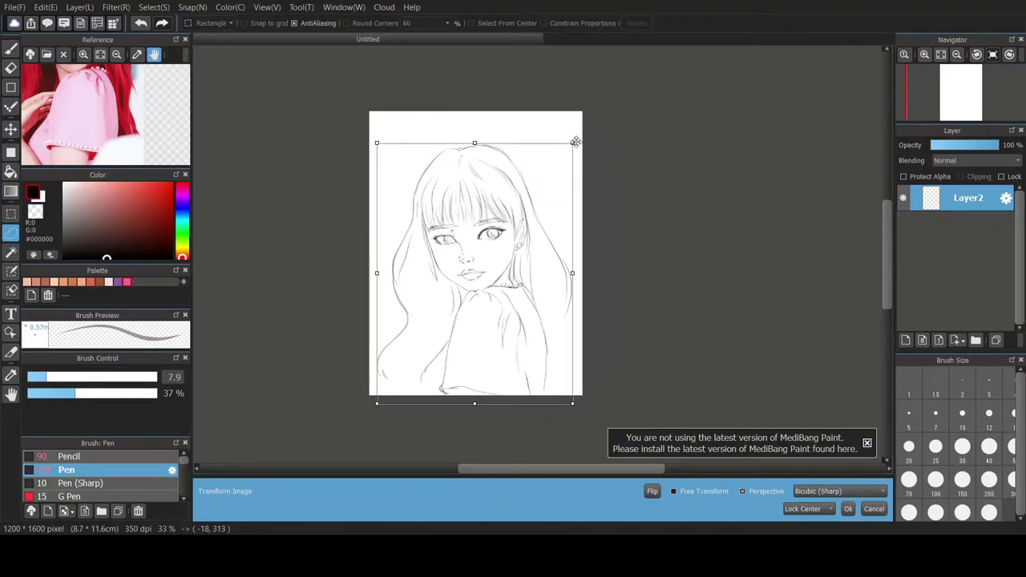
pyautogui.press('Return')
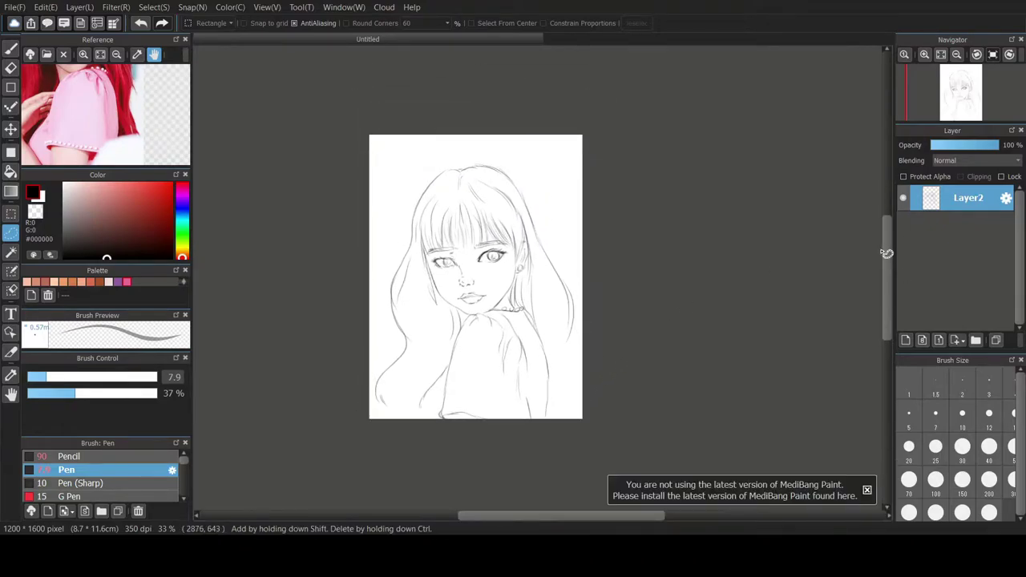
# - Using the reference photo, extend the long hair down beside the back and draw the hand resting against the sleeve
pyautogui.moveTo(104, 100); pyautogui.dragTo(128, 162)
pyautogui.click(10, 49)
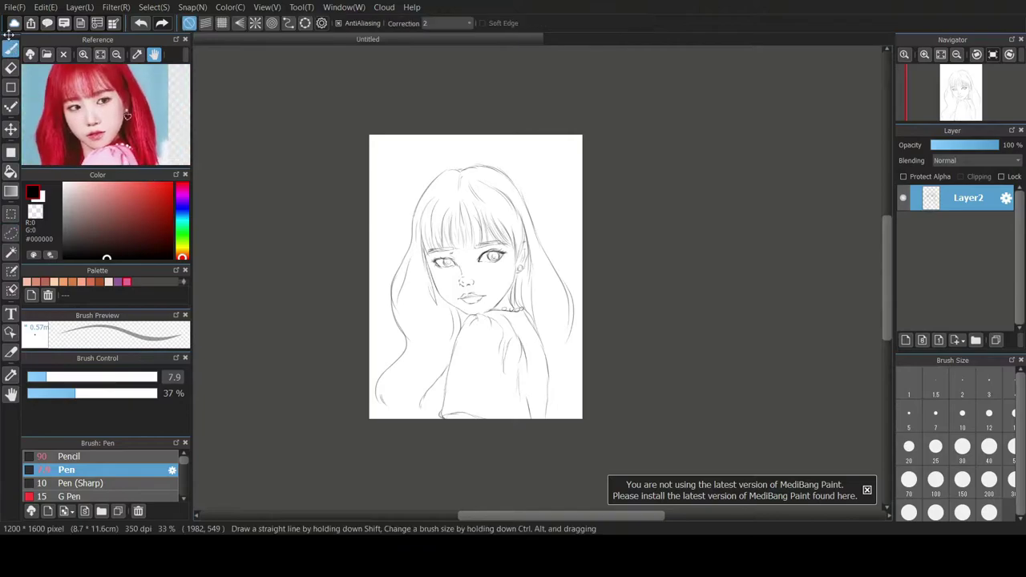
pyautogui.moveTo(570, 322); pyautogui.dragTo(576, 414)
pyautogui.moveTo(575, 374); pyautogui.dragTo(570, 406)
pyautogui.moveTo(97, 145); pyautogui.dragTo(102, 89)
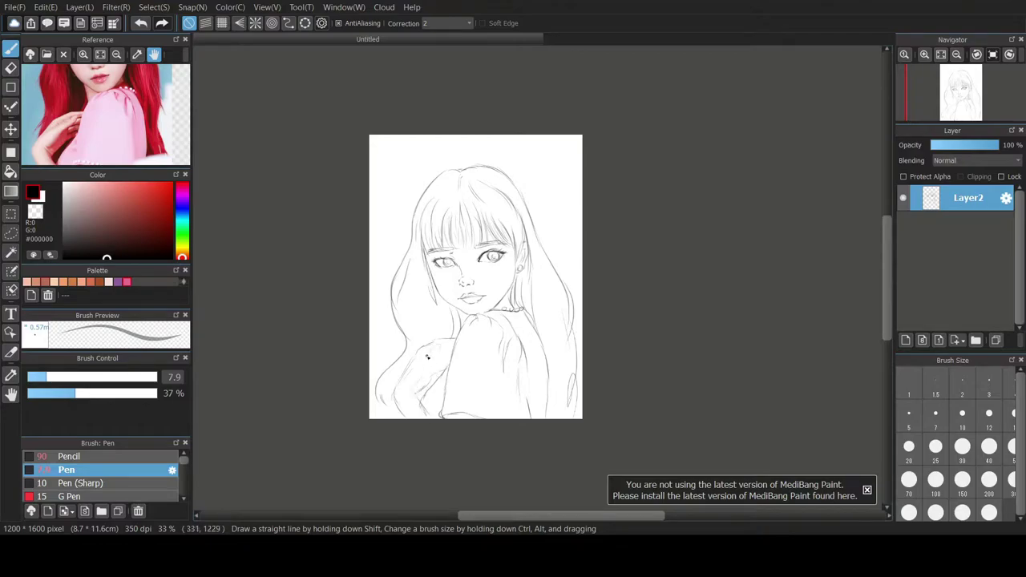
pyautogui.scroll(2, 480, 215)
pyautogui.scroll(-2, 494, 178)
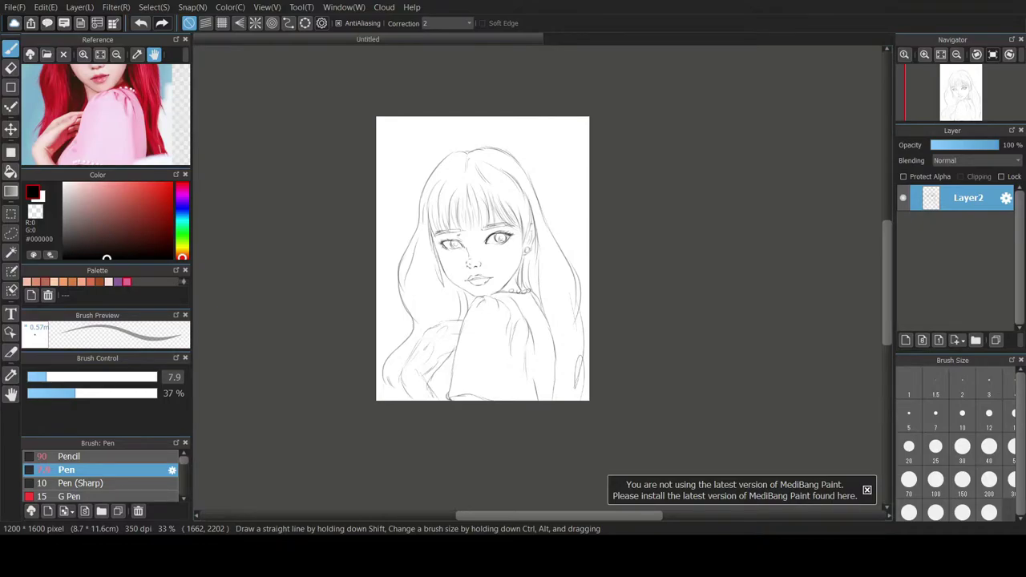
pyautogui.scroll(-2, 445, 284)
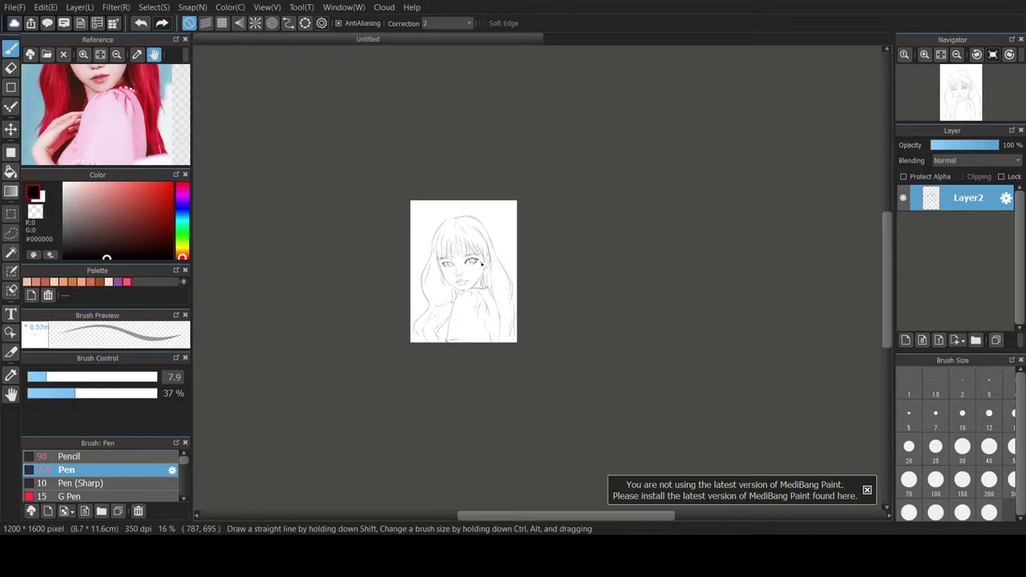
pyautogui.scroll(2, 466, 304)
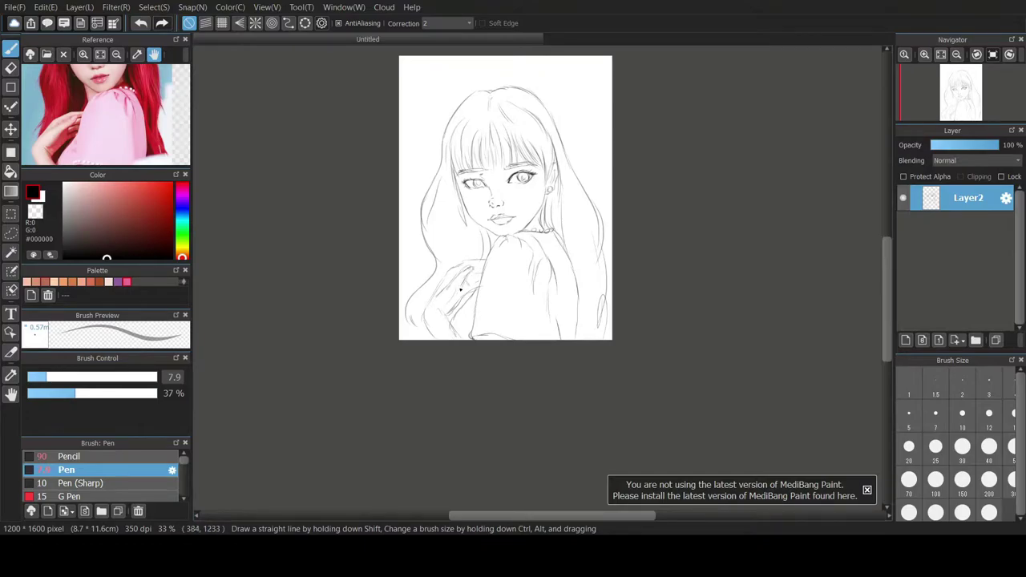
pyautogui.hotkey('ctrl', 'z')
pyautogui.moveTo(458, 293); pyautogui.dragTo(448, 306)
# - Add a new layer above the line art and choose the Watercolor brush at 84 % opacity
pyautogui.hotkey('ctrl', 'shift', 'n')
pyautogui.click(110, 455)
pyautogui.scroll(-1, 163, 466)
pyautogui.scroll(-1, 152, 475)
pyautogui.click(136, 482)
pyautogui.click(110, 395)
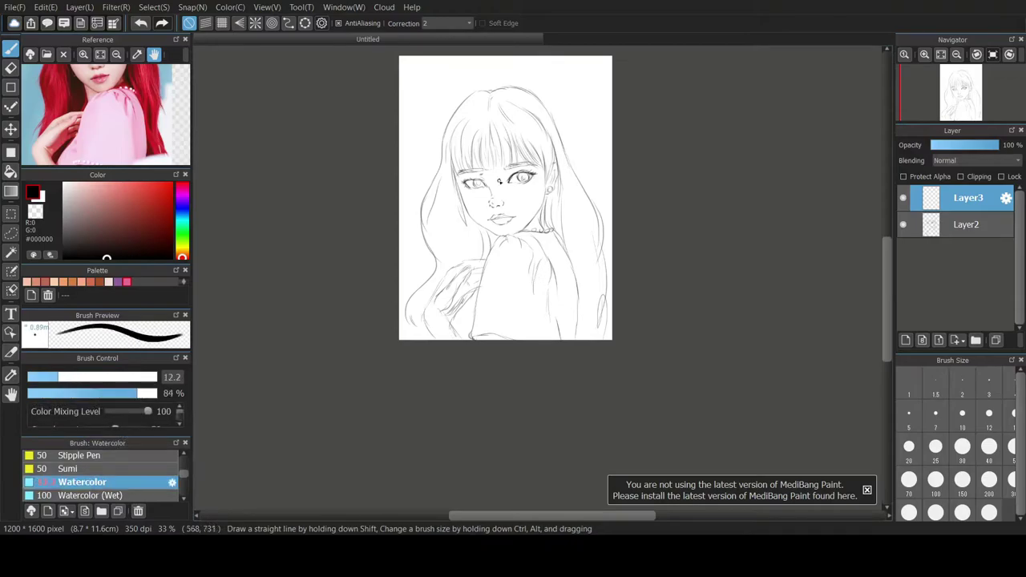
pyautogui.moveTo(492, 214); pyautogui.dragTo(403, 287)
pyautogui.hotkey('ctrl', 'z')
pyautogui.click(56, 394)
pyautogui.moveTo(474, 215); pyautogui.dragTo(426, 290)
pyautogui.hotkey('ctrl', 'z')
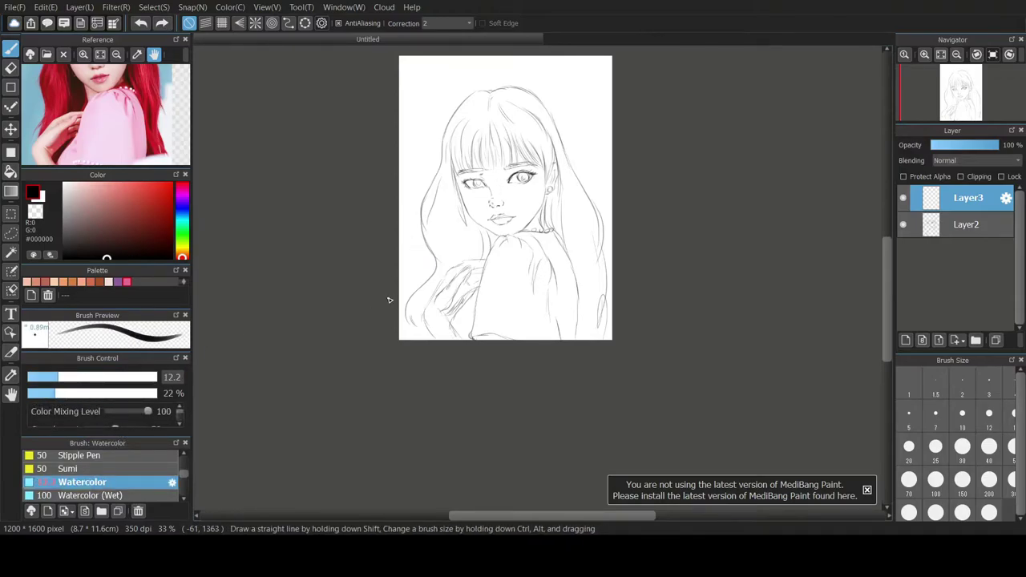
pyautogui.click(38, 393)
pyautogui.click(98, 377)
# - Lower Layer2's opacity to 44 % and make Layer3 the active drawing layer
pyautogui.click(946, 225)
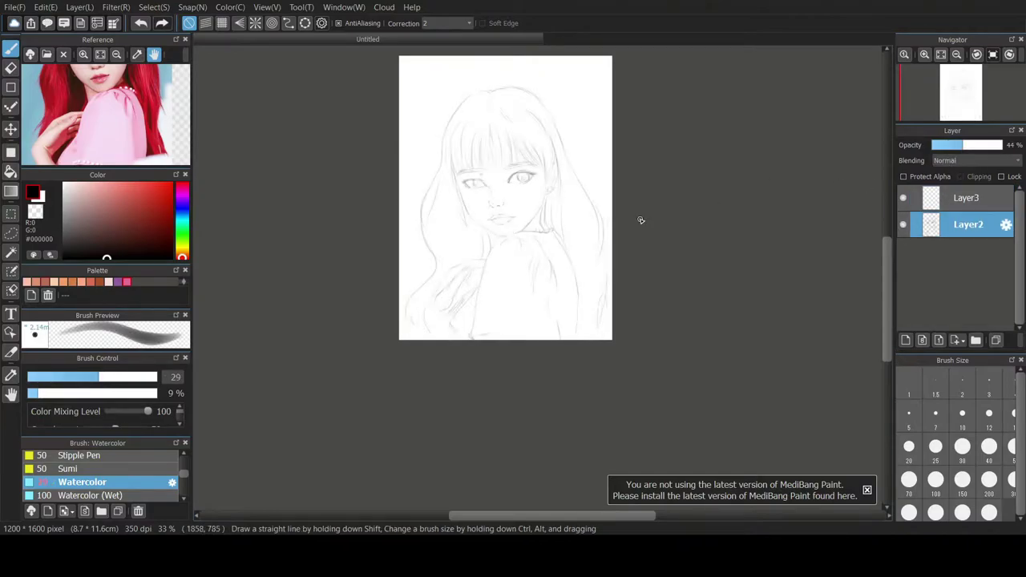
pyautogui.scroll(3, 245, 284)
pyautogui.scroll(-2, 238, 286)
pyautogui.scroll(3, 365, 118)
pyautogui.scroll(-1, 338, 210)
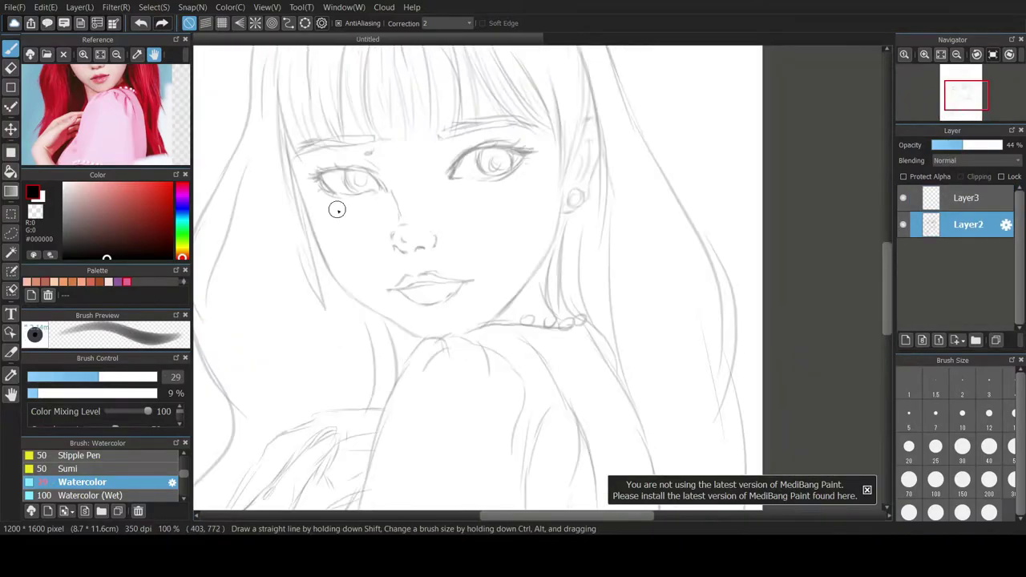
pyautogui.click(50, 376)
pyautogui.click(966, 198)
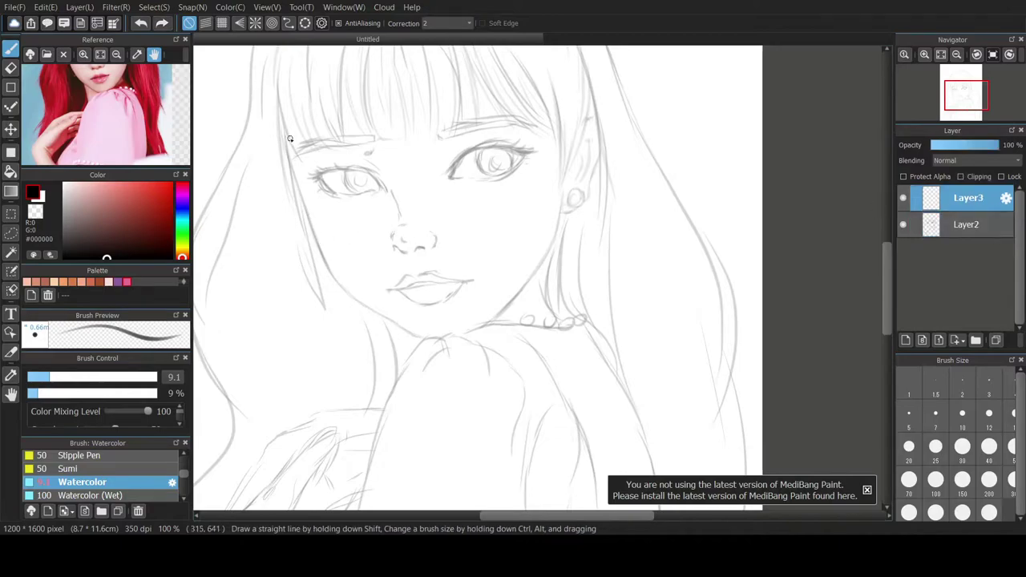
pyautogui.hotkey('ctrl', 'z')
pyautogui.moveTo(287, 128); pyautogui.dragTo(319, 253)
pyautogui.hotkey('ctrl', 'z')
pyautogui.click(68, 394)
pyautogui.click(32, 393)
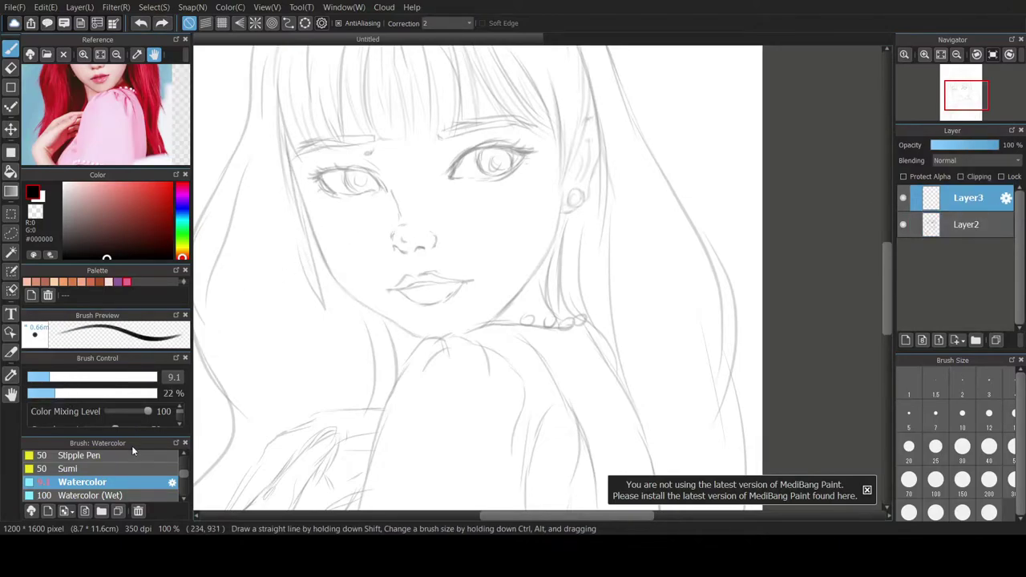
pyautogui.scroll(3, 104, 473)
pyautogui.click(70, 456)
pyautogui.hotkey('ctrl', 'z')
pyautogui.click(136, 394)
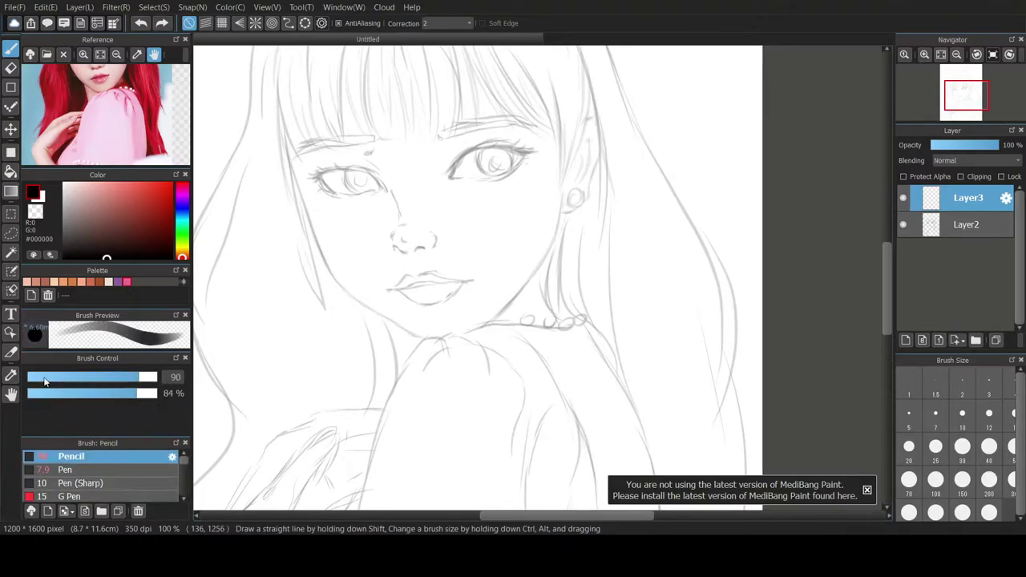
pyautogui.moveTo(46, 379); pyautogui.dragTo(37, 379)
pyautogui.click(85, 379)
# - Choose the Pen brush, try it on the left cheek contour and set its opacity to 60 %
pyautogui.click(65, 470)
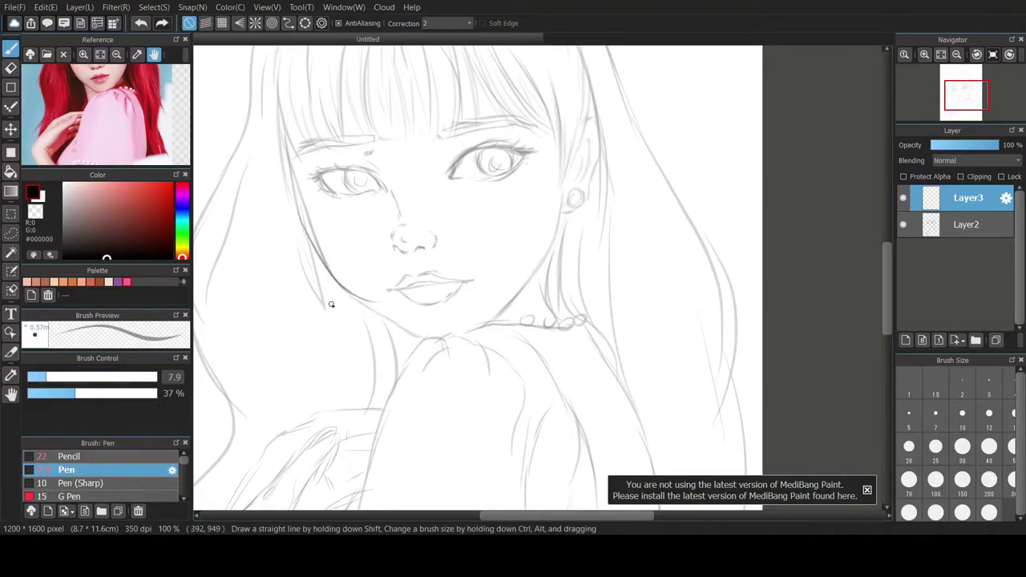
pyautogui.moveTo(286, 133); pyautogui.dragTo(288, 152)
pyautogui.hotkey('ctrl', 'z')
pyautogui.click(67, 393)
pyautogui.moveTo(301, 192); pyautogui.dragTo(350, 297)
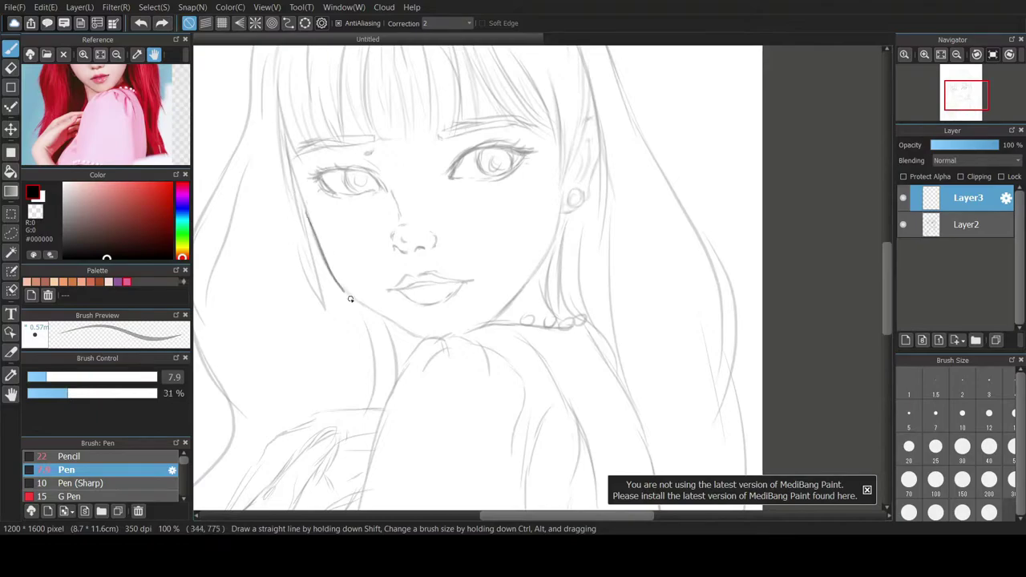
pyautogui.hotkey('ctrl', 'z')
pyautogui.moveTo(319, 251); pyautogui.dragTo(390, 320)
pyautogui.hotkey('ctrl', 'z')
pyautogui.click(102, 394)
pyautogui.click(105, 393)
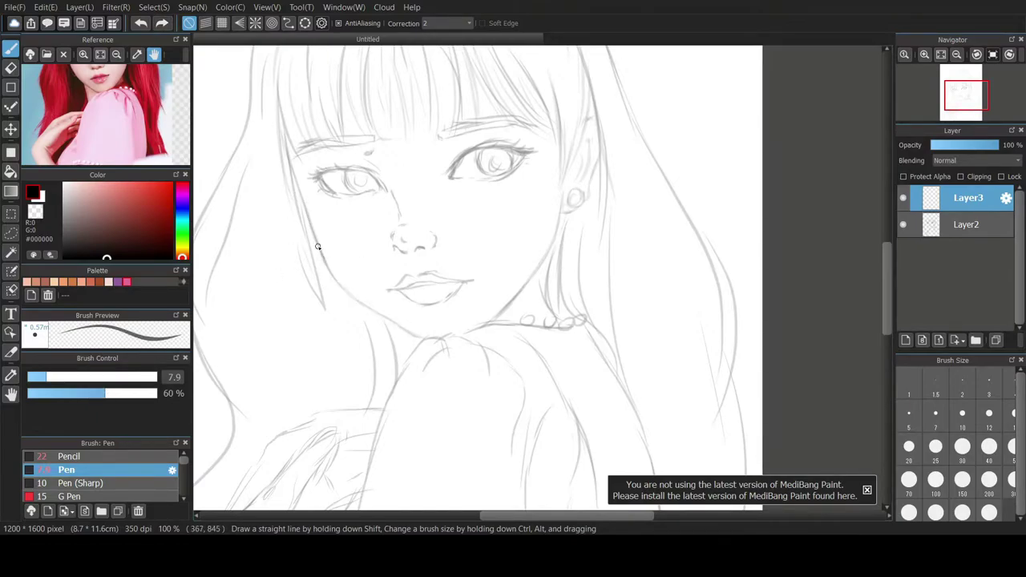
# - Trace the left cheek and jawline down toward the chin over the faded drawing
pyautogui.moveTo(303, 207); pyautogui.dragTo(357, 298)
pyautogui.hotkey('ctrl', 'z')
pyautogui.hotkey('ctrl', 'z')
pyautogui.moveTo(315, 238); pyautogui.dragTo(387, 314)
pyautogui.hotkey('ctrl', 'z')
pyautogui.moveTo(314, 237); pyautogui.dragTo(418, 336)
pyautogui.hotkey('ctrl', 'z')
# - Trace the nostrils, the nose tip and the nose bridge, redoing strokes until they are clean
pyautogui.moveTo(393, 247); pyautogui.dragTo(434, 246)
pyautogui.hotkey('ctrl', 'z')
pyautogui.hotkey('ctrl', 'z')
pyautogui.hotkey('ctrl', 'z')
pyautogui.hotkey('ctrl', 'z')
pyautogui.hotkey('ctrl', 'z')
pyautogui.hotkey('ctrl', 'z')
pyautogui.moveTo(389, 189)
pyautogui.mouseDown()
pyautogui.moveTo(416, 251)
pyautogui.moveTo(424, 248)
pyautogui.moveTo(416, 245)
pyautogui.mouseUp()
pyautogui.hotkey('ctrl', 'z')
pyautogui.hotkey('ctrl', 'z')
pyautogui.hotkey('ctrl', 'z')
pyautogui.hotkey('ctrl', 'z')
# - Trace the philtrum, lip outlines and mouth line out to the corners, and check the face in a mirrored view
pyautogui.moveTo(411, 260)
pyautogui.mouseDown()
pyautogui.moveTo(416, 274)
pyautogui.moveTo(400, 292)
pyautogui.moveTo(405, 276)
pyautogui.moveTo(456, 277)
pyautogui.mouseUp()
pyautogui.hotkey('ctrl', 'z')
pyautogui.hotkey('ctrl', 'z')
pyautogui.hotkey('ctrl', 'z')
pyautogui.hotkey('ctrl', 'z')
pyautogui.hotkey('ctrl', 'z')
pyautogui.moveTo(390, 289)
pyautogui.mouseDown()
pyautogui.moveTo(416, 275)
pyautogui.moveTo(440, 308)
pyautogui.moveTo(464, 281)
pyautogui.mouseUp()
pyautogui.click(473, 280)
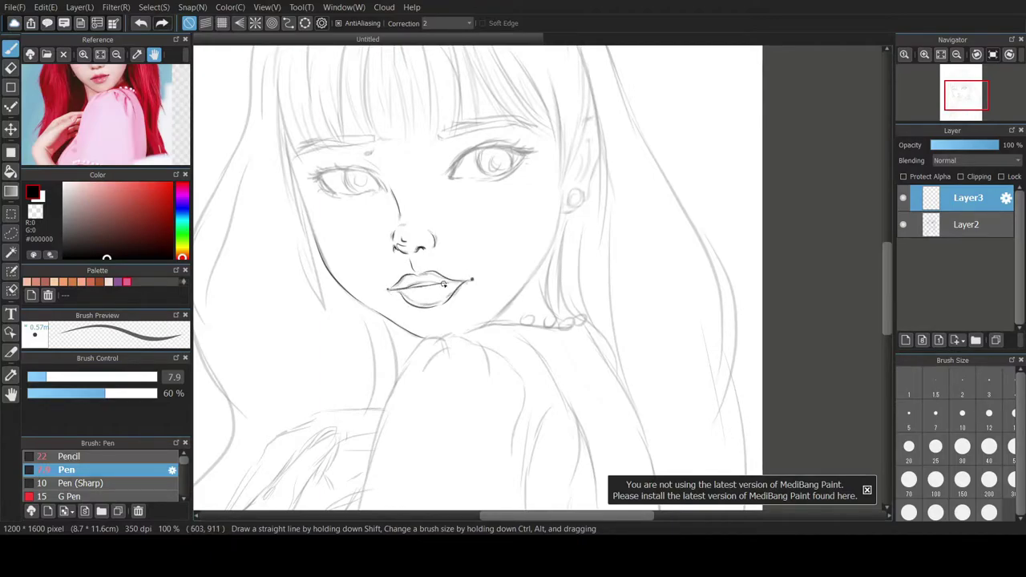
pyautogui.hotkey('ctrl', 'z')
pyautogui.moveTo(444, 281); pyautogui.dragTo(466, 283)
pyautogui.click(267, 8)
pyautogui.click(316, 171)
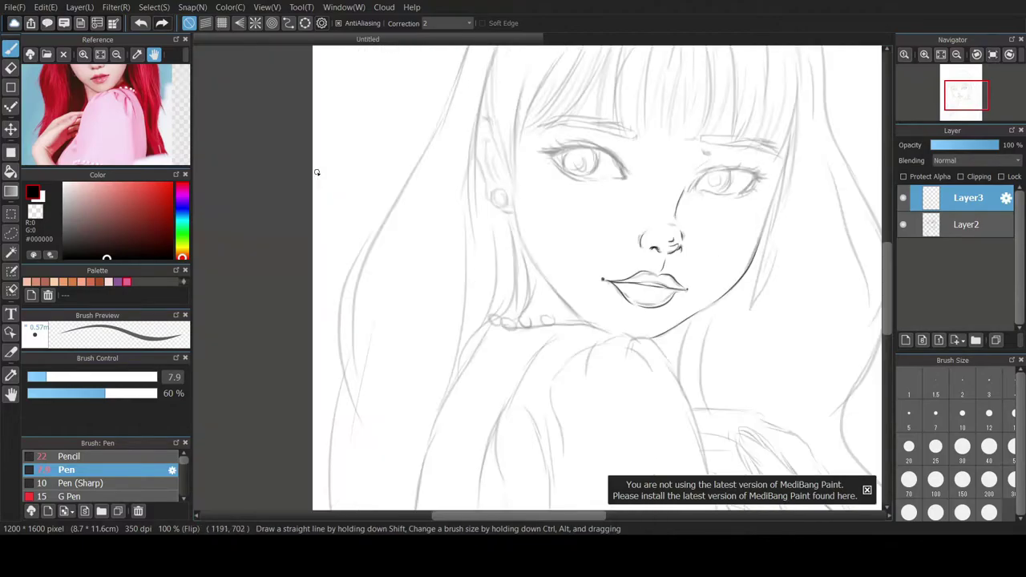
pyautogui.click(993, 54)
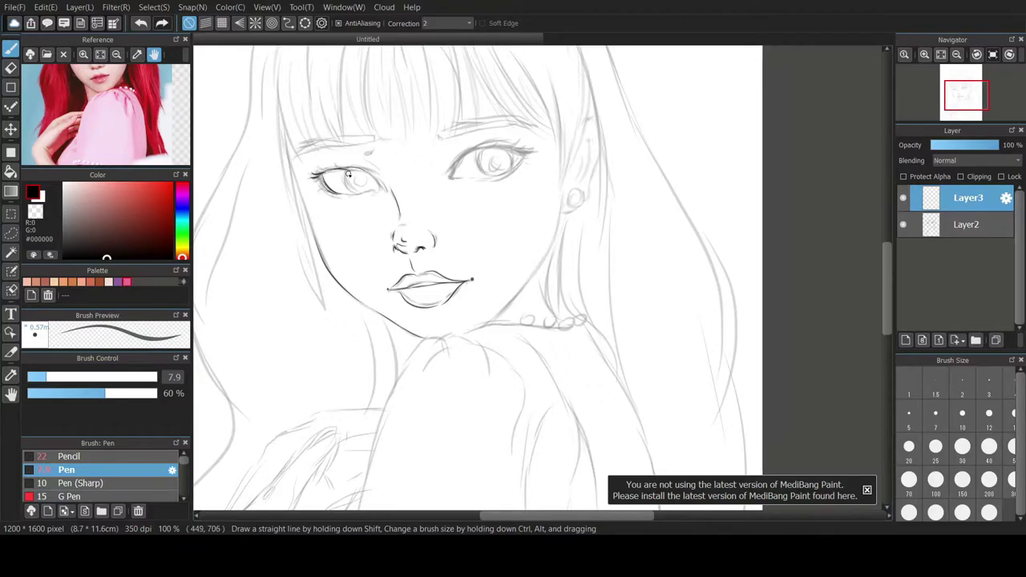
# - Trace the left eye with its upper and lower lids, iris and outer lashes
pyautogui.moveTo(323, 173)
pyautogui.mouseDown()
pyautogui.moveTo(349, 174)
pyautogui.moveTo(320, 179)
pyautogui.moveTo(352, 168)
pyautogui.moveTo(378, 183)
pyautogui.mouseUp()
pyautogui.hotkey('ctrl', 'z')
pyautogui.hotkey('ctrl', 'z')
pyautogui.moveTo(315, 171)
pyautogui.mouseDown()
pyautogui.moveTo(344, 200)
pyautogui.moveTo(318, 173)
pyautogui.moveTo(323, 188)
pyautogui.moveTo(364, 194)
pyautogui.mouseUp()
pyautogui.hotkey('ctrl', 'z')
pyautogui.hotkey('ctrl', 'z')
pyautogui.hotkey('ctrl', 'z')
pyautogui.hotkey('ctrl', 'z')
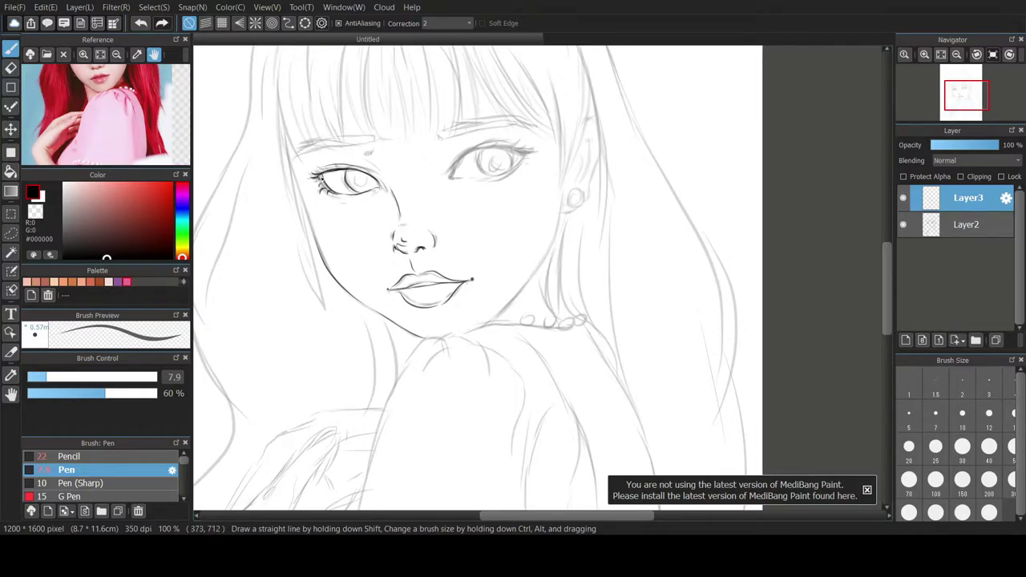
# - Trace both eyebrows with long curved strokes over the faded drawing
pyautogui.hotkey('ctrl', 'z')
pyautogui.moveTo(299, 152)
pyautogui.mouseDown()
pyautogui.moveTo(358, 150)
pyautogui.moveTo(298, 154)
pyautogui.moveTo(364, 151)
pyautogui.mouseUp()
pyautogui.hotkey('ctrl', 'z')
pyautogui.hotkey('ctrl', 'z')
pyautogui.moveTo(437, 141); pyautogui.dragTo(504, 129)
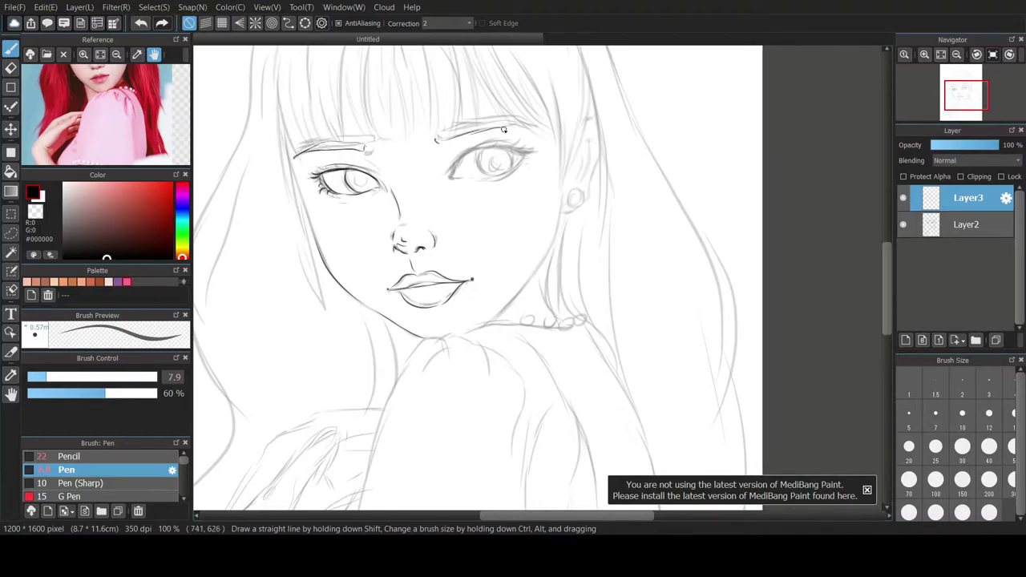
pyautogui.moveTo(435, 137); pyautogui.dragTo(521, 126)
pyautogui.hotkey('ctrl', 'z')
# - Trace the right eye's lids, iris and lashes, redoing strokes until the outline is clean and darker at the outer corner
pyautogui.moveTo(456, 161)
pyautogui.mouseDown()
pyautogui.moveTo(453, 176)
pyautogui.moveTo(523, 159)
pyautogui.moveTo(499, 179)
pyautogui.moveTo(517, 164)
pyautogui.moveTo(499, 144)
pyautogui.moveTo(521, 150)
pyautogui.mouseUp()
pyautogui.hotkey('ctrl', 'z')
pyautogui.hotkey('ctrl', 'z')
pyautogui.hotkey('ctrl', 'z')
pyautogui.hotkey('ctrl', 'z')
pyautogui.hotkey('ctrl', 'z')
pyautogui.moveTo(461, 162)
pyautogui.mouseDown()
pyautogui.moveTo(528, 154)
pyautogui.moveTo(493, 148)
pyautogui.moveTo(529, 154)
pyautogui.mouseUp()
pyautogui.hotkey('ctrl', 'z')
pyautogui.hotkey('ctrl', 'z')
pyautogui.hotkey('ctrl', 'z')
pyautogui.hotkey('ctrl', 'z')
pyautogui.hotkey('ctrl', 'z')
pyautogui.hotkey('ctrl', 'z')
pyautogui.moveTo(454, 172); pyautogui.dragTo(524, 157)
pyautogui.hotkey('ctrl', 'z')
pyautogui.hotkey('ctrl', 'z')
pyautogui.moveTo(453, 170); pyautogui.dragTo(523, 152)
pyautogui.hotkey('ctrl', 'z')
pyautogui.moveTo(453, 170)
pyautogui.mouseDown()
pyautogui.moveTo(498, 144)
pyautogui.moveTo(529, 157)
pyautogui.moveTo(482, 178)
pyautogui.moveTo(522, 177)
pyautogui.moveTo(524, 161)
pyautogui.moveTo(478, 161)
pyautogui.moveTo(514, 150)
pyautogui.mouseUp()
pyautogui.hotkey('ctrl', 'z')
pyautogui.hotkey('ctrl', 'z')
pyautogui.hotkey('ctrl', 'z')
pyautogui.hotkey('ctrl', 'z')
# - Trace the right cheek and jawline from the ear down to the neckline and close the contour at the chin
pyautogui.moveTo(486, 323); pyautogui.dragTo(559, 215)
pyautogui.hotkey('ctrl', 'z')
pyautogui.moveTo(489, 322)
pyautogui.mouseDown()
pyautogui.moveTo(533, 266)
pyautogui.moveTo(550, 211)
pyautogui.moveTo(491, 321)
pyautogui.moveTo(528, 286)
pyautogui.mouseUp()
pyautogui.hotkey('ctrl', 'z')
pyautogui.hotkey('ctrl', 'z')
pyautogui.hotkey('ctrl', 'z')
pyautogui.hotkey('ctrl', 'z')
pyautogui.moveTo(563, 212)
pyautogui.mouseDown()
pyautogui.moveTo(518, 286)
pyautogui.moveTo(556, 234)
pyautogui.mouseUp()
pyautogui.hotkey('ctrl', 'z')
pyautogui.hotkey('ctrl', 'z')
pyautogui.moveTo(566, 188)
pyautogui.mouseDown()
pyautogui.moveTo(556, 231)
pyautogui.moveTo(489, 325)
pyautogui.mouseUp()
pyautogui.moveTo(366, 321); pyautogui.dragTo(439, 338)
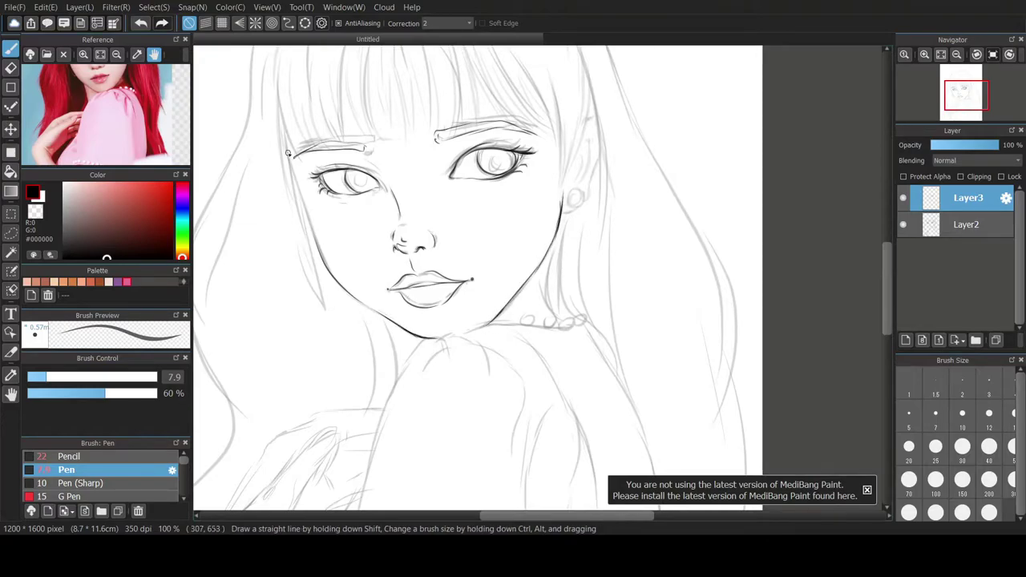
# - Trace the left side of the face from the temple down to the cheek, redoing strokes until it joins the jaw contour
pyautogui.moveTo(287, 137); pyautogui.dragTo(297, 174)
pyautogui.moveTo(294, 160); pyautogui.dragTo(306, 214)
pyautogui.hotkey('ctrl', 'z')
pyautogui.moveTo(285, 134); pyautogui.dragTo(307, 216)
pyautogui.hotkey('ctrl', 'z')
pyautogui.moveTo(295, 164); pyautogui.dragTo(313, 241)
pyautogui.hotkey('ctrl', 'z')
pyautogui.moveTo(304, 189)
pyautogui.mouseDown()
pyautogui.moveTo(318, 254)
pyautogui.moveTo(336, 275)
pyautogui.mouseUp()
pyautogui.hotkey('ctrl', 'z')
pyautogui.moveTo(417, 305); pyautogui.dragTo(440, 307)
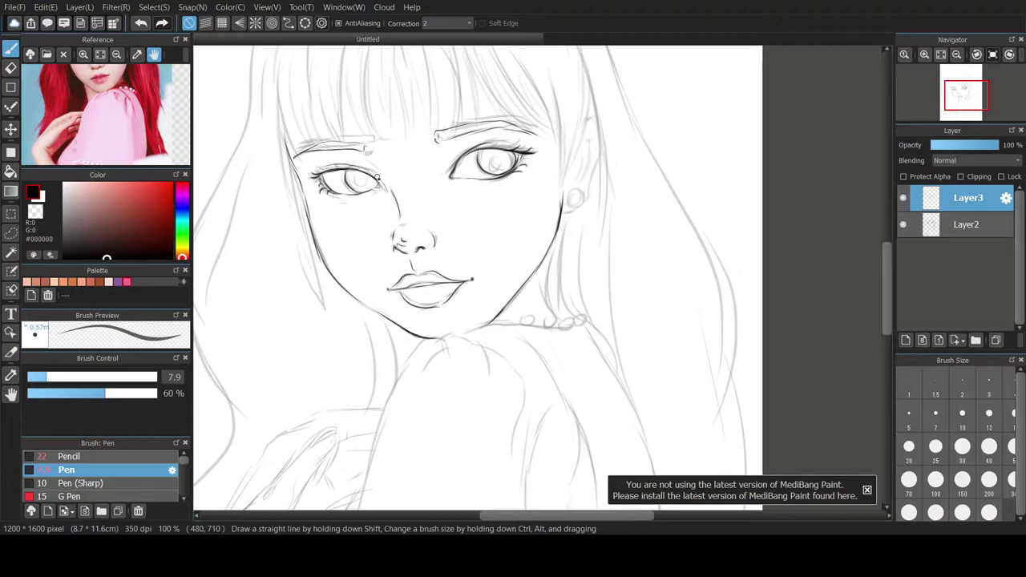
pyautogui.hotkey('ctrl', 'z')
# - Trace the ear with its inner folds, the round stud and the heart-shaped earring, with the canvas rotated for easier strokes
pyautogui.moveTo(581, 149); pyautogui.dragTo(579, 181)
pyautogui.moveTo(572, 163); pyautogui.dragTo(561, 190)
pyautogui.moveTo(564, 128); pyautogui.dragTo(565, 191)
pyautogui.moveTo(600, 154); pyautogui.dragTo(574, 210)
pyautogui.moveTo(159, 107); pyautogui.dragTo(145, 115)
pyautogui.press('Left')
pyautogui.press('Left')
pyautogui.press('Down')
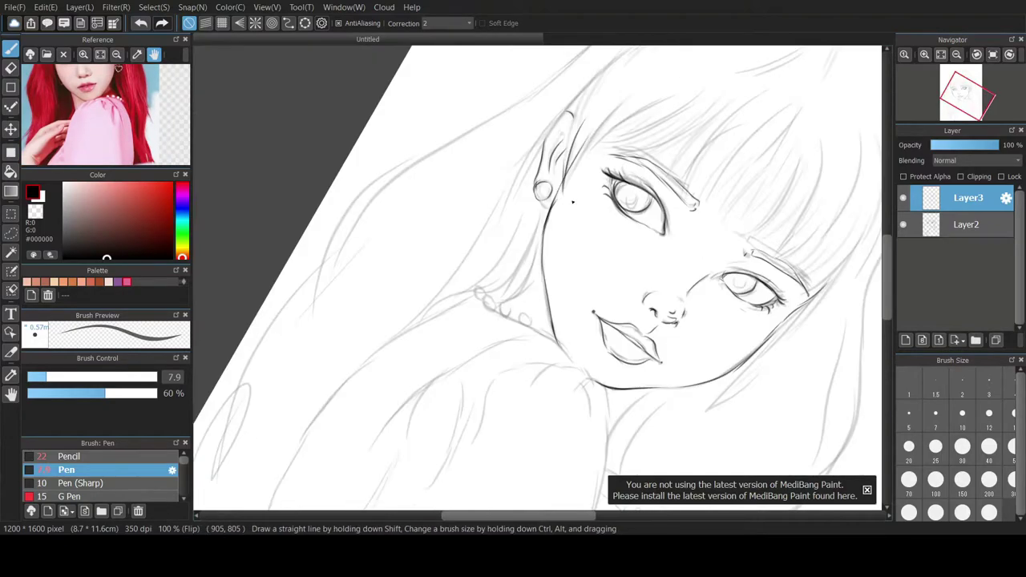
pyautogui.press('Down')
pyautogui.hotkey('ctrl', 'z')
pyautogui.moveTo(528, 190)
pyautogui.mouseDown()
pyautogui.moveTo(555, 193)
pyautogui.moveTo(564, 215)
pyautogui.mouseUp()
pyautogui.hotkey('ctrl', 'z')
pyautogui.hotkey('ctrl', 'z')
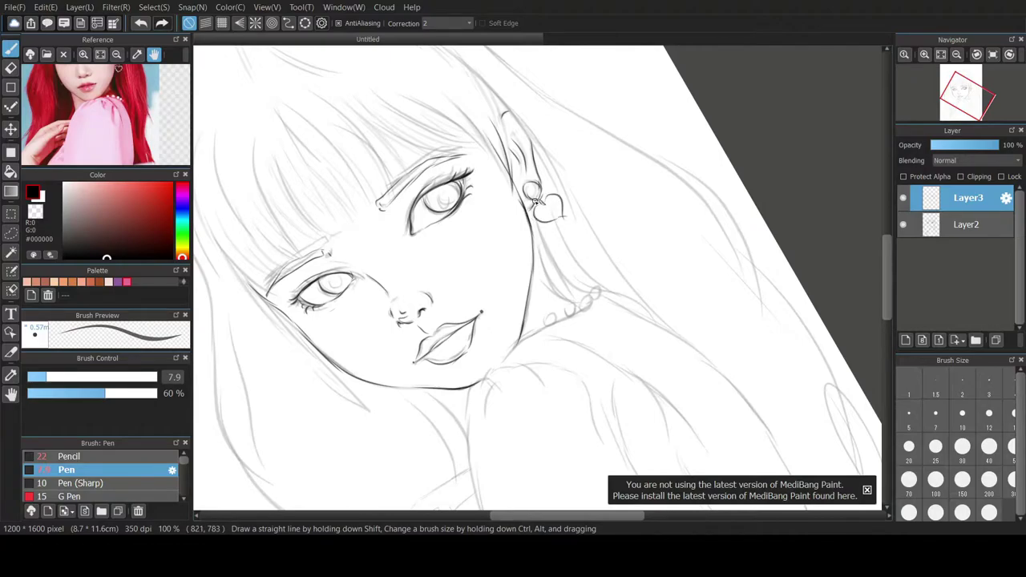
pyautogui.moveTo(498, 101); pyautogui.dragTo(514, 150)
# - Straighten the canvas rotation and trace the bangs across the forehead with long tapered strands, redoing the first attempts
pyautogui.scroll(-3, 497, 192)
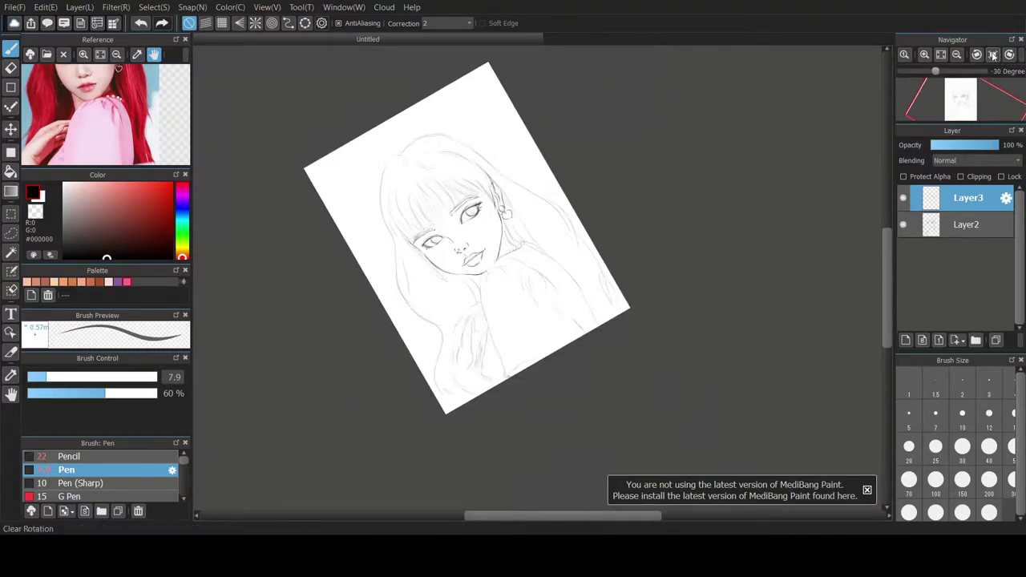
pyautogui.click(993, 54)
pyautogui.scroll(1, 483, 157)
pyautogui.scroll(-1, 373, 241)
pyautogui.scroll(1, 437, 203)
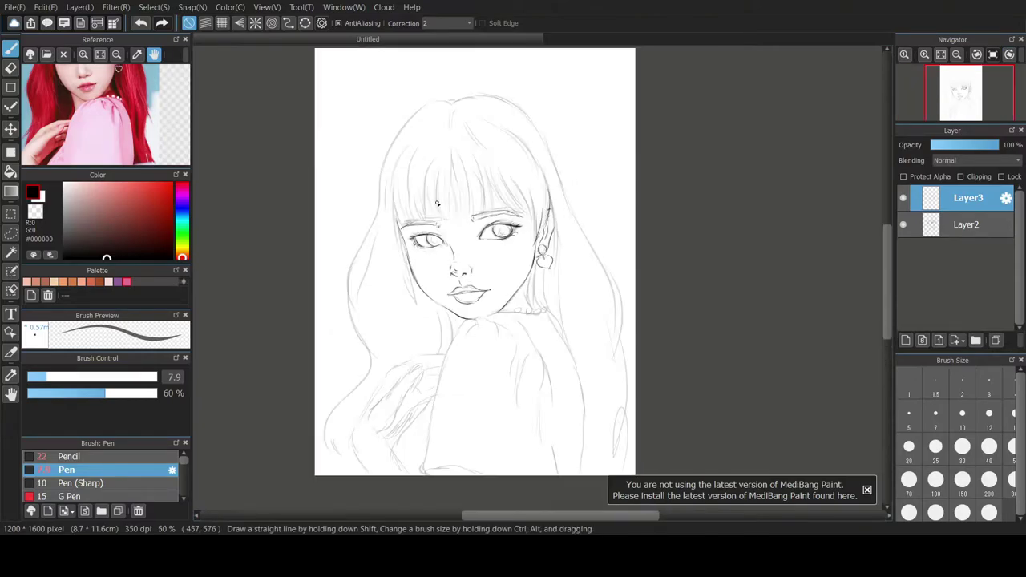
pyautogui.moveTo(411, 173); pyautogui.dragTo(413, 202)
pyautogui.hotkey('ctrl', 'z')
pyautogui.moveTo(428, 159)
pyautogui.mouseDown()
pyautogui.moveTo(437, 213)
pyautogui.moveTo(460, 234)
pyautogui.moveTo(468, 214)
pyautogui.mouseUp()
pyautogui.hotkey('ctrl', 'z')
pyautogui.hotkey('ctrl', 'z')
pyautogui.hotkey('ctrl', 'z')
pyautogui.hotkey('ctrl', 'z')
pyautogui.hotkey('ctrl', 'z')
pyautogui.moveTo(451, 163)
pyautogui.mouseDown()
pyautogui.moveTo(460, 212)
pyautogui.moveTo(475, 225)
pyautogui.mouseUp()
pyautogui.moveTo(468, 165); pyautogui.dragTo(478, 223)
pyautogui.moveTo(485, 166); pyautogui.dragTo(510, 210)
pyautogui.moveTo(491, 167); pyautogui.dragTo(536, 221)
pyautogui.moveTo(394, 169); pyautogui.dragTo(405, 219)
pyautogui.moveTo(408, 160)
pyautogui.mouseDown()
pyautogui.moveTo(409, 208)
pyautogui.moveTo(421, 215)
pyautogui.mouseUp()
pyautogui.moveTo(442, 163); pyautogui.dragTo(449, 214)
pyautogui.moveTo(396, 161)
pyautogui.mouseDown()
pyautogui.moveTo(414, 310)
pyautogui.moveTo(393, 201)
pyautogui.moveTo(420, 305)
pyautogui.mouseUp()
pyautogui.hotkey('ctrl', 'z')
pyautogui.hotkey('ctrl', 'z')
pyautogui.moveTo(392, 172)
pyautogui.mouseDown()
pyautogui.moveTo(411, 238)
pyautogui.moveTo(400, 222)
pyautogui.moveTo(407, 275)
pyautogui.mouseUp()
pyautogui.hotkey('ctrl', 'z')
pyautogui.hotkey('ctrl', 'z')
pyautogui.moveTo(390, 176); pyautogui.dragTo(414, 297)
pyautogui.hotkey('ctrl', 'z')
# - Trace the hair strand behind the ear and the left outer hair contour from the crown down to the lower wave
pyautogui.moveTo(543, 172)
pyautogui.mouseDown()
pyautogui.moveTo(559, 212)
pyautogui.moveTo(559, 277)
pyautogui.mouseUp()
pyautogui.moveTo(546, 183)
pyautogui.mouseDown()
pyautogui.moveTo(568, 249)
pyautogui.moveTo(563, 329)
pyautogui.mouseUp()
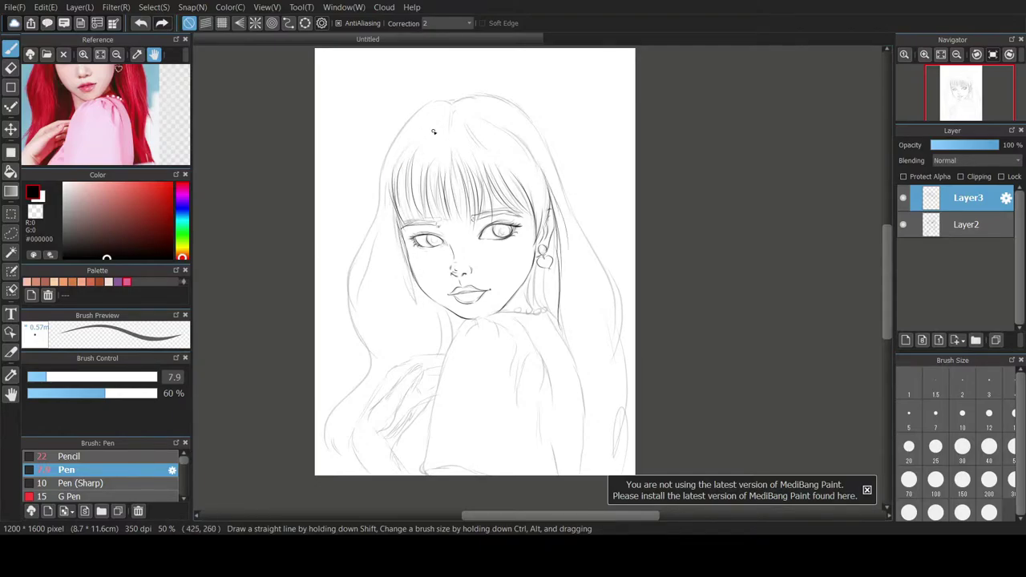
pyautogui.moveTo(411, 124); pyautogui.dragTo(385, 186)
pyautogui.hotkey('ctrl', 'z')
pyautogui.moveTo(437, 101); pyautogui.dragTo(379, 212)
pyautogui.hotkey('ctrl', 'z')
pyautogui.moveTo(380, 206)
pyautogui.mouseDown()
pyautogui.moveTo(365, 314)
pyautogui.moveTo(349, 281)
pyautogui.mouseUp()
pyautogui.moveTo(349, 277); pyautogui.dragTo(385, 353)
pyautogui.click(433, 270)
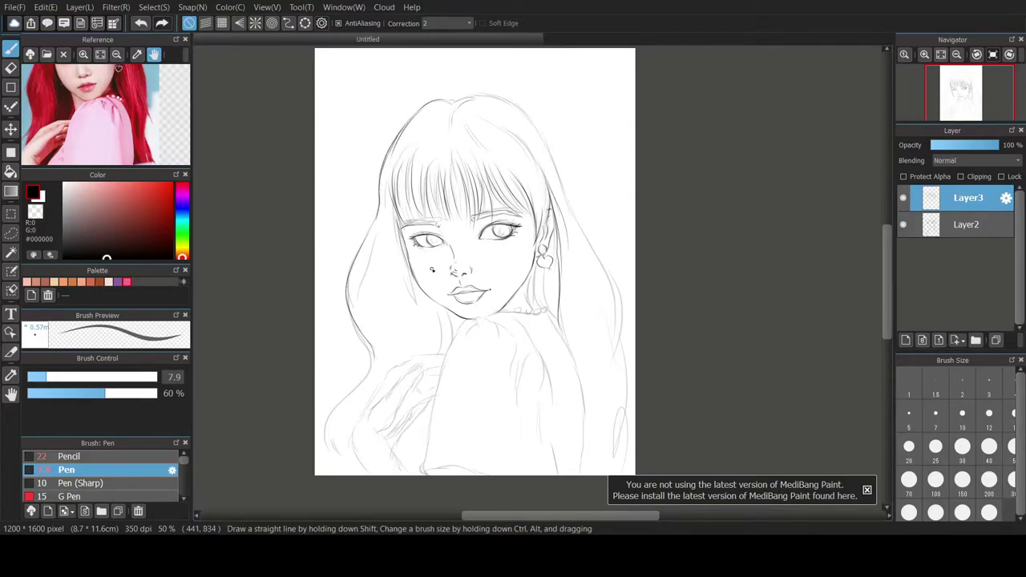
# - Retrace the left cheek contour from the bangs down toward the chin, repeating strokes until the curve is smooth and darker
pyautogui.click(11, 68)
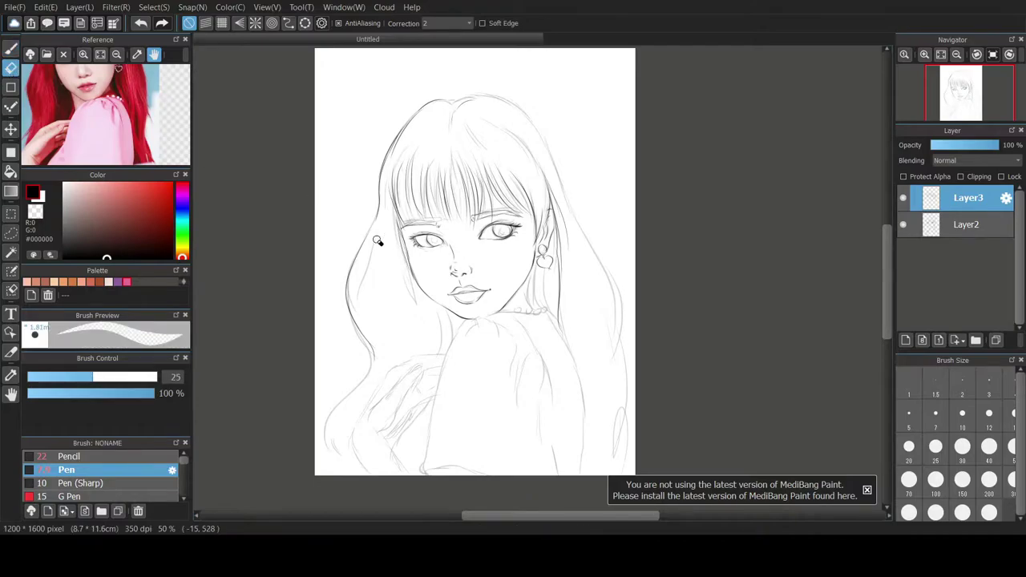
pyautogui.scroll(-2, 428, 292)
pyautogui.scroll(1, 426, 283)
pyautogui.scroll(2, 426, 283)
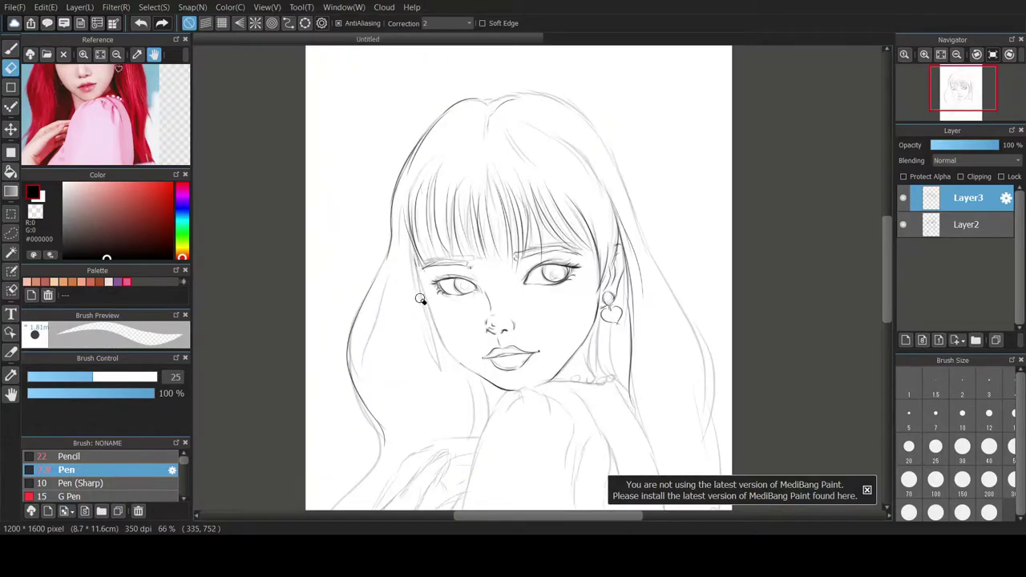
pyautogui.press('b')
pyautogui.moveTo(427, 288); pyautogui.dragTo(467, 368)
pyautogui.hotkey('ctrl', 'z')
pyautogui.moveTo(414, 248); pyautogui.dragTo(458, 363)
pyautogui.hotkey('ctrl', 'z')
pyautogui.moveTo(425, 287)
pyautogui.mouseDown()
pyautogui.moveTo(457, 360)
pyautogui.moveTo(446, 345)
pyautogui.moveTo(492, 384)
pyautogui.mouseUp()
pyautogui.hotkey('ctrl', 'z')
pyautogui.hotkey('ctrl', 'z')
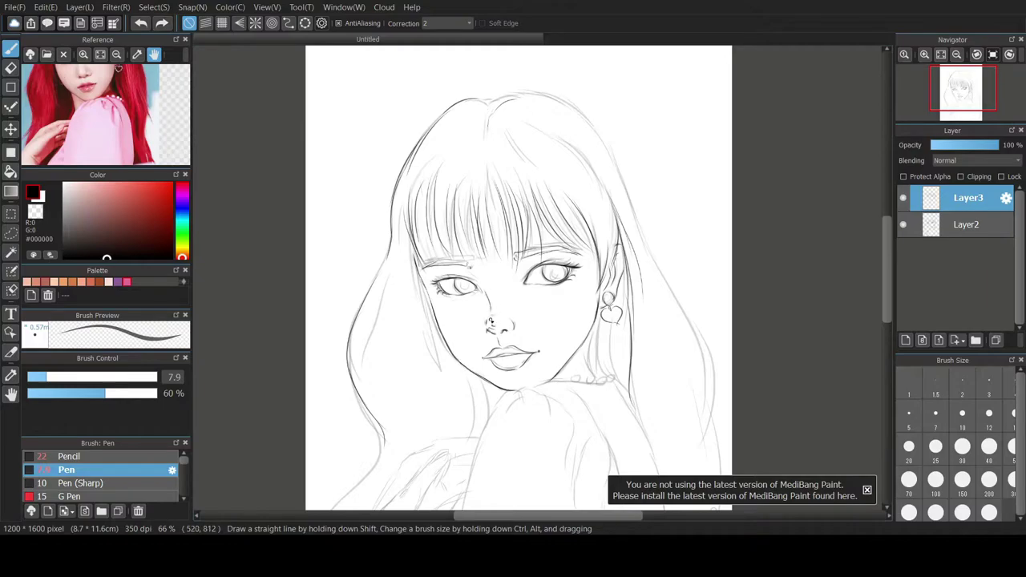
# - Rework the chin line under the mouth, erasing and redrawing it where it meets the raised shoulder
pyautogui.hotkey('ctrl', 'z')
pyautogui.press('e')
pyautogui.moveTo(513, 391)
pyautogui.mouseDown()
pyautogui.moveTo(472, 372)
pyautogui.moveTo(513, 391)
pyautogui.mouseUp()
pyautogui.press('b')
pyautogui.hotkey('ctrl', 'z')
pyautogui.hotkey('ctrl', 'z')
pyautogui.hotkey('ctrl', 'y')
pyautogui.moveTo(466, 368)
pyautogui.mouseDown()
pyautogui.moveTo(511, 392)
pyautogui.moveTo(503, 389)
pyautogui.moveTo(548, 377)
pyautogui.moveTo(542, 385)
pyautogui.moveTo(575, 354)
pyautogui.mouseUp()
pyautogui.hotkey('ctrl', 'z')
pyautogui.hotkey('ctrl', 'z')
pyautogui.hotkey('ctrl', 'z')
pyautogui.hotkey('ctrl', 'z')
pyautogui.hotkey('ctrl', 'z')
pyautogui.moveTo(539, 387); pyautogui.dragTo(549, 377)
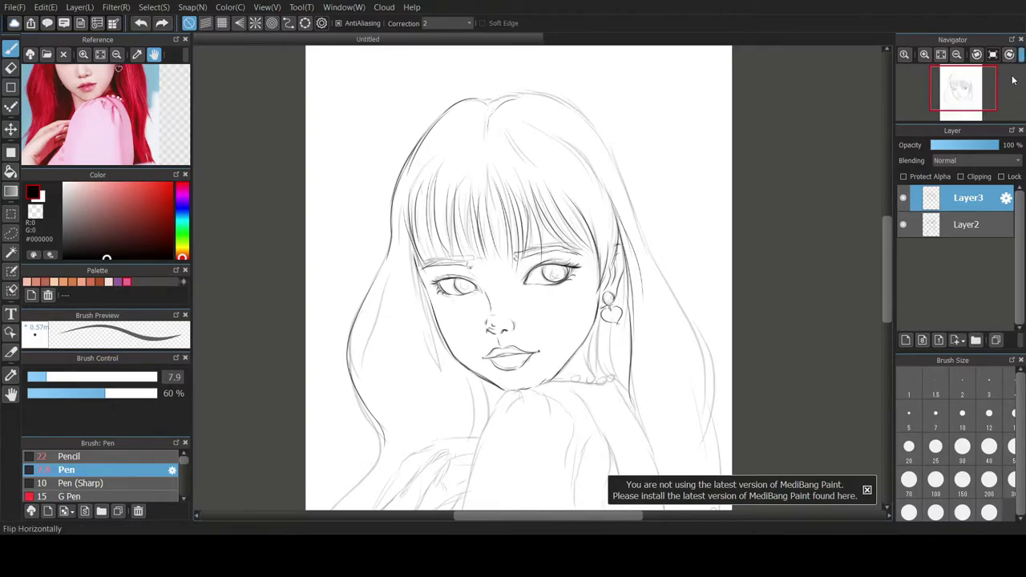
# - Mirror the canvas to darken the jawline below the earring, flip it back and start the neck line beneath the chin
pyautogui.click(1021, 55)
pyautogui.click(10, 68)
pyautogui.press('p')
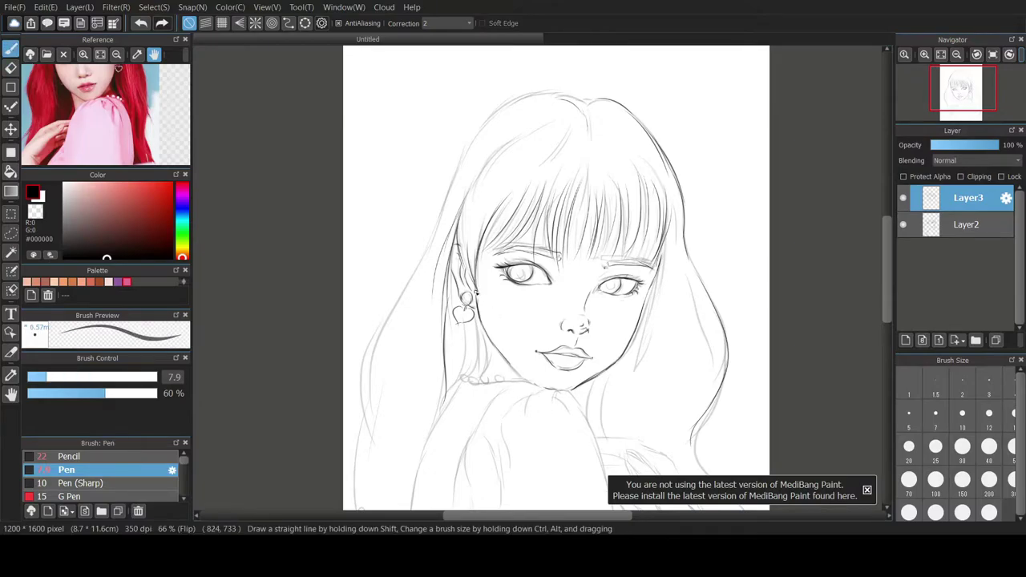
pyautogui.hotkey('ctrl', 'z')
pyautogui.moveTo(473, 289); pyautogui.dragTo(487, 339)
pyautogui.hotkey('ctrl', 'z')
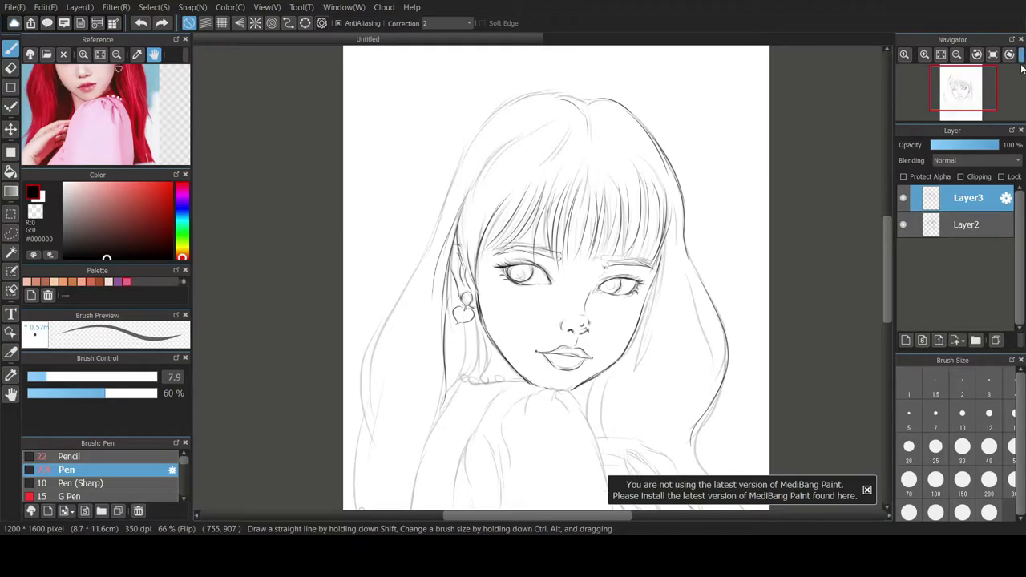
pyautogui.click(1021, 55)
pyautogui.moveTo(592, 323); pyautogui.dragTo(592, 357)
pyautogui.hotkey('ctrl', 'z')
pyautogui.moveTo(474, 372); pyautogui.dragTo(492, 405)
pyautogui.hotkey('ctrl', 'z')
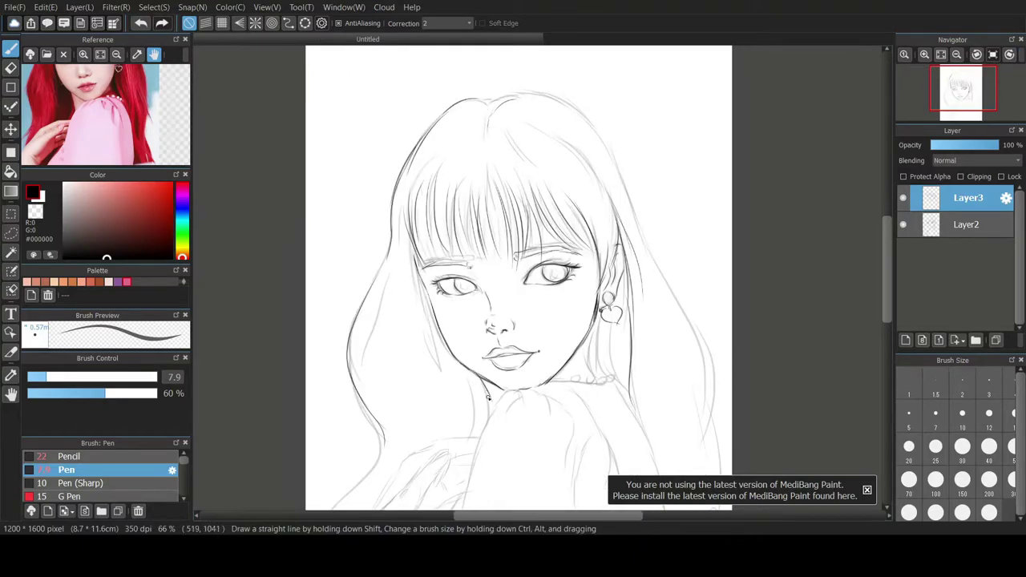
# - Darken the left cheek contour and trace the side bangs and inner hair strands above the ear
pyautogui.moveTo(431, 293); pyautogui.dragTo(438, 321)
pyautogui.moveTo(413, 232); pyautogui.dragTo(439, 339)
pyautogui.moveTo(564, 210); pyautogui.dragTo(595, 269)
pyautogui.moveTo(580, 181); pyautogui.dragTo(603, 258)
pyautogui.moveTo(563, 143); pyautogui.dragTo(602, 195)
# - Trace the right outer hair contour from the crown downward and the hair strands beneath the left cheek
pyautogui.moveTo(507, 97)
pyautogui.mouseDown()
pyautogui.moveTo(605, 148)
pyautogui.moveTo(721, 439)
pyautogui.mouseUp()
pyautogui.click(103, 257)
pyautogui.moveTo(433, 322)
pyautogui.mouseDown()
pyautogui.moveTo(454, 391)
pyautogui.moveTo(481, 430)
pyautogui.mouseUp()
pyautogui.moveTo(477, 395); pyautogui.dragTo(473, 436)
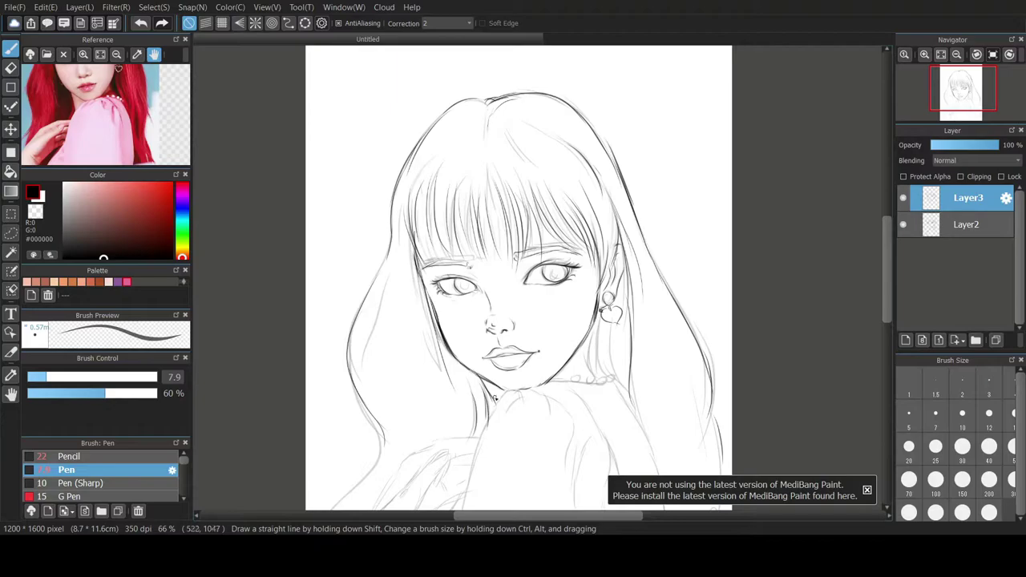
# - Trace the beaded collar, the neck strands beside it and the upper shoulder and back lines of the blouse
pyautogui.moveTo(593, 417); pyautogui.dragTo(615, 461)
pyautogui.moveTo(606, 381); pyautogui.dragTo(615, 378)
pyautogui.moveTo(590, 339)
pyautogui.mouseDown()
pyautogui.moveTo(589, 375)
pyautogui.moveTo(599, 377)
pyautogui.moveTo(602, 313)
pyautogui.mouseUp()
pyautogui.hotkey('ctrl', 'z')
pyautogui.moveTo(598, 369)
pyautogui.mouseDown()
pyautogui.moveTo(596, 310)
pyautogui.moveTo(655, 465)
pyautogui.mouseUp()
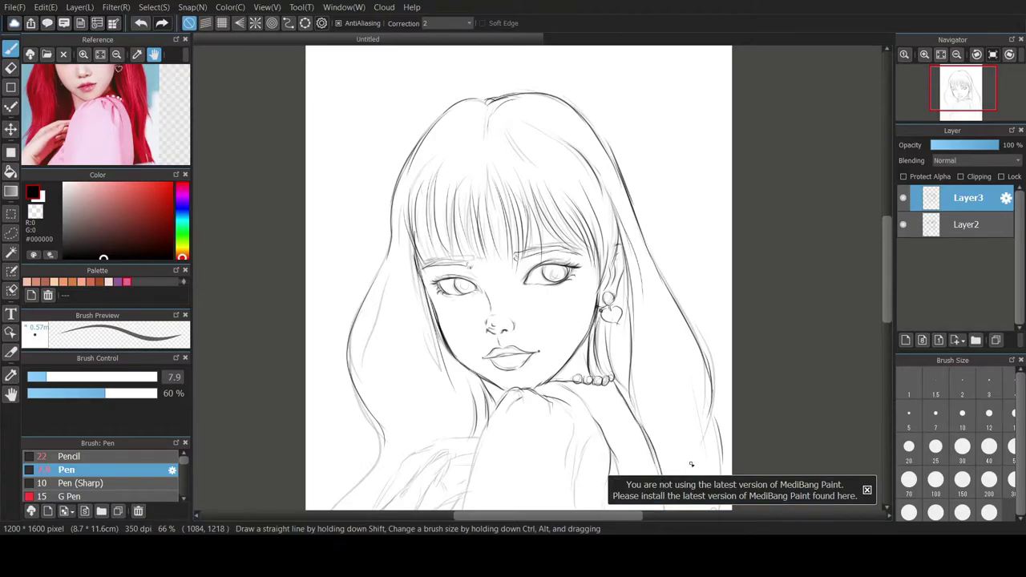
# - Dismiss the update notice and trace the blouse's back contour and the puffed sleeve's front edge down toward the canvas edge
pyautogui.click(868, 490)
pyautogui.moveTo(643, 429); pyautogui.dragTo(666, 510)
pyautogui.moveTo(493, 411); pyautogui.dragTo(462, 507)
pyautogui.moveTo(885, 301); pyautogui.dragTo(889, 335)
pyautogui.moveTo(462, 364); pyautogui.dragTo(461, 402)
pyautogui.moveTo(464, 359); pyautogui.dragTo(460, 433)
pyautogui.moveTo(460, 367); pyautogui.dragTo(461, 426)
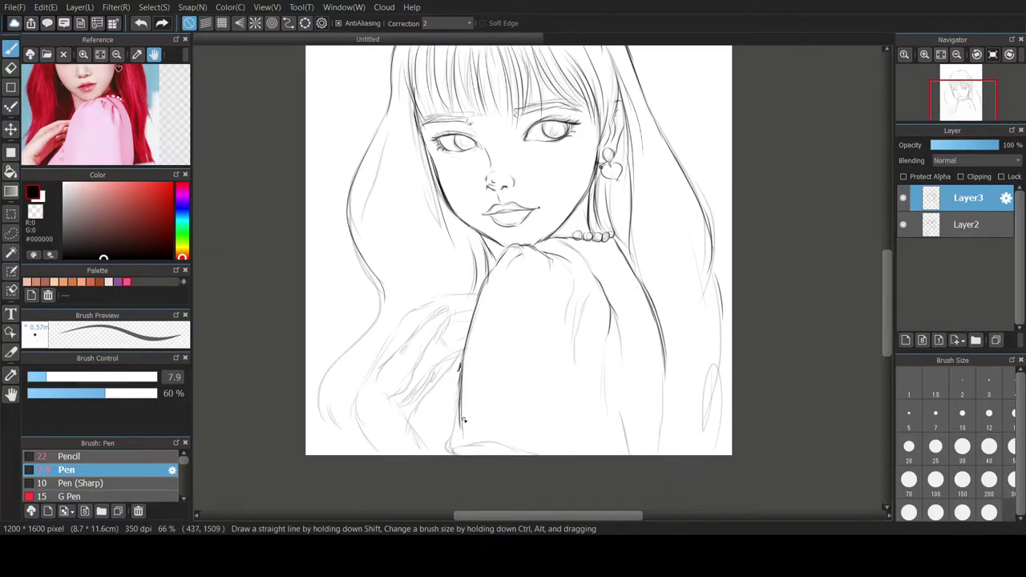
# - Finish the blouse's back contour and sleeve folds in black, and darken the raised shoulder's outline
pyautogui.rightClick(586, 252)
pyautogui.scroll(-2, 573, 293)
pyautogui.scroll(1, 553, 304)
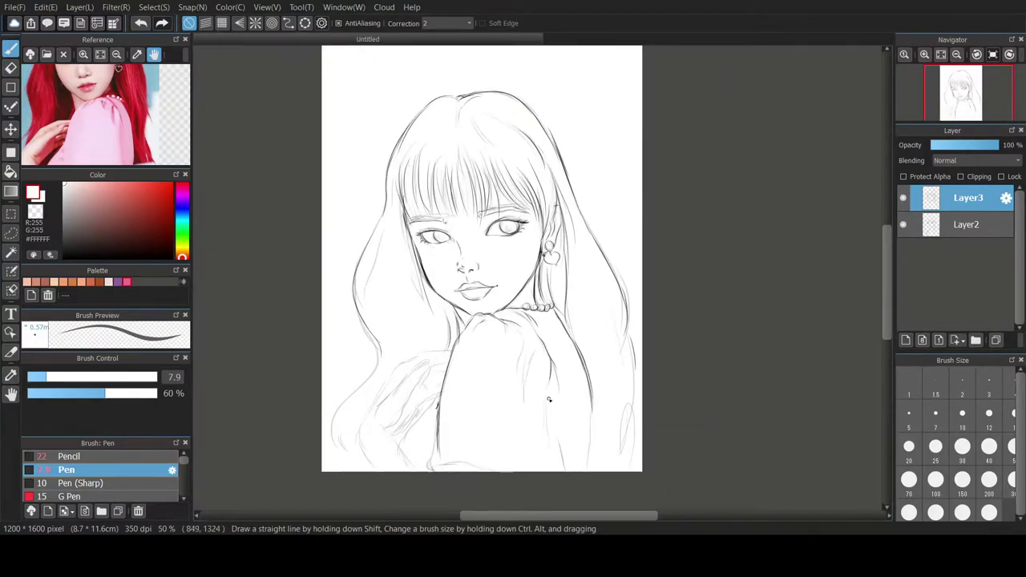
pyautogui.press('x')
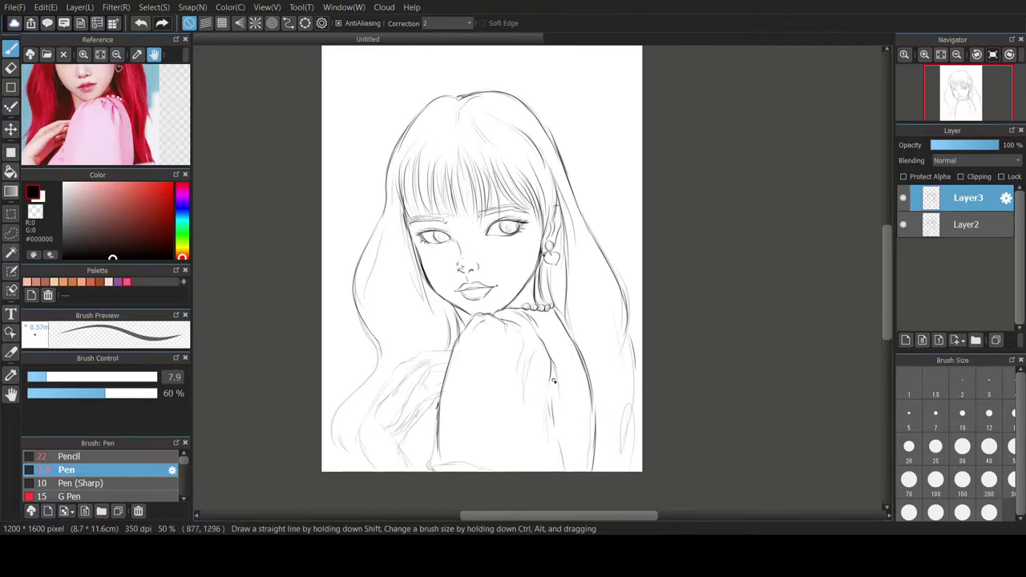
pyautogui.moveTo(473, 319); pyautogui.dragTo(444, 375)
pyautogui.moveTo(472, 320); pyautogui.dragTo(461, 334)
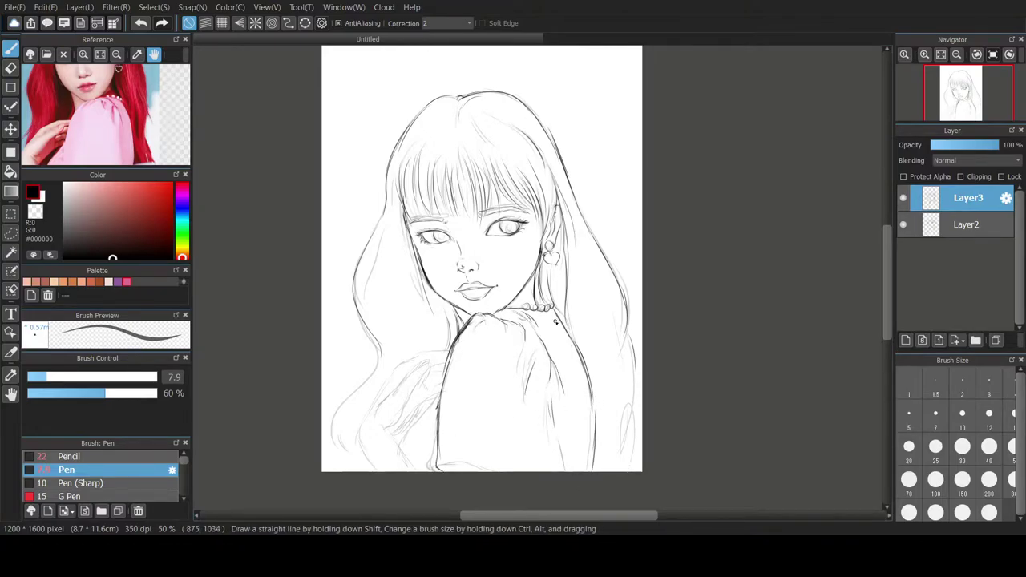
# - Trace the wavy lower hair strands along the right side and inside the left hair mass
pyautogui.moveTo(592, 330)
pyautogui.mouseDown()
pyautogui.moveTo(619, 422)
pyautogui.moveTo(642, 418)
pyautogui.mouseUp()
pyautogui.moveTo(358, 312); pyautogui.dragTo(364, 419)
pyautogui.moveTo(393, 281); pyautogui.dragTo(403, 324)
# - Trace the raised hand's outline, wrist and forearm beside the sleeve, redoing strokes that miss the sketch
pyautogui.moveTo(365, 415)
pyautogui.mouseDown()
pyautogui.moveTo(361, 451)
pyautogui.moveTo(372, 470)
pyautogui.mouseUp()
pyautogui.hotkey('ctrl', 'z')
pyautogui.moveTo(381, 413)
pyautogui.mouseDown()
pyautogui.moveTo(415, 370)
pyautogui.moveTo(412, 472)
pyautogui.mouseUp()
pyautogui.hotkey('ctrl', 'z')
pyautogui.hotkey('ctrl', 'z')
pyautogui.hotkey('ctrl', 'z')
pyautogui.moveTo(435, 406)
pyautogui.mouseDown()
pyautogui.moveTo(406, 456)
pyautogui.moveTo(415, 414)
pyautogui.moveTo(393, 373)
pyautogui.moveTo(430, 355)
pyautogui.mouseUp()
pyautogui.hotkey('ctrl', 'z')
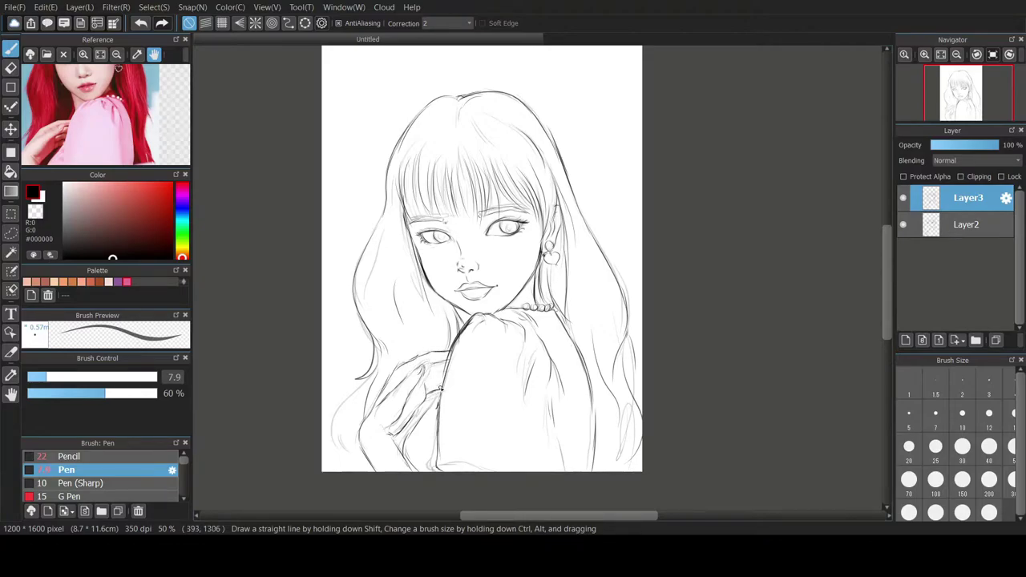
# - Redraw the short finger lines where the hand rests against the sleeve
pyautogui.hotkey('ctrl', 'z')
pyautogui.moveTo(435, 386); pyautogui.dragTo(443, 389)
pyautogui.hotkey('ctrl', 'z')
pyautogui.moveTo(434, 377); pyautogui.dragTo(449, 370)
pyautogui.press('e')
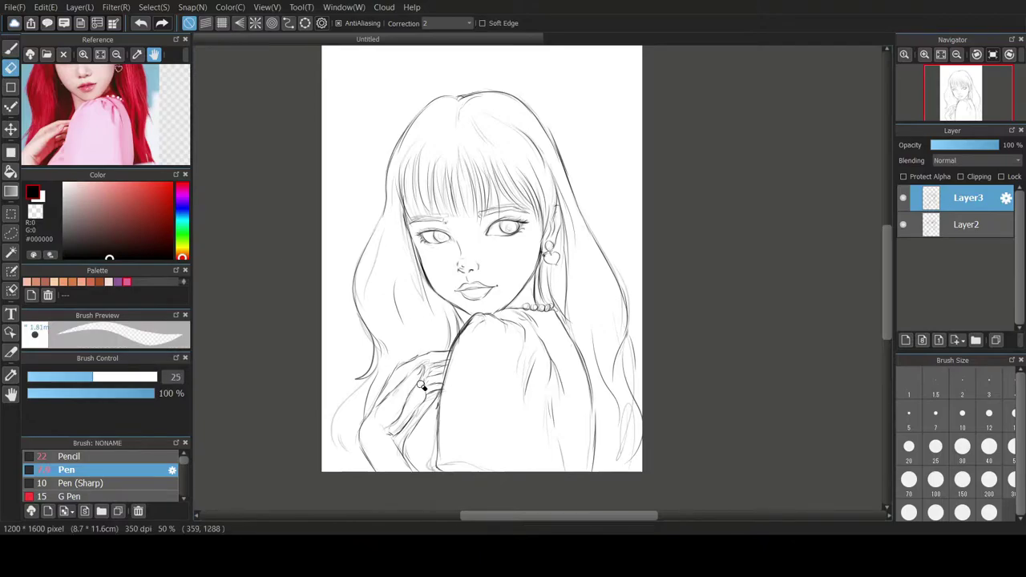
pyautogui.press('b')
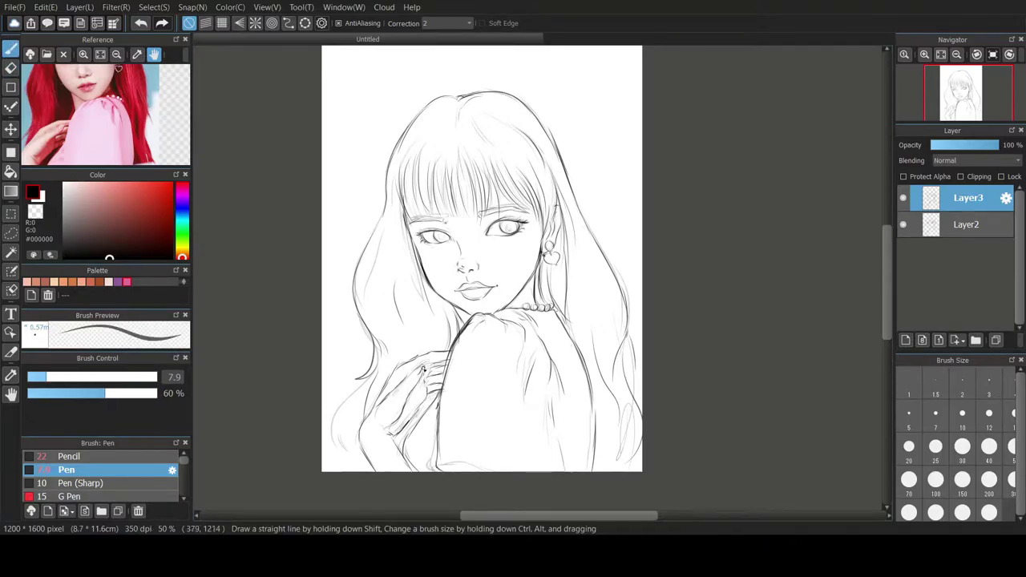
# - Erase the stray line between the fingers and rework the strokes on the back of the hand
pyautogui.click(11, 69)
pyautogui.moveTo(420, 383); pyautogui.dragTo(422, 366)
pyautogui.click(10, 50)
pyautogui.hotkey('ctrl', 'z')
pyautogui.hotkey('ctrl', 'z')
pyautogui.moveTo(375, 418); pyautogui.dragTo(383, 398)
pyautogui.hotkey('ctrl', 'z')
# - Delete the rough sketch layer Layer2 and touch up the hair strands on the remaining line art
pyautogui.scroll(-2, 465, 279)
pyautogui.click(967, 226)
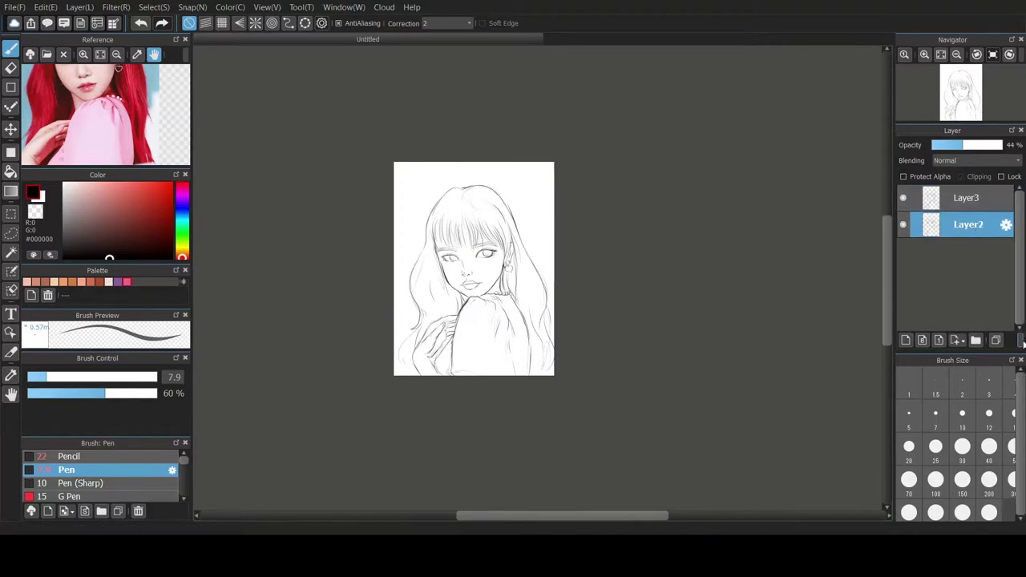
pyautogui.click(1022, 341)
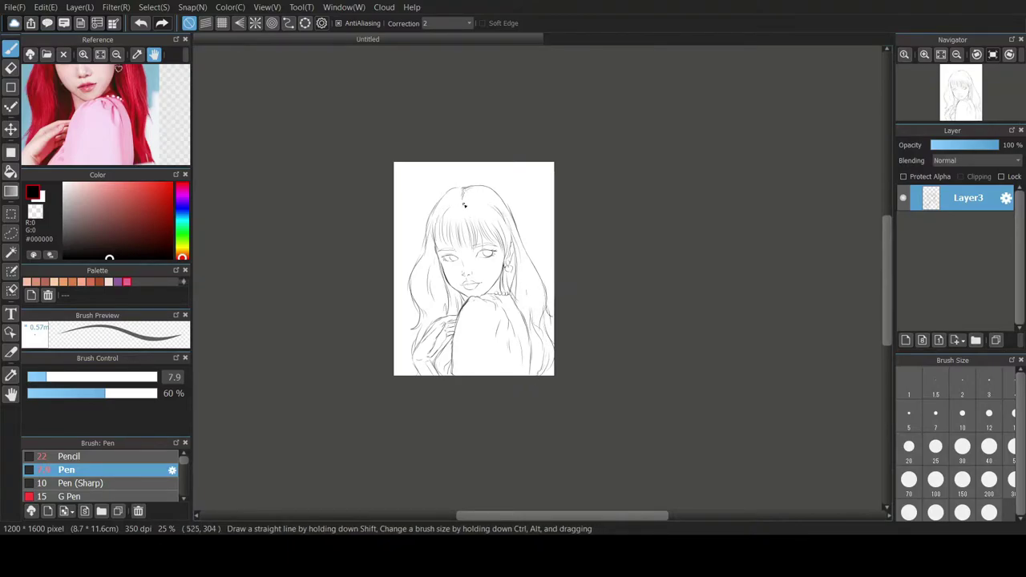
pyautogui.hotkey('ctrl', 'z')
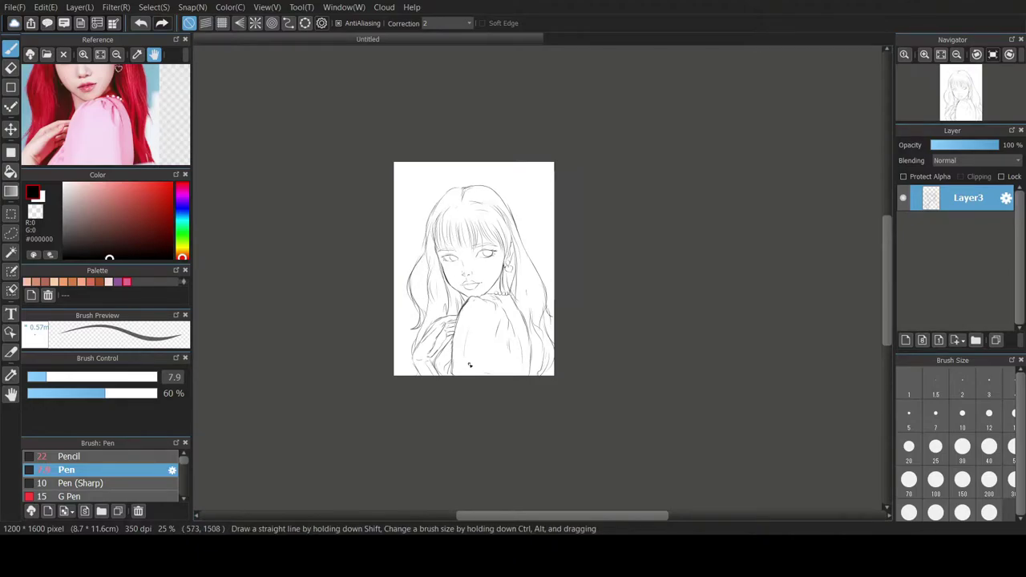
# - Set Layer3's opacity to 73% and reposition the reference photo to show the face
pyautogui.scroll(2, 474, 313)
pyautogui.click(958, 145)
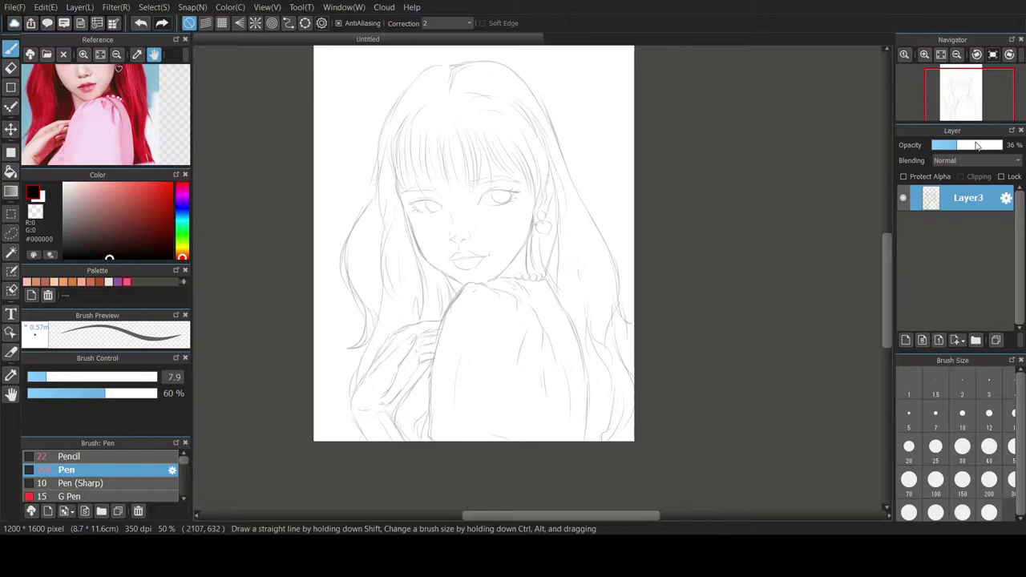
pyautogui.click(983, 145)
pyautogui.moveTo(89, 112); pyautogui.dragTo(91, 165)
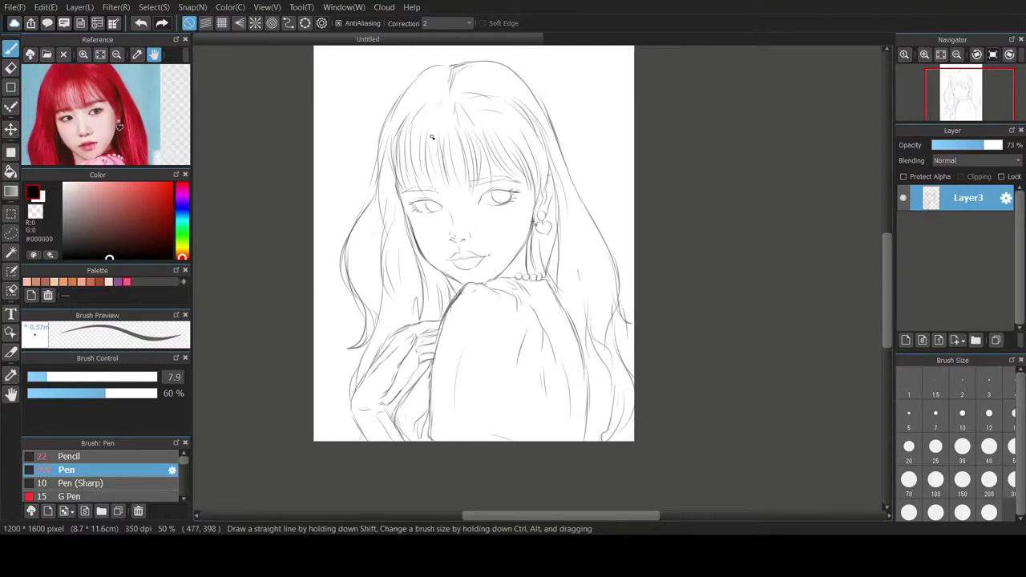
# - Redraw the fringe strands over the forehead with thin pen strokes, undoing the misplaced ones
pyautogui.hotkey('ctrl', 'z')
pyautogui.moveTo(456, 125)
pyautogui.mouseDown()
pyautogui.moveTo(425, 136)
pyautogui.moveTo(439, 156)
pyautogui.mouseUp()
pyautogui.hotkey('ctrl', 'z')
pyautogui.moveTo(416, 121); pyautogui.dragTo(412, 166)
pyautogui.moveTo(417, 122); pyautogui.dragTo(428, 192)
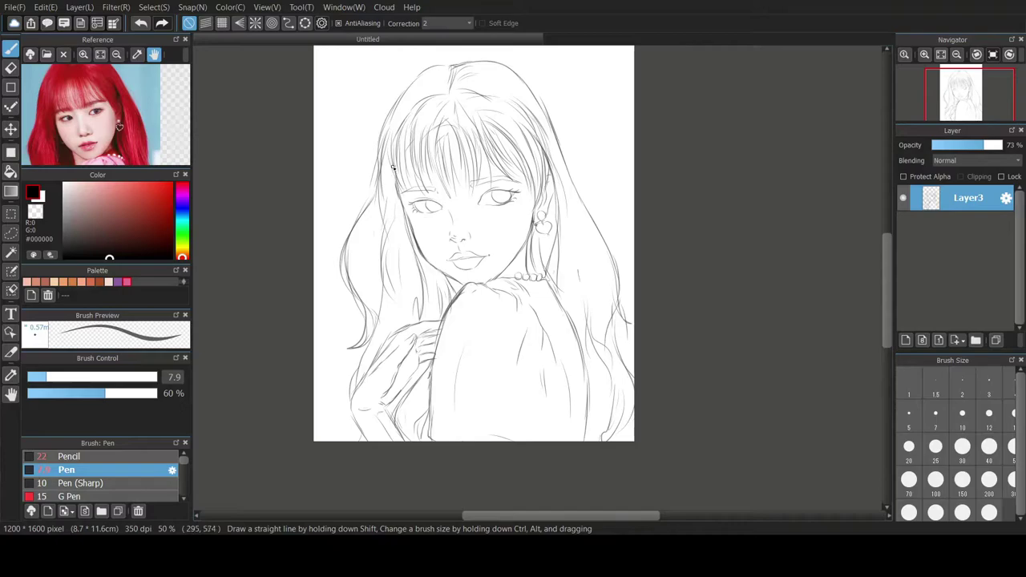
# - Add long flowing strands to the hair falling on both sides of the face
pyautogui.moveTo(377, 204); pyautogui.dragTo(357, 266)
pyautogui.moveTo(376, 227); pyautogui.dragTo(365, 276)
pyautogui.moveTo(382, 204); pyautogui.dragTo(371, 281)
pyautogui.moveTo(412, 241); pyautogui.dragTo(434, 314)
pyautogui.moveTo(555, 226); pyautogui.dragTo(551, 294)
pyautogui.moveTo(568, 217); pyautogui.dragTo(578, 268)
pyautogui.moveTo(607, 347); pyautogui.dragTo(588, 443)
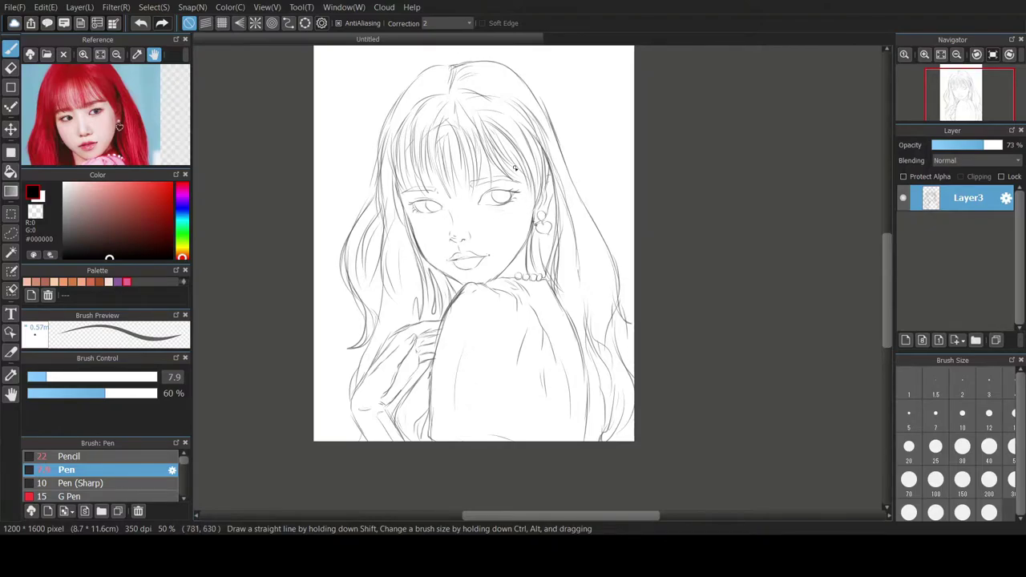
pyautogui.hotkey('ctrl', 'z')
pyautogui.moveTo(396, 176); pyautogui.dragTo(410, 298)
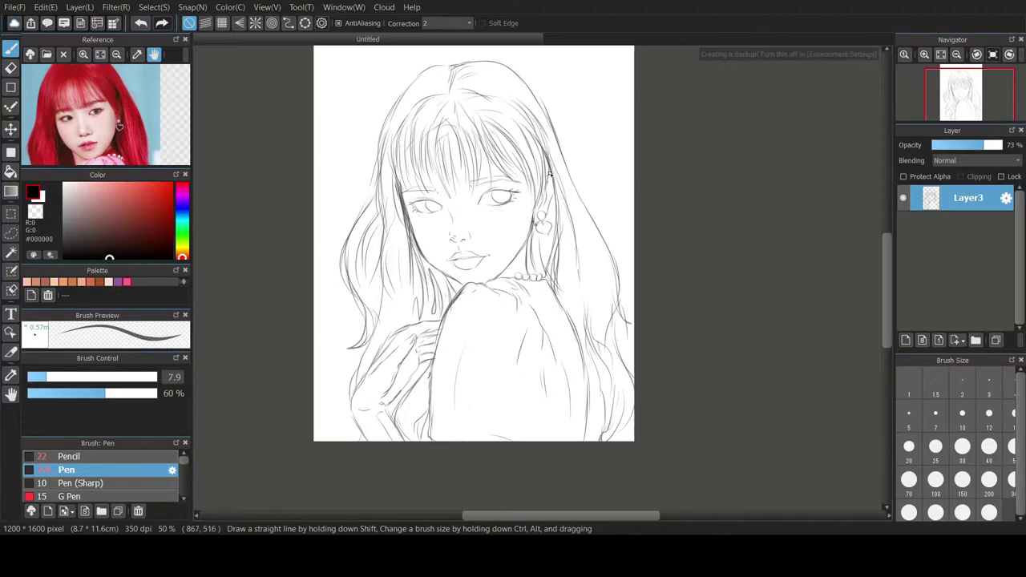
# - Reinforce the outline of the hair around the crown and along both outer edges down to the wavy ends
pyautogui.moveTo(447, 67); pyautogui.dragTo(383, 173)
pyautogui.moveTo(451, 63); pyautogui.dragTo(490, 61)
pyautogui.moveTo(467, 62); pyautogui.dragTo(539, 102)
pyautogui.moveTo(507, 68); pyautogui.dragTo(554, 130)
pyautogui.moveTo(564, 176); pyautogui.dragTo(603, 361)
pyautogui.moveTo(586, 235); pyautogui.dragTo(602, 308)
pyautogui.moveTo(610, 290); pyautogui.dragTo(633, 326)
pyautogui.moveTo(366, 323); pyautogui.dragTo(325, 352)
pyautogui.moveTo(342, 262); pyautogui.dragTo(375, 308)
# - Lower the line art Layer3 to 56% opacity and add a new layer beneath it
pyautogui.moveTo(980, 146); pyautogui.dragTo(971, 147)
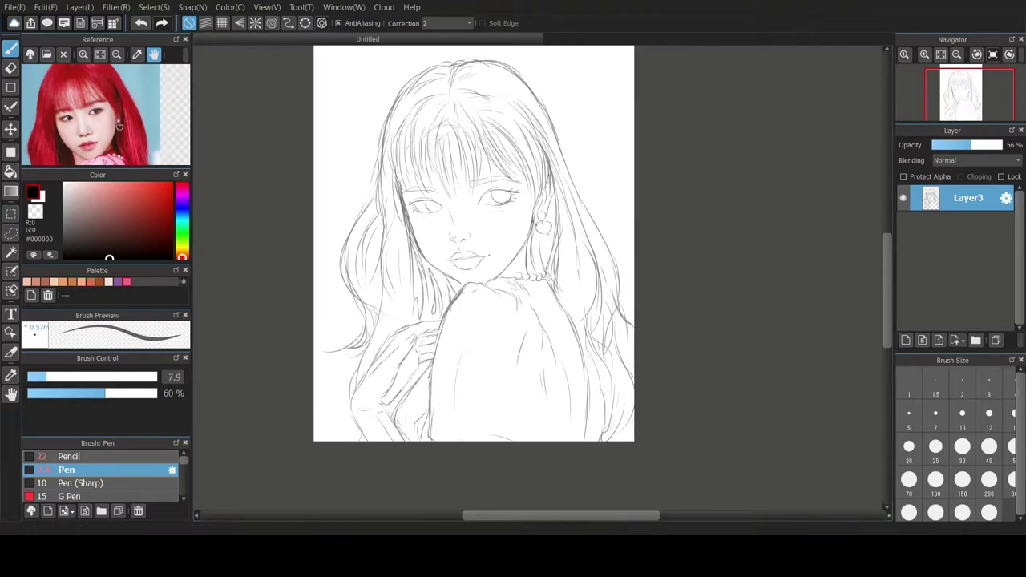
pyautogui.moveTo(465, 303); pyautogui.dragTo(477, 340)
pyautogui.scroll(1, 478, 341)
pyautogui.scroll(-1, 478, 341)
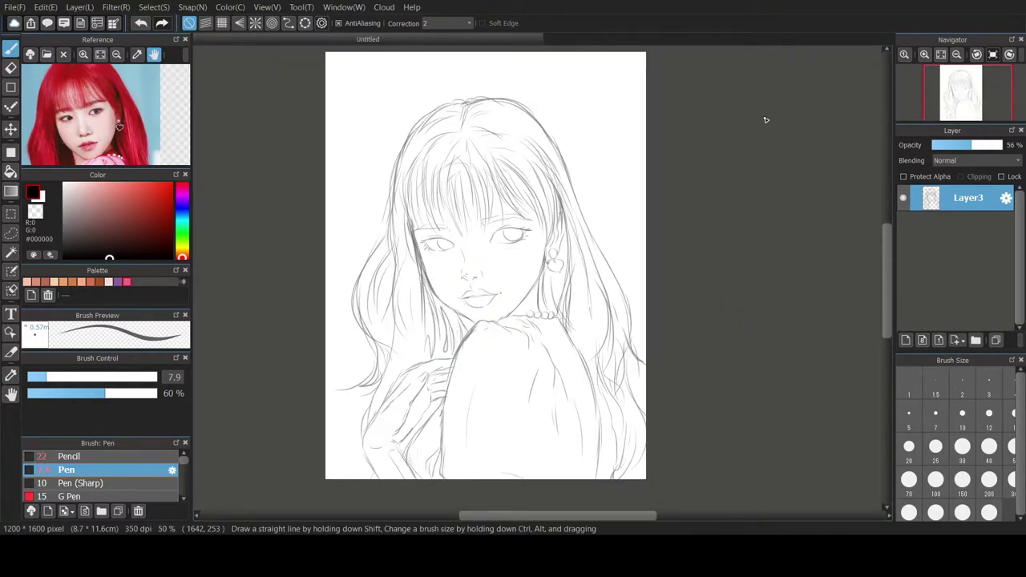
pyautogui.click(907, 341)
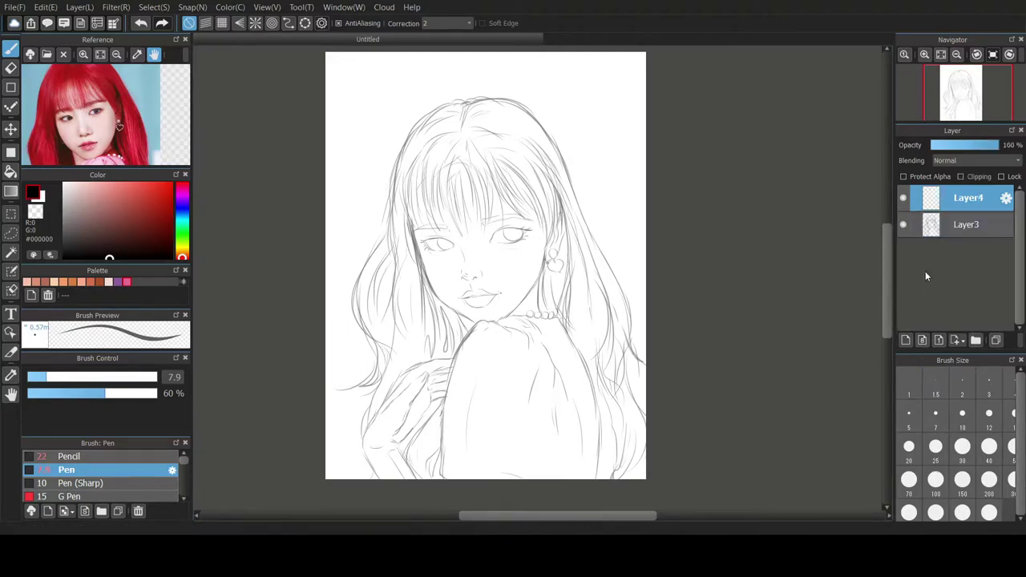
pyautogui.moveTo(959, 198); pyautogui.dragTo(958, 230)
# - Cover the whole canvas on Layer4 with dark brown #502E25 using the Watercolor (Wet) brush at size 215 and 80% opacity
pyautogui.moveTo(183, 462); pyautogui.dragTo(183, 473)
pyautogui.click(157, 496)
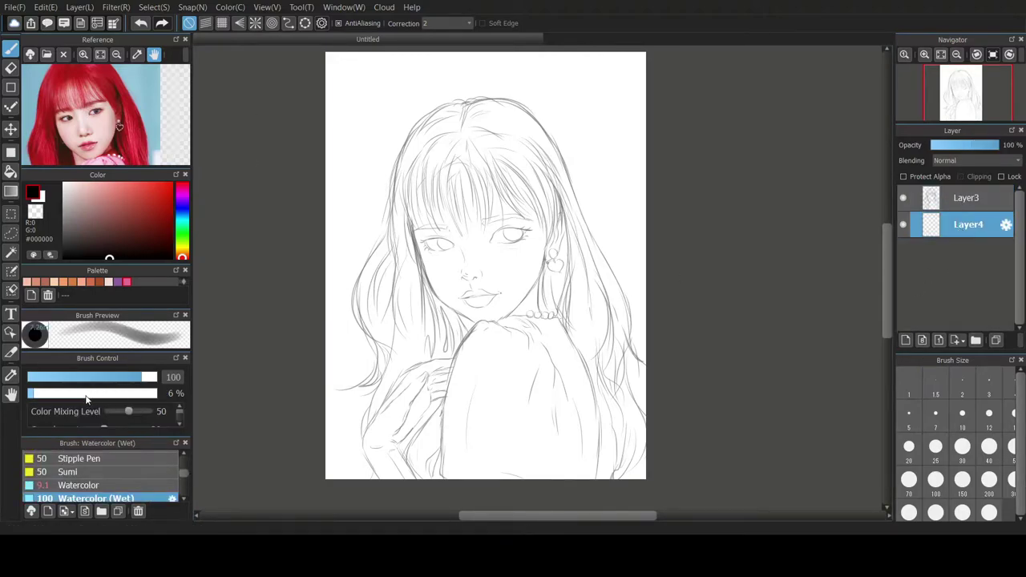
pyautogui.click(132, 394)
pyautogui.click(156, 377)
pyautogui.click(46, 282)
pyautogui.moveTo(94, 255); pyautogui.dragTo(144, 243)
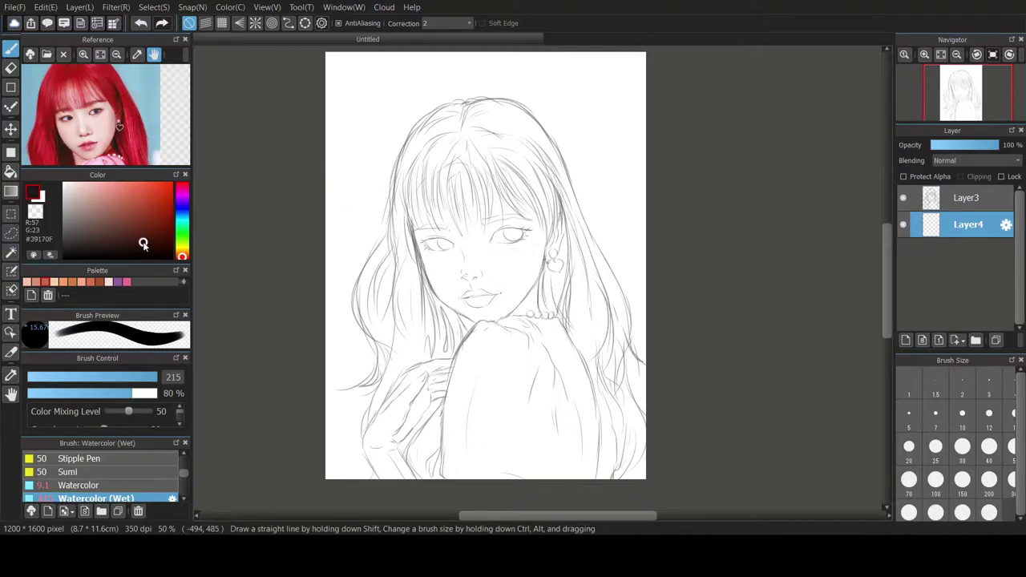
pyautogui.moveTo(405, 89)
pyautogui.mouseDown()
pyautogui.moveTo(337, 245)
pyautogui.moveTo(419, 420)
pyautogui.mouseUp()
pyautogui.hotkey('ctrl', 'z')
pyautogui.click(123, 234)
pyautogui.moveTo(497, 96)
pyautogui.mouseDown()
pyautogui.moveTo(469, 468)
pyautogui.moveTo(572, 394)
pyautogui.moveTo(280, 385)
pyautogui.moveTo(609, 64)
pyautogui.moveTo(408, 498)
pyautogui.moveTo(556, 491)
pyautogui.mouseUp()
# - Erase the outer hair strokes beside the ear-side of the head on Layer3
pyautogui.click(11, 69)
pyautogui.click(966, 198)
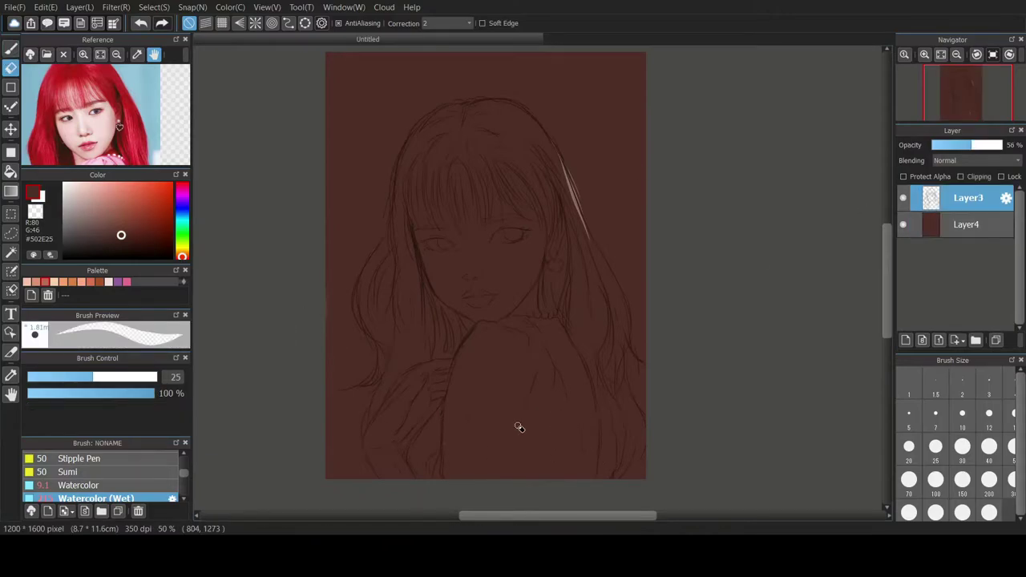
pyautogui.moveTo(562, 171); pyautogui.dragTo(561, 156)
# - Redraw the erased hair outline in near-black with the Pencil at size 22 and 53% opacity
pyautogui.click(70, 258)
pyautogui.scroll(5, 129, 483)
pyautogui.click(129, 471)
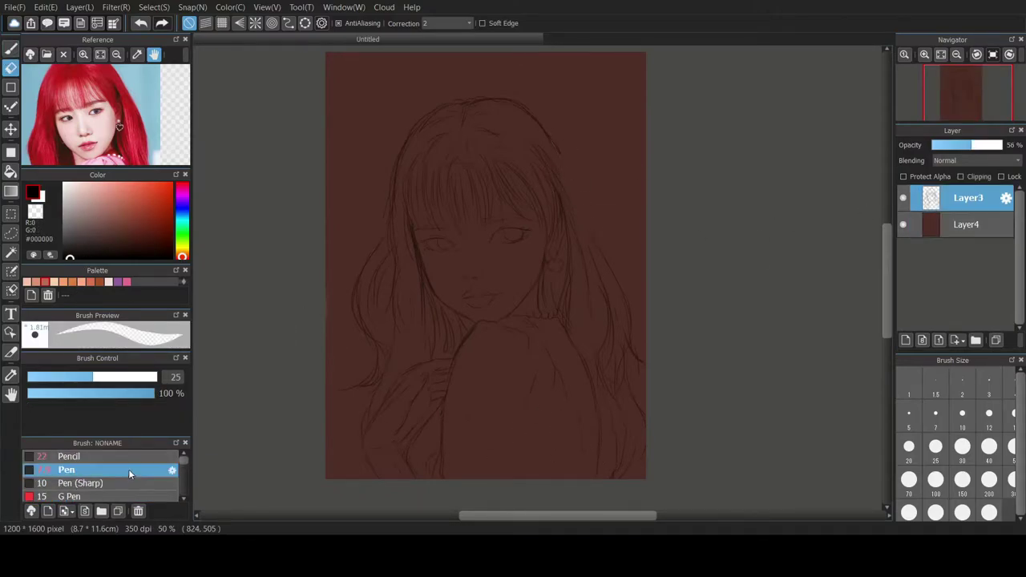
pyautogui.click(131, 456)
pyautogui.click(11, 47)
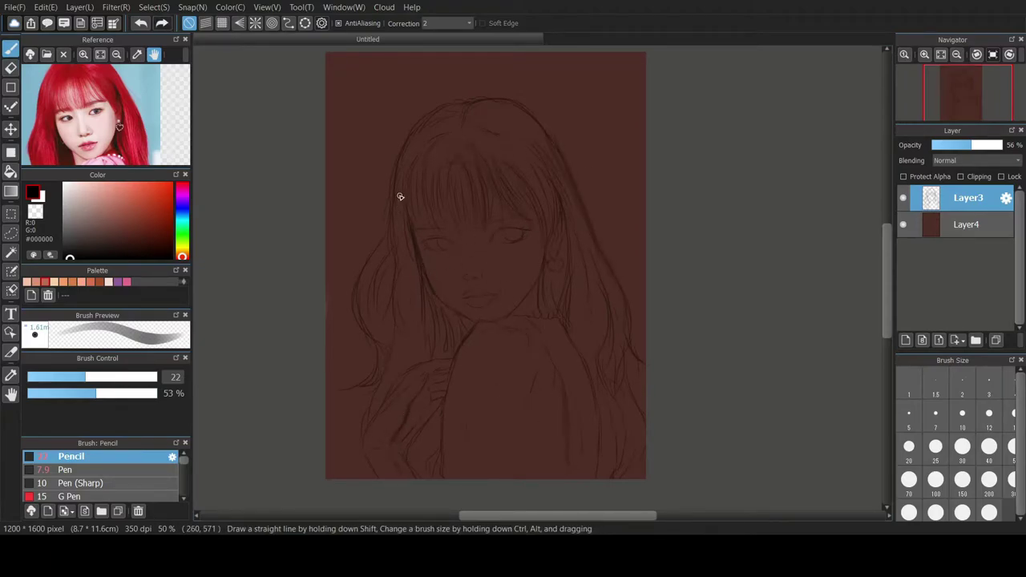
# - Add a layer above Layer4 and start tinting the face in #BB6E5A with the Pencil at size 69 and 10% opacity
pyautogui.click(973, 227)
pyautogui.click(906, 340)
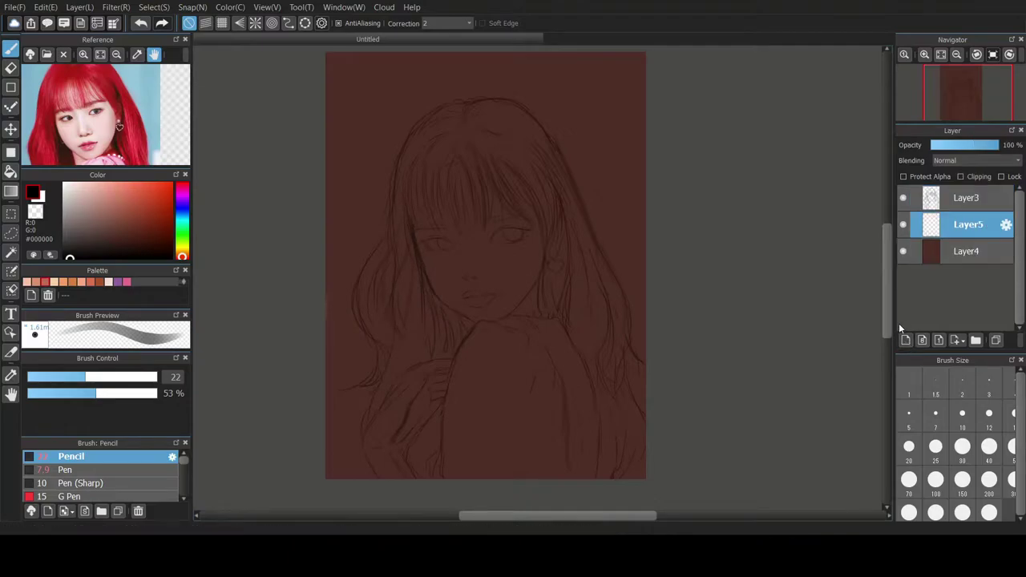
pyautogui.click(44, 283)
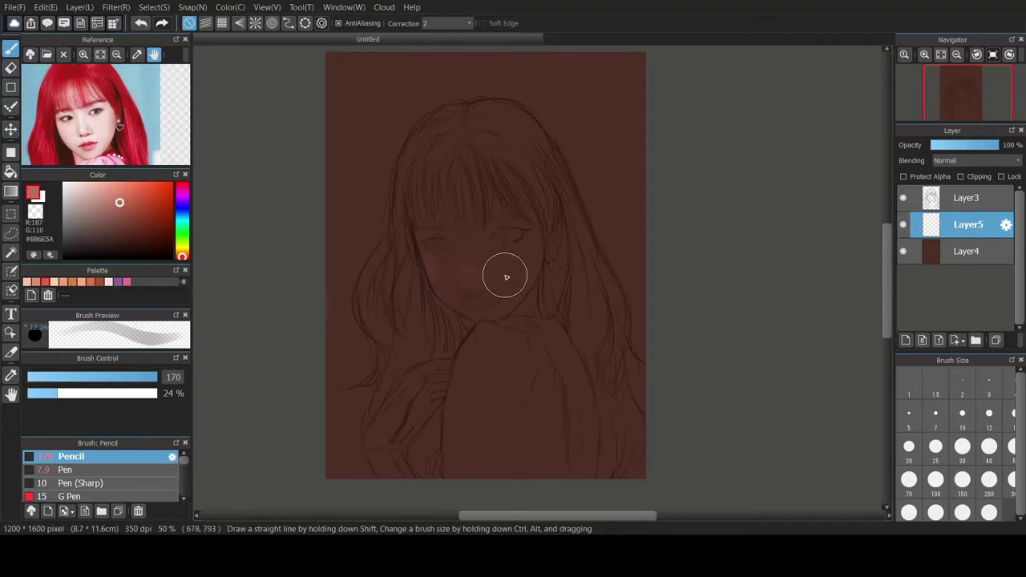
pyautogui.click(132, 380)
pyautogui.click(39, 393)
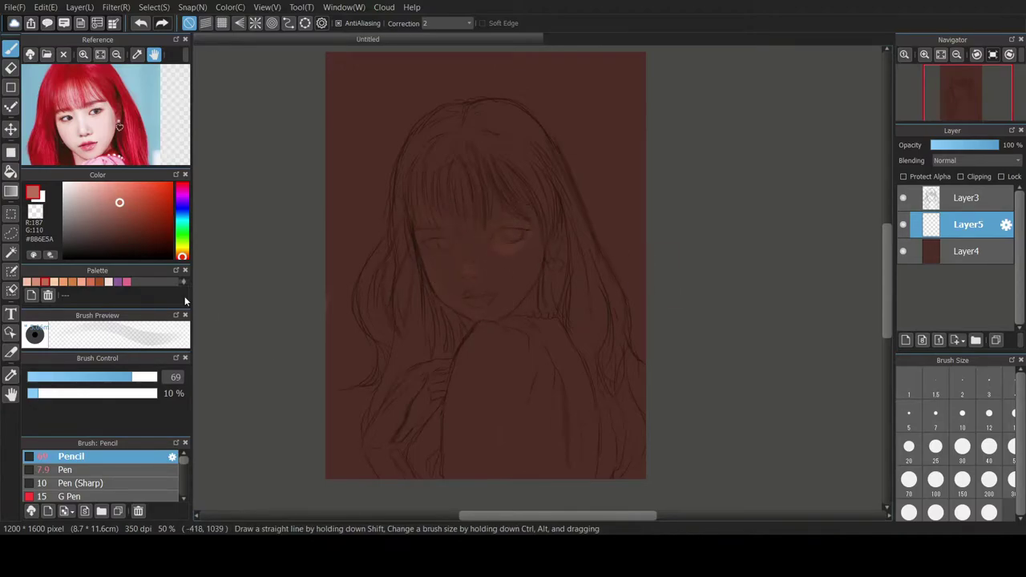
# - Shade the nose, cheeks and chin with soft skin-tone Pencil strokes at size 100, undoing the unwanted ones
pyautogui.click(155, 376)
pyautogui.hotkey('ctrl', 'z')
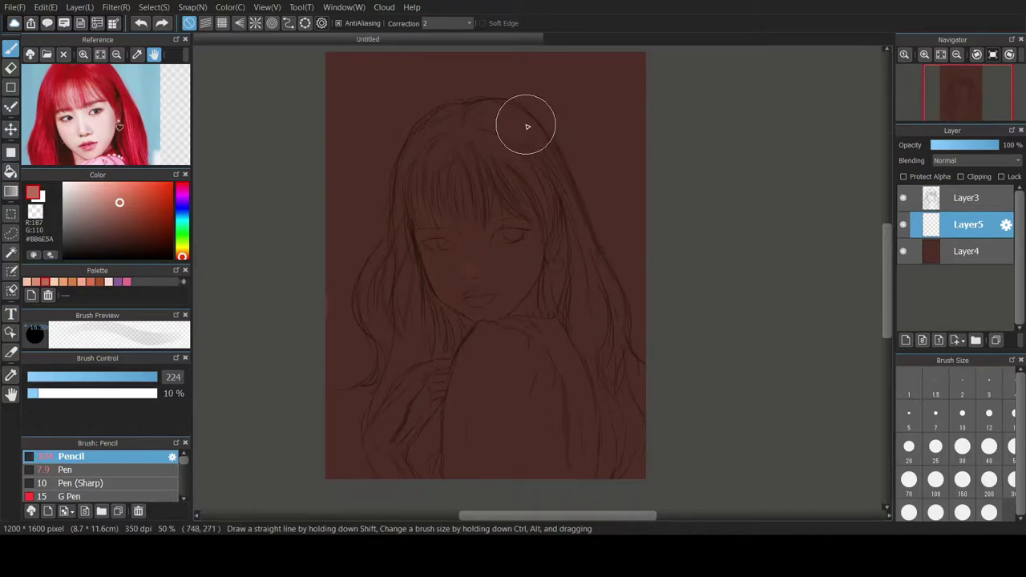
pyautogui.click(962, 449)
pyautogui.click(936, 481)
pyautogui.moveTo(467, 268); pyautogui.dragTo(481, 252)
pyautogui.hotkey('ctrl', 'z')
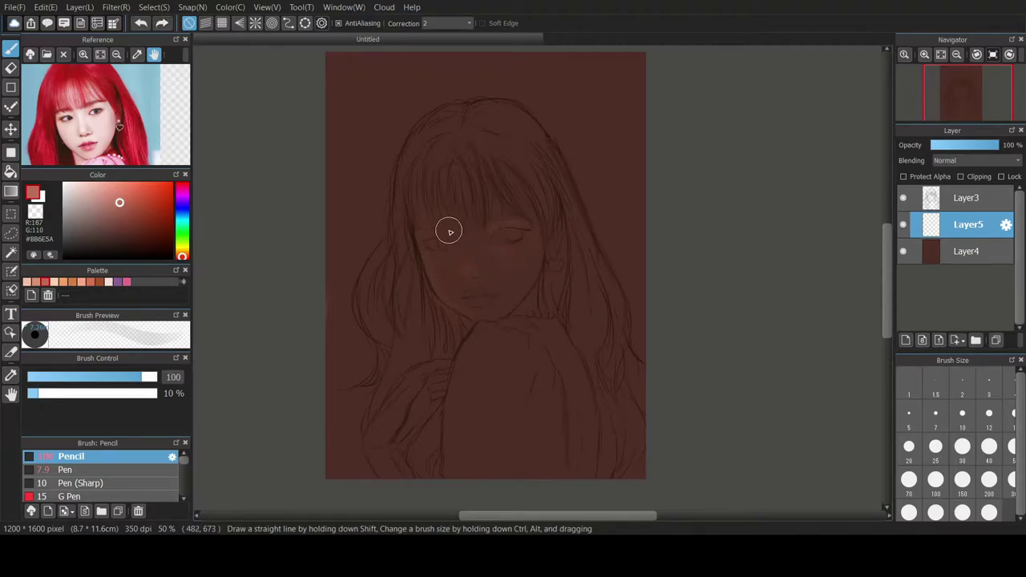
pyautogui.moveTo(498, 313)
pyautogui.mouseDown()
pyautogui.moveTo(470, 311)
pyautogui.moveTo(523, 299)
pyautogui.moveTo(459, 293)
pyautogui.mouseUp()
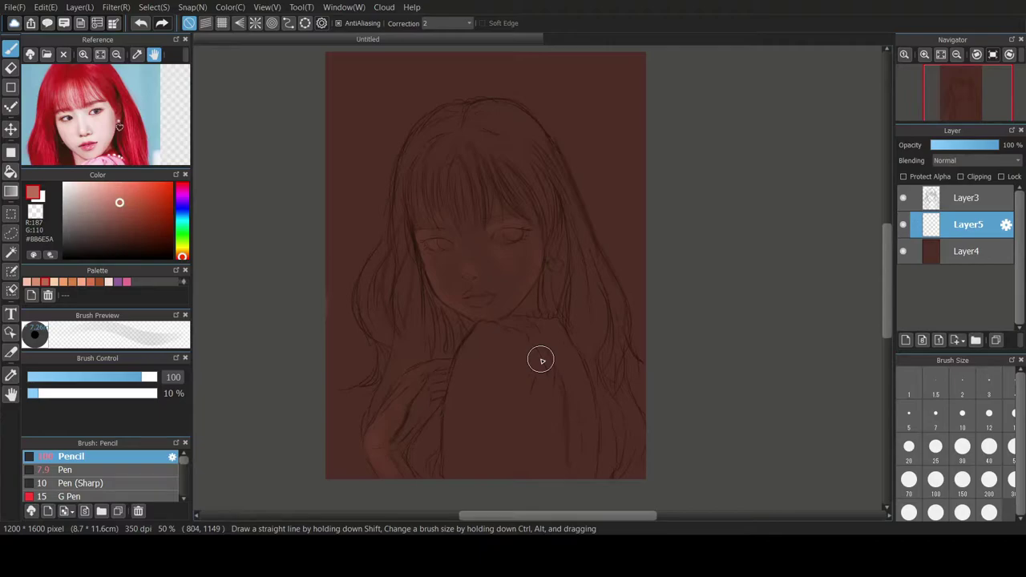
# - Tint the forehead under the fringe with the Pencil at size 200 and sample the resulting skin shade
pyautogui.click(989, 479)
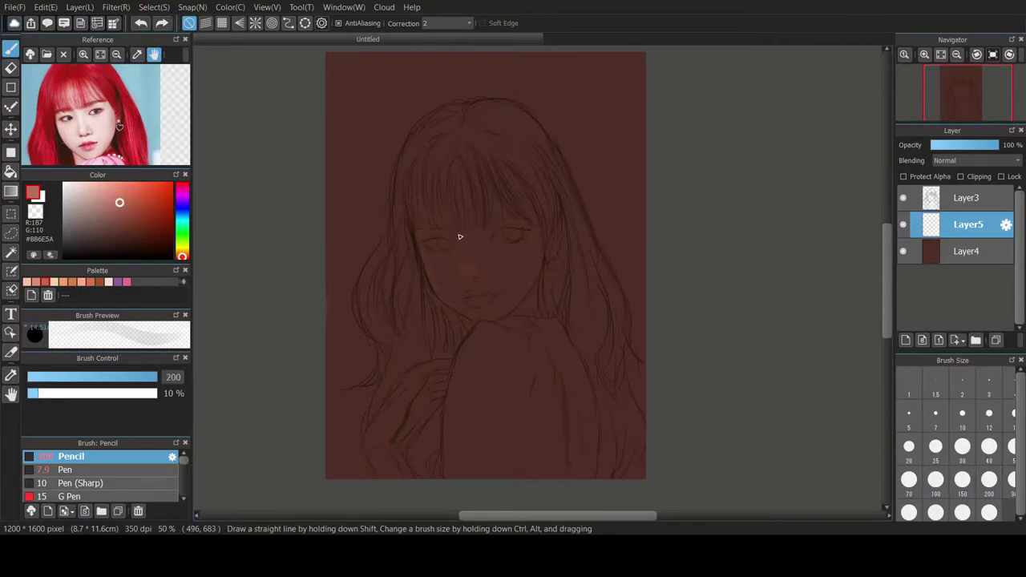
pyautogui.moveTo(451, 190); pyautogui.dragTo(490, 208)
pyautogui.moveTo(435, 237)
pyautogui.mouseDown()
pyautogui.moveTo(442, 200)
pyautogui.moveTo(462, 238)
pyautogui.moveTo(477, 224)
pyautogui.moveTo(468, 276)
pyautogui.moveTo(428, 202)
pyautogui.mouseUp()
pyautogui.rightClick(429, 199)
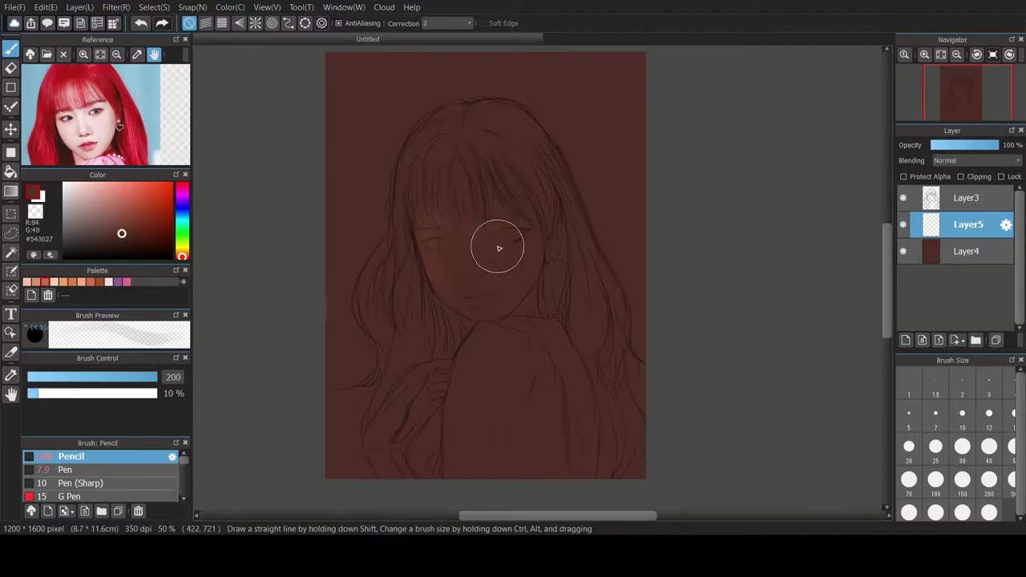
# - Build up the base skin tone across the face in #BB6E5A with the Pencil at size 200 and 10% opacity
pyautogui.click(42, 283)
pyautogui.click(33, 393)
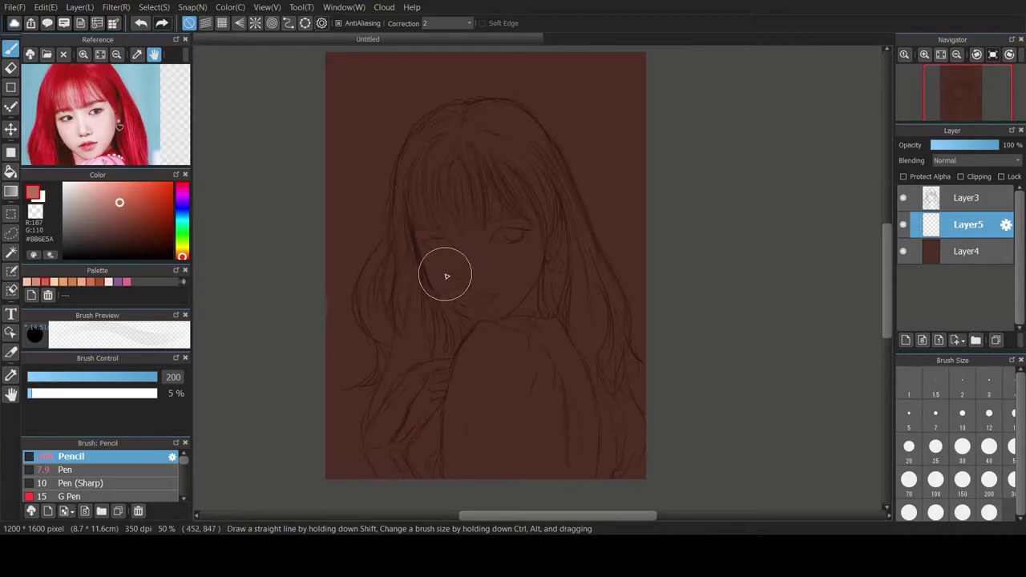
pyautogui.click(53, 393)
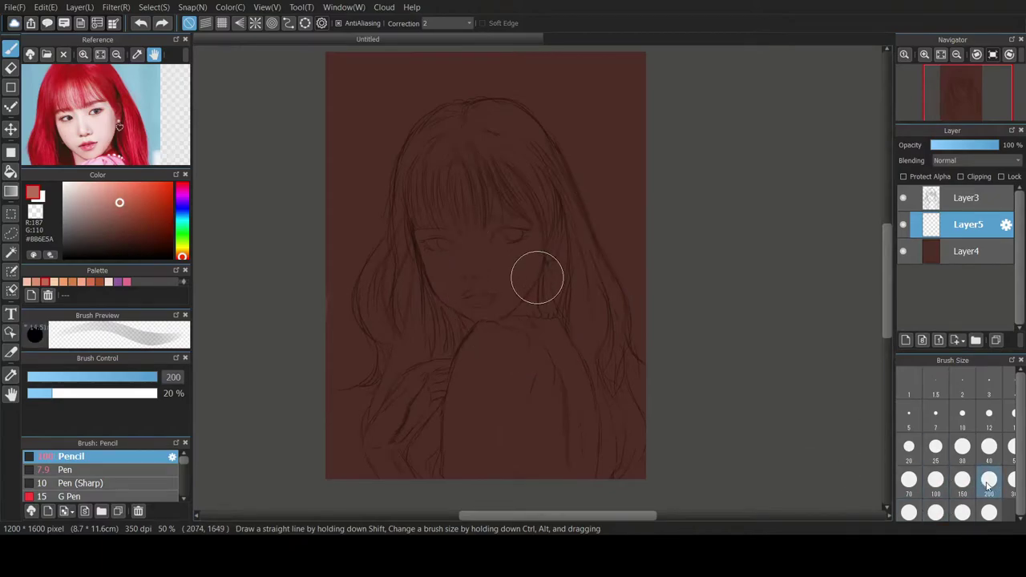
pyautogui.click(38, 393)
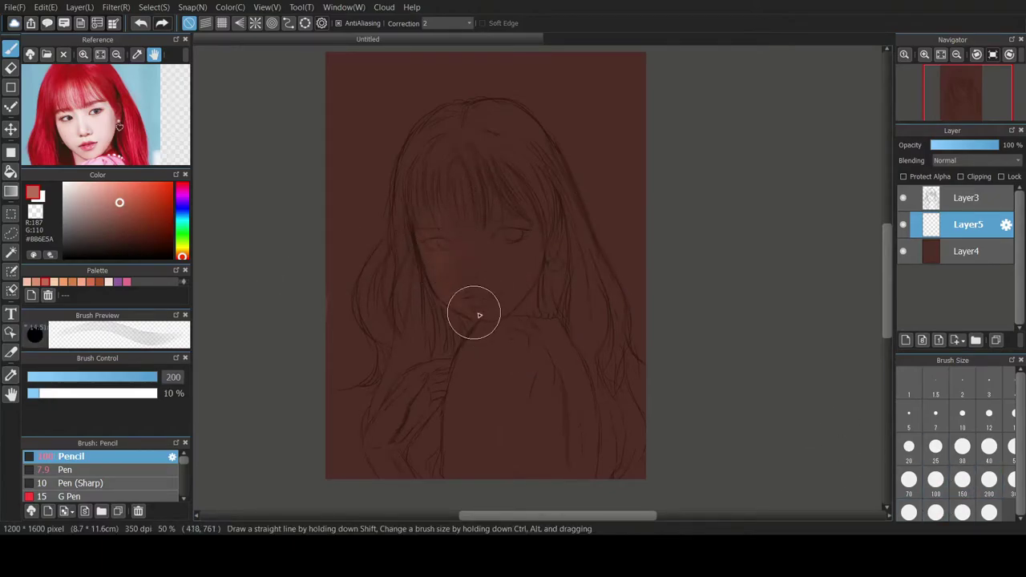
pyautogui.moveTo(530, 220); pyautogui.dragTo(523, 190)
pyautogui.press(']')
pyautogui.press(']')
pyautogui.press(']')
pyautogui.moveTo(438, 206); pyautogui.dragTo(536, 278)
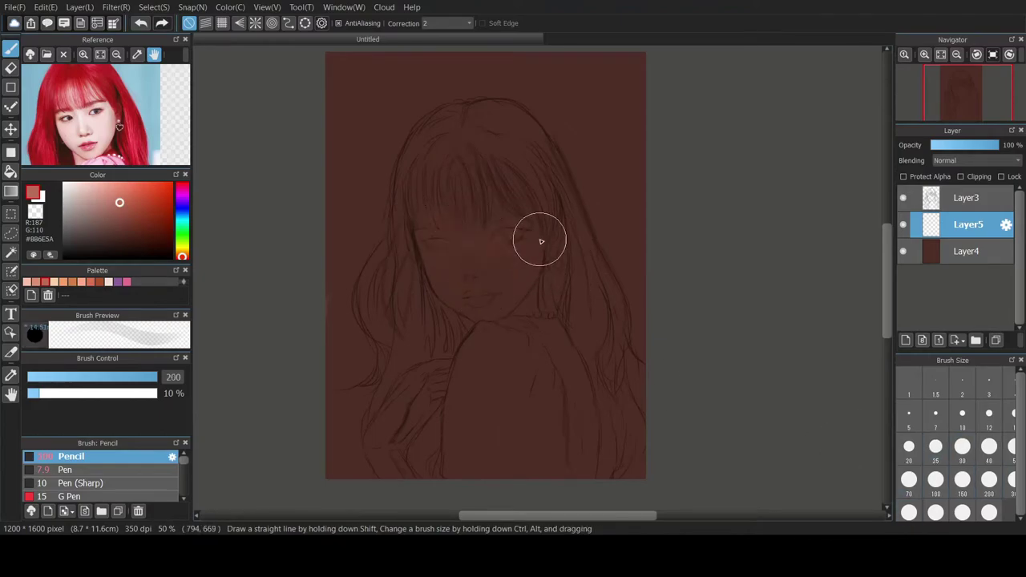
# - Tint the back of the hand with the Pencil at size 100 and 6% opacity, and sample the skin shade between the eyes
pyautogui.click(35, 393)
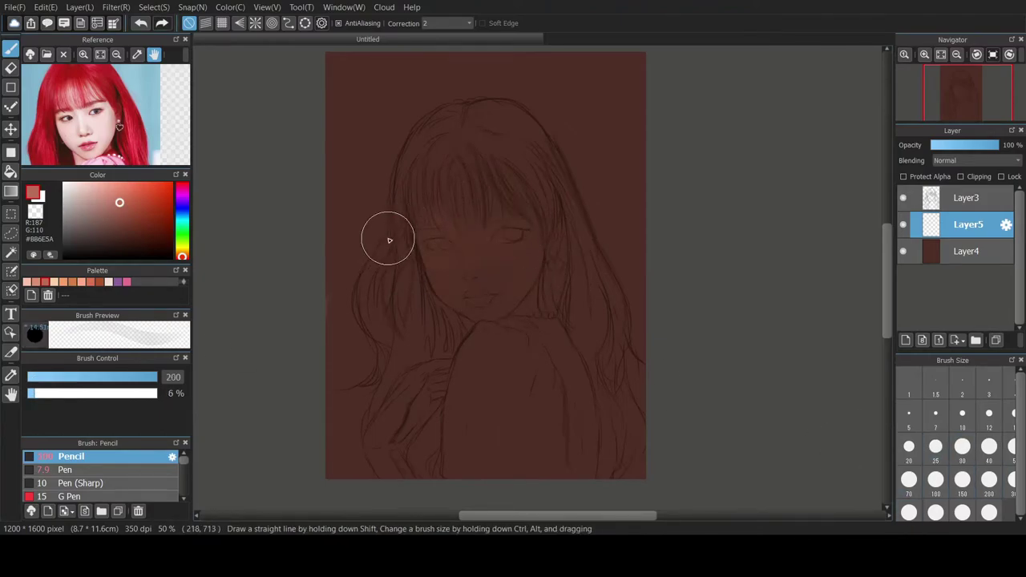
pyautogui.click(936, 486)
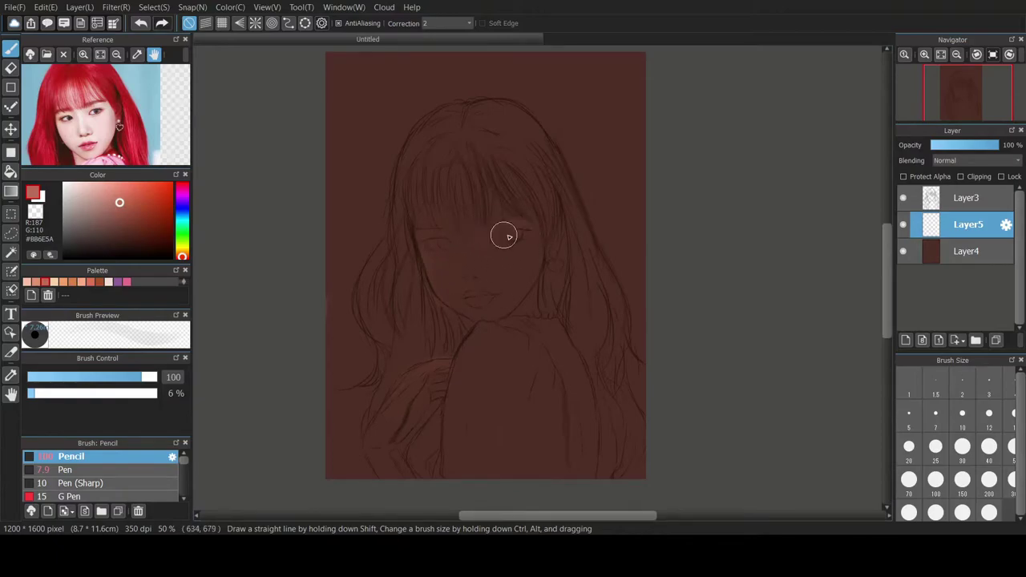
pyautogui.keyDown('alt'); pyautogui.click(469, 227); pyautogui.keyUp('alt')
# - Blend the brow and nose bridge area with skin shades sampled from the face, using the Pencil at size 200
pyautogui.click(965, 481)
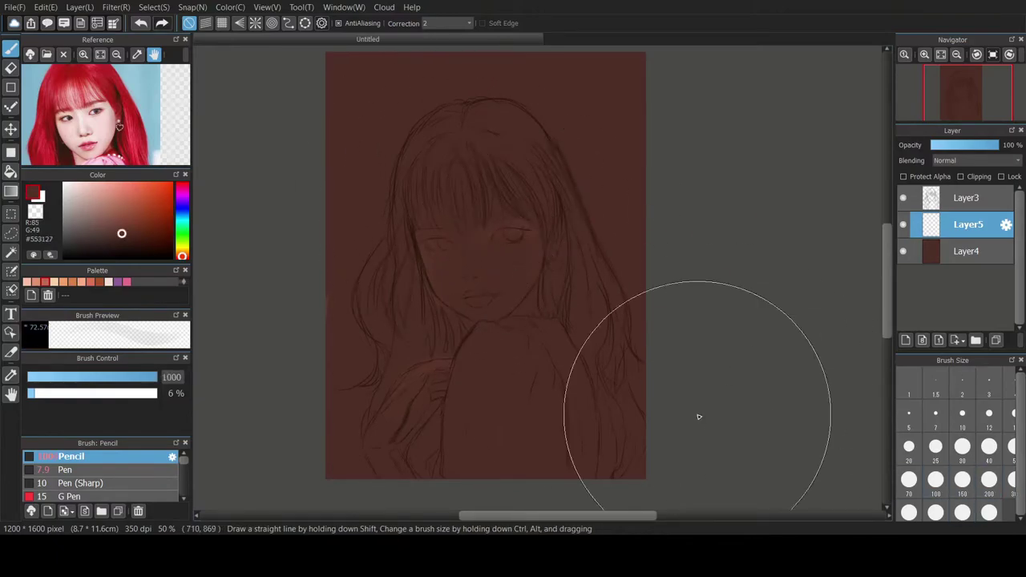
pyautogui.click(988, 481)
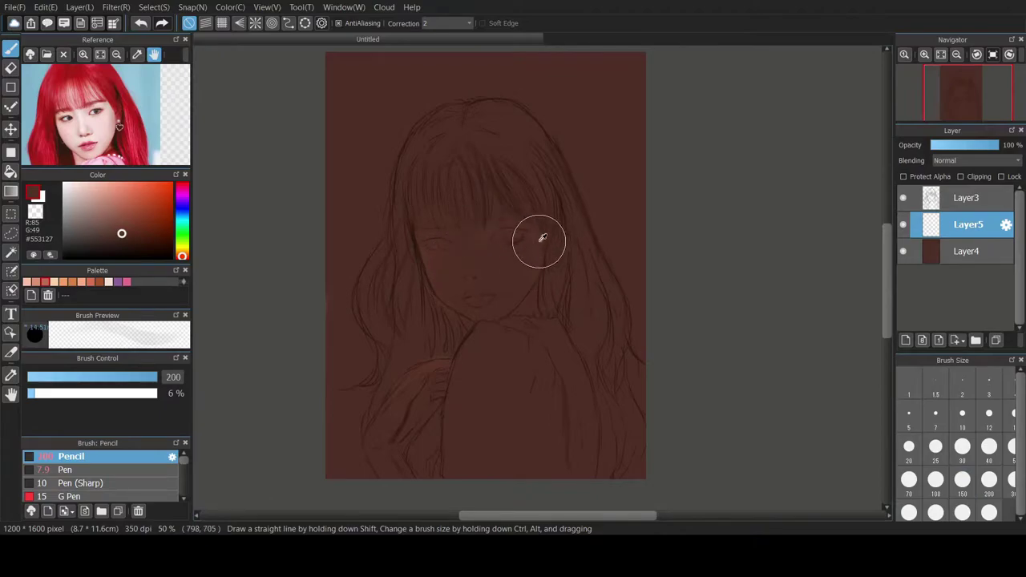
pyautogui.keyDown('alt'); pyautogui.click(464, 224); pyautogui.keyUp('alt')
pyautogui.moveTo(464, 224)
pyautogui.mouseDown()
pyautogui.moveTo(515, 233)
pyautogui.moveTo(421, 223)
pyautogui.moveTo(498, 210)
pyautogui.moveTo(459, 223)
pyautogui.moveTo(457, 214)
pyautogui.moveTo(469, 239)
pyautogui.mouseUp()
pyautogui.keyDown('alt'); pyautogui.click(474, 231); pyautogui.keyUp('alt')
pyautogui.keyDown('alt'); pyautogui.click(538, 235); pyautogui.keyUp('alt')
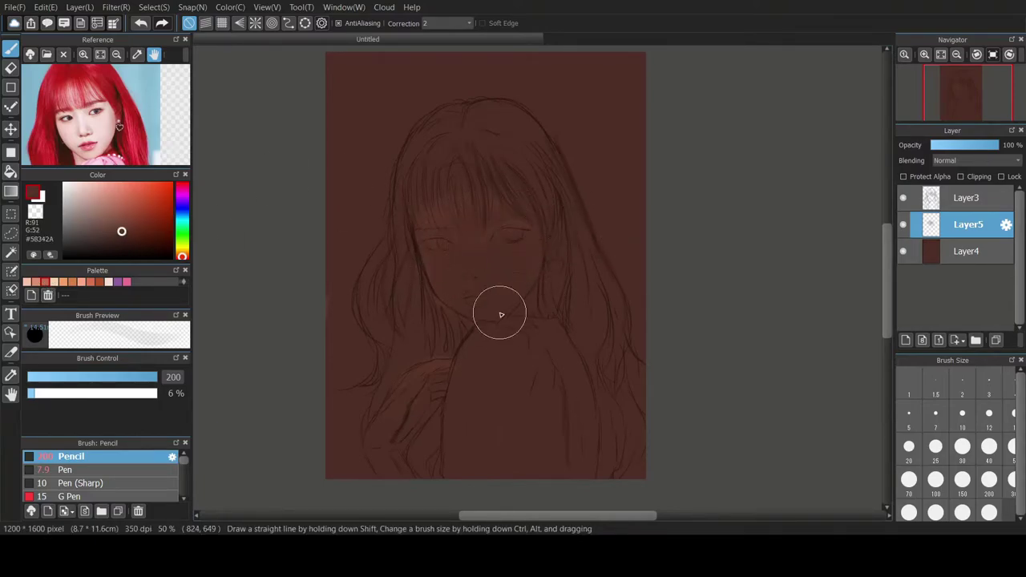
# - Strengthen the skin tone on the face and forearm in #BB6E5A with the Pencil at size 150 and 10% opacity
pyautogui.click(961, 481)
pyautogui.click(45, 282)
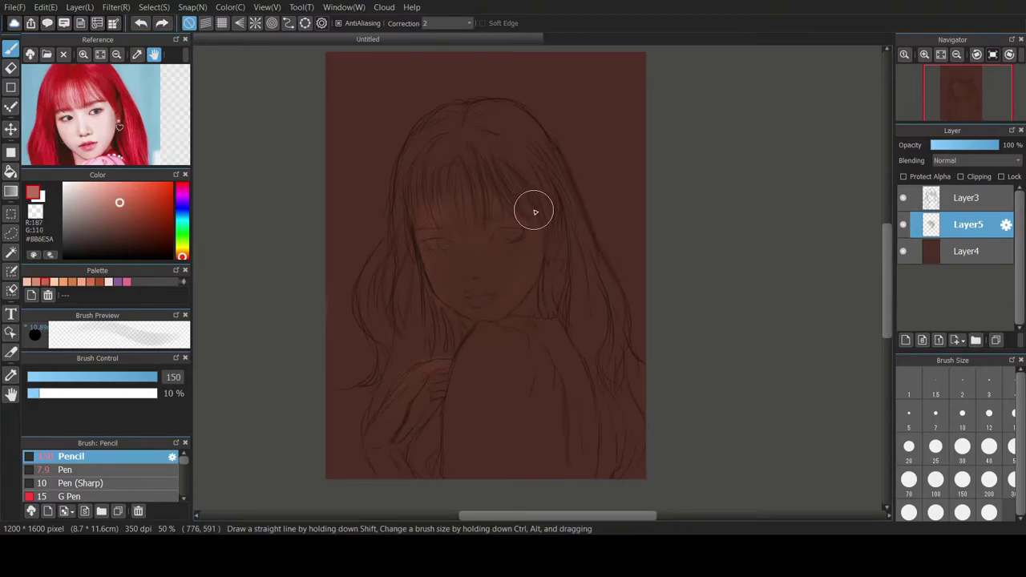
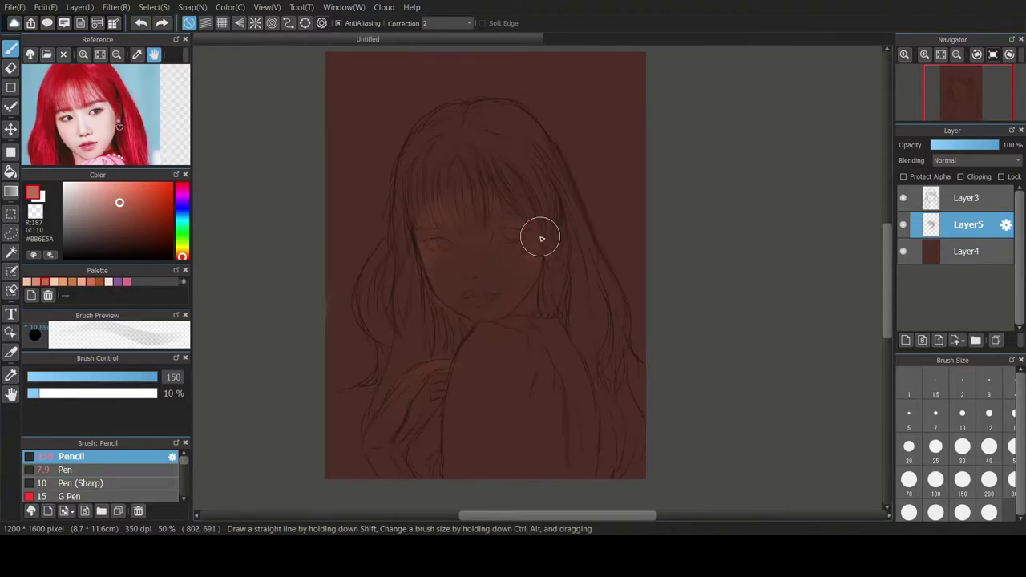
pyautogui.rightClick(453, 253)
pyautogui.click(54, 281)
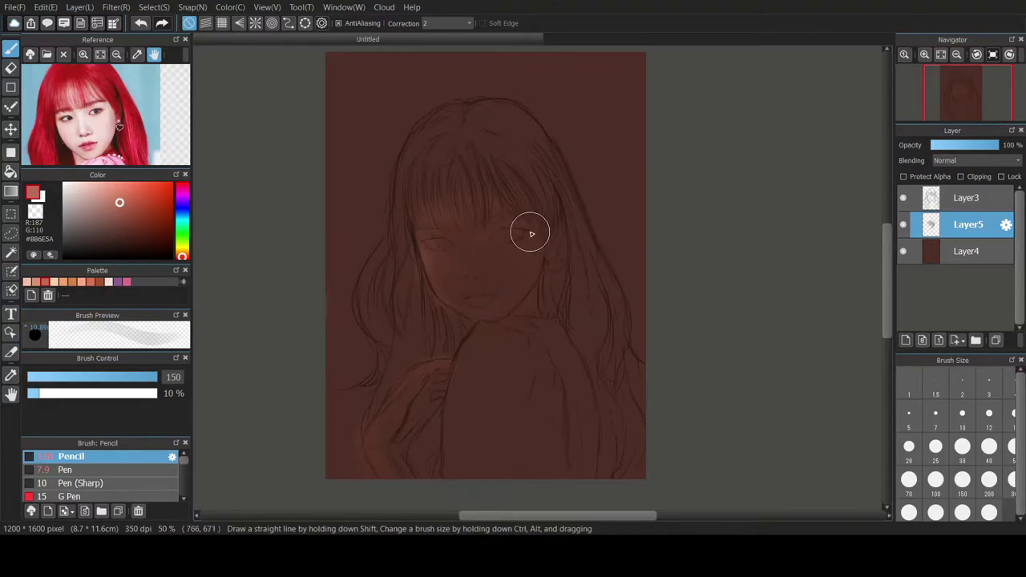
# - Lighten the far cheek, switching from peach #F6A16A to the pinker tone #DE9173
pyautogui.click(70, 282)
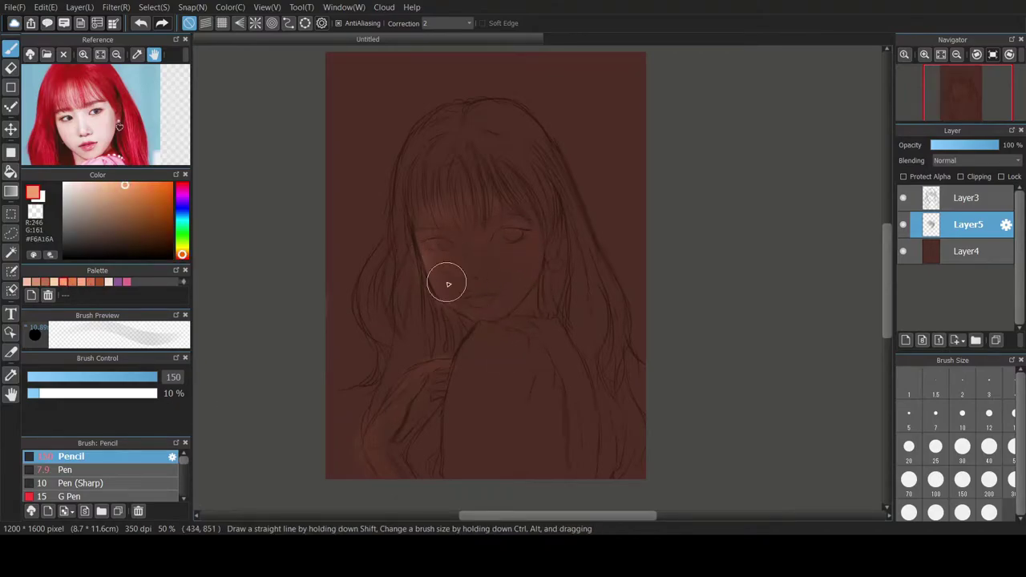
pyautogui.click(45, 281)
pyautogui.click(36, 281)
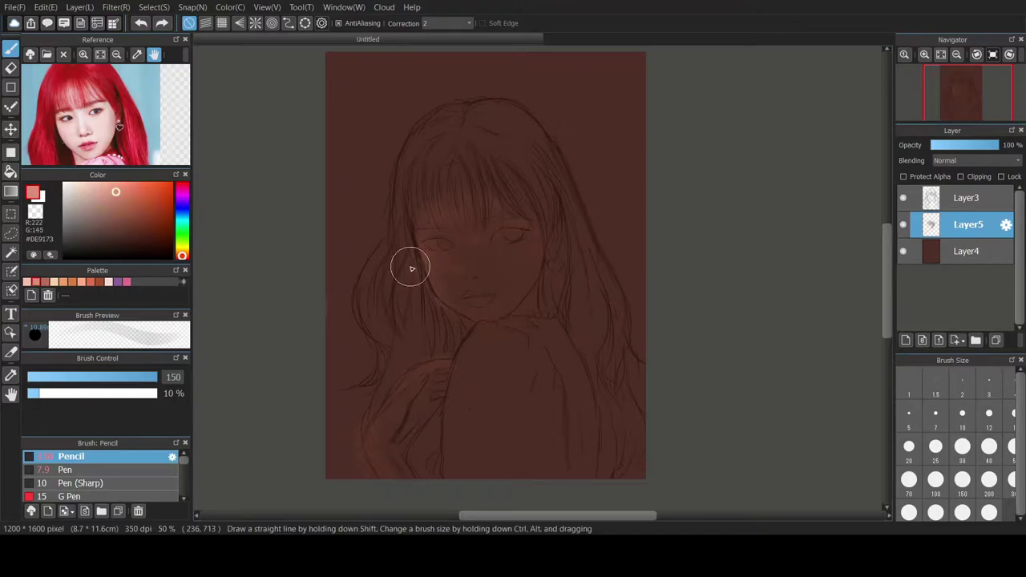
# - Brighten the nose bridge in #DE9173 with the Pencil at size 100 and sample a darker skin shade from the cheek
pyautogui.click(936, 447)
pyautogui.keyDown('ctrl'); pyautogui.keyDown('alt'); pyautogui.moveTo(463, 218); pyautogui.dragTo(536, 239); pyautogui.keyUp('alt'); pyautogui.keyUp('ctrl')
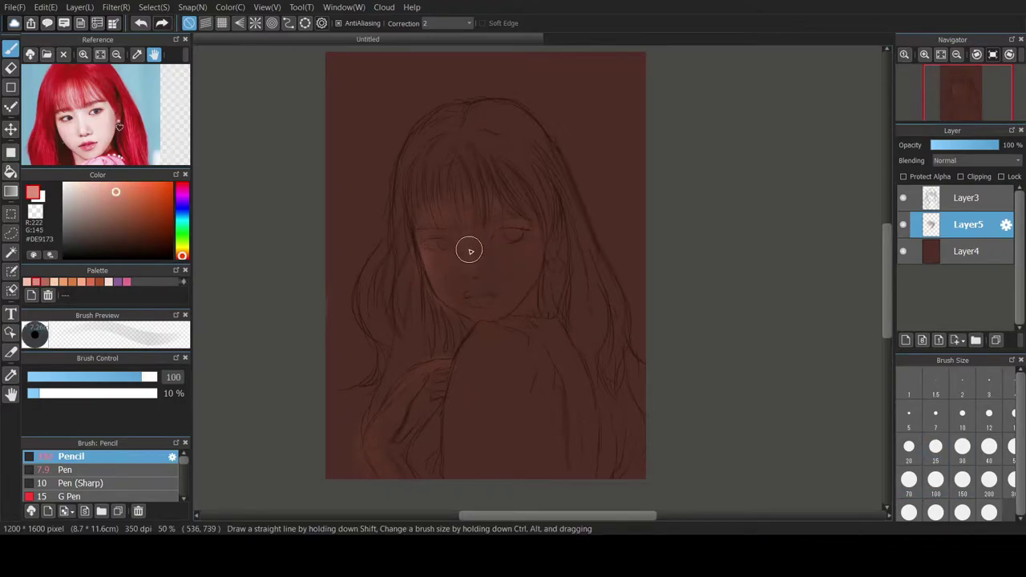
pyautogui.keyDown('alt'); pyautogui.click(440, 256); pyautogui.keyUp('alt')
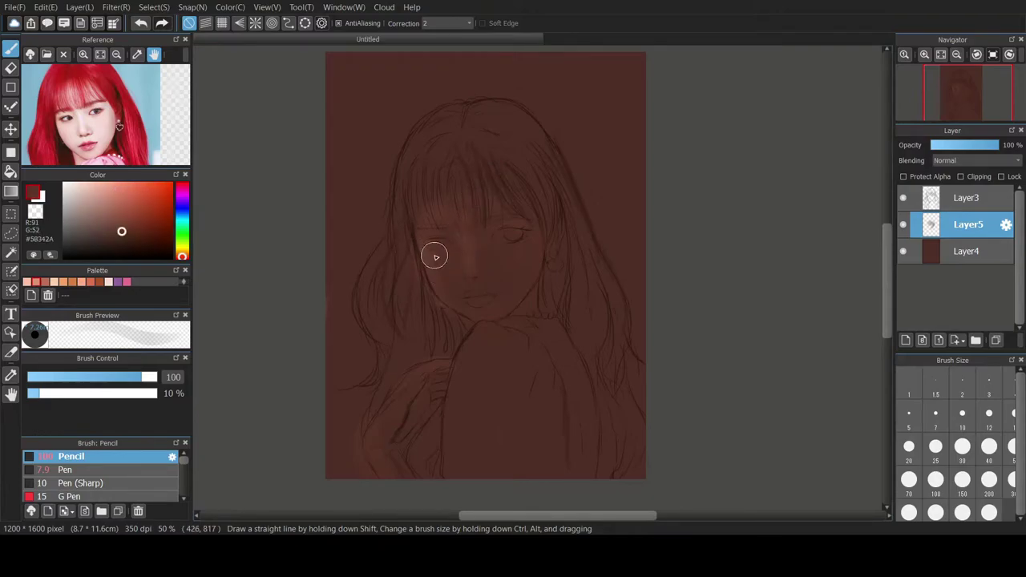
# - Lighten the far cheek in #DE9173 with the Pencil at size 100 and blend it with shades sampled from the face
pyautogui.keyDown('alt'); pyautogui.click(488, 242); pyautogui.keyUp('alt')
pyautogui.click(36, 282)
pyautogui.moveTo(429, 263); pyautogui.dragTo(454, 296)
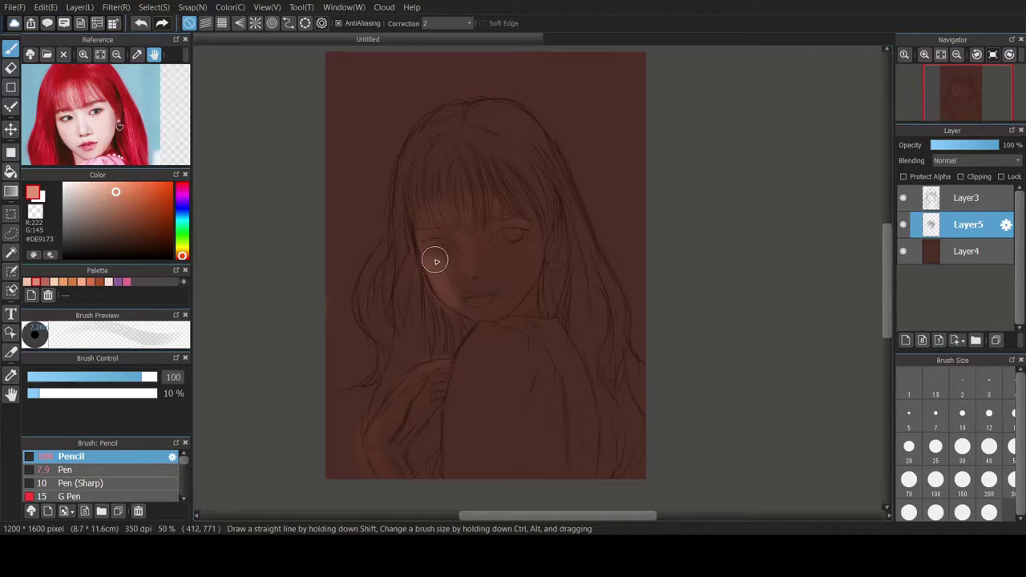
pyautogui.keyDown('alt'); pyautogui.click(460, 314); pyautogui.keyUp('alt')
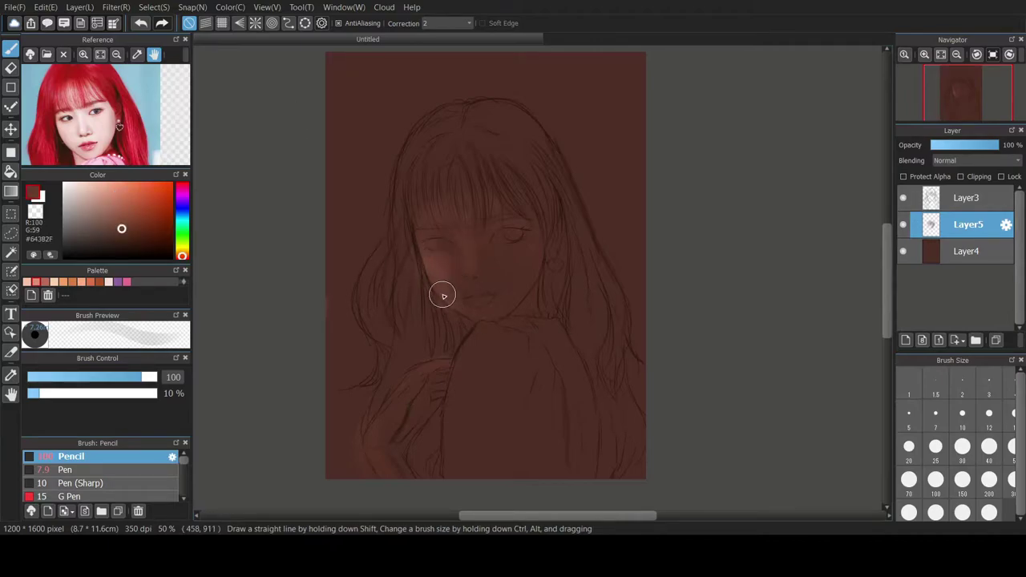
pyautogui.keyDown('alt'); pyautogui.click(453, 256); pyautogui.keyUp('alt')
pyautogui.keyDown('alt'); pyautogui.click(462, 260); pyautogui.keyUp('alt')
pyautogui.keyDown('alt'); pyautogui.click(453, 258); pyautogui.keyUp('alt')
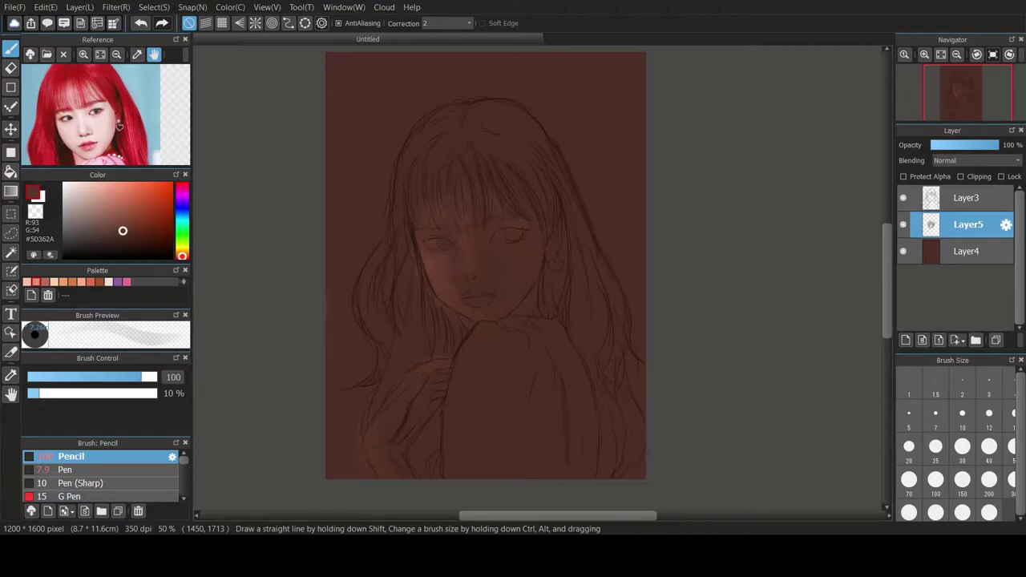
# - Brighten the skin around the eyes and near cheek in #DE9173 at 5% opacity, blending with shades sampled from the face
pyautogui.click(36, 283)
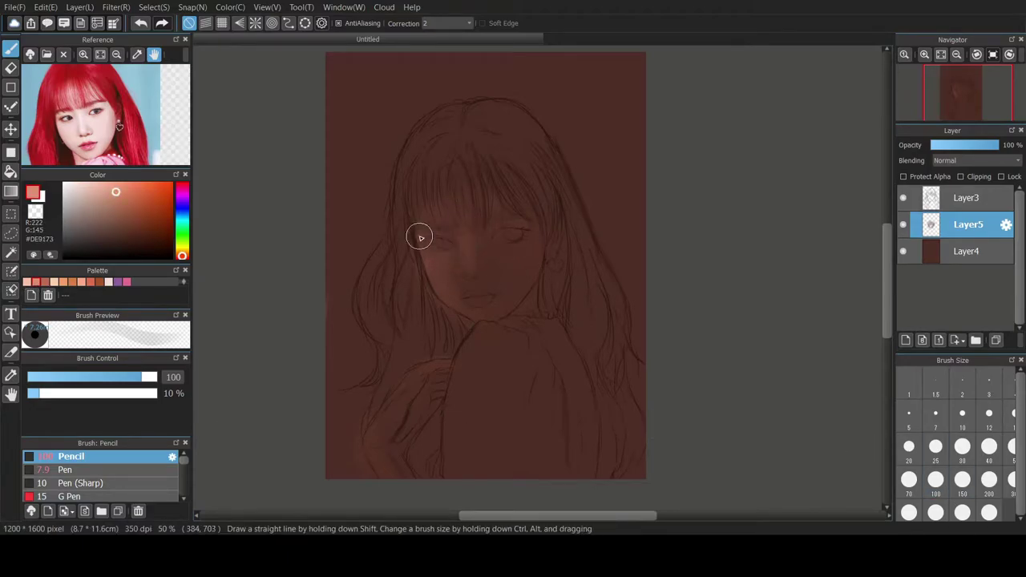
pyautogui.click(33, 393)
pyautogui.keyDown('alt'); pyautogui.click(500, 237); pyautogui.keyUp('alt')
pyautogui.keyDown('alt'); pyautogui.click(470, 235); pyautogui.keyUp('alt')
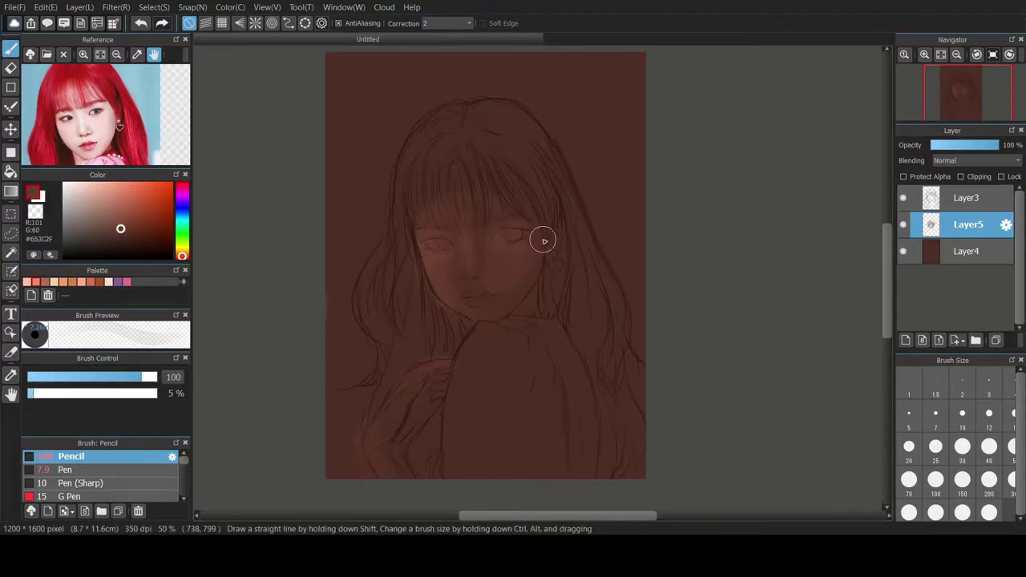
pyautogui.click(36, 282)
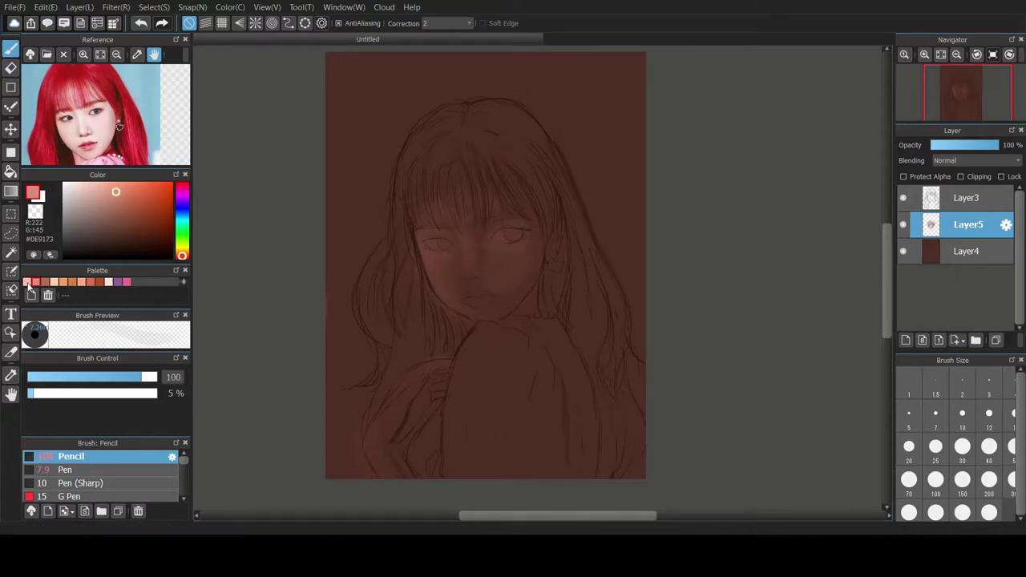
pyautogui.click(962, 448)
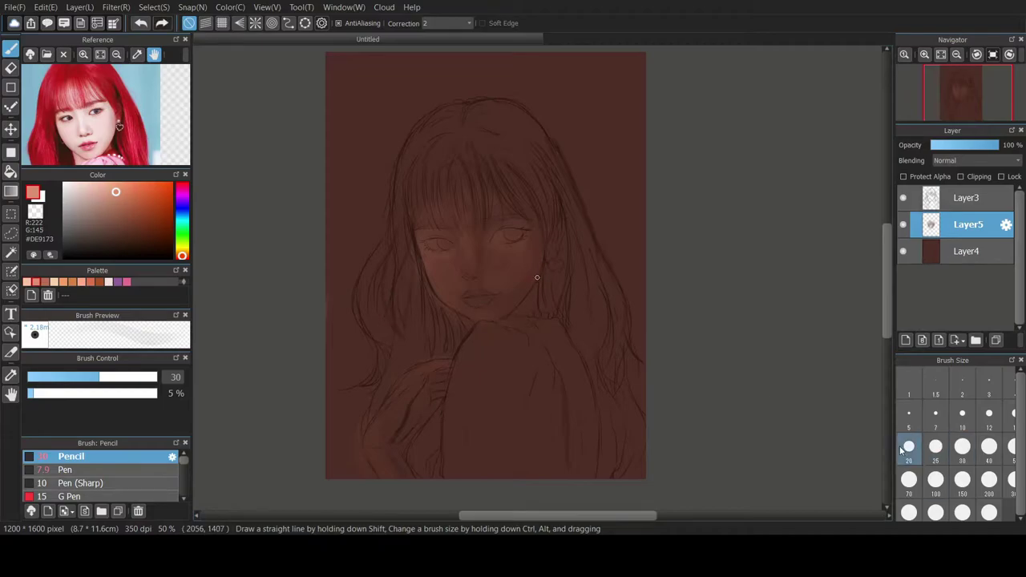
pyautogui.keyDown('alt'); pyautogui.click(502, 270); pyautogui.keyUp('alt')
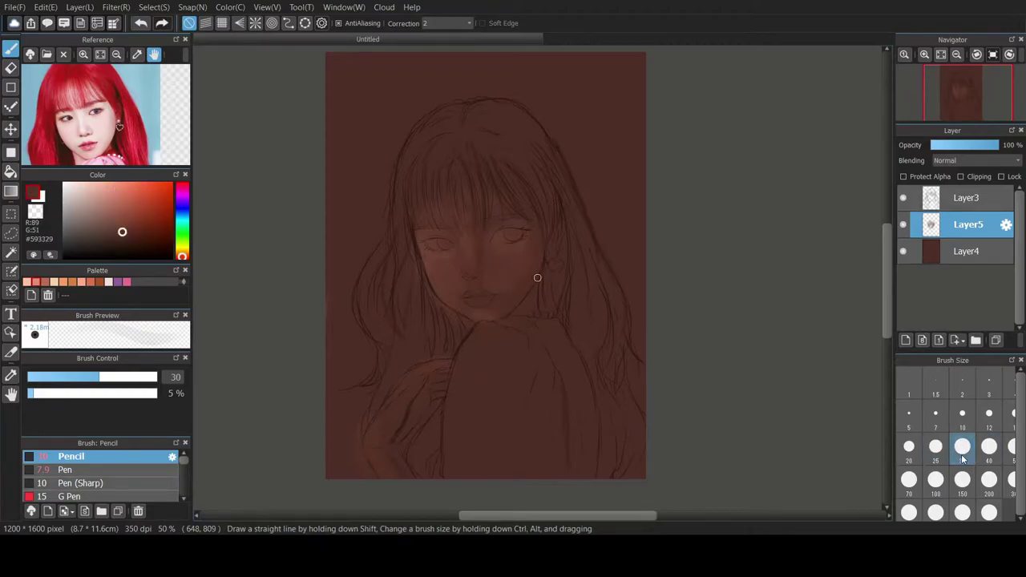
# - Brighten the forearm in #DE9173 with the Pencil at size 100 and sample a darker skin shade from the near cheek
pyautogui.click(935, 480)
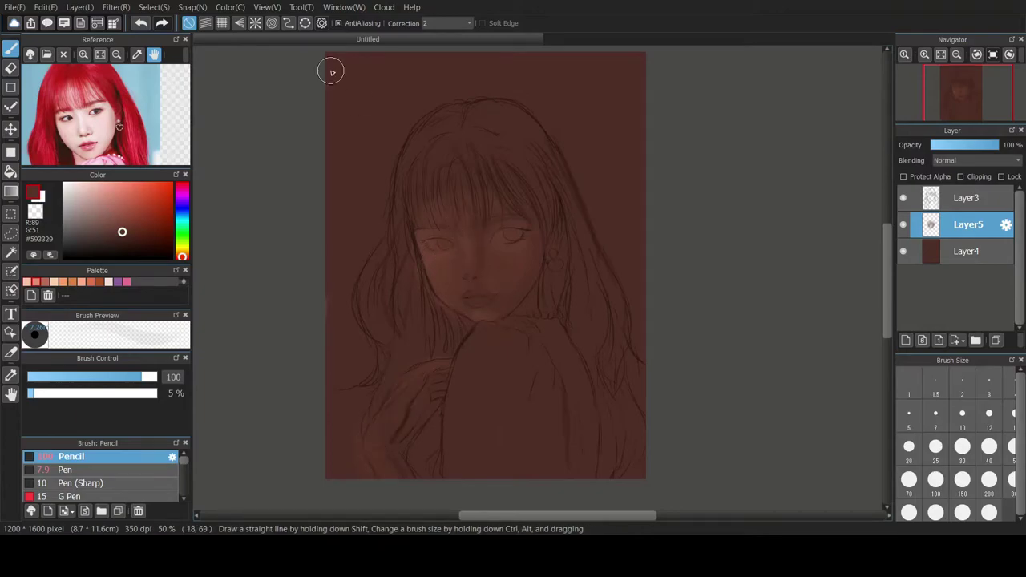
pyautogui.click(36, 282)
pyautogui.moveTo(368, 417); pyautogui.dragTo(387, 408)
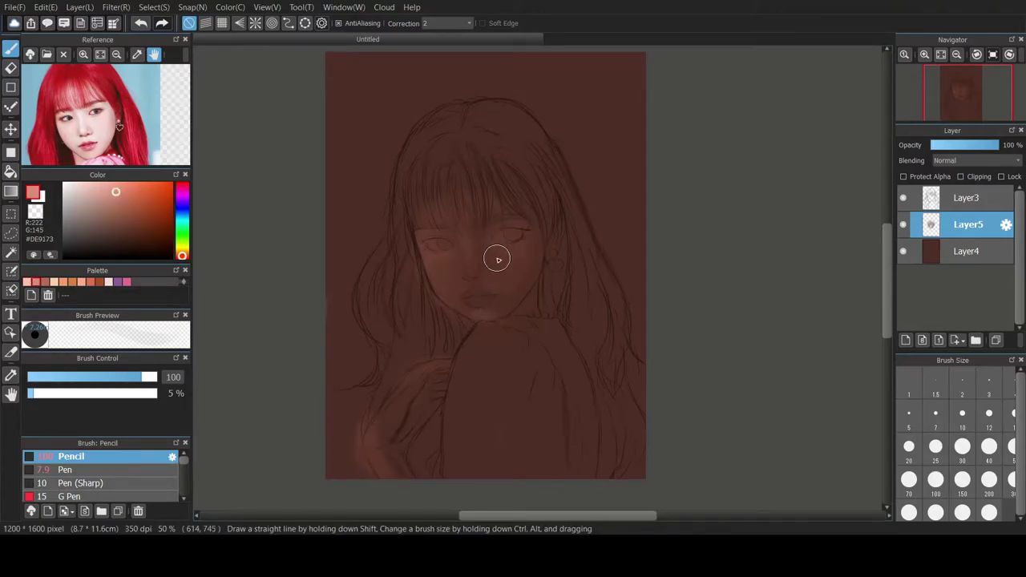
pyautogui.keyDown('alt'); pyautogui.click(536, 278); pyautogui.keyUp('alt')
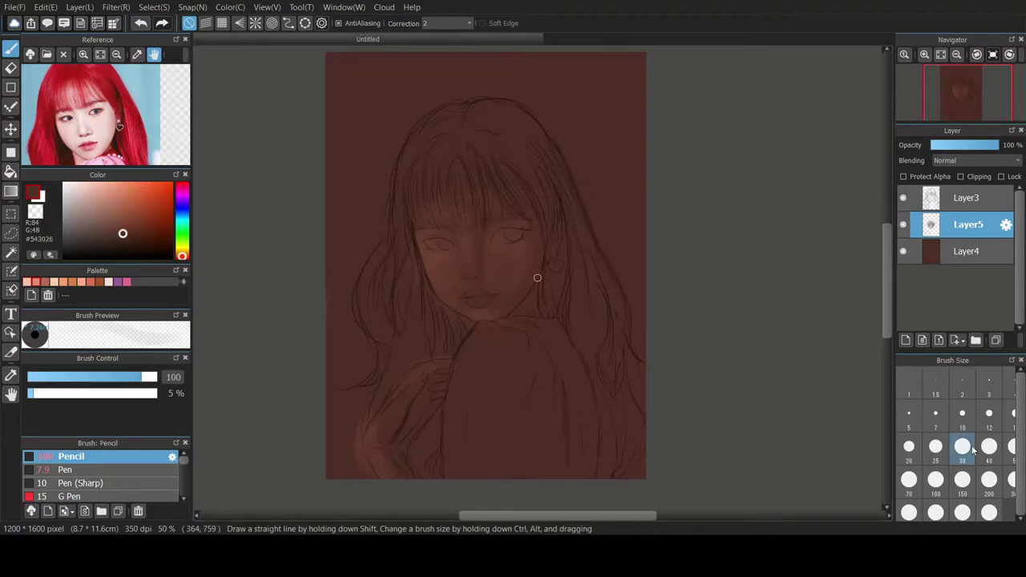
# - Reduce the Pencil to size 12 and undo the latest skin strokes on the face and arm
pyautogui.click(976, 418)
pyautogui.scroll(3, 465, 250)
pyautogui.scroll(-3, 440, 282)
pyautogui.scroll(1, 446, 222)
pyautogui.hotkey('ctrl', 'z')
pyautogui.hotkey('ctrl', 'z')
pyautogui.hotkey('ctrl', 'z')
pyautogui.hotkey('ctrl', 'z')
pyautogui.hotkey('ctrl', 'z')
pyautogui.hotkey('ctrl', 'z')
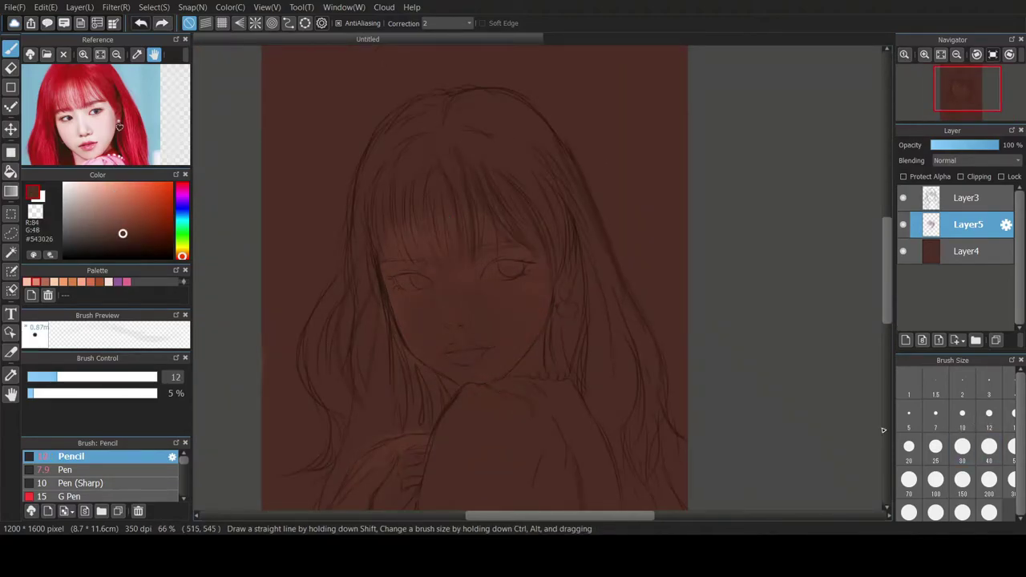
# - Replace the painted skin layer with a blank one directly above the dark brown ground and choose #BB6E5A as the colour
pyautogui.click(1021, 339)
pyautogui.click(938, 232)
pyautogui.click(906, 340)
pyautogui.click(46, 283)
# - Try broad #BB6E5A skin strokes across the face with the Pencil at sizes 150 and 500
pyautogui.click(962, 481)
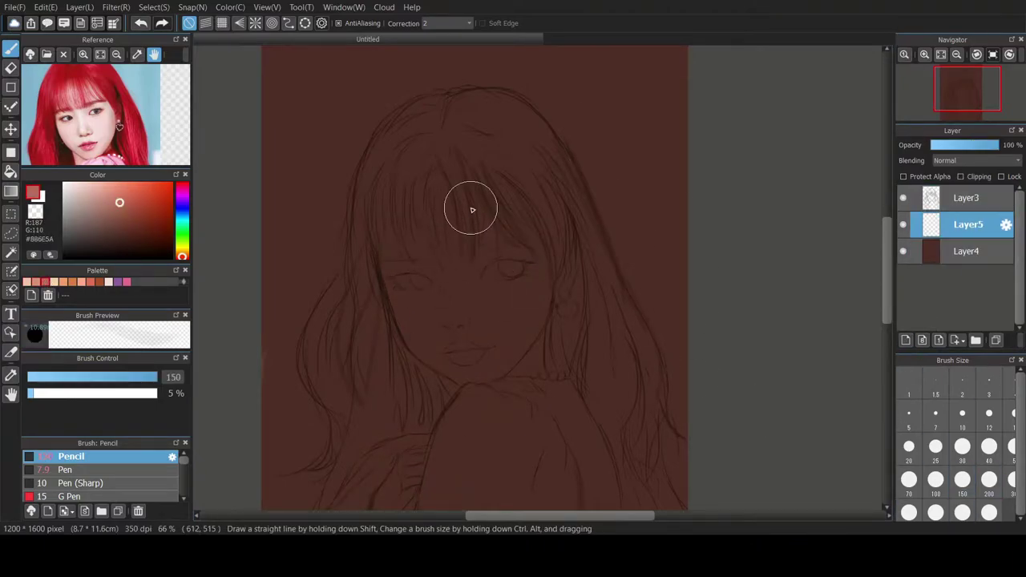
pyautogui.moveTo(504, 232); pyautogui.dragTo(466, 219)
pyautogui.hotkey('ctrl', 'z')
pyautogui.click(936, 512)
pyautogui.moveTo(537, 277); pyautogui.dragTo(458, 232)
pyautogui.hotkey('ctrl', 'z')
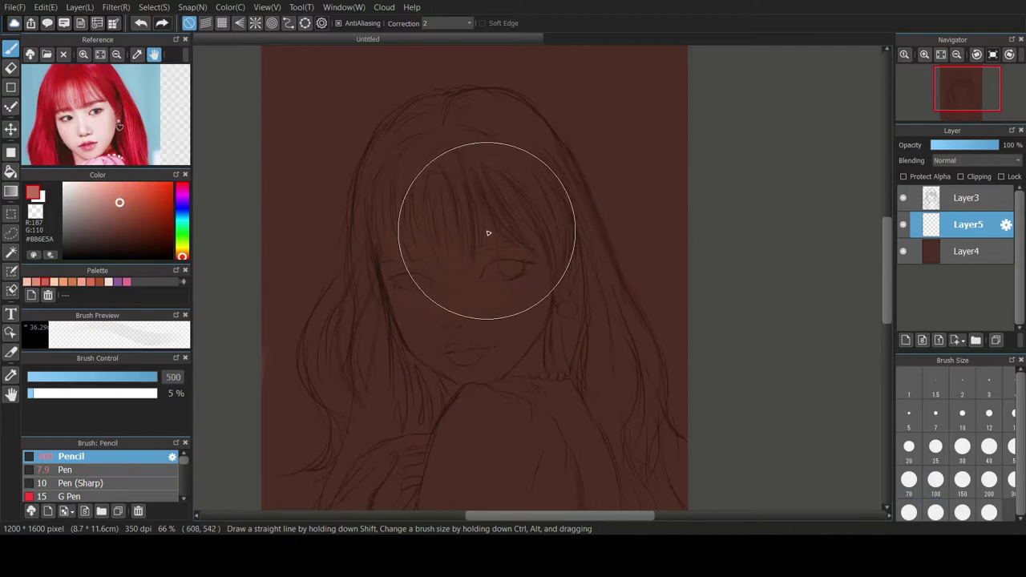
# - Switch to the Watercolor (Wet) brush and, with test strokes on the forehead, set it to size 200 and 4% opacity
pyautogui.scroll(-3, 120, 477)
pyautogui.click(120, 488)
pyautogui.click(53, 394)
pyautogui.click(34, 393)
pyautogui.moveTo(429, 223); pyautogui.dragTo(429, 271)
pyautogui.hotkey('ctrl', 'z')
pyautogui.click(989, 480)
pyautogui.moveTo(474, 238); pyautogui.dragTo(465, 238)
pyautogui.hotkey('ctrl', 'z')
pyautogui.click(30, 394)
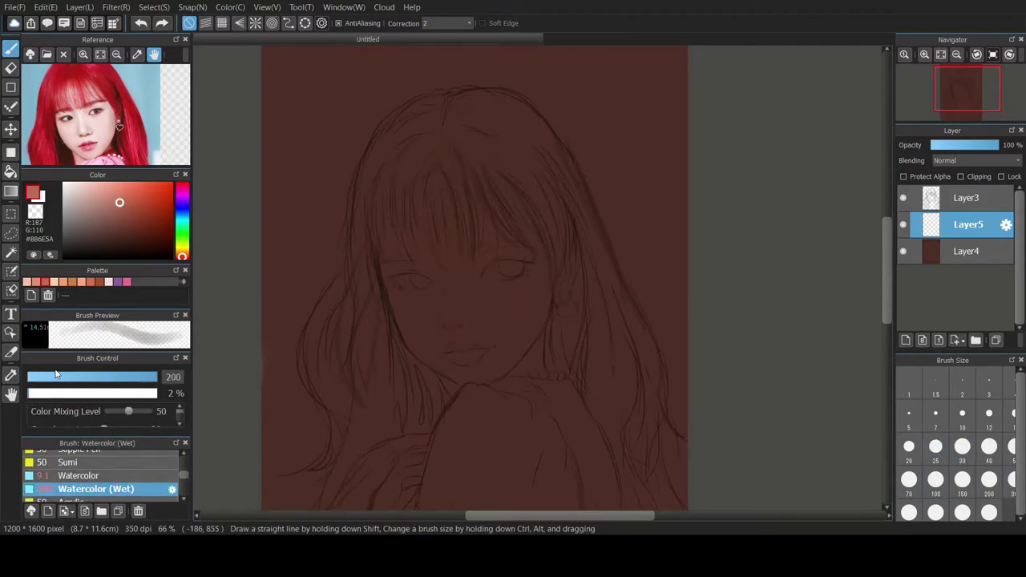
pyautogui.click(32, 393)
# - Try #BB6E5A strokes across the forehead and bangs with the Watercolor (Wet) brush
pyautogui.moveTo(426, 232); pyautogui.dragTo(479, 199)
pyautogui.hotkey('ctrl', 'z')
pyautogui.hotkey('ctrl', 'z')
pyautogui.moveTo(419, 217)
pyautogui.mouseDown()
pyautogui.moveTo(396, 237)
pyautogui.moveTo(537, 276)
pyautogui.moveTo(421, 243)
pyautogui.moveTo(395, 218)
pyautogui.mouseUp()
pyautogui.hotkey('ctrl', 'z')
pyautogui.hotkey('ctrl', 'z')
# - Lay in the base skin on the face and hand in #BB6E5A, blending across the cheeks with sampled shades
pyautogui.moveTo(438, 249)
pyautogui.mouseDown()
pyautogui.moveTo(420, 257)
pyautogui.moveTo(479, 232)
pyautogui.moveTo(470, 289)
pyautogui.moveTo(524, 293)
pyautogui.moveTo(449, 280)
pyautogui.moveTo(517, 279)
pyautogui.mouseUp()
pyautogui.moveTo(359, 449); pyautogui.dragTo(388, 432)
pyautogui.moveTo(887, 259)
pyautogui.mouseDown()
pyautogui.moveTo(887, 297)
pyautogui.moveTo(887, 270)
pyautogui.mouseUp()
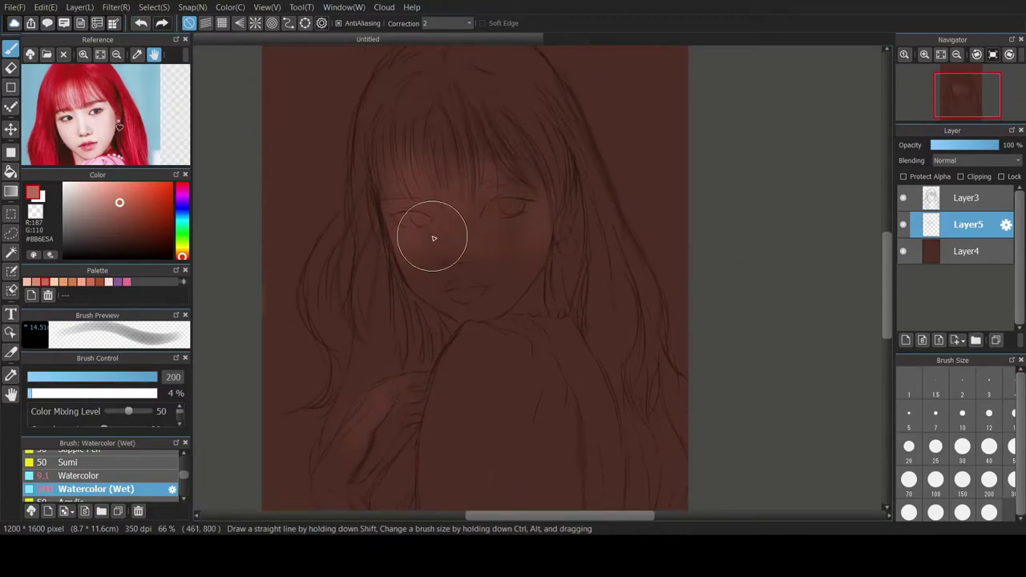
pyautogui.moveTo(453, 178)
pyautogui.mouseDown()
pyautogui.moveTo(439, 182)
pyautogui.moveTo(485, 192)
pyautogui.mouseUp()
pyautogui.rightClick(407, 243)
pyautogui.moveTo(405, 243)
pyautogui.mouseDown()
pyautogui.moveTo(481, 238)
pyautogui.moveTo(444, 203)
pyautogui.moveTo(487, 218)
pyautogui.moveTo(444, 228)
pyautogui.moveTo(515, 254)
pyautogui.moveTo(538, 244)
pyautogui.moveTo(522, 240)
pyautogui.moveTo(530, 206)
pyautogui.moveTo(469, 184)
pyautogui.moveTo(435, 297)
pyautogui.moveTo(537, 179)
pyautogui.moveTo(439, 153)
pyautogui.moveTo(496, 275)
pyautogui.mouseUp()
pyautogui.rightClick(496, 275)
# - Brighten the central face in #DE9173 with the Watercolor (Wet) brush at size 100 and sample the darker shade beside the nose
pyautogui.click(36, 282)
pyautogui.click(936, 480)
pyautogui.rightClick(478, 223)
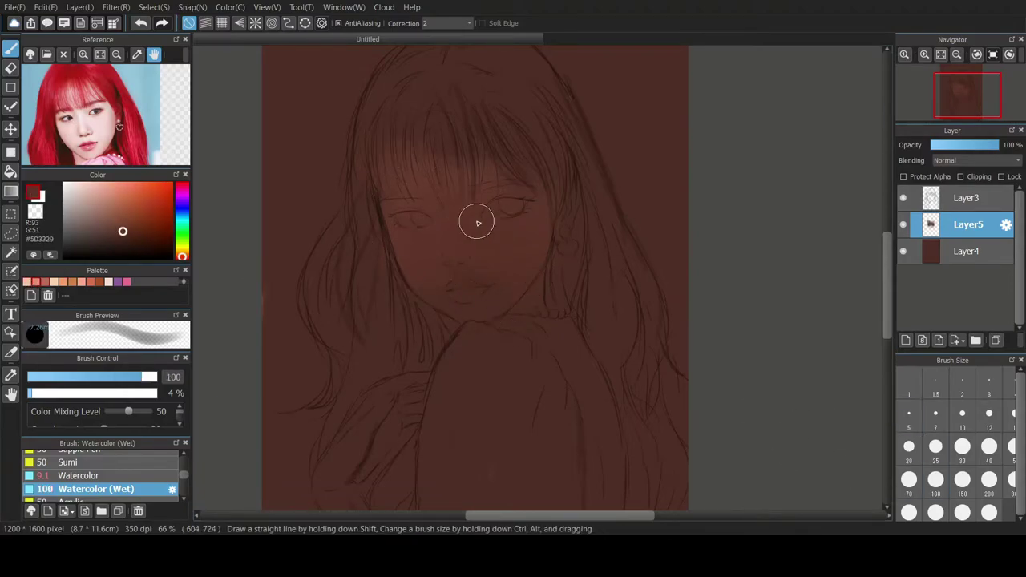
# - Strengthen the hand and forearm in #BB6E5A, and lighten the far cheek and nose bridge in #DE9173
pyautogui.click(46, 282)
pyautogui.moveTo(353, 412)
pyautogui.mouseDown()
pyautogui.moveTo(342, 476)
pyautogui.moveTo(330, 488)
pyautogui.moveTo(395, 382)
pyautogui.mouseUp()
pyautogui.click(36, 282)
pyautogui.moveTo(415, 272)
pyautogui.mouseDown()
pyautogui.moveTo(422, 235)
pyautogui.moveTo(461, 312)
pyautogui.moveTo(412, 245)
pyautogui.moveTo(472, 244)
pyautogui.moveTo(494, 229)
pyautogui.moveTo(477, 228)
pyautogui.moveTo(460, 283)
pyautogui.moveTo(506, 234)
pyautogui.moveTo(454, 228)
pyautogui.mouseUp()
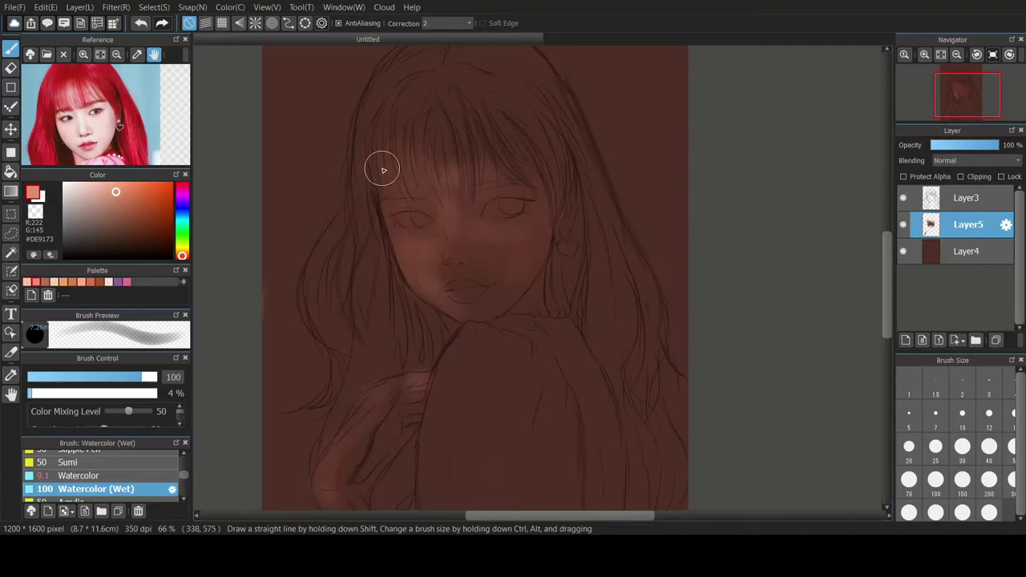
# - Model the near cheek down to the mouth and chin with #DE9173 and skin shades sampled from the face
pyautogui.keyDown('alt'); pyautogui.click(474, 218); pyautogui.keyUp('alt')
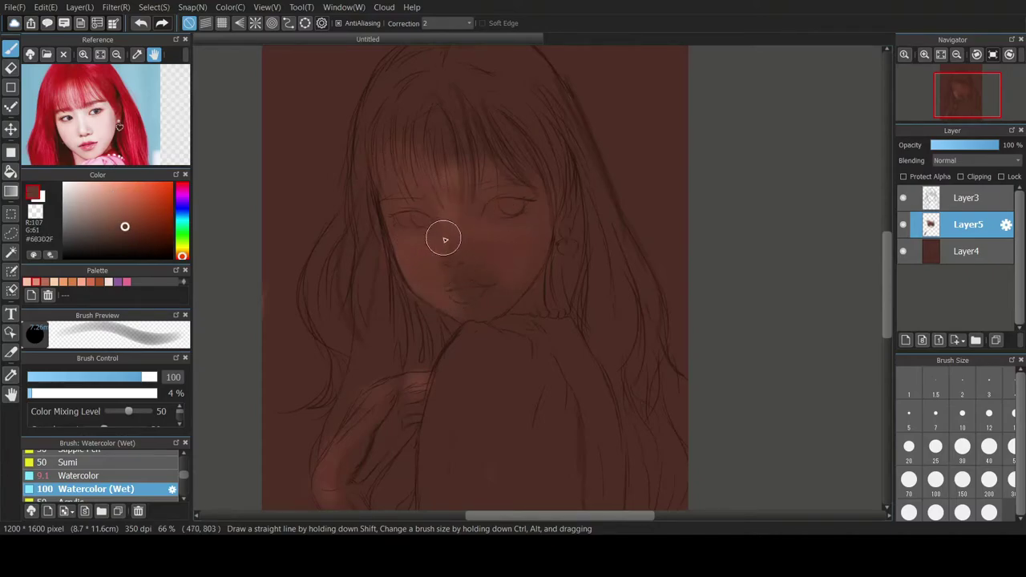
pyautogui.keyDown('alt'); pyautogui.click(519, 229); pyautogui.keyUp('alt')
pyautogui.moveTo(518, 229)
pyautogui.mouseDown()
pyautogui.moveTo(496, 239)
pyautogui.moveTo(516, 246)
pyautogui.moveTo(483, 252)
pyautogui.moveTo(506, 269)
pyautogui.moveTo(489, 327)
pyautogui.moveTo(478, 315)
pyautogui.moveTo(520, 275)
pyautogui.moveTo(474, 309)
pyautogui.moveTo(514, 298)
pyautogui.moveTo(470, 305)
pyautogui.mouseUp()
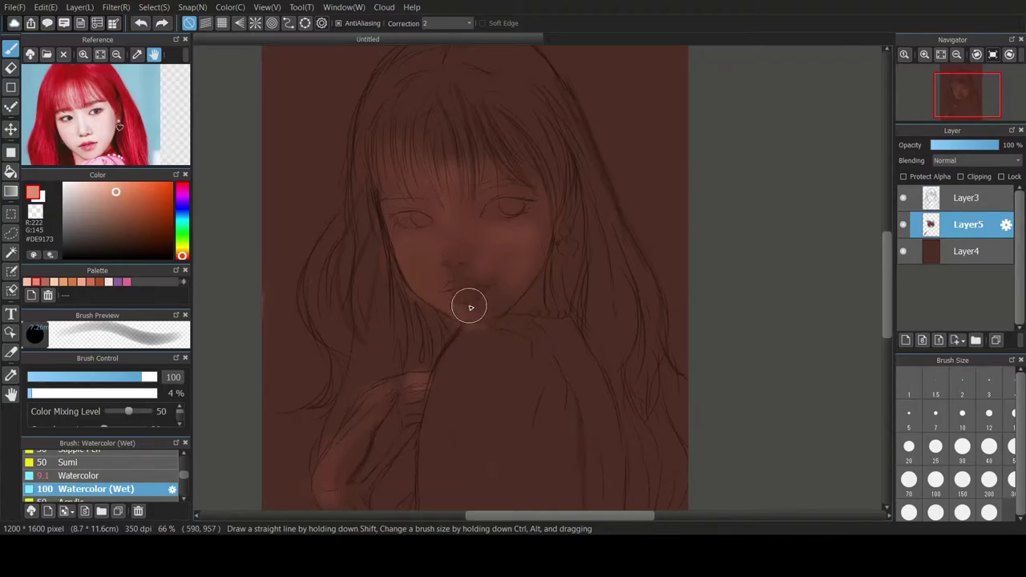
pyautogui.keyDown('alt'); pyautogui.click(543, 265); pyautogui.keyUp('alt')
pyautogui.keyDown('alt'); pyautogui.click(532, 255); pyautogui.keyUp('alt')
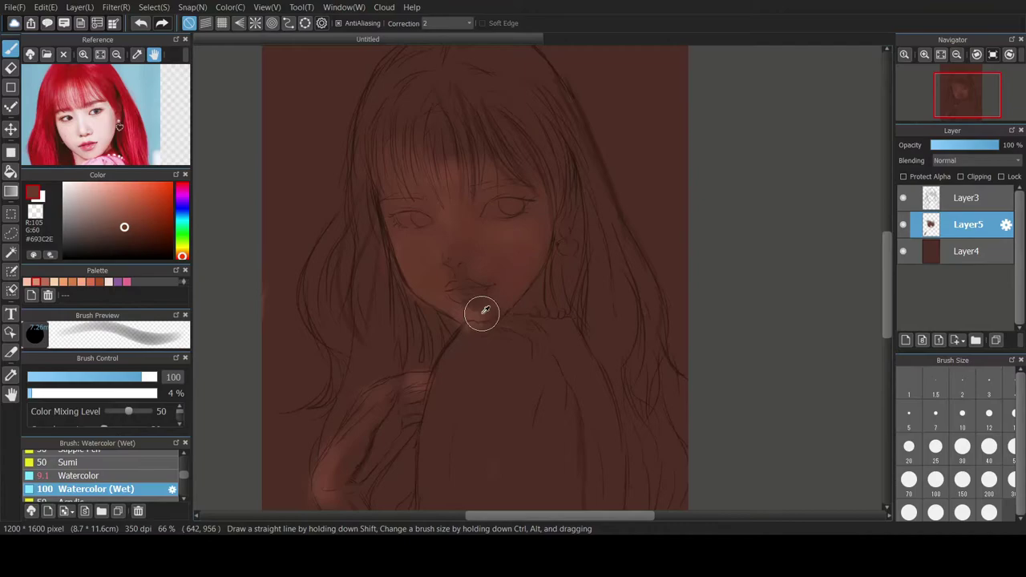
# - Highlight the cheeks, switching from #DE9173 to pale peach #FAC2A9, and blend with shades sampled from the face
pyautogui.click(36, 282)
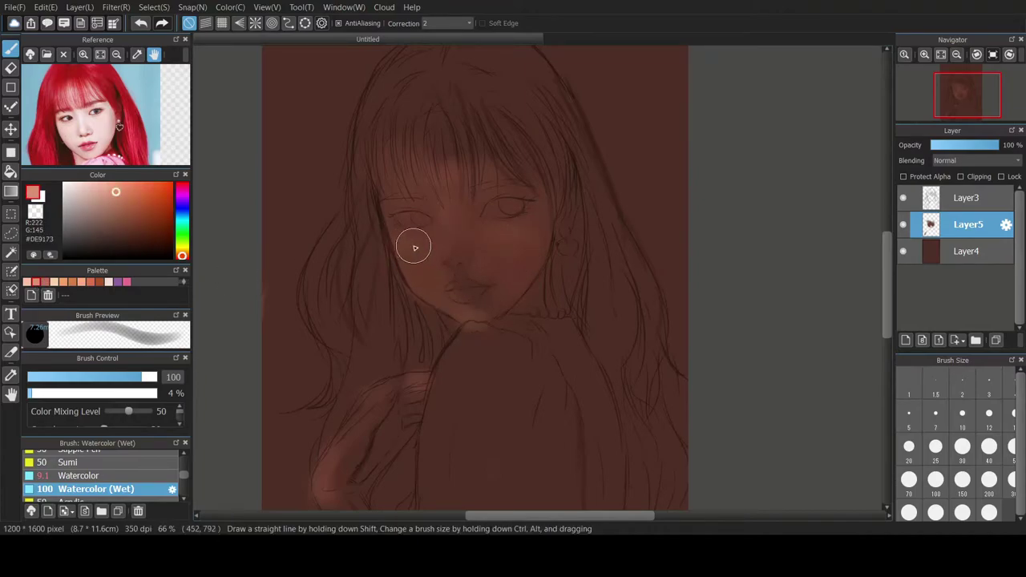
pyautogui.click(27, 282)
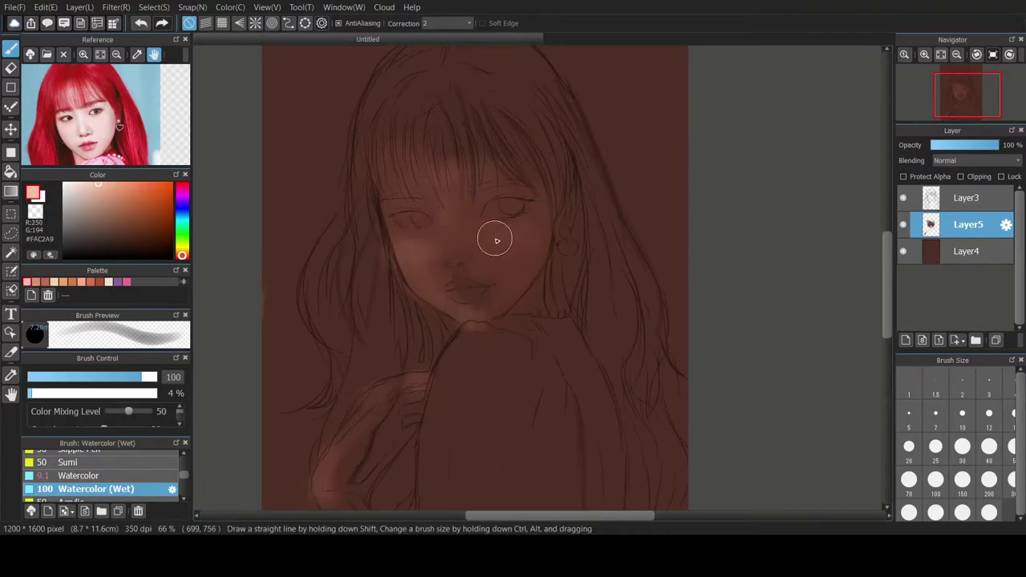
pyautogui.keyDown('alt'); pyautogui.click(437, 256); pyautogui.keyUp('alt')
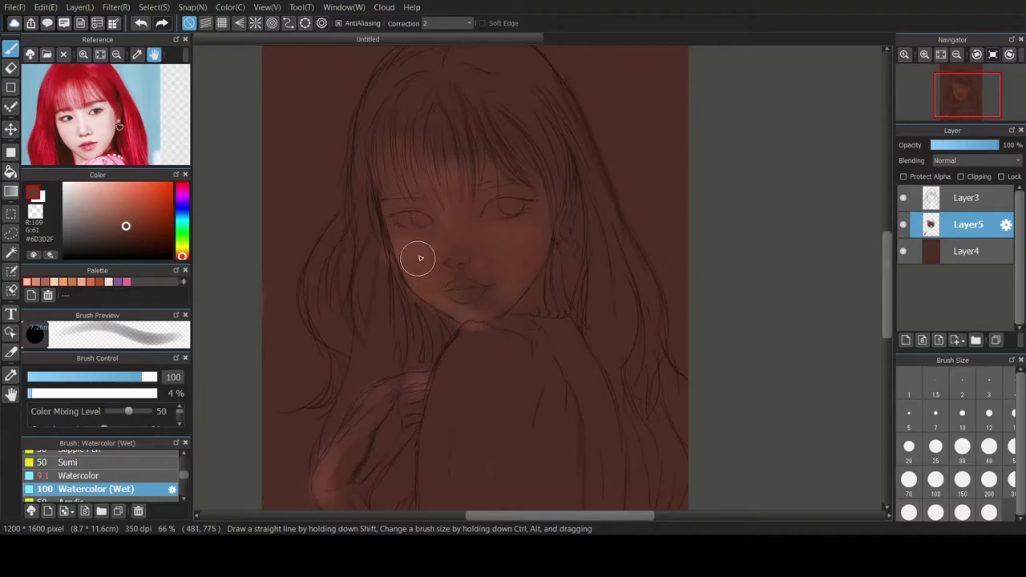
pyautogui.keyDown('alt'); pyautogui.click(535, 230); pyautogui.keyUp('alt')
pyautogui.click(37, 281)
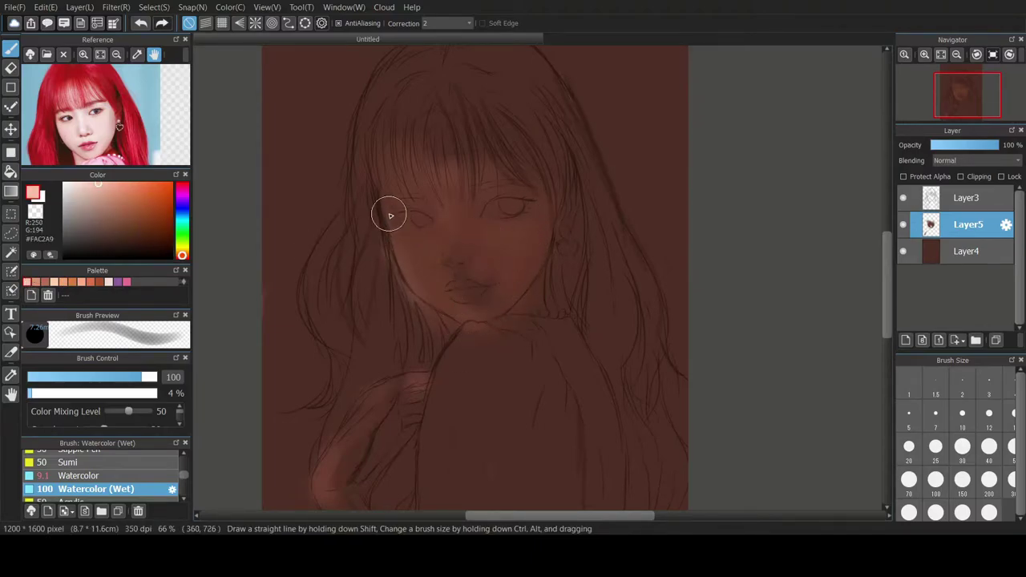
# - Warm the neck and the near side of the face with reddish tones, from #A9512B to #B6563E
pyautogui.click(68, 282)
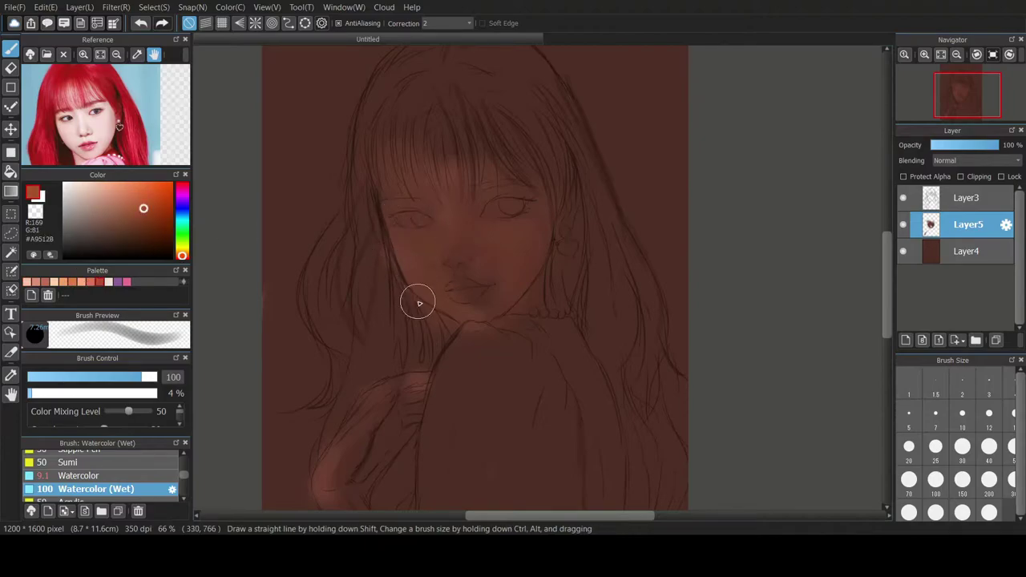
pyautogui.click(45, 281)
pyautogui.rightClick(469, 210)
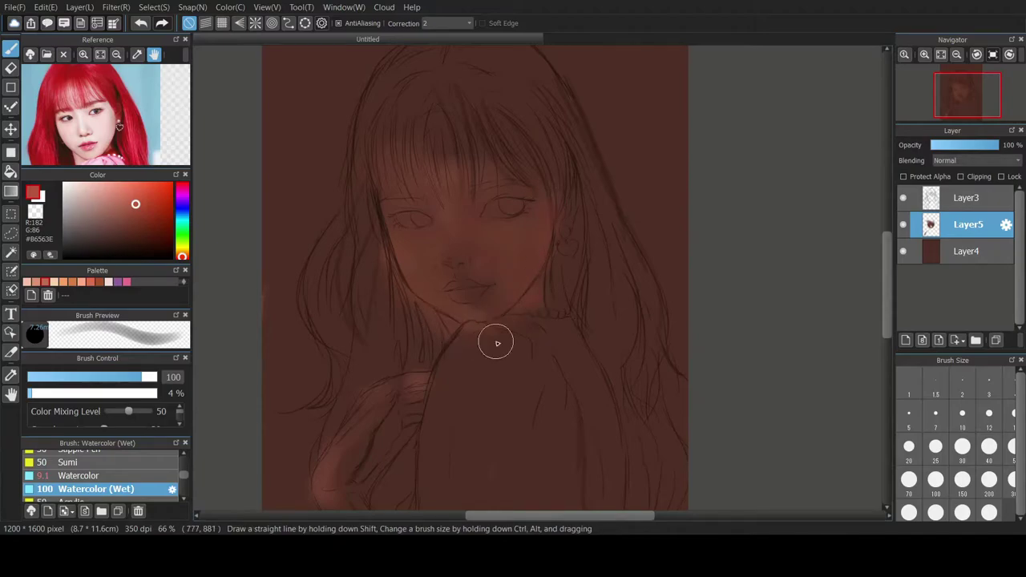
# - Tint both upper eyelids with deep reds #6E291B and #7B1E08, using the Watercolor (Wet) brush at size 50
pyautogui.moveTo(156, 239); pyautogui.dragTo(149, 226)
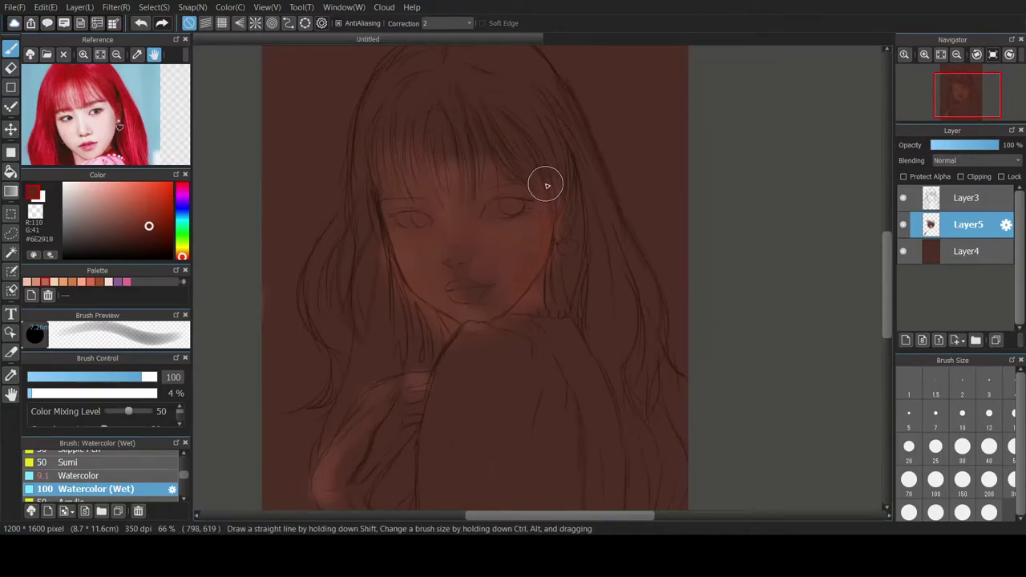
pyautogui.click(935, 446)
pyautogui.moveTo(160, 227); pyautogui.dragTo(166, 223)
pyautogui.click(935, 479)
pyautogui.click(1011, 450)
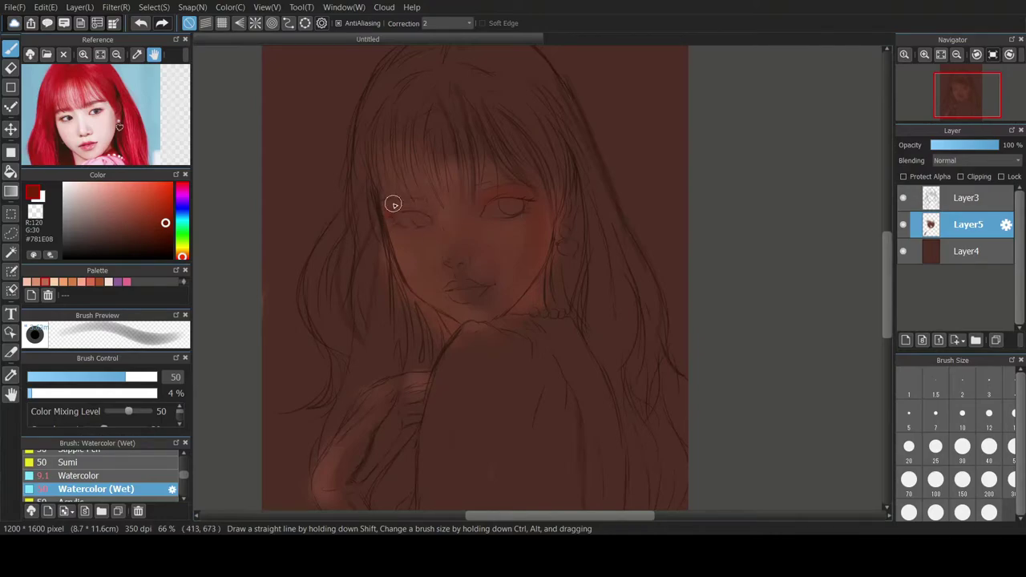
# - Shade the tip and underside of the nose in #662212 with the brush at sizes 100 and 30
pyautogui.click(154, 229)
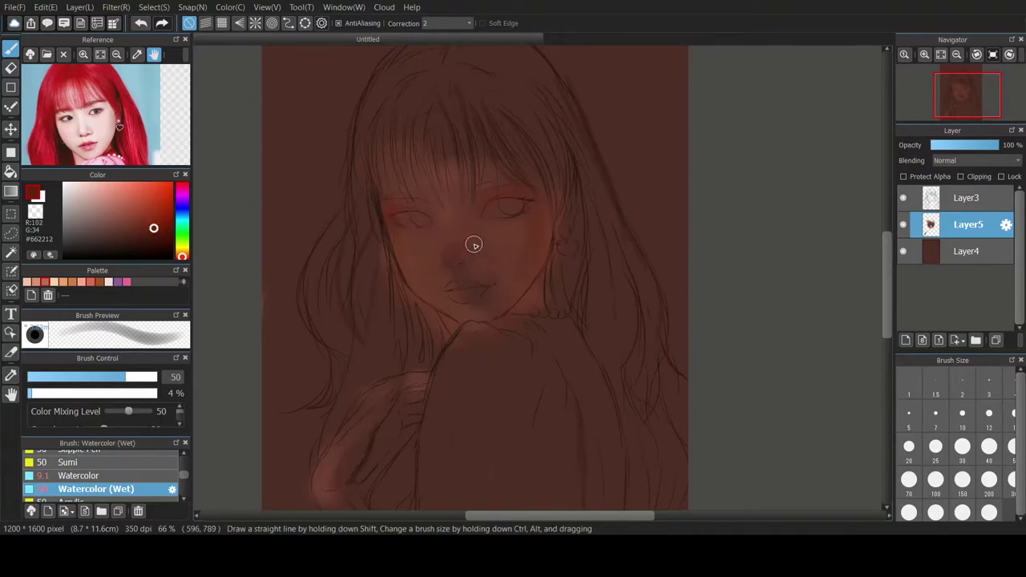
pyautogui.click(936, 481)
pyautogui.moveTo(463, 255); pyautogui.dragTo(447, 252)
pyautogui.click(962, 448)
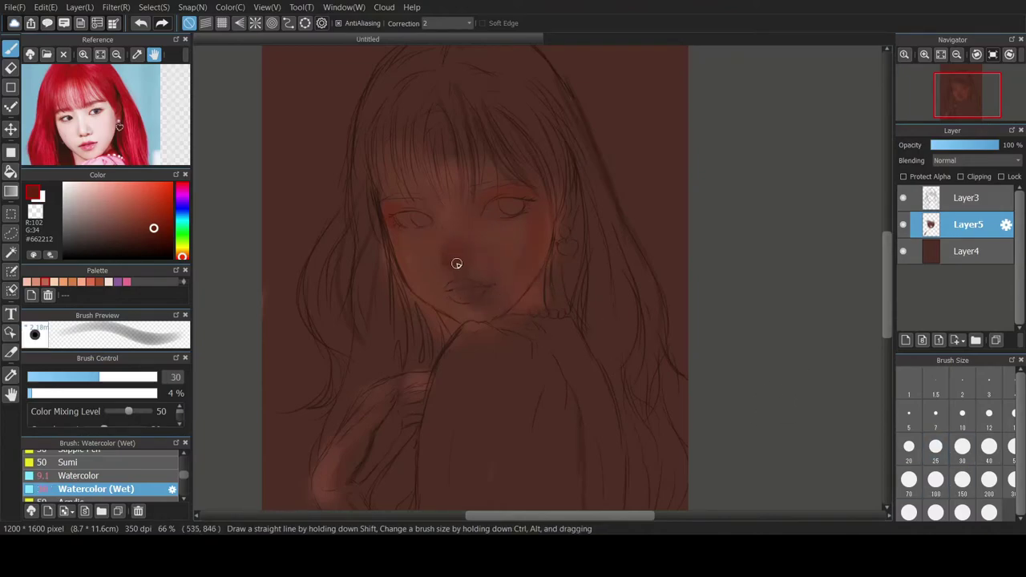
# - Darken the shadow along the near jawline and neck with dark reds from #501405 to #2E1313 at size 30
pyautogui.click(166, 236)
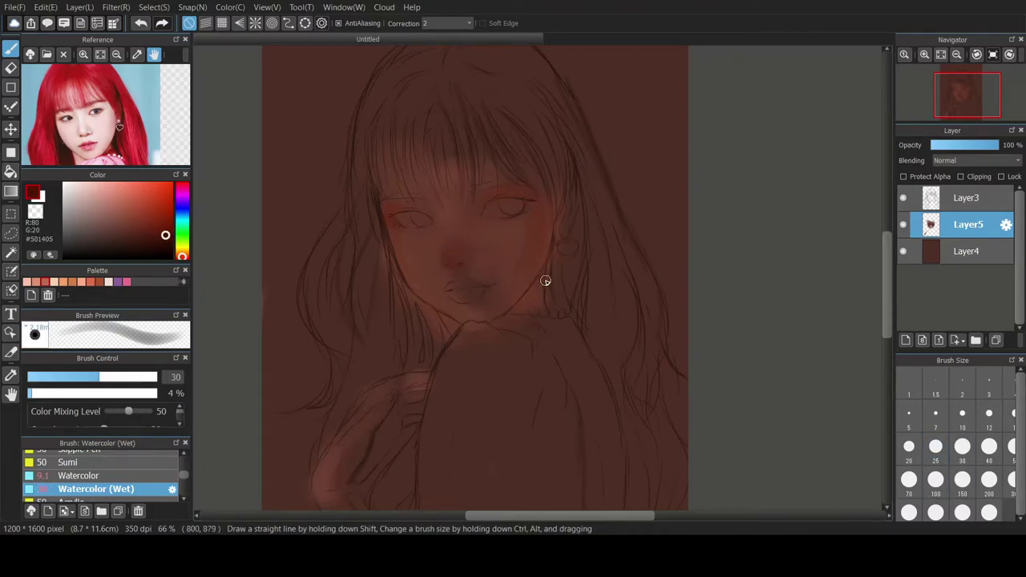
pyautogui.moveTo(171, 223); pyautogui.dragTo(145, 245)
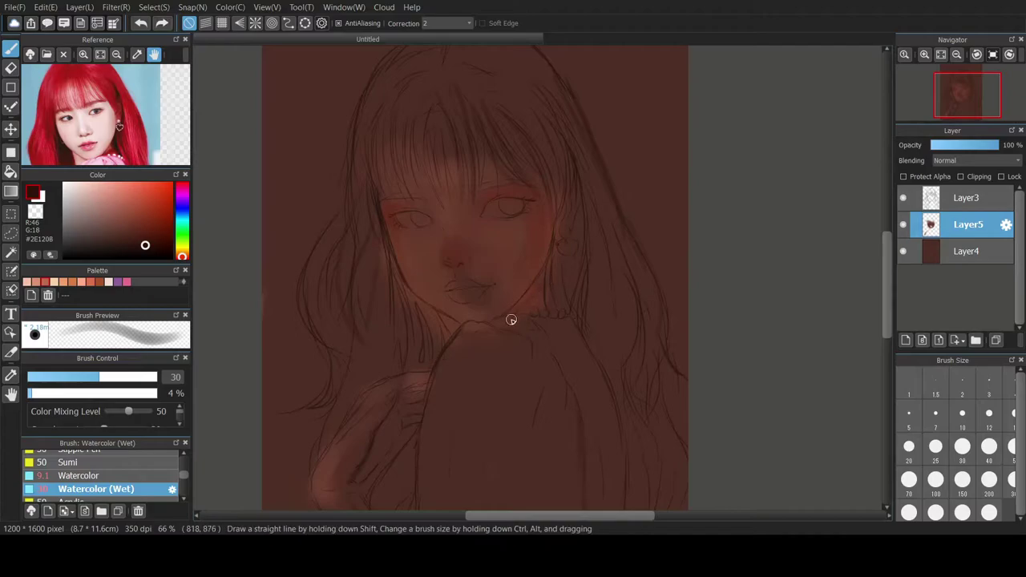
pyautogui.keyDown('alt'); pyautogui.click(542, 278); pyautogui.keyUp('alt')
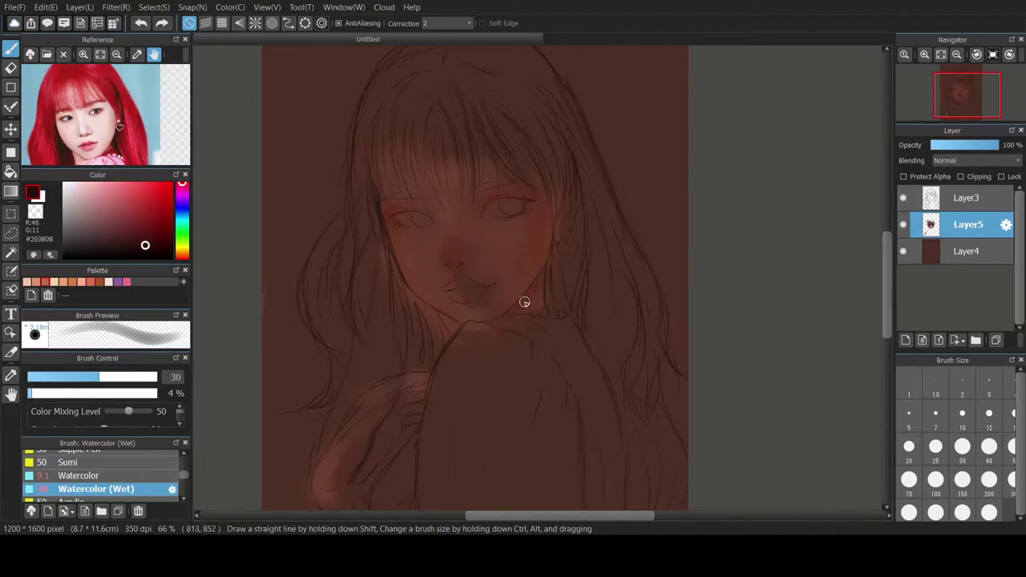
pyautogui.click(130, 251)
pyautogui.moveTo(131, 251); pyautogui.dragTo(126, 246)
pyautogui.moveTo(522, 300); pyautogui.dragTo(546, 280)
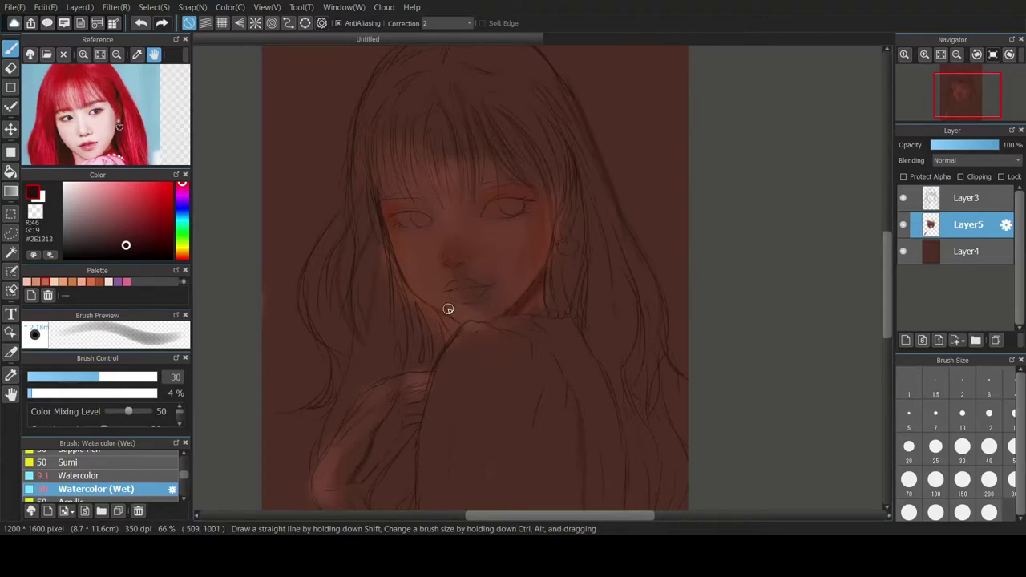
# - Shade the near brow area and the gaps between the fingers with #50231A, using brush sizes 100 and 25
pyautogui.keyDown('alt'); pyautogui.click(533, 303); pyautogui.keyUp('alt')
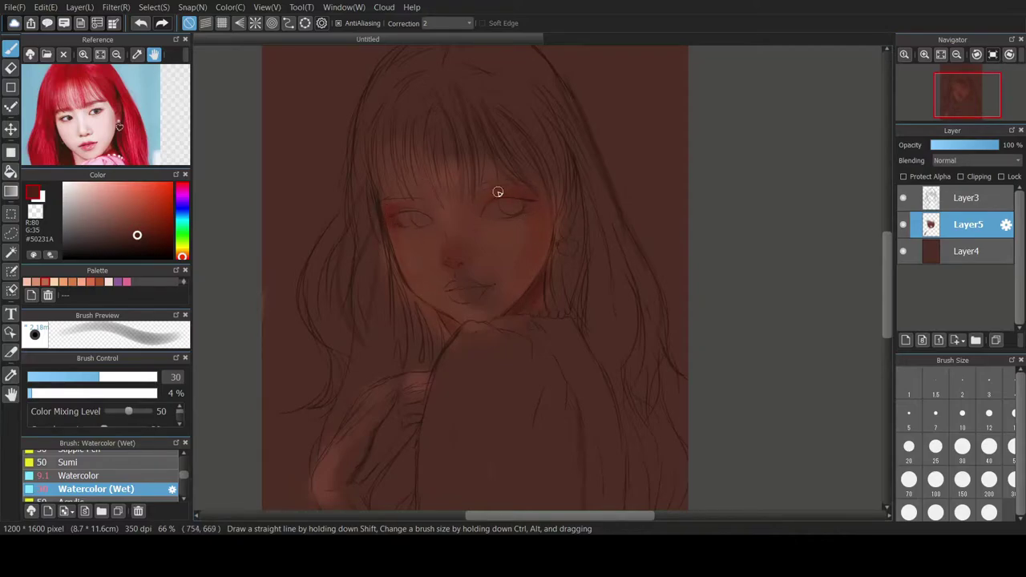
pyautogui.click(936, 480)
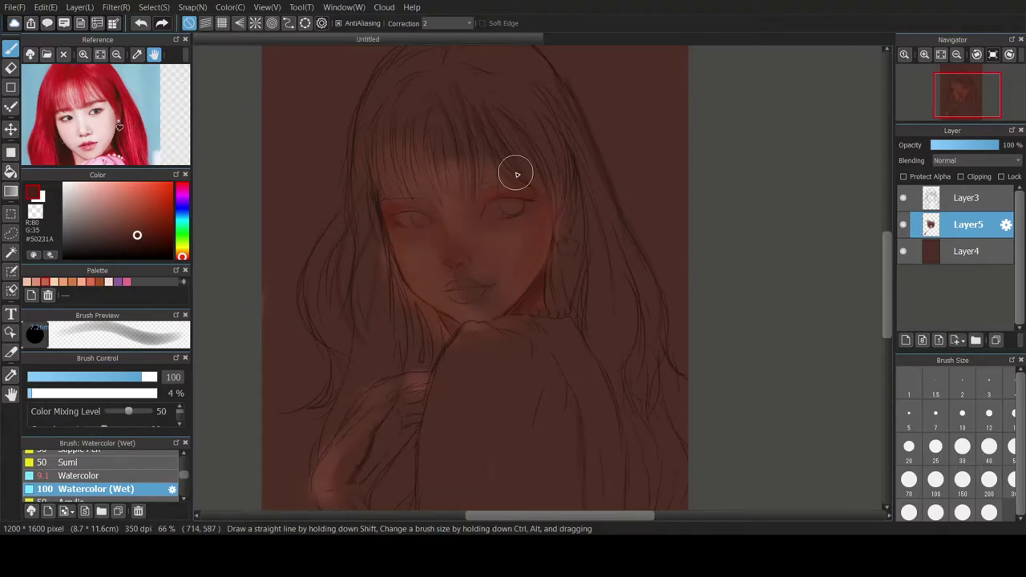
pyautogui.click(935, 449)
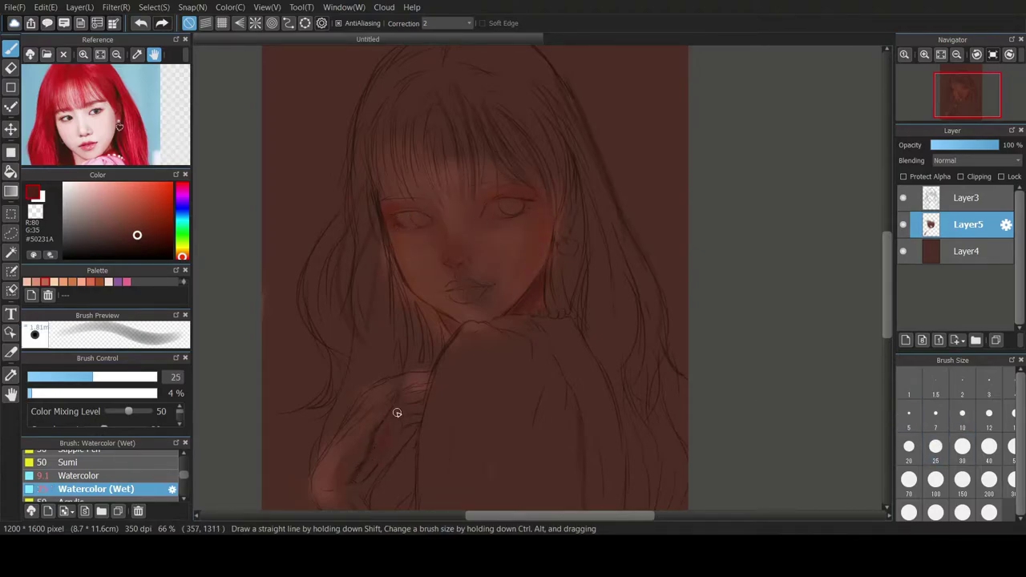
# - Lighten the near cheek with #FAC2A9 at size 70 and blend it using #6C3B2C and #4B1F15
pyautogui.keyDown('alt'); pyautogui.click(446, 240); pyautogui.keyUp('alt')
pyautogui.moveTo(447, 241); pyautogui.dragTo(534, 275)
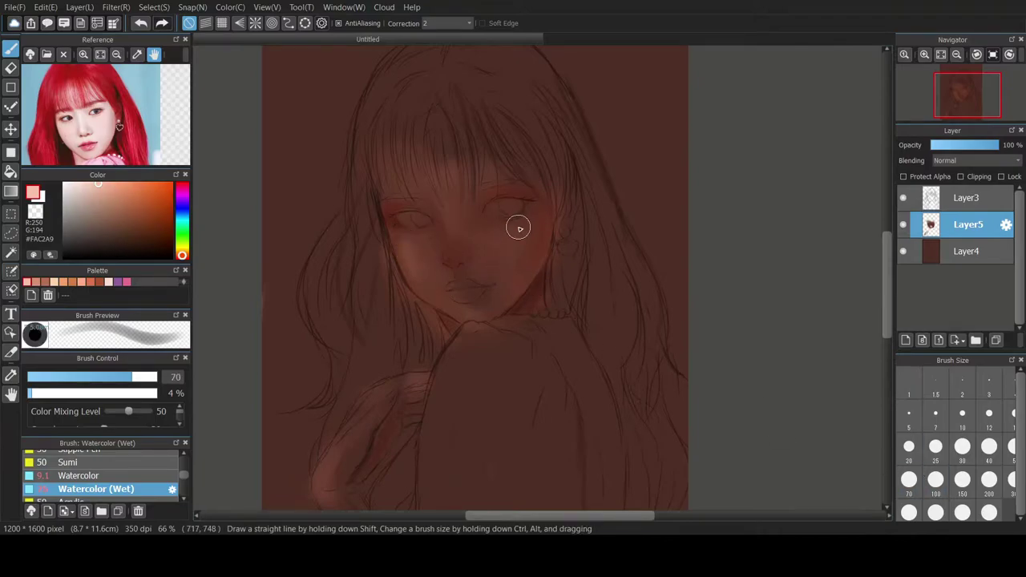
pyautogui.keyDown('alt'); pyautogui.click(506, 242); pyautogui.keyUp('alt')
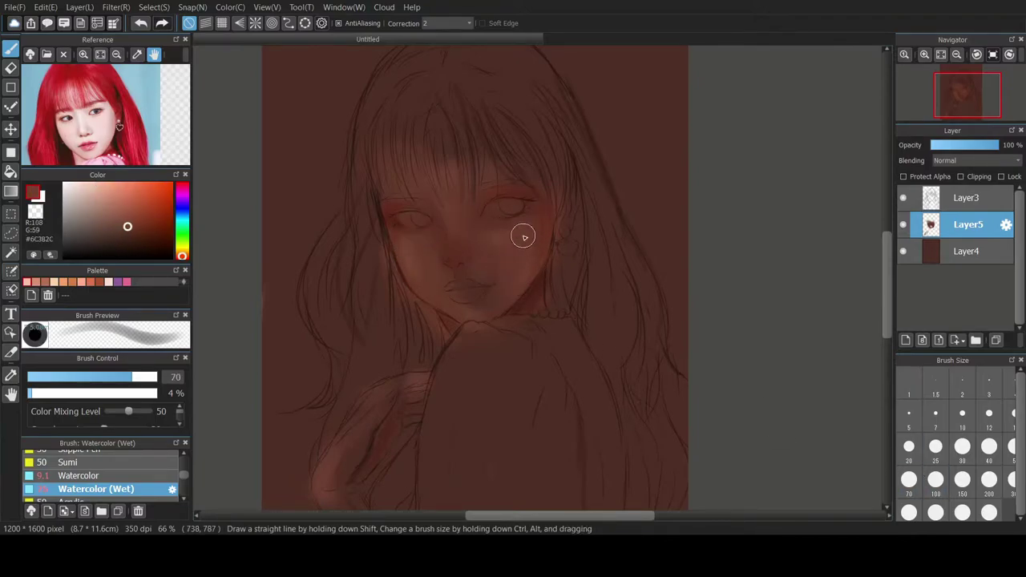
pyautogui.keyDown('alt'); pyautogui.click(547, 220); pyautogui.keyUp('alt')
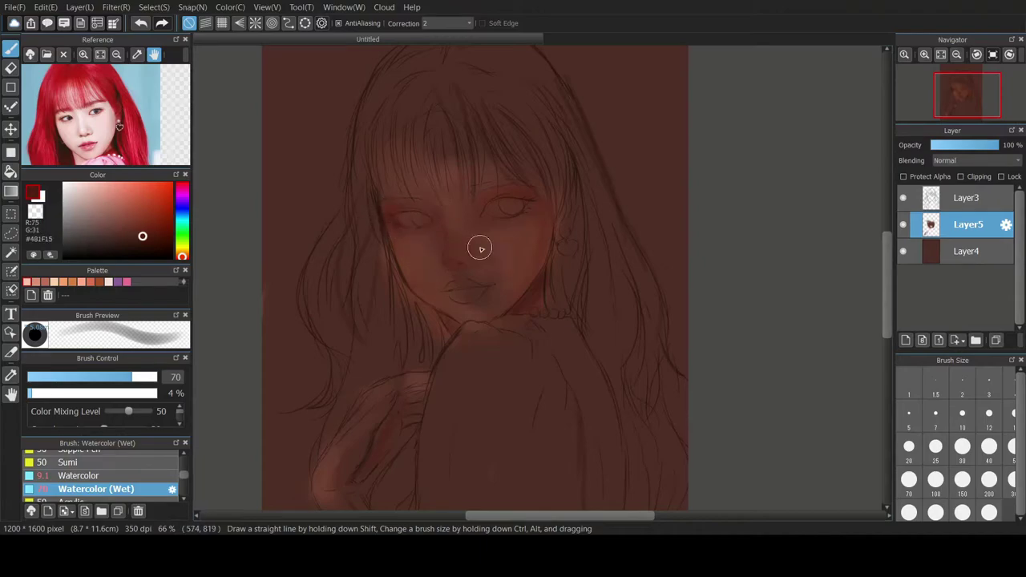
# - Deepen the underside of the nose and the shadow around the far eye with #3B1106, down to brush size 25
pyautogui.click(161, 241)
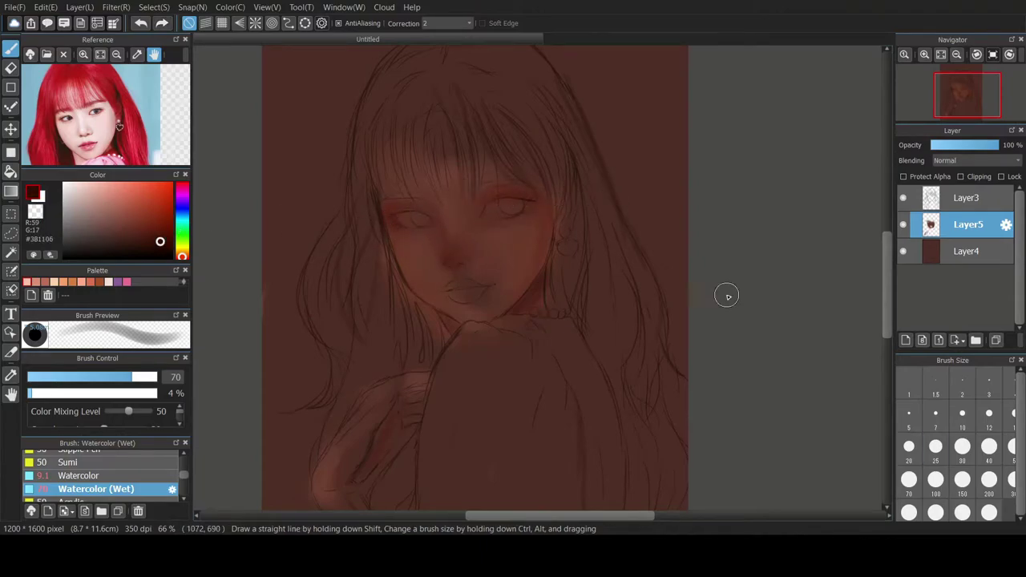
pyautogui.click(935, 448)
pyautogui.scroll(1, 500, 197)
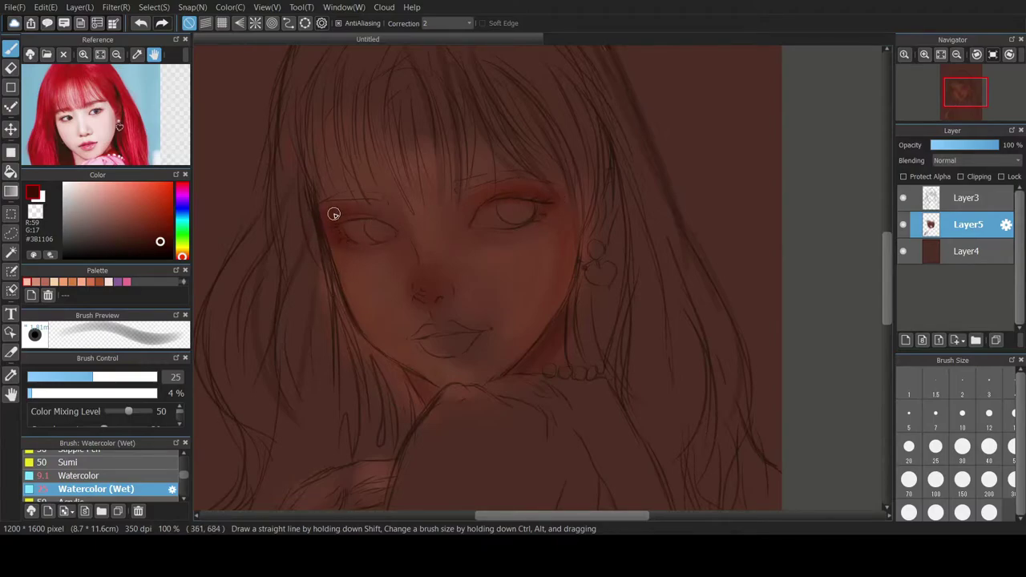
pyautogui.press(']')
pyautogui.press(']')
pyautogui.press(']')
pyautogui.press(']')
pyautogui.press(']')
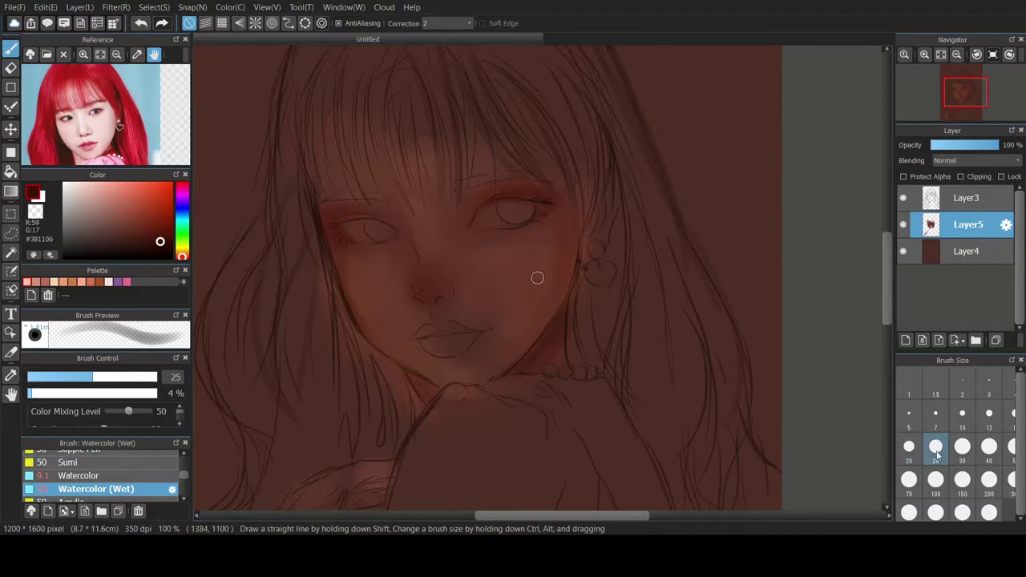
# - Blend the forehead and warm the far cheek with sampled skin tones such as #7C3321 at size 100
pyautogui.scroll(-4, 569, 225)
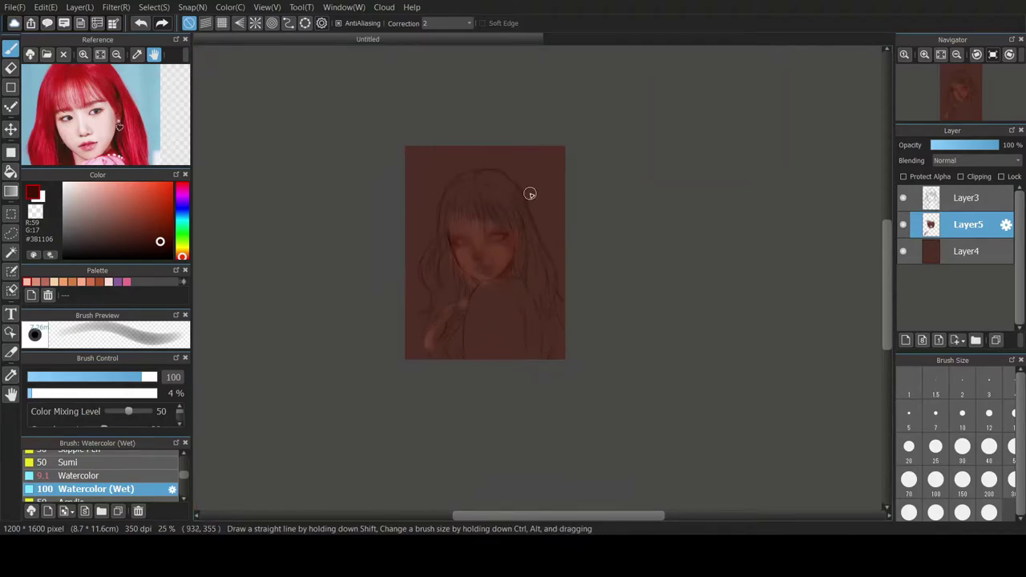
pyautogui.scroll(3, 465, 179)
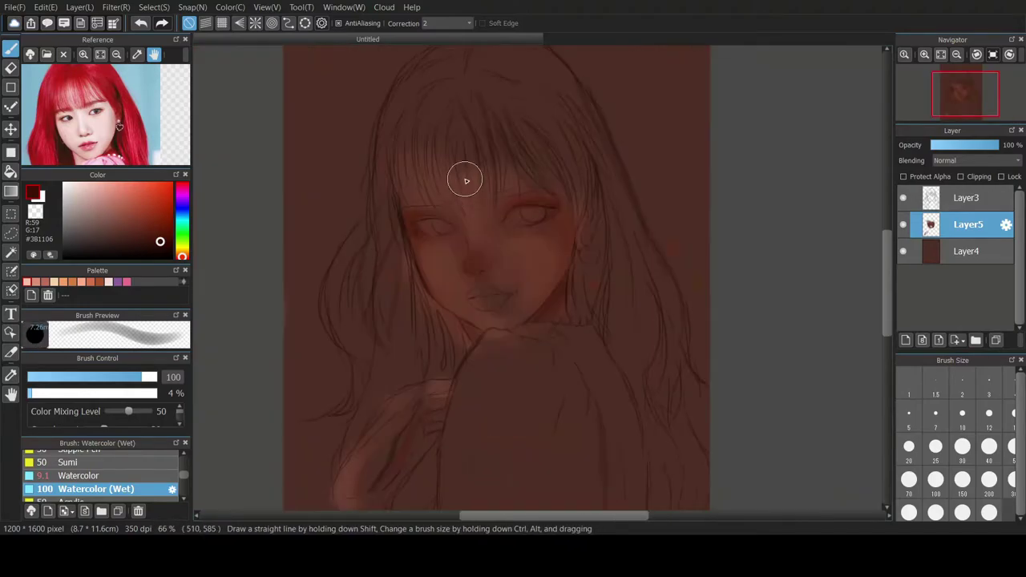
pyautogui.keyDown('alt'); pyautogui.click(518, 227); pyautogui.keyUp('alt')
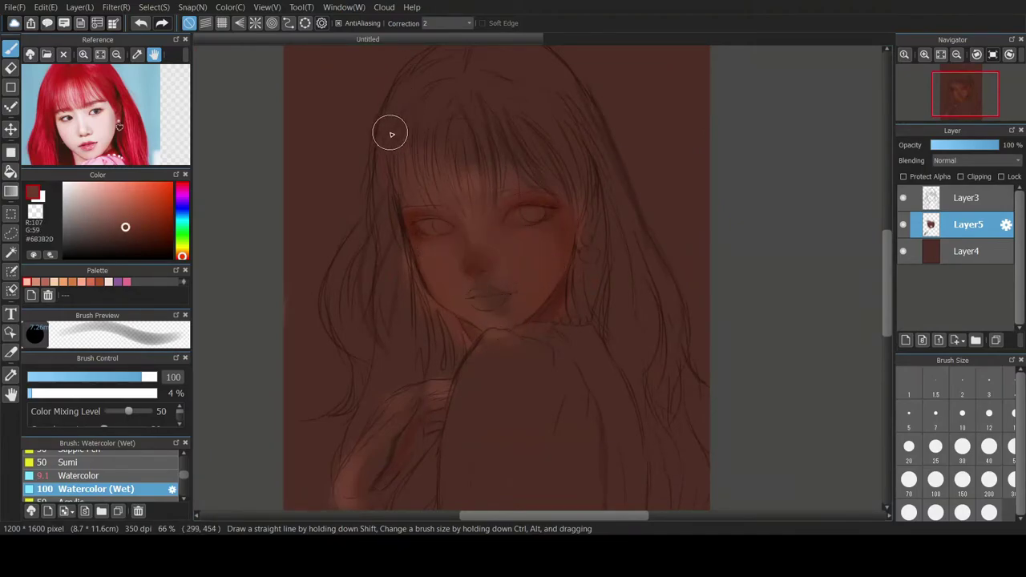
pyautogui.keyDown('alt'); pyautogui.click(465, 251); pyautogui.keyUp('alt')
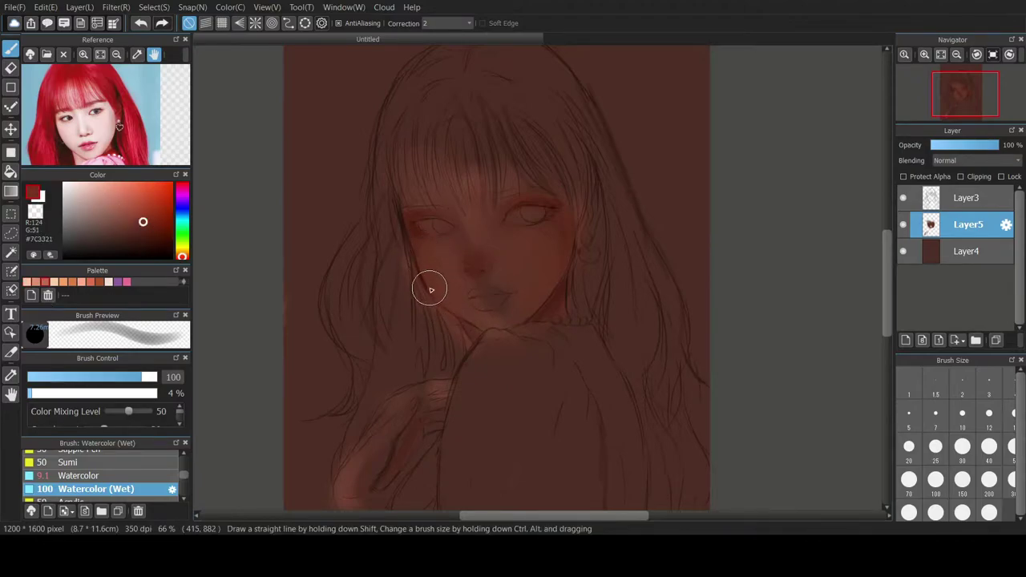
# - Lower the brush opacity to 3% and highlight the near cheek and inner eye corner with #FAC2A9 and #FDD1AC, down to size 20
pyautogui.click(27, 281)
pyautogui.moveTo(535, 241); pyautogui.dragTo(565, 235)
pyautogui.click(31, 393)
pyautogui.hotkey('ctrl', 'z')
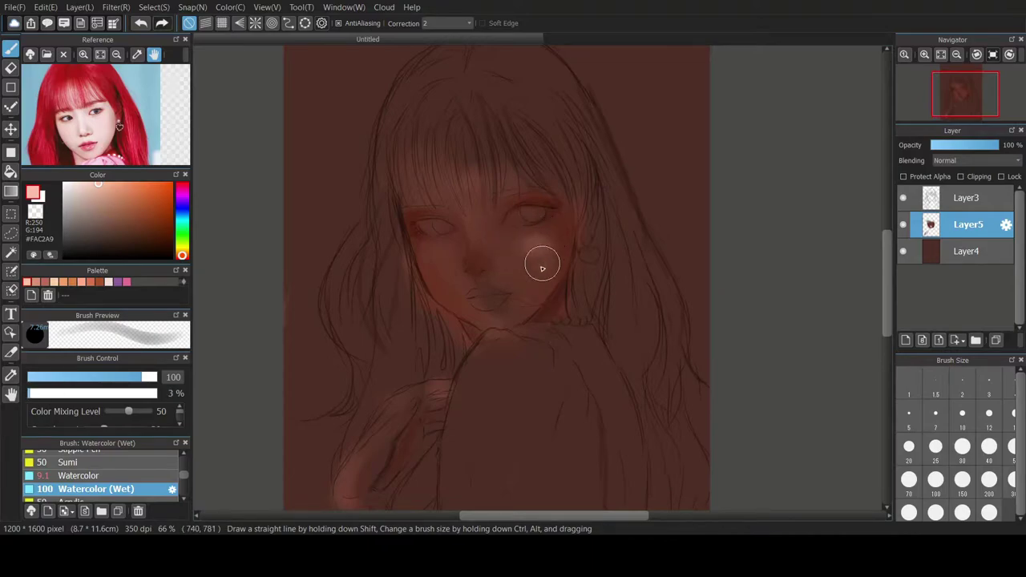
pyautogui.keyDown('alt'); pyautogui.click(465, 265); pyautogui.keyUp('alt')
pyautogui.moveTo(543, 252)
pyautogui.mouseDown()
pyautogui.moveTo(499, 298)
pyautogui.moveTo(505, 280)
pyautogui.mouseUp()
pyautogui.click(910, 447)
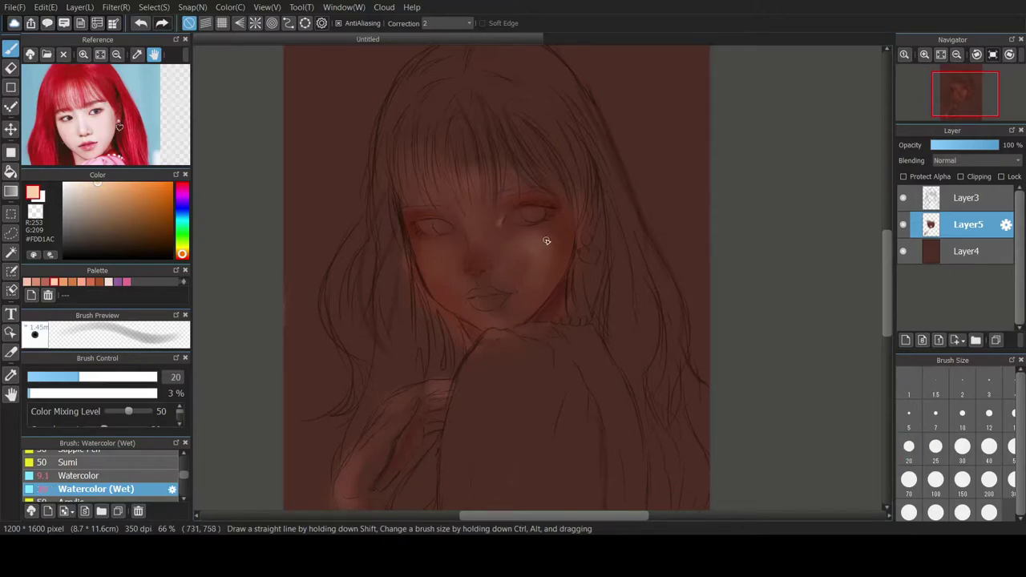
# - Try to brighten the area under the near eye with #FDD1AC at size 70
pyautogui.click(909, 480)
pyautogui.moveTo(523, 248)
pyautogui.mouseDown()
pyautogui.moveTo(505, 285)
pyautogui.moveTo(544, 226)
pyautogui.mouseUp()
pyautogui.hotkey('ctrl', 'z')
pyautogui.hotkey('ctrl', 'z')
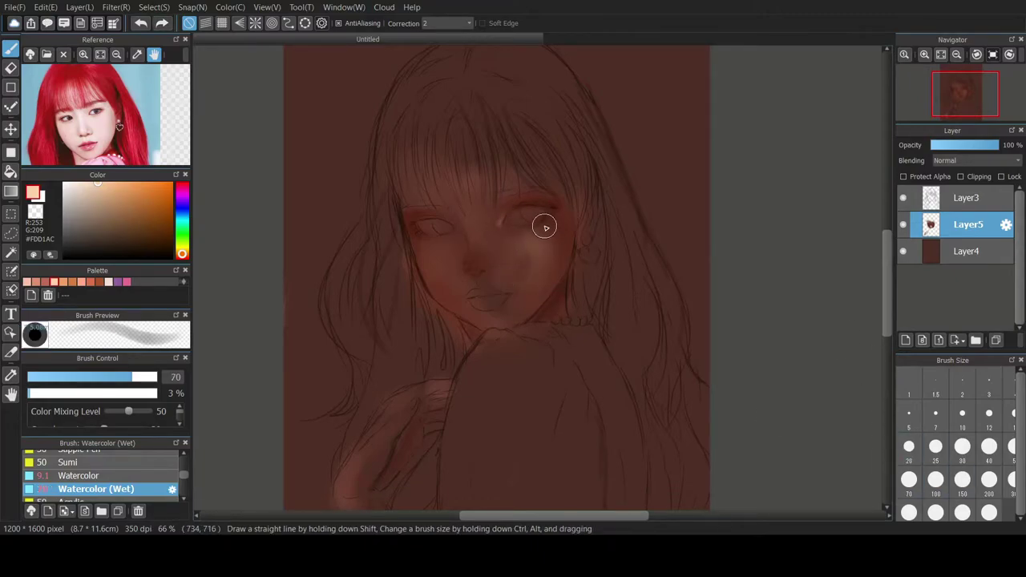
# - Blend the near cheek with #673728 and glaze the cheeks with orange #F6A16A at sizes 20 and 100
pyautogui.keyDown('alt'); pyautogui.click(521, 284); pyautogui.keyUp('alt')
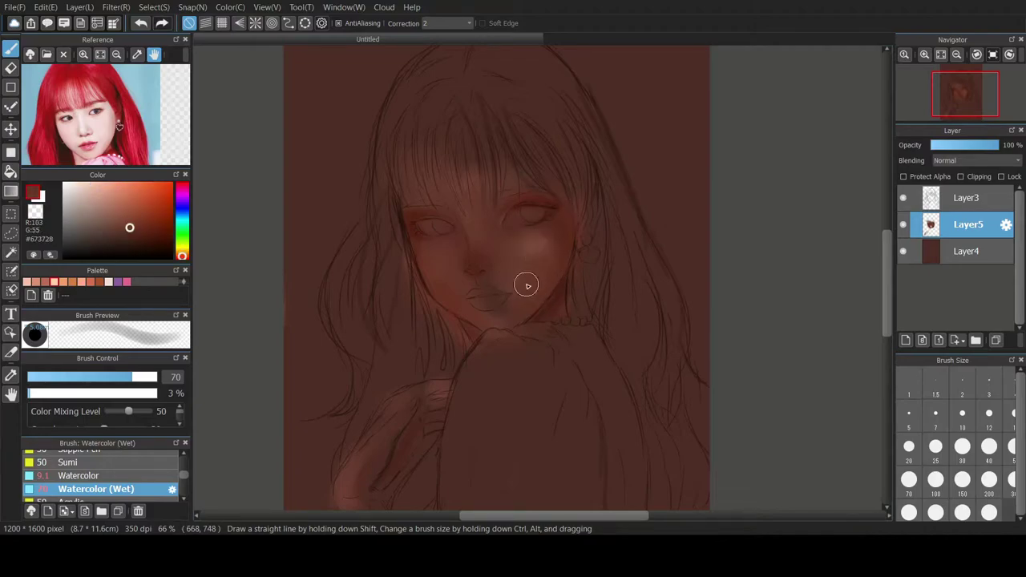
pyautogui.click(68, 282)
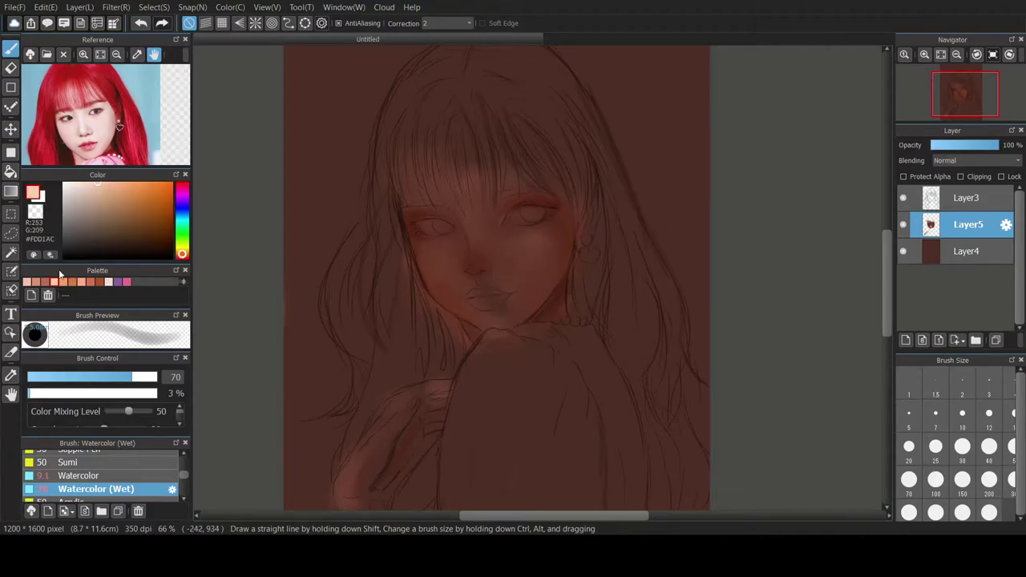
pyautogui.click(962, 413)
pyautogui.click(909, 447)
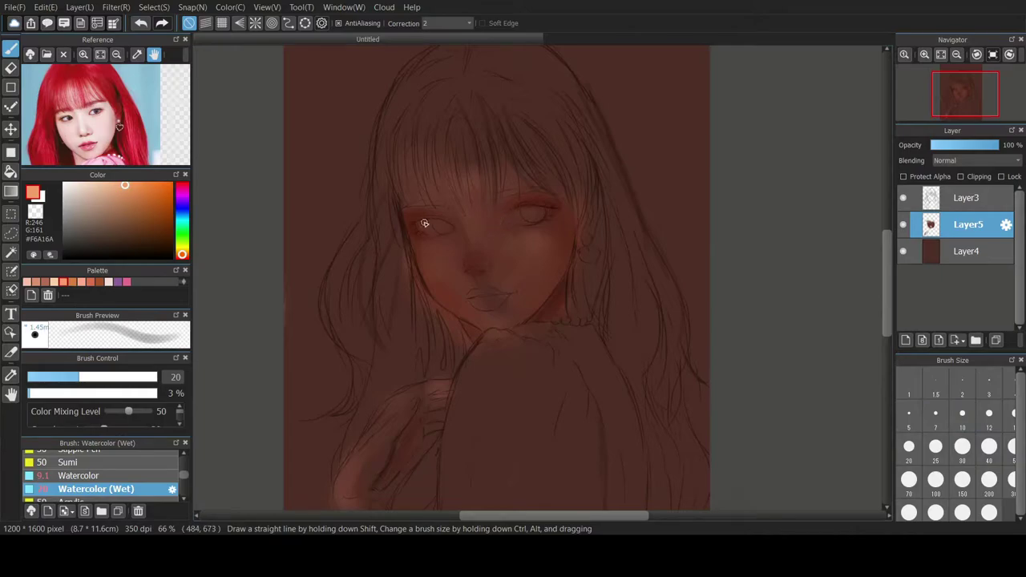
pyautogui.click(936, 479)
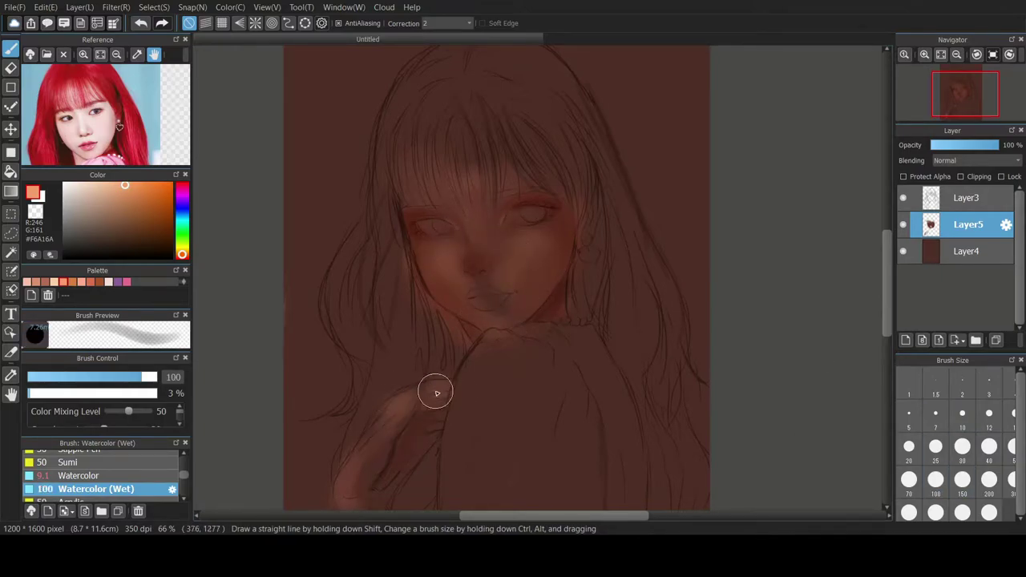
# - Tint the hand and fingers with #6A3929 and #582A1D at size 100, and soften the lower face with #72412E and #FDD1AC
pyautogui.keyDown('alt'); pyautogui.click(428, 245); pyautogui.keyUp('alt')
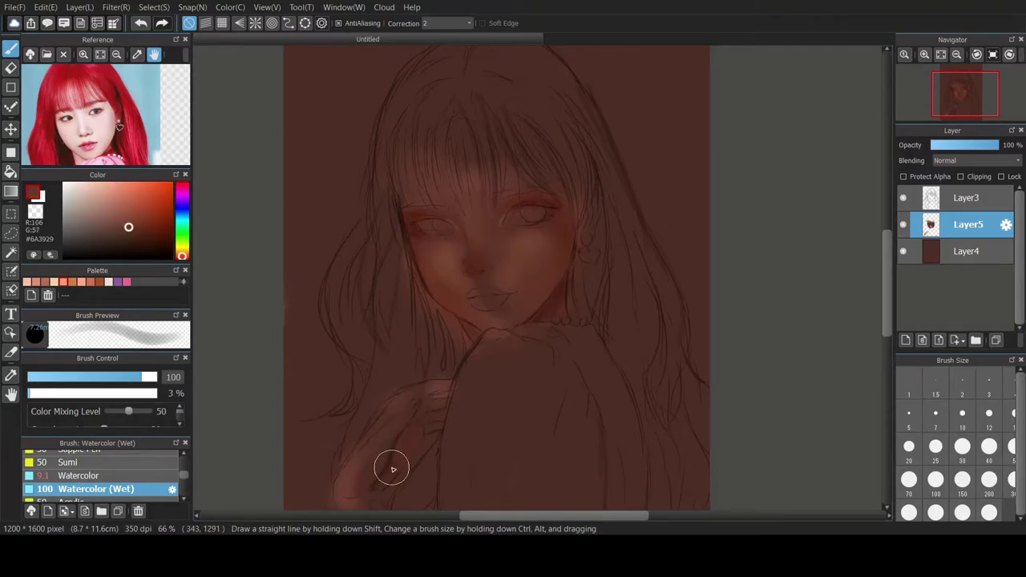
pyautogui.moveTo(413, 410); pyautogui.dragTo(420, 390)
pyautogui.keyDown('alt'); pyautogui.click(518, 224); pyautogui.keyUp('alt')
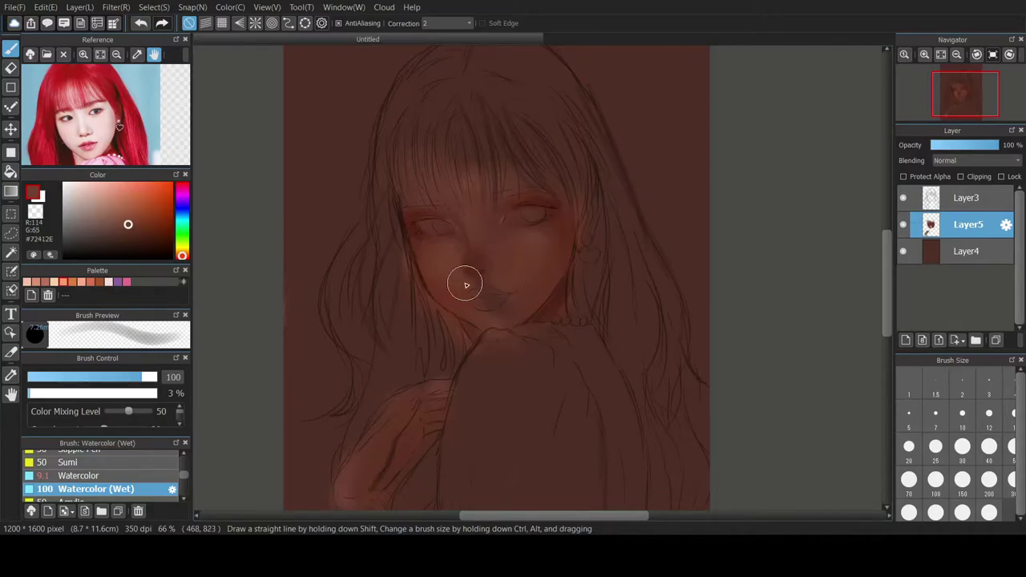
pyautogui.click(54, 281)
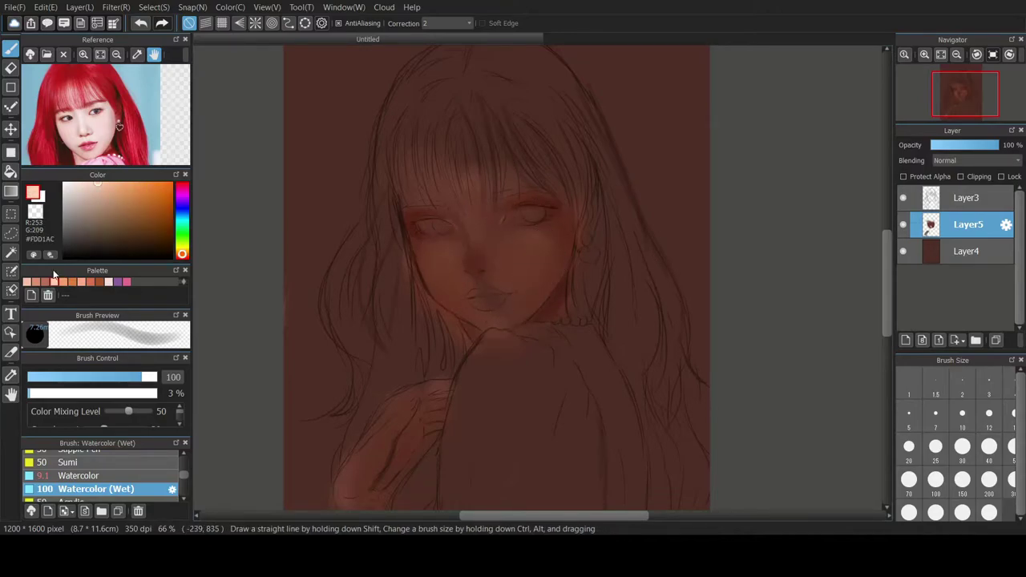
pyautogui.keyDown('alt'); pyautogui.click(336, 239); pyautogui.keyUp('alt')
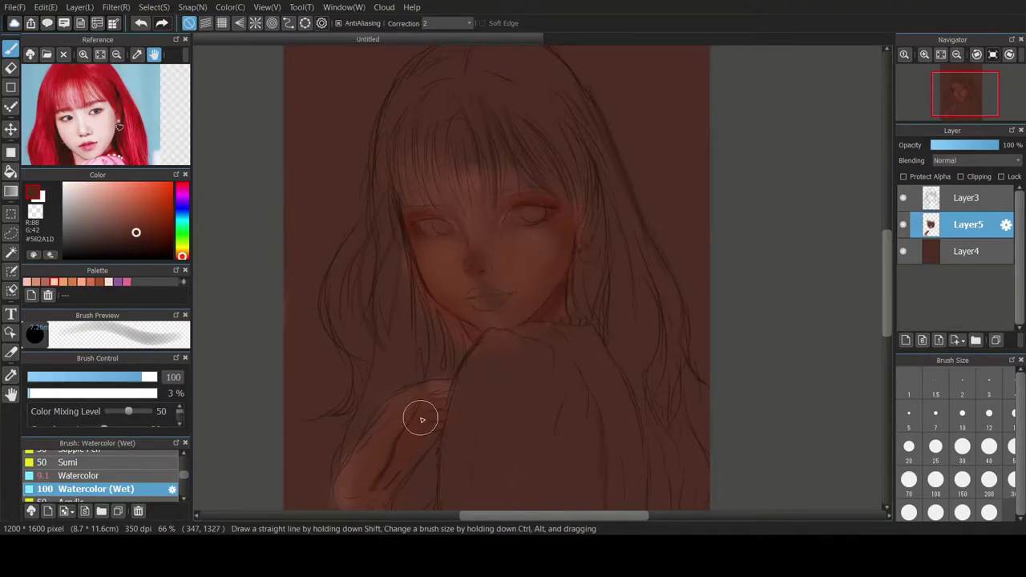
# - Darken the shadow under the near jawline and around the ear with #3C1505 at sizes 100 and 30
pyautogui.keyDown('alt'); pyautogui.click(547, 304); pyautogui.keyUp('alt')
pyautogui.click(163, 240)
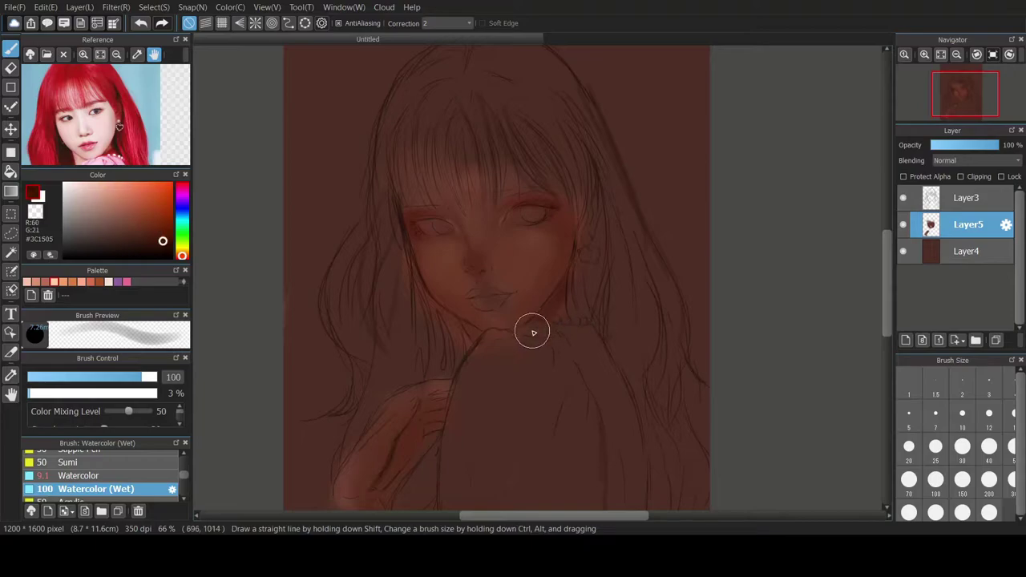
pyautogui.click(960, 447)
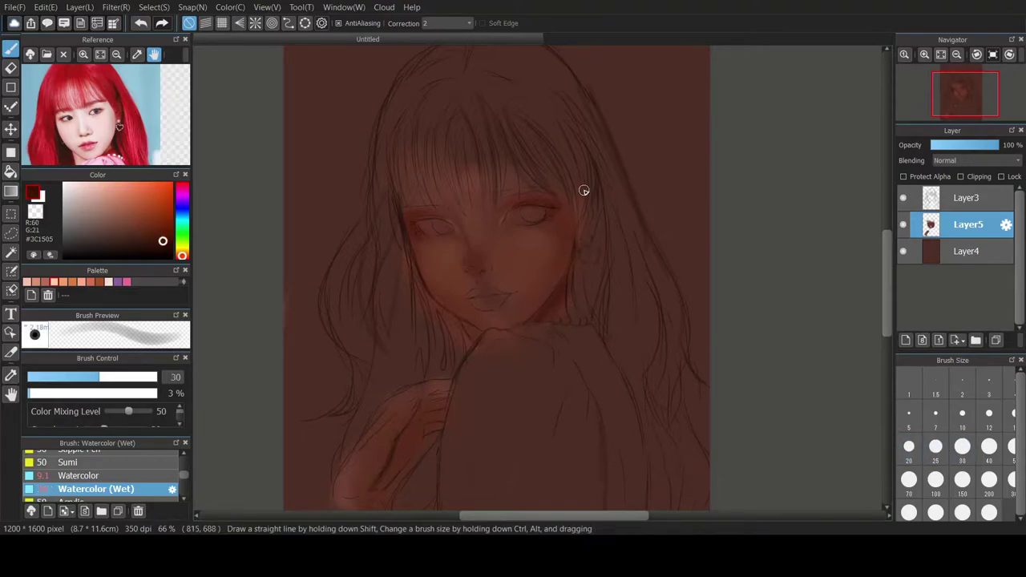
# - Soften the side of the nose with #6E3829 at size 30 and try a #FDD1AC highlight on its tip
pyautogui.keyDown('alt'); pyautogui.click(470, 261); pyautogui.keyUp('alt')
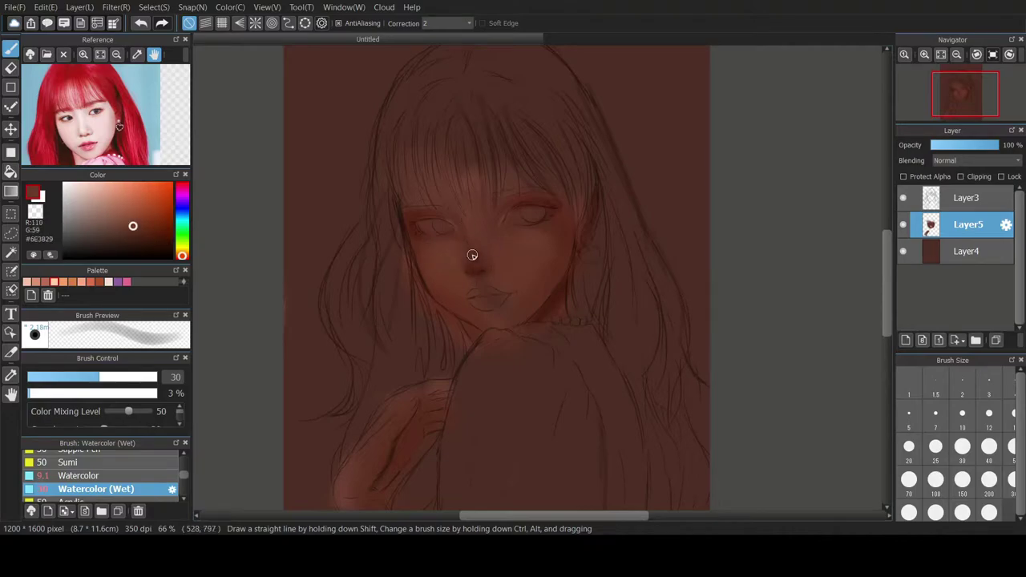
pyautogui.click(55, 282)
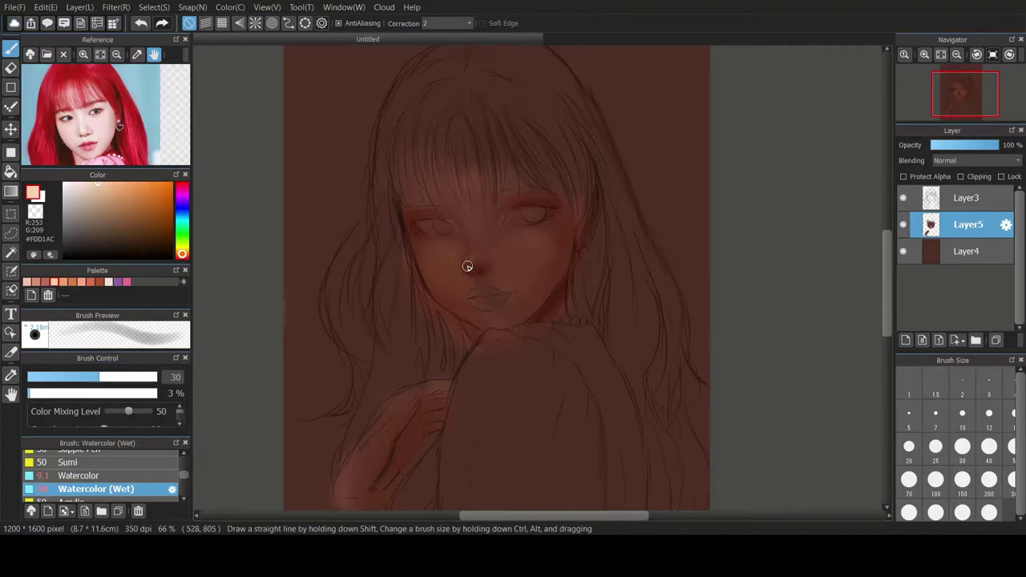
pyautogui.moveTo(472, 261); pyautogui.dragTo(481, 270)
pyautogui.hotkey('ctrl', 'z')
# - Brighten both cheeks with #FDD1AC at size 150 and try the same highlight on the wrist
pyautogui.click(909, 480)
pyautogui.click(909, 449)
pyautogui.click(962, 480)
pyautogui.moveTo(530, 244)
pyautogui.mouseDown()
pyautogui.moveTo(553, 258)
pyautogui.moveTo(442, 246)
pyautogui.moveTo(430, 265)
pyautogui.mouseUp()
pyautogui.moveTo(339, 472)
pyautogui.mouseDown()
pyautogui.moveTo(364, 447)
pyautogui.moveTo(343, 491)
pyautogui.moveTo(445, 356)
pyautogui.moveTo(374, 445)
pyautogui.mouseUp()
pyautogui.hotkey('ctrl', 'z')
# - Highlight the center of the forehead below the bangs with #FDD1AC at size 100
pyautogui.click(935, 512)
pyautogui.click(936, 480)
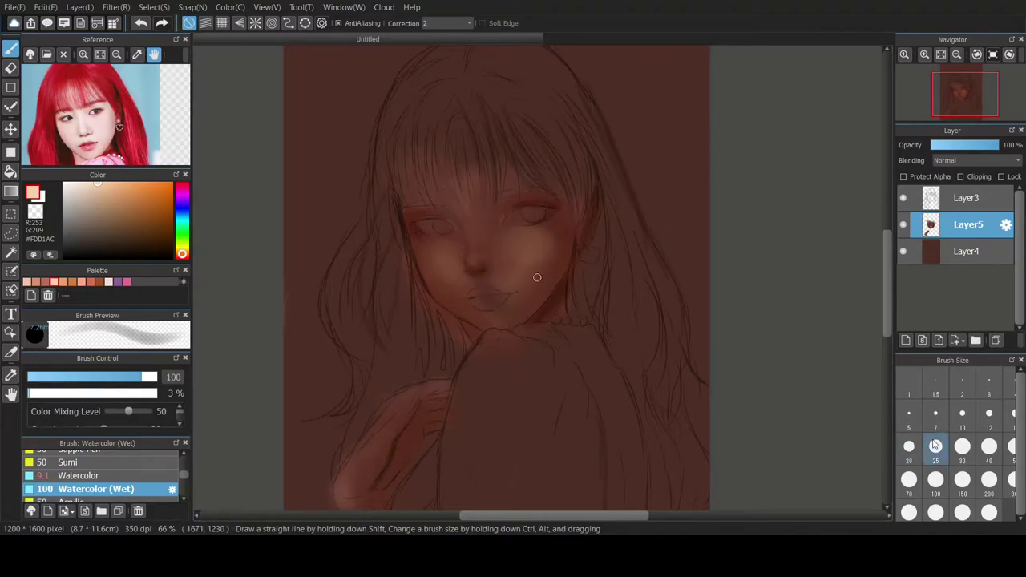
pyautogui.click(990, 414)
pyautogui.click(936, 481)
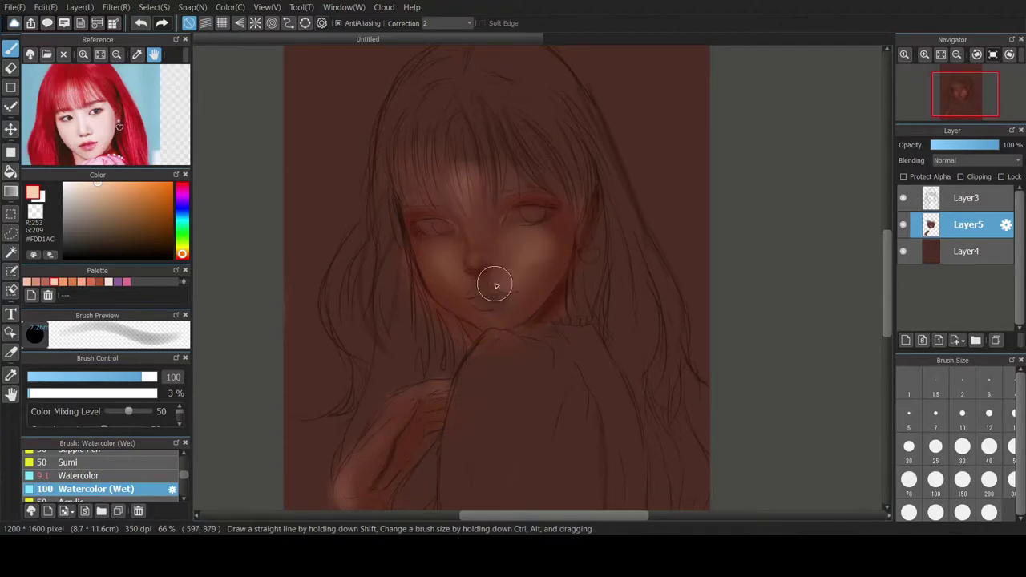
# - Shade both eye sockets with #A95128 at size 30 and #4A1F13 at sizes 100 and 40
pyautogui.click(100, 283)
pyautogui.click(962, 447)
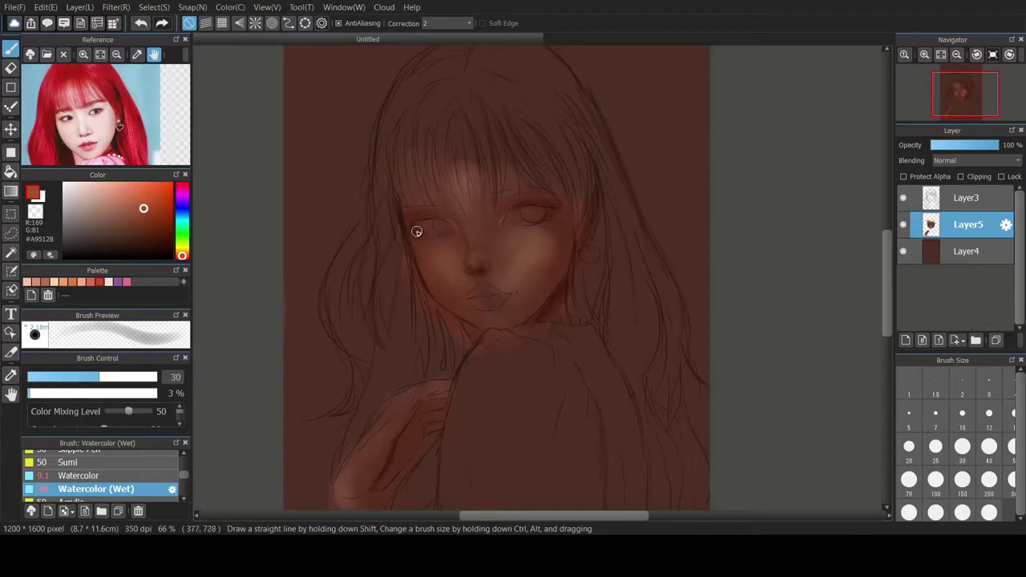
pyautogui.click(935, 480)
pyautogui.click(144, 236)
pyautogui.moveTo(446, 228); pyautogui.dragTo(415, 222)
pyautogui.hotkey('ctrl', 'z')
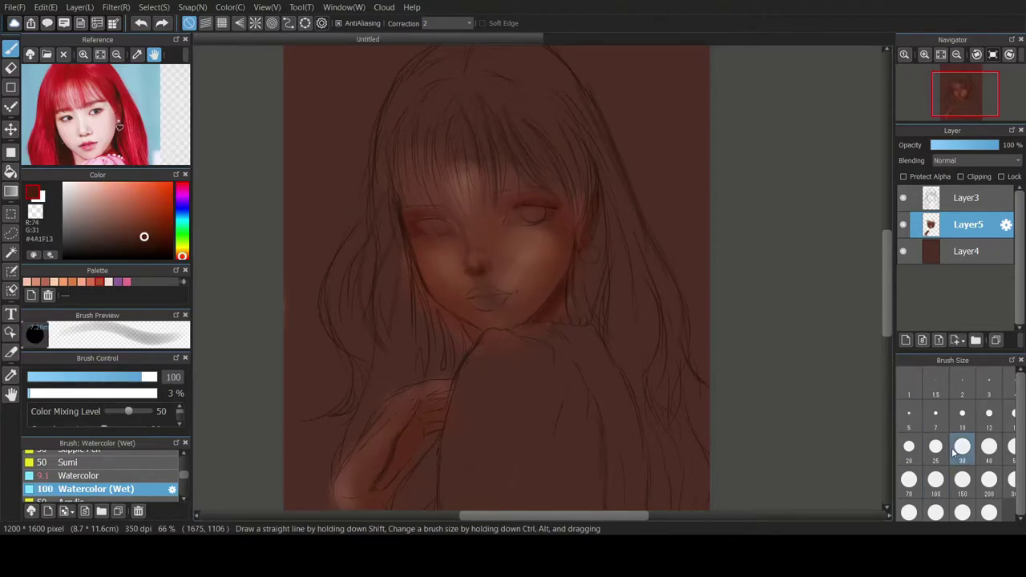
pyautogui.click(990, 449)
pyautogui.moveTo(518, 217); pyautogui.dragTo(534, 213)
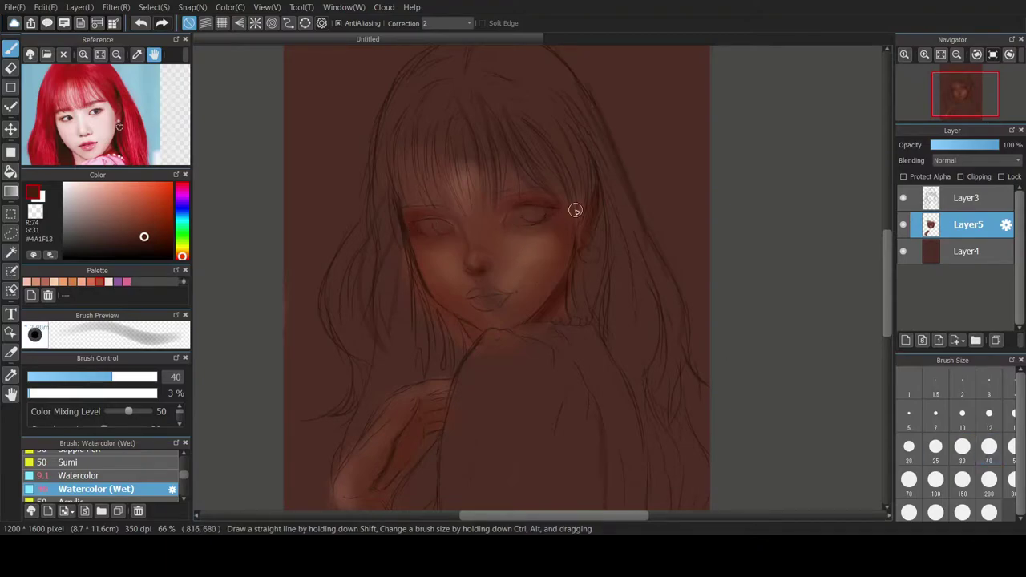
# - Blend the near cheek and the nose bridge with sampled skin tones #7A4A36 and #7E4D39 at sizes 40 and 30
pyautogui.keyDown('alt'); pyautogui.click(533, 230); pyautogui.keyUp('alt')
pyautogui.keyDown('alt'); pyautogui.click(512, 266); pyautogui.keyUp('alt')
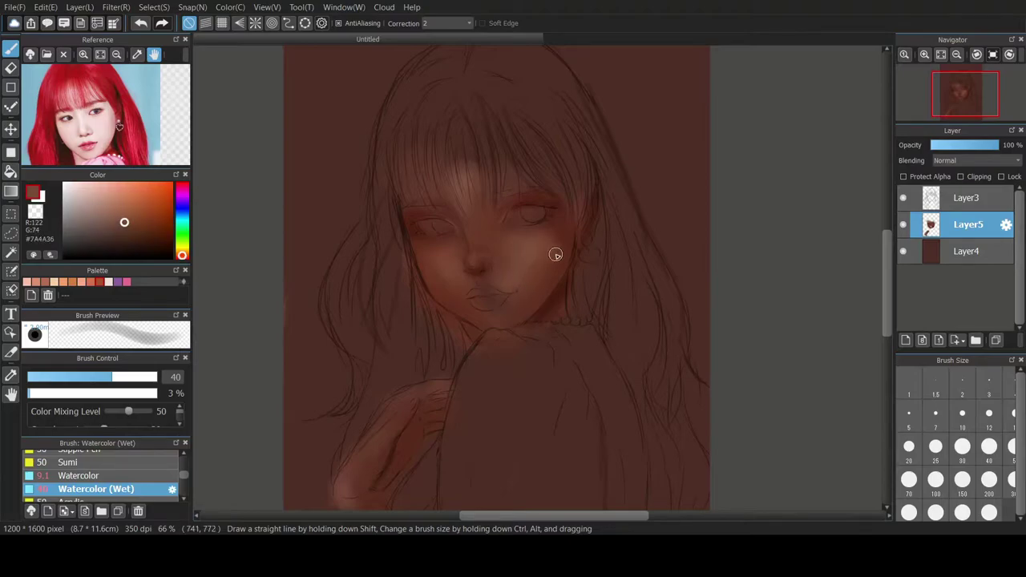
pyautogui.keyDown('alt'); pyautogui.click(537, 252); pyautogui.keyUp('alt')
pyautogui.click(962, 448)
pyautogui.click(962, 415)
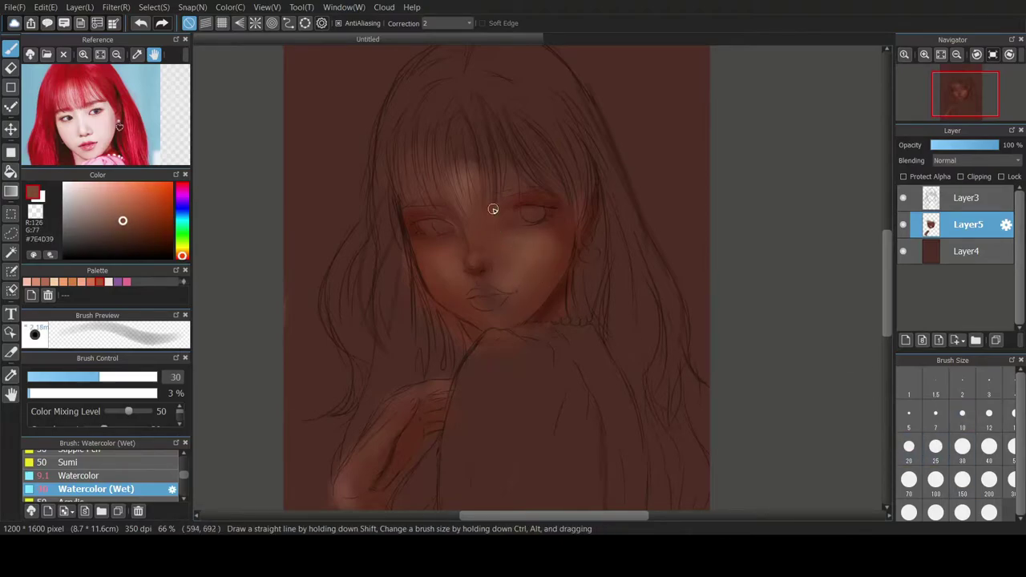
# - Brighten the cheek below the eye with #FDD1AC at size 150 and the wrist edge at size 70
pyautogui.click(962, 480)
pyautogui.keyDown('alt'); pyautogui.click(529, 229); pyautogui.keyUp('alt')
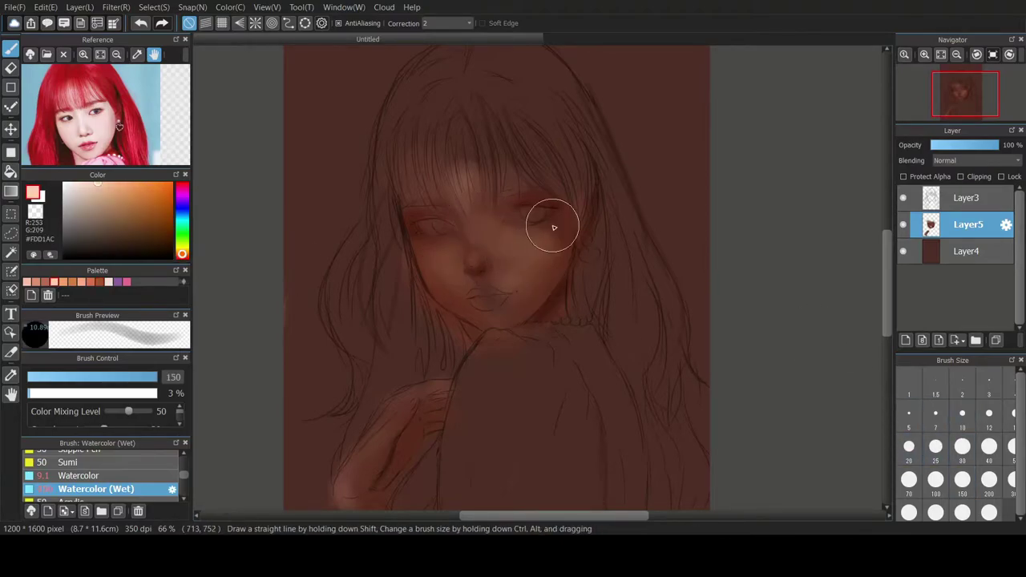
pyautogui.click(909, 480)
pyautogui.moveTo(338, 481); pyautogui.dragTo(341, 500)
# - Shade the hand and the eye sockets with dark tones #1D0901 and #2E0A09 at sizes 70 and 20
pyautogui.keyDown('alt'); pyautogui.click(508, 166); pyautogui.keyUp('alt')
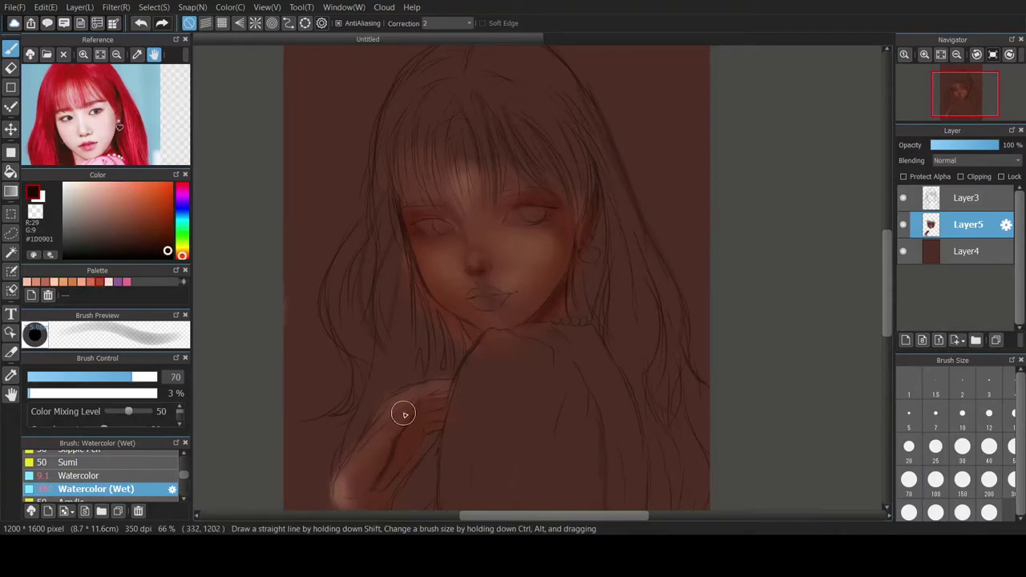
pyautogui.click(909, 446)
pyautogui.moveTo(183, 210)
pyautogui.mouseDown()
pyautogui.moveTo(183, 199)
pyautogui.moveTo(184, 258)
pyautogui.mouseUp()
pyautogui.click(151, 246)
pyautogui.click(909, 479)
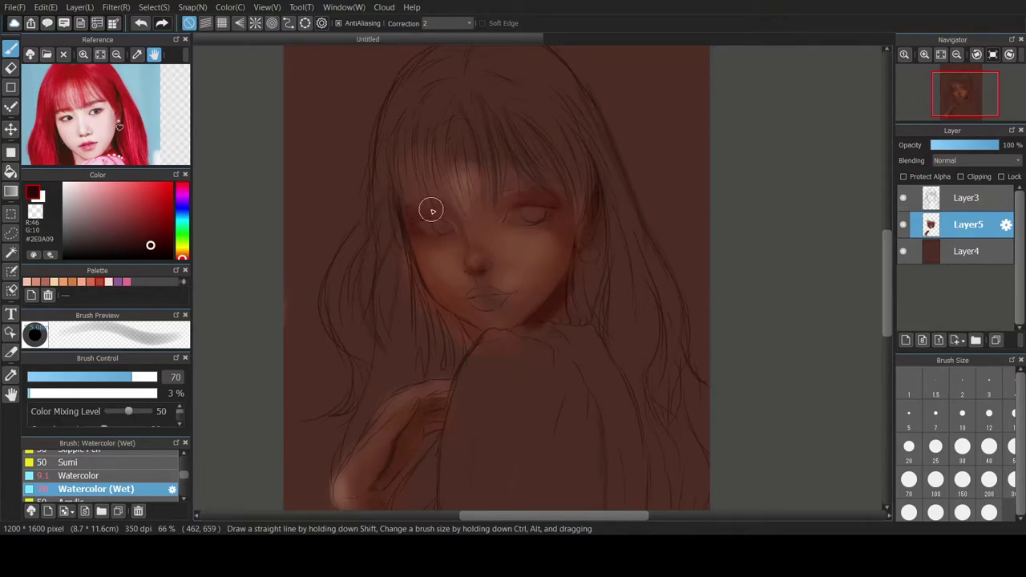
# - Deepen the shadows around the eyes, fingers and nostrils at size 20 with #2E0A09, #020000 and the sampled #310F08
pyautogui.click(909, 447)
pyautogui.scroll(1, 485, 279)
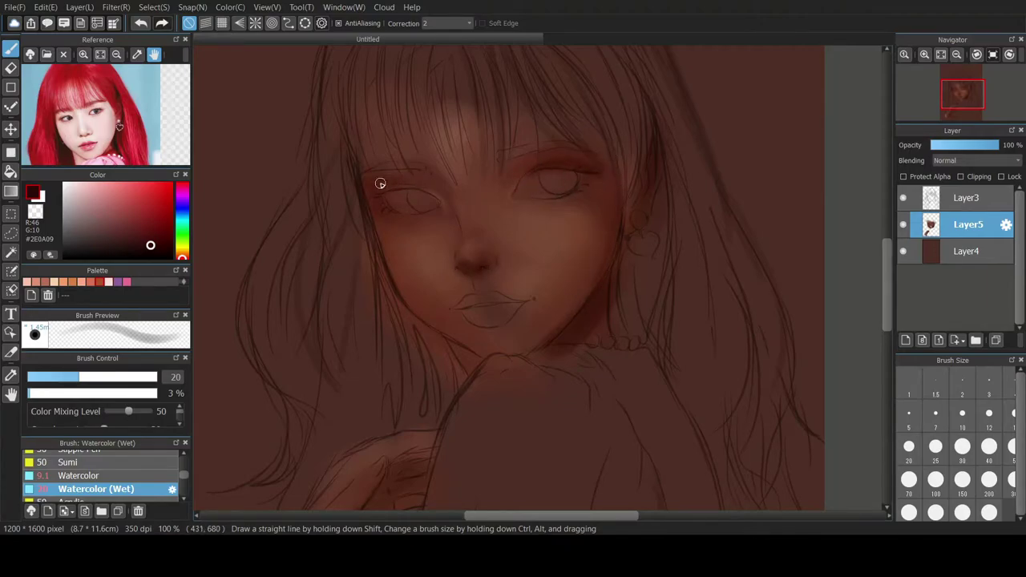
pyautogui.click(147, 258)
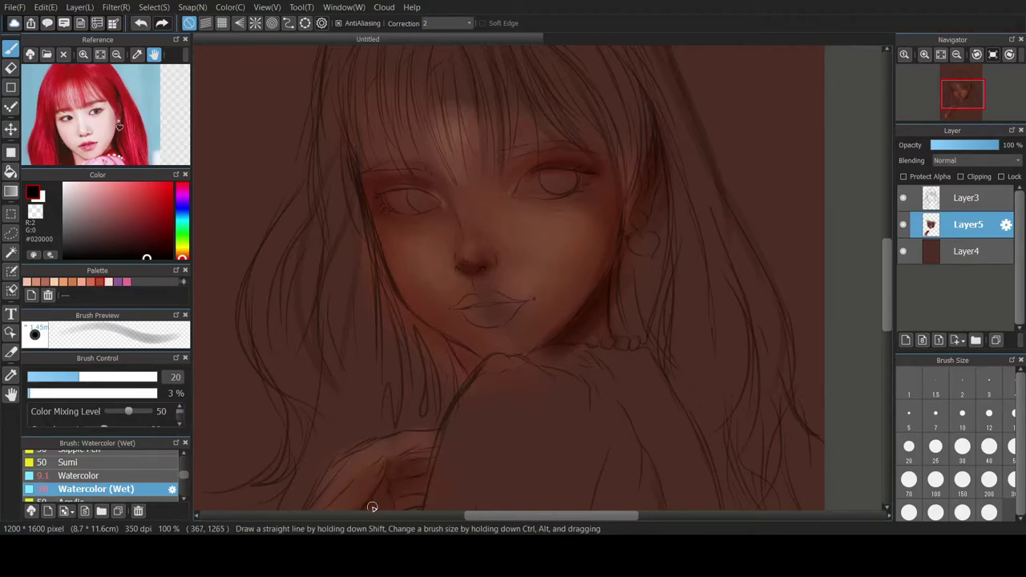
pyautogui.keyDown('alt'); pyautogui.click(469, 268); pyautogui.keyUp('alt')
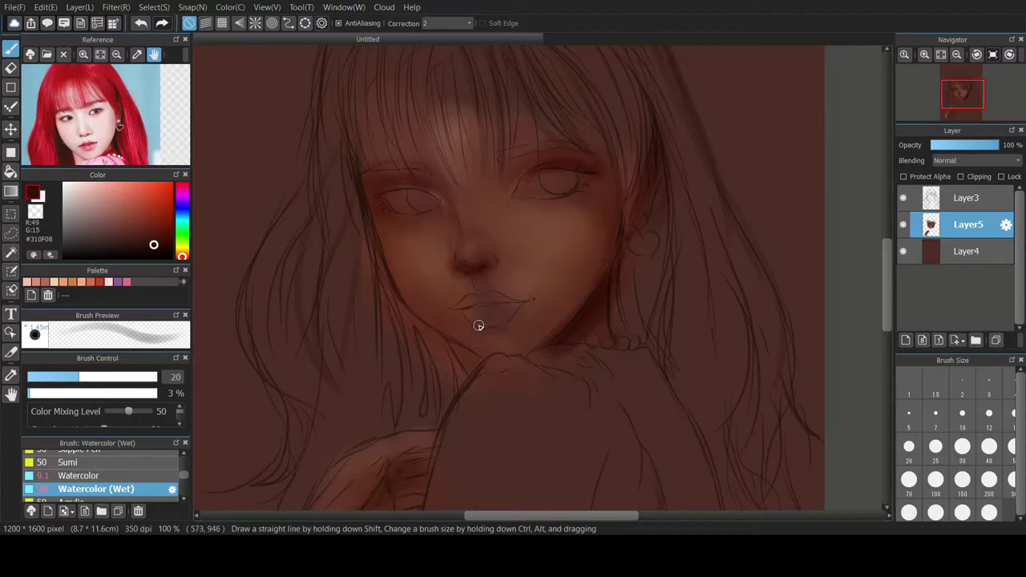
# - Highlight the cheeks and nose on Layer5 with light peach #FDD1AC, using Watercolor (Wet) at brush sizes 100 and 25
pyautogui.scroll(-4, 534, 265)
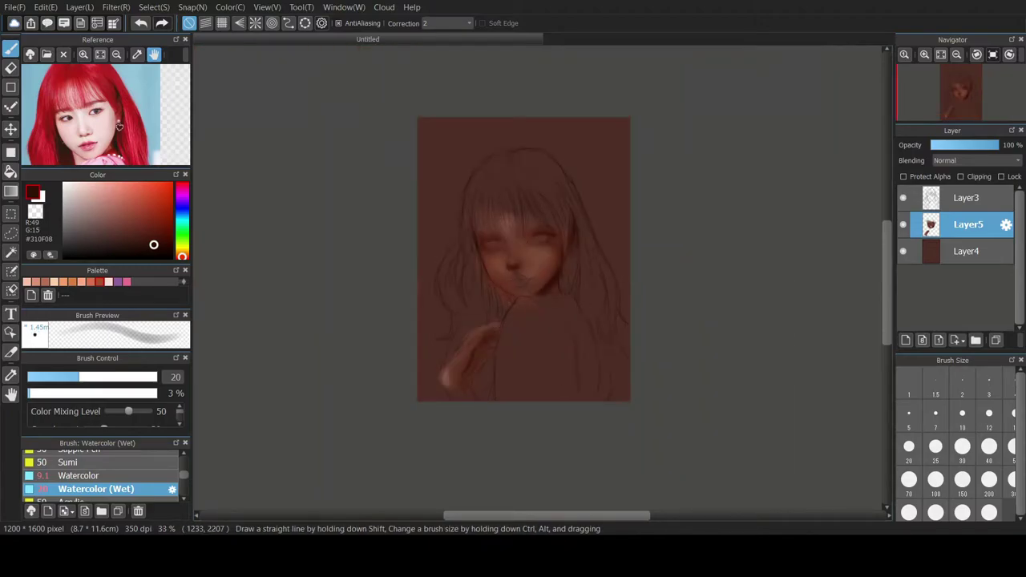
pyautogui.scroll(4, 552, 228)
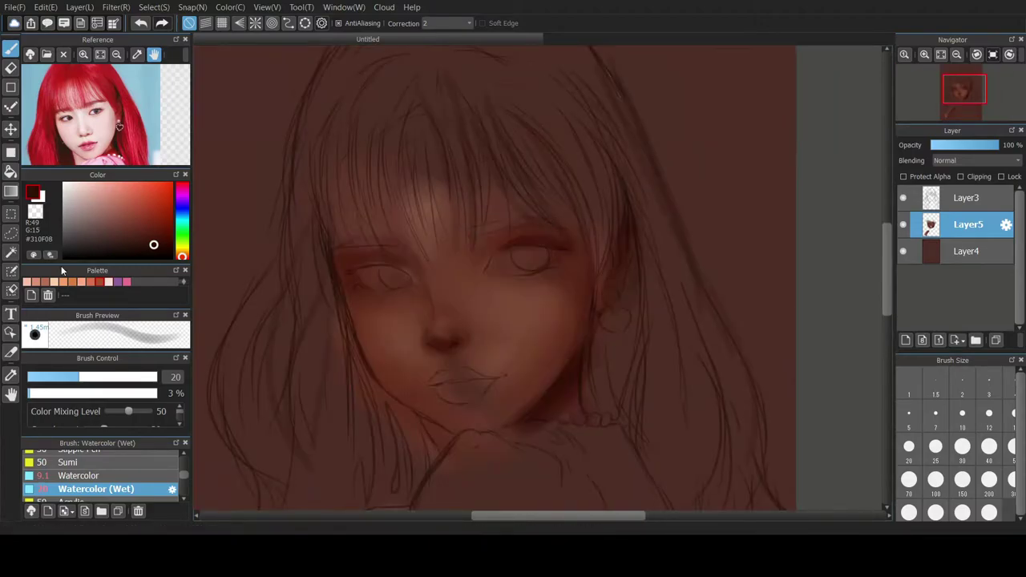
pyautogui.keyDown('alt'); pyautogui.click(557, 300); pyautogui.keyUp('alt')
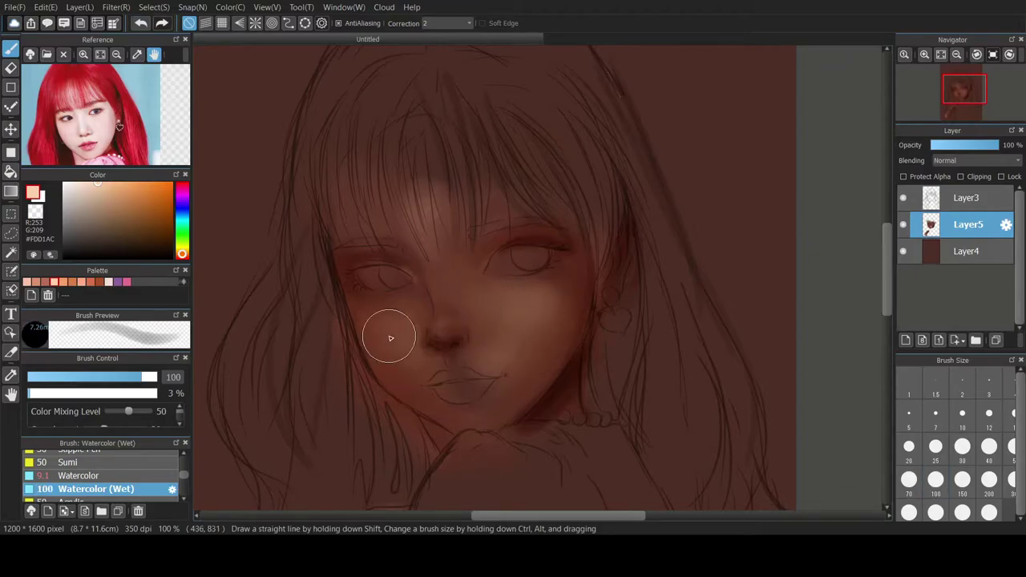
pyautogui.click(935, 446)
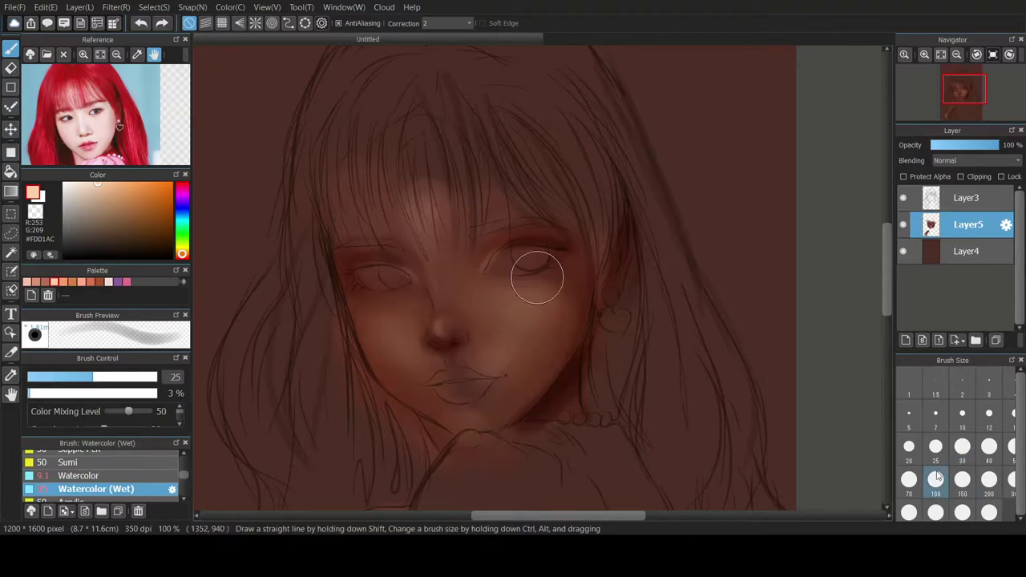
# - Warm the cheeks with coral #DE7152 at brush size 100, and layer light peach #FDD1AC over the lit skin
pyautogui.click(93, 281)
pyautogui.click(962, 447)
pyautogui.click(936, 480)
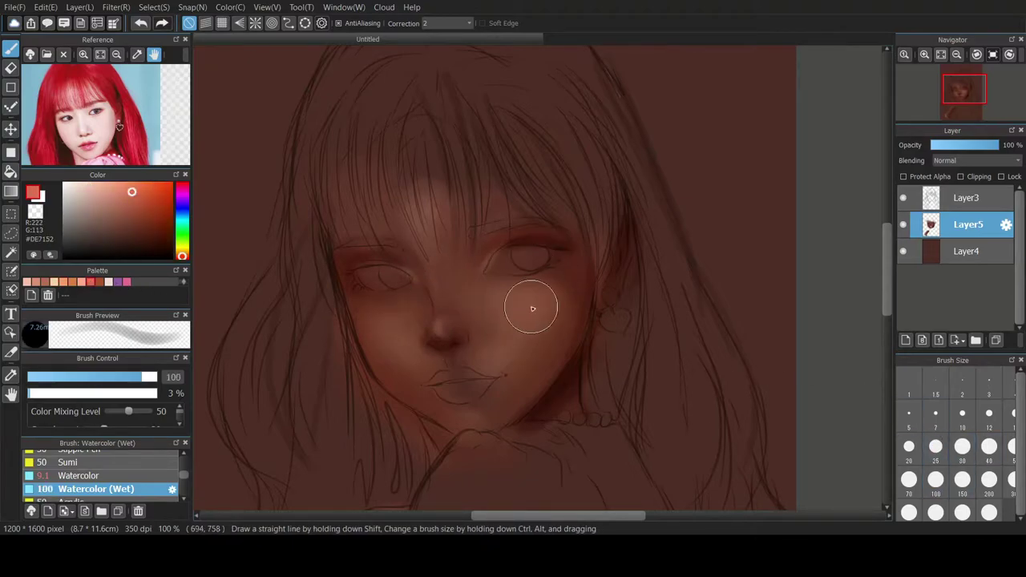
pyautogui.click(55, 282)
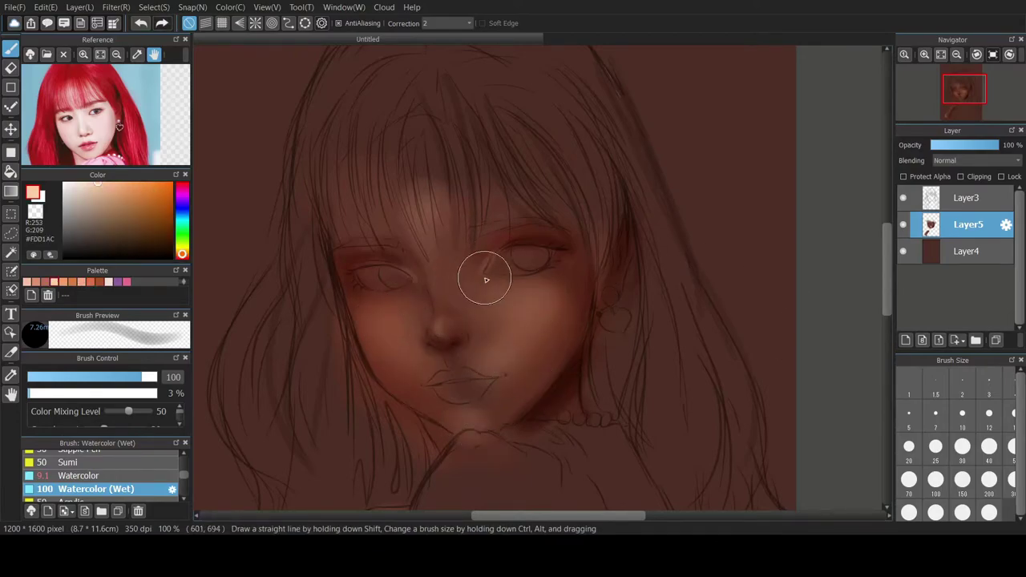
# - Blend the cheeks and under-eye areas with tones sampled from the face, and check the painting with the Layer3 sketch temporarily hidden
pyautogui.scroll(-1, 547, 318)
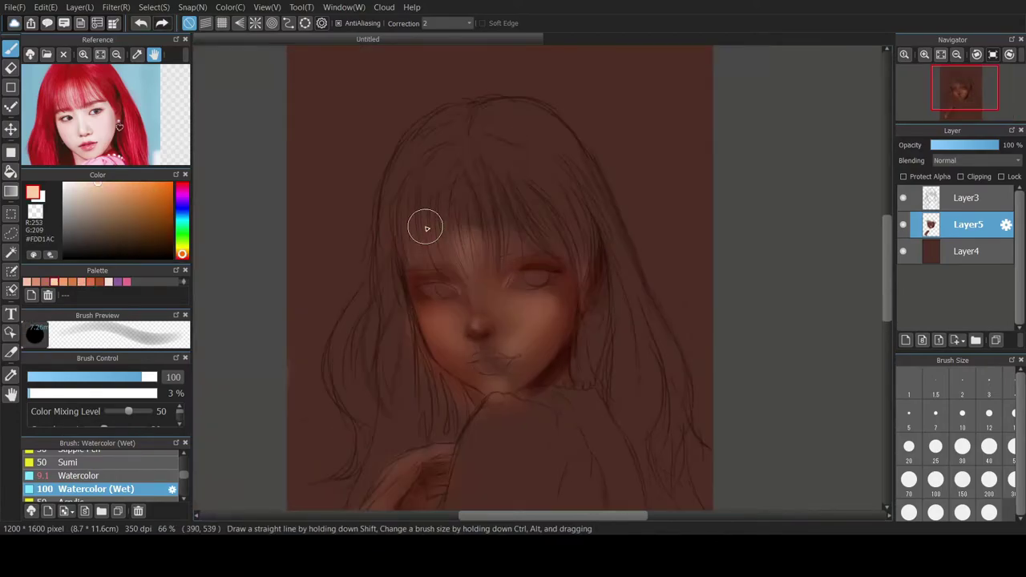
pyautogui.keyDown('alt'); pyautogui.click(563, 365); pyautogui.keyUp('alt')
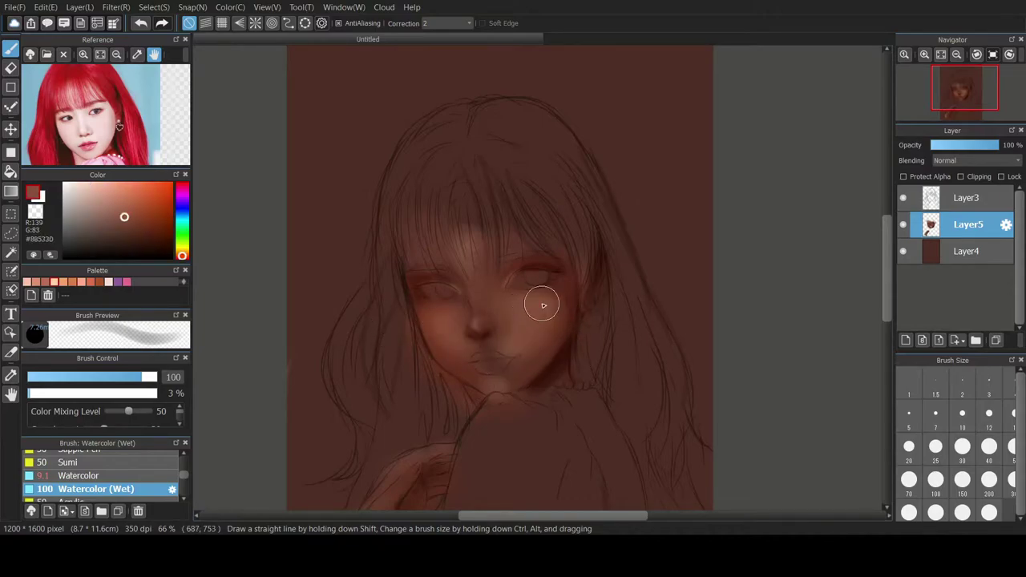
pyautogui.keyDown('alt'); pyautogui.click(510, 311); pyautogui.keyUp('alt')
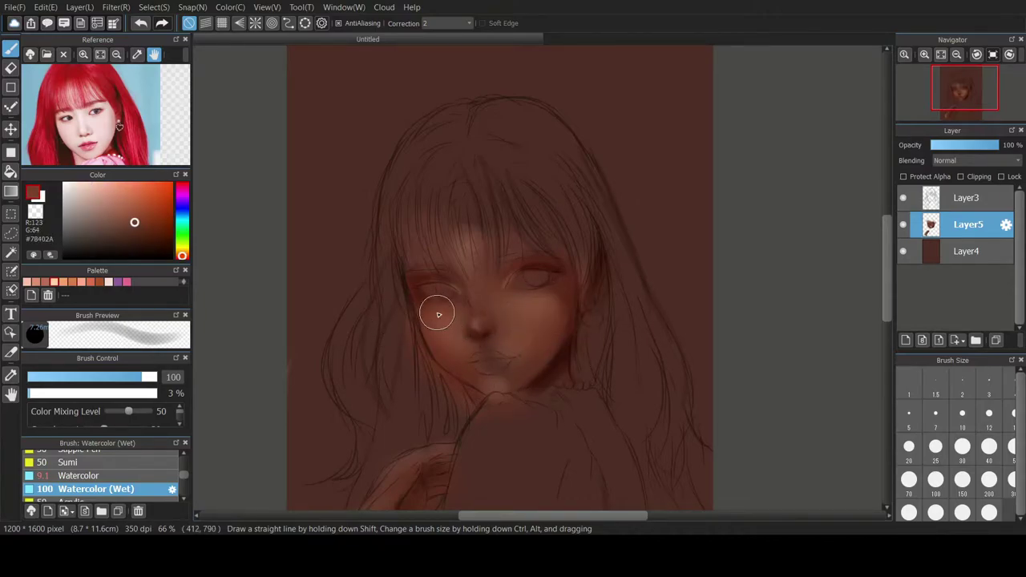
pyautogui.keyDown('alt'); pyautogui.click(503, 398); pyautogui.keyUp('alt')
pyautogui.keyDown('alt'); pyautogui.click(570, 306); pyautogui.keyUp('alt')
pyautogui.moveTo(570, 306); pyautogui.dragTo(557, 315)
pyautogui.keyDown('alt'); pyautogui.click(519, 329); pyautogui.keyUp('alt')
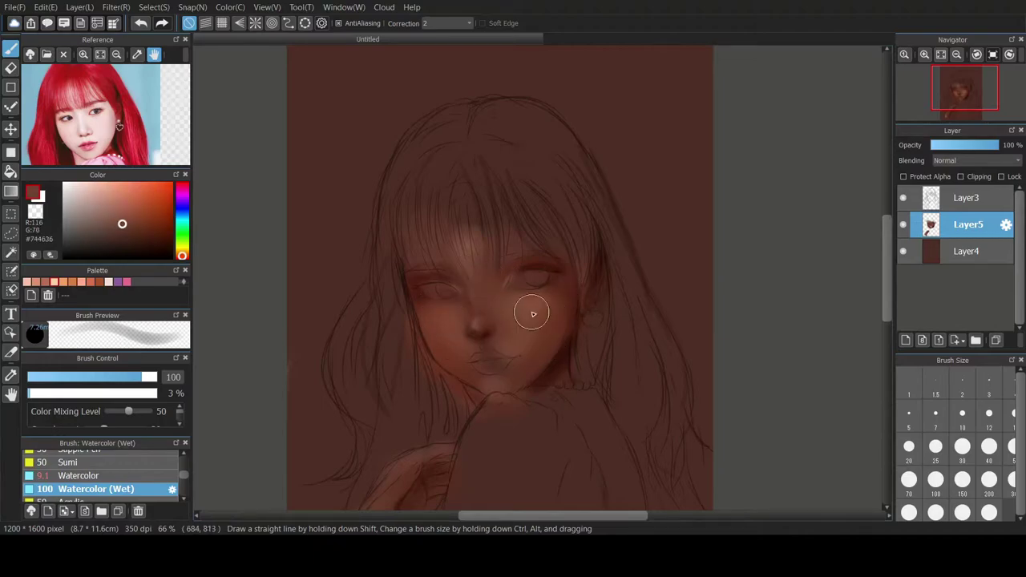
pyautogui.click(904, 198)
pyautogui.click(903, 197)
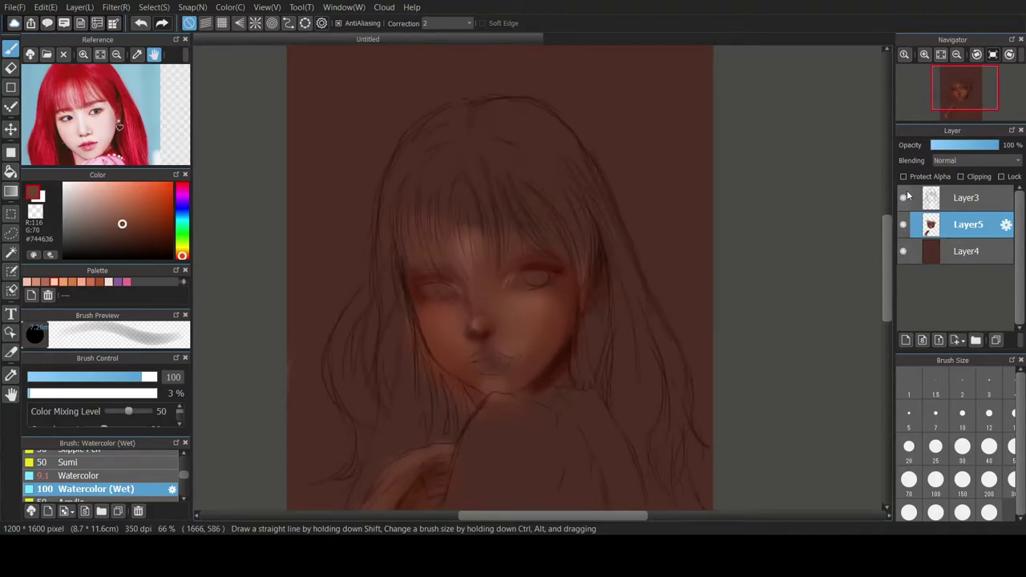
# - Refine the shading around the eyes and along the face edges at brush size 30 with #A9512B and sampled reddish browns
pyautogui.keyDown('alt'); pyautogui.click(539, 291); pyautogui.keyUp('alt')
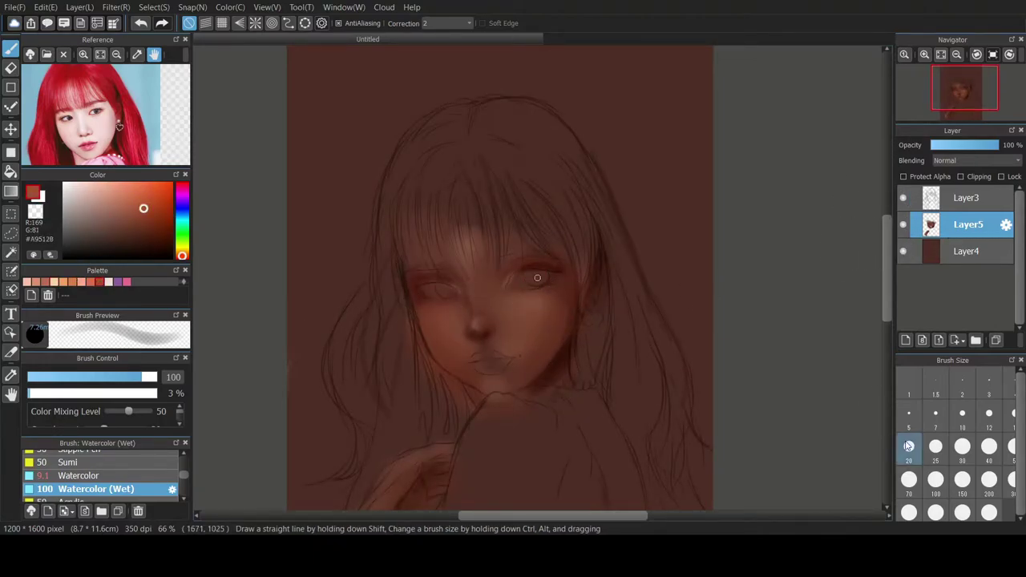
pyautogui.click(962, 447)
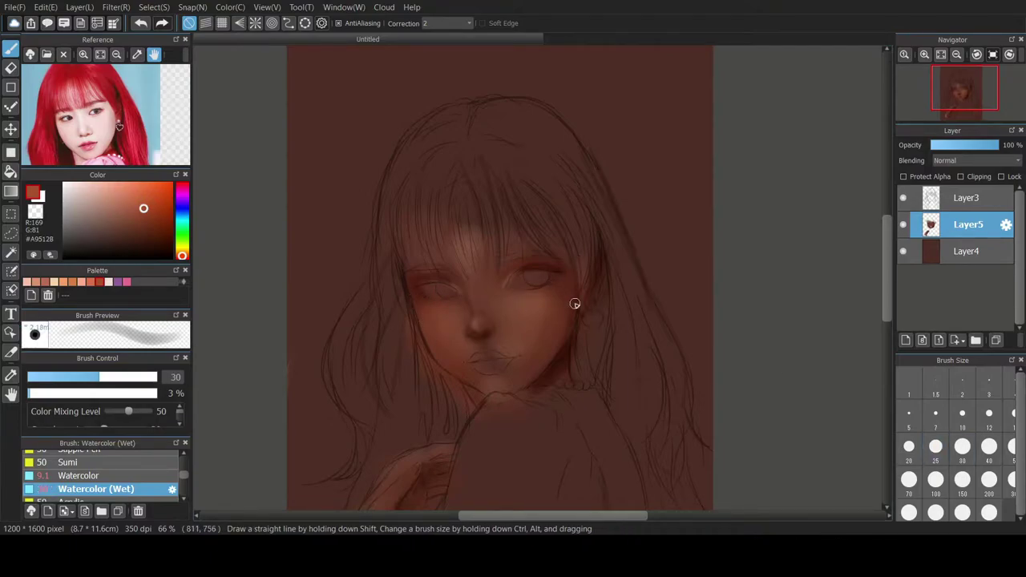
pyautogui.keyDown('alt'); pyautogui.click(550, 263); pyautogui.keyUp('alt')
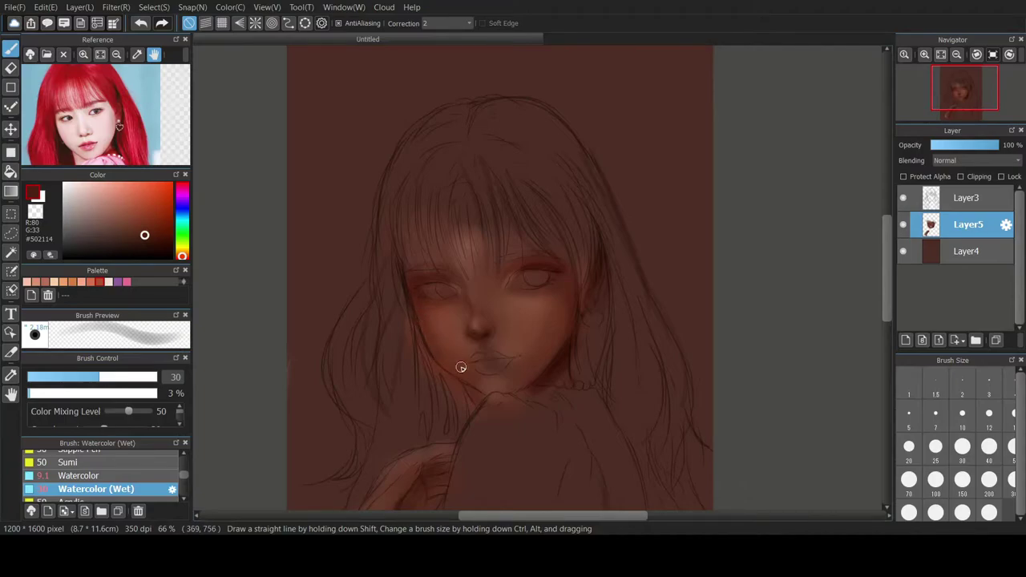
pyautogui.keyDown('alt'); pyautogui.click(418, 345); pyautogui.keyUp('alt')
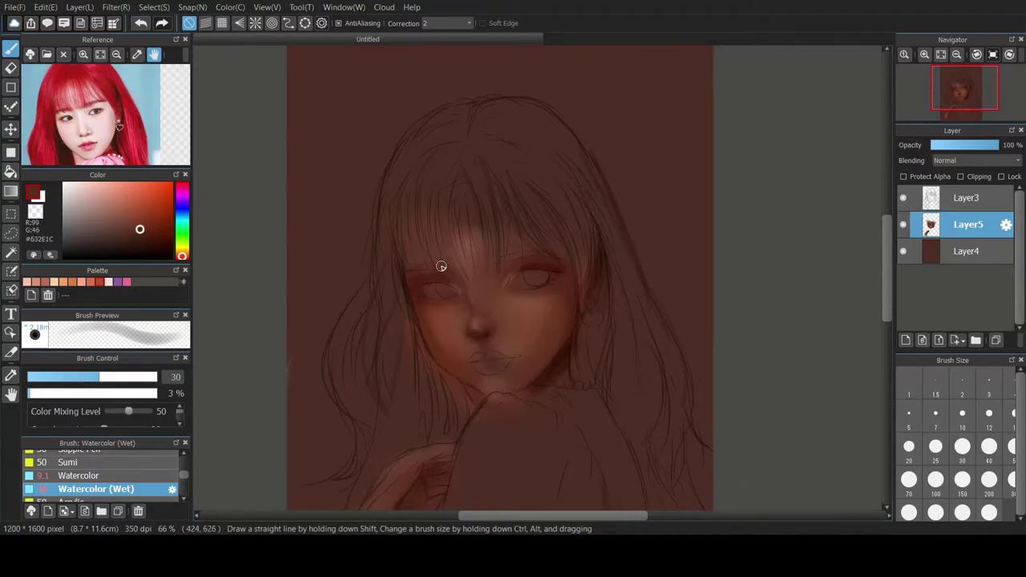
pyautogui.keyDown('alt'); pyautogui.click(433, 313); pyautogui.keyUp('alt')
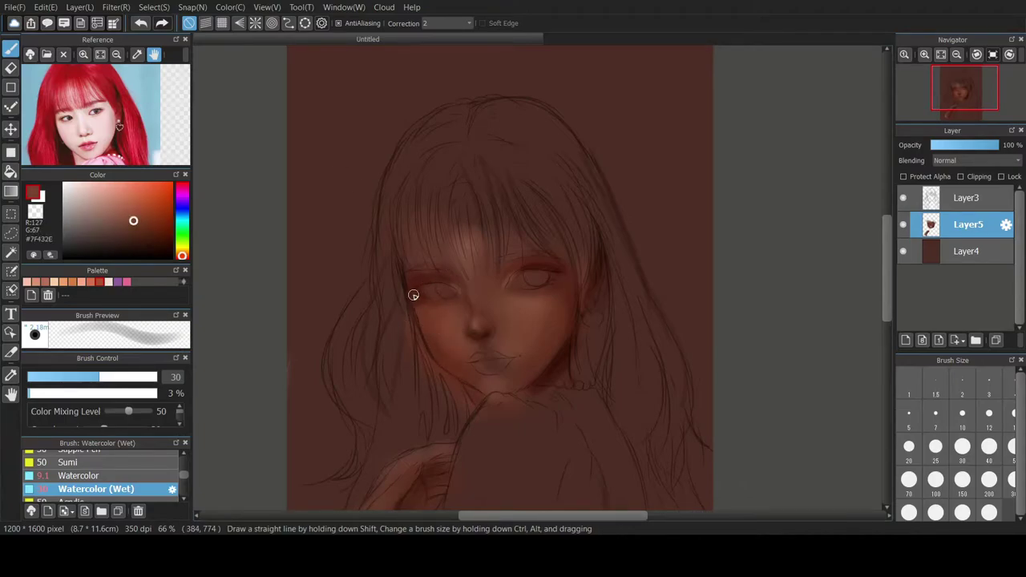
# - Darken the eyelids and outer eye corners at brush size 20 with a near-black brown, blending with tones sampled beside the eye
pyautogui.click(172, 252)
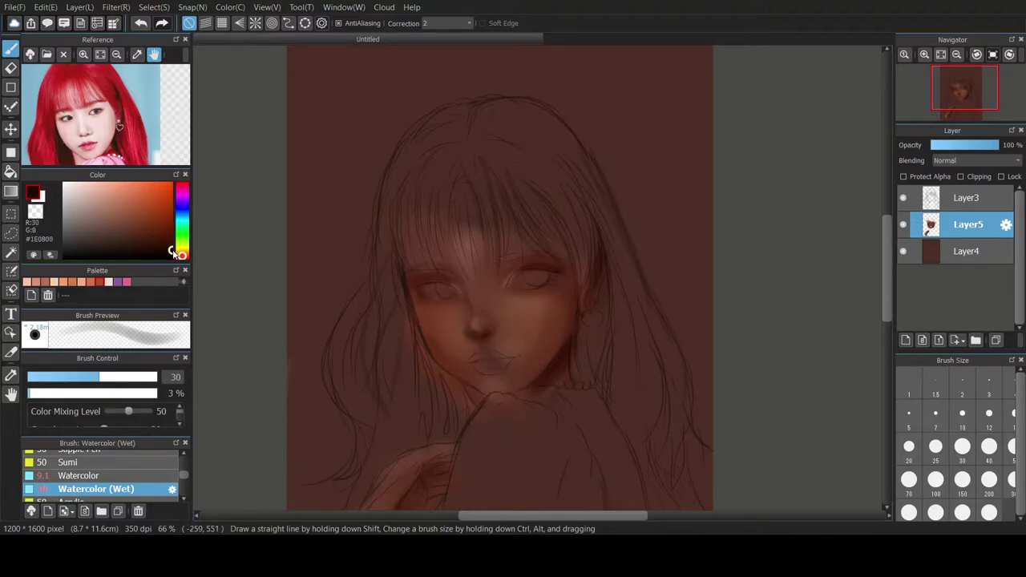
pyautogui.click(909, 449)
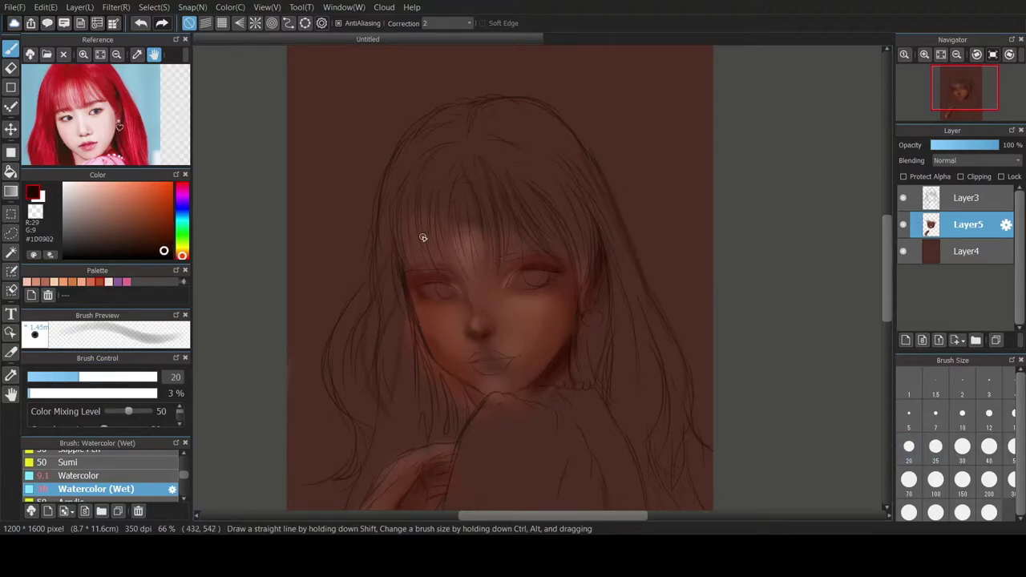
pyautogui.keyDown('alt'); pyautogui.click(409, 290); pyautogui.keyUp('alt')
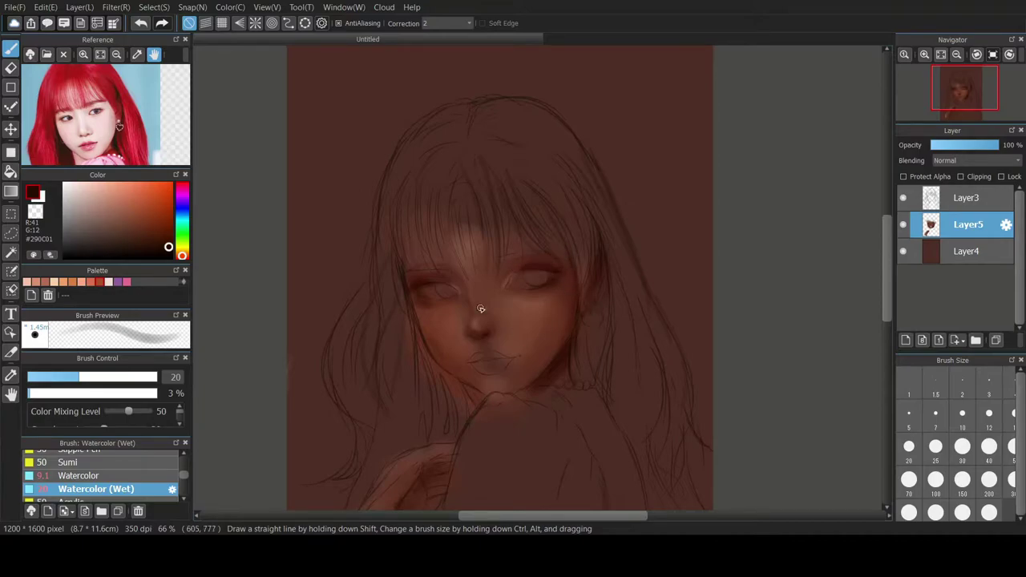
pyautogui.keyDown('alt'); pyautogui.click(408, 301); pyautogui.keyUp('alt')
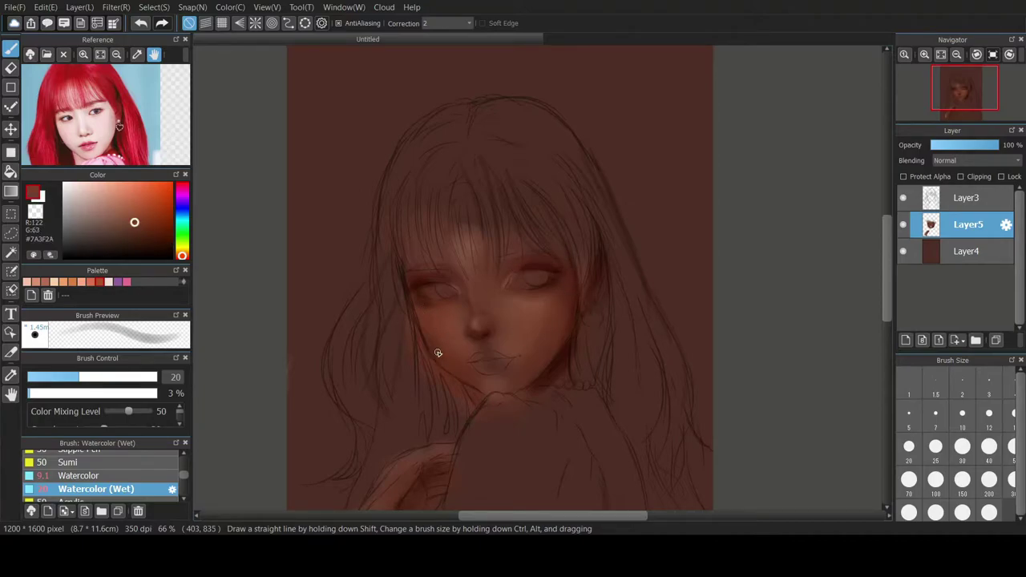
# - Try to highlight the inner eye corners with light orange #F6A16A at brush sizes 12 and 25
pyautogui.click(63, 281)
pyautogui.click(987, 415)
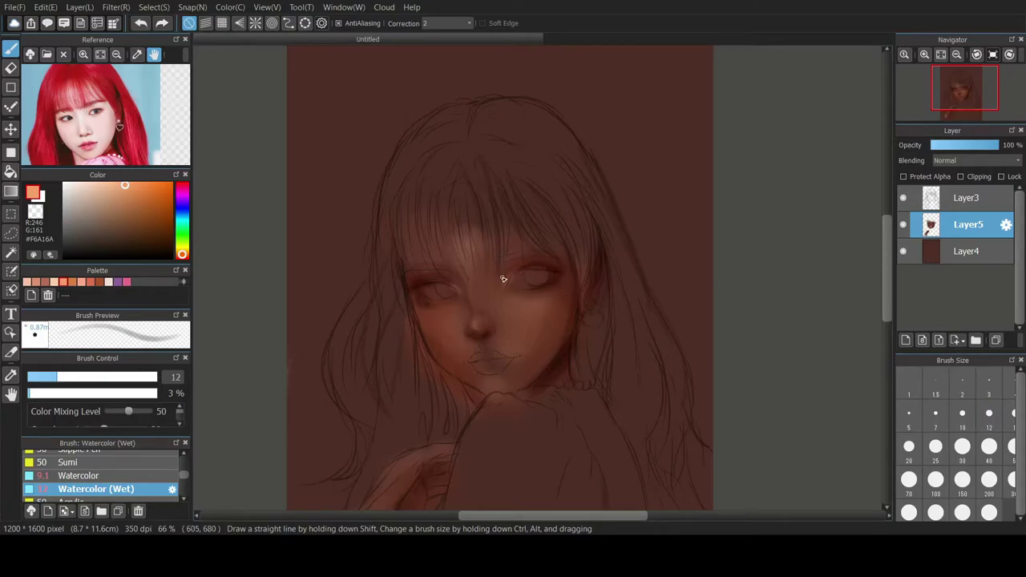
pyautogui.click(936, 446)
pyautogui.hotkey('ctrl', 'z')
pyautogui.hotkey('ctrl', 'z')
pyautogui.hotkey('ctrl', 'z')
pyautogui.moveTo(422, 280)
pyautogui.mouseDown()
pyautogui.moveTo(518, 266)
pyautogui.moveTo(451, 281)
pyautogui.moveTo(459, 291)
pyautogui.mouseUp()
pyautogui.hotkey('ctrl', 'z')
# - Soften the nose, cheek and chin shading at brush size 70 with light orange #F6A16A and a skin tone sampled from the chin
pyautogui.press(']')
pyautogui.press(']')
pyautogui.press(']')
pyautogui.press(']')
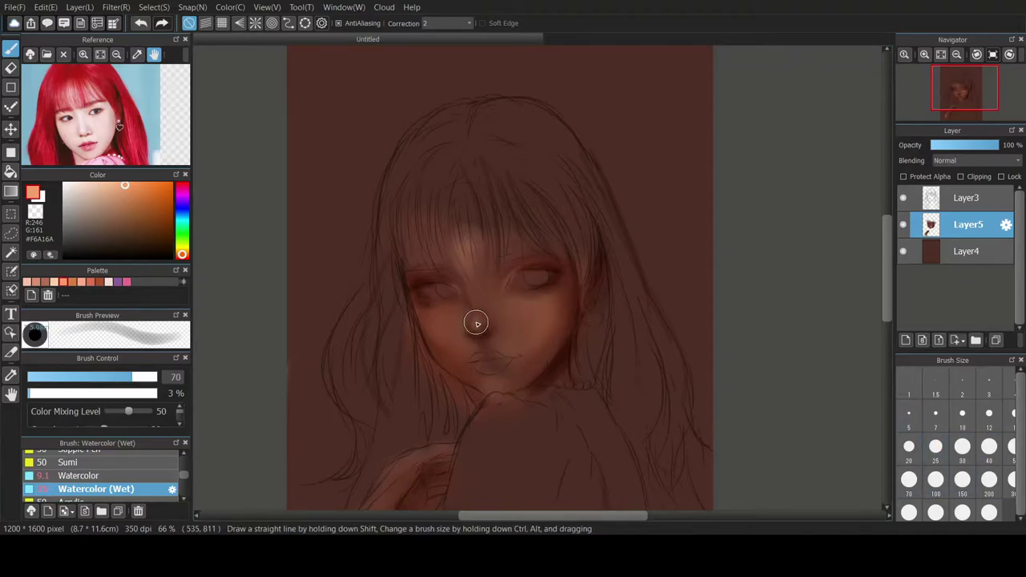
pyautogui.keyDown('alt'); pyautogui.click(501, 383); pyautogui.keyUp('alt')
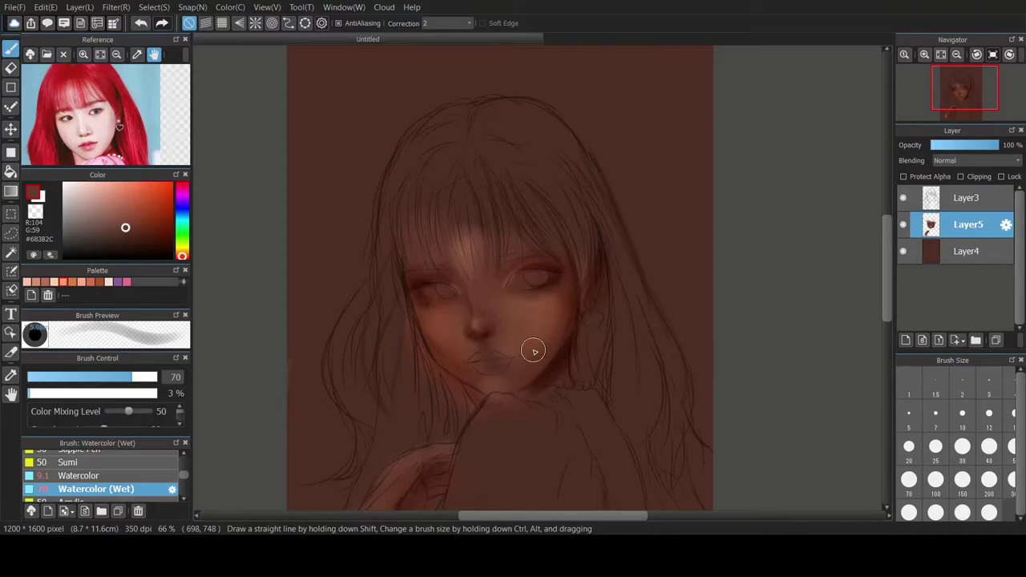
# - Add an empty layer above Layer5, and make Layer5 the active layer again
pyautogui.hotkey('ctrl', 'shift', 'n')
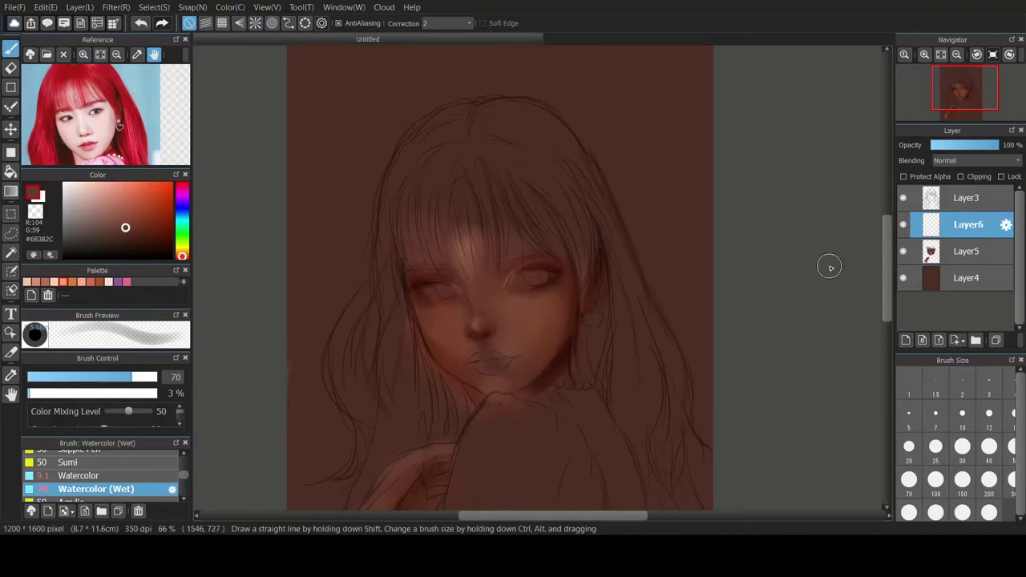
pyautogui.click(935, 254)
# - Blend the forehead and nose bridge with tones sampled around the brow, using brush sizes 70, 25 and 30
pyautogui.keyDown('alt'); pyautogui.click(517, 272); pyautogui.keyUp('alt')
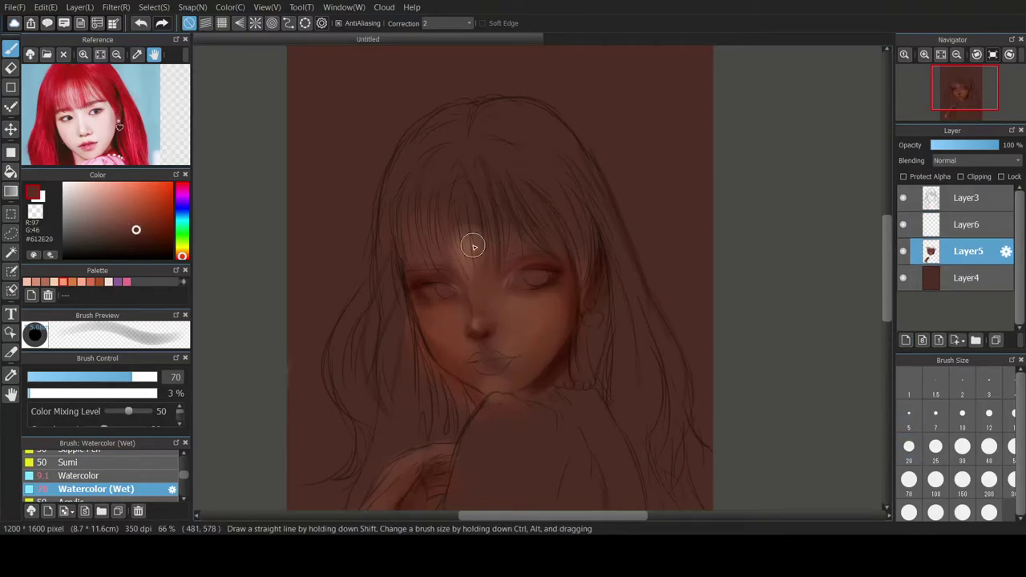
pyautogui.click(936, 446)
pyautogui.keyDown('alt'); pyautogui.click(496, 280); pyautogui.keyUp('alt')
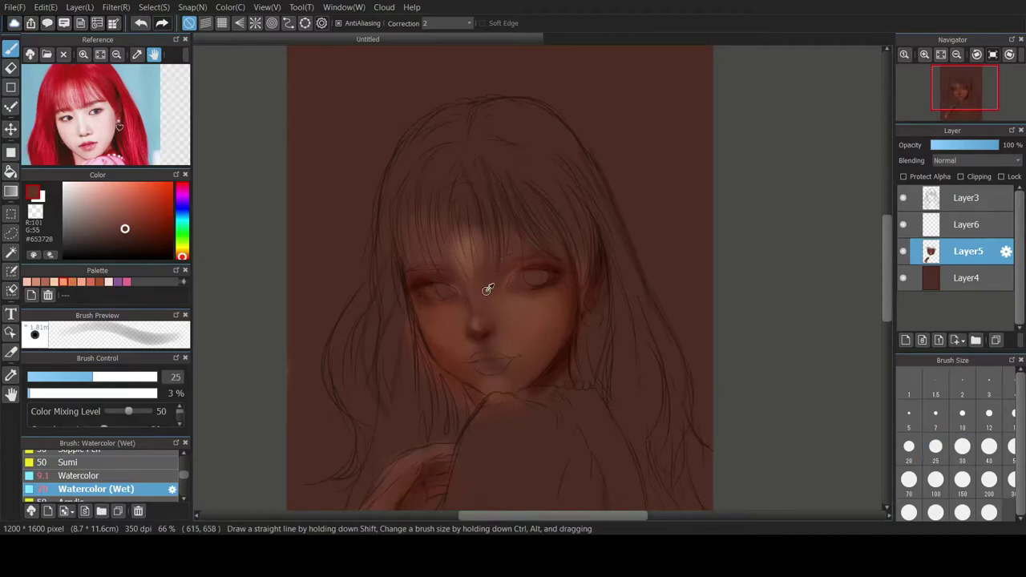
pyautogui.keyDown('alt'); pyautogui.click(474, 252); pyautogui.keyUp('alt')
pyautogui.click(936, 481)
pyautogui.click(962, 447)
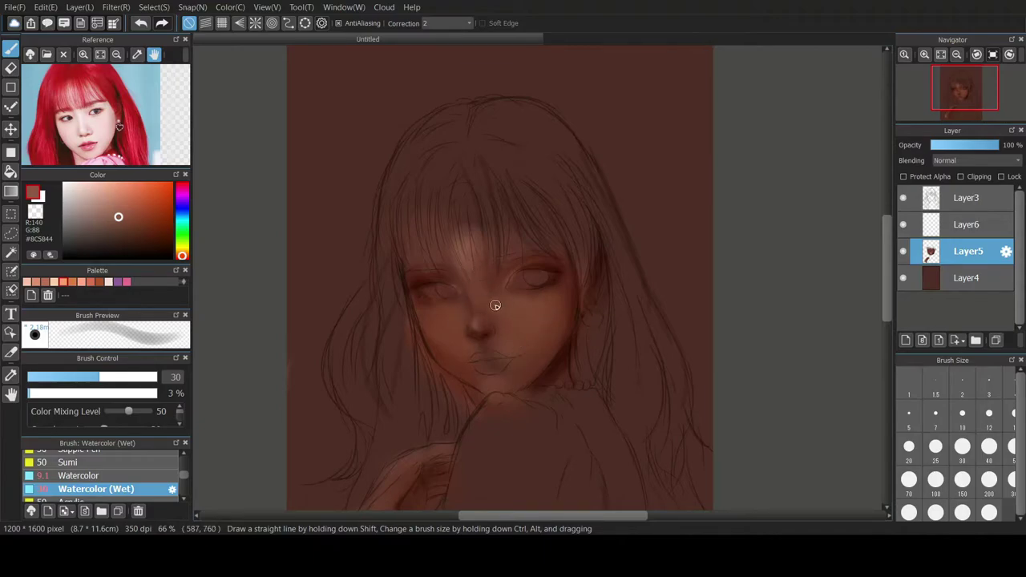
# - Erase skin colour spilling past the jaw and onto the shoulder at eraser sizes 25 and 70, checking with the Layer3 sketch hidden
pyautogui.click(10, 68)
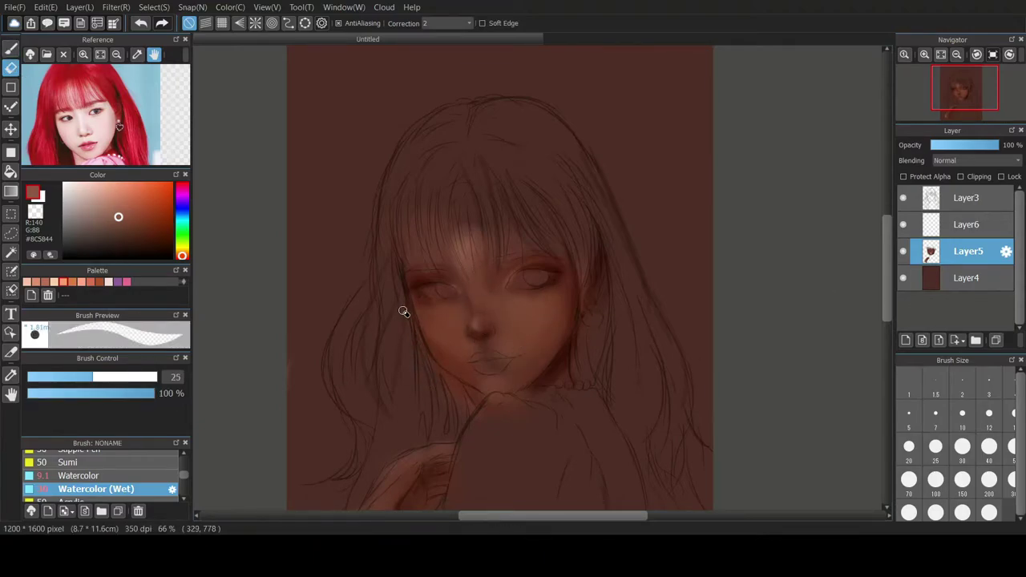
pyautogui.click(909, 480)
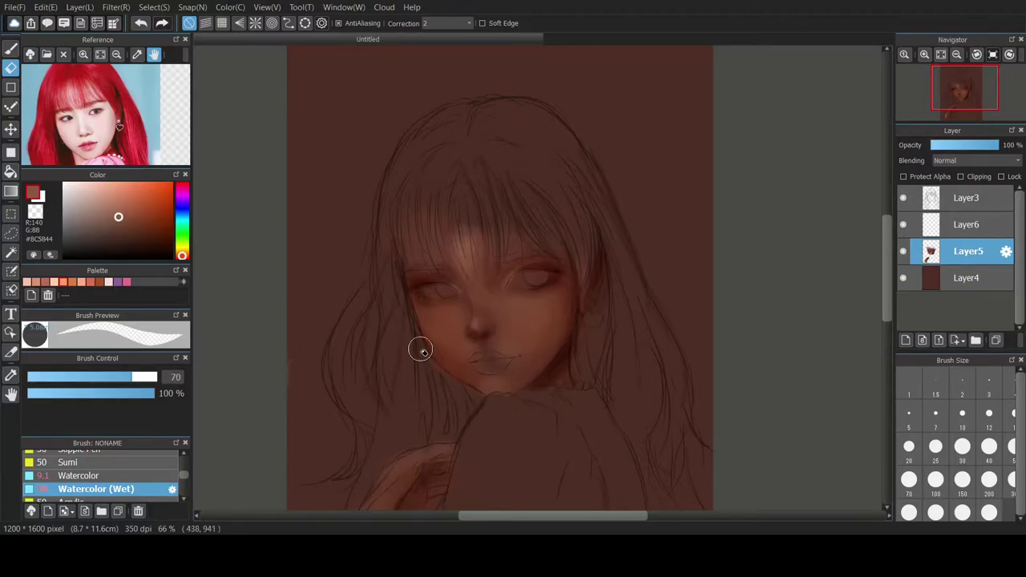
pyautogui.click(903, 198)
pyautogui.click(903, 198)
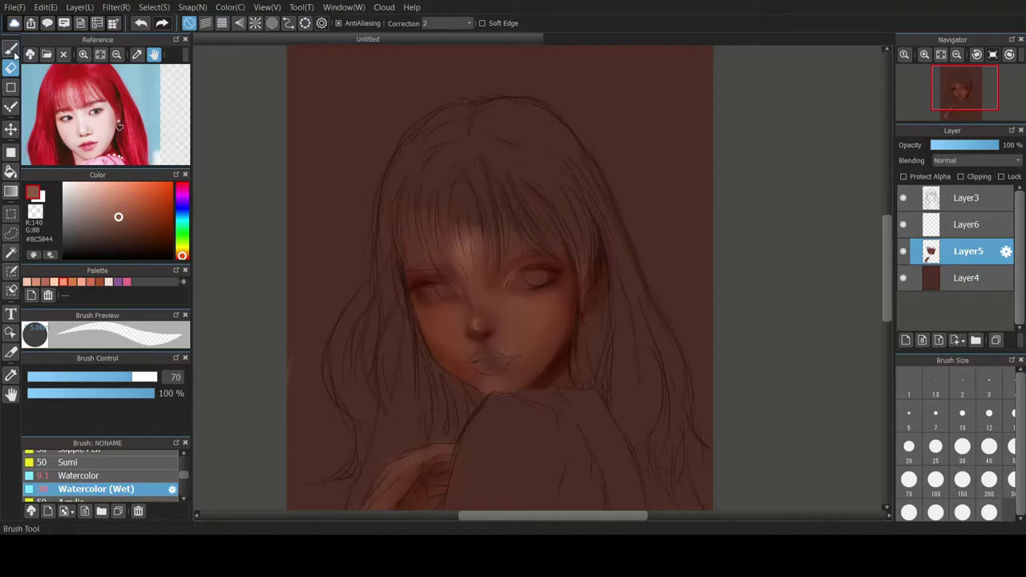
# - Deepen the shadows beside the nose bridge, under the nose and at the mouth corner with sampled dark browns at brush size 30
pyautogui.click(11, 48)
pyautogui.scroll(3, 537, 367)
pyautogui.scroll(-2, 525, 351)
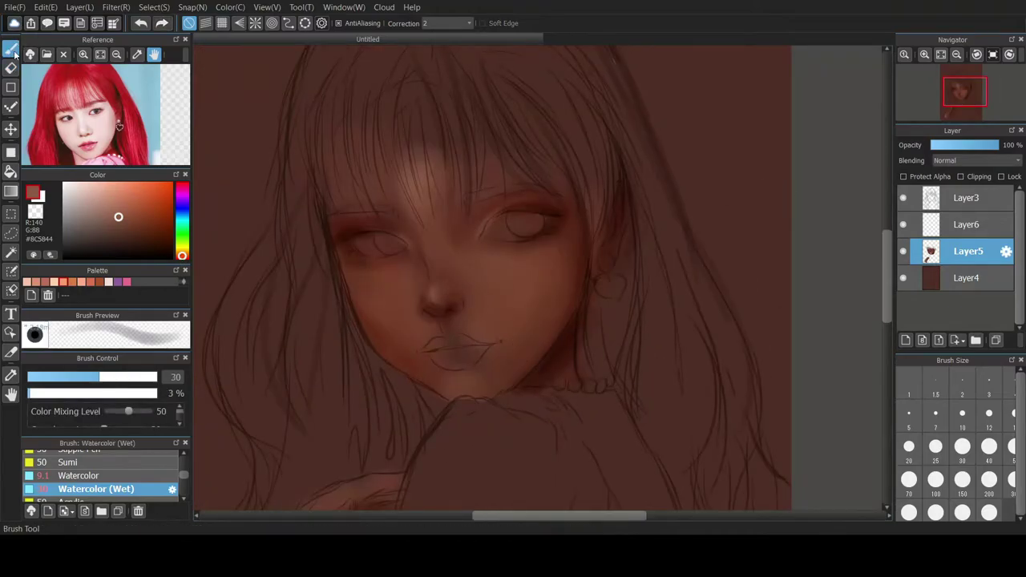
pyautogui.keyDown('alt'); pyautogui.click(475, 208); pyautogui.keyUp('alt')
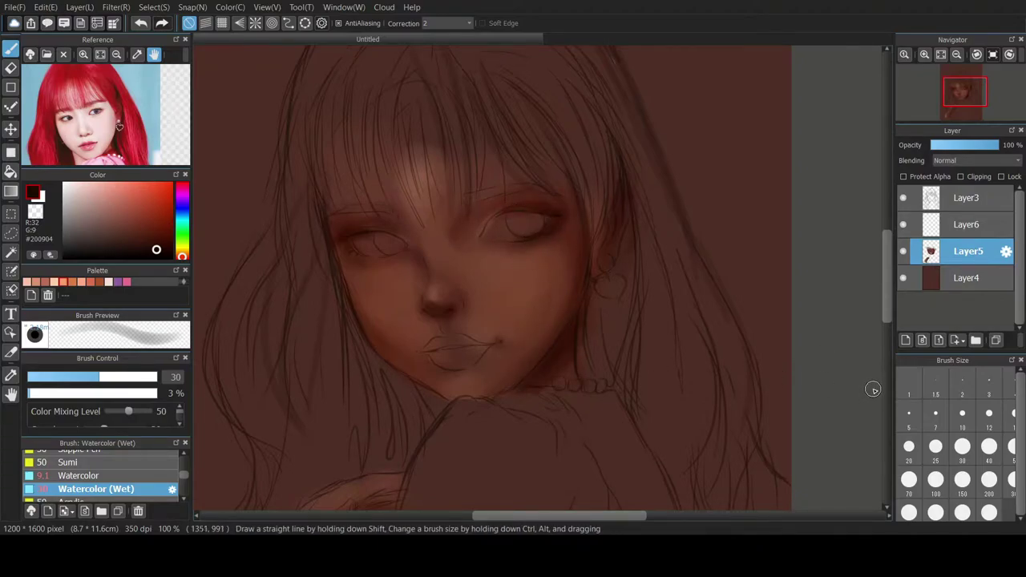
# - Add light peach #FDD1AC highlights to the inner eye corners at brush size 12, and blend them with sampled browns
pyautogui.click(989, 417)
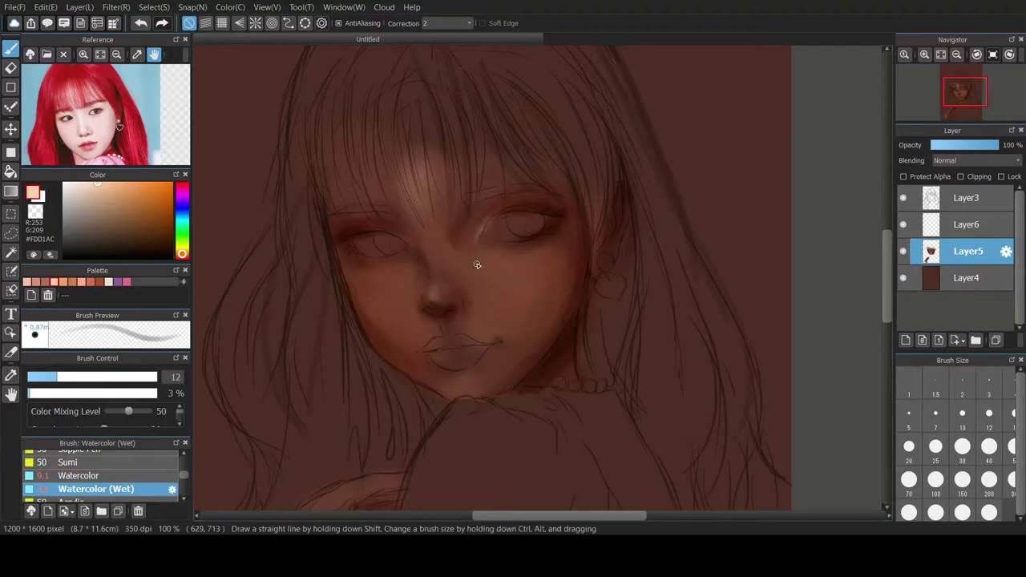
pyautogui.keyDown('alt'); pyautogui.click(492, 232); pyautogui.keyUp('alt')
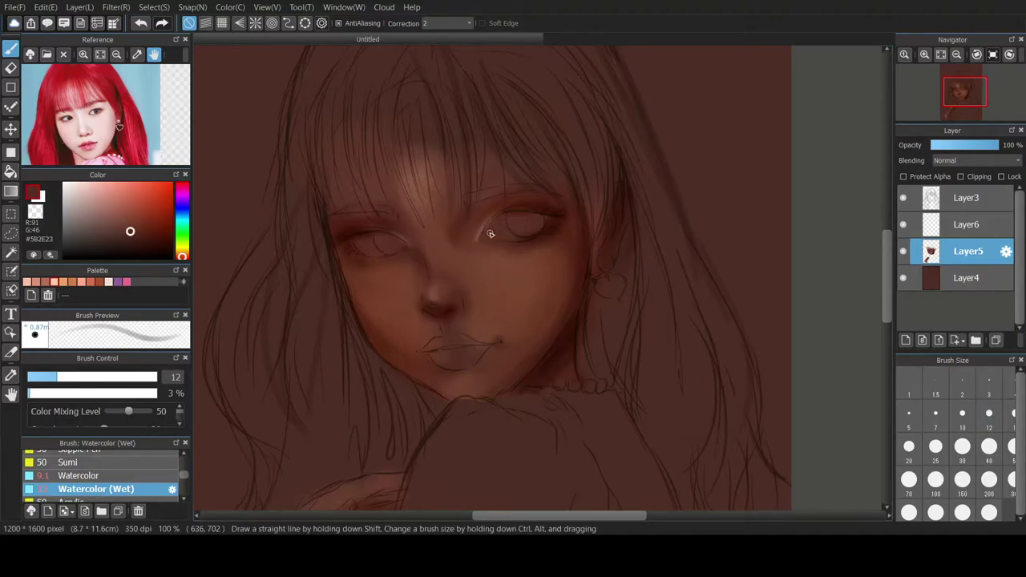
pyautogui.rightClick(361, 192)
pyautogui.rightClick(412, 286)
# - Smooth the shading around the nose and mouth at brush sizes 70 and 25 with a brown sampled beside the nose
pyautogui.click(909, 480)
pyautogui.click(936, 448)
pyautogui.keyDown('alt'); pyautogui.click(399, 270); pyautogui.keyUp('alt')
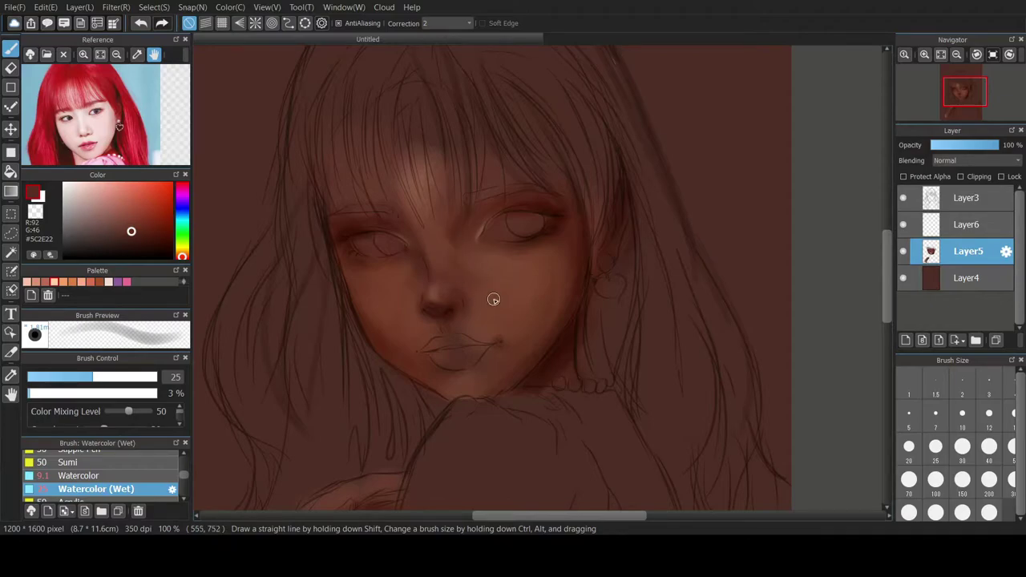
# - Warm the near cheek with orange #D87E42 at brush size 40, and blend it with a brown sampled beside the nose bridge
pyautogui.keyDown('alt'); pyautogui.click(371, 308); pyautogui.keyUp('alt')
pyautogui.click(909, 447)
pyautogui.click(989, 479)
pyautogui.click(989, 448)
pyautogui.click(74, 282)
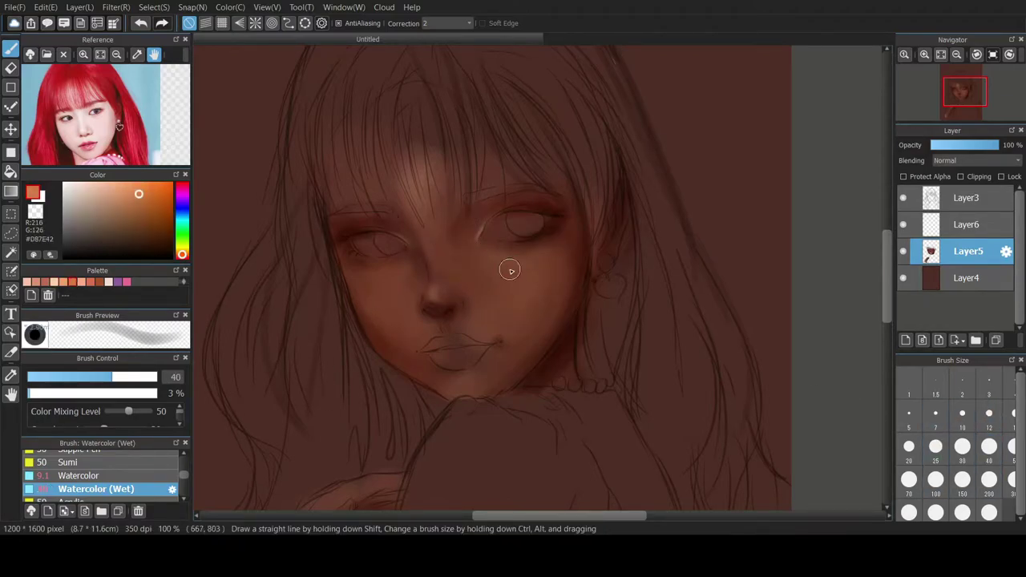
pyautogui.keyDown('alt'); pyautogui.click(444, 234); pyautogui.keyUp('alt')
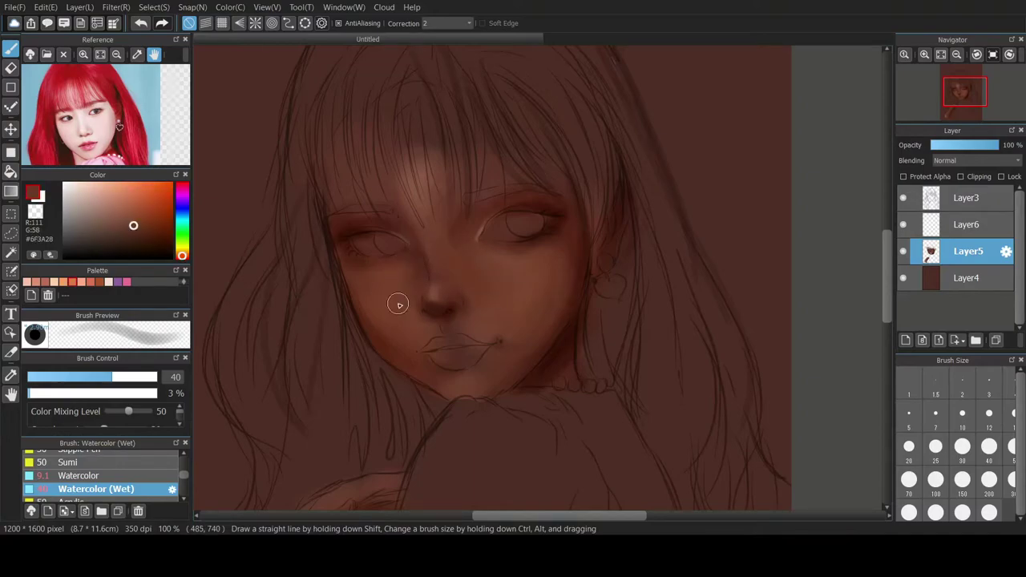
# - Blend the skin around both eyes and the nose bridge with browns sampled from the face at brush size 40
pyautogui.keyDown('alt'); pyautogui.click(427, 143); pyautogui.keyUp('alt')
pyautogui.hotkey('ctrl', 'z')
pyautogui.click(160, 243)
pyautogui.moveTo(384, 232); pyautogui.dragTo(396, 237)
pyautogui.keyDown('alt'); pyautogui.click(360, 306); pyautogui.keyUp('alt')
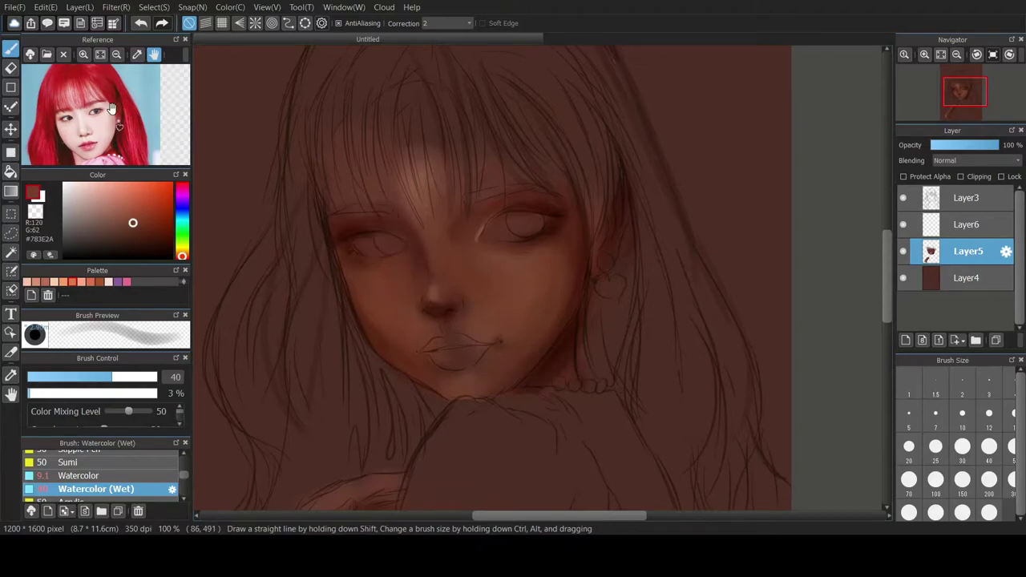
pyautogui.keyDown('alt'); pyautogui.click(414, 263); pyautogui.keyUp('alt')
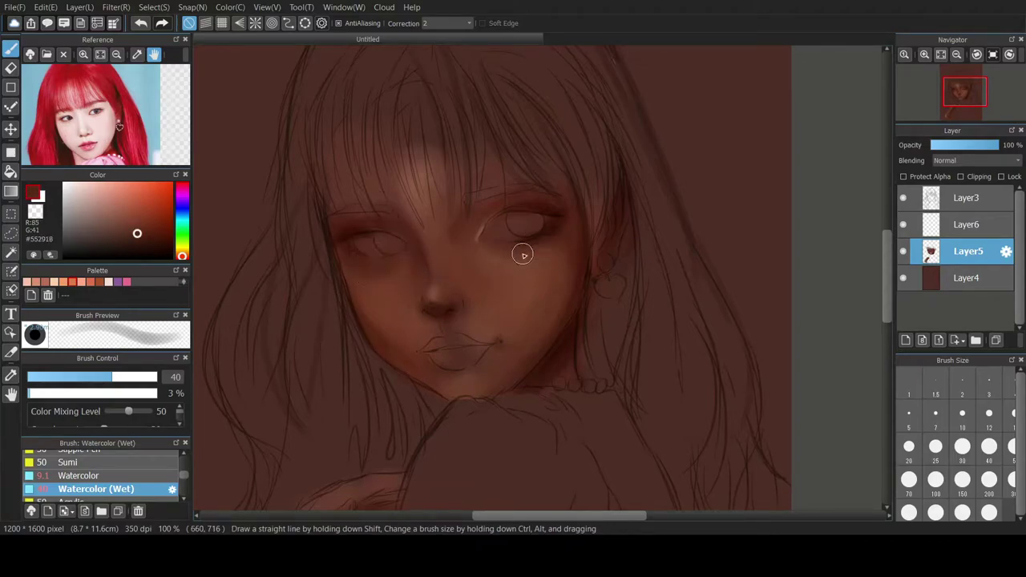
pyautogui.keyDown('alt'); pyautogui.click(382, 293); pyautogui.keyUp('alt')
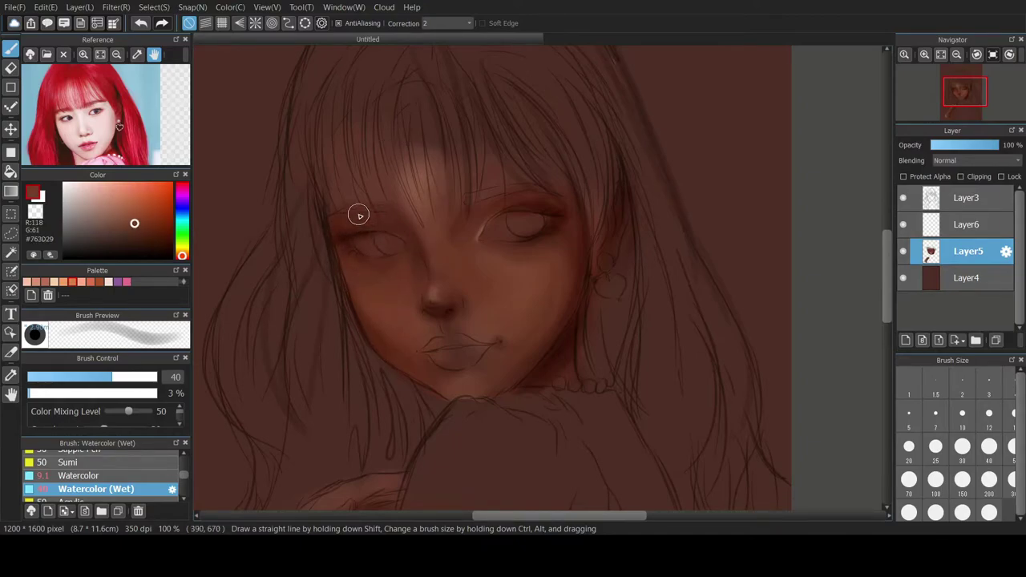
pyautogui.keyDown('alt'); pyautogui.click(516, 245); pyautogui.keyUp('alt')
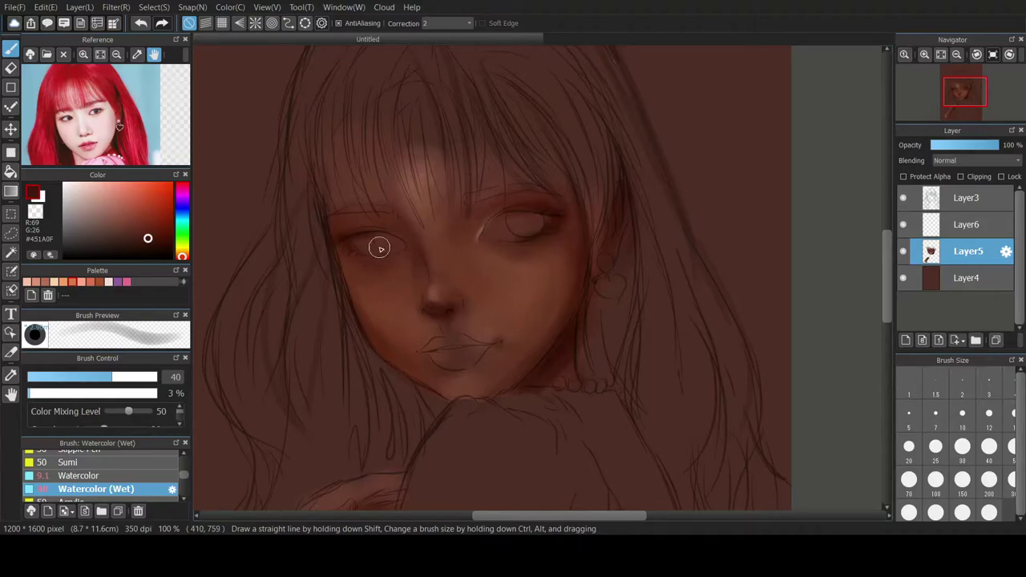
# - Smooth the cheeks and jaw with browns sampled from the cheeks at brush size 100
pyautogui.click(55, 282)
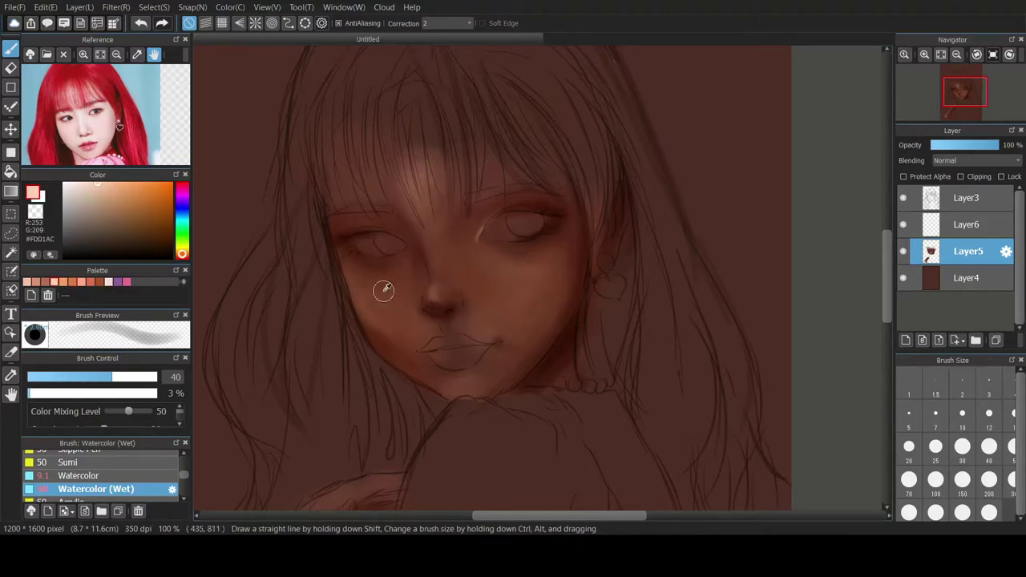
pyautogui.keyDown('alt'); pyautogui.click(377, 282); pyautogui.keyUp('alt')
pyautogui.moveTo(546, 289); pyautogui.dragTo(520, 331)
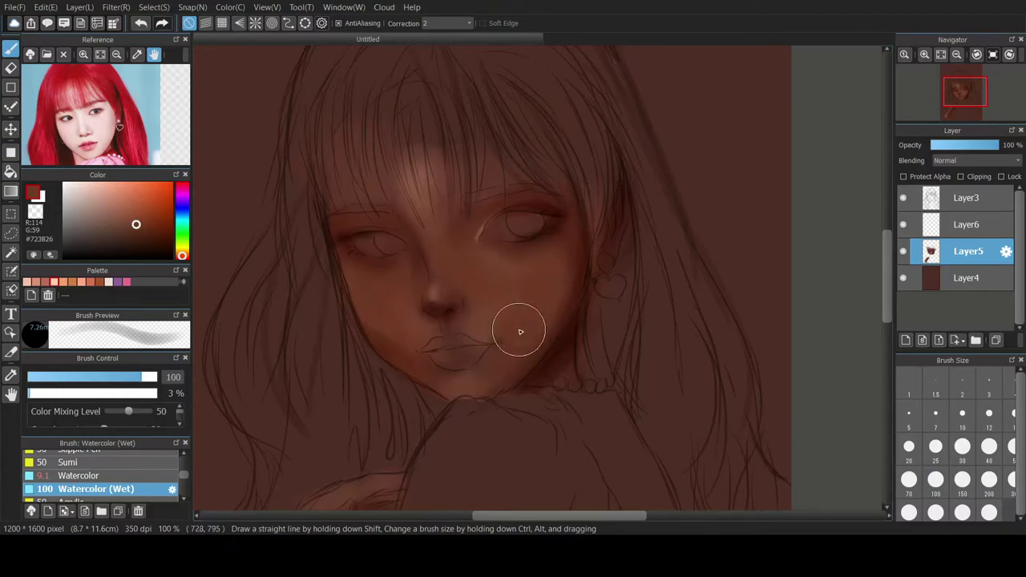
pyautogui.keyDown('alt'); pyautogui.click(521, 359); pyautogui.keyUp('alt')
pyautogui.moveTo(550, 289); pyautogui.dragTo(582, 279)
pyautogui.keyDown('alt'); pyautogui.click(506, 292); pyautogui.keyUp('alt')
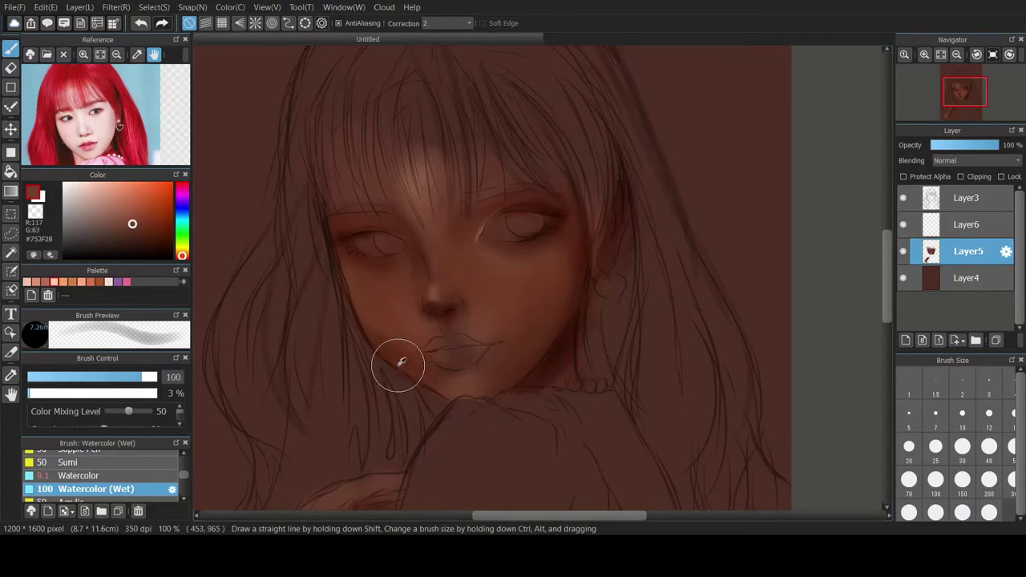
pyautogui.keyDown('alt'); pyautogui.click(377, 285); pyautogui.keyUp('alt')
# - Add light peach #FDD1AC highlights to the nose tip and the far eye's inner corner, refining them at brush size 10
pyautogui.click(103, 283)
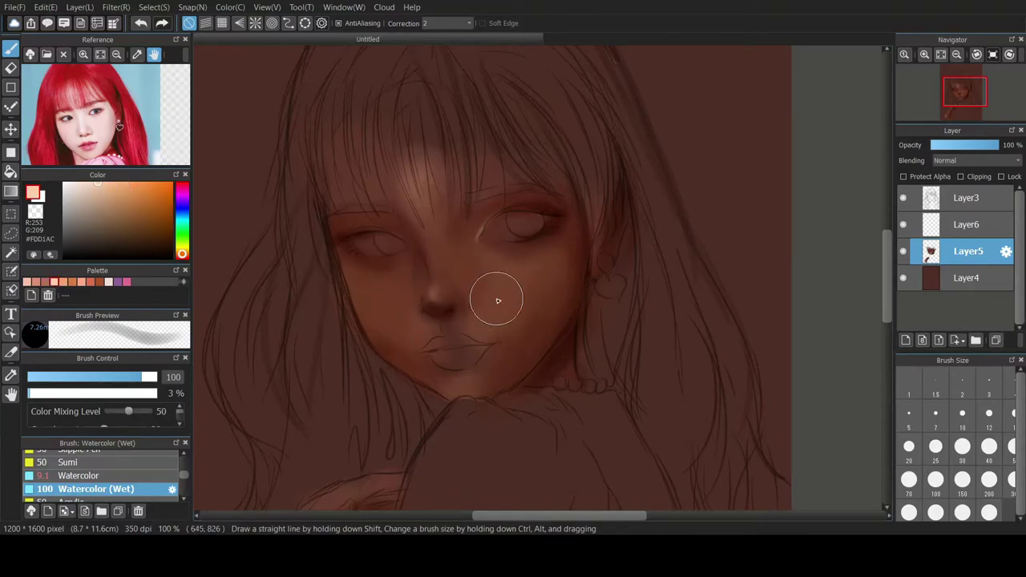
pyautogui.click(936, 449)
pyautogui.hotkey('ctrl', 'z')
pyautogui.moveTo(436, 296)
pyautogui.mouseDown()
pyautogui.moveTo(457, 315)
pyautogui.moveTo(441, 290)
pyautogui.mouseUp()
pyautogui.hotkey('ctrl', 'z')
pyautogui.click(962, 414)
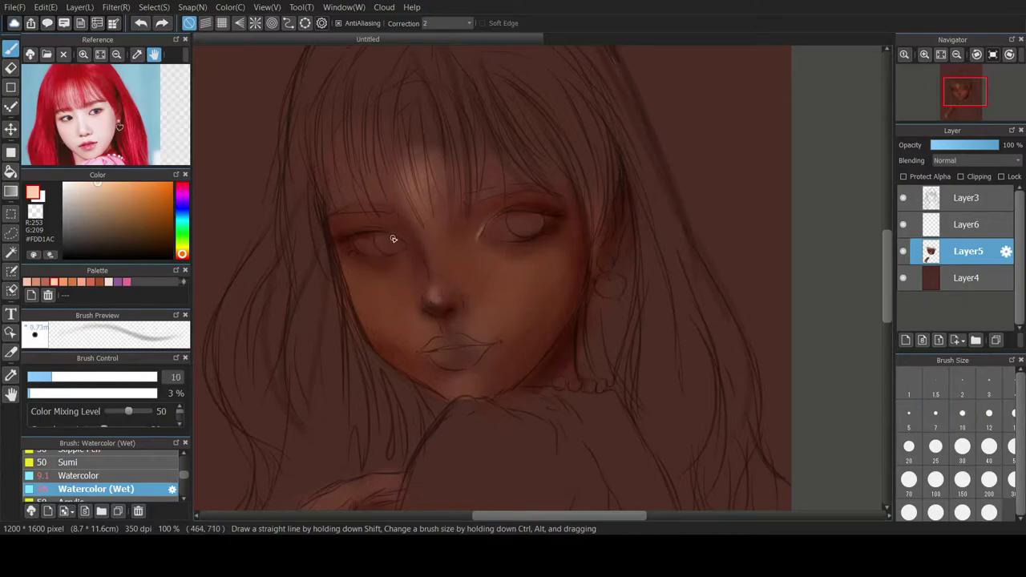
pyautogui.hotkey('ctrl', 'z')
# - Tint the eyelids with coral #DE7152 at brush size 25
pyautogui.click(91, 282)
pyautogui.click(935, 448)
pyautogui.moveTo(353, 236); pyautogui.dragTo(341, 251)
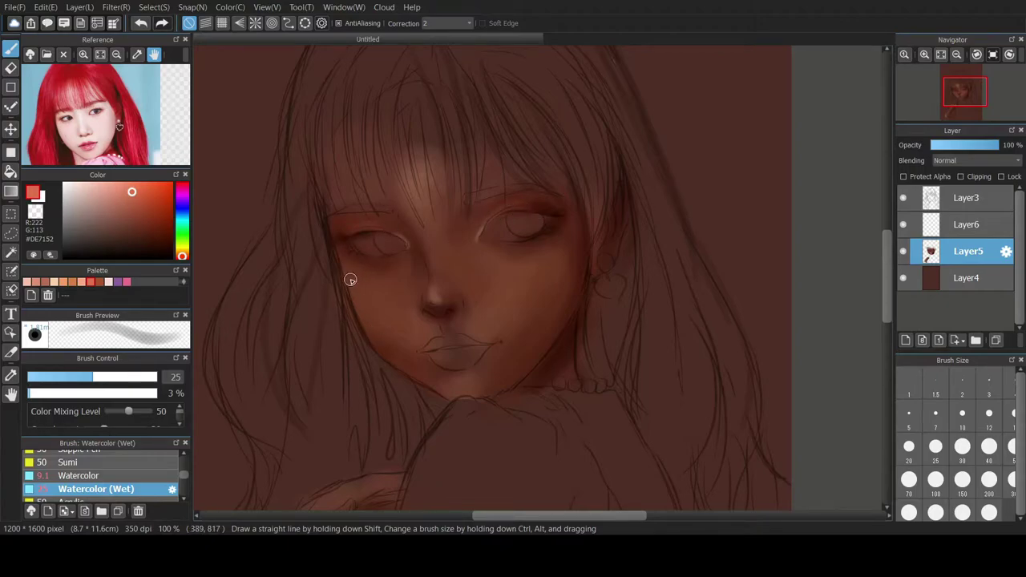
pyautogui.hotkey('ctrl', 'z')
pyautogui.moveTo(418, 243)
pyautogui.mouseDown()
pyautogui.moveTo(429, 302)
pyautogui.moveTo(442, 260)
pyautogui.mouseUp()
pyautogui.hotkey('ctrl', 'z')
pyautogui.hotkey('ctrl', 'z')
# - Shade below the nose with sampled dark brown #59281E at brush size 25, and deepen both sides of the jaw at size 100
pyautogui.rightClick(427, 270)
pyautogui.moveTo(433, 322); pyautogui.dragTo(440, 333)
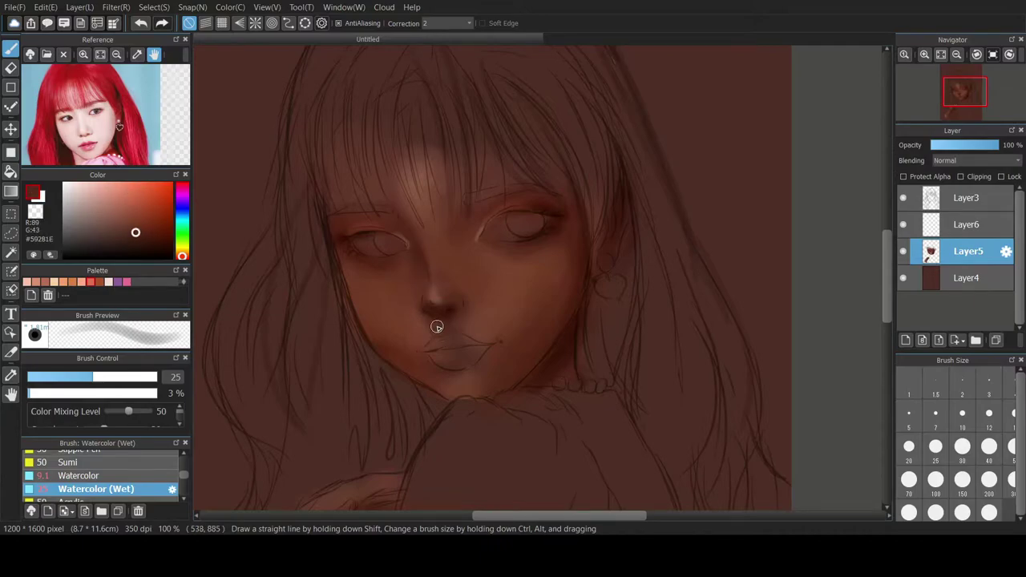
pyautogui.click(936, 480)
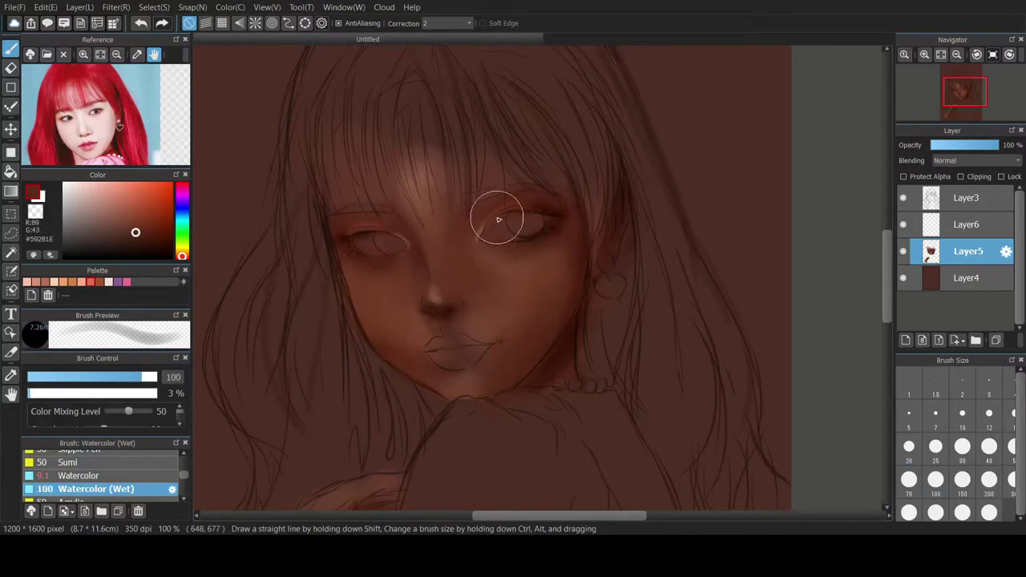
pyautogui.moveTo(396, 376)
pyautogui.mouseDown()
pyautogui.moveTo(351, 309)
pyautogui.moveTo(374, 353)
pyautogui.mouseUp()
pyautogui.moveTo(564, 355); pyautogui.dragTo(557, 314)
# - On Layer6, line the upper lid of the eye nearest the earring in near-black #140400 with the Watercolor brush at size 9.9
pyautogui.click(966, 225)
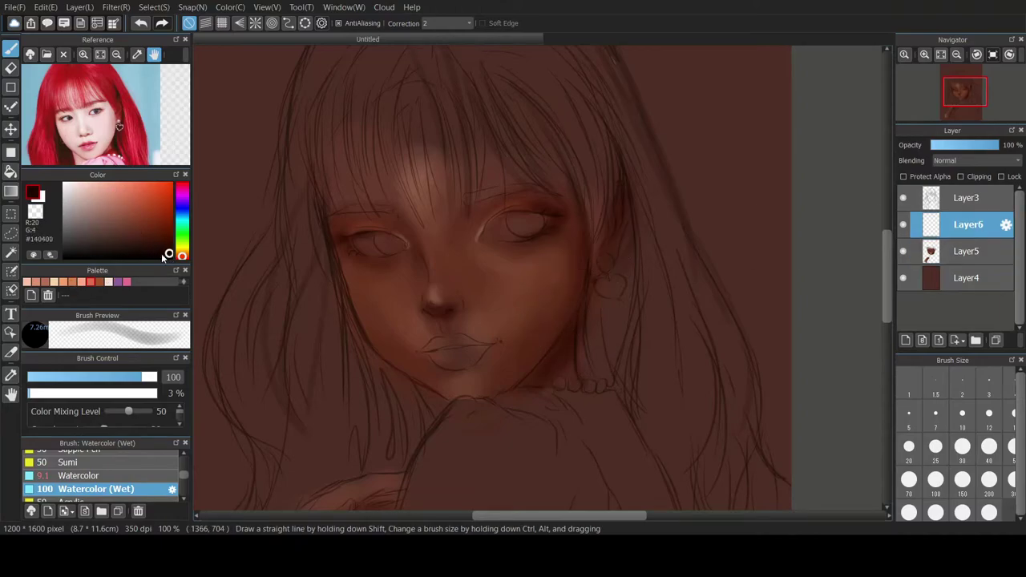
pyautogui.click(936, 415)
pyautogui.moveTo(485, 230); pyautogui.dragTo(543, 222)
pyautogui.scroll(2, 539, 218)
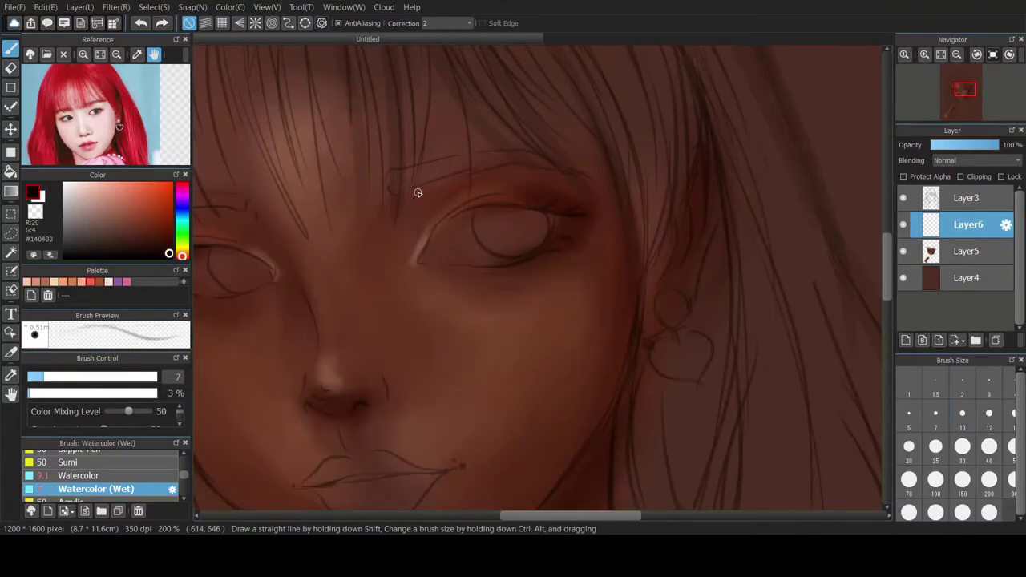
pyautogui.moveTo(421, 262); pyautogui.dragTo(435, 236)
pyautogui.hotkey('ctrl', 'z')
pyautogui.click(56, 393)
pyautogui.click(32, 393)
pyautogui.click(80, 475)
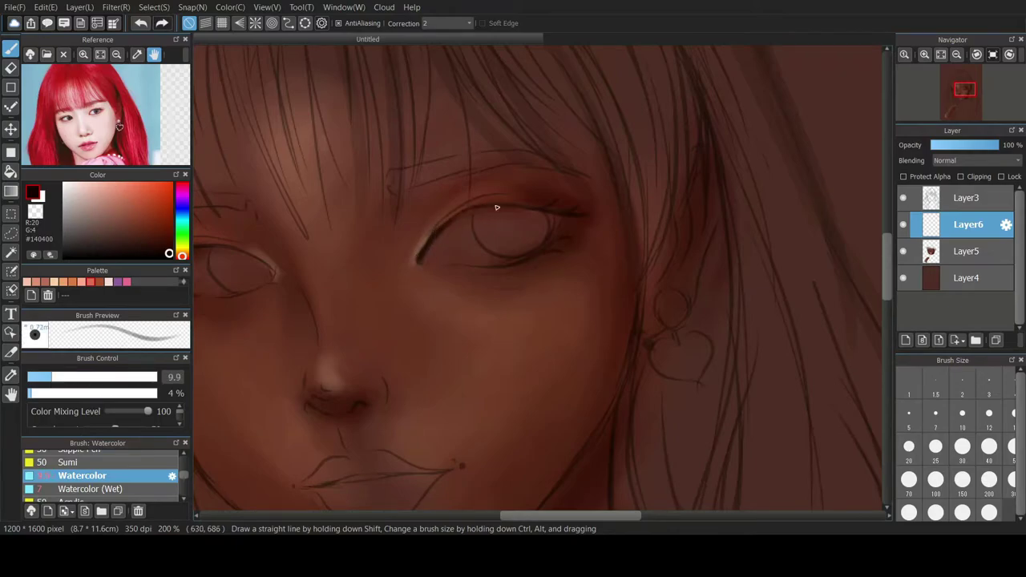
pyautogui.hotkey('ctrl', 'z')
pyautogui.moveTo(514, 213)
pyautogui.mouseDown()
pyautogui.moveTo(480, 212)
pyautogui.moveTo(579, 215)
pyautogui.mouseUp()
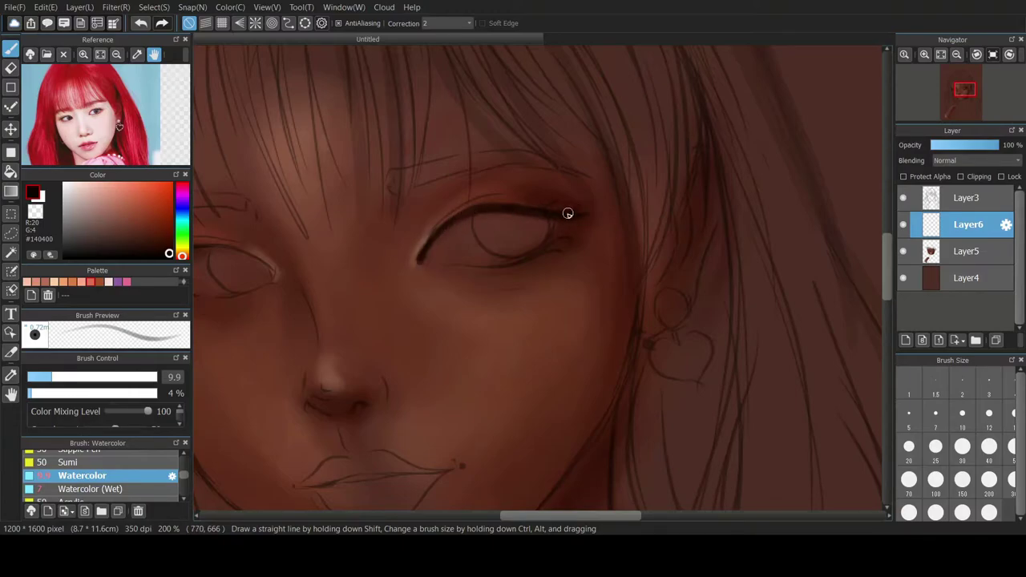
# - Add the outer corner and lower lash line to the same eye at brush size 7.1
pyautogui.click(44, 378)
pyautogui.hotkey('ctrl', 'z')
pyautogui.moveTo(569, 217)
pyautogui.mouseDown()
pyautogui.moveTo(494, 266)
pyautogui.moveTo(553, 248)
pyautogui.mouseUp()
pyautogui.hotkey('ctrl', 'z')
pyautogui.hotkey('ctrl', 'z')
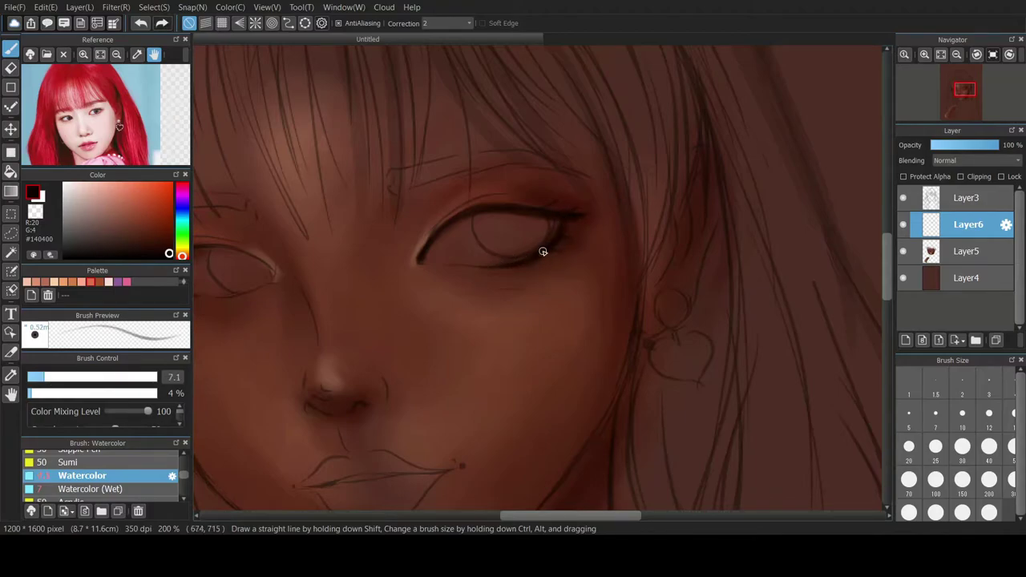
pyautogui.hotkey('ctrl', 'z')
pyautogui.hotkey('ctrl', 'z')
pyautogui.moveTo(570, 218); pyautogui.dragTo(518, 264)
pyautogui.scroll(-3, 564, 227)
pyautogui.scroll(3, 297, 273)
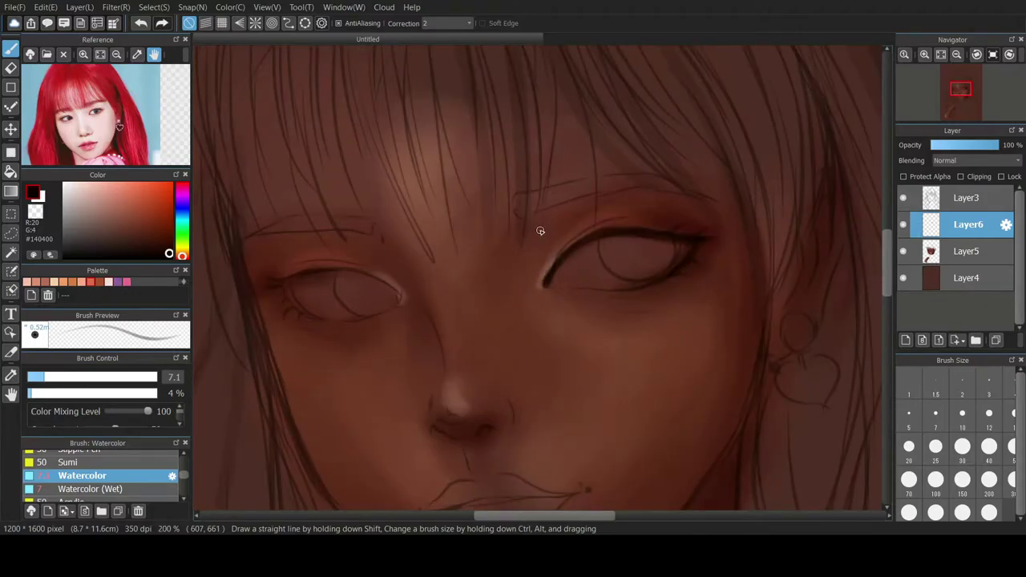
pyautogui.scroll(2, 536, 233)
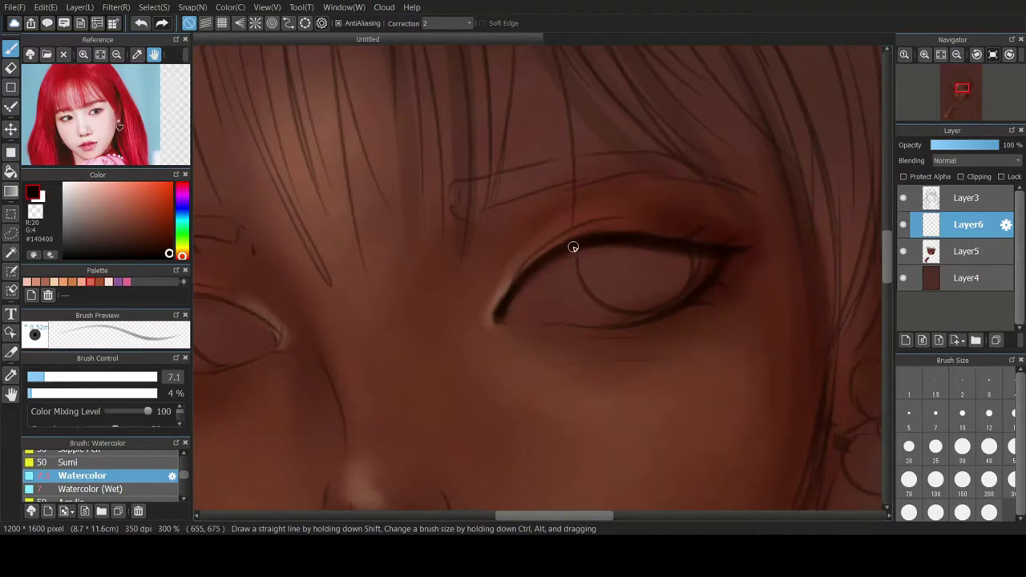
# - Thicken the upper lash line and redraw the outer lower lash line of the near eye in near-black
pyautogui.moveTo(553, 253)
pyautogui.mouseDown()
pyautogui.moveTo(619, 238)
pyautogui.moveTo(725, 249)
pyautogui.mouseUp()
pyautogui.hotkey('ctrl', 'z')
pyautogui.hotkey('ctrl', 'z')
pyautogui.hotkey('ctrl', 'z')
pyautogui.moveTo(712, 273); pyautogui.dragTo(678, 308)
# - Lower the Layer3 sketch's opacity to 45% and erase the near eye's lash lines on Layer6 at eraser size 70
pyautogui.click(966, 198)
pyautogui.moveTo(950, 146); pyautogui.dragTo(963, 147)
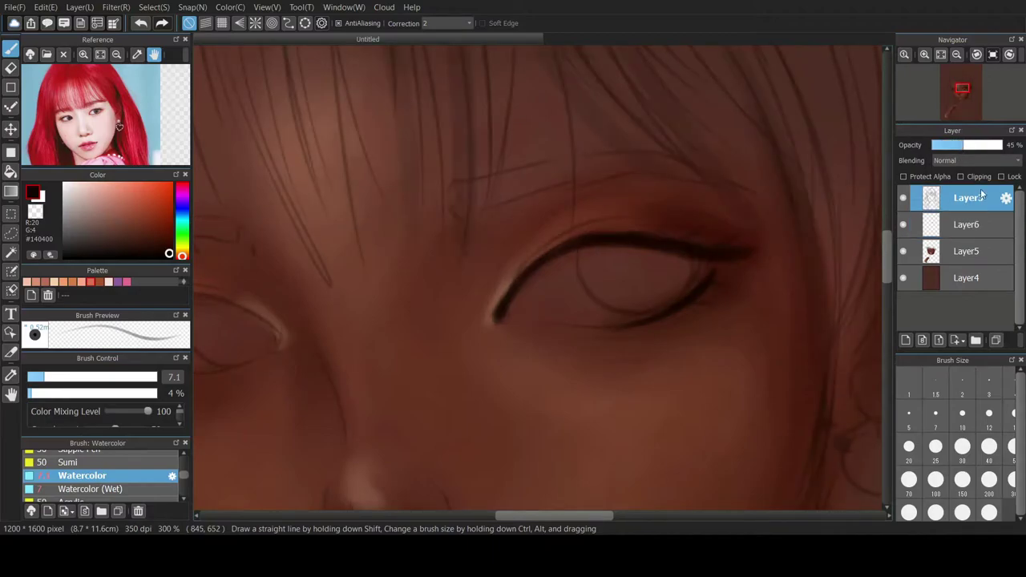
pyautogui.click(971, 224)
pyautogui.click(11, 68)
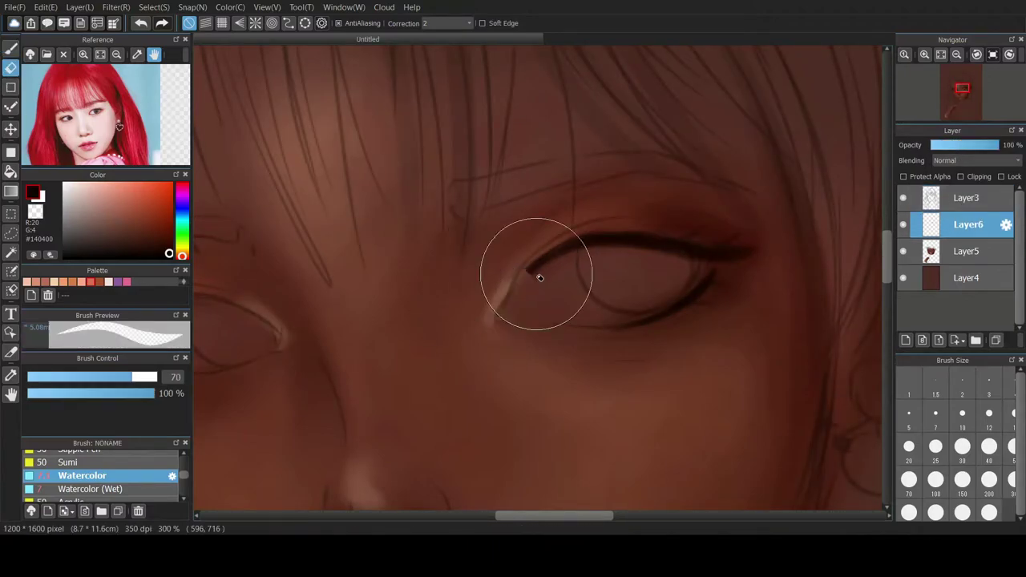
pyautogui.moveTo(474, 326); pyautogui.dragTo(705, 277)
pyautogui.click(12, 49)
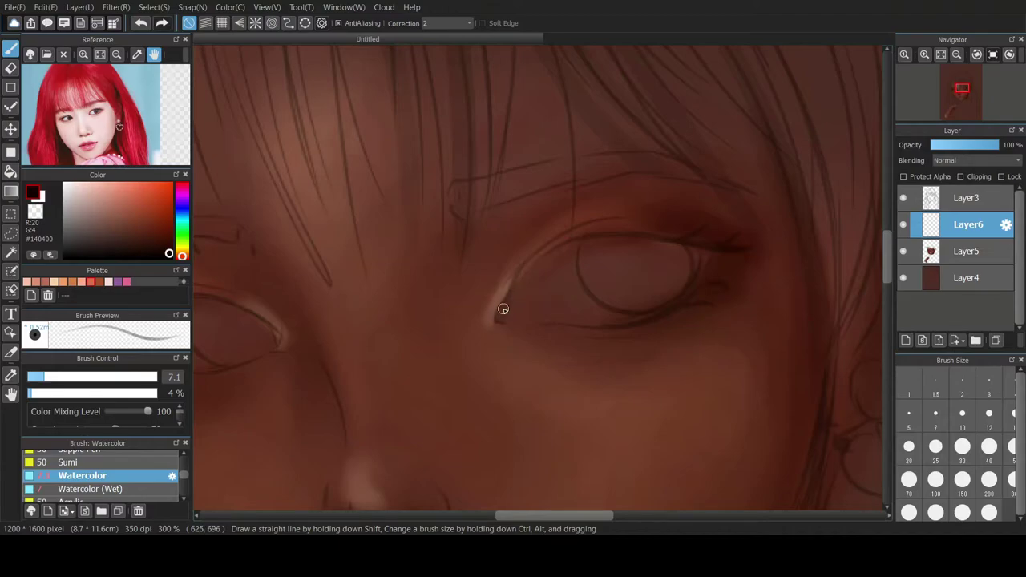
# - Redraw the near eye's upper lash line and outer lower lash line in near-black #140400 at brush size 7.1
pyautogui.moveTo(608, 241); pyautogui.dragTo(744, 244)
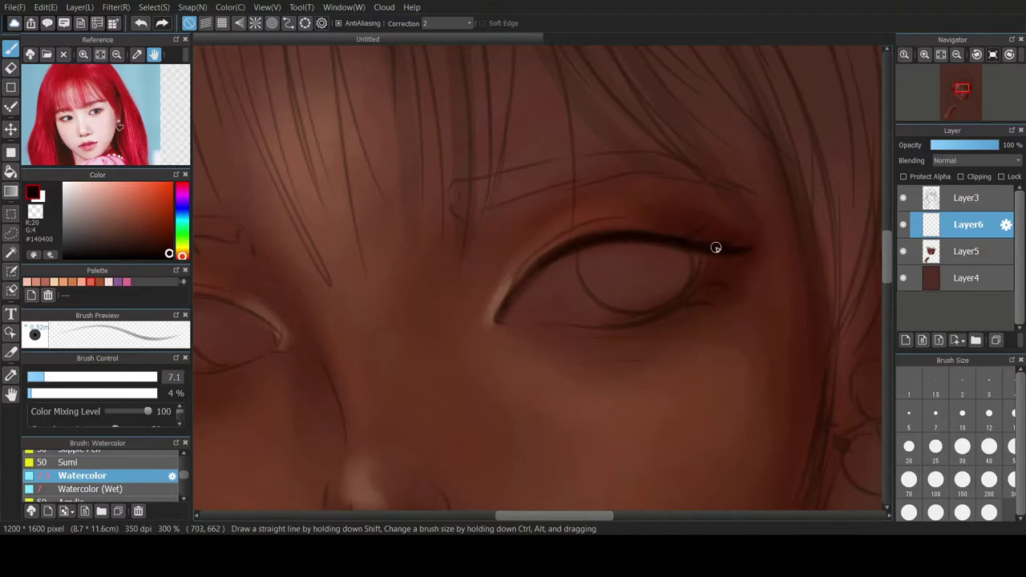
pyautogui.hotkey('ctrl', 'z')
pyautogui.hotkey('ctrl', 'z')
pyautogui.moveTo(700, 286)
pyautogui.mouseDown()
pyautogui.moveTo(613, 327)
pyautogui.moveTo(666, 313)
pyautogui.mouseUp()
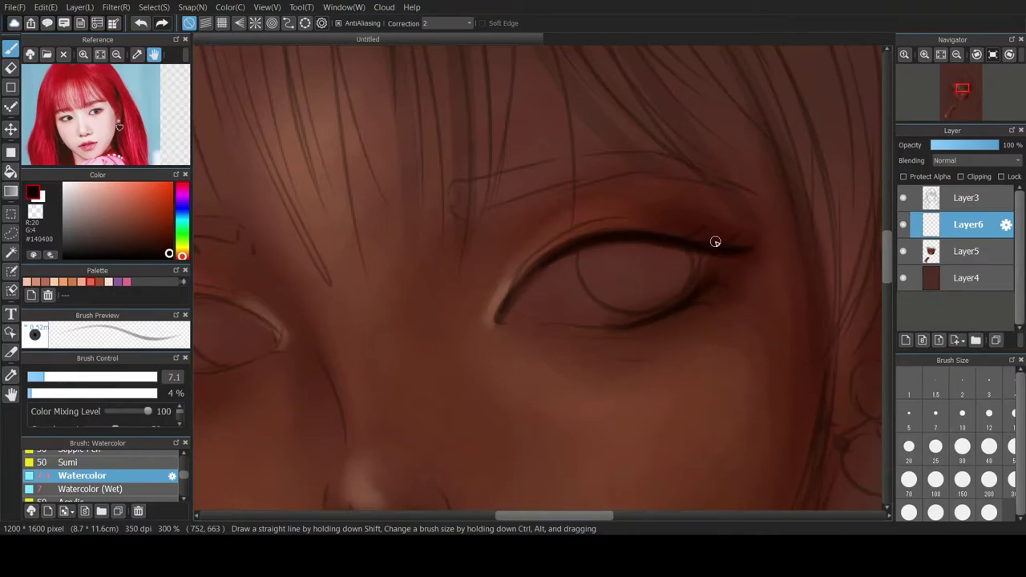
pyautogui.hotkey('ctrl', 'z')
# - Shade the socket between the near eye's inner corner and the nose bridge with sampled dark colours at brush size 30
pyautogui.click(936, 480)
pyautogui.click(962, 448)
pyautogui.moveTo(497, 266)
pyautogui.mouseDown()
pyautogui.moveTo(472, 302)
pyautogui.moveTo(528, 237)
pyautogui.moveTo(452, 312)
pyautogui.moveTo(560, 301)
pyautogui.moveTo(451, 306)
pyautogui.moveTo(477, 288)
pyautogui.moveTo(508, 207)
pyautogui.moveTo(452, 288)
pyautogui.moveTo(465, 297)
pyautogui.moveTo(499, 242)
pyautogui.mouseUp()
pyautogui.hotkey('ctrl', 'z')
pyautogui.rightClick(507, 208)
pyautogui.rightClick(630, 318)
pyautogui.rightClick(500, 254)
pyautogui.moveTo(451, 293); pyautogui.dragTo(449, 327)
pyautogui.moveTo(478, 216); pyautogui.dragTo(460, 344)
pyautogui.rightClick(614, 234)
pyautogui.moveTo(516, 250); pyautogui.dragTo(488, 290)
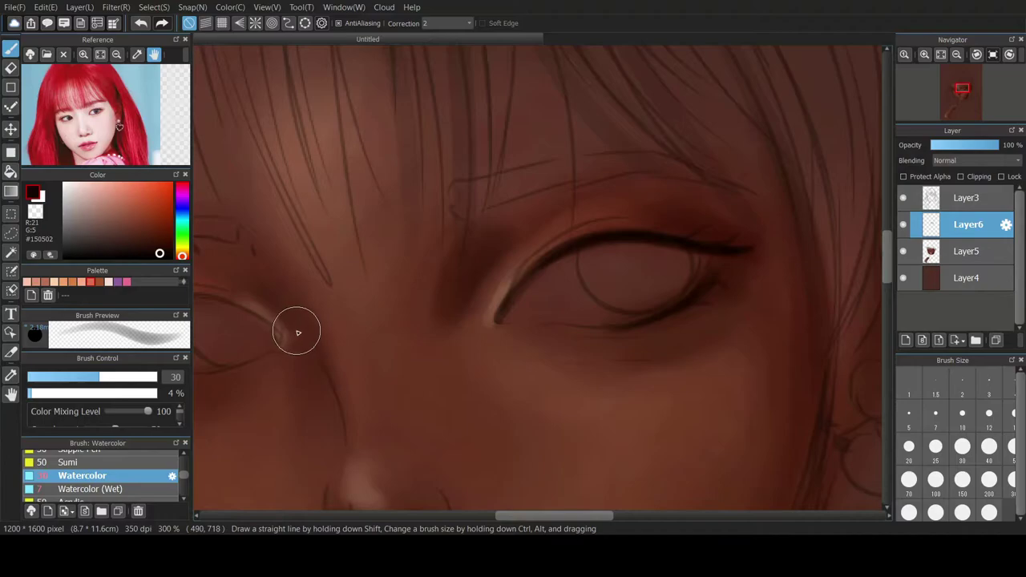
# - Line the upper and lower lids of the far eye in near-black #150502 with the Watercolor brush at size 10
pyautogui.scroll(-4, 658, 223)
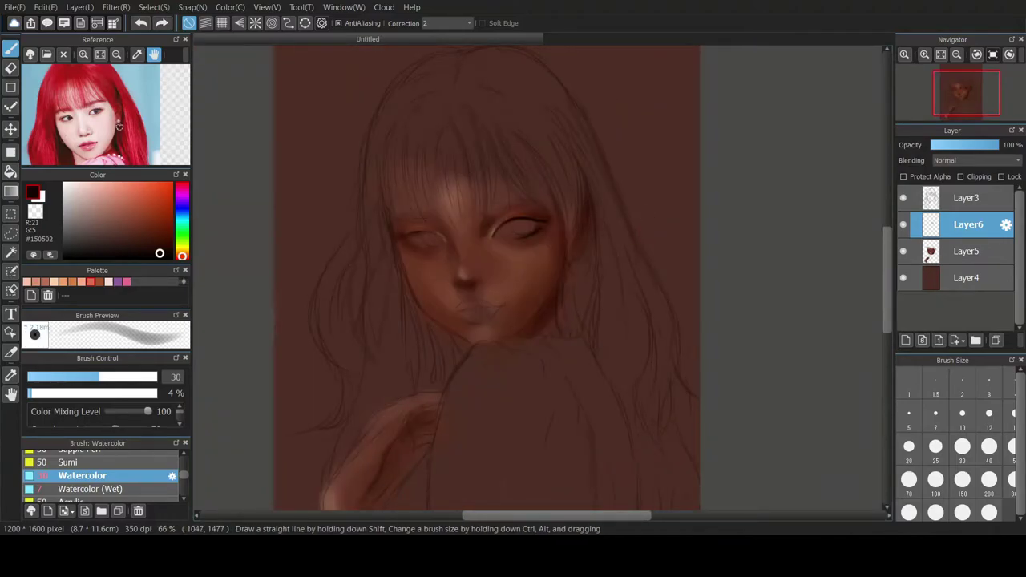
pyautogui.scroll(6, 419, 241)
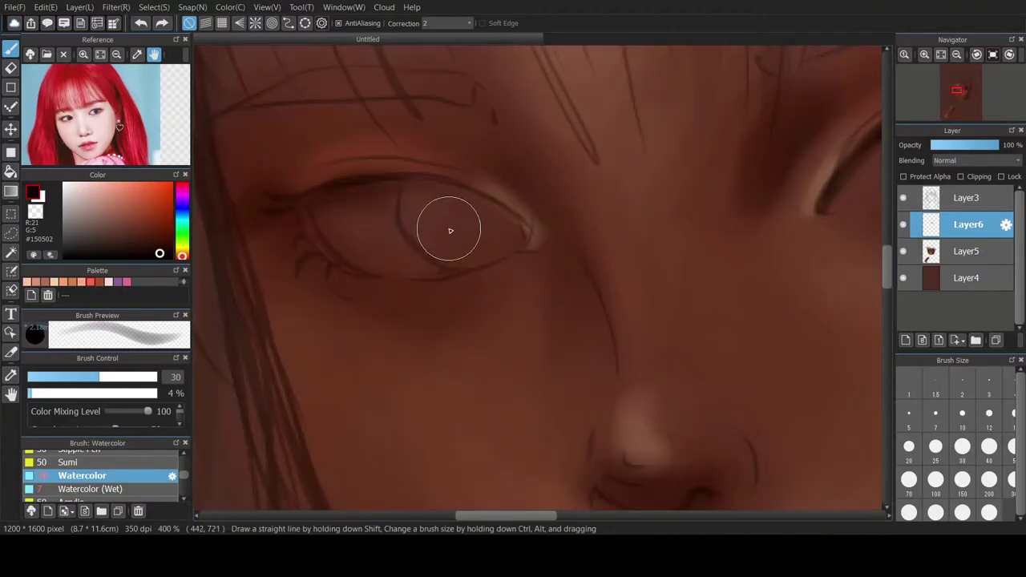
pyautogui.scroll(-2, 396, 282)
pyautogui.click(992, 417)
pyautogui.moveTo(376, 228)
pyautogui.mouseDown()
pyautogui.moveTo(353, 235)
pyautogui.moveTo(391, 227)
pyautogui.moveTo(441, 237)
pyautogui.mouseUp()
pyautogui.hotkey('ctrl', 'z')
pyautogui.click(963, 416)
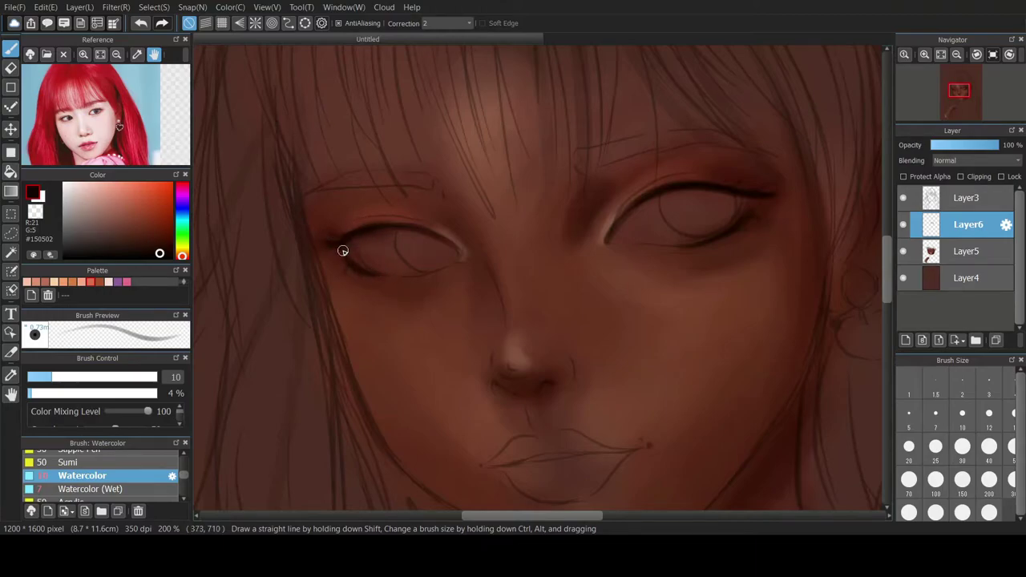
pyautogui.hotkey('ctrl', 'z')
pyautogui.hotkey('ctrl', 'z')
pyautogui.moveTo(350, 258)
pyautogui.mouseDown()
pyautogui.moveTo(353, 267)
pyautogui.moveTo(400, 259)
pyautogui.mouseUp()
# - Darken the far eye's inner corner and outer edge at brush size 20, and refine the lash lines at size 12
pyautogui.click(959, 452)
pyautogui.click(910, 449)
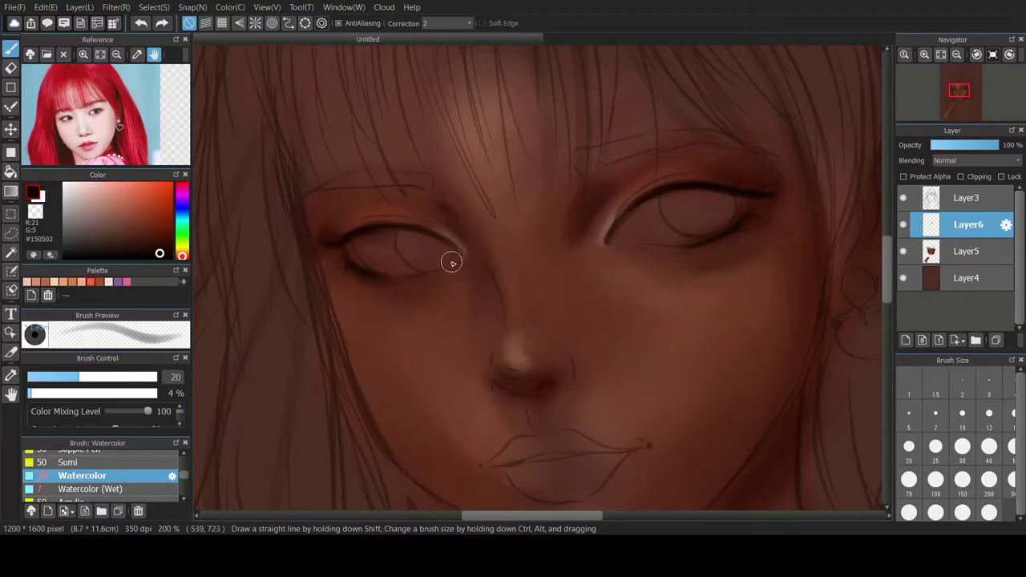
pyautogui.click(962, 413)
pyautogui.click(980, 412)
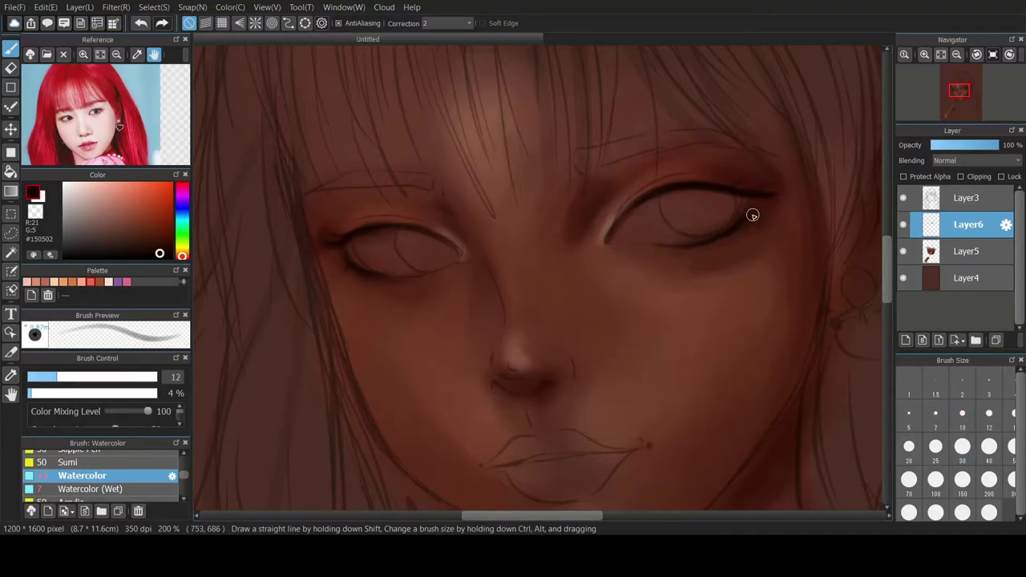
# - Fill in both eyebrows along the sketch with sampled dark brown #451F14 at brush size 12
pyautogui.keyDown('alt'); pyautogui.click(364, 185); pyautogui.keyUp('alt')
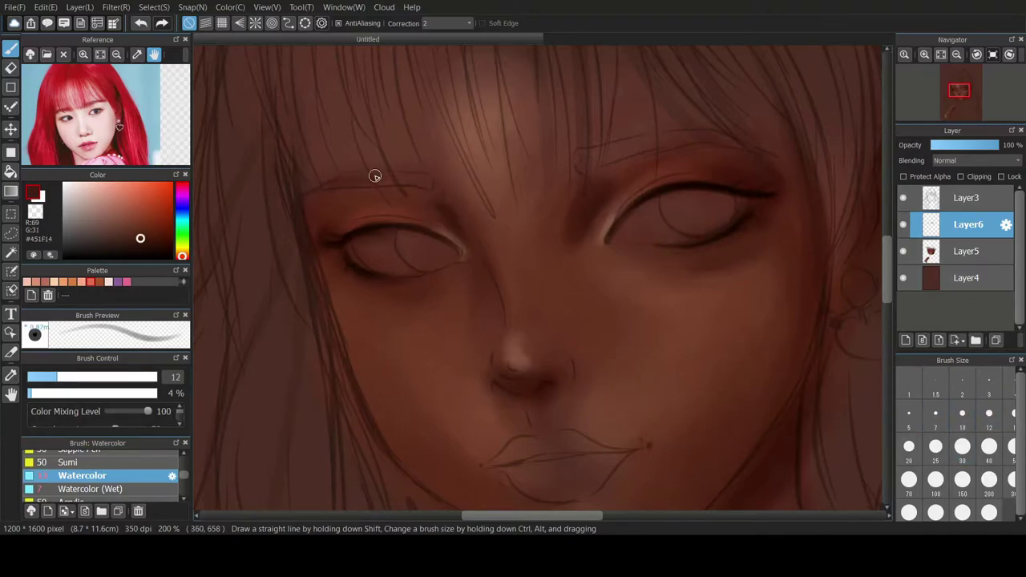
pyautogui.moveTo(343, 189); pyautogui.dragTo(437, 183)
pyautogui.moveTo(579, 184); pyautogui.dragTo(656, 143)
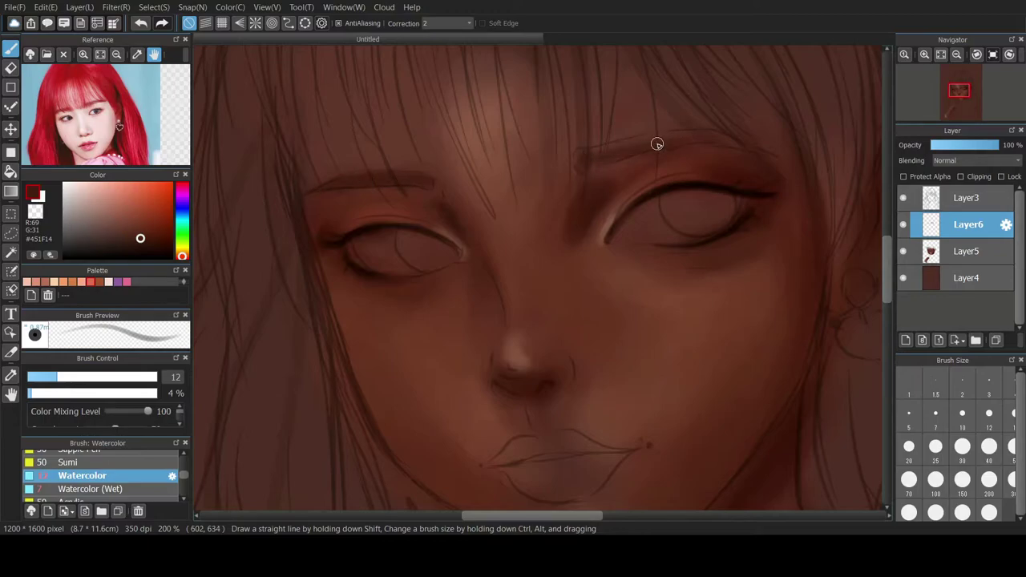
pyautogui.moveTo(579, 156); pyautogui.dragTo(749, 149)
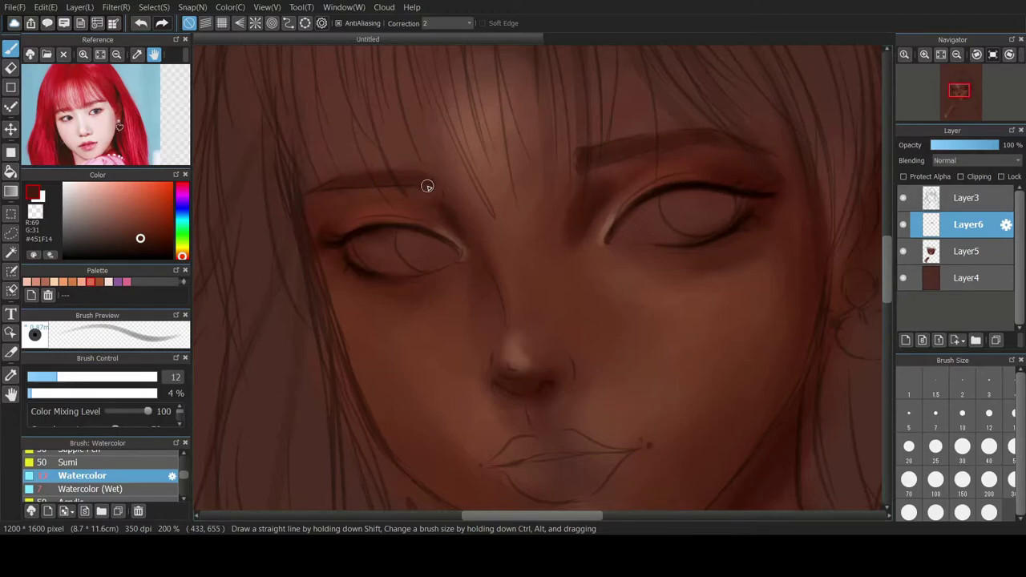
# - Refine the near eye's upper lash line and outer corner with sampled near-black #140501 at brush size 7
pyautogui.moveTo(671, 198); pyautogui.dragTo(770, 195)
pyautogui.keyDown('alt'); pyautogui.click(706, 177); pyautogui.keyUp('alt')
pyautogui.click(963, 414)
pyautogui.hotkey('ctrl', 'z')
pyautogui.moveTo(708, 186); pyautogui.dragTo(736, 187)
pyautogui.keyDown('alt'); pyautogui.click(682, 193); pyautogui.keyUp('alt')
pyautogui.press('[')
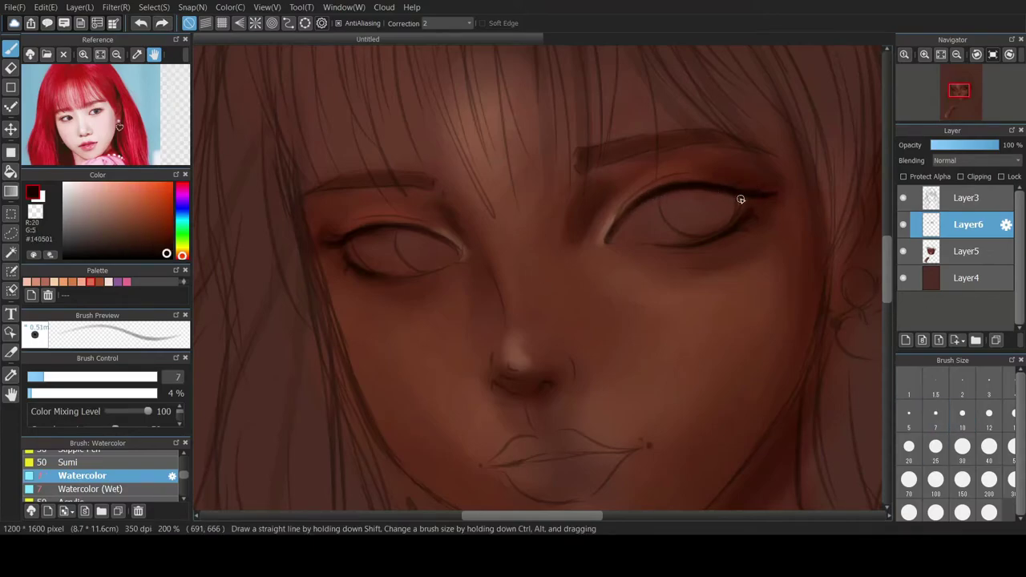
pyautogui.hotkey('ctrl', 'z')
# - Touch up the far eye's upper lash line and inner lid with near-black and sampled browns at brush size 7
pyautogui.moveTo(345, 246); pyautogui.dragTo(354, 238)
pyautogui.hotkey('ctrl', 'z')
pyautogui.moveTo(378, 241); pyautogui.dragTo(435, 237)
pyautogui.keyDown('alt'); pyautogui.click(434, 230); pyautogui.keyUp('alt')
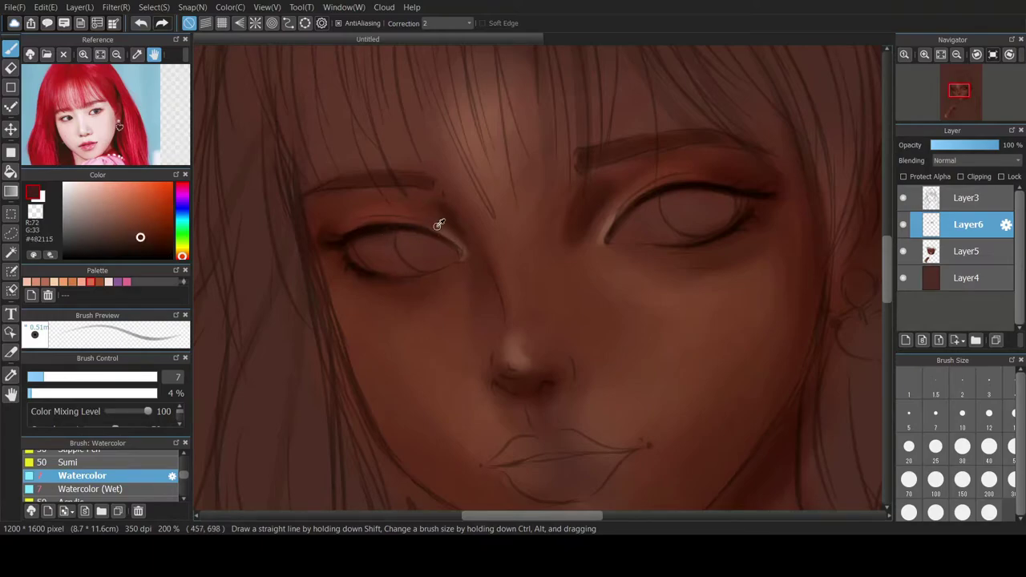
pyautogui.click(10, 69)
pyautogui.click(966, 424)
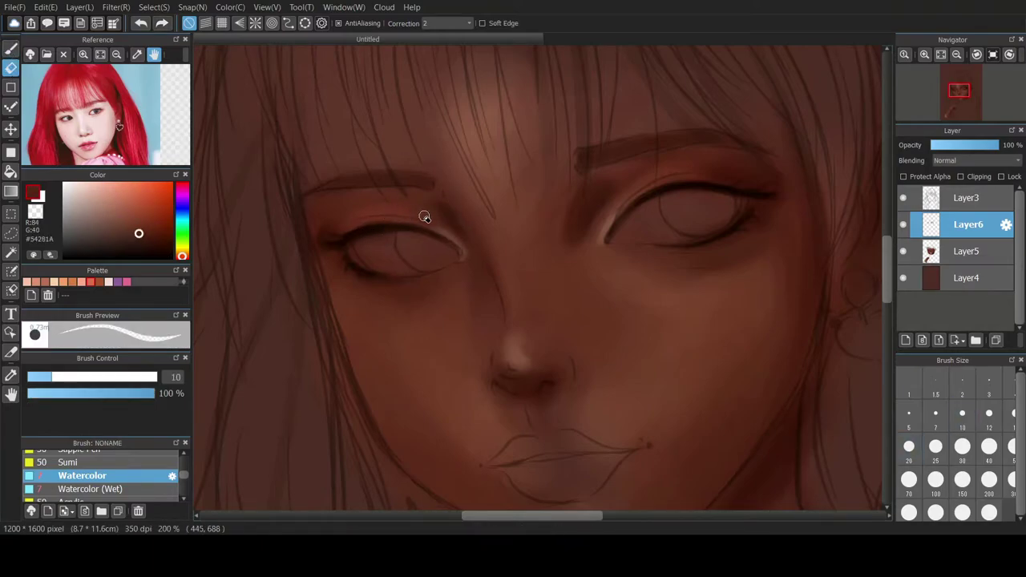
pyautogui.press('b')
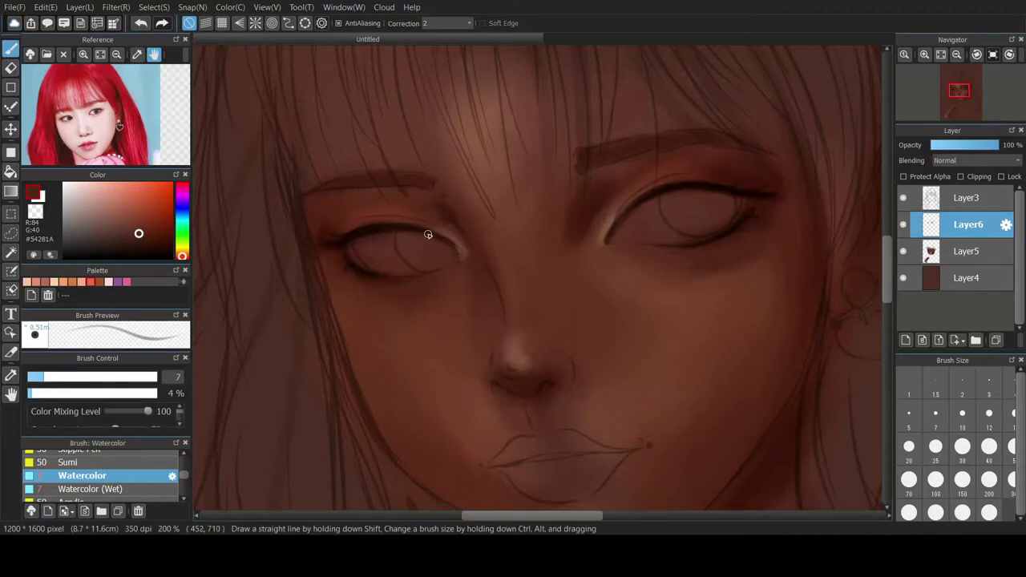
pyautogui.scroll(-2, 647, 201)
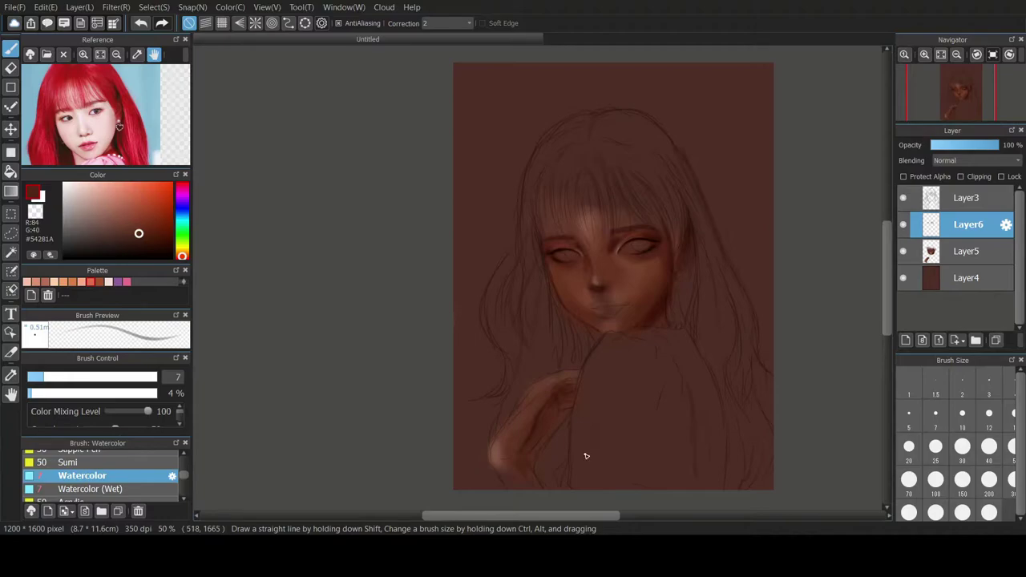
# - Soften the bright forehead area on Layer5 with sampled skin brown #663322 at brush size 150
pyautogui.scroll(1, 545, 231)
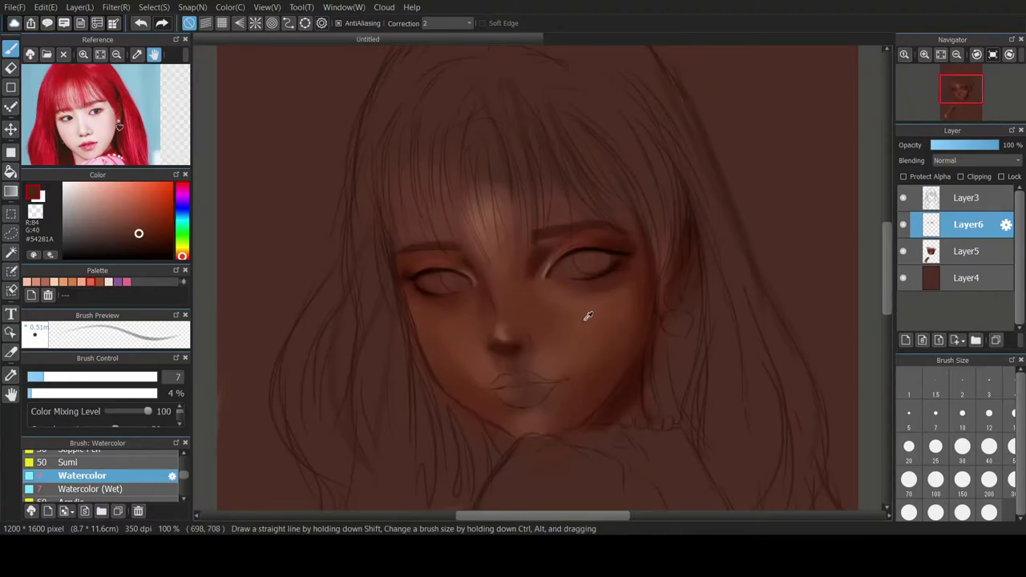
pyautogui.keyDown('alt'); pyautogui.click(587, 288); pyautogui.keyUp('alt')
pyautogui.click(965, 258)
pyautogui.click(962, 481)
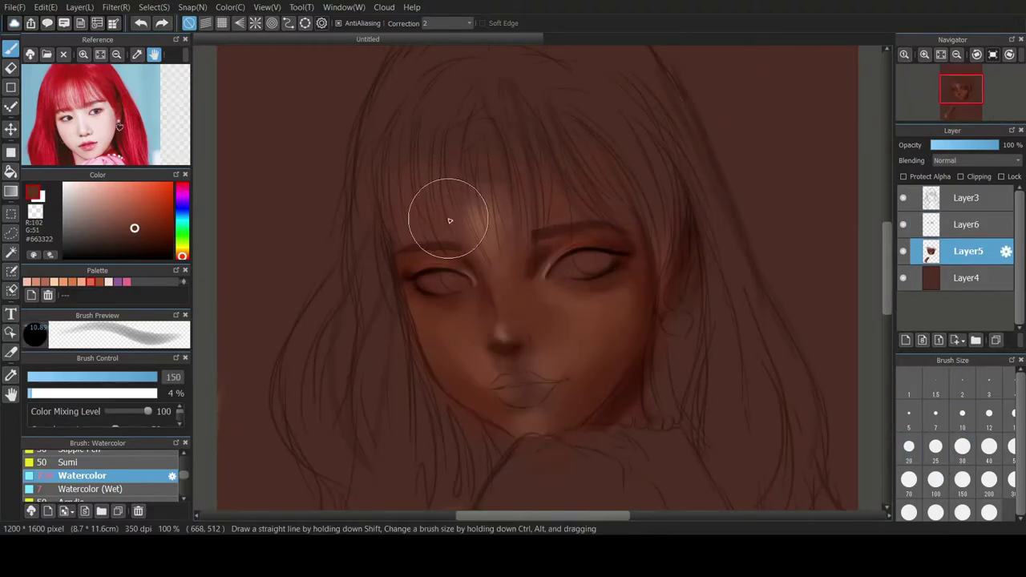
pyautogui.moveTo(409, 221); pyautogui.dragTo(423, 182)
# - Blend the near cheek and chin with sampled skin browns at brush size 30
pyautogui.click(936, 448)
pyautogui.click(90, 282)
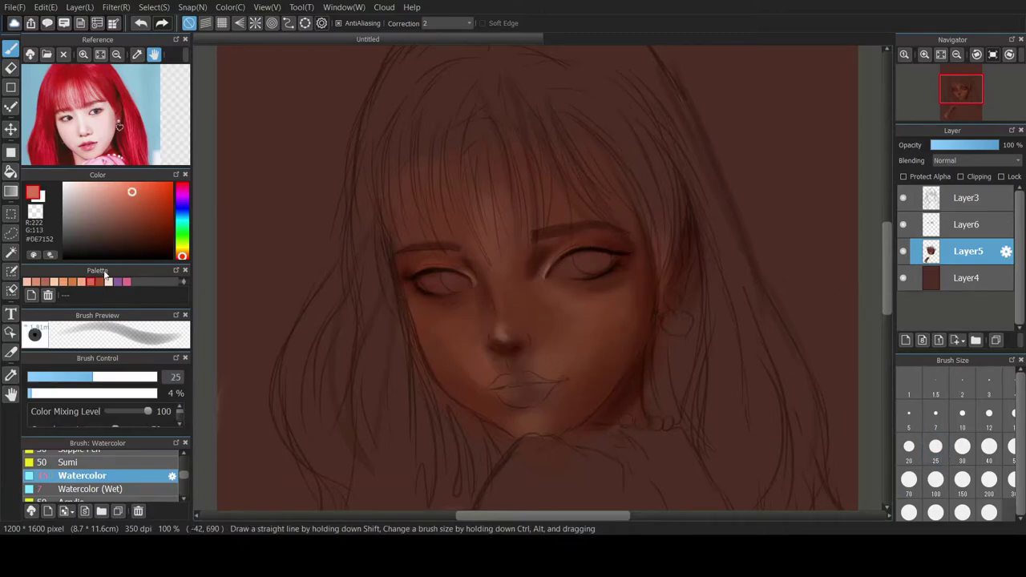
pyautogui.press(']')
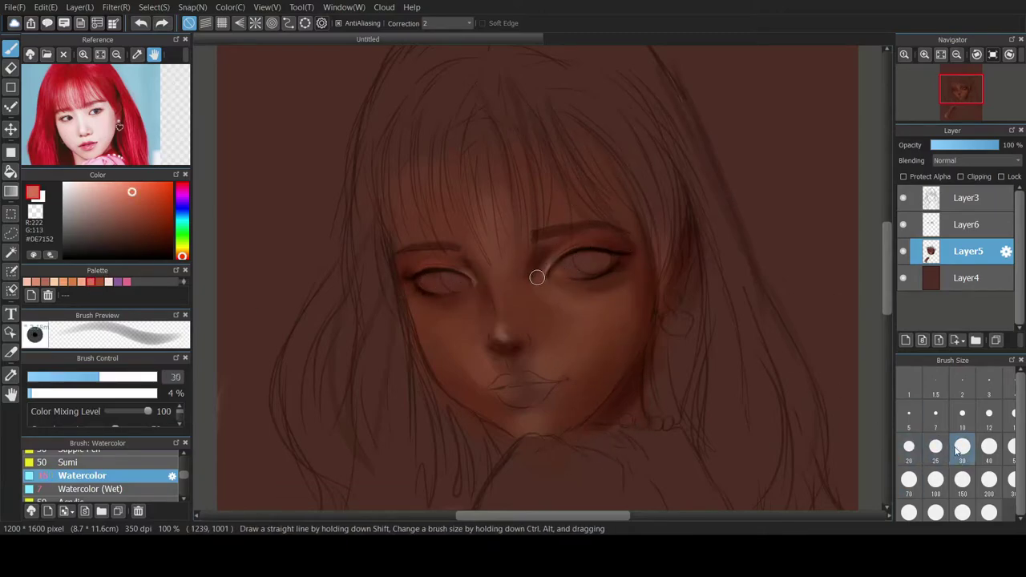
pyautogui.keyDown('alt'); pyautogui.click(622, 318); pyautogui.keyUp('alt')
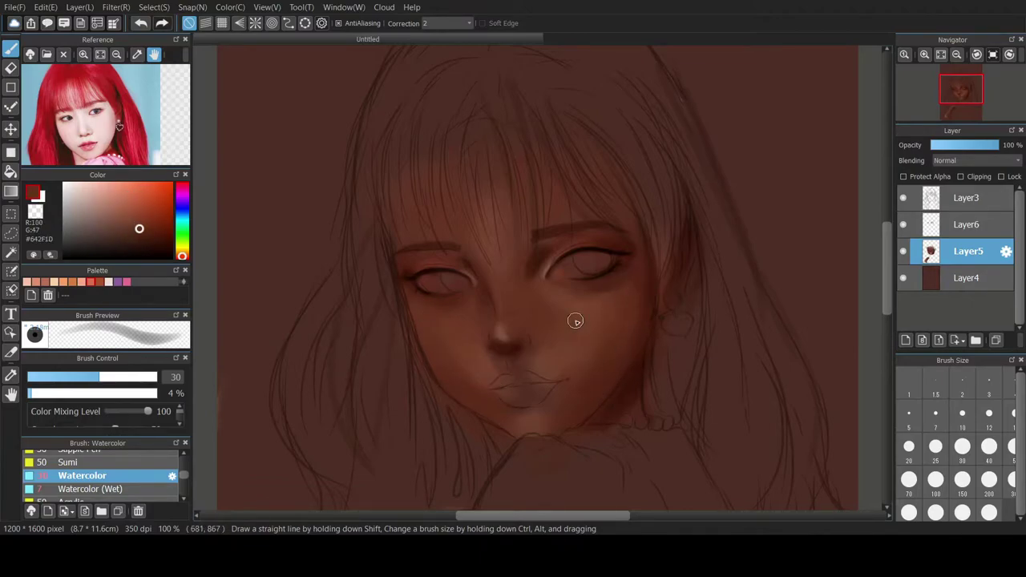
pyautogui.keyDown('alt'); pyautogui.click(612, 312); pyautogui.keyUp('alt')
pyautogui.keyDown('alt'); pyautogui.click(544, 417); pyautogui.keyUp('alt')
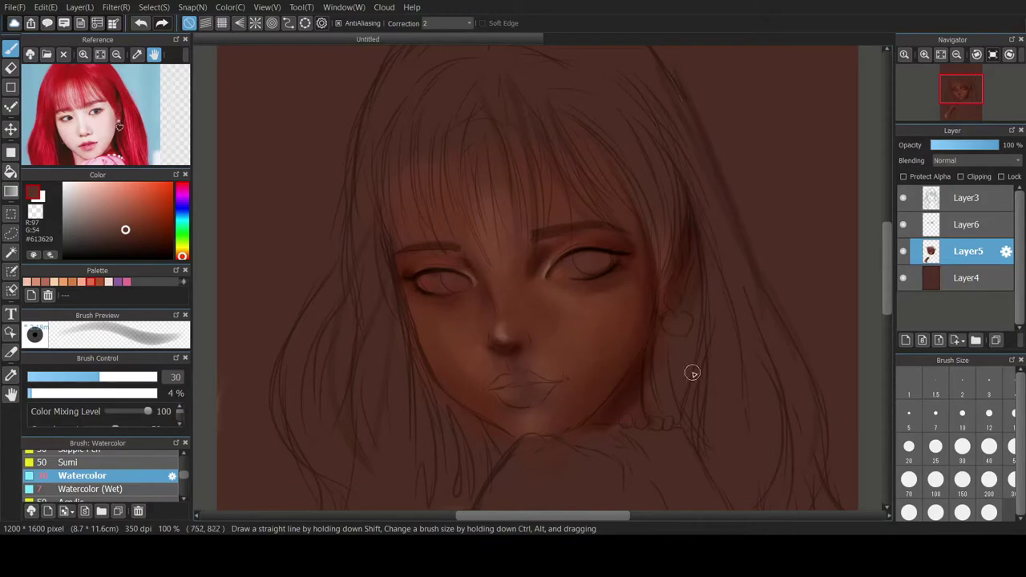
# - Even out the facial skin at brush size 70 and check it with the sketch layer hidden, leaving the sketch shown again
pyautogui.click(909, 480)
pyautogui.click(904, 198)
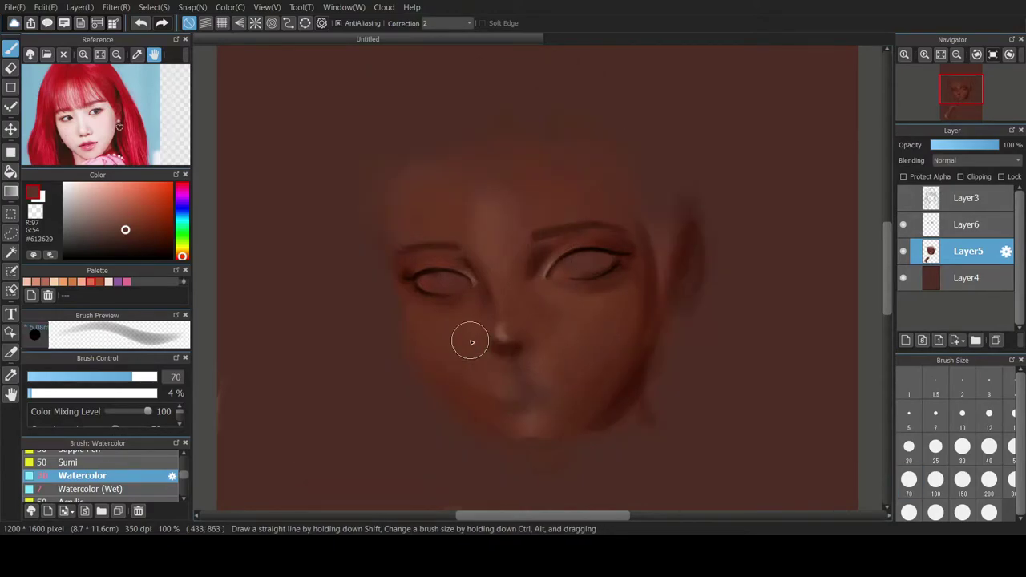
pyautogui.scroll(-2, 580, 348)
pyautogui.click(903, 197)
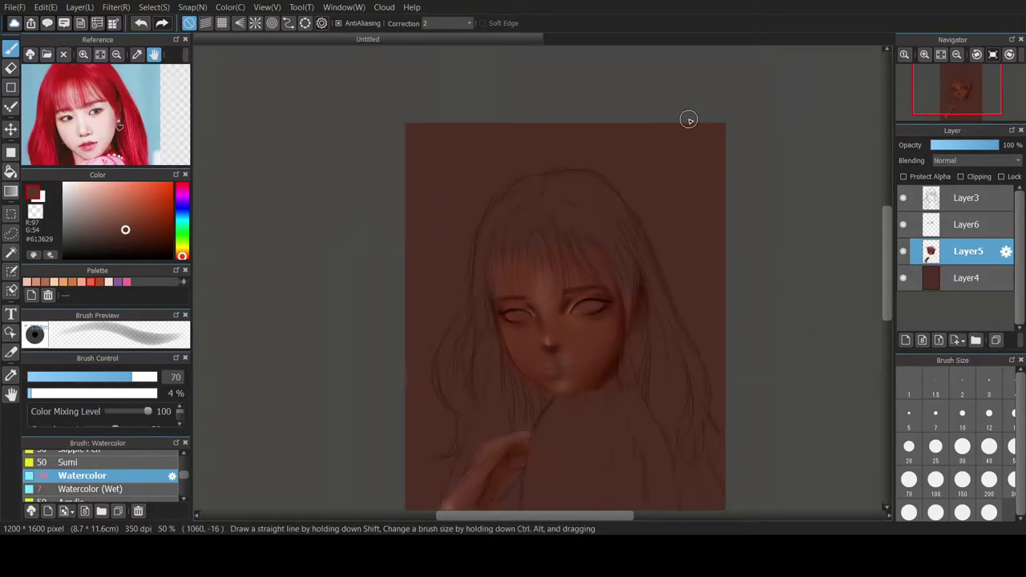
pyautogui.scroll(4, 710, 344)
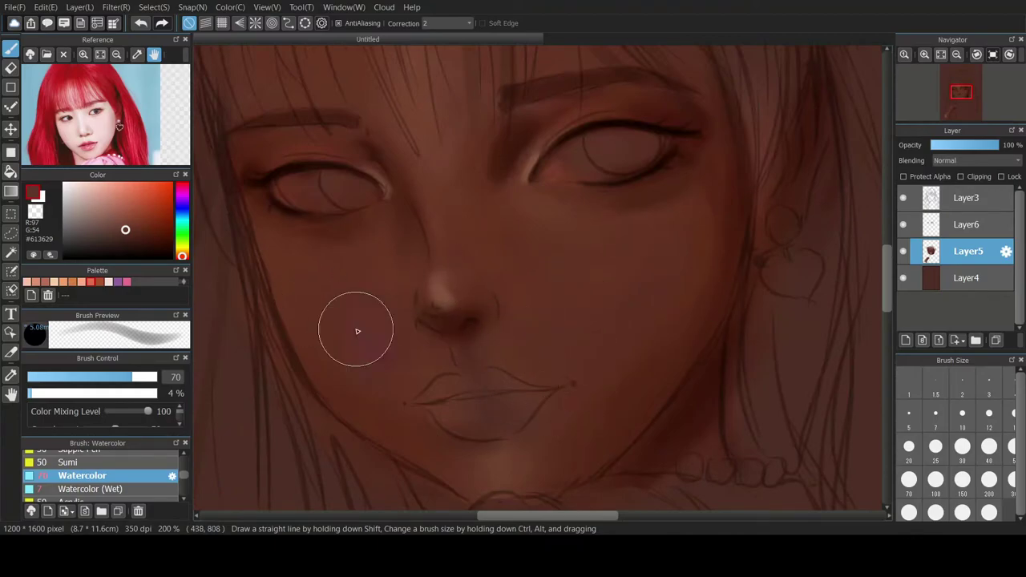
# - Lighten the cheeks with peach #FDD1AC at brush size 100, blending with skin tones sampled from the face
pyautogui.click(54, 282)
pyautogui.click(935, 480)
pyautogui.moveTo(640, 233); pyautogui.dragTo(564, 298)
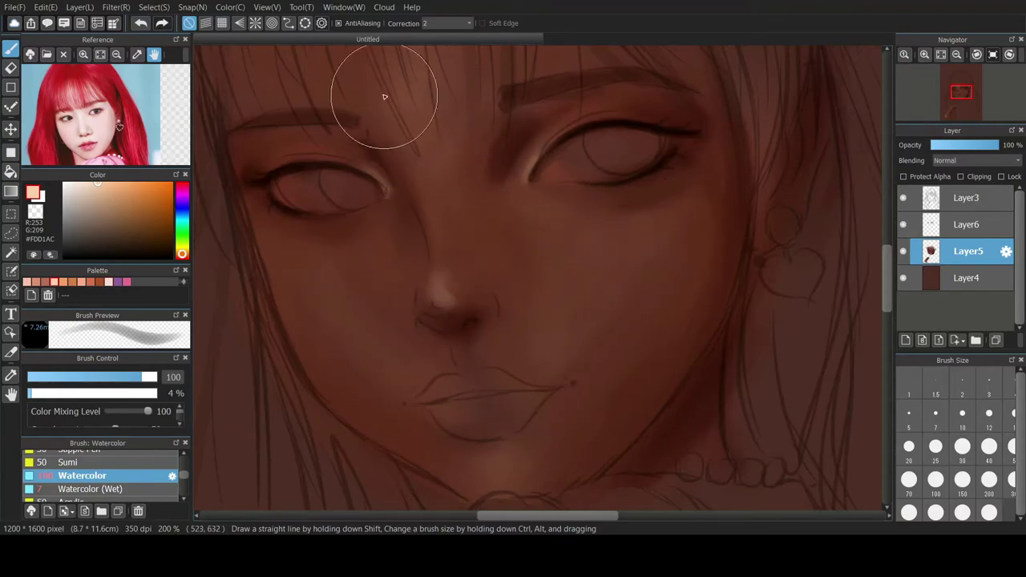
pyautogui.keyDown('alt'); pyautogui.click(544, 252); pyautogui.keyUp('alt')
pyautogui.keyDown('alt'); pyautogui.click(419, 271); pyautogui.keyUp('alt')
pyautogui.click(54, 282)
pyautogui.scroll(-2, 350, 319)
pyautogui.keyDown('alt'); pyautogui.click(353, 311); pyautogui.keyUp('alt')
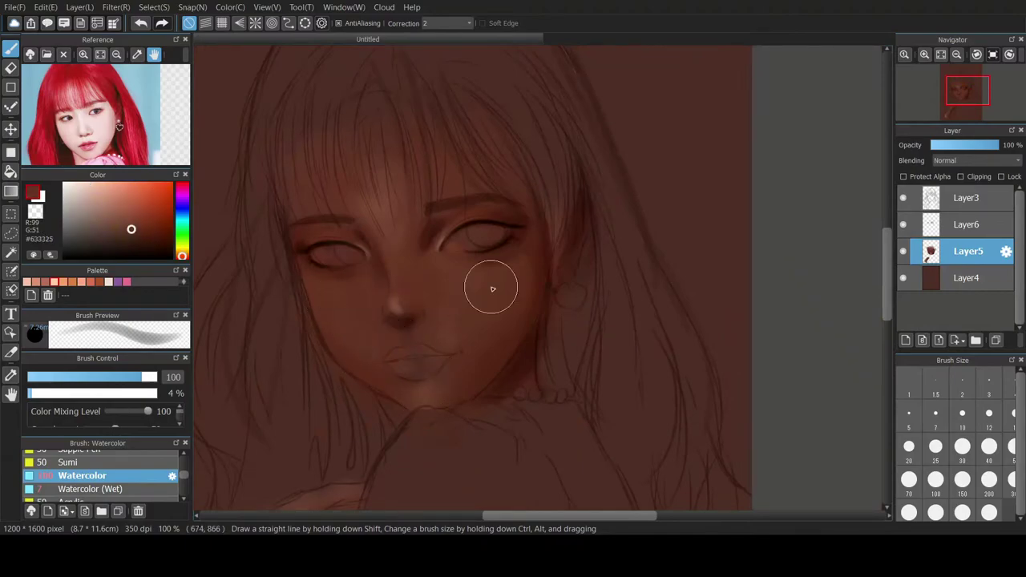
# - Add peach #FDD1AC highlights to the chin and along the far cheek's outer contour at brush size 25
pyautogui.keyDown('alt'); pyautogui.click(435, 389); pyautogui.keyUp('alt')
pyautogui.click(54, 282)
pyautogui.click(936, 448)
pyautogui.moveTo(419, 398); pyautogui.dragTo(425, 397)
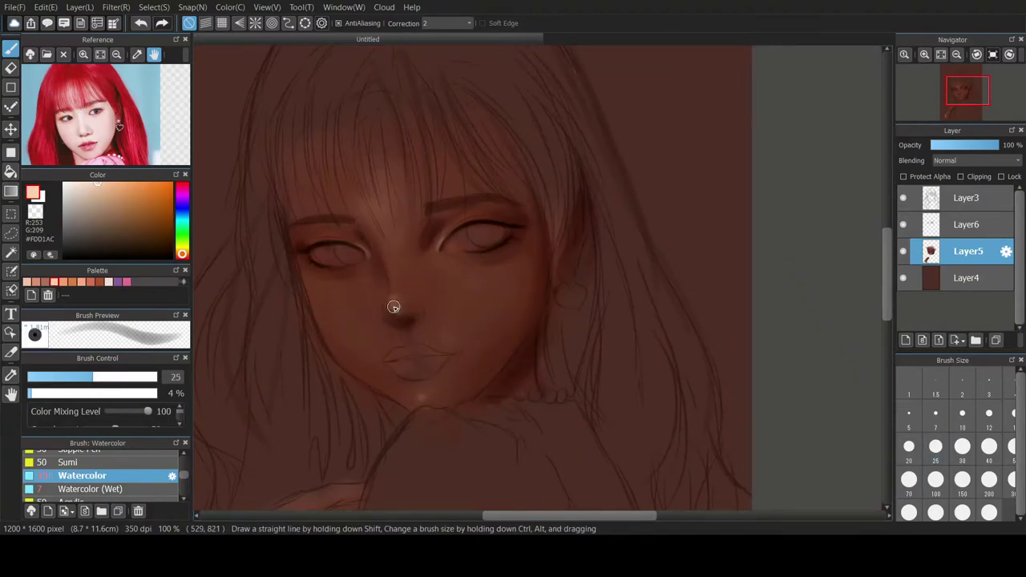
pyautogui.scroll(2, 319, 337)
pyautogui.moveTo(295, 283); pyautogui.dragTo(322, 346)
pyautogui.moveTo(278, 235)
pyautogui.mouseDown()
pyautogui.moveTo(351, 415)
pyautogui.moveTo(303, 280)
pyautogui.mouseUp()
pyautogui.hotkey('ctrl', 'z')
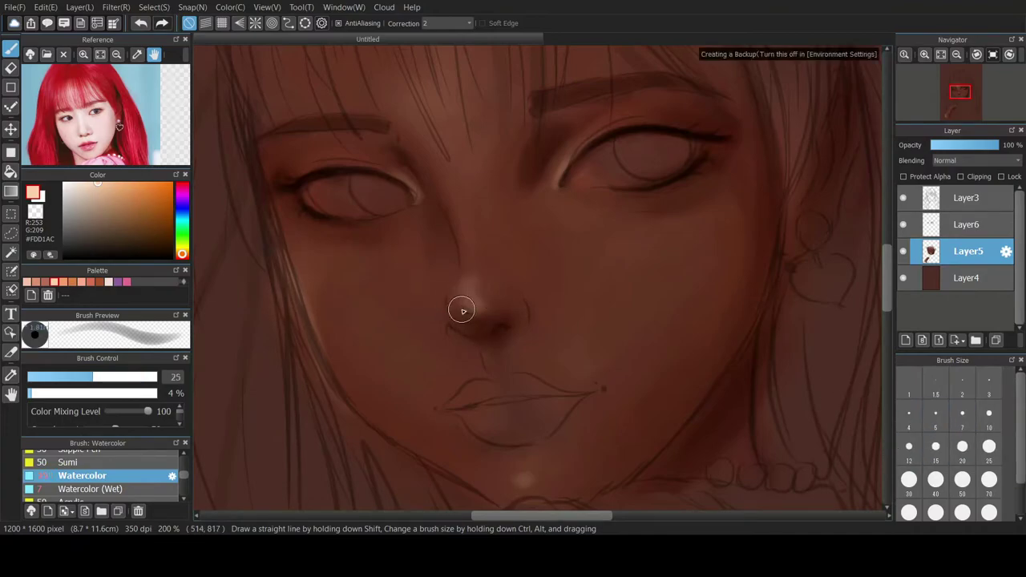
# - Shade the underside of the nose on Layer6 with sampled dark brown at brush size 40
pyautogui.click(171, 246)
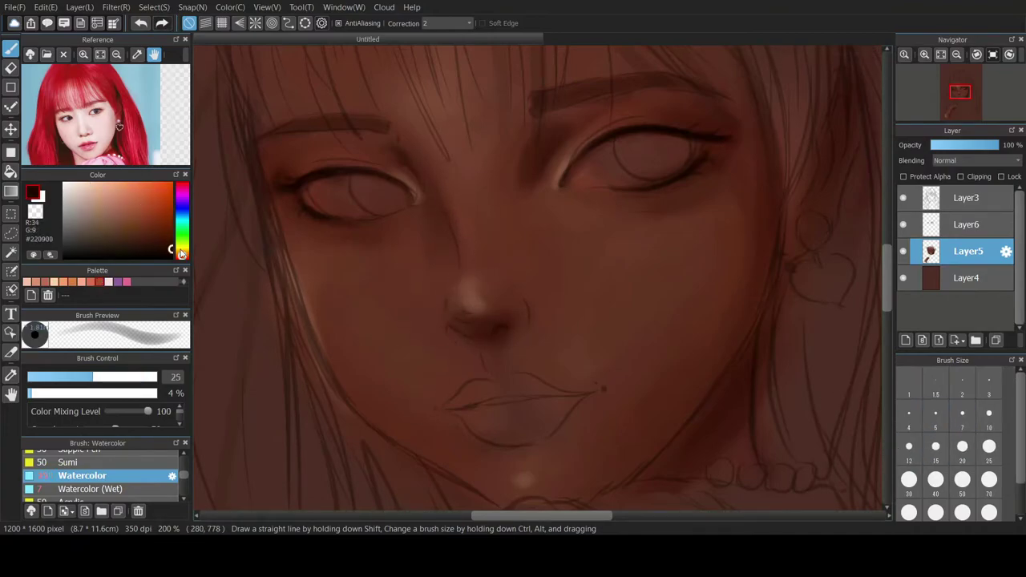
pyautogui.click(967, 224)
pyautogui.rightClick(700, 145)
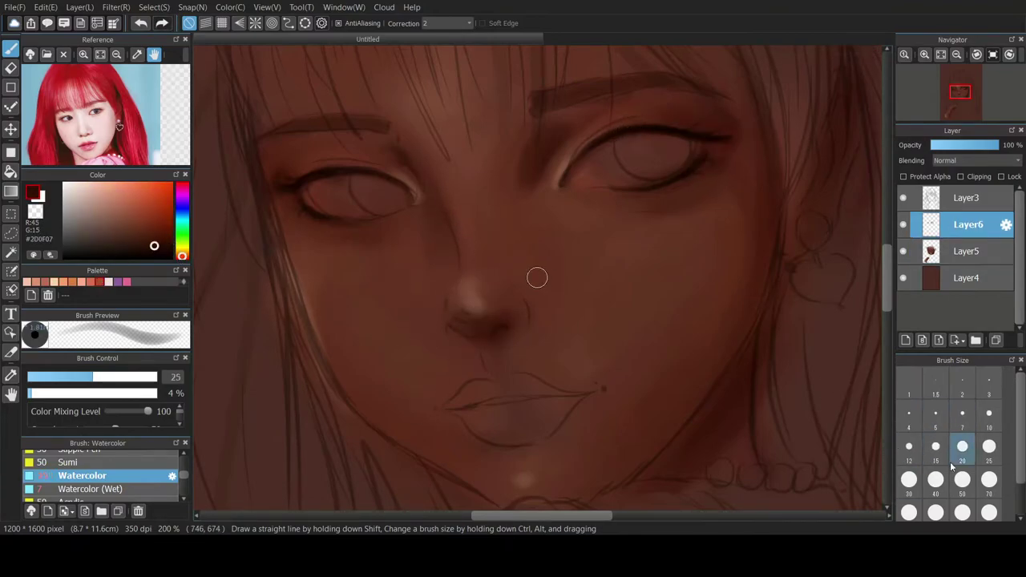
pyautogui.click(936, 454)
pyautogui.press(']')
pyautogui.press(']')
pyautogui.press(']')
pyautogui.press(']')
pyautogui.keyDown('alt'); pyautogui.click(476, 343); pyautogui.keyUp('alt')
pyautogui.moveTo(469, 340); pyautogui.dragTo(537, 337)
# - Blend the groove between the nose and upper lip with sampled skin tones at brush size 40
pyautogui.keyDown('alt'); pyautogui.click(485, 374); pyautogui.keyUp('alt')
pyautogui.moveTo(482, 373)
pyautogui.mouseDown()
pyautogui.moveTo(454, 352)
pyautogui.moveTo(489, 377)
pyautogui.moveTo(517, 340)
pyautogui.moveTo(469, 344)
pyautogui.mouseUp()
pyautogui.keyDown('alt'); pyautogui.click(455, 352); pyautogui.keyUp('alt')
pyautogui.keyDown('alt'); pyautogui.click(465, 375); pyautogui.keyUp('alt')
pyautogui.keyDown('alt'); pyautogui.click(563, 324); pyautogui.keyUp('alt')
pyautogui.moveTo(513, 379); pyautogui.dragTo(505, 375)
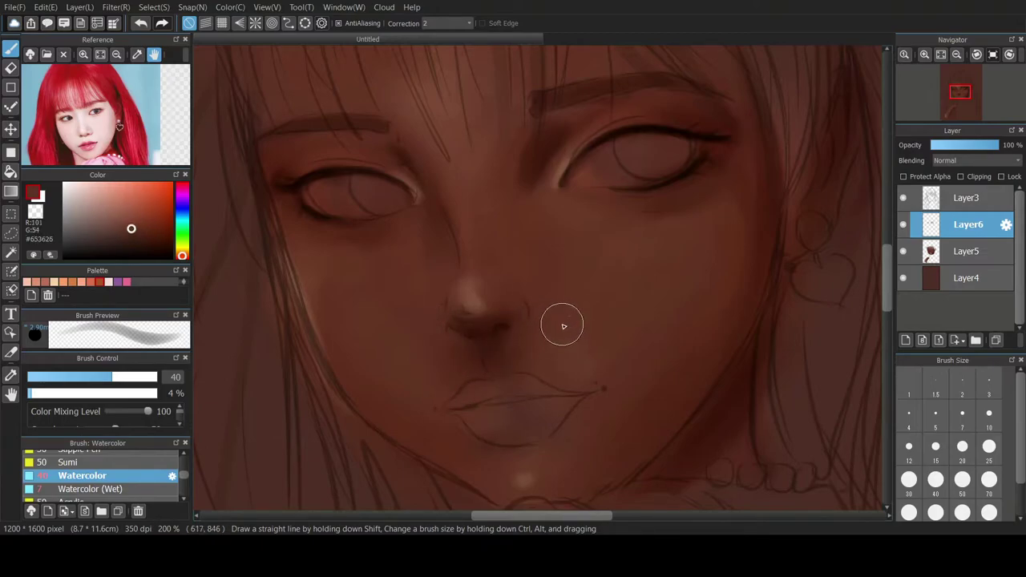
# - Define the nostrils and the edge of the nose wing in dark brown #290902 at brush size 12
pyautogui.click(168, 247)
pyautogui.press('[')
pyautogui.press('[')
pyautogui.press('[')
pyautogui.press('[')
pyautogui.press('[')
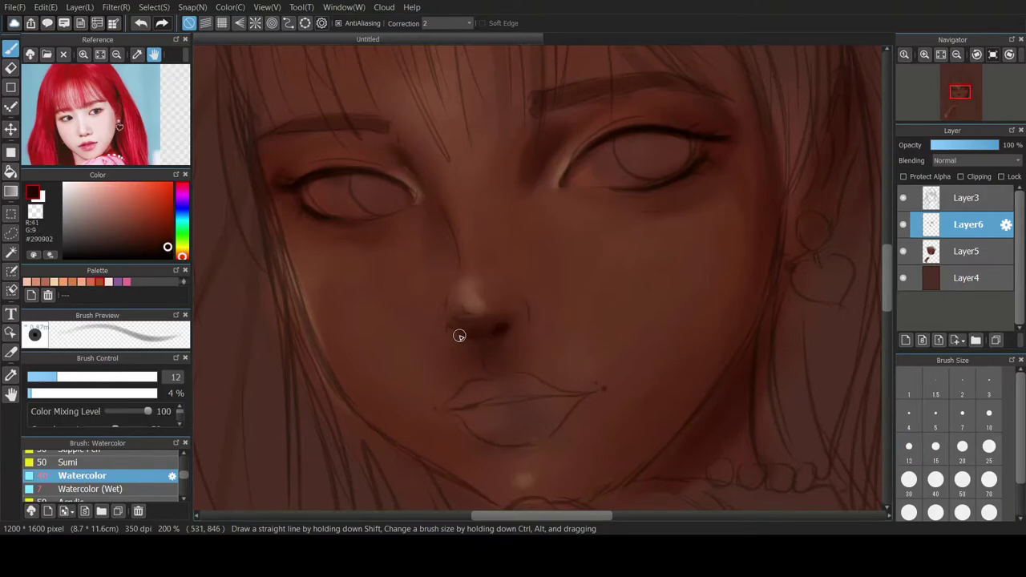
pyautogui.hotkey('ctrl', 'z')
pyautogui.moveTo(469, 332); pyautogui.dragTo(447, 317)
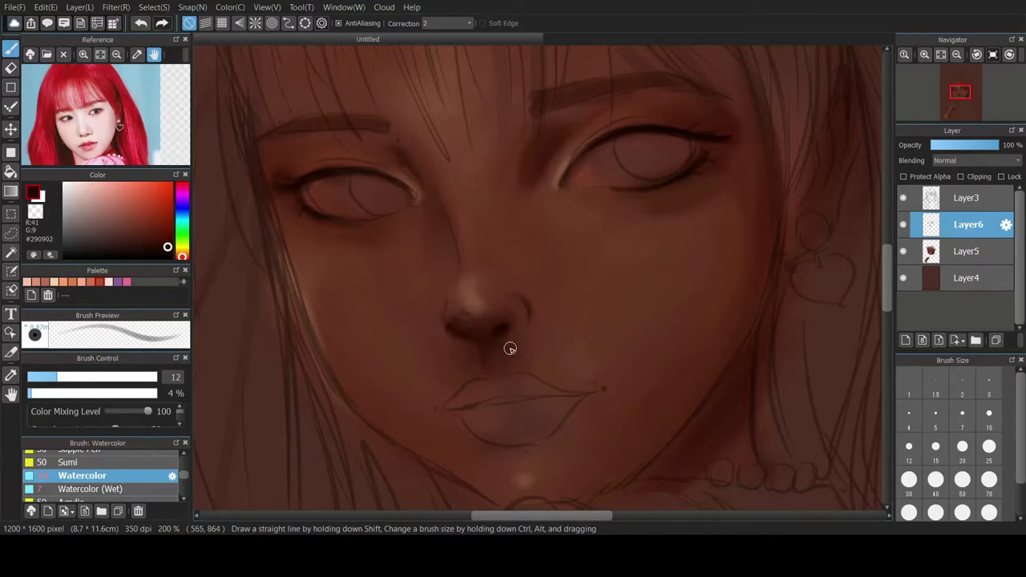
# - Dab a peach #FDD1AC highlight on the nose tip at brush size 12
pyautogui.click(54, 281)
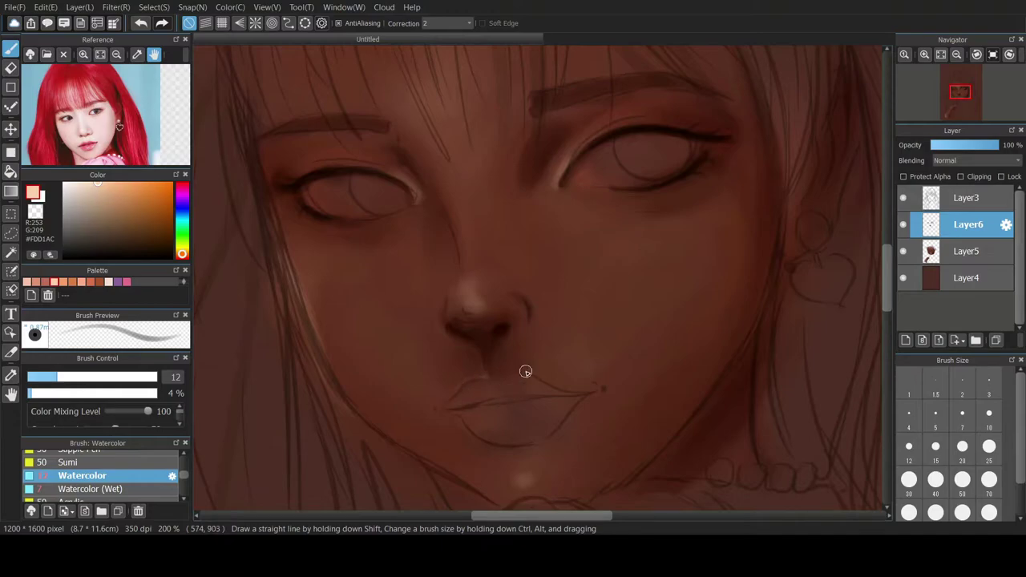
pyautogui.hotkey('ctrl', 'z')
pyautogui.moveTo(470, 304); pyautogui.dragTo(467, 308)
# - Darken the far eye's inner corner and the socket up to the brow with sampled browns at brush size 12
pyautogui.keyDown('alt'); pyautogui.click(347, 77); pyautogui.keyUp('alt')
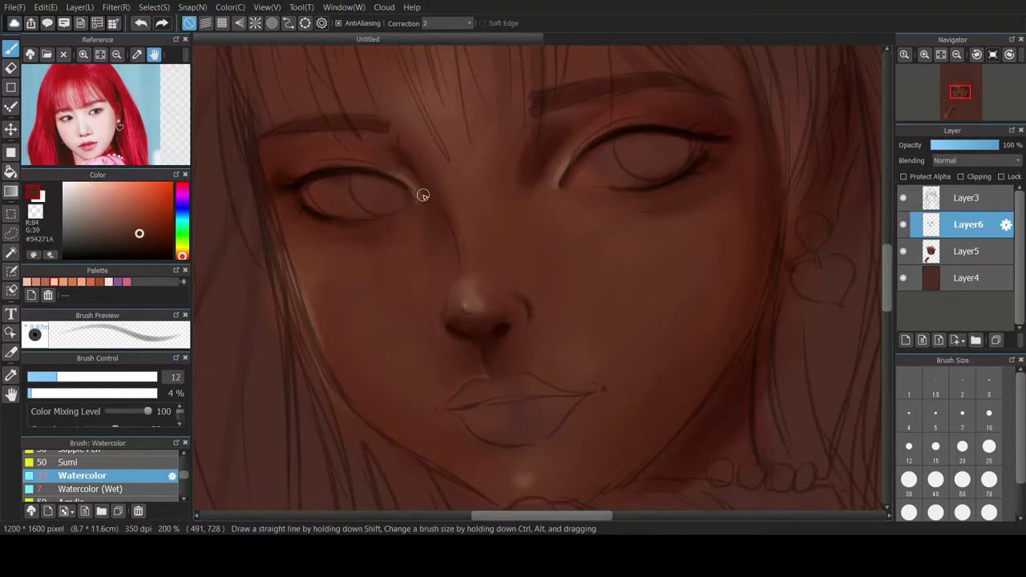
pyautogui.keyDown('alt'); pyautogui.click(421, 161); pyautogui.keyUp('alt')
pyautogui.keyDown('alt'); pyautogui.click(414, 168); pyautogui.keyUp('alt')
pyautogui.moveTo(412, 166); pyautogui.dragTo(417, 198)
pyautogui.hotkey('ctrl', 'z')
pyautogui.keyDown('alt'); pyautogui.click(406, 160); pyautogui.keyUp('alt')
pyautogui.moveTo(392, 149); pyautogui.dragTo(388, 162)
pyautogui.keyDown('alt'); pyautogui.click(399, 168); pyautogui.keyUp('alt')
pyautogui.hotkey('ctrl', 'z')
pyautogui.keyDown('alt'); pyautogui.click(408, 172); pyautogui.keyUp('alt')
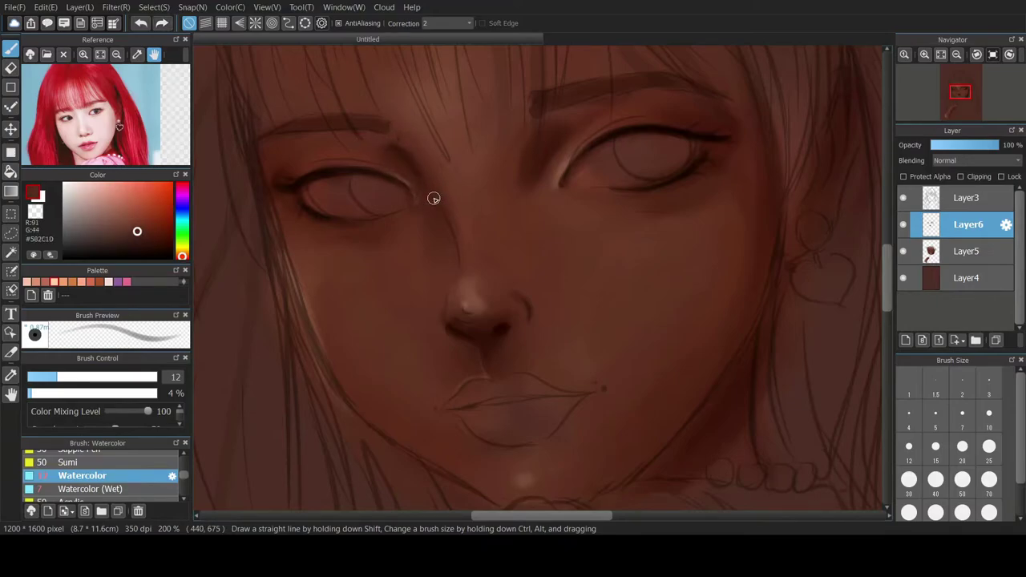
pyautogui.keyDown('alt'); pyautogui.click(380, 141); pyautogui.keyUp('alt')
pyautogui.keyDown('alt'); pyautogui.click(388, 142); pyautogui.keyUp('alt')
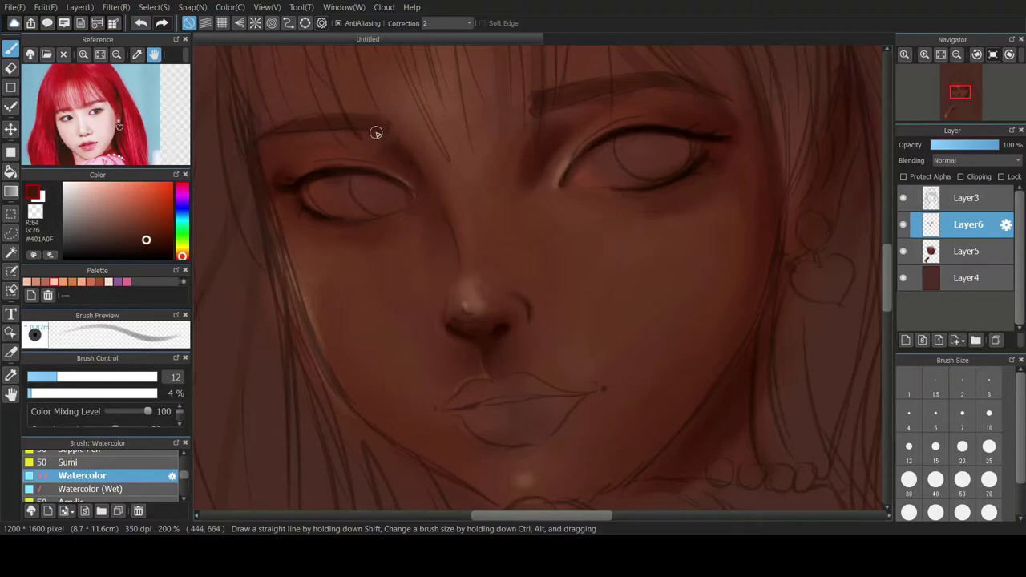
# - Blend the near eye's inner corner and lighten its lower lid rim with sampled #784633 at brush size 12
pyautogui.keyDown('alt'); pyautogui.click(552, 138); pyautogui.keyUp('alt')
pyautogui.keyDown('alt'); pyautogui.click(574, 127); pyautogui.keyUp('alt')
pyautogui.keyDown('alt'); pyautogui.click(559, 170); pyautogui.keyUp('alt')
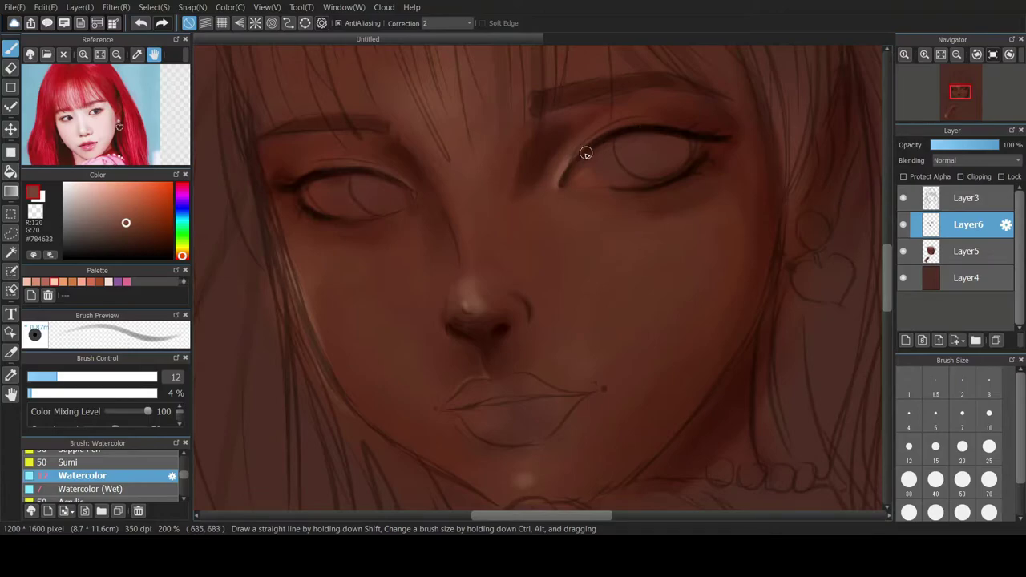
pyautogui.scroll(-5, 553, 163)
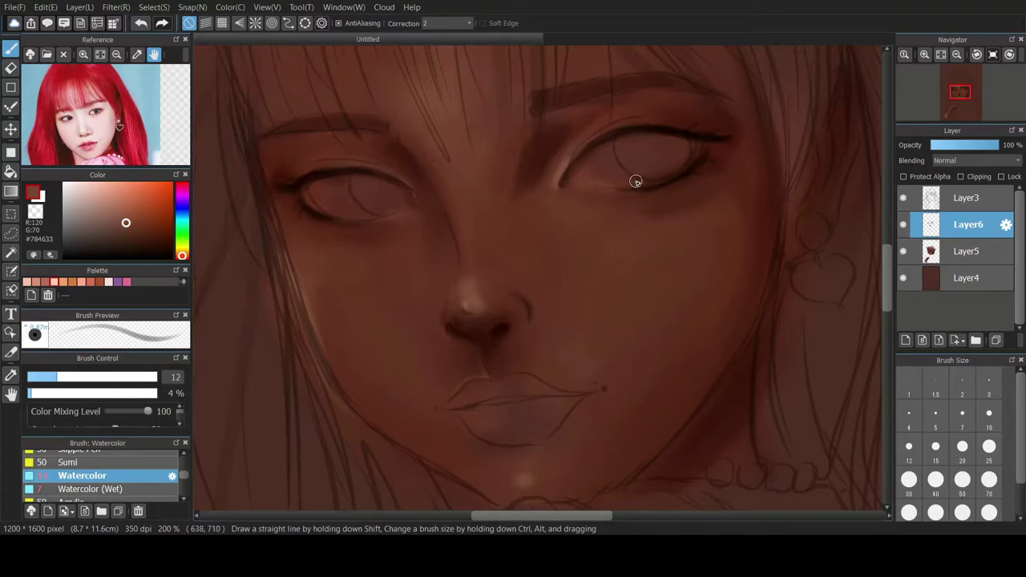
pyautogui.scroll(1, 599, 233)
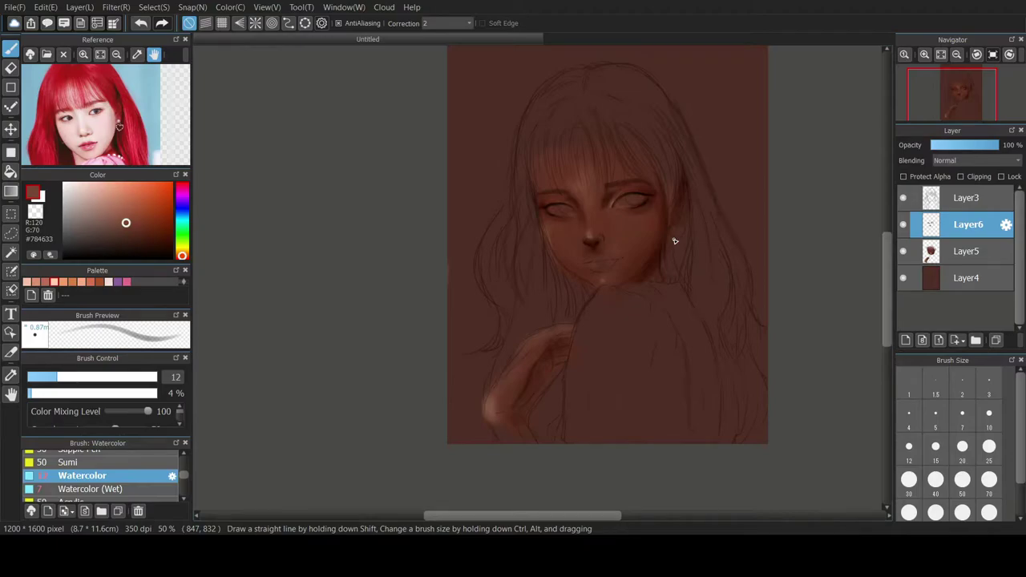
# - Choose the pinkish red #F05069 as the blush colour
pyautogui.scroll(1, 656, 209)
pyautogui.click(127, 282)
pyautogui.click(99, 282)
pyautogui.click(118, 282)
pyautogui.click(90, 282)
pyautogui.click(182, 190)
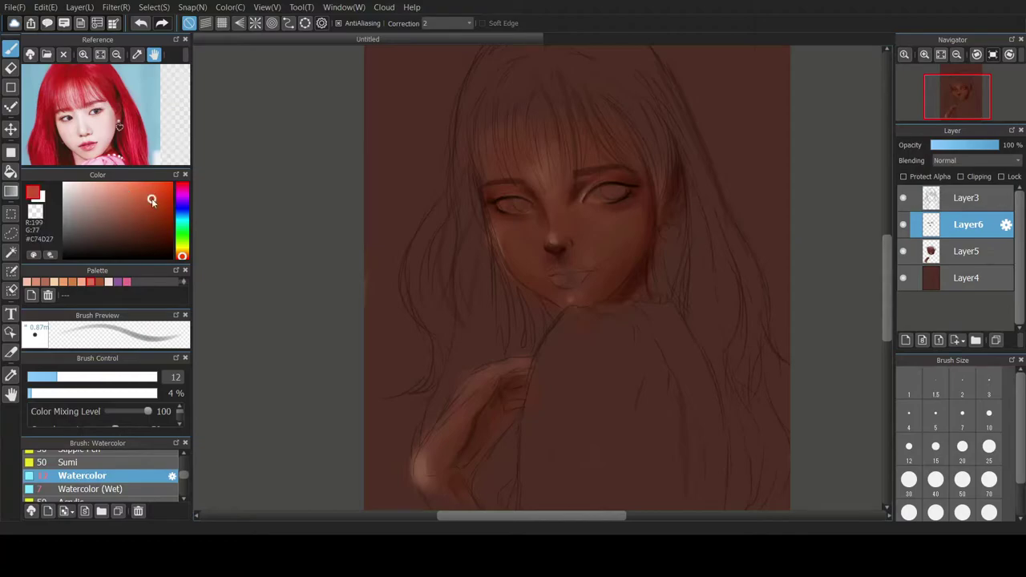
pyautogui.click(183, 225)
pyautogui.click(182, 186)
pyautogui.click(137, 187)
# - Tint the near cheek's outer edge with the pinkish red on Layer5 at brush size 40, undoing the last stroke
pyautogui.click(935, 447)
pyautogui.click(966, 251)
pyautogui.click(909, 480)
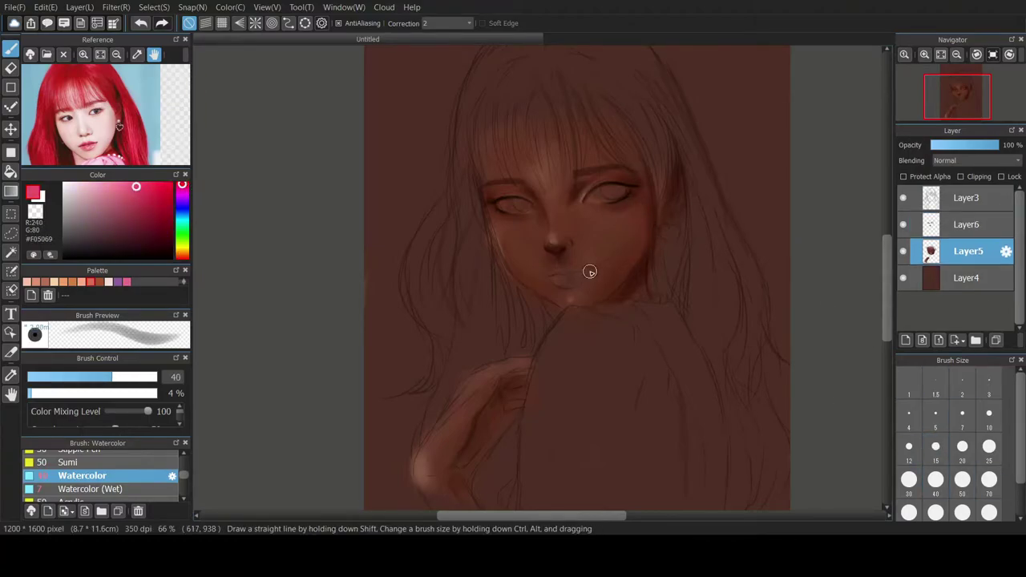
pyautogui.moveTo(644, 226); pyautogui.dragTo(650, 207)
pyautogui.click(935, 479)
pyautogui.moveTo(545, 309); pyautogui.dragTo(506, 260)
pyautogui.hotkey('ctrl', 'z')
pyautogui.scroll(3, 550, 218)
pyautogui.scroll(-3, 536, 207)
pyautogui.scroll(3, 552, 238)
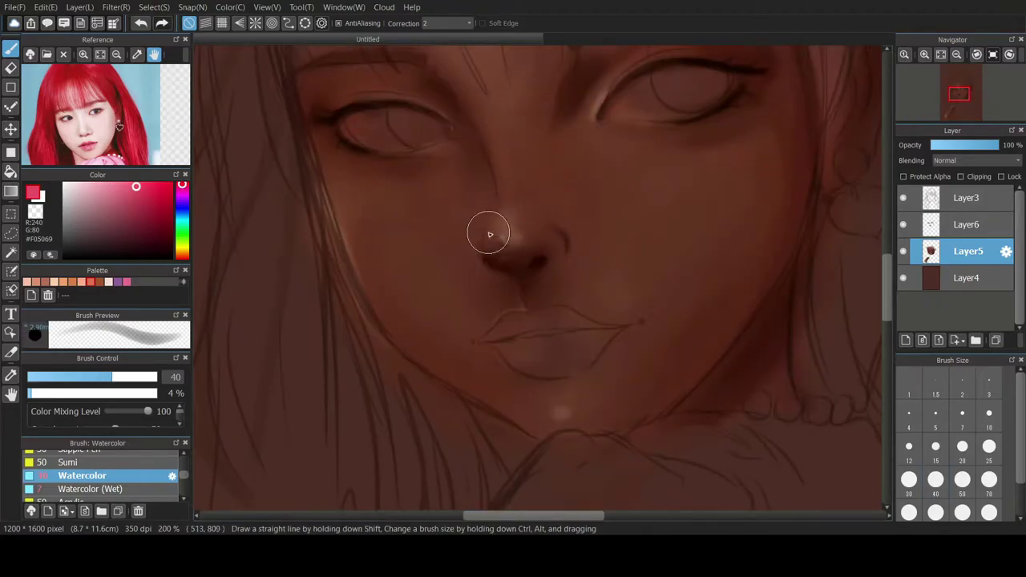
# - Blend the far and near cheeks with sampled dark browns such as #411A10 and #532416 at brush size 40
pyautogui.rightClick(806, 186)
pyautogui.keyDown('alt'); pyautogui.click(798, 126); pyautogui.keyUp('alt')
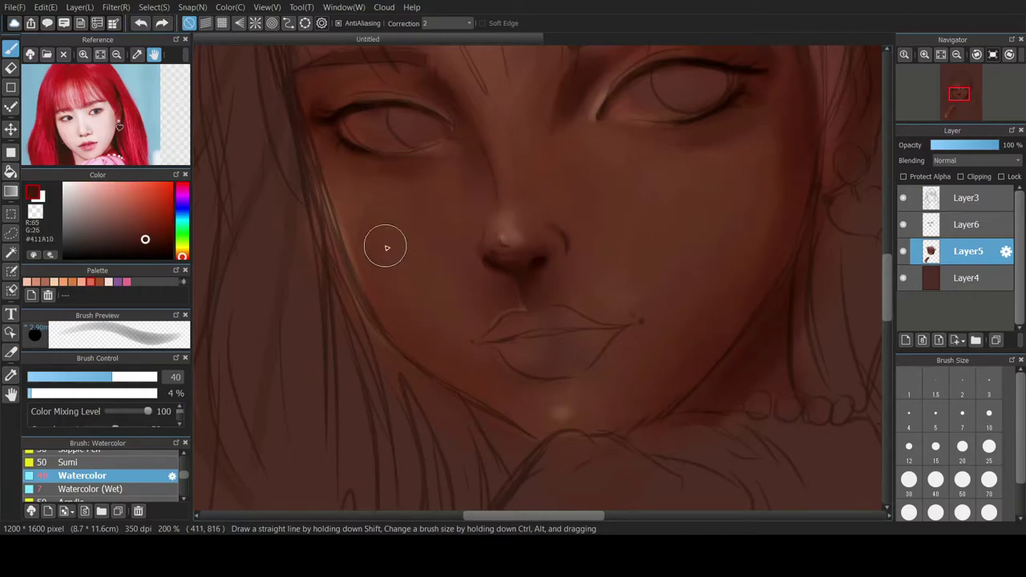
pyautogui.keyDown('alt'); pyautogui.click(735, 246); pyautogui.keyUp('alt')
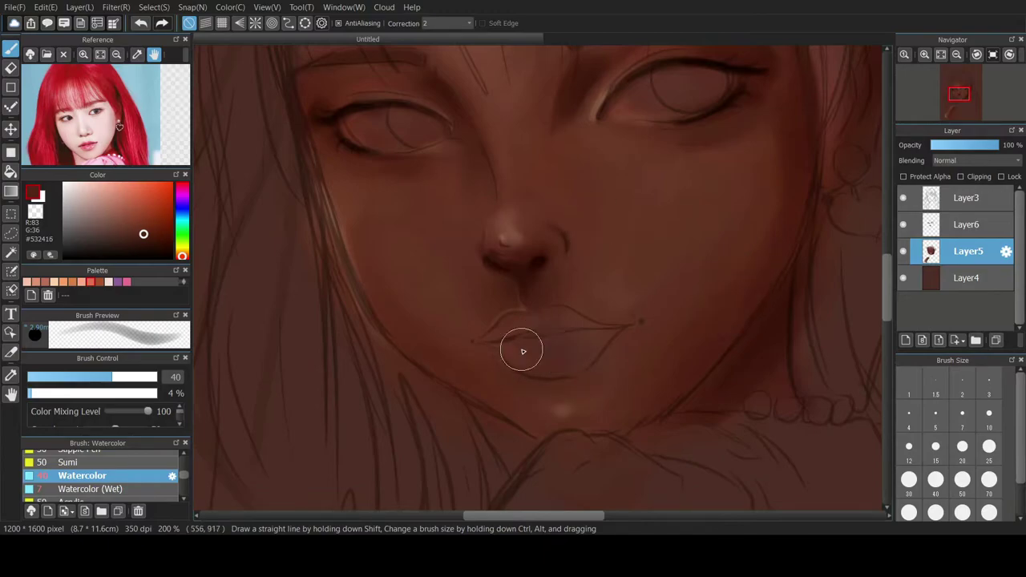
# - Tint the lips with the deep pinkish red #840930 and blend them with sampled skin browns
pyautogui.click(126, 282)
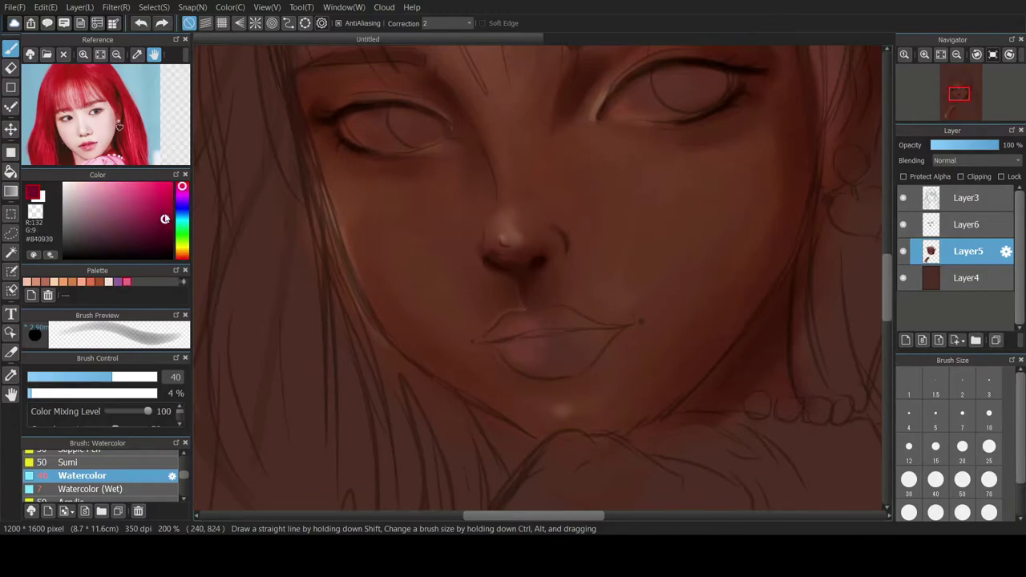
pyautogui.keyDown('alt'); pyautogui.click(509, 328); pyautogui.keyUp('alt')
pyautogui.keyDown('alt'); pyautogui.click(725, 335); pyautogui.keyUp('alt')
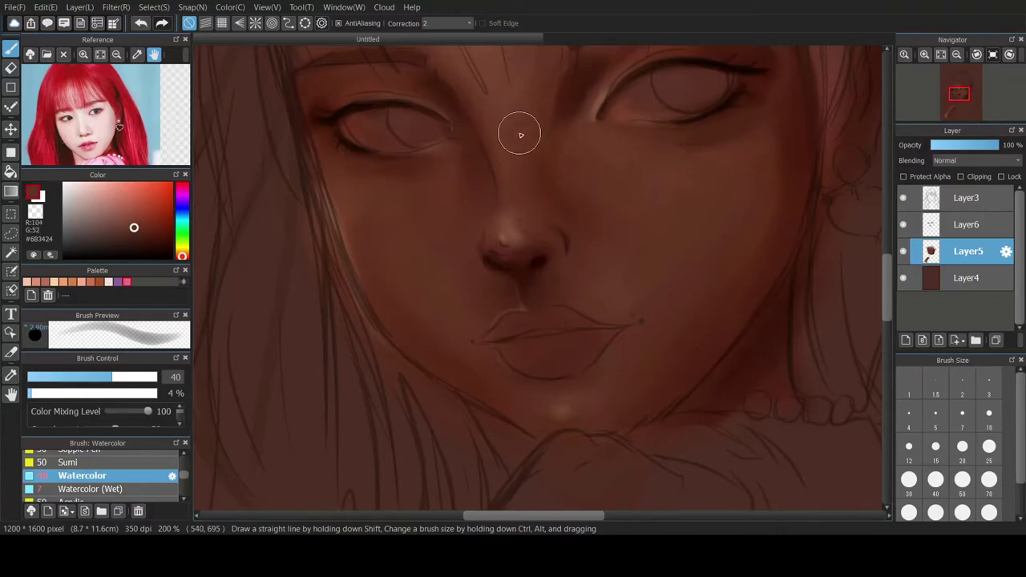
# - Blend the sides of the nose bridge and the skin beneath the far eye with sampled browns such as #5F2C1B and #683826
pyautogui.keyDown('alt'); pyautogui.click(576, 187); pyautogui.keyUp('alt')
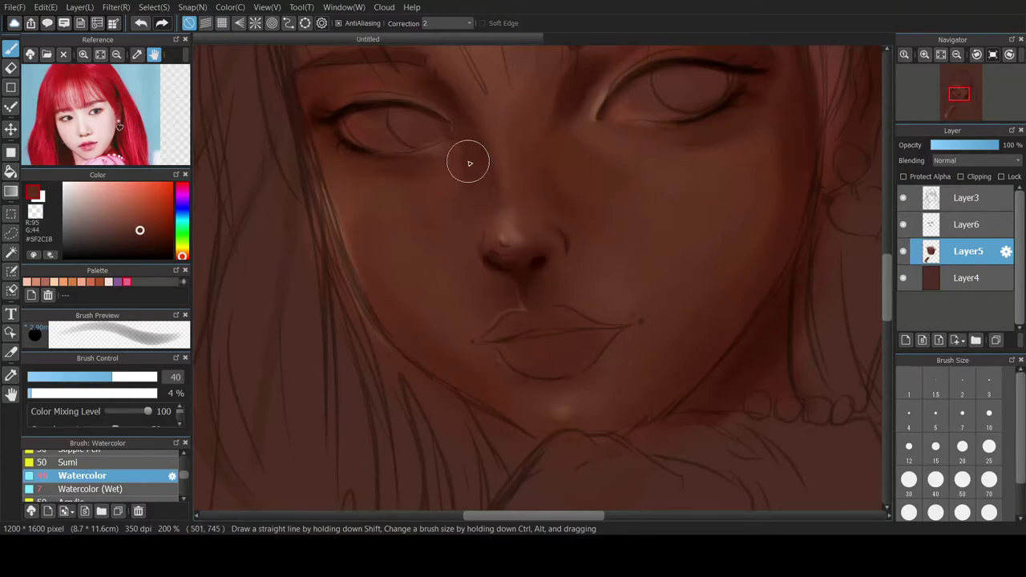
pyautogui.scroll(-3, 729, 241)
pyautogui.scroll(-1, 734, 224)
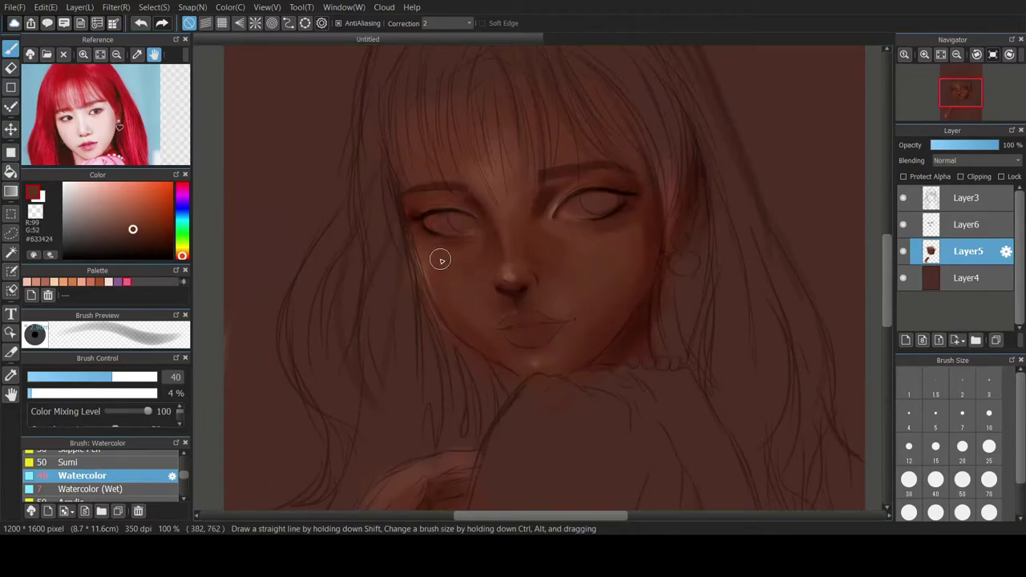
pyautogui.rightClick(454, 249)
pyautogui.moveTo(454, 249); pyautogui.dragTo(474, 278)
pyautogui.rightClick(449, 245)
pyautogui.rightClick(500, 213)
pyautogui.keyDown('alt'); pyautogui.click(437, 240); pyautogui.keyUp('alt')
# - Shade the near cheek's outer edge and the ear with sampled browns such as #400F03 and #602E1E, reducing the brush size to 20
pyautogui.scroll(-4, 513, 305)
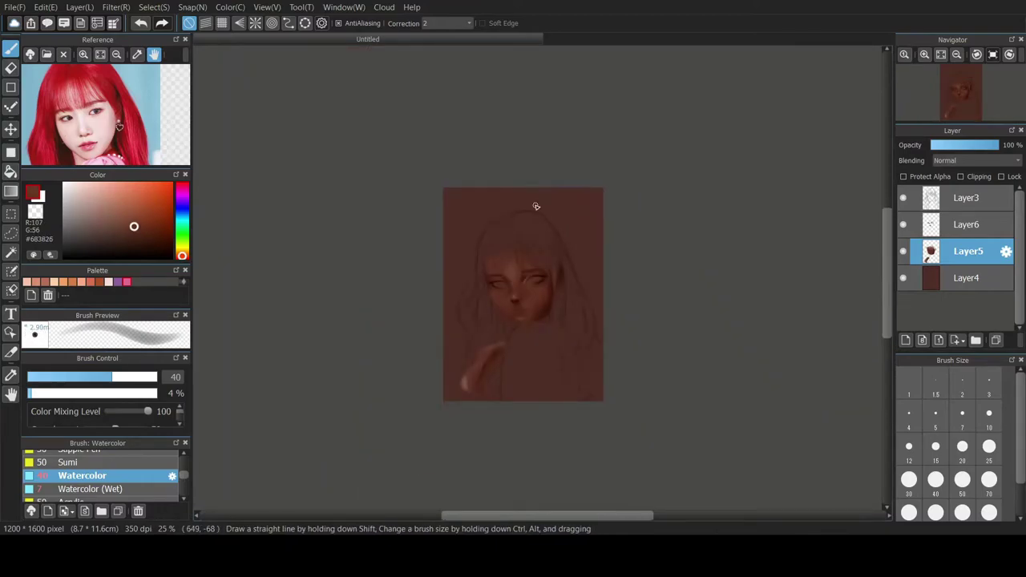
pyautogui.scroll(2, 563, 353)
pyautogui.scroll(1, 578, 387)
pyautogui.scroll(-2, 560, 365)
pyautogui.scroll(2, 553, 329)
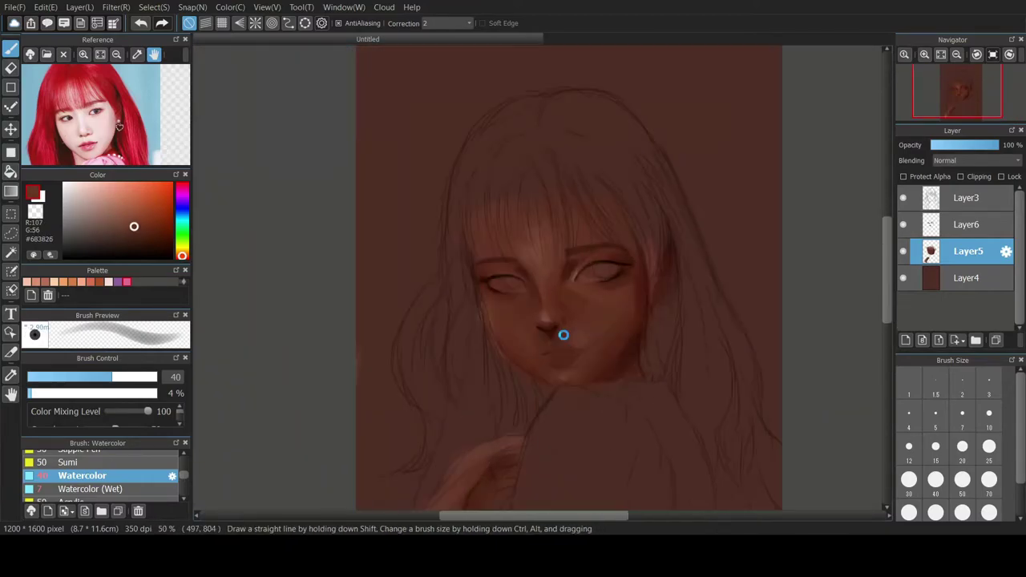
pyautogui.scroll(2, 588, 284)
pyautogui.scroll(-1, 606, 271)
pyautogui.rightClick(530, 353)
pyautogui.keyDown('alt'); pyautogui.click(500, 396); pyautogui.keyUp('alt')
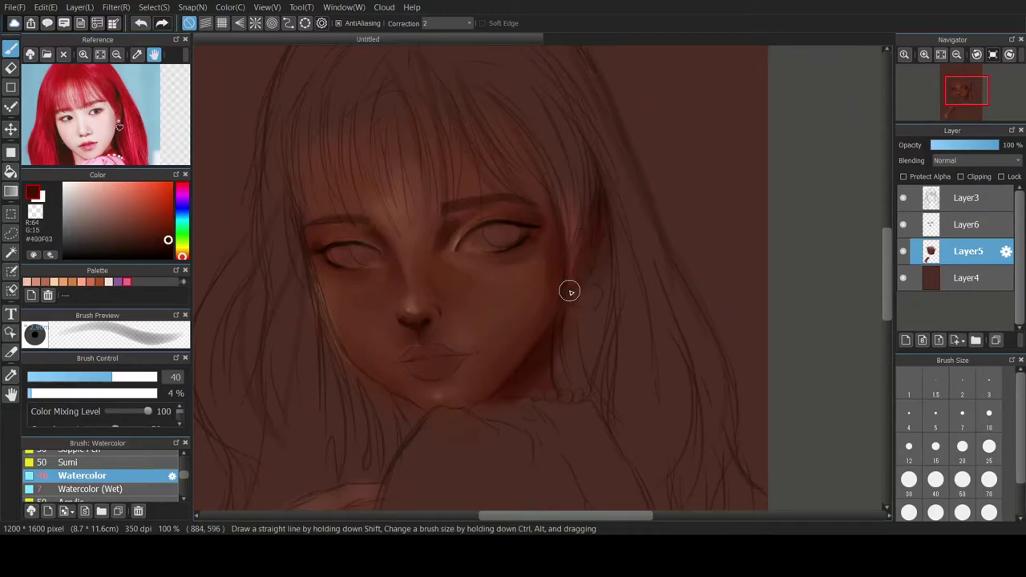
pyautogui.rightClick(533, 295)
pyautogui.click(962, 449)
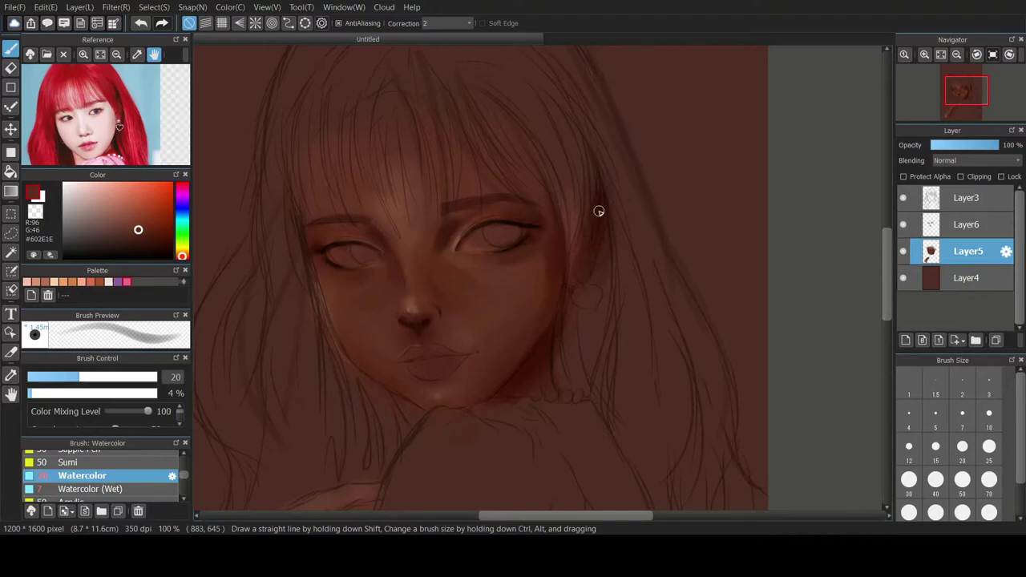
# - Darken the near eye's socket and inner corner beside the nose bridge with sampled browns such as #431C10 at brush size 20
pyautogui.keyDown('alt'); pyautogui.click(510, 212); pyautogui.keyUp('alt')
pyautogui.keyDown('alt'); pyautogui.click(448, 247); pyautogui.keyUp('alt')
pyautogui.keyDown('alt'); pyautogui.click(455, 240); pyautogui.keyUp('alt')
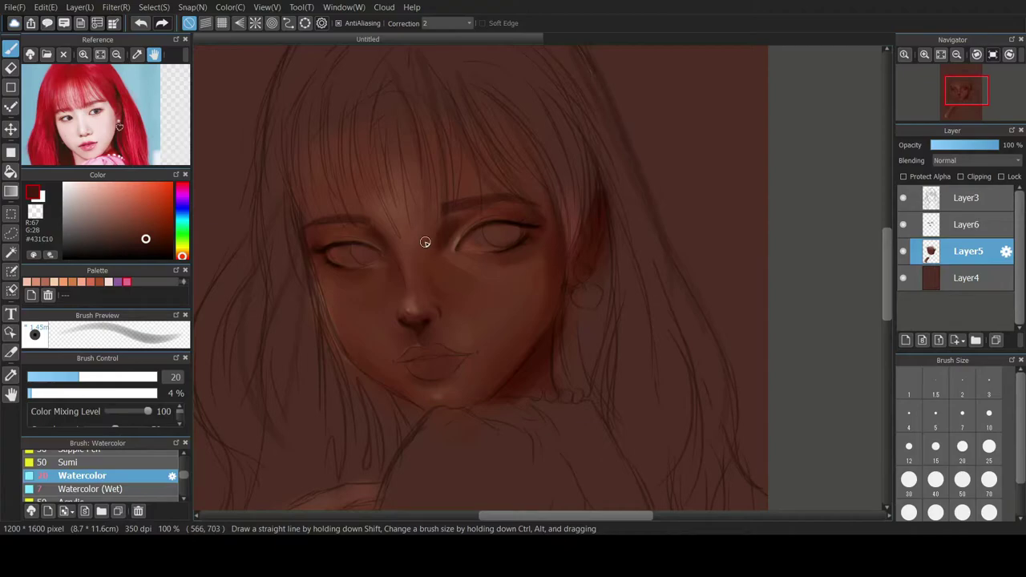
# - Switch to the Watercolor (Wet) brush at size 40 and 3% opacity with the orange #F6A16A, undoing the trial stroke
pyautogui.click(58, 281)
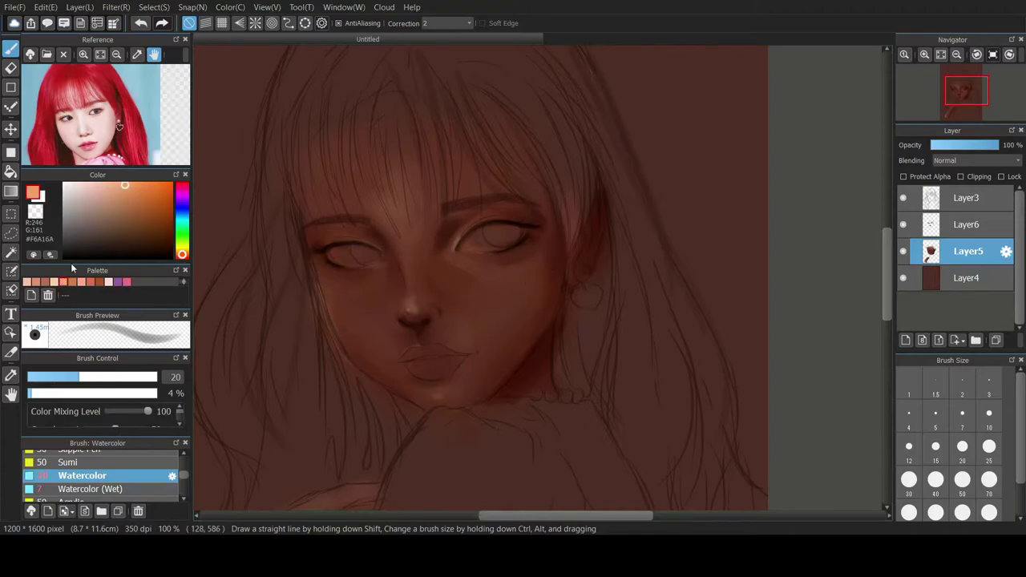
pyautogui.click(136, 489)
pyautogui.click(936, 479)
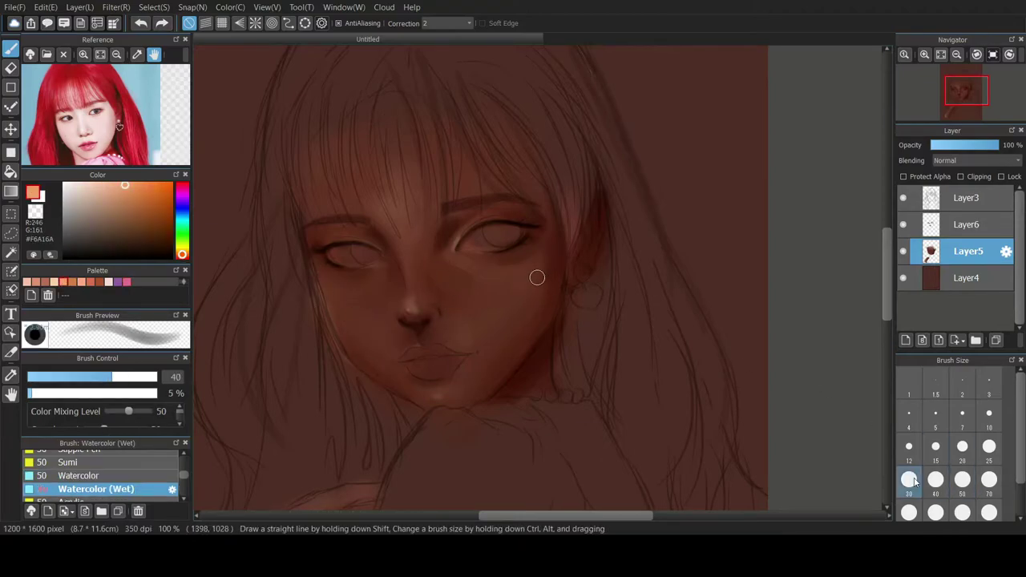
pyautogui.hotkey('ctrl', 'z')
pyautogui.click(30, 393)
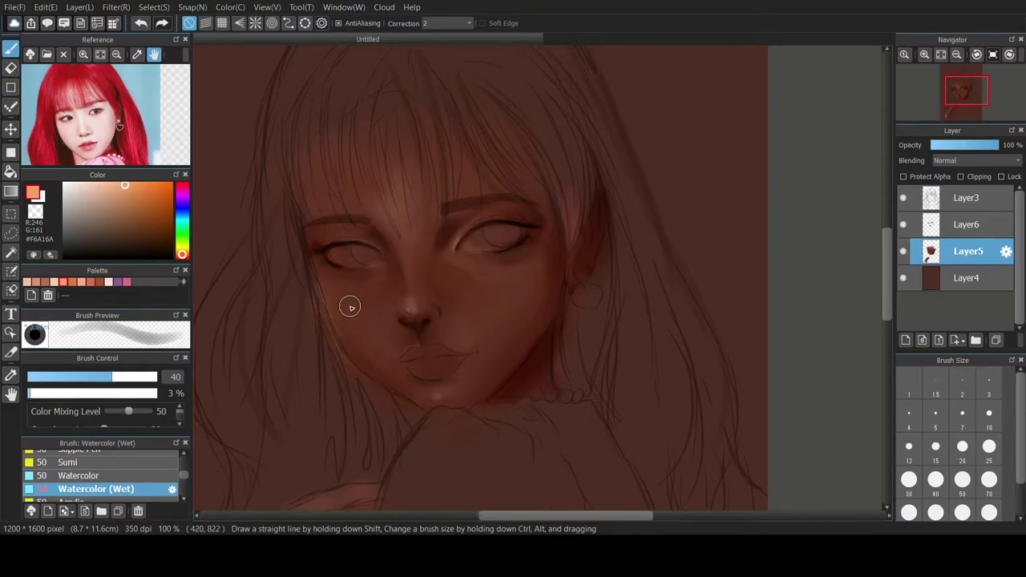
# - Lighten the cheeks and lip area with sampled #6A3B23 and pale #F5DFD6, blending the near cheek with #5F3020 and #643424
pyautogui.keyDown('alt'); pyautogui.click(328, 245); pyautogui.keyUp('alt')
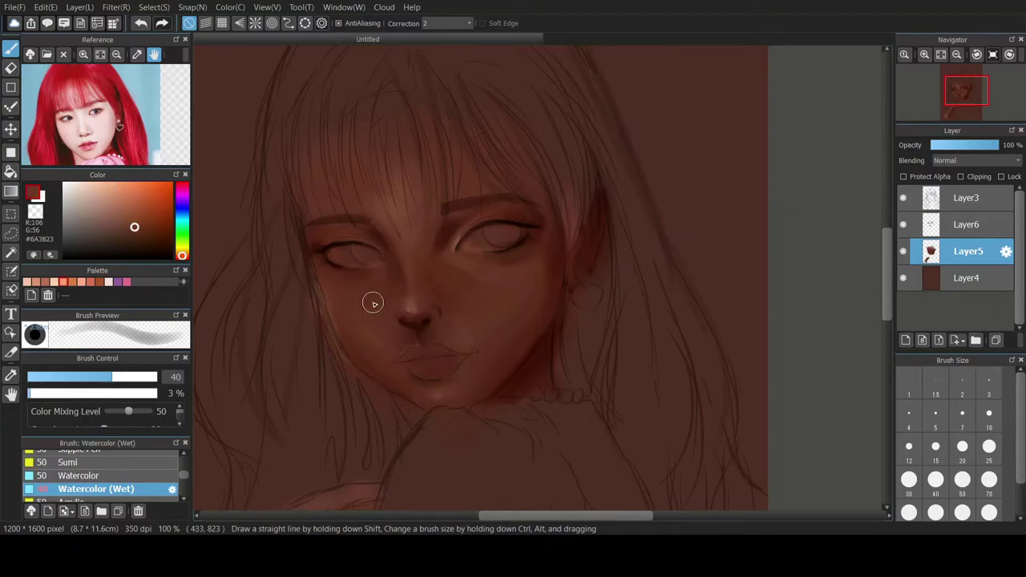
pyautogui.click(76, 186)
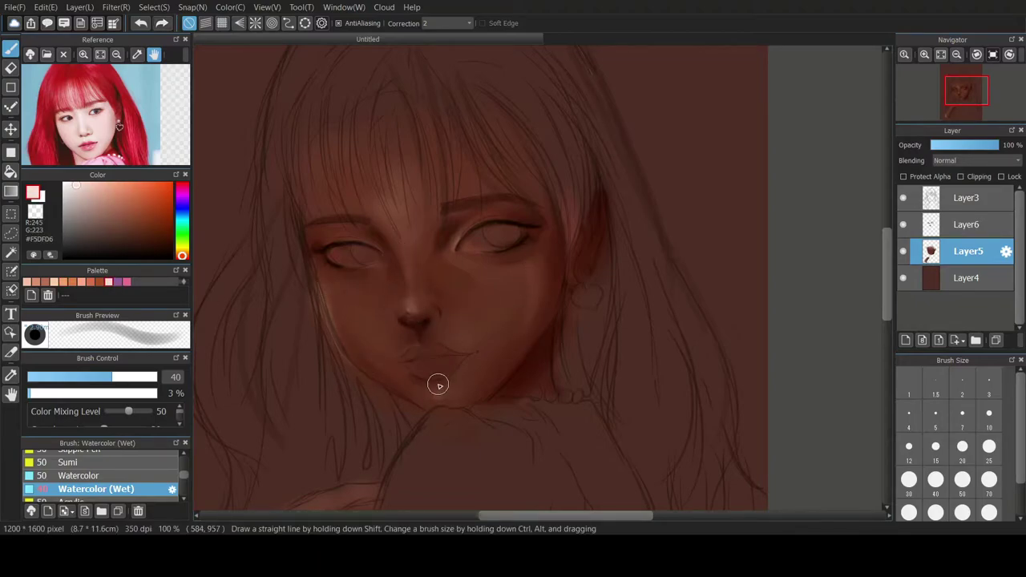
pyautogui.keyDown('alt'); pyautogui.click(513, 339); pyautogui.keyUp('alt')
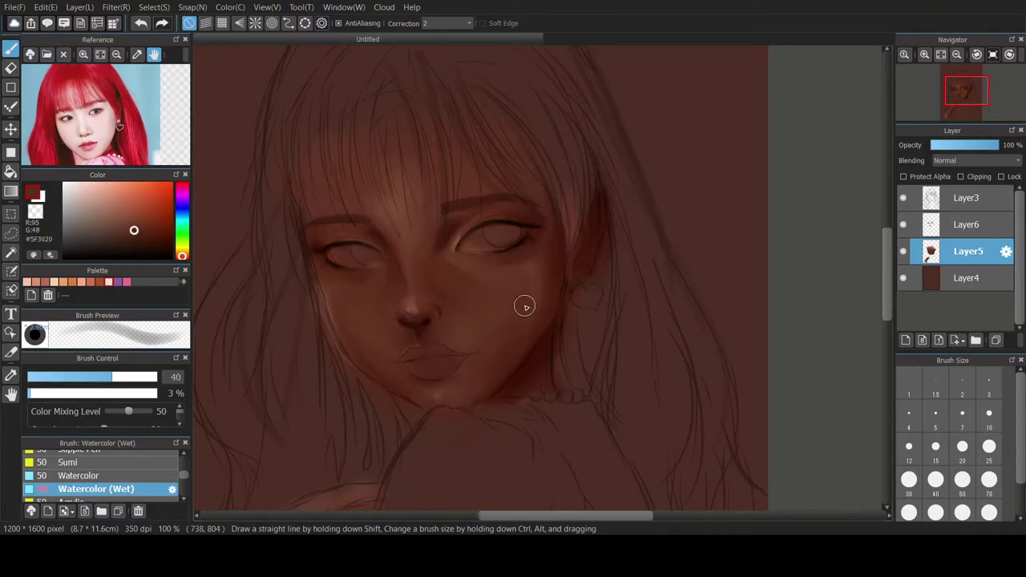
pyautogui.keyDown('alt'); pyautogui.click(501, 358); pyautogui.keyUp('alt')
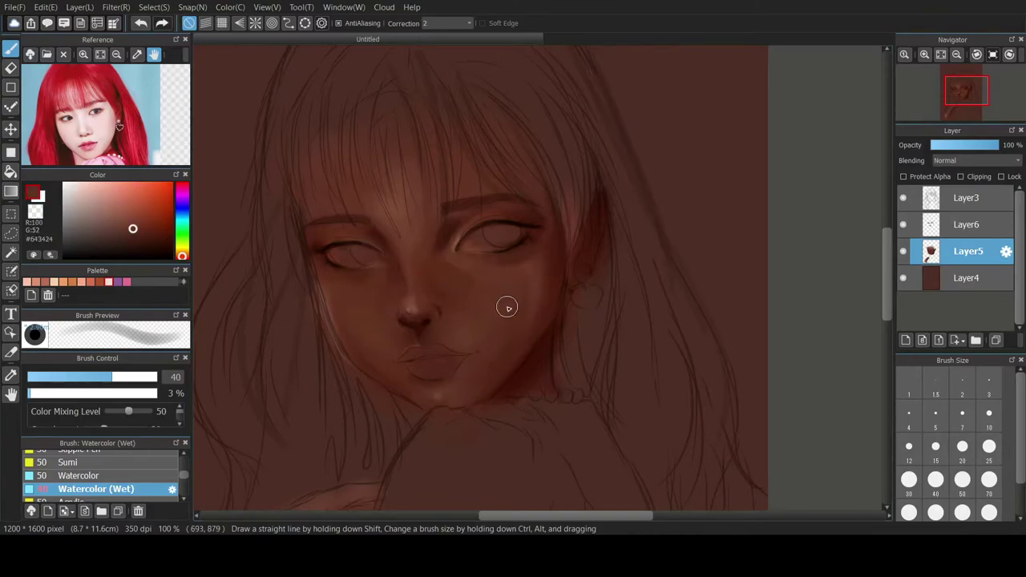
# - Deepen the near eye's outer corner and lower lid with sampled dark browns such as #501F13, #3E1107 and #391309
pyautogui.keyDown('alt'); pyautogui.click(551, 287); pyautogui.keyUp('alt')
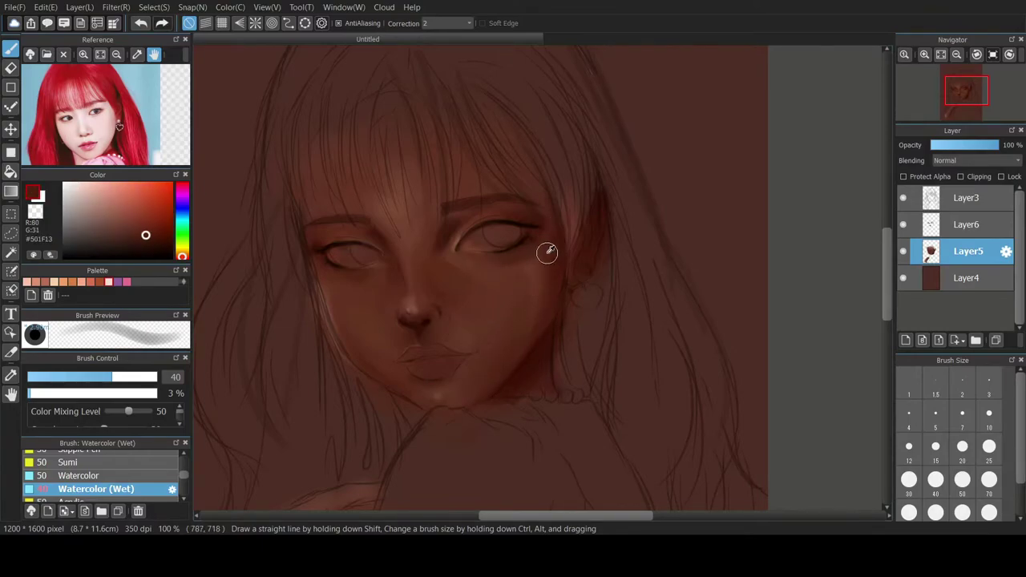
pyautogui.keyDown('alt'); pyautogui.click(542, 231); pyautogui.keyUp('alt')
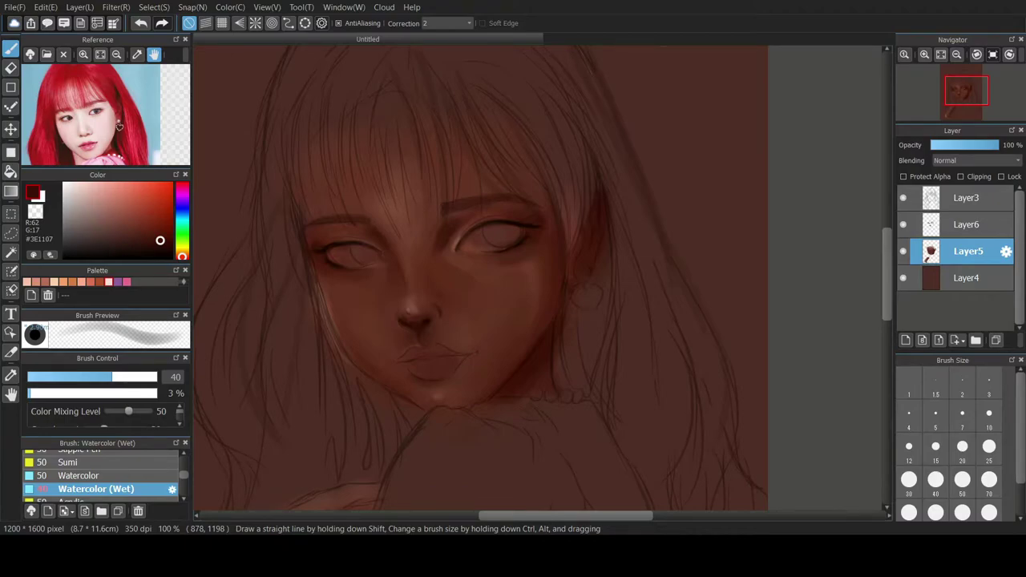
pyautogui.scroll(-2, 435, 298)
pyautogui.scroll(2, 409, 340)
pyautogui.rightClick(525, 243)
pyautogui.keyDown('alt'); pyautogui.click(553, 219); pyautogui.keyUp('alt')
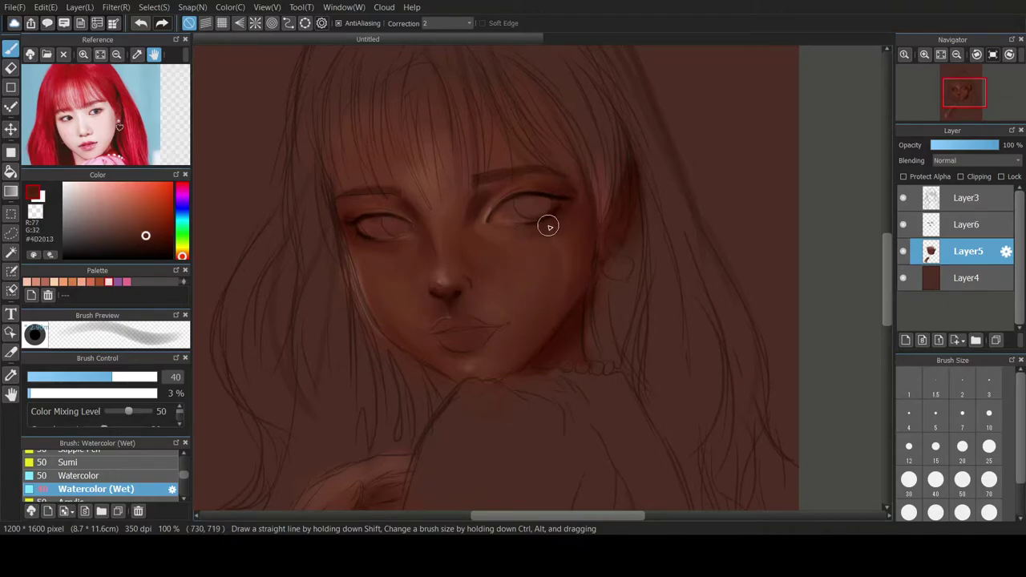
pyautogui.keyDown('alt'); pyautogui.click(510, 198); pyautogui.keyUp('alt')
pyautogui.keyDown('alt'); pyautogui.click(578, 196); pyautogui.keyUp('alt')
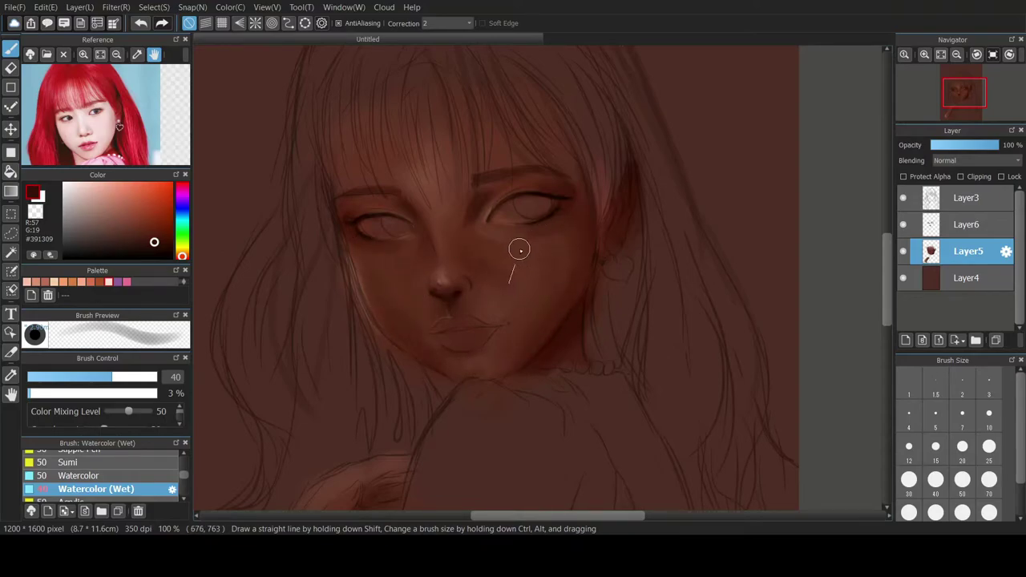
# - Tint the far cheek with the pink #E36C91 and blend it with sampled browns such as #61311F and #5F2E1F
pyautogui.click(128, 282)
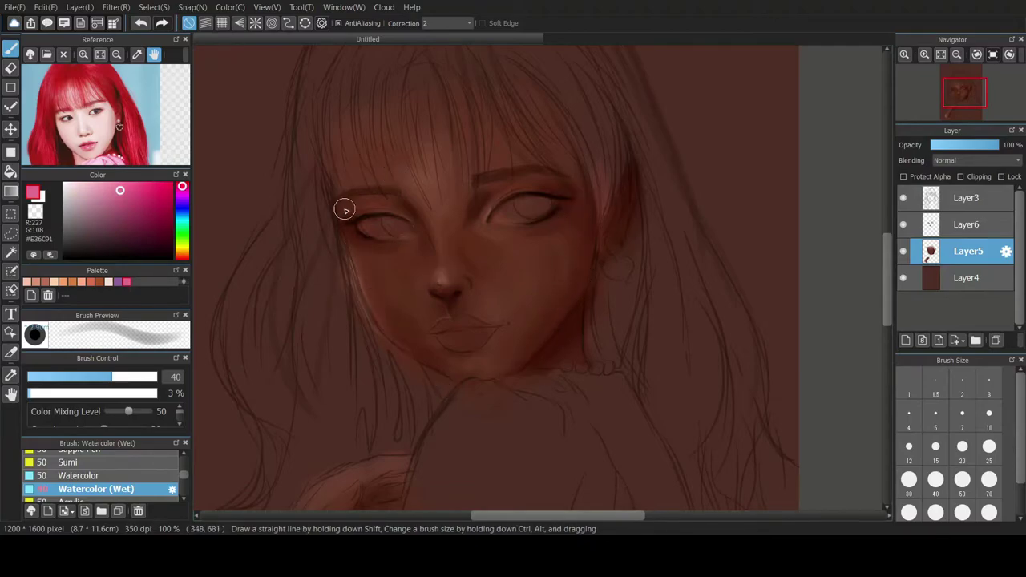
pyautogui.scroll(-2, 470, 158)
pyautogui.scroll(5, 436, 231)
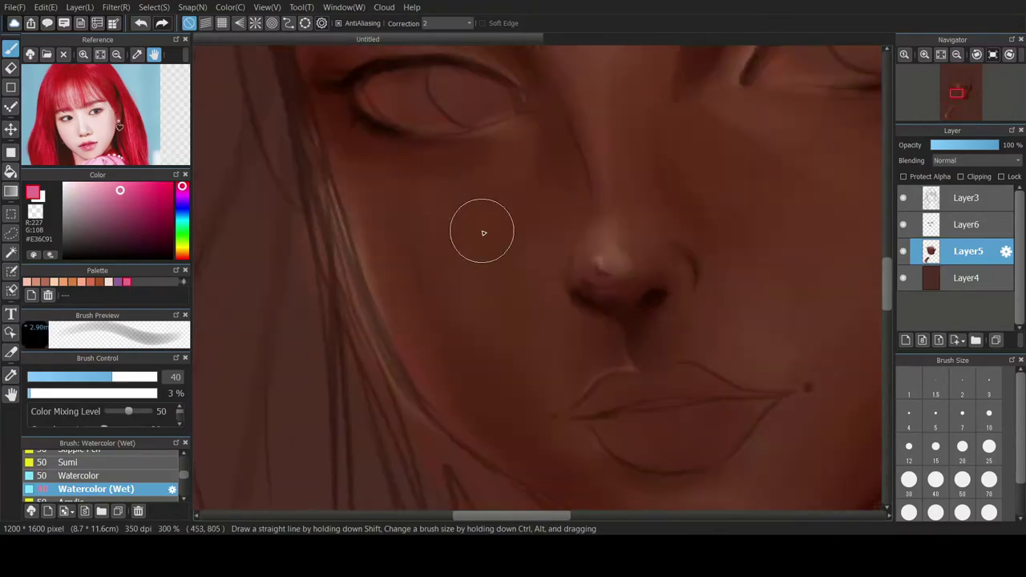
pyautogui.keyDown('alt'); pyautogui.click(639, 232); pyautogui.keyUp('alt')
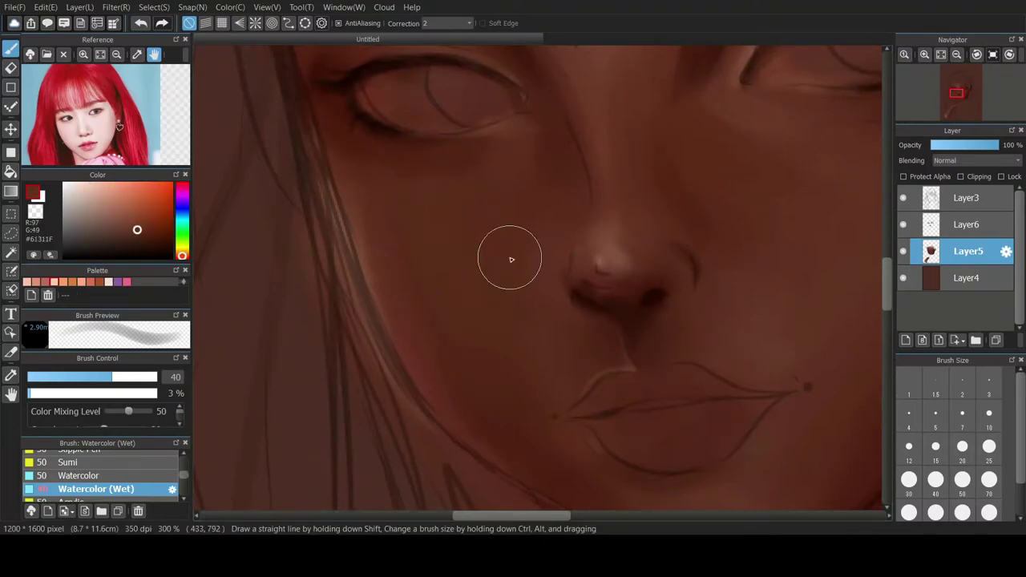
pyautogui.keyDown('alt'); pyautogui.click(593, 263); pyautogui.keyUp('alt')
pyautogui.keyDown('alt'); pyautogui.click(458, 184); pyautogui.keyUp('alt')
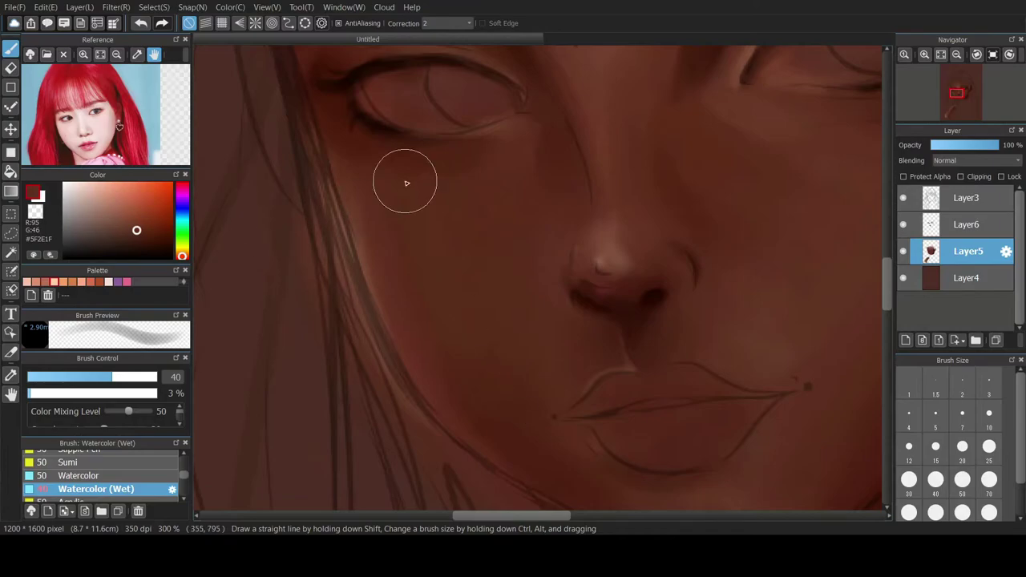
# - Darken the skin under the far eye on Layer5 with the deep brown #451709 at brush size 20
pyautogui.keyDown('alt'); pyautogui.click(495, 137); pyautogui.keyUp('alt')
pyautogui.moveTo(536, 277)
pyautogui.mouseDown()
pyautogui.moveTo(431, 192)
pyautogui.moveTo(461, 172)
pyautogui.mouseUp()
pyautogui.click(158, 239)
pyautogui.click(986, 226)
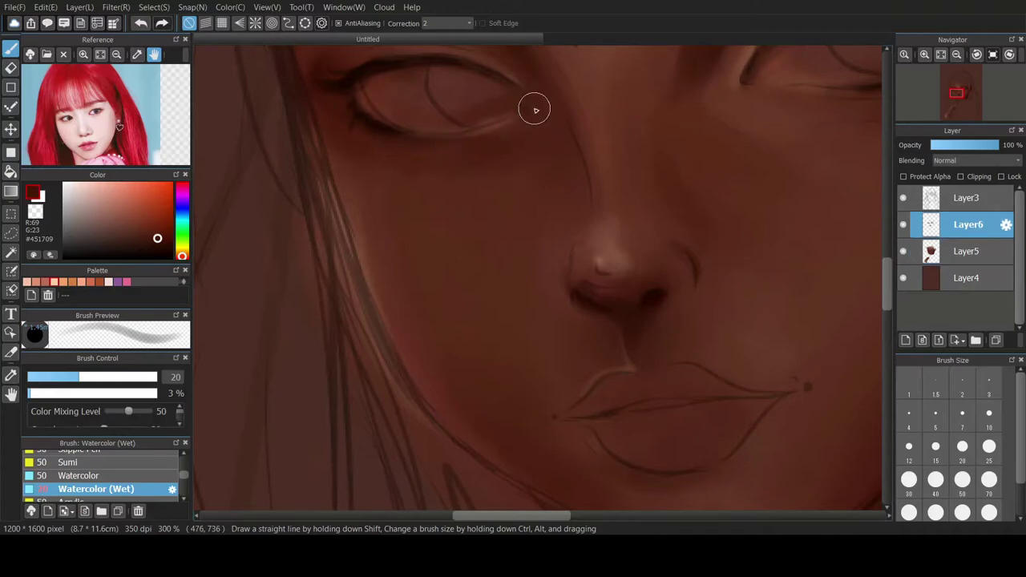
pyautogui.hotkey('ctrl', 'Down')
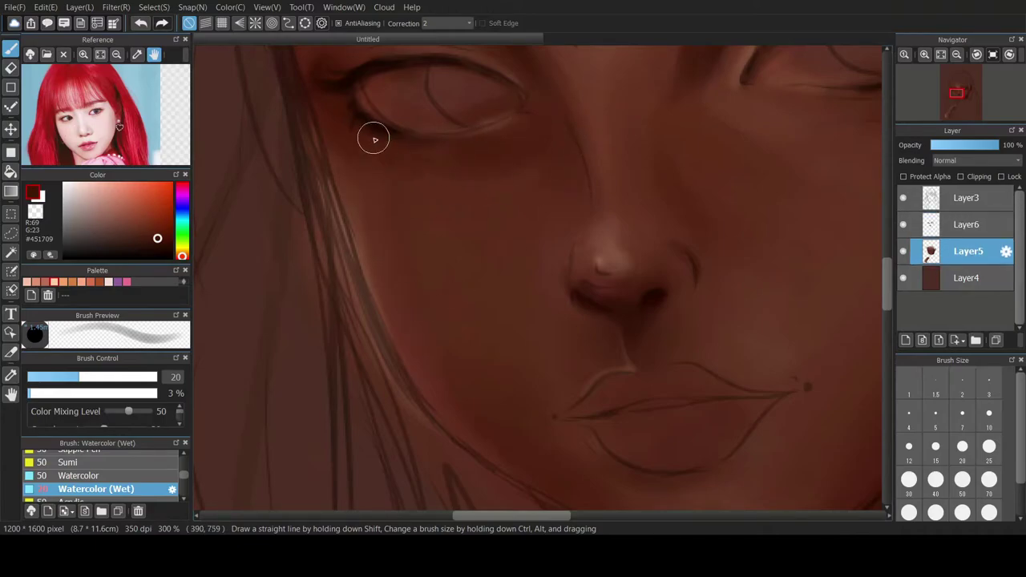
pyautogui.click(127, 283)
pyautogui.hotkey('ctrl', 'z')
pyautogui.click(90, 282)
pyautogui.click(99, 283)
pyautogui.moveTo(583, 408); pyautogui.dragTo(554, 416)
pyautogui.hotkey('ctrl', 'z')
# - Shade the far corner of the mouth with dark browns such as #512214 and #461A11 at brush size 20
pyautogui.click(170, 231)
pyautogui.keyDown('alt'); pyautogui.click(554, 410); pyautogui.keyUp('alt')
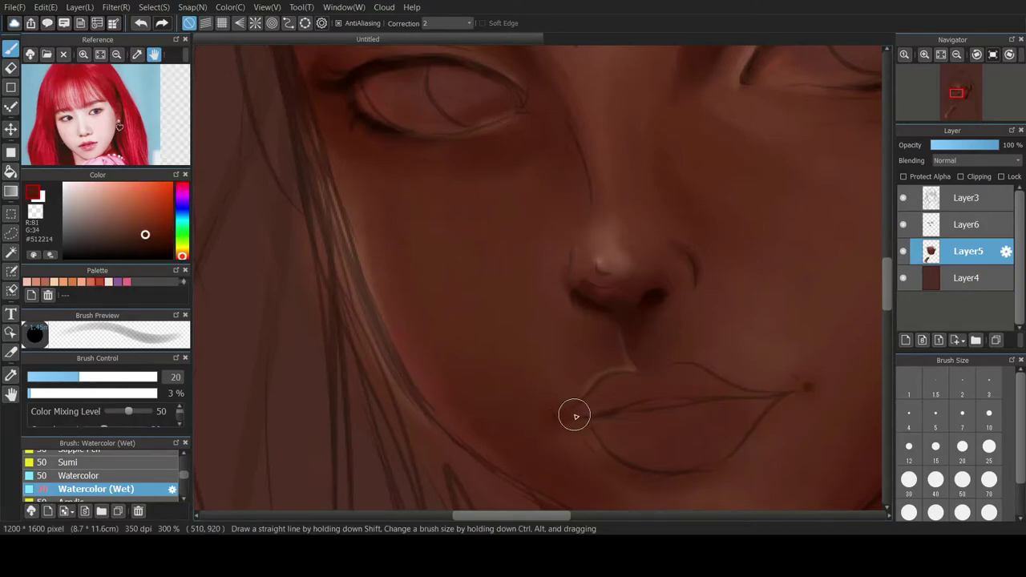
pyautogui.scroll(-5, 660, 299)
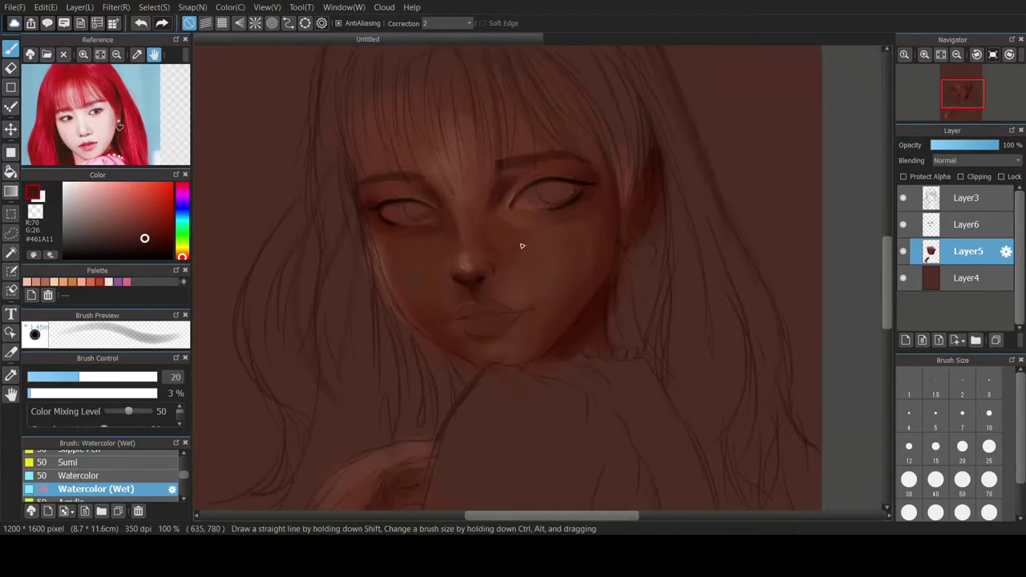
# - Lighten the far cheek and forehead with the peach #FDD1AC at brush size 70, blending the cheek with sampled #663624
pyautogui.click(54, 282)
pyautogui.click(936, 511)
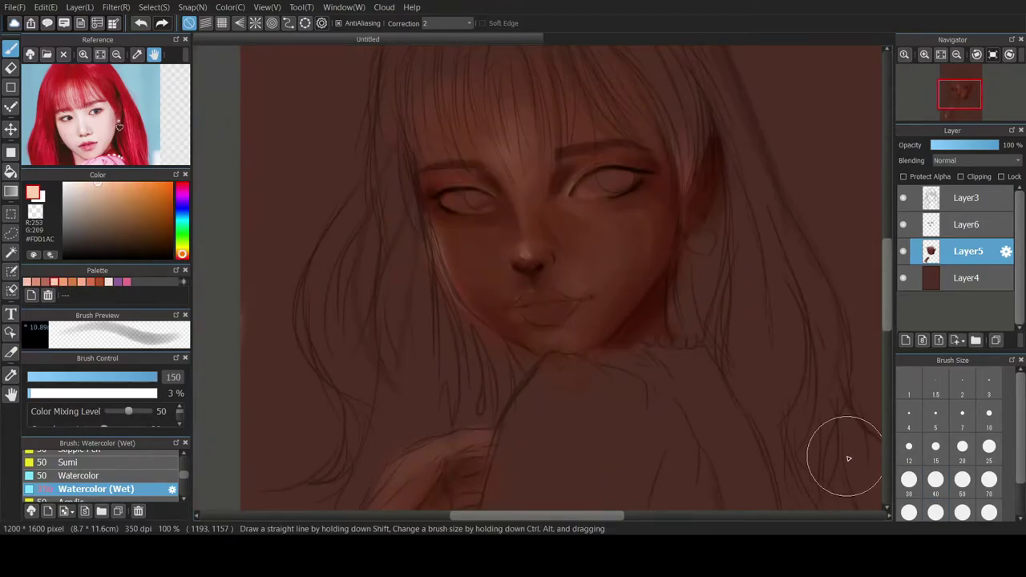
pyautogui.click(995, 483)
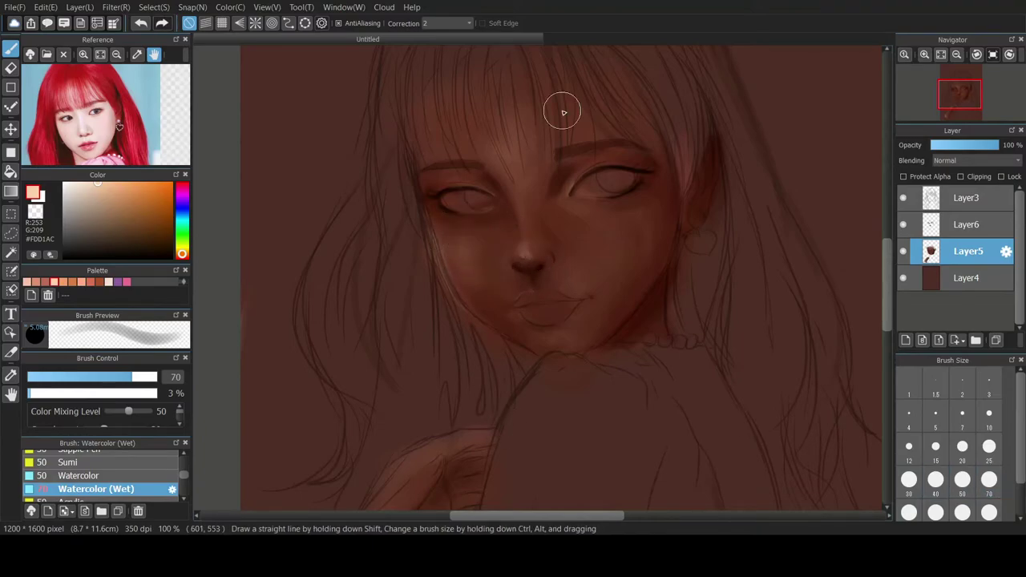
pyautogui.keyDown('alt'); pyautogui.click(497, 281); pyautogui.keyUp('alt')
# - Smooth the far cheek with the Smudge brush at size 70 and 14% strength
pyautogui.scroll(-3, 187, 488)
pyautogui.click(76, 477)
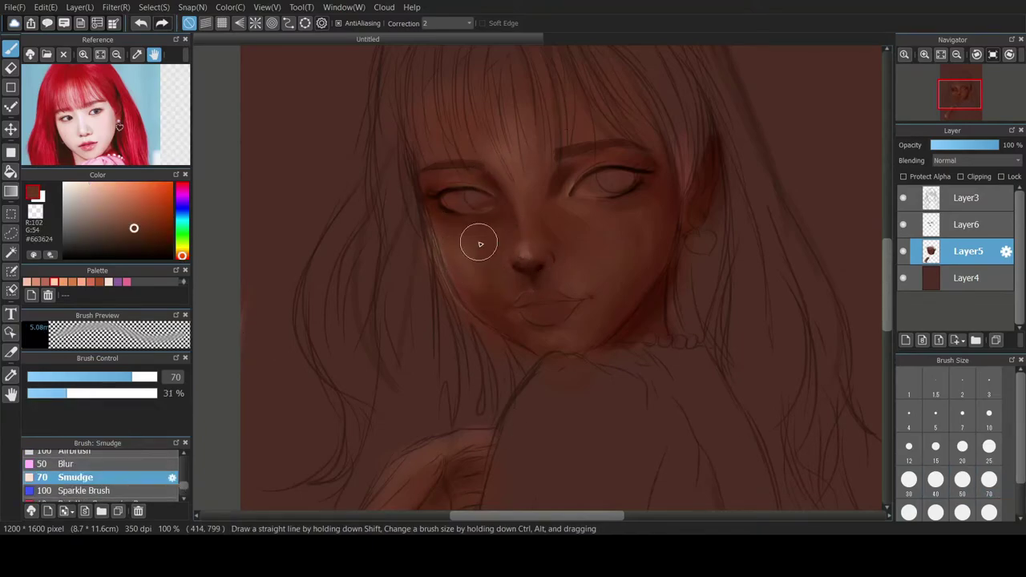
pyautogui.click(44, 394)
pyautogui.scroll(-1, 474, 308)
pyautogui.click(963, 480)
pyautogui.click(989, 480)
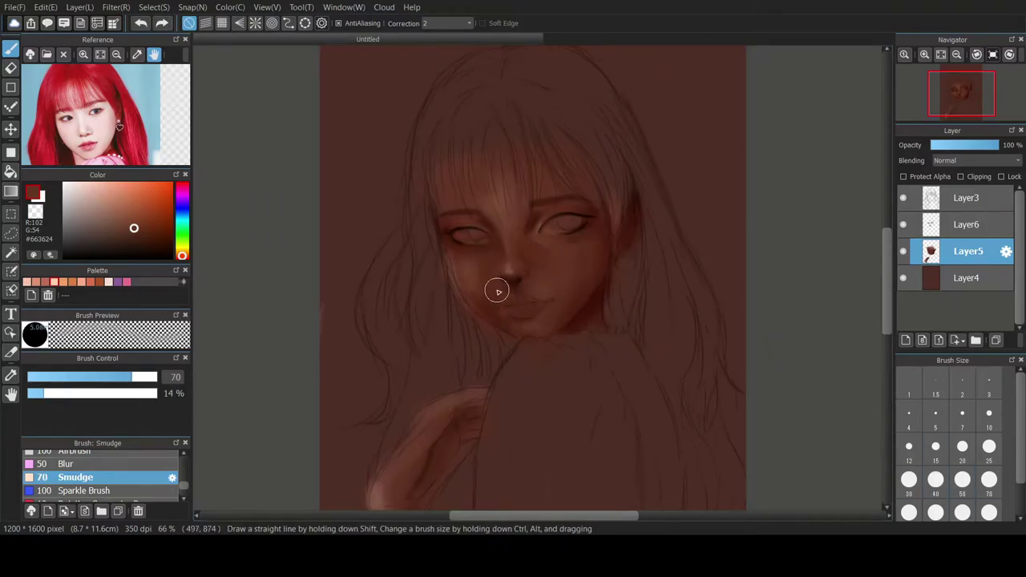
pyautogui.scroll(-2, 650, 287)
pyautogui.scroll(5, 451, 220)
pyautogui.moveTo(483, 243)
pyautogui.mouseDown()
pyautogui.moveTo(458, 219)
pyautogui.moveTo(374, 229)
pyautogui.mouseUp()
# - Blend the far cheek on Layer5 with the Watercolor (Wet) brush at size 70, using the sampled brown #623221
pyautogui.click(55, 283)
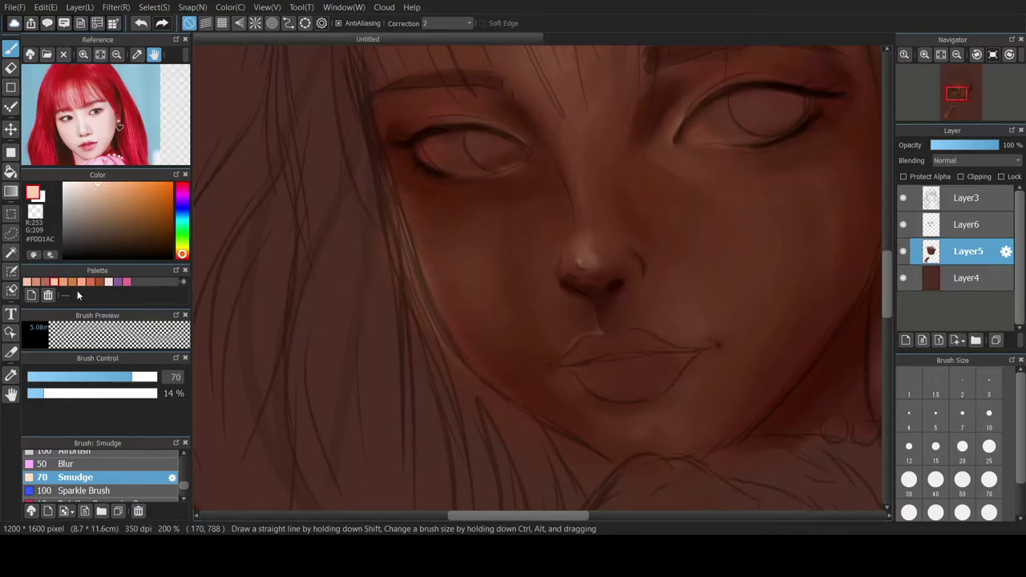
pyautogui.hotkey('ctrl', 'z')
pyautogui.scroll(2, 134, 471)
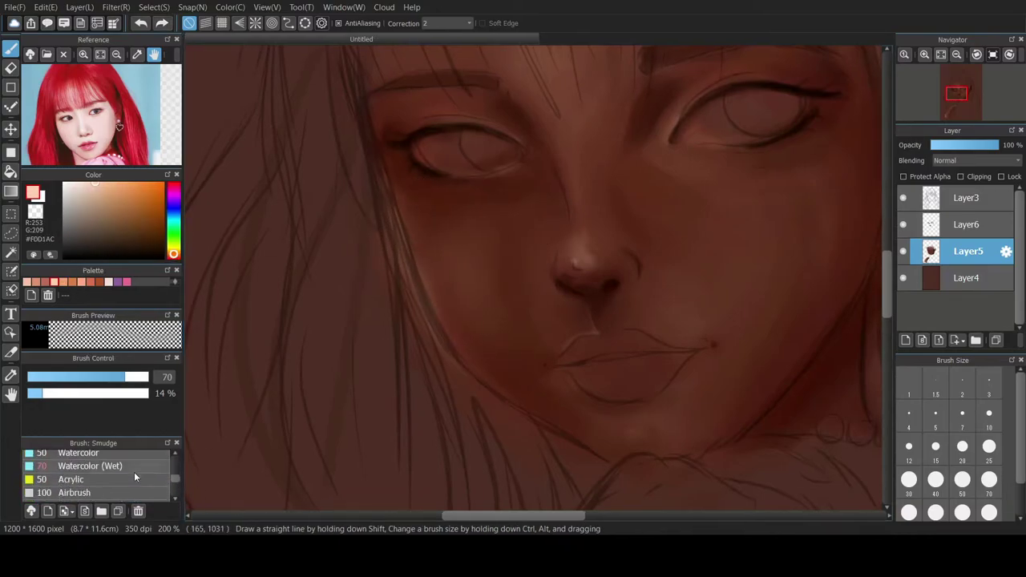
pyautogui.scroll(1, 429, 220)
pyautogui.click(90, 466)
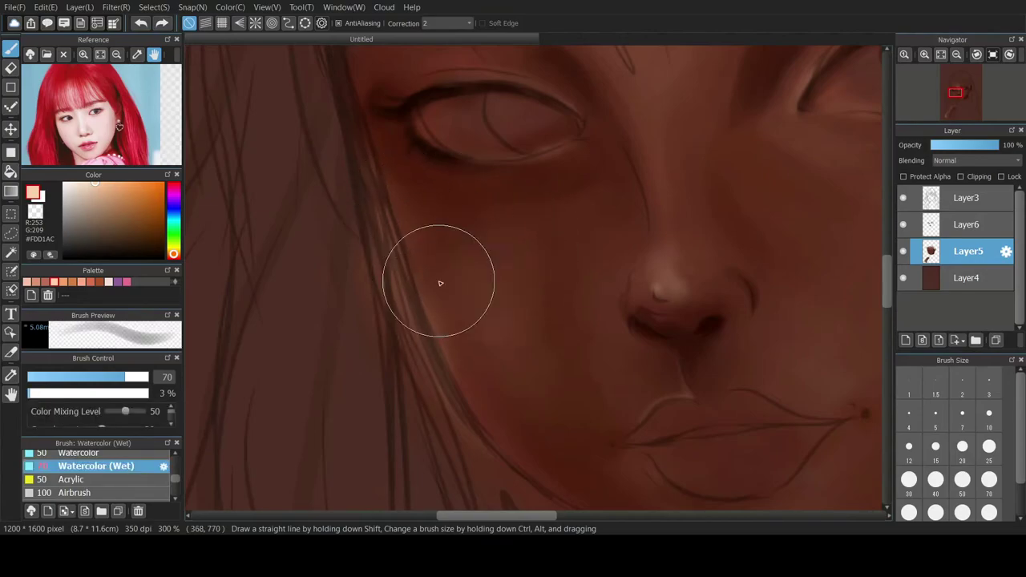
pyautogui.keyDown('alt'); pyautogui.click(533, 297); pyautogui.keyUp('alt')
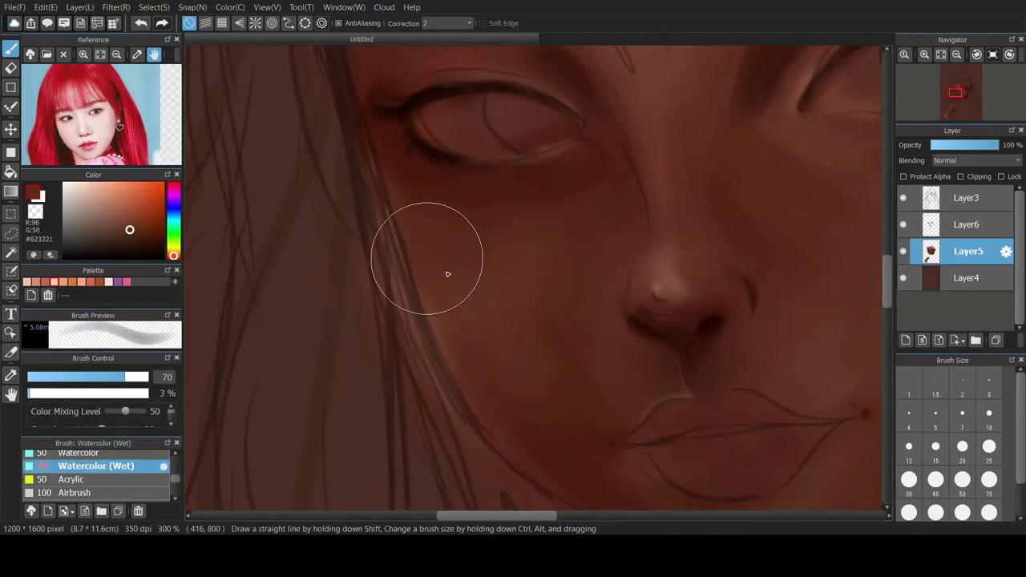
pyautogui.scroll(1, 513, 240)
pyautogui.scroll(-3, 525, 323)
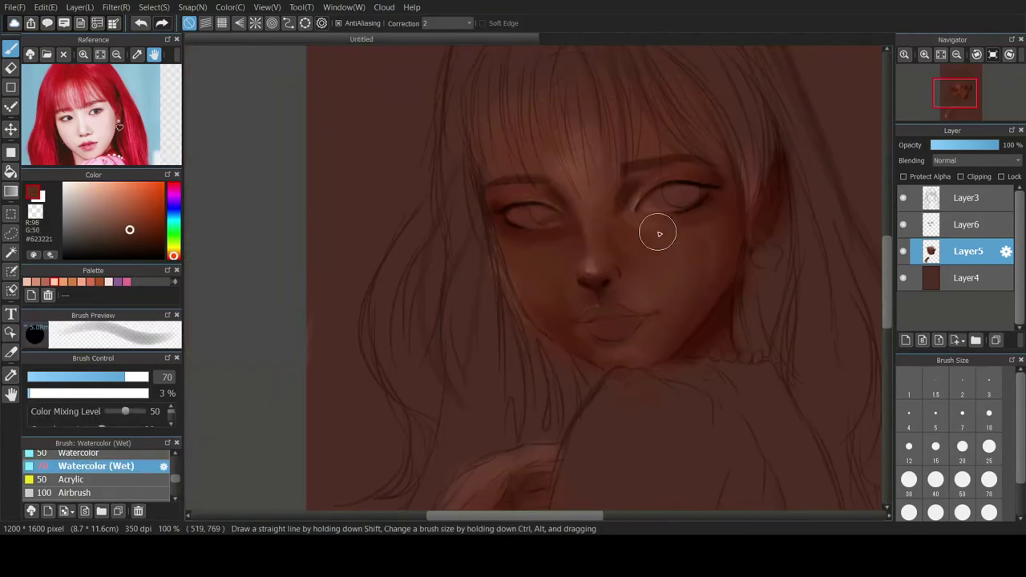
pyautogui.scroll(-1, 438, 369)
pyautogui.scroll(2, 514, 313)
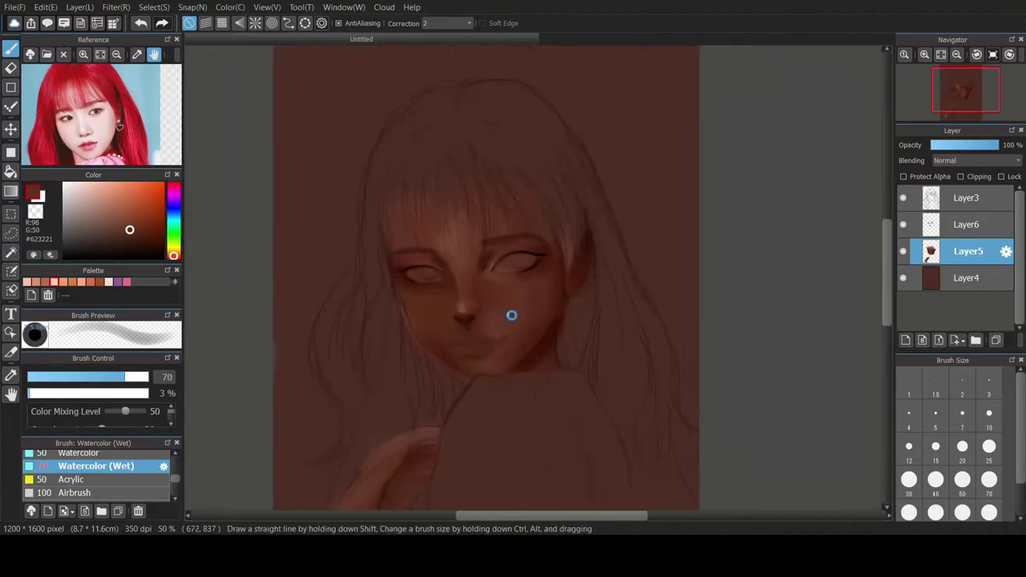
# - Select Layer6 and try softening the skin under the far eye with the sampled brown #603121 at size 20
pyautogui.click(967, 225)
pyautogui.keyDown('alt'); pyautogui.click(308, 254); pyautogui.keyUp('alt')
pyautogui.click(962, 449)
pyautogui.moveTo(318, 245)
pyautogui.mouseDown()
pyautogui.moveTo(355, 231)
pyautogui.moveTo(468, 259)
pyautogui.moveTo(332, 248)
pyautogui.moveTo(363, 228)
pyautogui.mouseUp()
pyautogui.hotkey('ctrl', 'z')
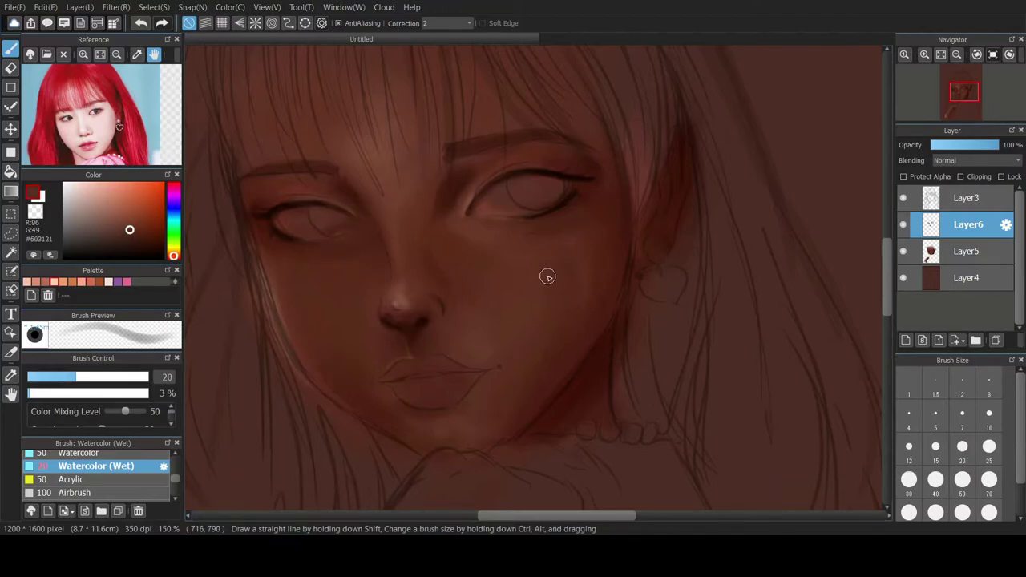
# - Lighten the near cheek with the peach #FDD1AC, trying the Airbrush at size 100 and Watercolor (Wet) at size 50
pyautogui.click(54, 281)
pyautogui.click(936, 481)
pyautogui.hotkey('ctrl', 'z')
pyautogui.moveTo(554, 275); pyautogui.dragTo(555, 345)
pyautogui.click(963, 480)
pyautogui.click(76, 493)
pyautogui.hotkey('ctrl', 'z')
pyautogui.click(30, 394)
pyautogui.moveTo(565, 261); pyautogui.dragTo(556, 344)
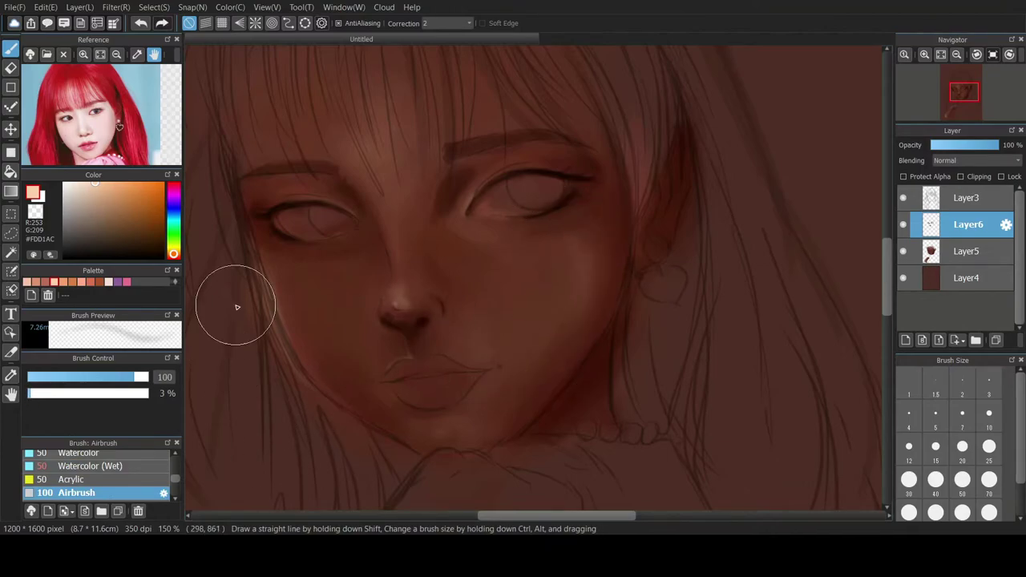
pyautogui.click(94, 466)
pyautogui.moveTo(566, 235); pyautogui.dragTo(559, 326)
pyautogui.hotkey('ctrl', 'z')
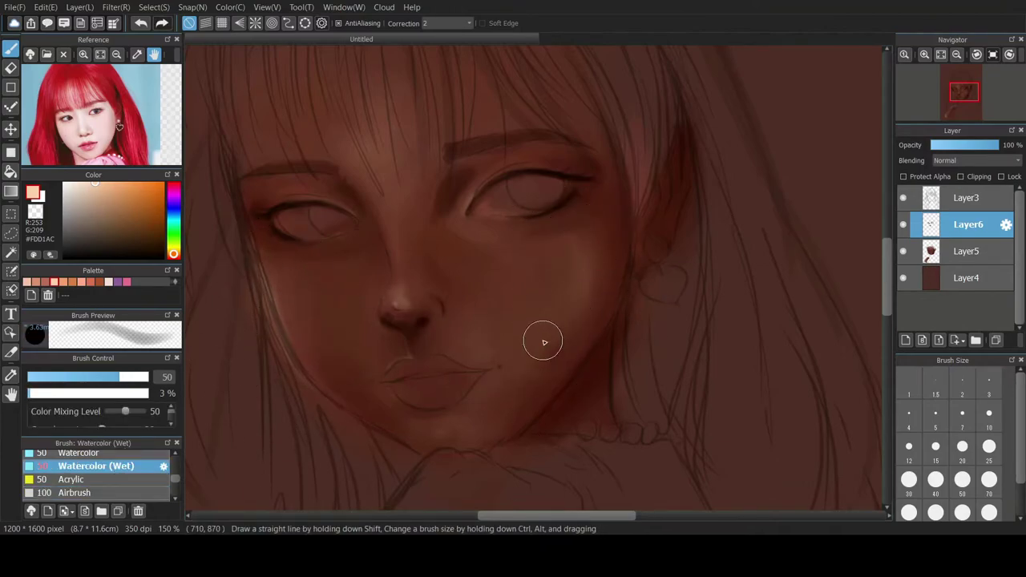
# - Blend the near cheek and jaw with sampled browns such as #623424, #522116 and #643525 at size 50
pyautogui.keyDown('alt'); pyautogui.click(562, 270); pyautogui.keyUp('alt')
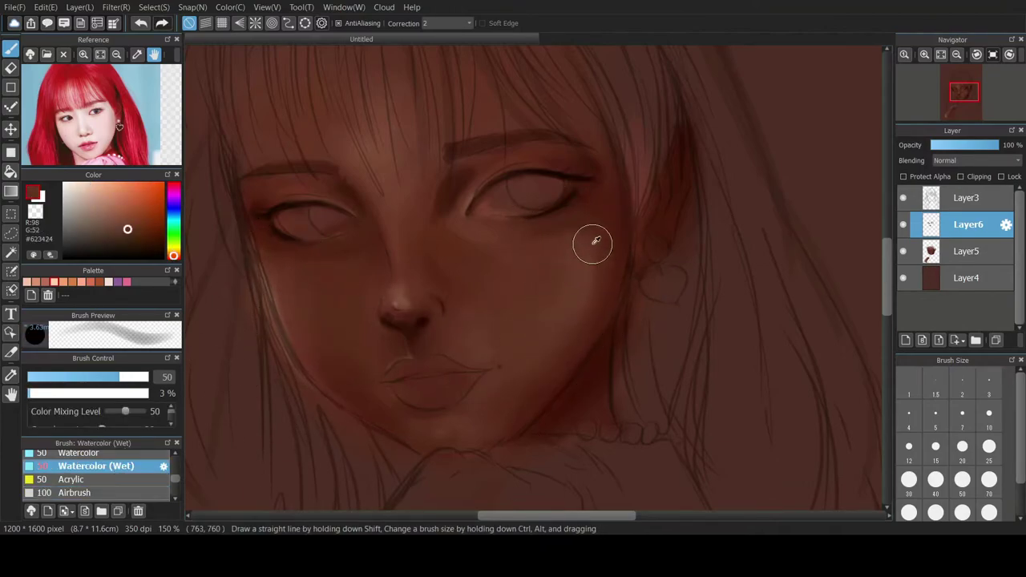
pyautogui.keyDown('alt'); pyautogui.click(497, 416); pyautogui.keyUp('alt')
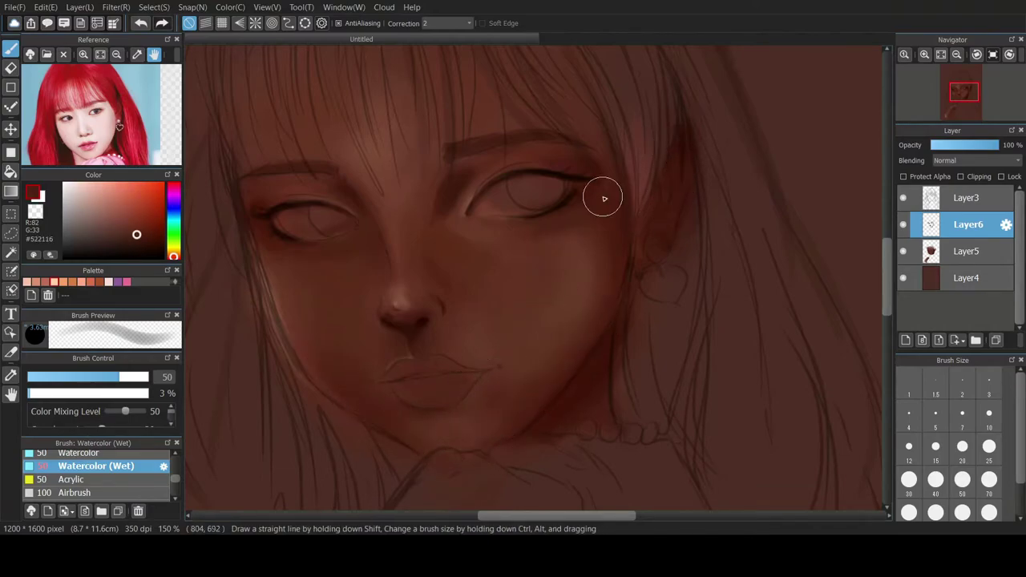
pyautogui.keyDown('alt'); pyautogui.click(527, 260); pyautogui.keyUp('alt')
pyautogui.hotkey('ctrl', 'z')
pyautogui.keyDown('alt'); pyautogui.click(514, 250); pyautogui.keyUp('alt')
pyautogui.moveTo(514, 250)
pyautogui.mouseDown()
pyautogui.moveTo(476, 297)
pyautogui.moveTo(575, 282)
pyautogui.moveTo(569, 289)
pyautogui.mouseUp()
pyautogui.scroll(-3, 513, 215)
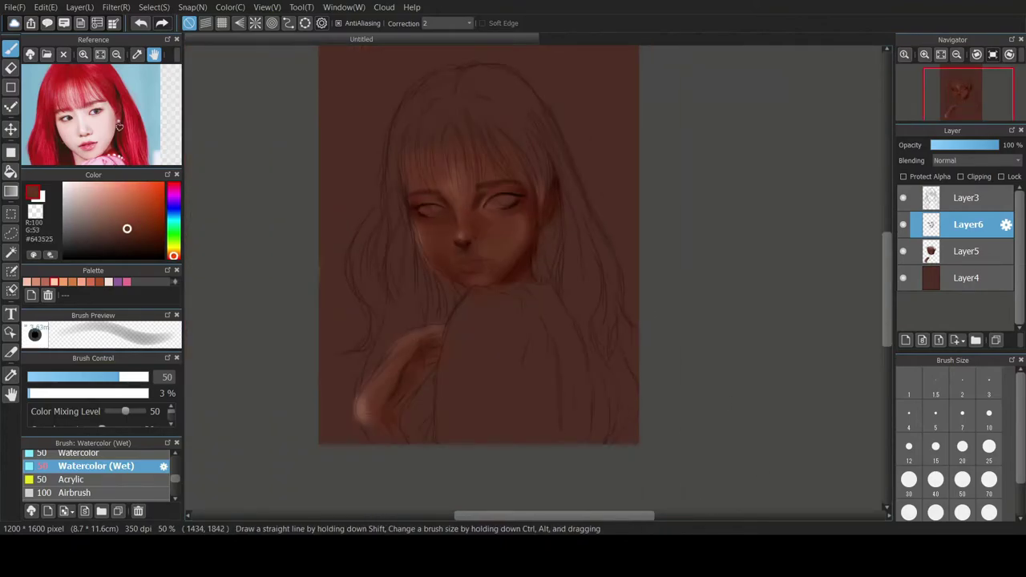
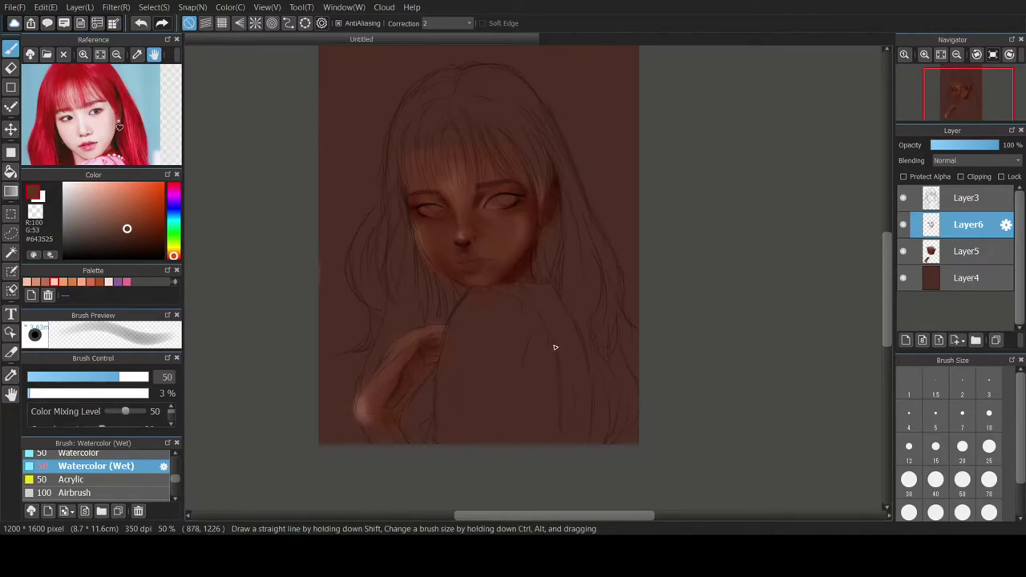
# - Fill the lips on Layer6 with a dark red base, using #490F0B at brush size 30
pyautogui.scroll(4, 463, 218)
pyautogui.click(150, 240)
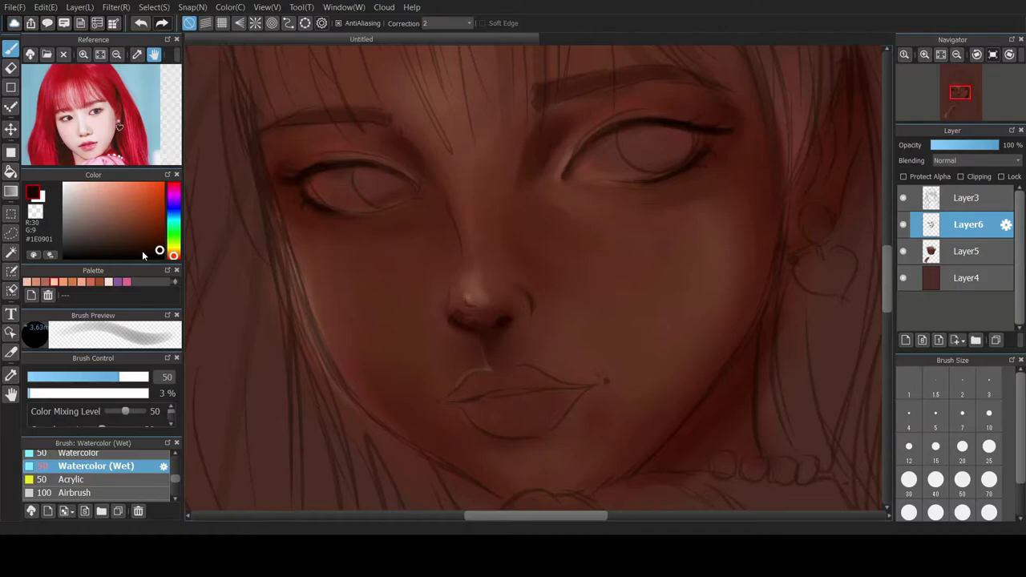
pyautogui.moveTo(142, 209); pyautogui.dragTo(153, 198)
pyautogui.click(174, 185)
pyautogui.click(161, 243)
pyautogui.moveTo(483, 403)
pyautogui.mouseDown()
pyautogui.moveTo(566, 403)
pyautogui.moveTo(492, 417)
pyautogui.moveTo(542, 406)
pyautogui.moveTo(542, 425)
pyautogui.moveTo(510, 417)
pyautogui.moveTo(486, 378)
pyautogui.moveTo(554, 392)
pyautogui.moveTo(517, 407)
pyautogui.mouseUp()
pyautogui.hotkey('ctrl', 'z')
pyautogui.click(162, 233)
pyautogui.hotkey('ctrl', 'z')
pyautogui.click(936, 482)
pyautogui.click(142, 243)
pyautogui.hotkey('ctrl', 'z')
pyautogui.click(174, 257)
pyautogui.click(149, 237)
pyautogui.hotkey('ctrl', 'z')
pyautogui.click(909, 482)
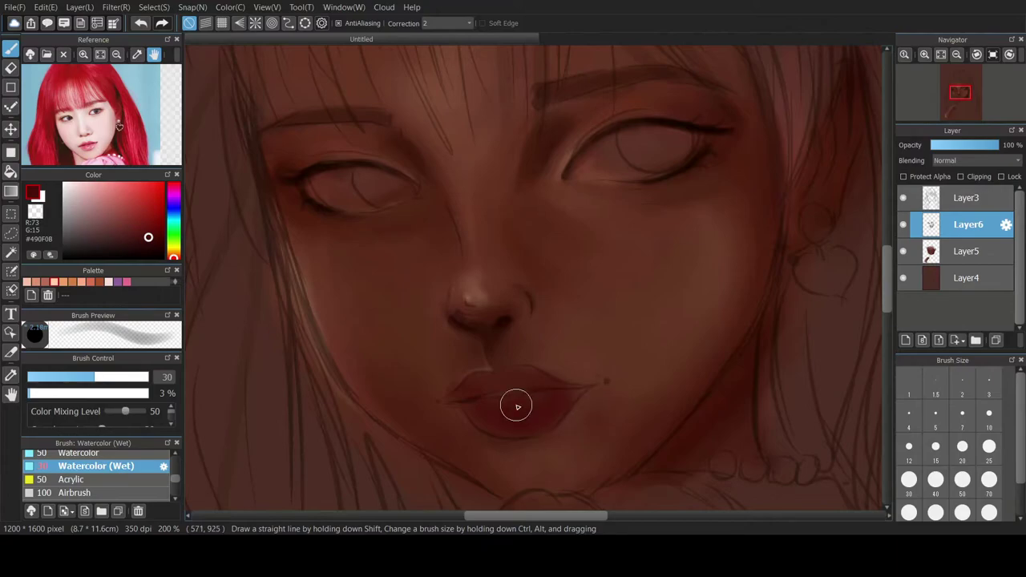
# - Deepen the lip color and define the upper lip with the stronger red #510C06 at brush size 25
pyautogui.keyDown('alt'); pyautogui.click(472, 390); pyautogui.keyUp('alt')
pyautogui.hotkey('ctrl', 'z')
pyautogui.hotkey('ctrl', 'z')
pyautogui.moveTo(565, 388)
pyautogui.mouseDown()
pyautogui.moveTo(530, 389)
pyautogui.moveTo(497, 417)
pyautogui.moveTo(473, 391)
pyautogui.moveTo(486, 404)
pyautogui.moveTo(561, 405)
pyautogui.mouseUp()
pyautogui.click(161, 224)
pyautogui.hotkey('ctrl', 'z')
pyautogui.hotkey('ctrl', 'z')
pyautogui.click(154, 234)
pyautogui.click(989, 448)
pyautogui.hotkey('ctrl', 'z')
pyautogui.click(155, 235)
pyautogui.moveTo(495, 377)
pyautogui.mouseDown()
pyautogui.moveTo(574, 386)
pyautogui.moveTo(457, 396)
pyautogui.mouseUp()
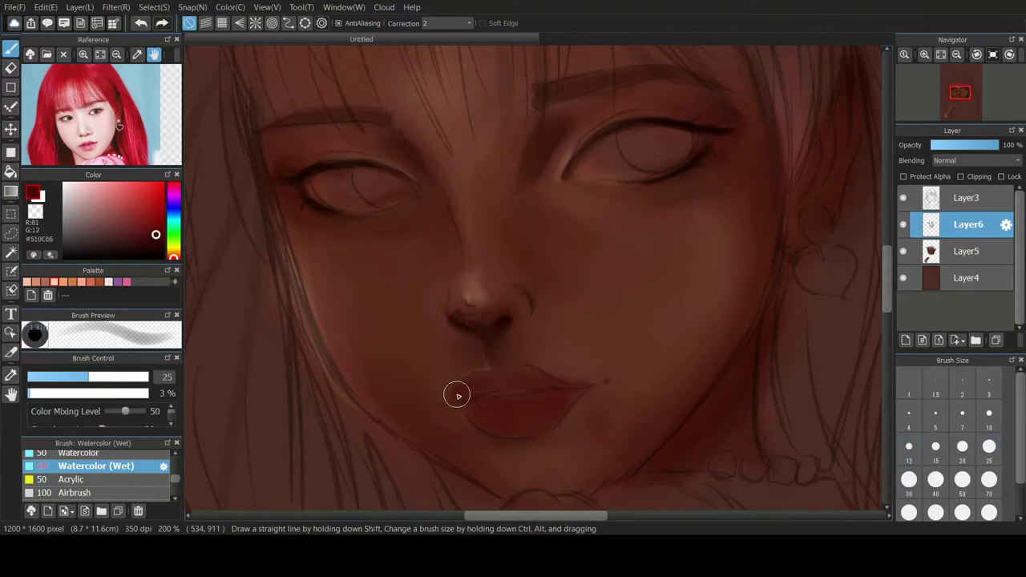
# - Paint the pupils and irises of both eyes with #250D0C at size 15 and #2C0B09 at size 25
pyautogui.click(130, 248)
pyautogui.moveTo(360, 168); pyautogui.dragTo(383, 189)
pyautogui.hotkey('ctrl', 'z')
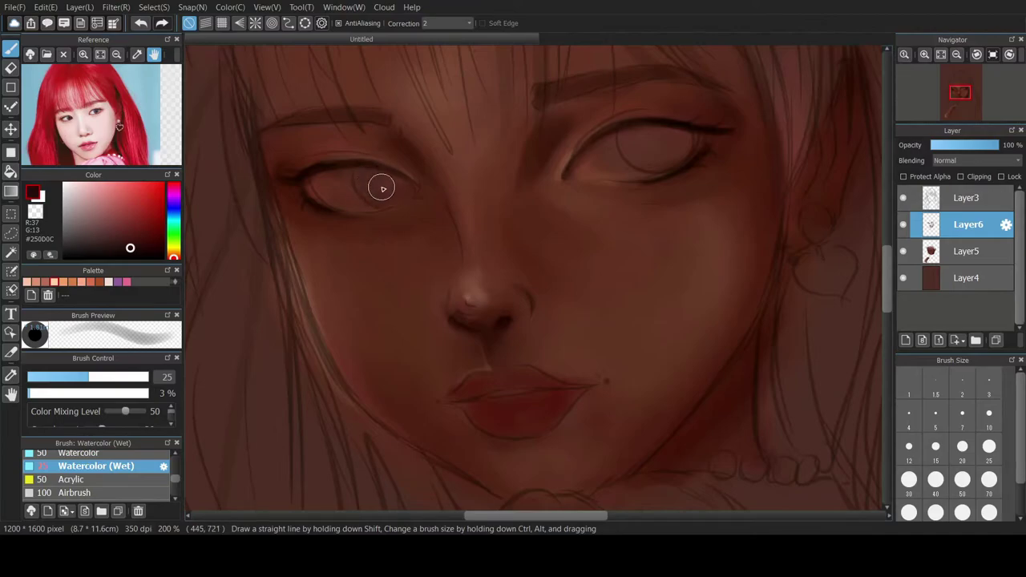
pyautogui.click(936, 447)
pyautogui.hotkey('ctrl', 'z')
pyautogui.moveTo(659, 141); pyautogui.dragTo(657, 145)
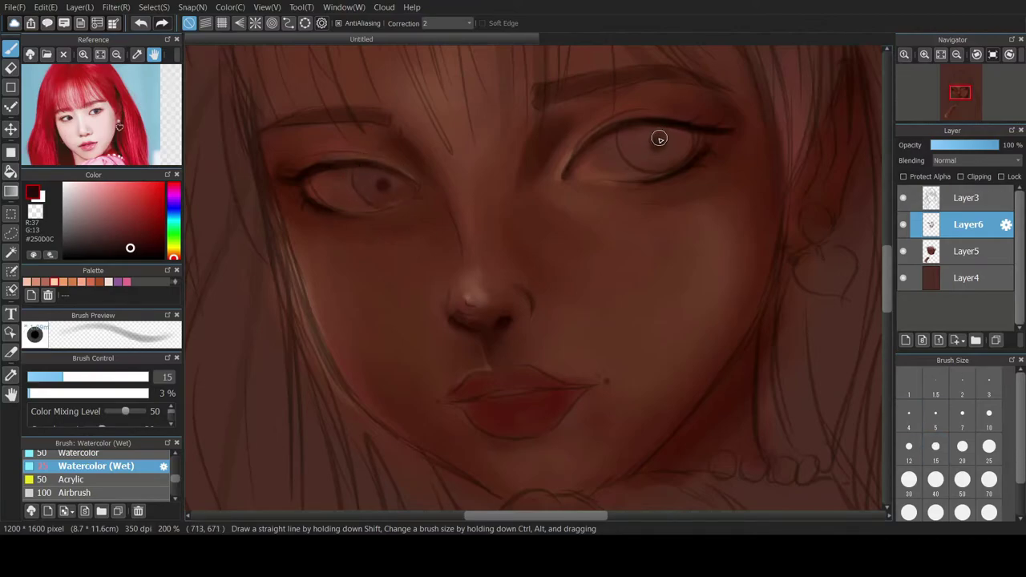
pyautogui.click(988, 448)
pyautogui.hotkey('ctrl', 'z')
pyautogui.moveTo(370, 172); pyautogui.dragTo(383, 185)
pyautogui.moveTo(133, 249); pyautogui.dragTo(143, 246)
pyautogui.moveTo(371, 173); pyautogui.dragTo(370, 176)
pyautogui.moveTo(641, 127)
pyautogui.mouseDown()
pyautogui.moveTo(652, 133)
pyautogui.moveTo(643, 149)
pyautogui.moveTo(648, 142)
pyautogui.mouseUp()
pyautogui.scroll(-4, 639, 158)
pyautogui.moveTo(537, 181); pyautogui.dragTo(367, 206)
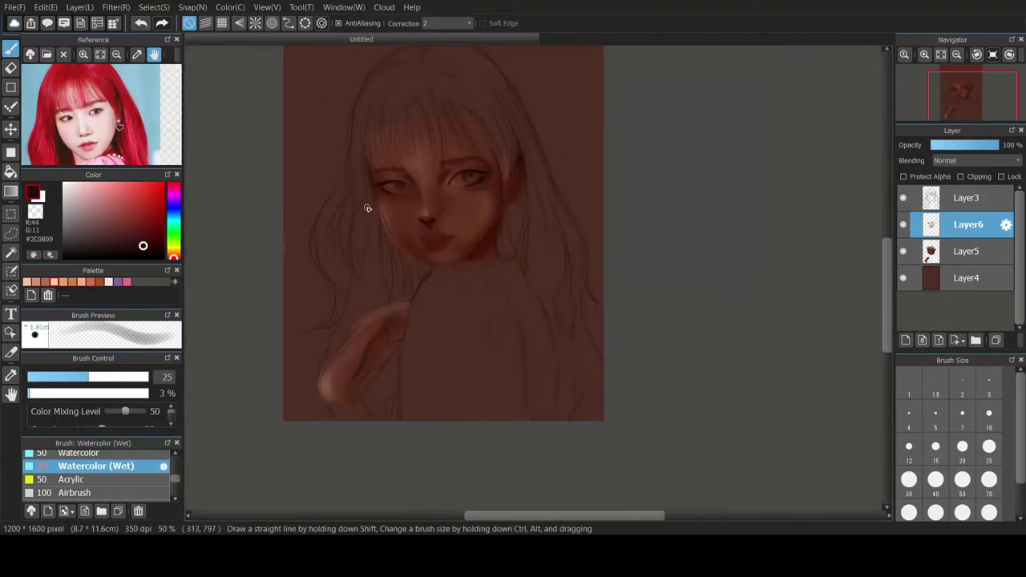
# - Review the painted face and eyes with the Layer3 sketch hidden and shown
pyautogui.scroll(1, 368, 206)
pyautogui.scroll(4, 495, 131)
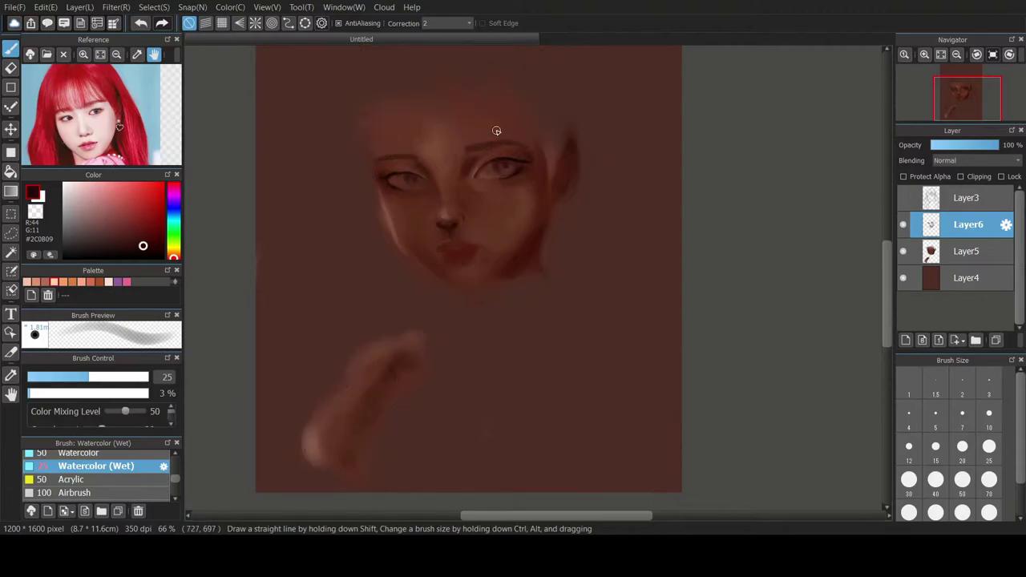
pyautogui.scroll(-2, 577, 284)
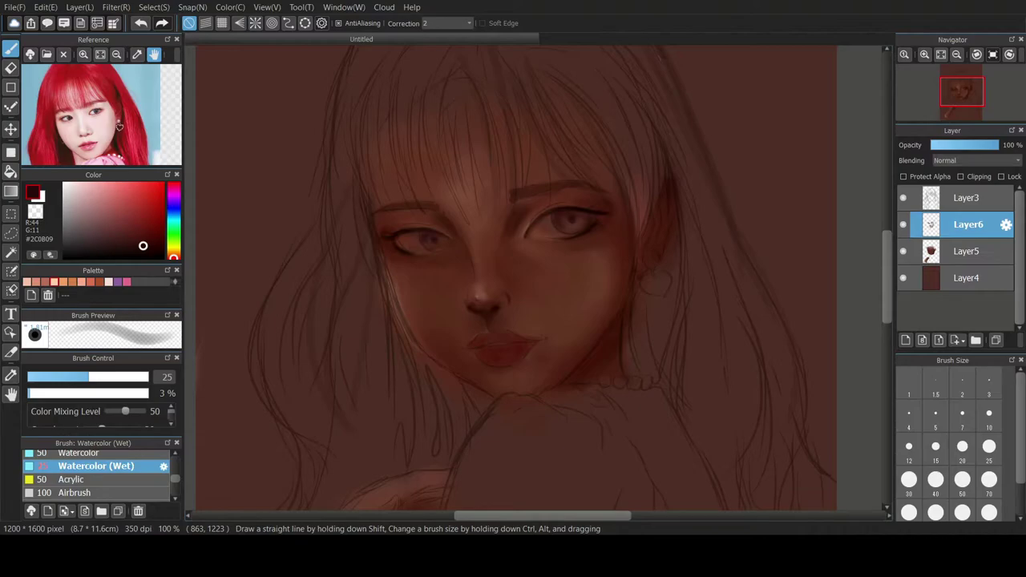
pyautogui.scroll(4, 403, 362)
pyautogui.scroll(-4, 389, 401)
pyautogui.scroll(3, 447, 328)
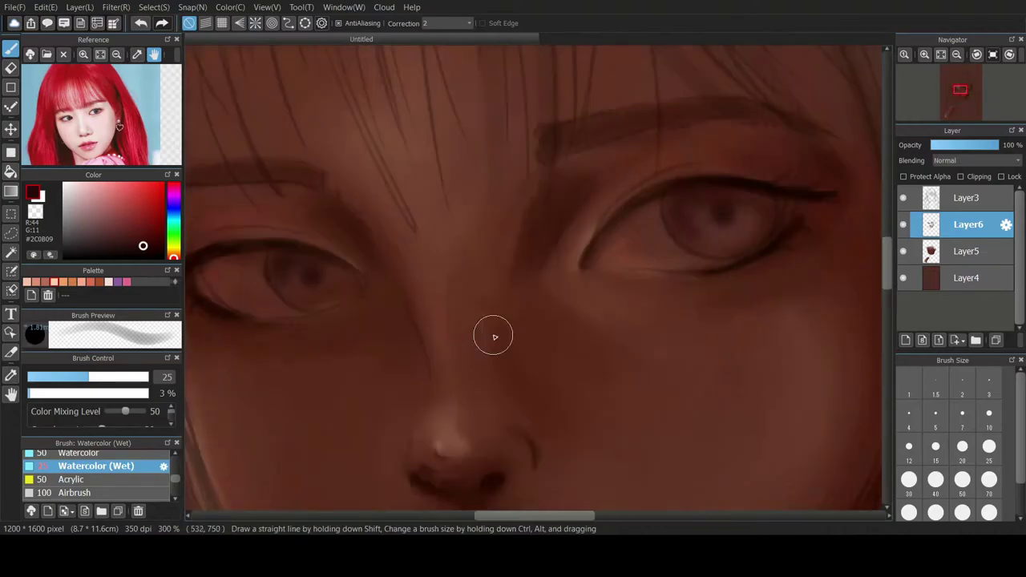
pyautogui.scroll(-1, 591, 341)
pyautogui.scroll(2, 312, 273)
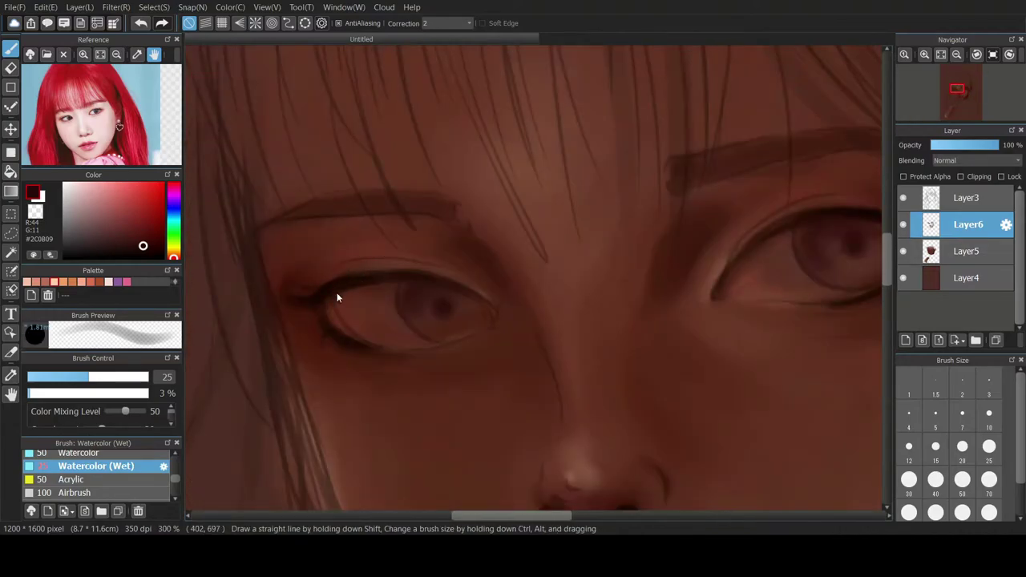
# - Line the far eye's upper lid in black #000000 with the Watercolor brush at size 6.3
pyautogui.rightClick(322, 252)
pyautogui.click(109, 456)
pyautogui.click(989, 415)
pyautogui.hotkey('ctrl', 'z')
pyautogui.moveTo(553, 286); pyautogui.dragTo(517, 277)
pyautogui.click(141, 258)
pyautogui.moveTo(325, 287); pyautogui.dragTo(345, 276)
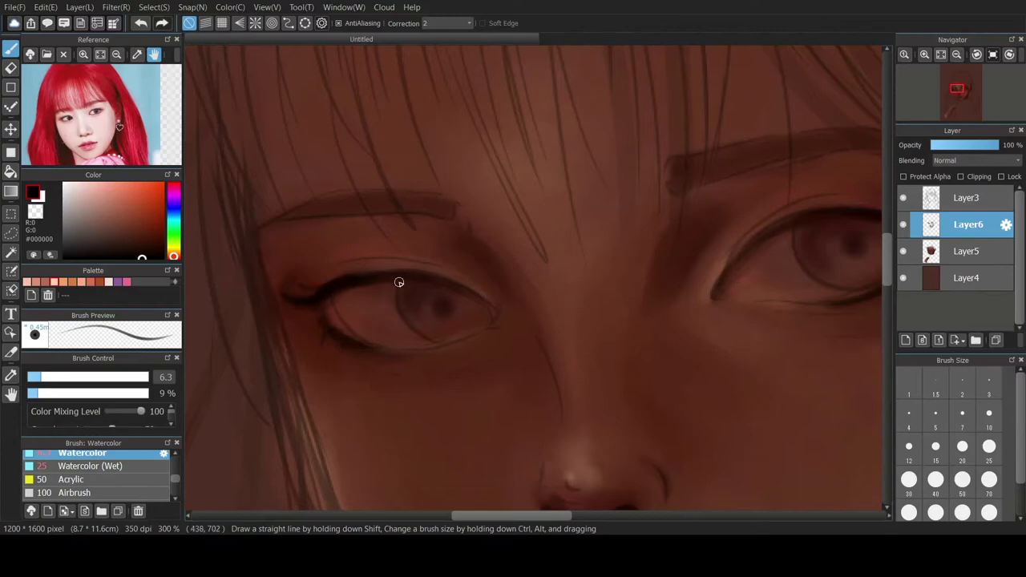
# - Hide the Layer3 sketch and add black lashes and liner at the far eye's outer corner at size 7
pyautogui.click(938, 414)
pyautogui.click(909, 447)
pyautogui.moveTo(338, 321)
pyautogui.mouseDown()
pyautogui.moveTo(356, 301)
pyautogui.moveTo(340, 292)
pyautogui.mouseUp()
pyautogui.click(909, 414)
pyautogui.hotkey('ctrl', 'z')
pyautogui.click(904, 198)
pyautogui.hotkey('ctrl', 'z')
pyautogui.click(962, 414)
pyautogui.moveTo(327, 327); pyautogui.dragTo(311, 322)
pyautogui.moveTo(310, 284)
pyautogui.mouseDown()
pyautogui.moveTo(327, 298)
pyautogui.moveTo(364, 283)
pyautogui.mouseUp()
pyautogui.hotkey('ctrl', 'z')
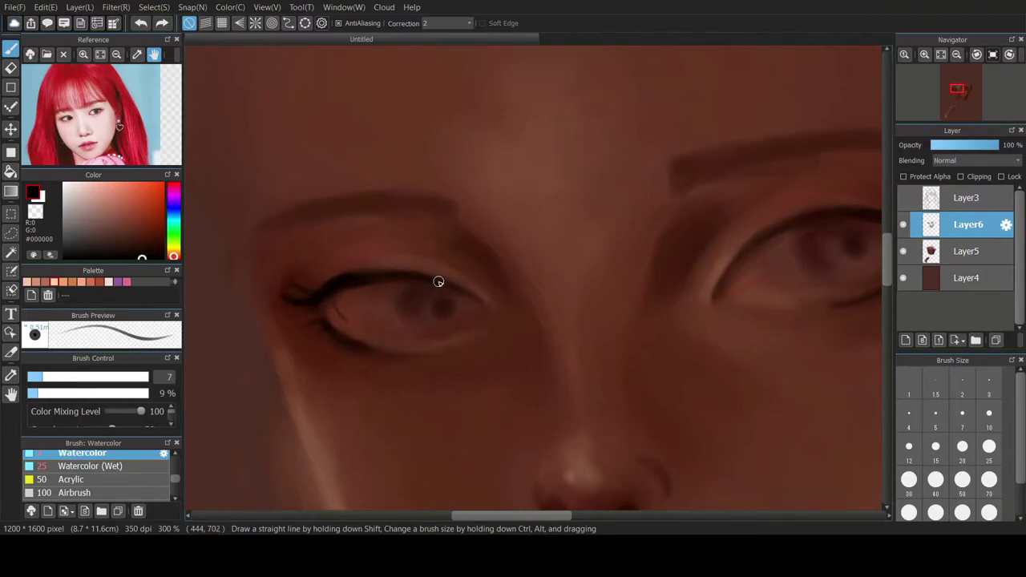
# - Darken the upper lash lines of the eyes with black strokes at size 7
pyautogui.moveTo(486, 302)
pyautogui.mouseDown()
pyautogui.moveTo(433, 265)
pyautogui.moveTo(478, 298)
pyautogui.mouseUp()
pyautogui.hotkey('ctrl', 'z')
pyautogui.moveTo(310, 298)
pyautogui.mouseDown()
pyautogui.moveTo(345, 276)
pyautogui.moveTo(314, 299)
pyautogui.moveTo(326, 294)
pyautogui.mouseUp()
pyautogui.hotkey('ctrl', 'z')
pyautogui.hotkey('ctrl', 'z')
pyautogui.hotkey('ctrl', 'z')
pyautogui.scroll(-1, 392, 278)
pyautogui.scroll(1, 774, 241)
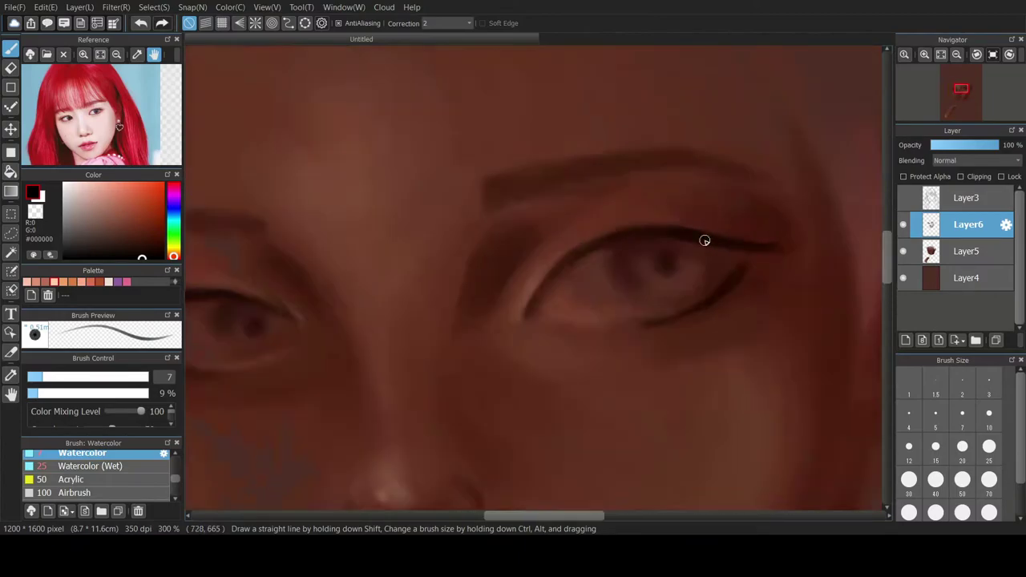
pyautogui.scroll(-1, 706, 238)
pyautogui.scroll(2, 335, 288)
pyautogui.moveTo(339, 258); pyautogui.dragTo(287, 283)
pyautogui.hotkey('ctrl', 'z')
pyautogui.moveTo(343, 263); pyautogui.dragTo(301, 282)
pyautogui.hotkey('ctrl', 'z')
# - Extend the far eye's upper lid line to the inner corner and refine its outer corner in black at size 5
pyautogui.moveTo(433, 261); pyautogui.dragTo(509, 296)
pyautogui.moveTo(362, 250); pyautogui.dragTo(315, 260)
pyautogui.hotkey('ctrl', 'z')
pyautogui.hotkey('ctrl', 'z')
pyautogui.moveTo(428, 245); pyautogui.dragTo(506, 289)
pyautogui.hotkey('ctrl', 'z')
pyautogui.moveTo(452, 259); pyautogui.dragTo(514, 300)
pyautogui.click(943, 423)
pyautogui.rightClick(454, 301)
pyautogui.hotkey('ctrl', 'z')
pyautogui.moveTo(309, 290); pyautogui.dragTo(334, 323)
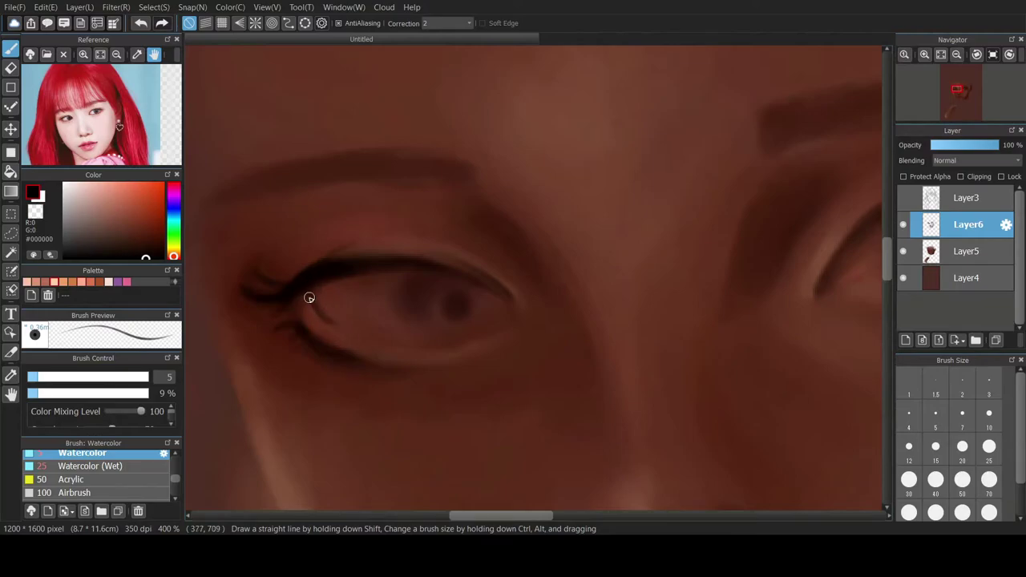
# - Shape the far eye's inner corner and start its lower lid line in black at size 5, checking against the sketch
pyautogui.hotkey('ctrl', 'z')
pyautogui.moveTo(507, 291); pyautogui.dragTo(511, 308)
pyautogui.click(902, 198)
pyautogui.hotkey('ctrl', 'z')
pyautogui.moveTo(512, 293)
pyautogui.mouseDown()
pyautogui.moveTo(525, 326)
pyautogui.moveTo(453, 346)
pyautogui.mouseUp()
pyautogui.hotkey('ctrl', 'z')
pyautogui.hotkey('ctrl', 'z')
pyautogui.click(902, 198)
pyautogui.hotkey('ctrl', 'z')
pyautogui.moveTo(520, 325)
pyautogui.mouseDown()
pyautogui.moveTo(470, 341)
pyautogui.moveTo(498, 329)
pyautogui.moveTo(441, 326)
pyautogui.moveTo(477, 335)
pyautogui.moveTo(508, 324)
pyautogui.moveTo(449, 348)
pyautogui.mouseUp()
pyautogui.hotkey('ctrl', 'z')
pyautogui.hotkey('ctrl', 'z')
pyautogui.scroll(-4, 518, 321)
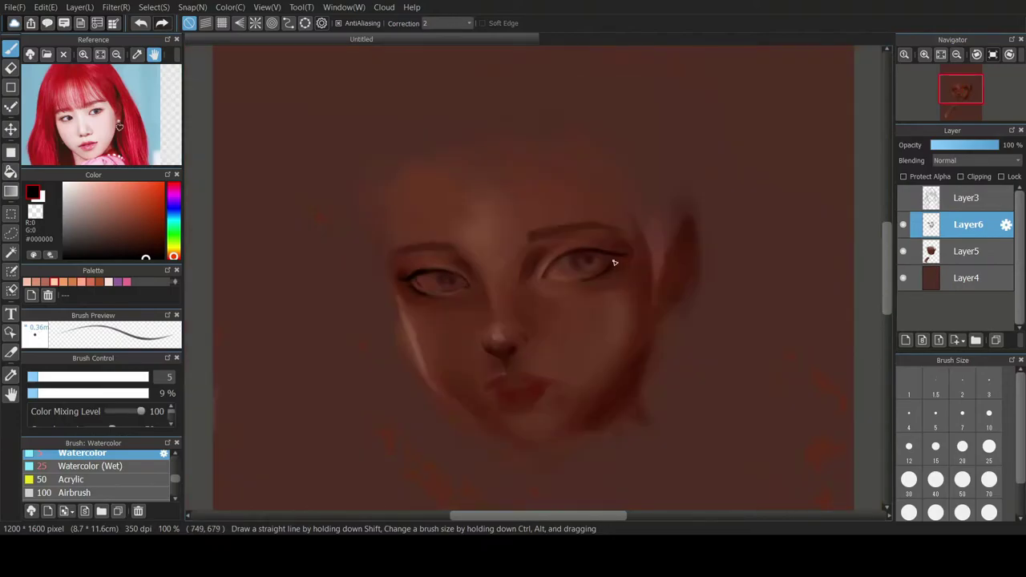
# - Draw the near eye's upper lid crease in black at size 5 and line both lower lids with dark brown #421B0F
pyautogui.scroll(3, 618, 256)
pyautogui.moveTo(463, 287)
pyautogui.mouseDown()
pyautogui.moveTo(559, 212)
pyautogui.moveTo(631, 209)
pyautogui.mouseUp()
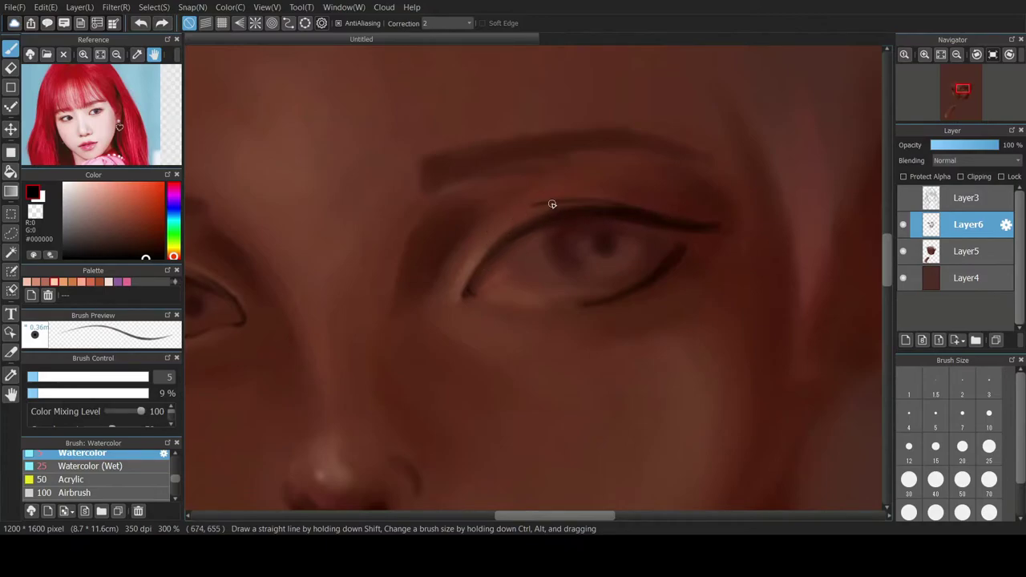
pyautogui.moveTo(550, 520); pyautogui.dragTo(520, 518)
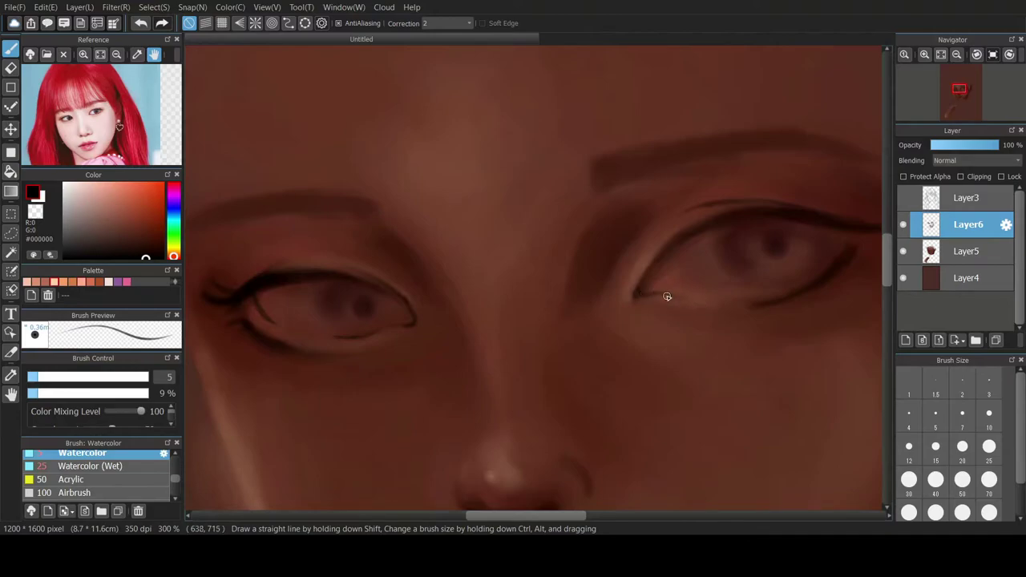
pyautogui.rightClick(399, 245)
pyautogui.click(902, 198)
pyautogui.click(902, 198)
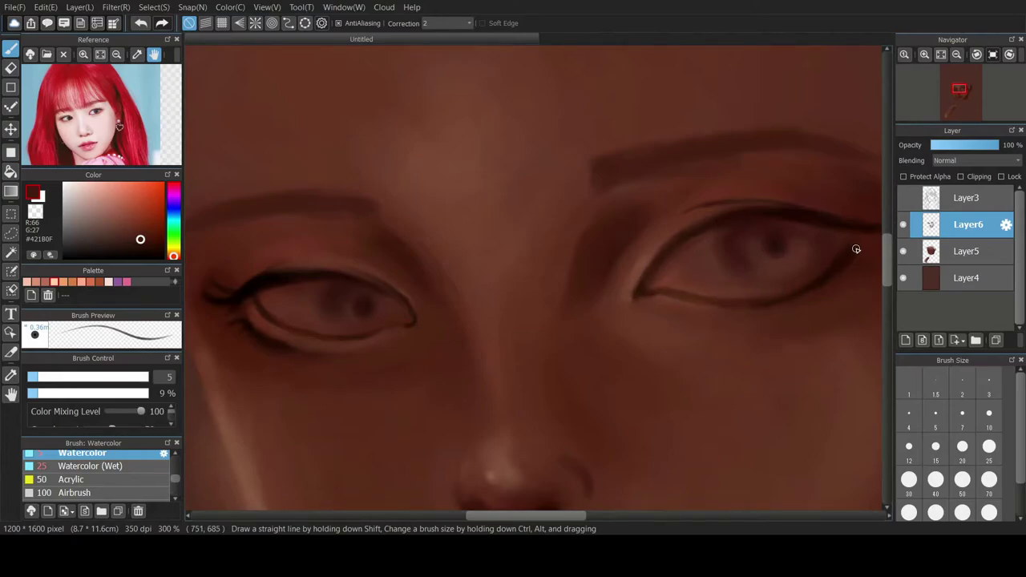
# - Darken the near eye's lower lid line and inner corner with black strokes at size 7
pyautogui.click(136, 257)
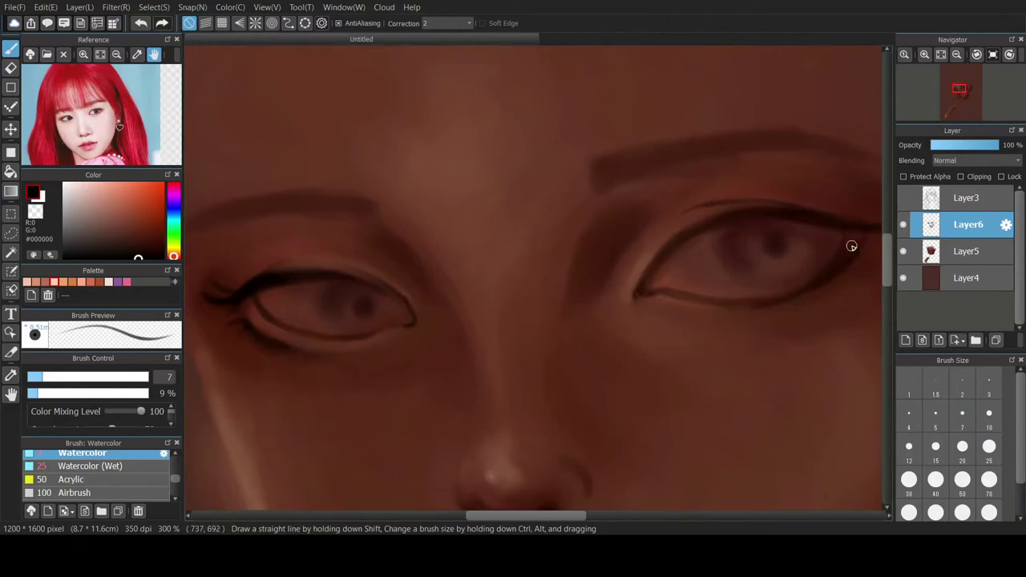
pyautogui.moveTo(813, 306); pyautogui.dragTo(758, 325)
pyautogui.scroll(-1, 706, 353)
pyautogui.scroll(1, 529, 266)
pyautogui.moveTo(631, 311)
pyautogui.mouseDown()
pyautogui.moveTo(724, 326)
pyautogui.moveTo(784, 312)
pyautogui.moveTo(716, 321)
pyautogui.mouseUp()
pyautogui.hotkey('ctrl', 'z')
pyautogui.hotkey('ctrl', 'z')
pyautogui.moveTo(543, 349); pyautogui.dragTo(599, 323)
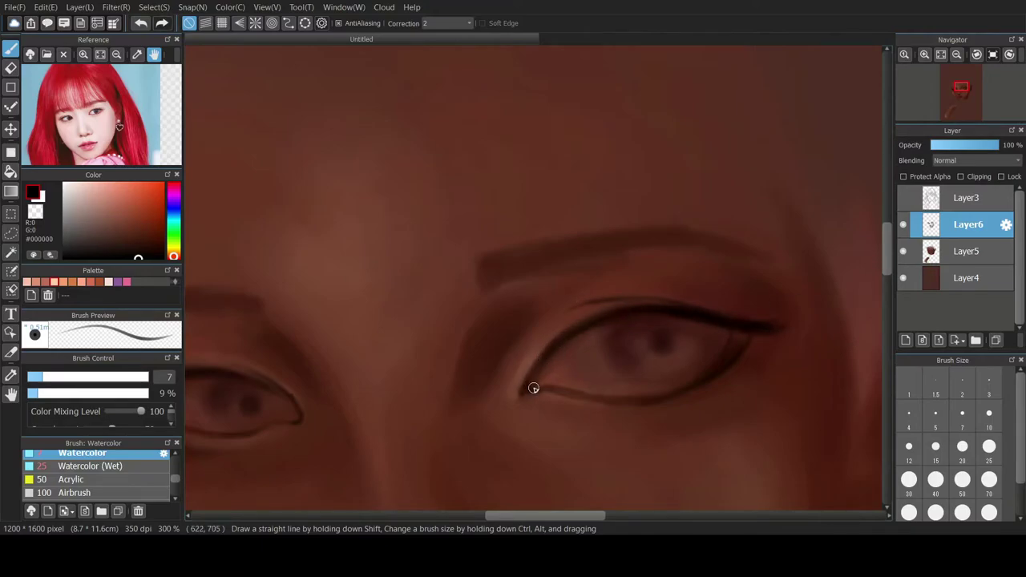
# - Soften the near eye's outer corner with sampled browns #4E1D11 and #502013, and show the sketch layer for comparison
pyautogui.keyDown('alt'); pyautogui.click(738, 331); pyautogui.keyUp('alt')
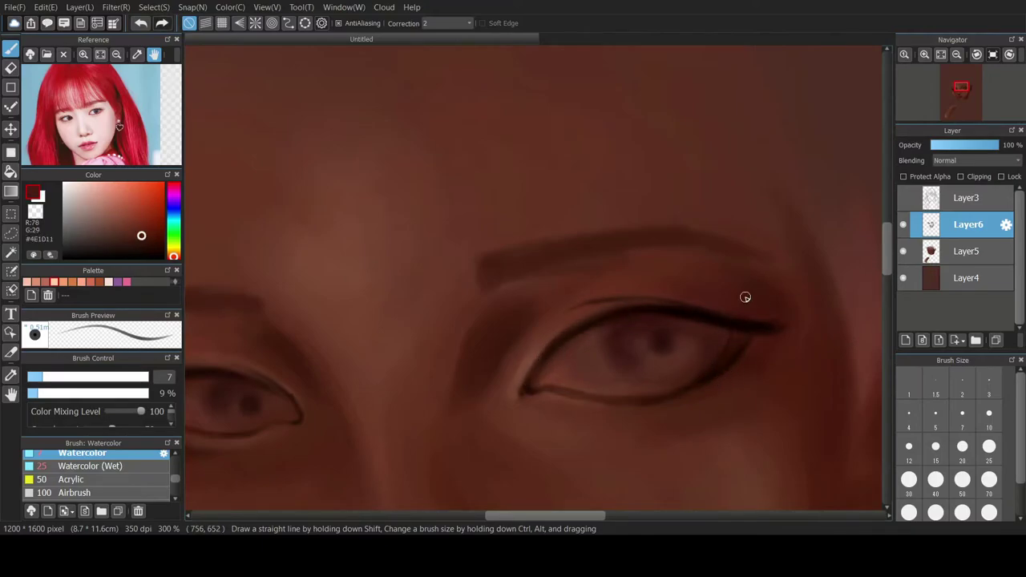
pyautogui.keyDown('alt'); pyautogui.click(783, 401); pyautogui.keyUp('alt')
pyautogui.scroll(-4, 614, 278)
pyautogui.click(903, 198)
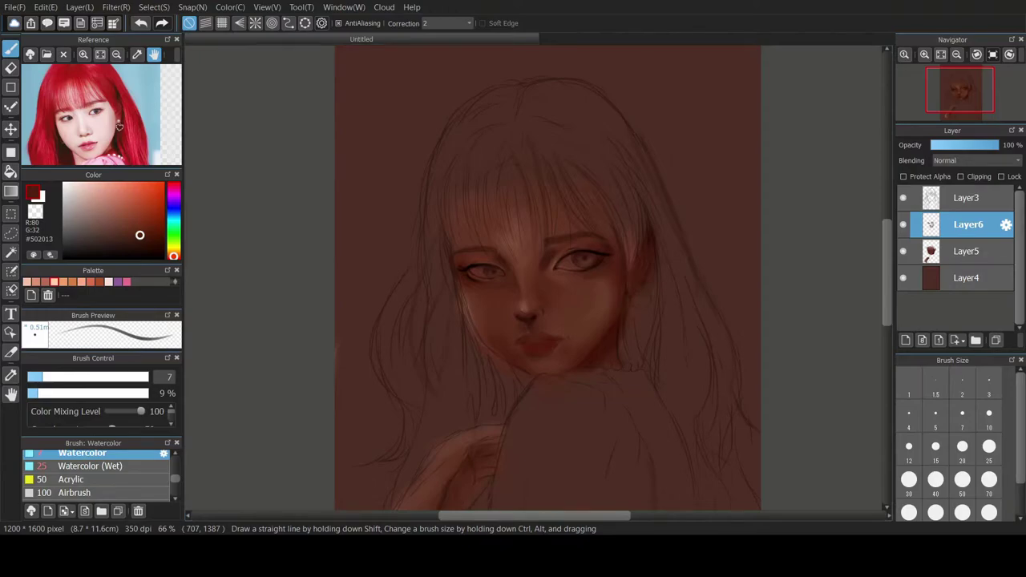
# - Retouch the far eye's outer lower lid with sampled dark brown #502316 at size 7
pyautogui.scroll(4, 481, 273)
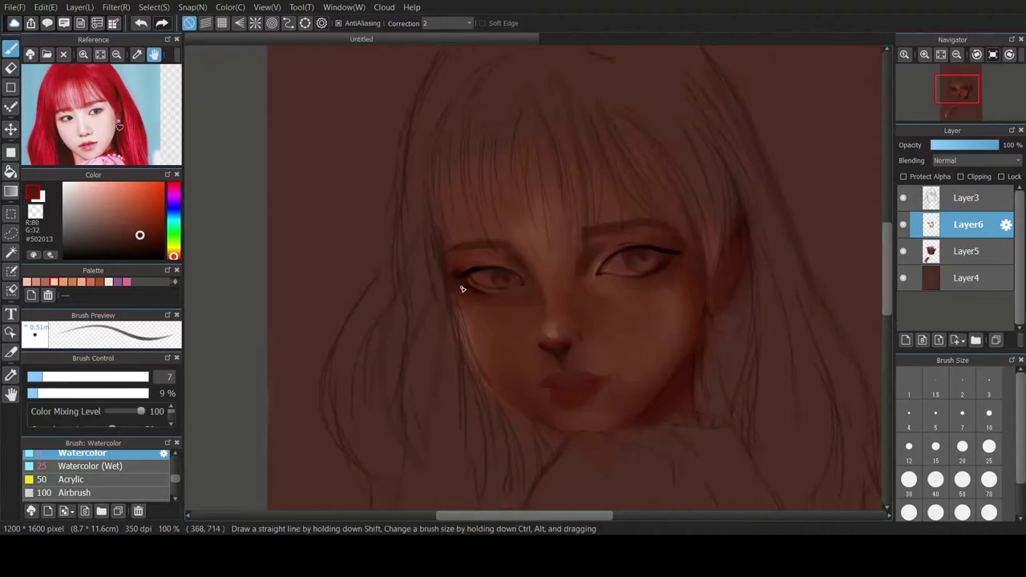
pyautogui.rightClick(476, 329)
pyautogui.moveTo(433, 317); pyautogui.dragTo(505, 340)
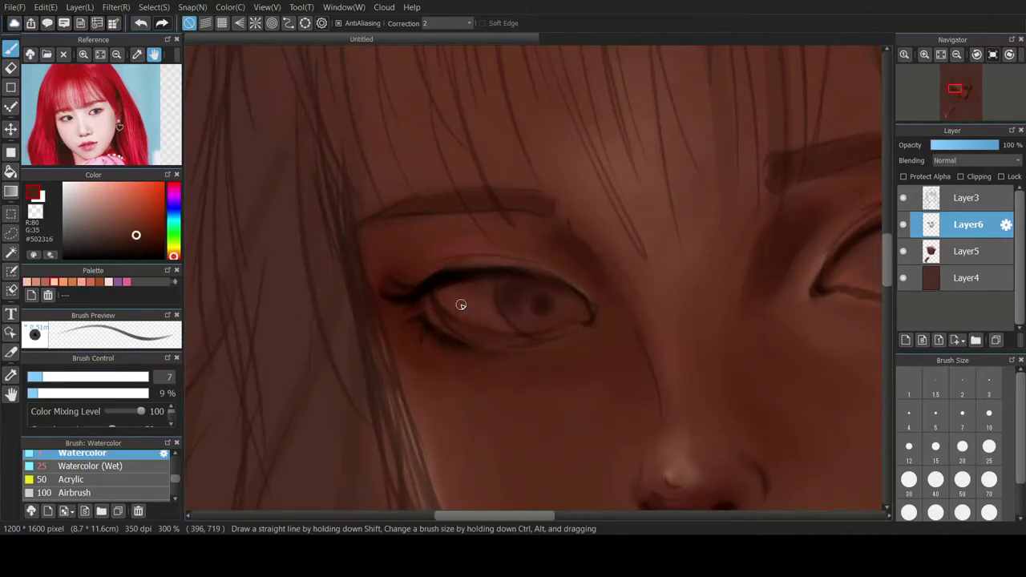
pyautogui.click(11, 290)
pyautogui.moveTo(504, 348); pyautogui.dragTo(552, 341)
pyautogui.scroll(-2, 479, 352)
pyautogui.scroll(1, 750, 305)
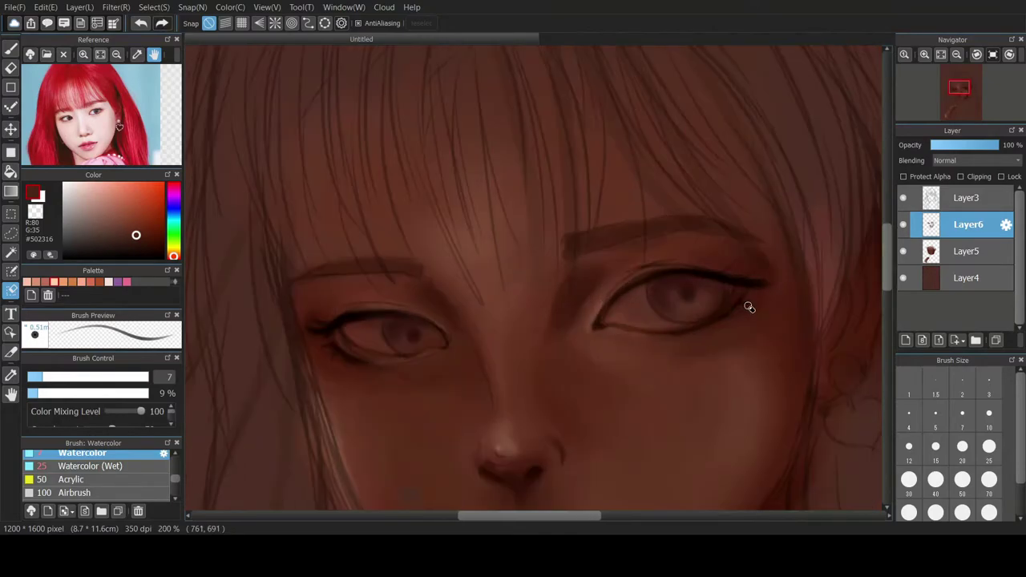
pyautogui.click(10, 48)
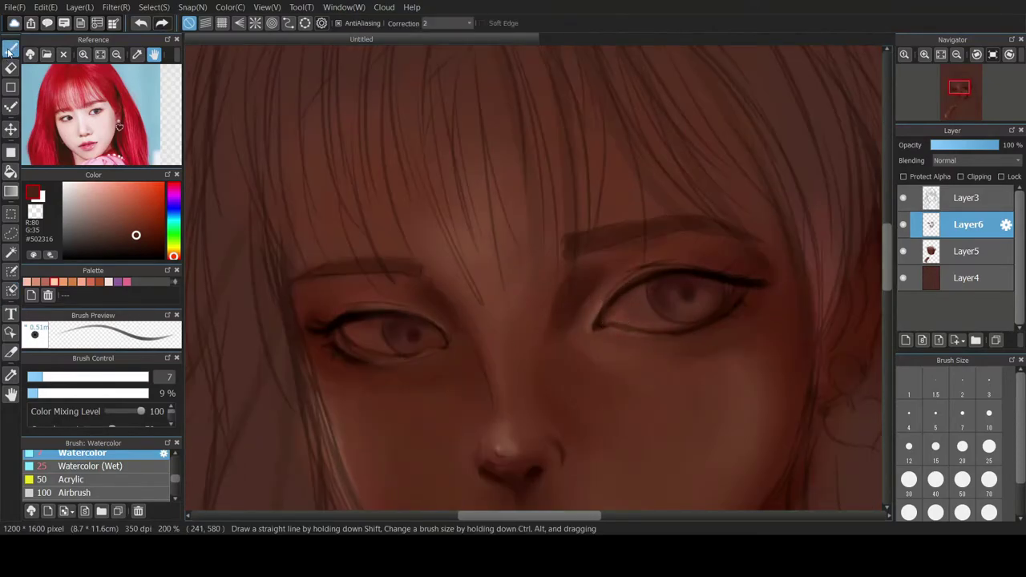
# - Refine the near eye's outer corner and wing with #6A3827 and #1C0905, and soften the far eye's outer corner with #502214
pyautogui.keyDown('alt'); pyautogui.click(609, 326); pyautogui.keyUp('alt')
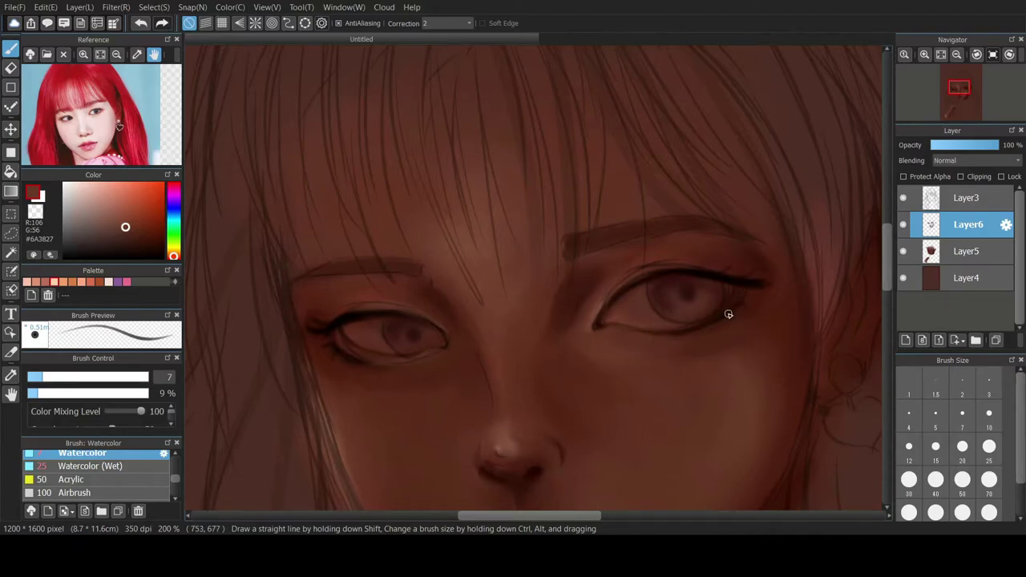
pyautogui.keyDown('alt'); pyautogui.click(722, 277); pyautogui.keyUp('alt')
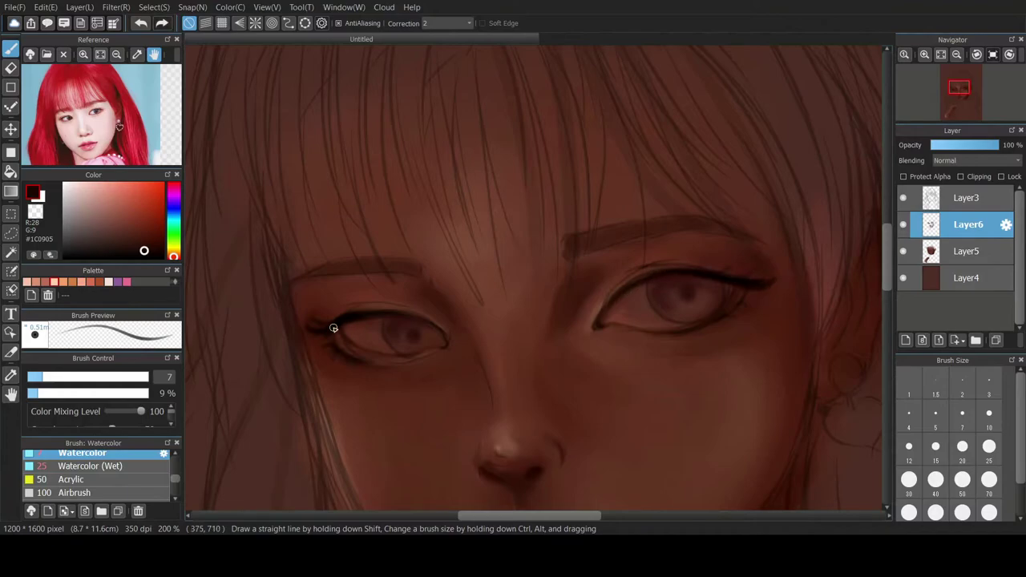
pyautogui.click(903, 197)
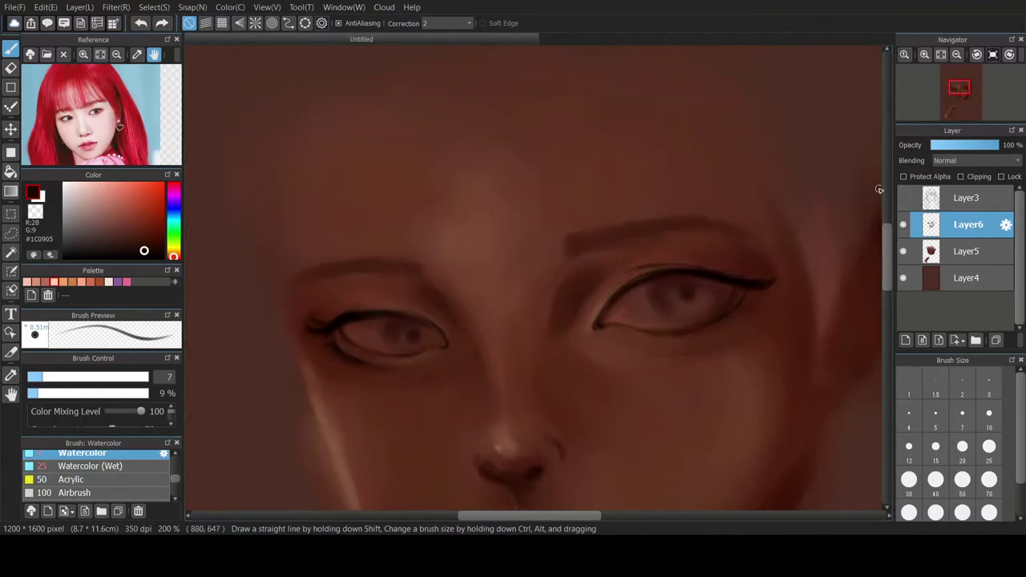
pyautogui.keyDown('alt'); pyautogui.click(313, 326); pyautogui.keyUp('alt')
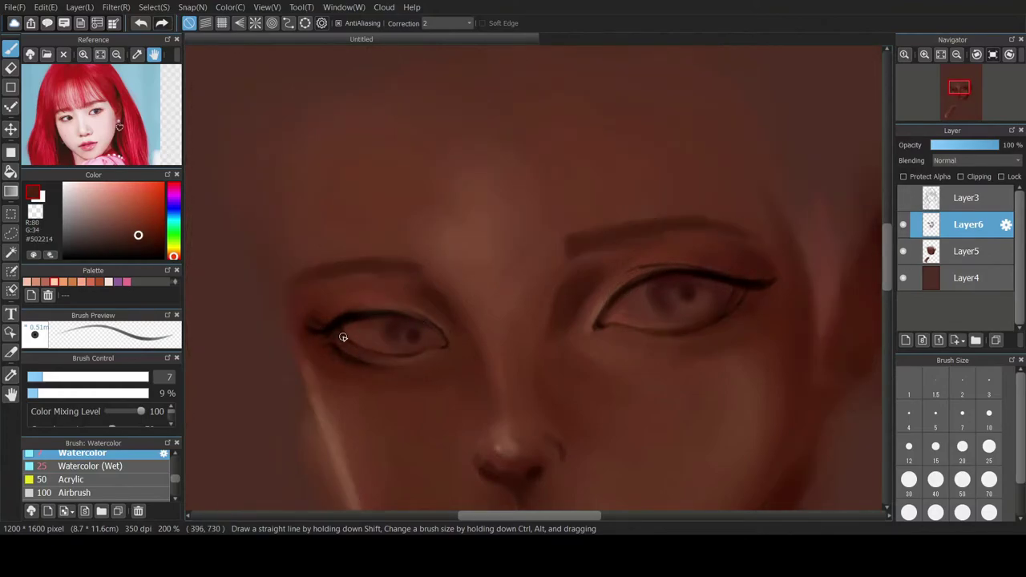
# - Shade the skin around both eyes with dark brown #502214 at size 20, undoing unwanted strokes
pyautogui.click(962, 449)
pyautogui.hotkey('ctrl', 'z')
pyautogui.moveTo(700, 340); pyautogui.dragTo(728, 303)
pyautogui.moveTo(451, 319); pyautogui.dragTo(550, 284)
pyautogui.hotkey('ctrl', 'z')
pyautogui.moveTo(383, 399); pyautogui.dragTo(771, 327)
pyautogui.hotkey('ctrl', 'z')
pyautogui.moveTo(810, 293); pyautogui.dragTo(807, 282)
# - Show the sketch layer and touch up the far eye's outer corner with sampled #53190F at size 15
pyautogui.scroll(-1, 559, 157)
pyautogui.scroll(-1, 561, 188)
pyautogui.scroll(-1, 690, 241)
pyautogui.click(904, 198)
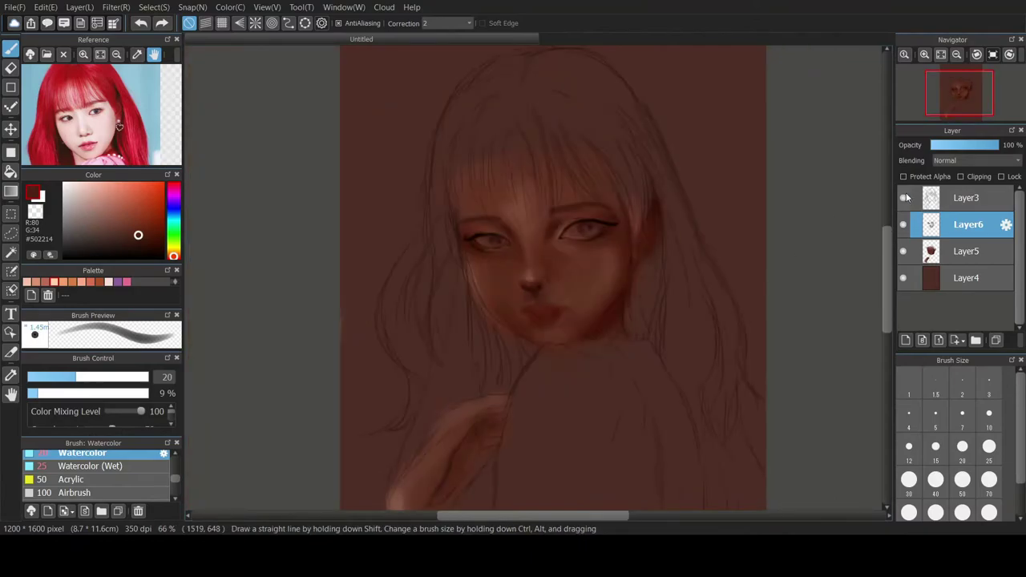
pyautogui.scroll(2, 551, 272)
pyautogui.click(935, 447)
pyautogui.keyDown('alt'); pyautogui.click(565, 376); pyautogui.keyUp('alt')
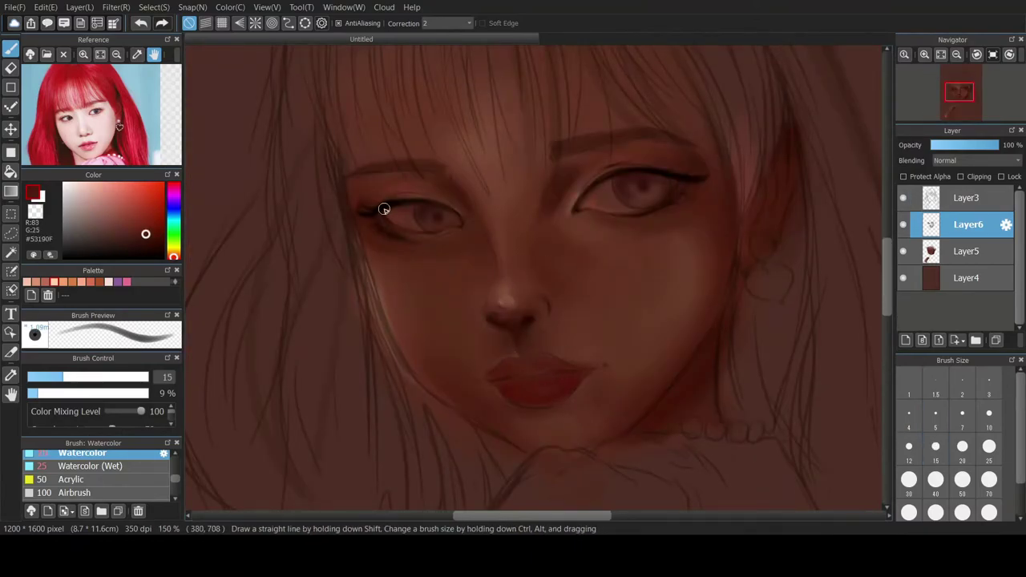
# - Lightly tint the eye whites on Layer5 with peach #FDD1AC, using Watercolor (Wet) at size 25
pyautogui.click(108, 282)
pyautogui.click(53, 283)
pyautogui.click(966, 252)
pyautogui.click(989, 448)
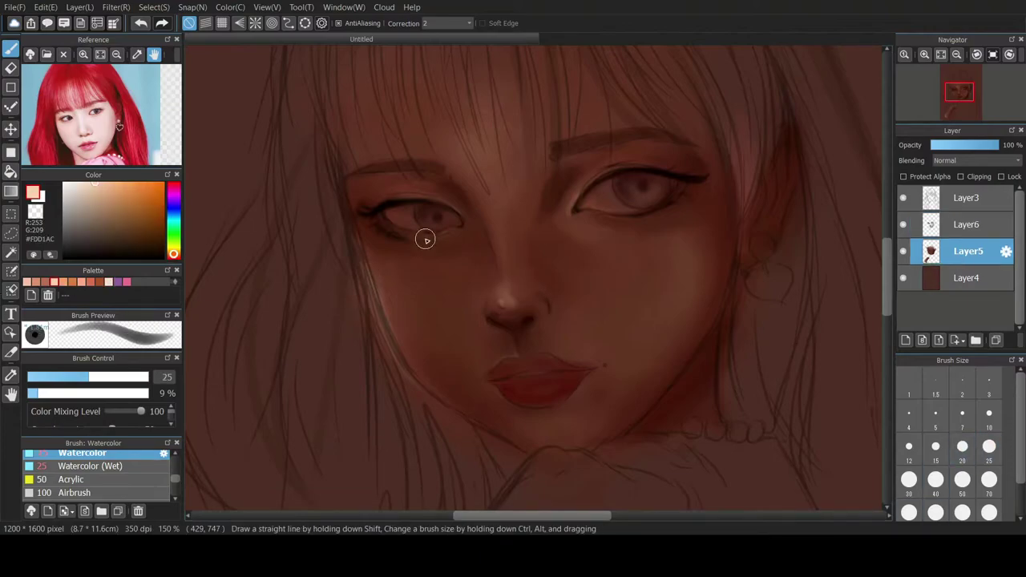
pyautogui.click(90, 466)
pyautogui.hotkey('ctrl', 'z')
pyautogui.moveTo(403, 210); pyautogui.dragTo(423, 217)
pyautogui.hotkey('ctrl', 'z')
pyautogui.moveTo(605, 200)
pyautogui.mouseDown()
pyautogui.moveTo(661, 190)
pyautogui.moveTo(613, 194)
pyautogui.mouseUp()
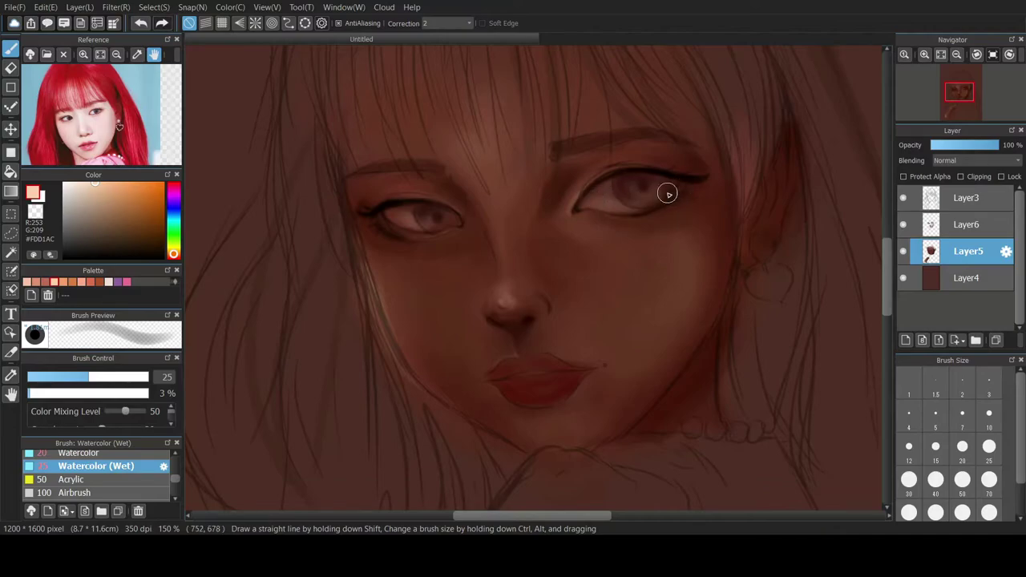
# - Brighten the eye whites on Layer6 with peach #FDD1AC, checking them with the sketch hidden and shown
pyautogui.click(946, 231)
pyautogui.click(904, 198)
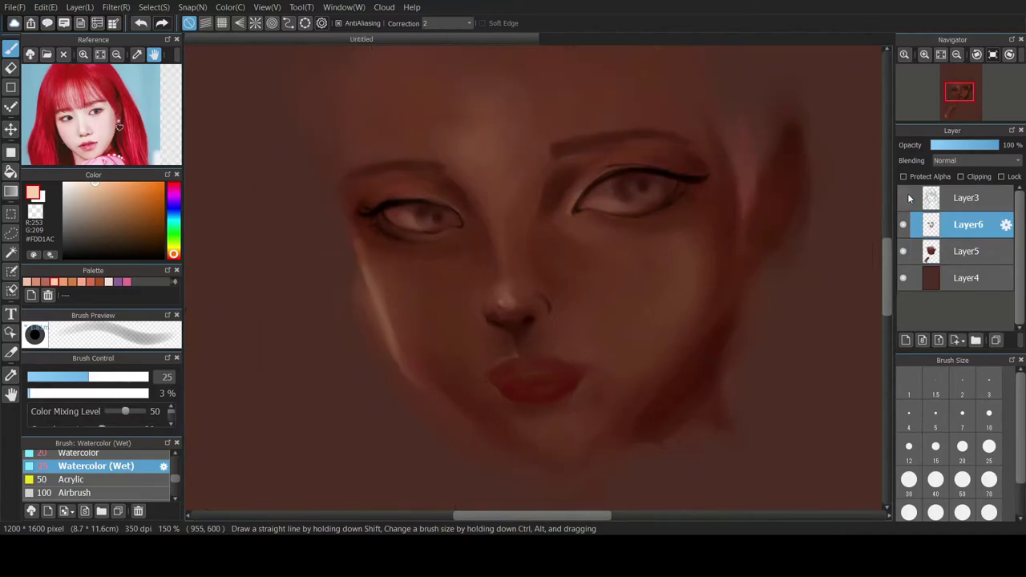
pyautogui.click(904, 198)
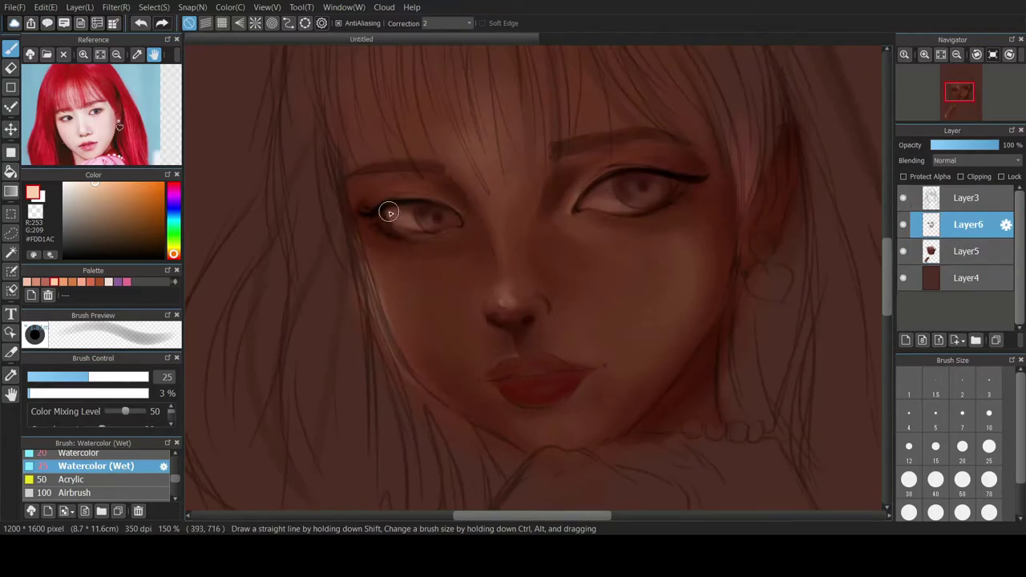
pyautogui.scroll(1, 407, 200)
pyautogui.moveTo(351, 232)
pyautogui.mouseDown()
pyautogui.moveTo(429, 242)
pyautogui.moveTo(402, 222)
pyautogui.moveTo(411, 225)
pyautogui.moveTo(380, 222)
pyautogui.moveTo(389, 245)
pyautogui.moveTo(356, 223)
pyautogui.moveTo(400, 243)
pyautogui.mouseUp()
# - Hide the sketch and blend the far eye's outer lid edges with black and sampled tones, using Watercolor (Wet) at size 7
pyautogui.click(903, 198)
pyautogui.click(126, 258)
pyautogui.click(963, 415)
pyautogui.hotkey('ctrl', 'z')
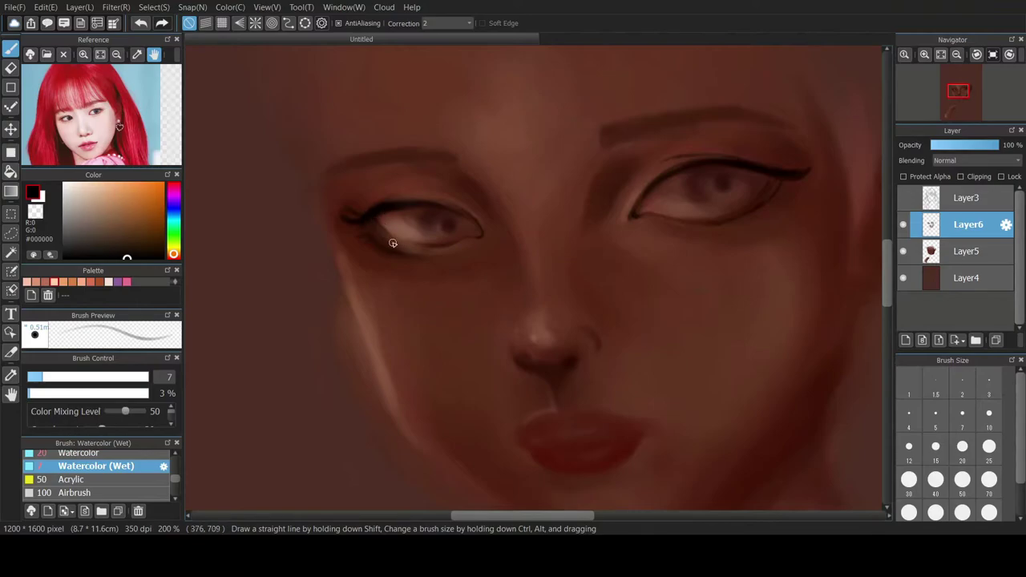
pyautogui.scroll(1, 406, 160)
pyautogui.keyDown('alt'); pyautogui.click(314, 264); pyautogui.keyUp('alt')
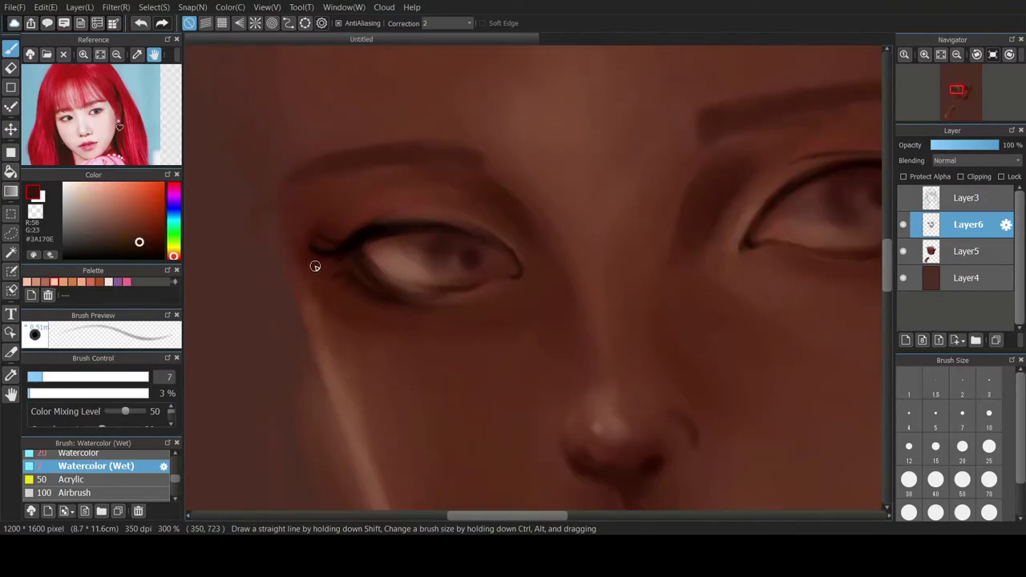
pyautogui.keyDown('alt'); pyautogui.click(404, 280); pyautogui.keyUp('alt')
pyautogui.keyDown('alt'); pyautogui.click(363, 248); pyautogui.keyUp('alt')
pyautogui.keyDown('alt'); pyautogui.click(414, 272); pyautogui.keyUp('alt')
pyautogui.moveTo(403, 281)
pyautogui.mouseDown()
pyautogui.moveTo(364, 252)
pyautogui.moveTo(449, 281)
pyautogui.mouseUp()
# - Shade the far eye's white with a sampled tone at size 25 and return to the peach palette colour for highlights
pyautogui.keyDown('alt'); pyautogui.click(416, 236); pyautogui.keyUp('alt')
pyautogui.click(989, 447)
pyautogui.moveTo(400, 250)
pyautogui.mouseDown()
pyautogui.moveTo(427, 278)
pyautogui.moveTo(371, 246)
pyautogui.moveTo(472, 261)
pyautogui.moveTo(395, 244)
pyautogui.moveTo(385, 273)
pyautogui.moveTo(462, 262)
pyautogui.moveTo(443, 272)
pyautogui.moveTo(488, 234)
pyautogui.moveTo(373, 262)
pyautogui.moveTo(423, 278)
pyautogui.moveTo(461, 273)
pyautogui.mouseUp()
pyautogui.click(54, 282)
# - Darken the near eye's outer lower lid in black with Watercolor at size 7, and compare the result with the sketch
pyautogui.click(162, 256)
pyautogui.click(80, 454)
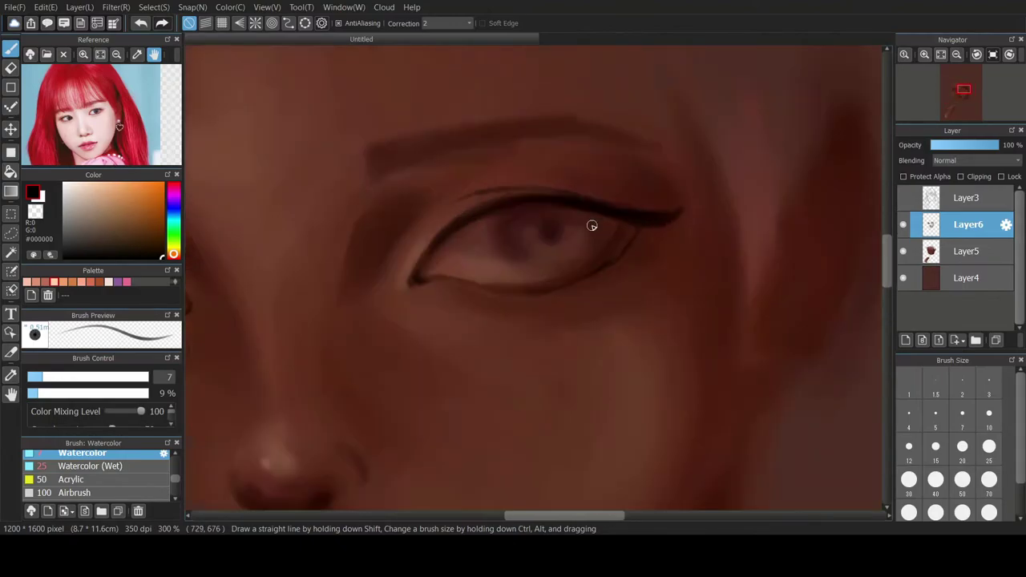
pyautogui.moveTo(603, 269); pyautogui.dragTo(629, 247)
pyautogui.scroll(-3, 696, 207)
pyautogui.scroll(1, 627, 219)
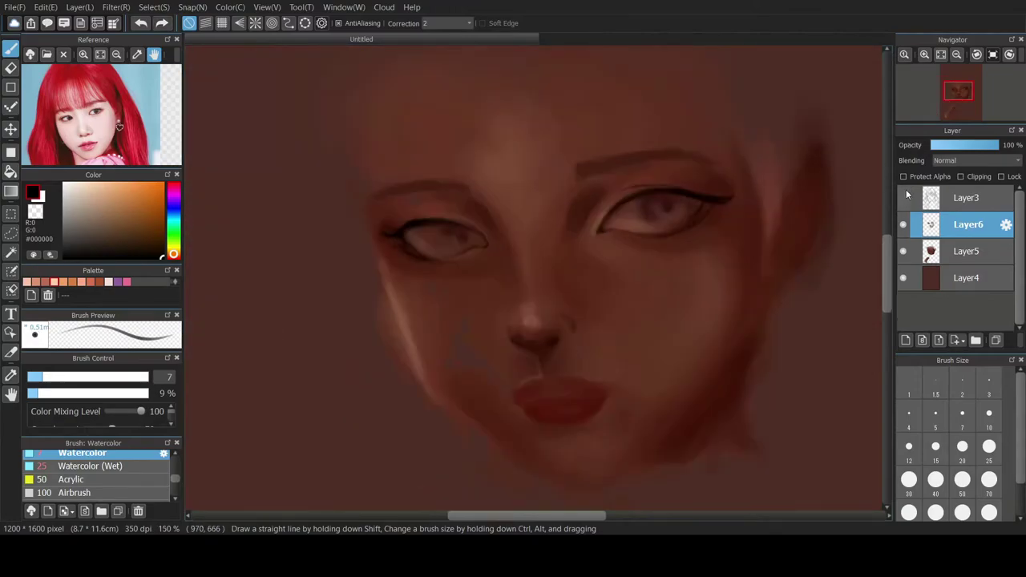
pyautogui.click(903, 198)
pyautogui.click(903, 225)
pyautogui.click(903, 224)
# - Paint the far eye's pupil solid black with Watercolor at size 7
pyautogui.scroll(3, 475, 197)
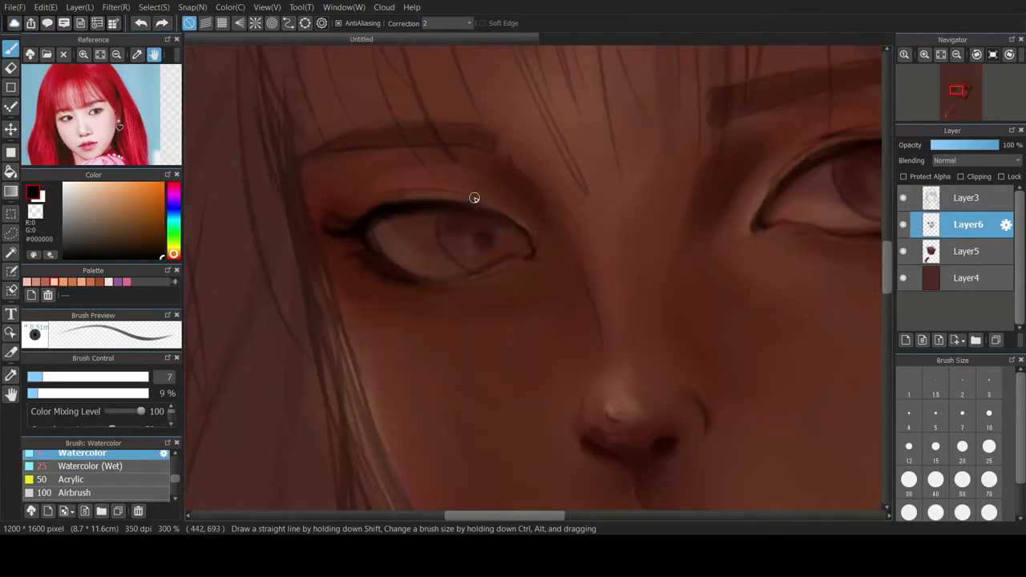
pyautogui.hotkey('ctrl', 'z')
pyautogui.moveTo(484, 236); pyautogui.dragTo(490, 240)
pyautogui.scroll(-3, 794, 200)
pyautogui.scroll(2, 850, 192)
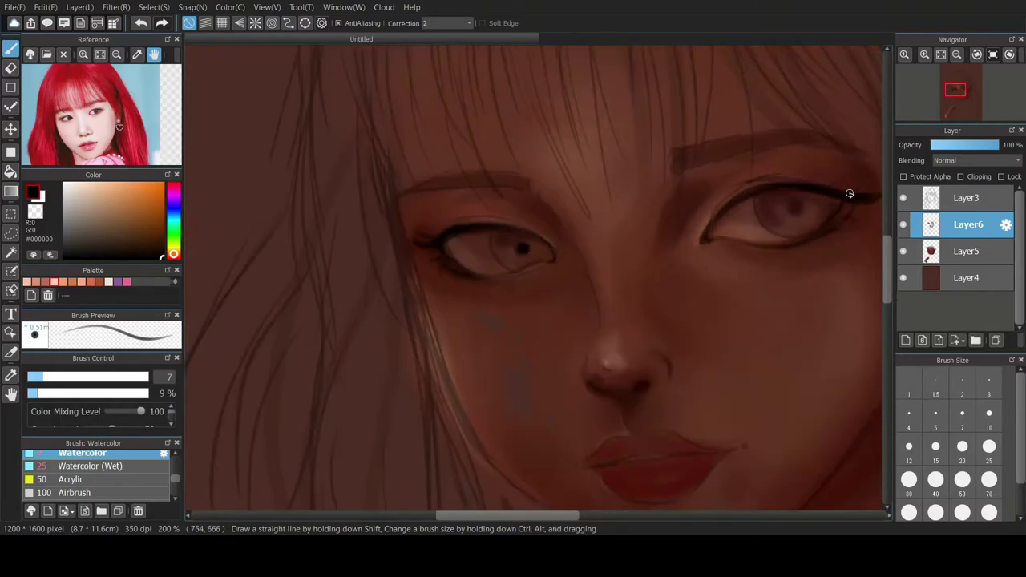
# - Darken both irises around the pupils with dark brown #32170F, using Watercolor (Wet) at size 20
pyautogui.keyDown('alt'); pyautogui.click(679, 167); pyautogui.keyUp('alt')
pyautogui.click(986, 447)
pyautogui.moveTo(498, 238)
pyautogui.mouseDown()
pyautogui.moveTo(576, 220)
pyautogui.moveTo(516, 241)
pyautogui.mouseUp()
pyautogui.hotkey('ctrl', 'z')
pyautogui.hotkey('ctrl', 'z')
pyautogui.click(92, 466)
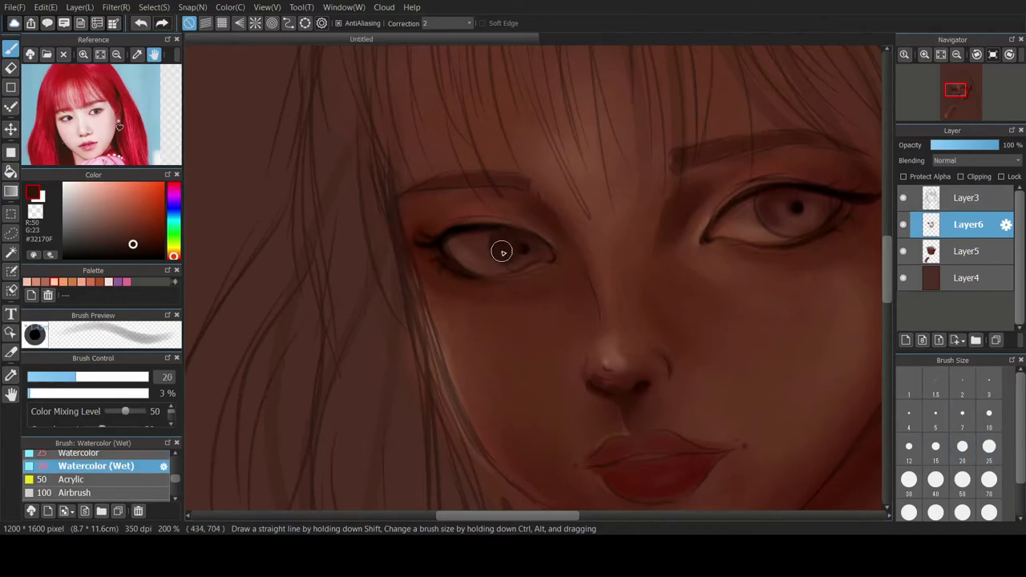
pyautogui.moveTo(813, 201); pyautogui.dragTo(821, 210)
pyautogui.hotkey('ctrl', 'z')
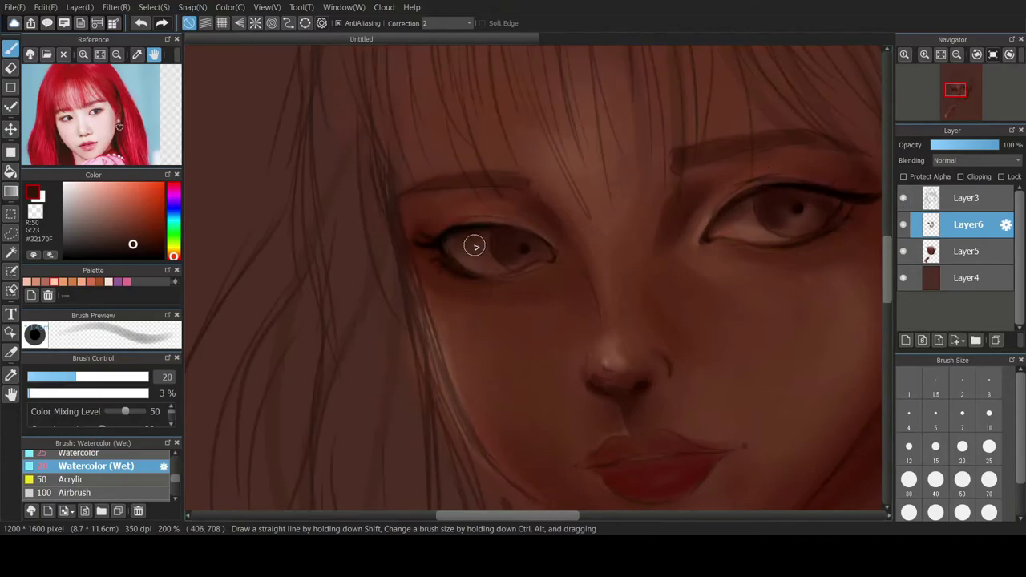
# - Adjust the whites and inner edges of both eyes with peach #FDD1AC and sampled tones, using Watercolor (Wet)
pyautogui.scroll(-3, 515, 199)
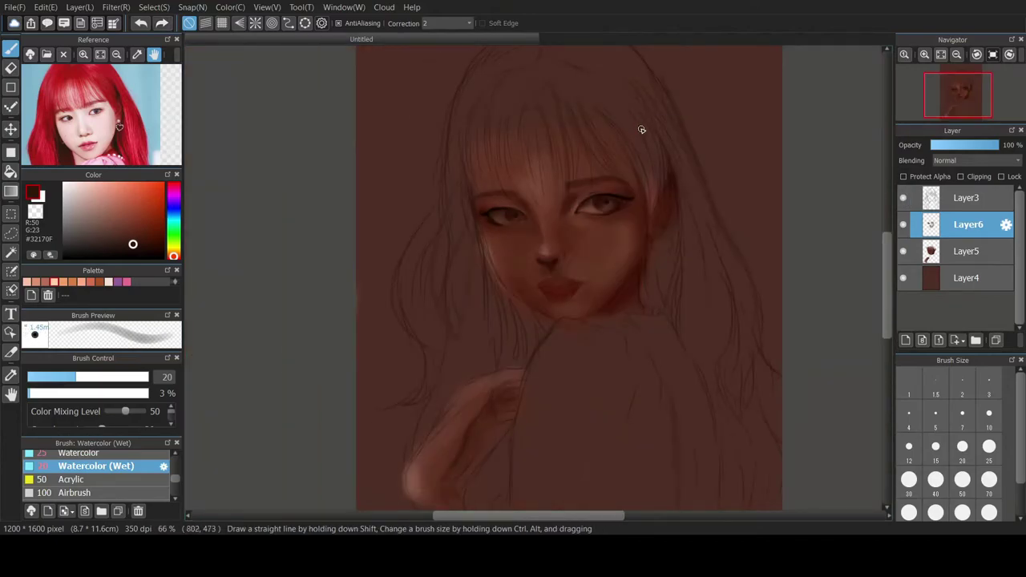
pyautogui.scroll(2, 538, 212)
pyautogui.click(54, 282)
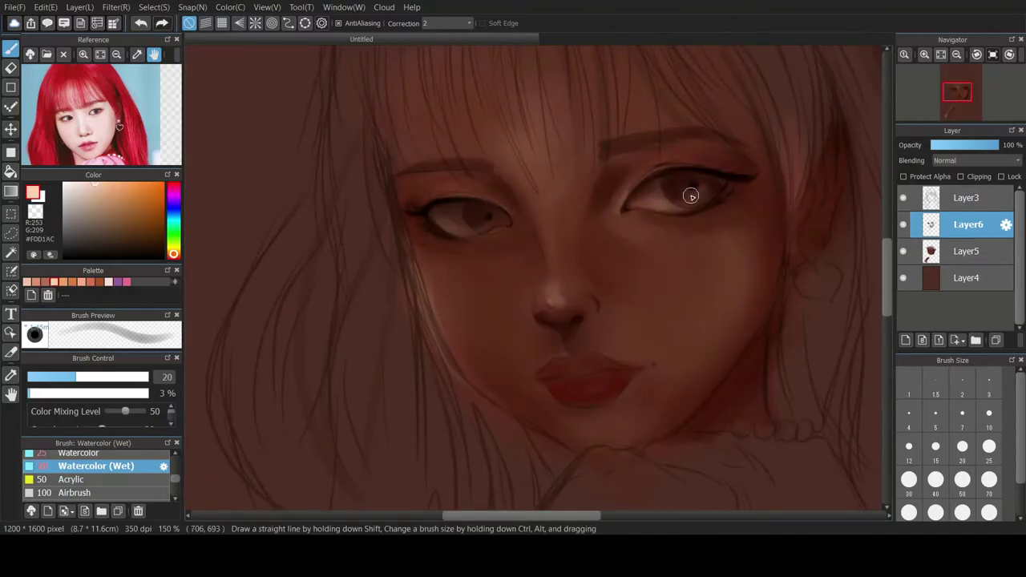
pyautogui.keyDown('alt'); pyautogui.click(436, 234); pyautogui.keyUp('alt')
pyautogui.keyDown('alt'); pyautogui.click(486, 200); pyautogui.keyUp('alt')
pyautogui.click(936, 447)
# - Darken both eyebrows with dark brown #2C0C02 using Watercolor at size 7, adding broader strokes at size 25
pyautogui.click(91, 282)
pyautogui.click(159, 205)
pyautogui.click(932, 414)
pyautogui.moveTo(637, 141); pyautogui.dragTo(638, 144)
pyautogui.click(165, 242)
pyautogui.click(91, 456)
pyautogui.click(961, 414)
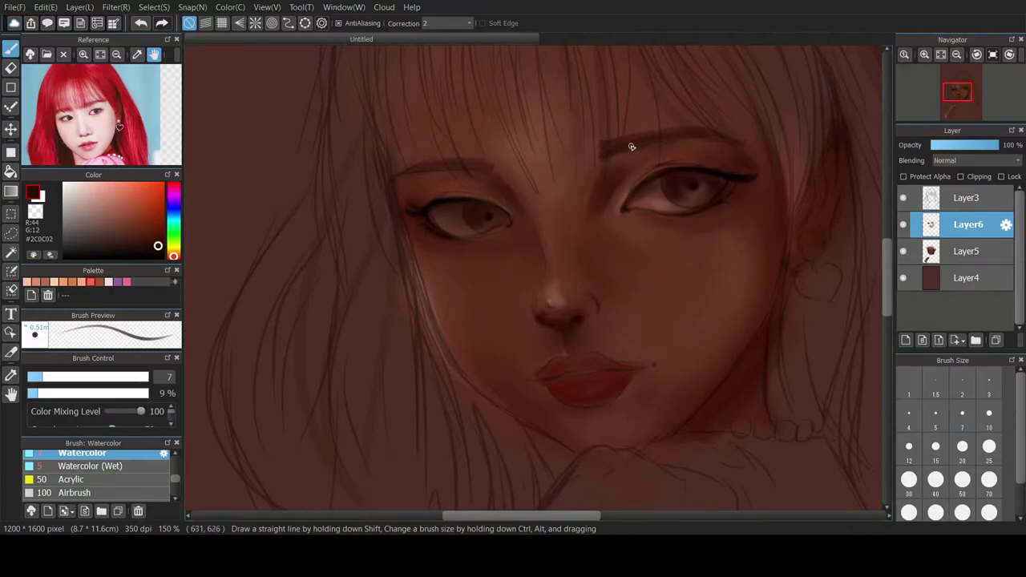
pyautogui.moveTo(530, 140); pyautogui.dragTo(475, 184)
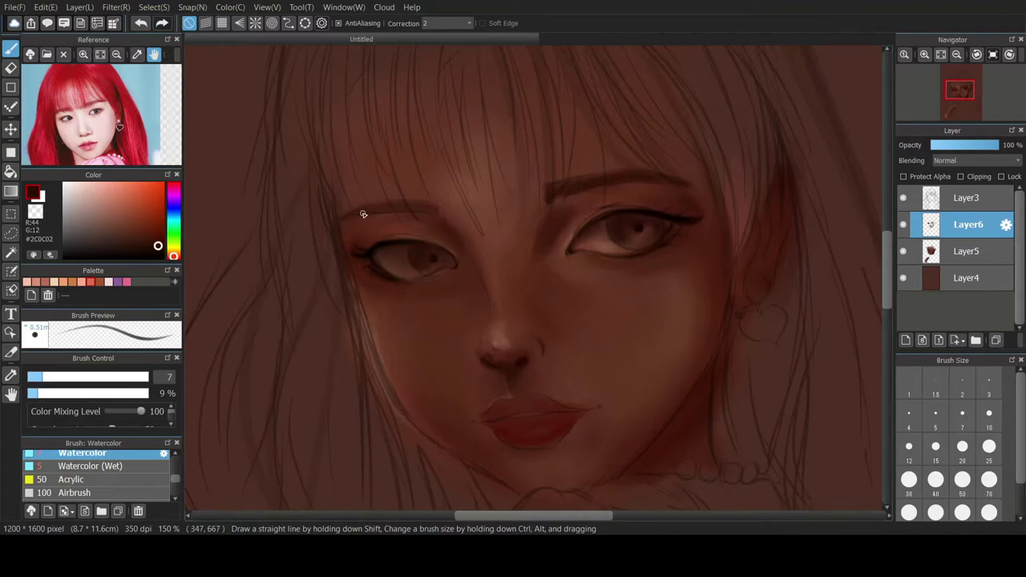
pyautogui.moveTo(353, 216); pyautogui.dragTo(342, 219)
pyautogui.click(988, 449)
pyautogui.moveTo(553, 195); pyautogui.dragTo(658, 183)
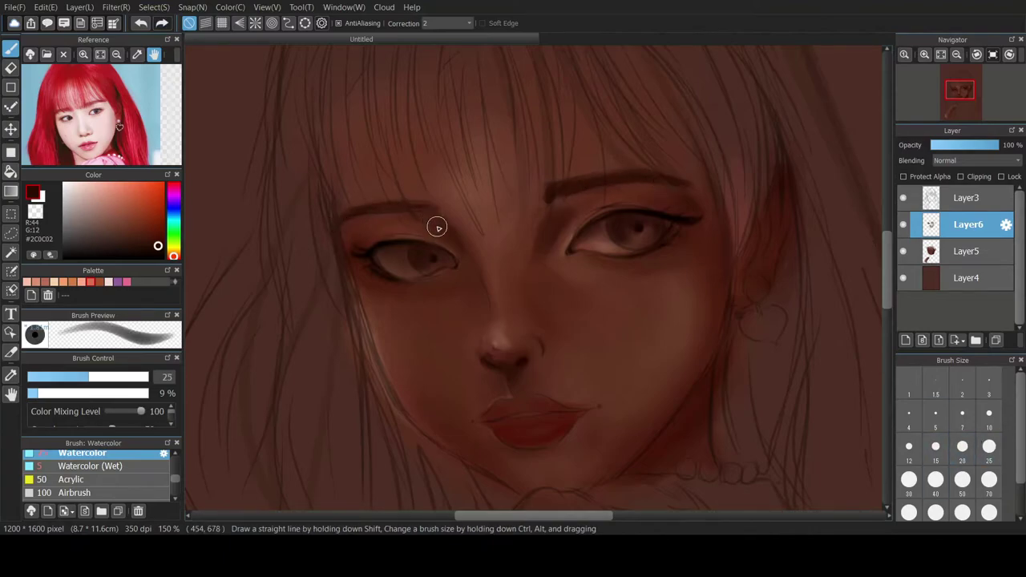
# - Try out red strands in the middle of the bangs and undo them
pyautogui.scroll(-2, 450, 240)
pyautogui.click(906, 341)
pyautogui.click(158, 199)
pyautogui.click(174, 184)
pyautogui.click(140, 209)
pyautogui.click(139, 219)
pyautogui.hotkey('ctrl', 'z')
pyautogui.hotkey('ctrl', 'z')
pyautogui.click(159, 233)
pyautogui.moveTo(478, 148); pyautogui.dragTo(492, 224)
pyautogui.hotkey('ctrl', 'z')
pyautogui.hotkey('ctrl', 'z')
# - Block in the bangs with dark red #470A0C strands following the sketch, using Watercolor at size 40
pyautogui.click(149, 238)
pyautogui.click(936, 480)
pyautogui.moveTo(468, 121)
pyautogui.mouseDown()
pyautogui.moveTo(499, 168)
pyautogui.moveTo(511, 225)
pyautogui.mouseUp()
pyautogui.moveTo(481, 128)
pyautogui.mouseDown()
pyautogui.moveTo(515, 225)
pyautogui.moveTo(490, 230)
pyautogui.mouseUp()
pyautogui.hotkey('ctrl', 'z')
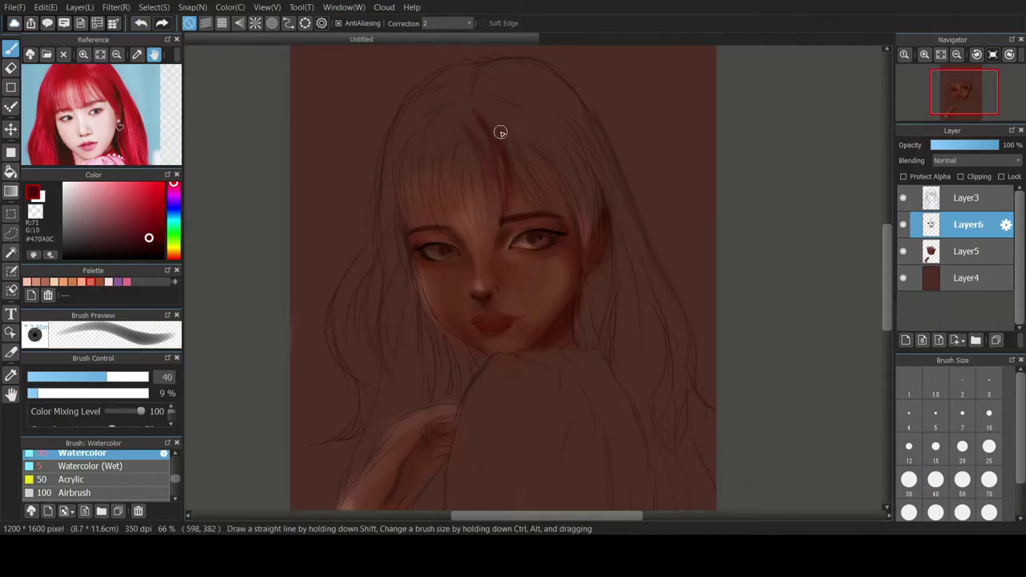
pyautogui.hotkey('ctrl', 'z')
pyautogui.hotkey('ctrl', 'z')
pyautogui.hotkey('ctrl', 'z')
pyautogui.hotkey('ctrl', 'z')
pyautogui.moveTo(474, 119)
pyautogui.mouseDown()
pyautogui.moveTo(492, 242)
pyautogui.moveTo(487, 227)
pyautogui.mouseUp()
pyautogui.moveTo(502, 102); pyautogui.dragTo(560, 197)
pyautogui.moveTo(560, 135); pyautogui.dragTo(573, 260)
pyautogui.moveTo(584, 153); pyautogui.dragTo(594, 234)
pyautogui.moveTo(455, 132)
pyautogui.mouseDown()
pyautogui.moveTo(489, 224)
pyautogui.moveTo(474, 224)
pyautogui.mouseUp()
pyautogui.hotkey('ctrl', 'z')
pyautogui.hotkey('ctrl', 'z')
pyautogui.moveTo(473, 113); pyautogui.dragTo(483, 216)
pyautogui.moveTo(442, 147); pyautogui.dragTo(449, 247)
pyautogui.moveTo(416, 155); pyautogui.dragTo(413, 224)
# - Paint dark red #470A0C side locks along both sides of the face at size 40
pyautogui.moveTo(397, 175); pyautogui.dragTo(409, 312)
pyautogui.moveTo(393, 216); pyautogui.dragTo(402, 343)
pyautogui.moveTo(607, 199); pyautogui.dragTo(624, 283)
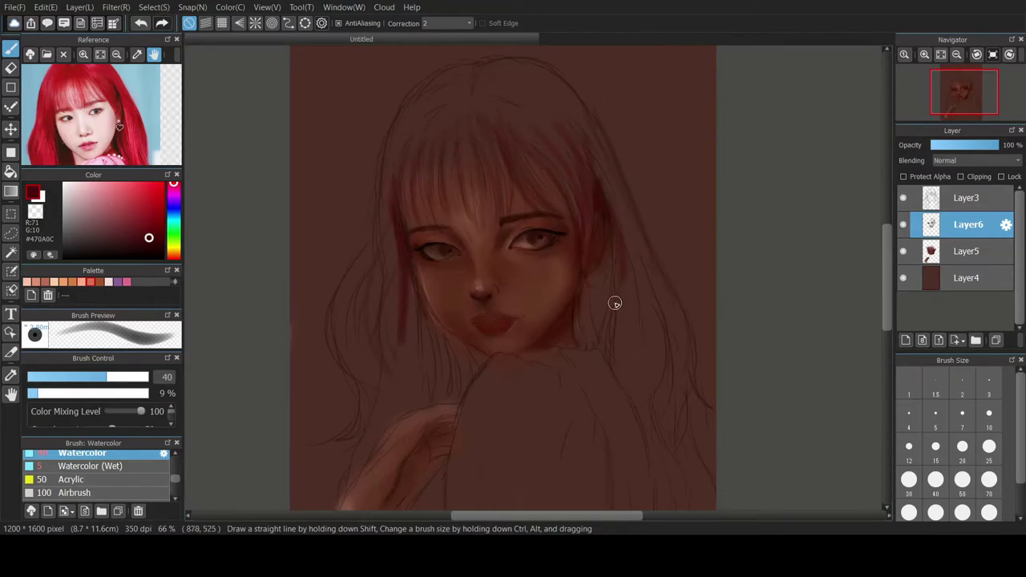
pyautogui.moveTo(614, 222)
pyautogui.mouseDown()
pyautogui.moveTo(582, 296)
pyautogui.moveTo(591, 341)
pyautogui.moveTo(617, 364)
pyautogui.mouseUp()
# - Paint near-black #220203 hair shadows along the far cheek and under the jaw at size 40
pyautogui.click(156, 249)
pyautogui.moveTo(410, 235); pyautogui.dragTo(422, 305)
pyautogui.moveTo(415, 281)
pyautogui.mouseDown()
pyautogui.moveTo(447, 342)
pyautogui.moveTo(479, 361)
pyautogui.mouseUp()
pyautogui.moveTo(405, 265)
pyautogui.mouseDown()
pyautogui.moveTo(413, 343)
pyautogui.moveTo(452, 389)
pyautogui.moveTo(463, 350)
pyautogui.mouseUp()
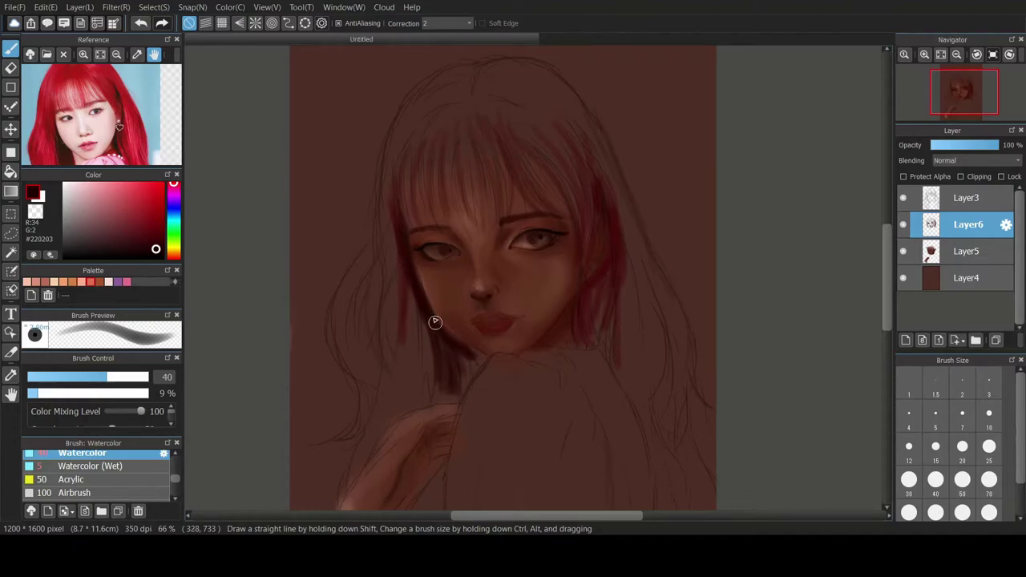
# - Refine the dark hair edge along the far cheek and jawline with #220203 at size 20
pyautogui.scroll(2, 431, 327)
pyautogui.click(963, 448)
pyautogui.moveTo(382, 171)
pyautogui.mouseDown()
pyautogui.moveTo(405, 264)
pyautogui.moveTo(475, 349)
pyautogui.moveTo(545, 398)
pyautogui.mouseUp()
pyautogui.moveTo(407, 247); pyautogui.dragTo(429, 291)
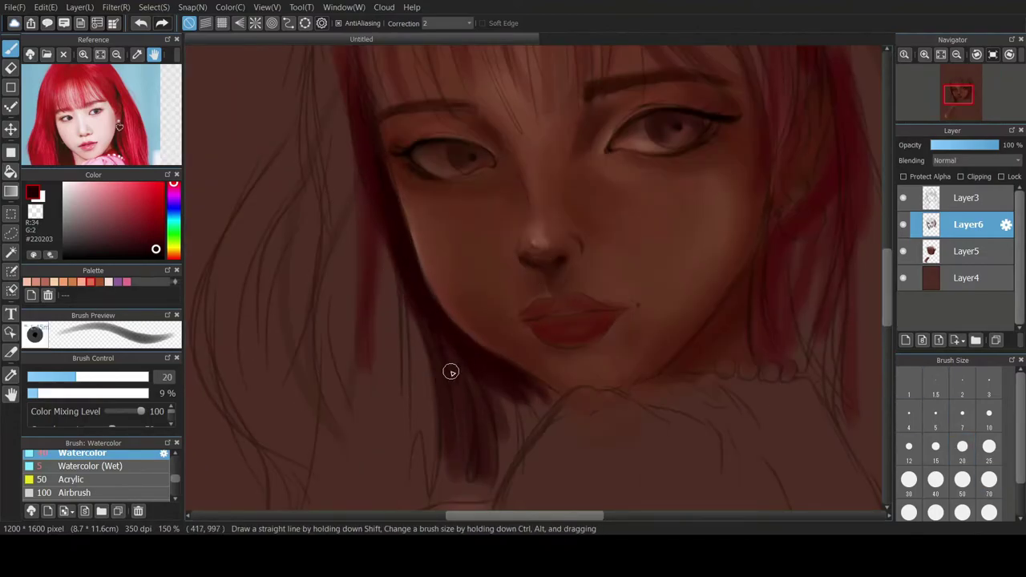
# - Undo all the dark red and near-black hair strokes painted on the face layer
pyautogui.moveTo(471, 381); pyautogui.dragTo(482, 440)
pyautogui.moveTo(519, 396); pyautogui.dragTo(505, 441)
pyautogui.hotkey('ctrl', 'z')
pyautogui.hotkey('ctrl', 'z')
pyautogui.hotkey('ctrl', 'z')
pyautogui.hotkey('ctrl', 'z')
pyautogui.hotkey('ctrl', 'z')
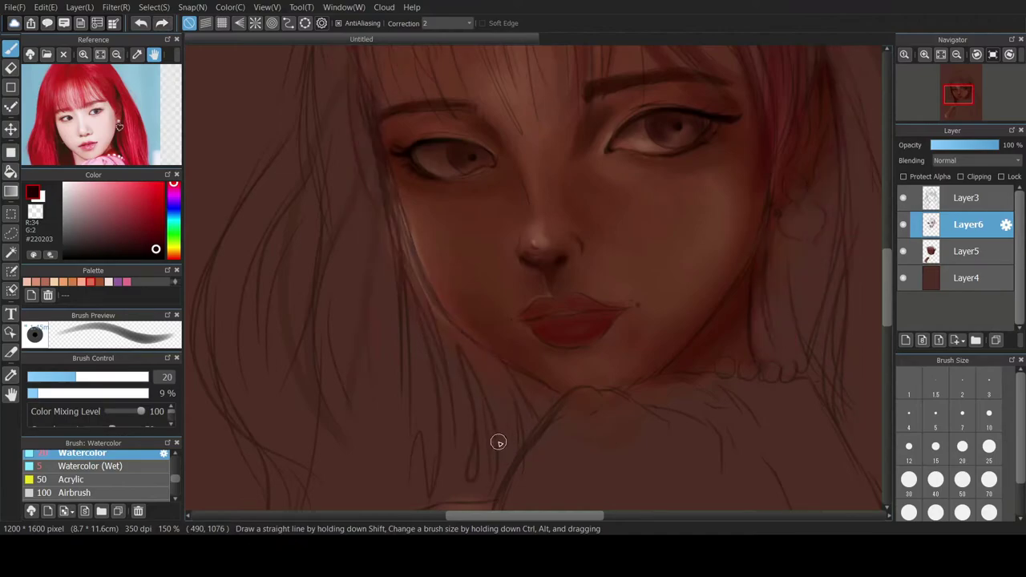
pyautogui.scroll(-1, 497, 442)
pyautogui.moveTo(688, 300); pyautogui.dragTo(642, 316)
pyautogui.hotkey('ctrl', 'z')
pyautogui.hotkey('ctrl', 'z')
pyautogui.hotkey('ctrl', 'z')
pyautogui.hotkey('ctrl', 'z')
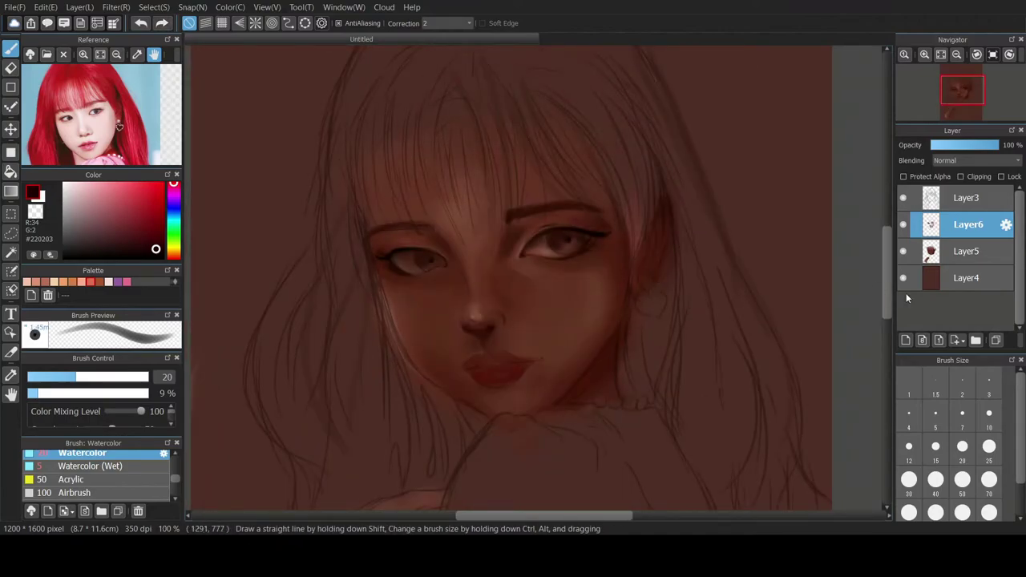
# - Add a new layer above the face layer and paint bangs strands across the forehead in dark red #500407 at size 20
pyautogui.click(906, 341)
pyautogui.keyDown('alt'); pyautogui.click(477, 148); pyautogui.keyUp('alt')
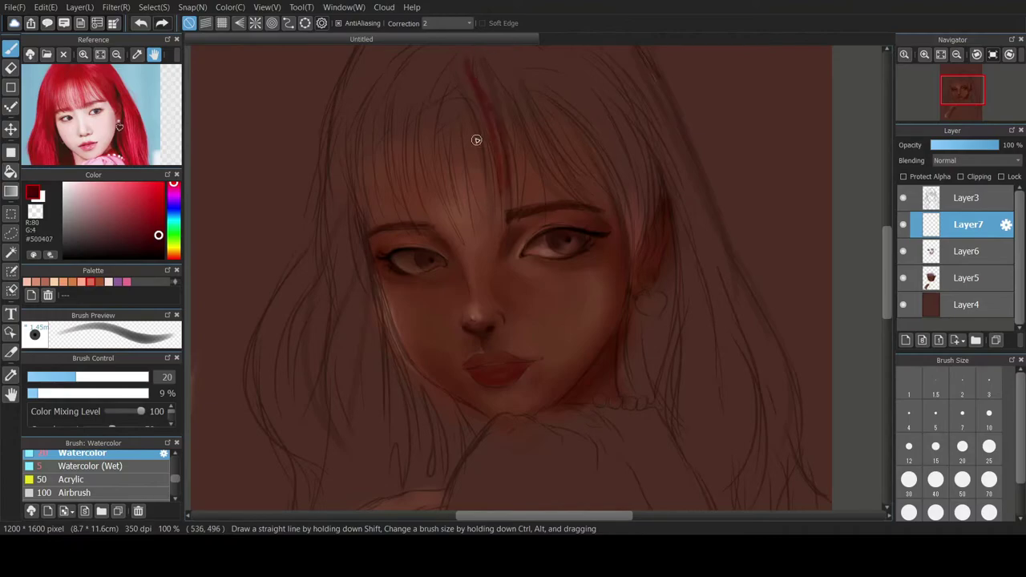
pyautogui.moveTo(487, 203)
pyautogui.mouseDown()
pyautogui.moveTo(492, 74)
pyautogui.moveTo(506, 71)
pyautogui.moveTo(582, 192)
pyautogui.moveTo(539, 81)
pyautogui.moveTo(614, 202)
pyautogui.mouseUp()
pyautogui.moveTo(607, 117); pyautogui.dragTo(628, 252)
pyautogui.moveTo(632, 135); pyautogui.dragTo(629, 268)
pyautogui.moveTo(600, 79)
pyautogui.mouseDown()
pyautogui.moveTo(631, 258)
pyautogui.moveTo(651, 112)
pyautogui.mouseUp()
pyautogui.moveTo(350, 245); pyautogui.dragTo(367, 109)
pyautogui.moveTo(361, 268); pyautogui.dragTo(381, 88)
pyautogui.moveTo(376, 125); pyautogui.dragTo(371, 213)
pyautogui.moveTo(413, 90); pyautogui.dragTo(450, 224)
pyautogui.moveTo(451, 224)
pyautogui.mouseDown()
pyautogui.moveTo(456, 77)
pyautogui.moveTo(474, 213)
pyautogui.mouseUp()
pyautogui.moveTo(486, 144); pyautogui.dragTo(458, 230)
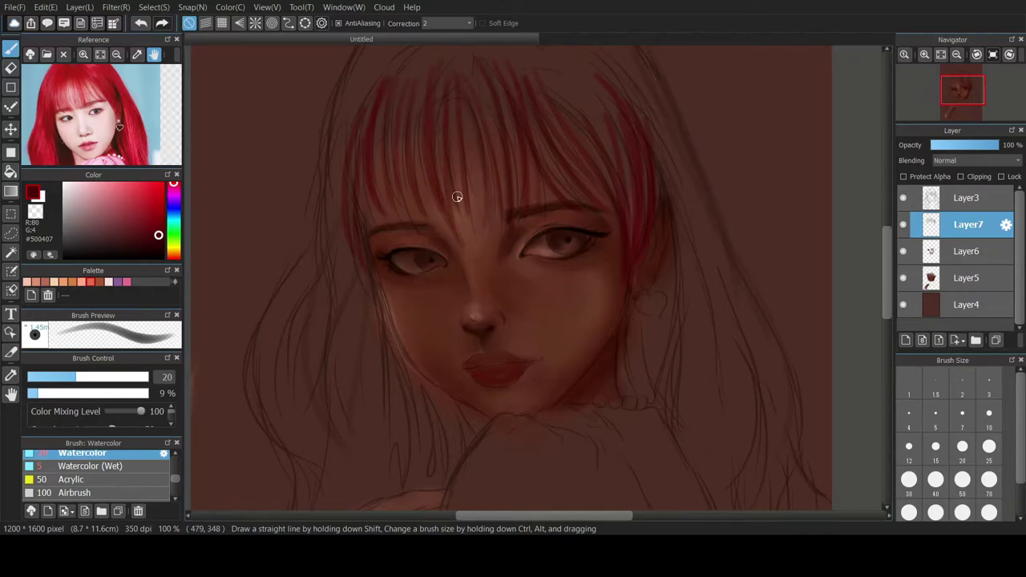
# - Try a few more dark red strands down the middle of the bangs
pyautogui.moveTo(464, 101); pyautogui.dragTo(479, 229)
pyautogui.moveTo(471, 74); pyautogui.dragTo(486, 215)
pyautogui.moveTo(482, 55); pyautogui.dragTo(514, 181)
pyautogui.hotkey('ctrl', 'z')
pyautogui.hotkey('ctrl', 'z')
pyautogui.hotkey('ctrl', 'z')
pyautogui.hotkey('ctrl', 'z')
pyautogui.hotkey('ctrl', 'z')
pyautogui.hotkey('ctrl', 'z')
pyautogui.hotkey('ctrl', 'z')
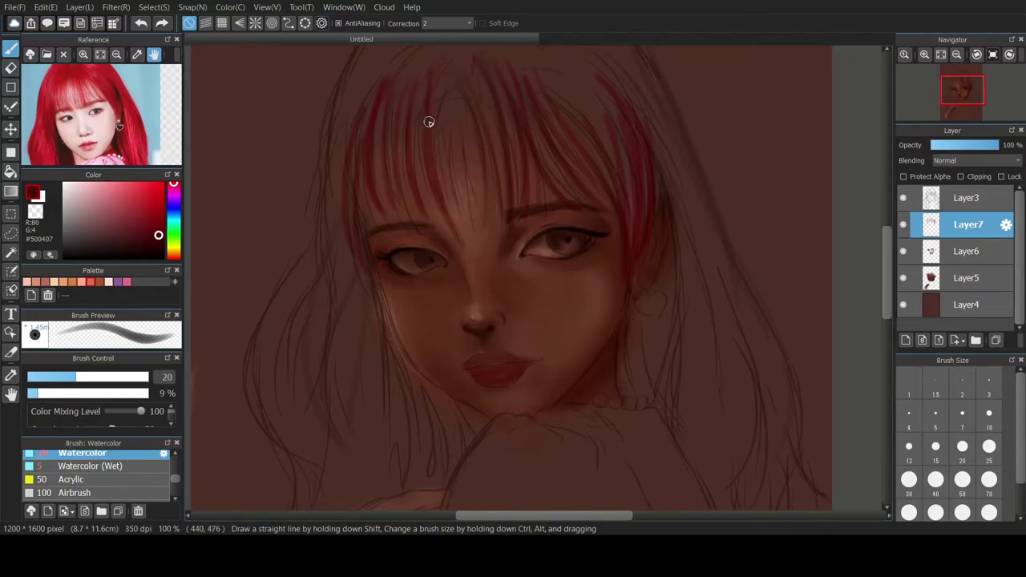
# - Fill out the bangs with further #500407 strands in the middle and toward both temples
pyautogui.moveTo(393, 120); pyautogui.dragTo(374, 208)
pyautogui.moveTo(447, 120); pyautogui.dragTo(481, 208)
pyautogui.moveTo(486, 104); pyautogui.dragTo(482, 207)
pyautogui.moveTo(530, 109); pyautogui.dragTo(589, 199)
pyautogui.moveTo(557, 79); pyautogui.dragTo(629, 239)
pyautogui.moveTo(592, 73)
pyautogui.mouseDown()
pyautogui.moveTo(623, 99)
pyautogui.moveTo(678, 219)
pyautogui.mouseUp()
# - Block in the crown and the outer side sections of the hair with #500407 at size 40
pyautogui.scroll(-1, 413, 325)
pyautogui.click(962, 481)
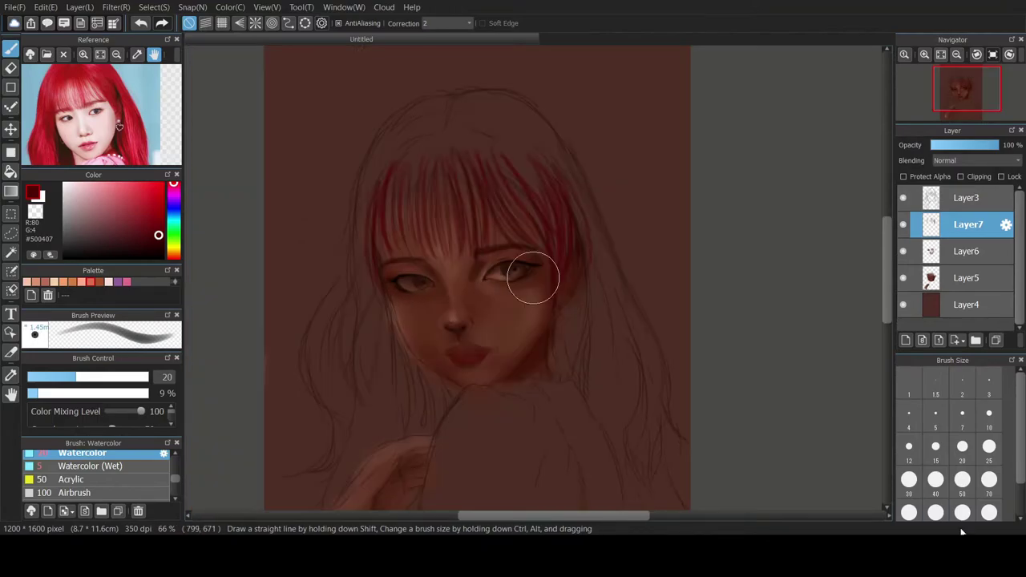
pyautogui.moveTo(489, 128)
pyautogui.mouseDown()
pyautogui.moveTo(582, 227)
pyautogui.moveTo(509, 179)
pyautogui.moveTo(500, 138)
pyautogui.moveTo(552, 230)
pyautogui.moveTo(502, 139)
pyautogui.moveTo(558, 222)
pyautogui.moveTo(481, 117)
pyautogui.moveTo(586, 279)
pyautogui.moveTo(625, 425)
pyautogui.mouseUp()
pyautogui.moveTo(579, 203); pyautogui.dragTo(633, 423)
pyautogui.moveTo(345, 269)
pyautogui.mouseDown()
pyautogui.moveTo(339, 372)
pyautogui.moveTo(315, 356)
pyautogui.moveTo(330, 463)
pyautogui.mouseUp()
pyautogui.moveTo(345, 297); pyautogui.dragTo(351, 433)
pyautogui.click(935, 481)
pyautogui.moveTo(354, 370)
pyautogui.mouseDown()
pyautogui.moveTo(350, 316)
pyautogui.moveTo(385, 150)
pyautogui.moveTo(423, 137)
pyautogui.moveTo(403, 131)
pyautogui.moveTo(441, 153)
pyautogui.moveTo(426, 101)
pyautogui.moveTo(480, 128)
pyautogui.moveTo(474, 177)
pyautogui.moveTo(437, 163)
pyautogui.moveTo(447, 195)
pyautogui.mouseUp()
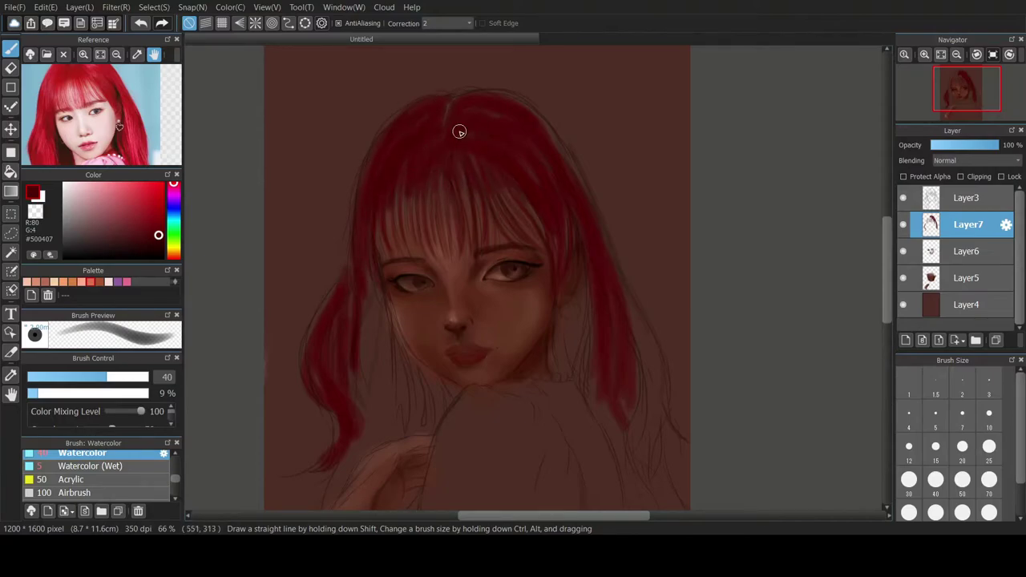
# - Fill the long hair on the near side with #500407 from the crown down to the canvas bottom
pyautogui.moveTo(488, 99)
pyautogui.mouseDown()
pyautogui.moveTo(604, 259)
pyautogui.moveTo(650, 353)
pyautogui.moveTo(654, 456)
pyautogui.mouseUp()
pyautogui.moveTo(597, 363); pyautogui.dragTo(643, 505)
pyautogui.click(962, 512)
pyautogui.click(936, 511)
pyautogui.moveTo(670, 457)
pyautogui.mouseDown()
pyautogui.moveTo(682, 525)
pyautogui.moveTo(645, 434)
pyautogui.mouseUp()
pyautogui.moveTo(613, 362); pyautogui.dragTo(582, 323)
pyautogui.hotkey('ctrl', 'z')
pyautogui.moveTo(575, 175)
pyautogui.mouseDown()
pyautogui.moveTo(568, 137)
pyautogui.moveTo(534, 178)
pyautogui.mouseUp()
# - Even out the crown's outline with #500407 at size 30
pyautogui.click(990, 447)
pyautogui.click(909, 480)
pyautogui.moveTo(399, 190); pyautogui.dragTo(504, 102)
# - Fill the far-side hair with #500407 at size 70, from the temple down to the jaw and hand
pyautogui.click(962, 511)
pyautogui.click(990, 481)
pyautogui.moveTo(368, 293)
pyautogui.mouseDown()
pyautogui.moveTo(358, 257)
pyautogui.moveTo(332, 490)
pyautogui.mouseUp()
pyautogui.moveTo(369, 320); pyautogui.dragTo(325, 506)
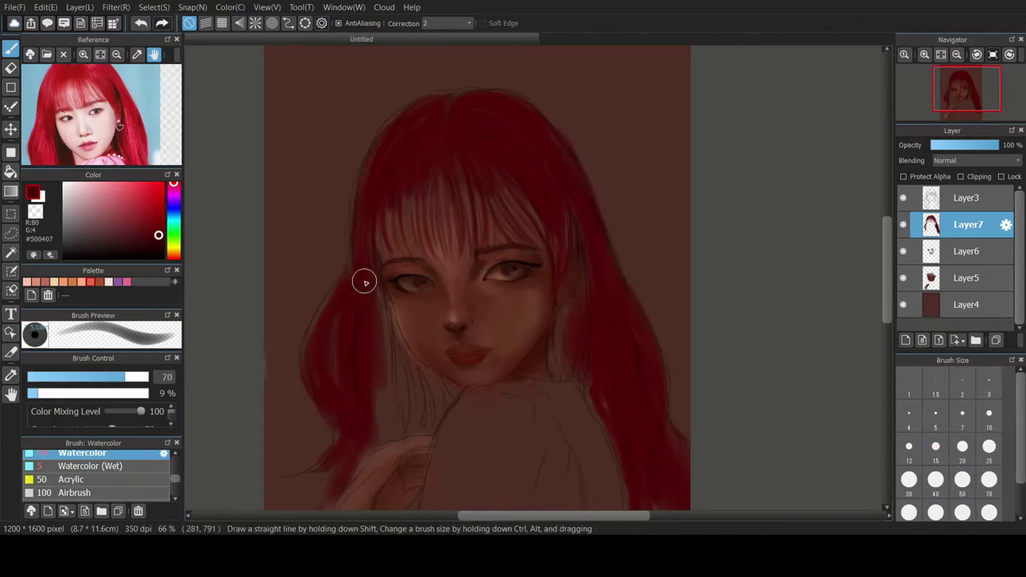
pyautogui.moveTo(362, 280); pyautogui.dragTo(388, 343)
pyautogui.moveTo(437, 375); pyautogui.dragTo(418, 429)
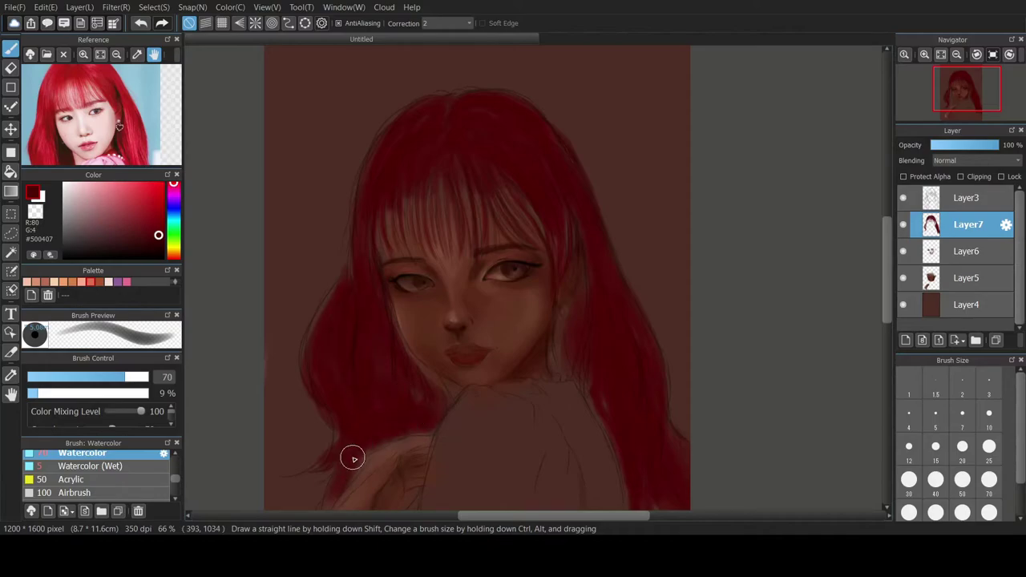
# - Paint near-black #1E0001 hair shadows below the ear, along the far cheek and in the far-side locks at size 70
pyautogui.click(162, 250)
pyautogui.moveTo(573, 326); pyautogui.dragTo(576, 357)
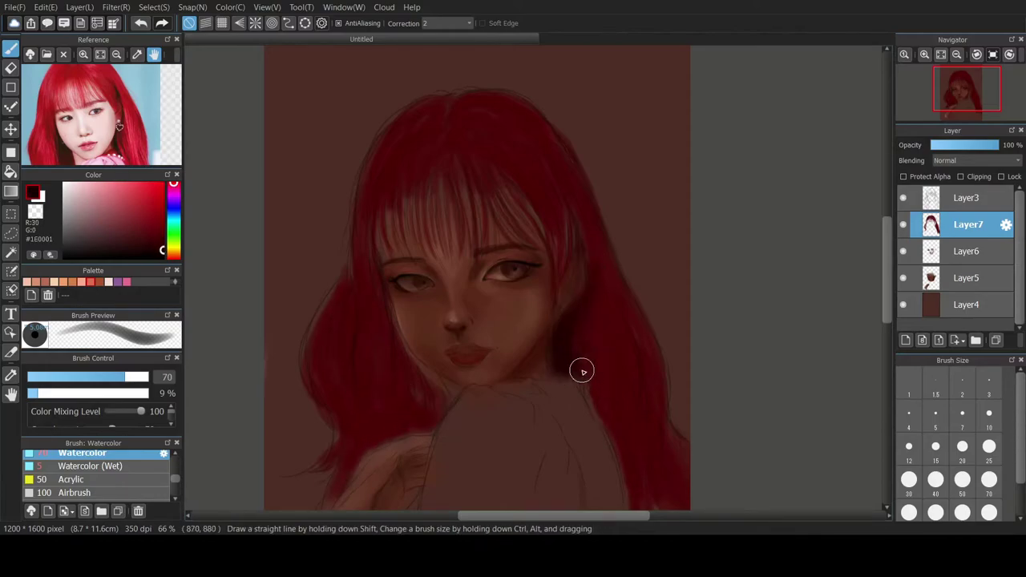
pyautogui.moveTo(393, 334)
pyautogui.mouseDown()
pyautogui.moveTo(434, 382)
pyautogui.moveTo(428, 423)
pyautogui.mouseUp()
pyautogui.moveTo(373, 217)
pyautogui.mouseDown()
pyautogui.moveTo(374, 281)
pyautogui.moveTo(415, 163)
pyautogui.mouseUp()
pyautogui.scroll(-1, 389, 430)
pyautogui.moveTo(405, 370); pyautogui.dragTo(367, 415)
pyautogui.moveTo(351, 368); pyautogui.dragTo(335, 389)
# - Strengthen the lower near-side hair with dark red #500608 strokes at size 70
pyautogui.click(157, 235)
pyautogui.moveTo(572, 387); pyautogui.dragTo(573, 441)
pyautogui.moveTo(589, 249); pyautogui.dragTo(595, 441)
pyautogui.moveTo(592, 361); pyautogui.dragTo(605, 441)
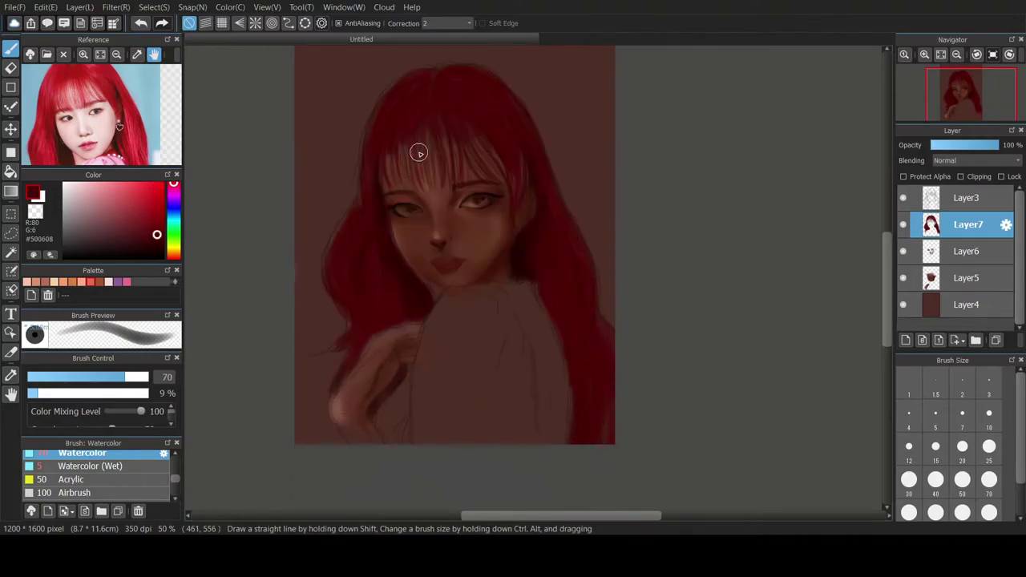
# - Add finer #500608 strands to the bangs at size 15
pyautogui.scroll(2, 428, 164)
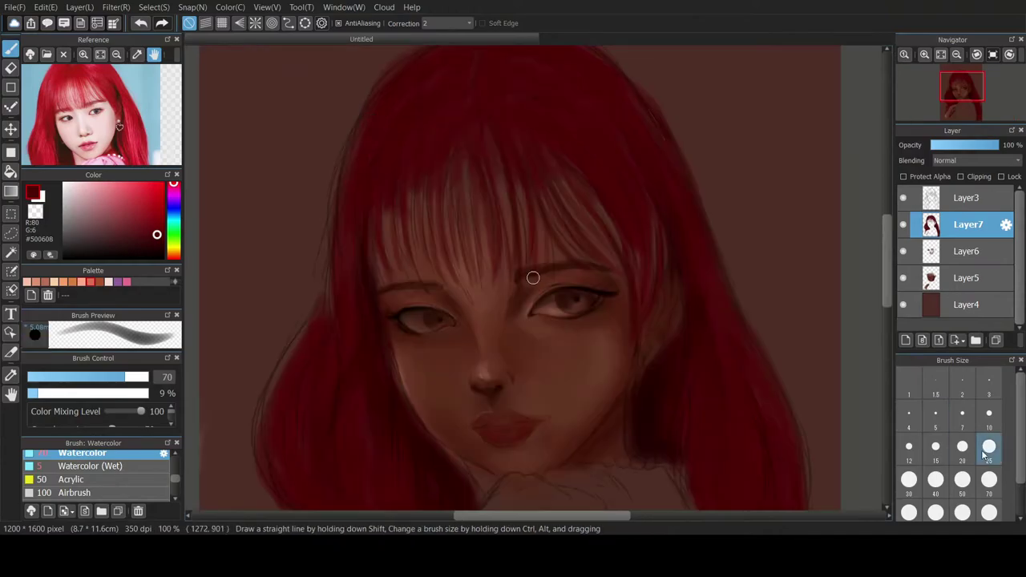
pyautogui.moveTo(387, 216); pyautogui.dragTo(395, 270)
pyautogui.moveTo(415, 195); pyautogui.dragTo(425, 274)
pyautogui.moveTo(568, 191); pyautogui.dragTo(612, 263)
pyautogui.scroll(-2, 474, 232)
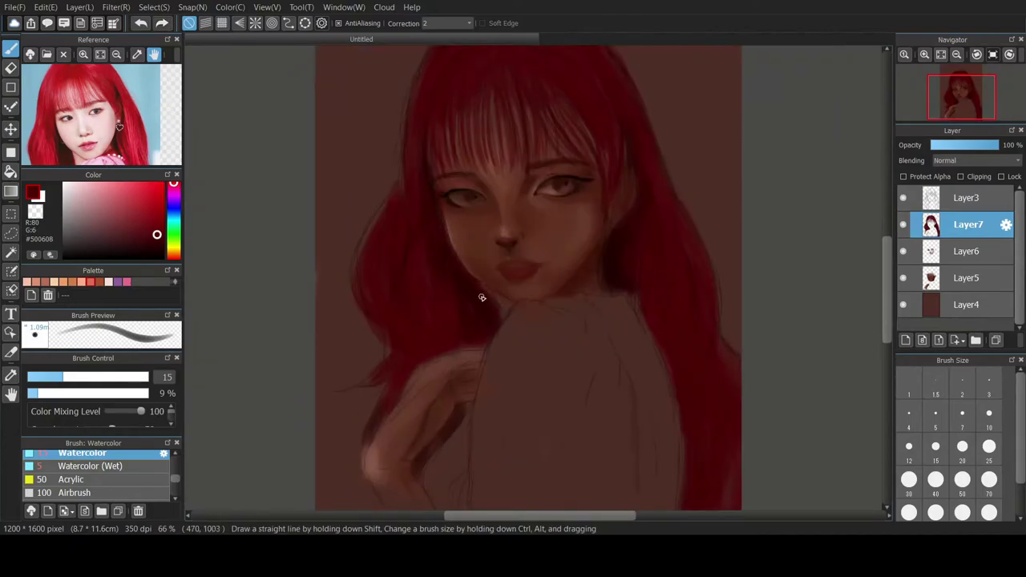
# - Hide the hair layer and prepare to paint the lashes on the face layer with black #000000 at size 7
pyautogui.scroll(-2, 448, 279)
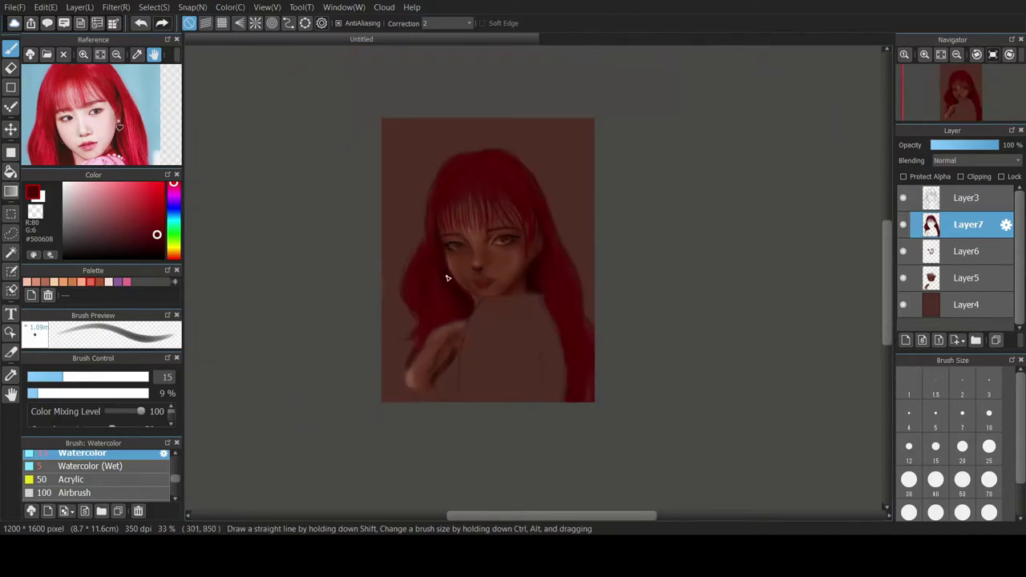
pyautogui.click(903, 225)
pyautogui.scroll(1, 475, 225)
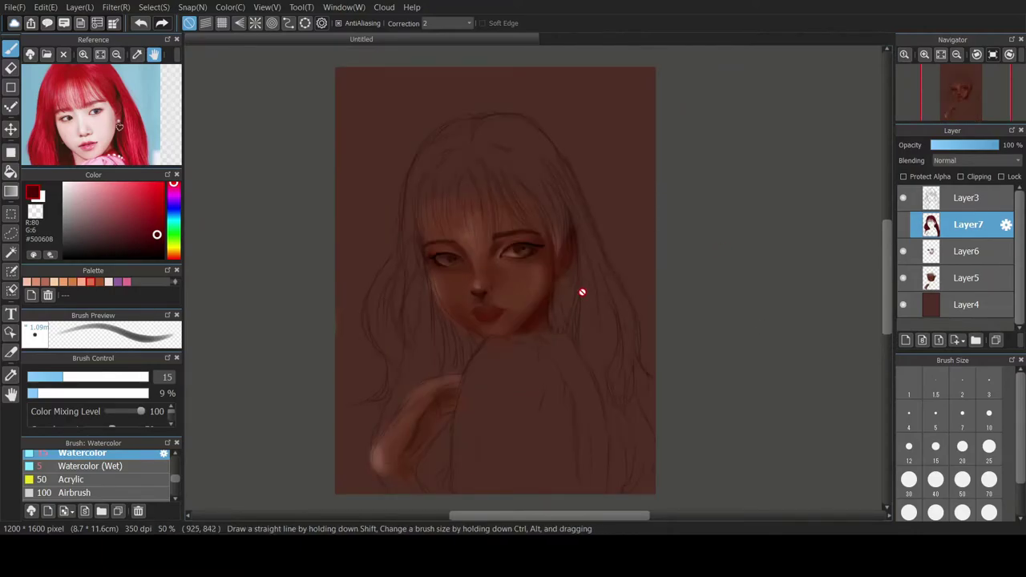
pyautogui.click(954, 251)
pyautogui.scroll(5, 426, 252)
pyautogui.click(159, 258)
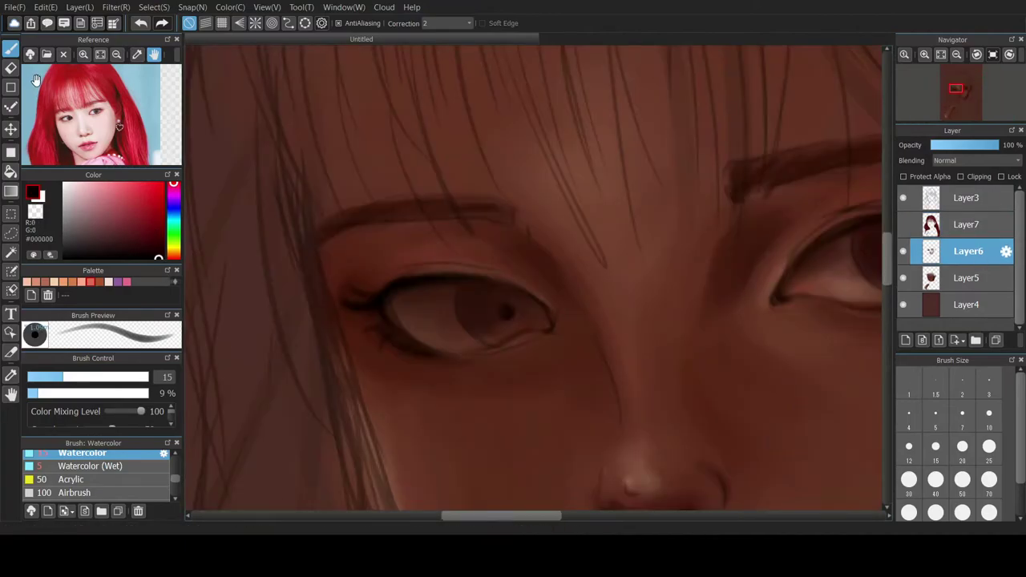
pyautogui.click(961, 415)
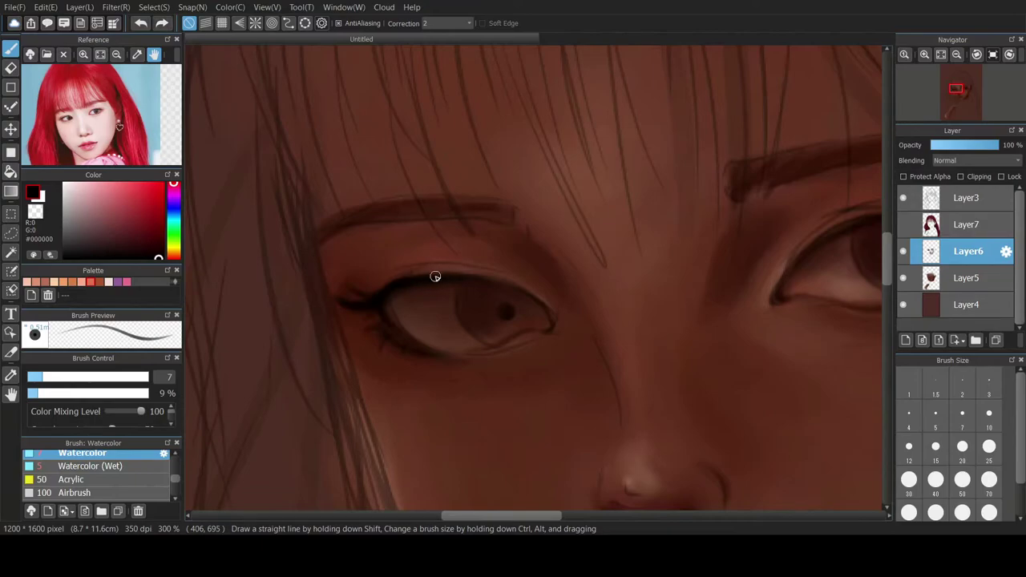
# - Hide the sketch layer and paint black lashes at the near eye's outer upper and lower lids at size 7
pyautogui.click(903, 197)
pyautogui.moveTo(860, 199); pyautogui.dragTo(549, 232)
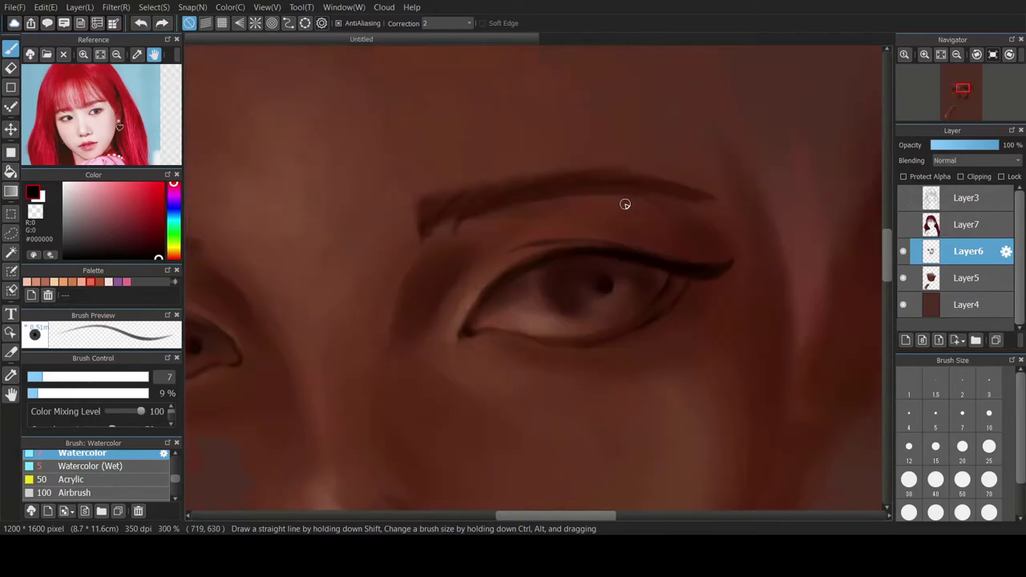
pyautogui.hotkey('ctrl', 'z')
pyautogui.moveTo(659, 258)
pyautogui.mouseDown()
pyautogui.moveTo(602, 244)
pyautogui.moveTo(585, 252)
pyautogui.moveTo(657, 254)
pyautogui.moveTo(711, 243)
pyautogui.mouseUp()
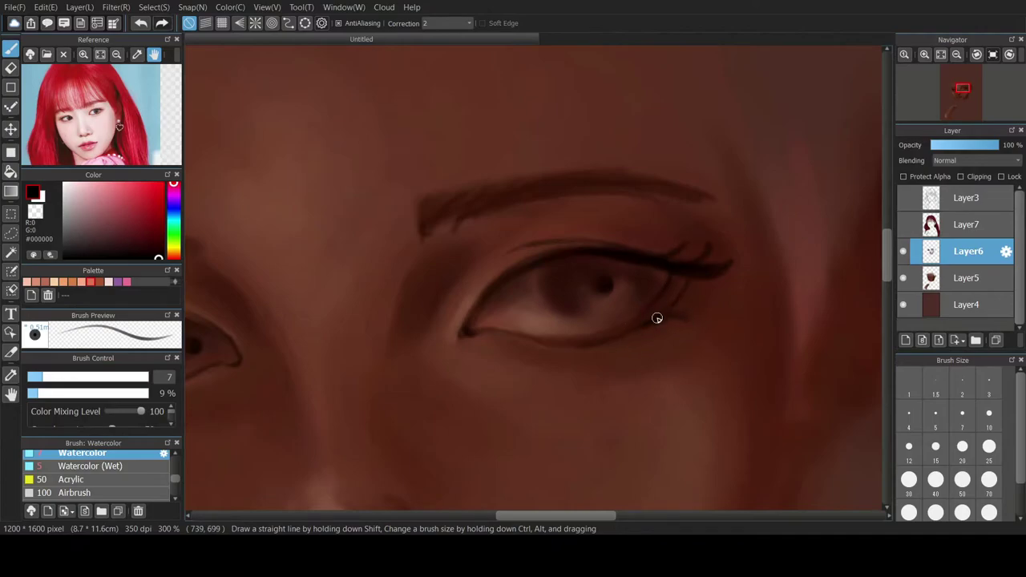
pyautogui.moveTo(648, 323); pyautogui.dragTo(655, 341)
pyautogui.moveTo(681, 300); pyautogui.dragTo(725, 271)
pyautogui.hotkey('ctrl', 'z')
pyautogui.hotkey('ctrl', 'z')
pyautogui.hotkey('ctrl', 'z')
# - Try extra lashes along the near eye's upper lid
pyautogui.moveTo(660, 253)
pyautogui.mouseDown()
pyautogui.moveTo(620, 220)
pyautogui.moveTo(614, 231)
pyautogui.mouseUp()
pyautogui.hotkey('ctrl', 'z')
pyautogui.hotkey('ctrl', 'z')
pyautogui.moveTo(654, 250)
pyautogui.mouseDown()
pyautogui.moveTo(602, 227)
pyautogui.moveTo(646, 209)
pyautogui.moveTo(632, 246)
pyautogui.moveTo(667, 264)
pyautogui.moveTo(585, 246)
pyautogui.mouseUp()
pyautogui.hotkey('ctrl', 'z')
pyautogui.hotkey('ctrl', 'z')
pyautogui.hotkey('ctrl', 'z')
pyautogui.hotkey('ctrl', 'z')
pyautogui.hotkey('ctrl', 'z')
pyautogui.hotkey('ctrl', 'z')
pyautogui.hotkey('ctrl', 'z')
# - Paint fine black lashes at the outer corner of the far eye
pyautogui.moveTo(457, 313); pyautogui.dragTo(701, 268)
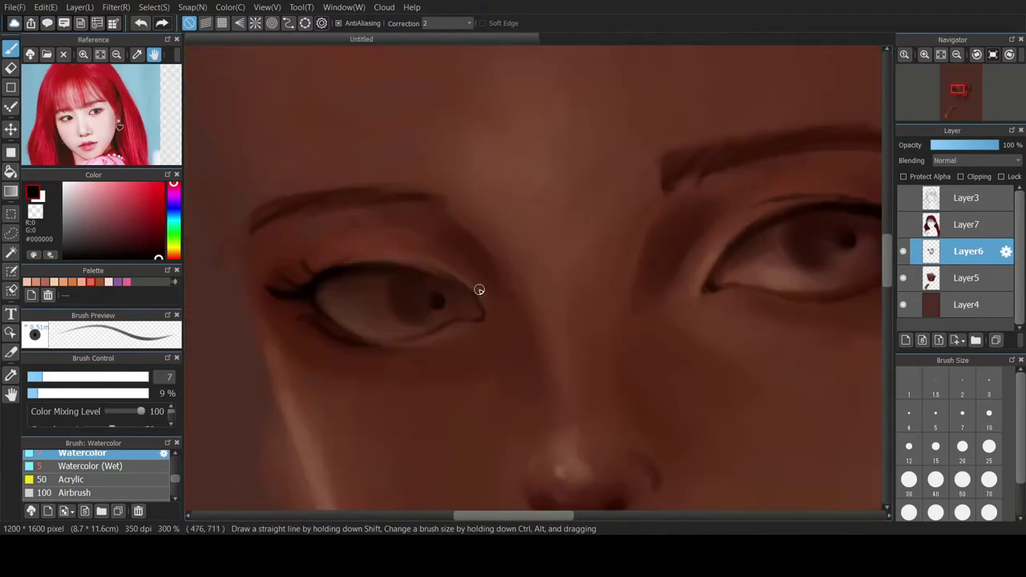
pyautogui.hotkey('ctrl', 'z')
pyautogui.moveTo(313, 332)
pyautogui.mouseDown()
pyautogui.moveTo(290, 339)
pyautogui.moveTo(295, 323)
pyautogui.mouseUp()
pyautogui.hotkey('ctrl', 'z')
pyautogui.moveTo(313, 284)
pyautogui.mouseDown()
pyautogui.moveTo(359, 270)
pyautogui.moveTo(322, 253)
pyautogui.mouseUp()
pyautogui.hotkey('ctrl', 'z')
# - Reinforce the near eye's eyeliner wing and outer lashes in black
pyautogui.scroll(-3, 365, 216)
pyautogui.scroll(1, 523, 174)
pyautogui.scroll(1, 535, 212)
pyautogui.scroll(2, 535, 213)
pyautogui.moveTo(606, 290); pyautogui.dragTo(634, 268)
pyautogui.hotkey('ctrl', 'z')
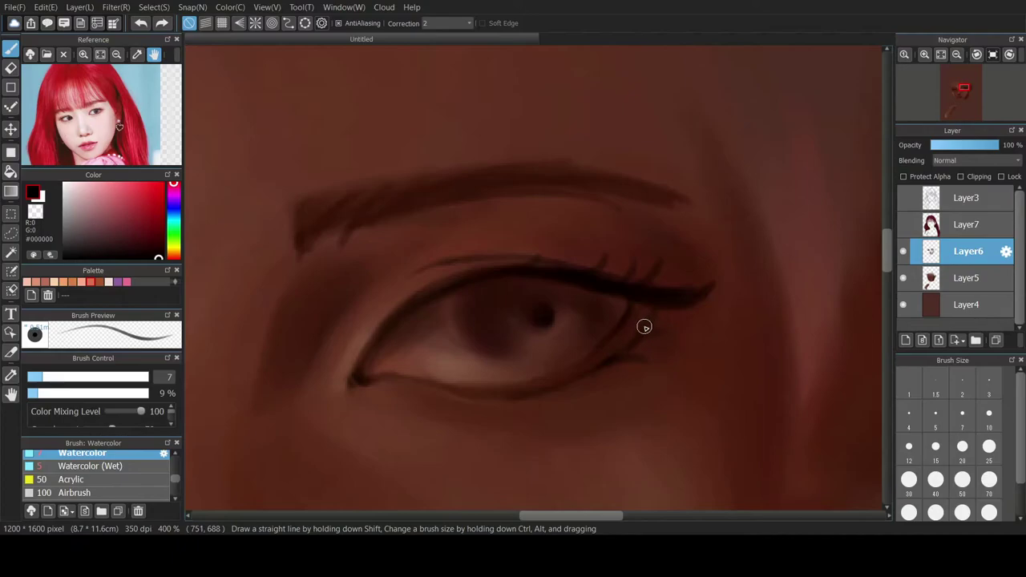
pyautogui.moveTo(659, 310)
pyautogui.mouseDown()
pyautogui.moveTo(689, 321)
pyautogui.moveTo(714, 291)
pyautogui.mouseUp()
# - Try reworking the near eye's upper lash line in black
pyautogui.moveTo(384, 329)
pyautogui.mouseDown()
pyautogui.moveTo(480, 277)
pyautogui.moveTo(470, 280)
pyautogui.moveTo(467, 221)
pyautogui.moveTo(521, 272)
pyautogui.moveTo(537, 274)
pyautogui.moveTo(567, 249)
pyautogui.mouseUp()
pyautogui.hotkey('ctrl', 'z')
pyautogui.hotkey('ctrl', 'z')
pyautogui.hotkey('ctrl', 'z')
pyautogui.hotkey('ctrl', 'z')
# - Add short black lashes along the near eye's upper and lower lids and lift the tip of its eyeliner wing
pyautogui.moveTo(586, 283)
pyautogui.mouseDown()
pyautogui.moveTo(607, 255)
pyautogui.moveTo(572, 241)
pyautogui.mouseUp()
pyautogui.moveTo(453, 269); pyautogui.dragTo(445, 257)
pyautogui.moveTo(407, 302); pyautogui.dragTo(385, 291)
pyautogui.hotkey('ctrl', 'z')
pyautogui.moveTo(644, 308); pyautogui.dragTo(667, 328)
pyautogui.moveTo(601, 371); pyautogui.dragTo(603, 383)
pyautogui.moveTo(653, 281)
pyautogui.mouseDown()
pyautogui.moveTo(691, 270)
pyautogui.moveTo(721, 279)
pyautogui.mouseUp()
pyautogui.hotkey('ctrl', 'z')
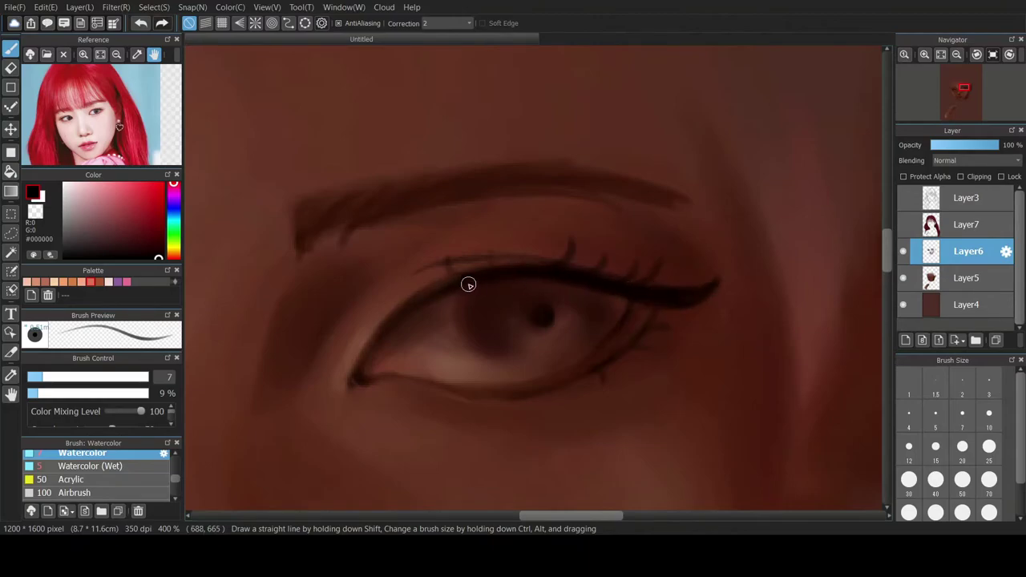
# - Show the sketch layer again and retouch the skin around the near eye and cheek with colours sampled from the face
pyautogui.scroll(-4, 679, 209)
pyautogui.scroll(3, 695, 222)
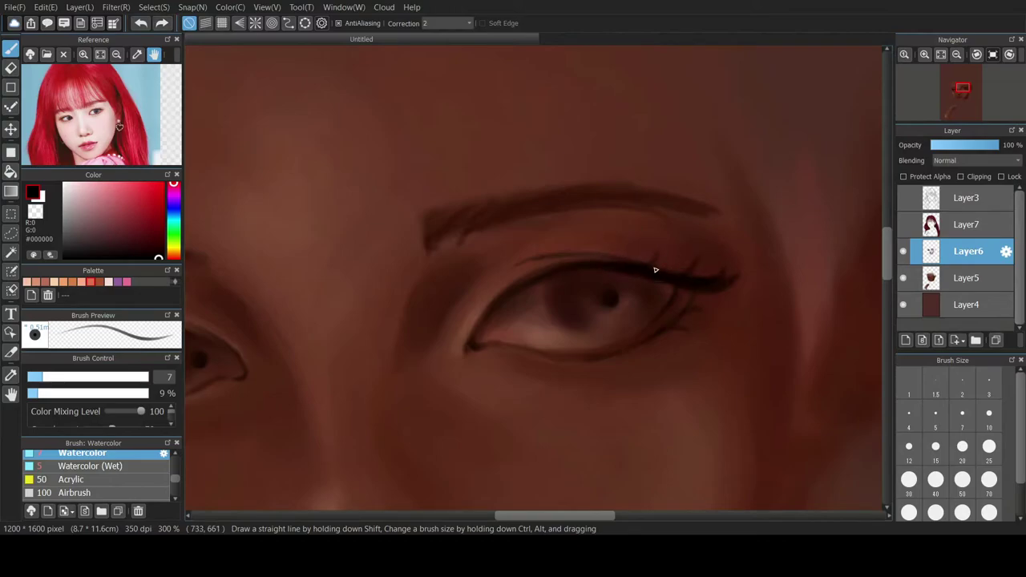
pyautogui.scroll(-5, 487, 253)
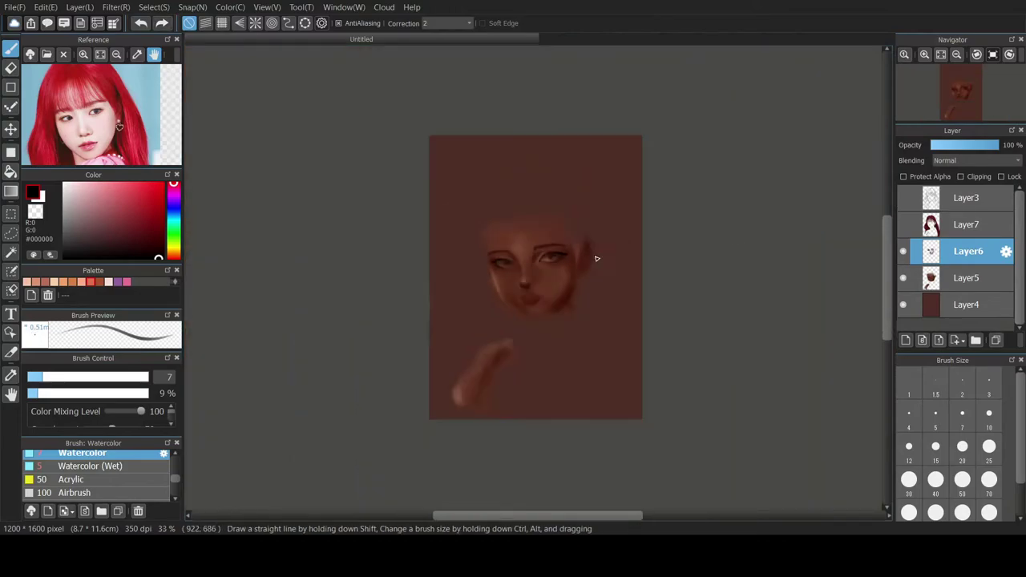
pyautogui.scroll(2, 472, 269)
pyautogui.scroll(1, 566, 279)
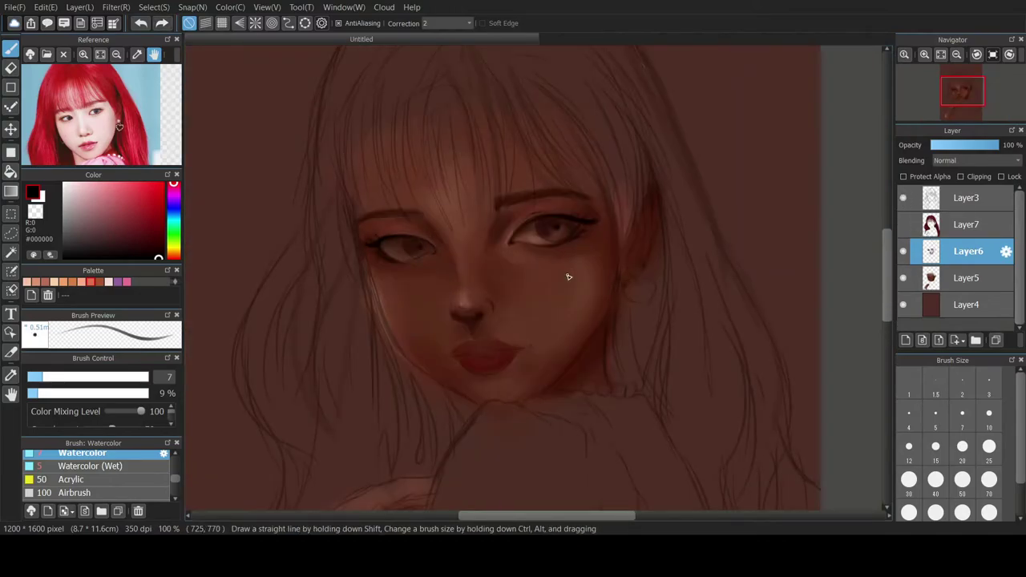
pyautogui.rightClick(599, 353)
pyautogui.rightClick(581, 216)
pyautogui.rightClick(503, 230)
pyautogui.click(988, 416)
pyautogui.rightClick(512, 225)
pyautogui.rightClick(612, 268)
# - Deepen the shadow between the near cheek and the ear with dark brown #250802 at size 15
pyautogui.click(159, 247)
pyautogui.press(']')
pyautogui.press(']')
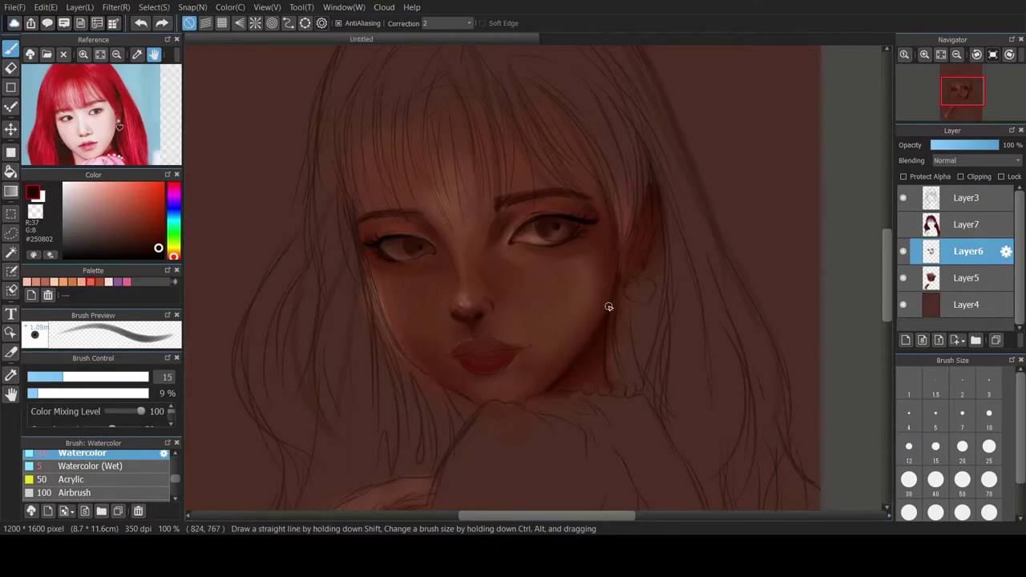
pyautogui.moveTo(610, 300); pyautogui.dragTo(607, 308)
pyautogui.hotkey('ctrl', 'z')
# - Softly shade the far eye's outer corner with #250802 at size 25, lowering the brush opacity to 2%
pyautogui.click(989, 449)
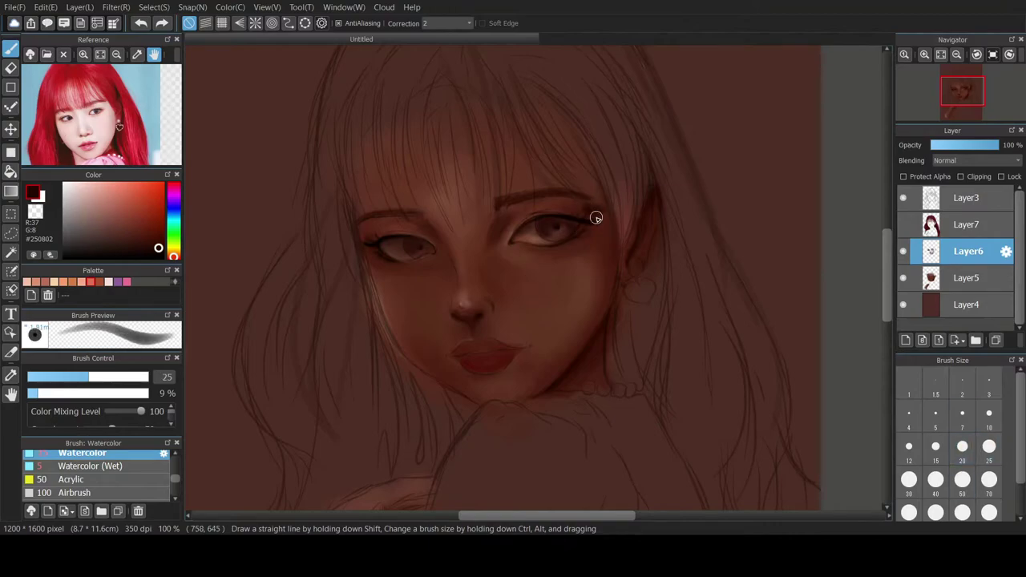
pyautogui.click(30, 394)
pyautogui.moveTo(370, 234); pyautogui.dragTo(368, 248)
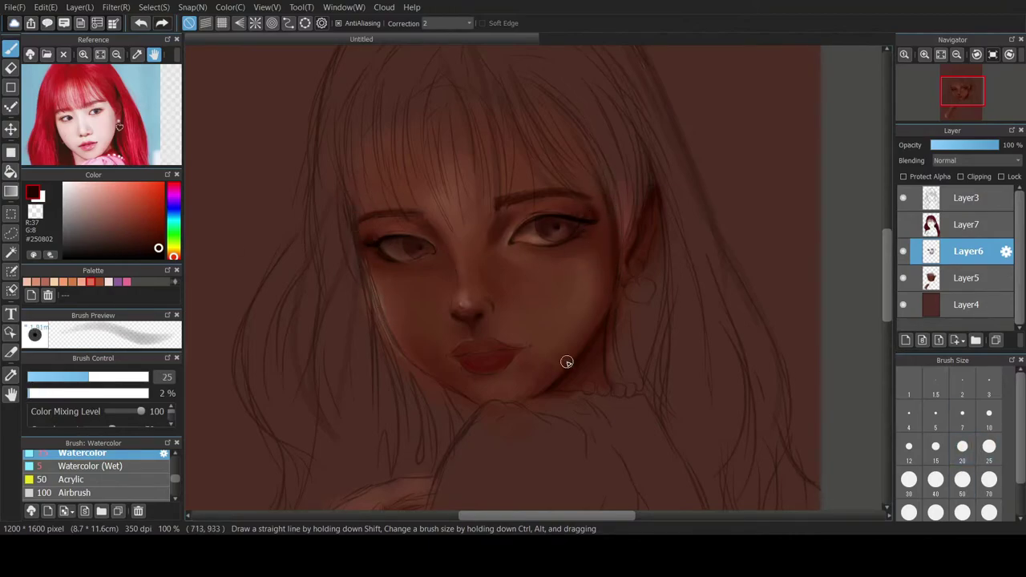
# - Shade the far cheek's jawline at brush size 10 and set the brush to dark brown #350F06 at 9% opacity
pyautogui.click(990, 414)
pyautogui.moveTo(392, 333); pyautogui.dragTo(440, 390)
pyautogui.click(161, 241)
pyautogui.click(37, 395)
pyautogui.click(153, 243)
pyautogui.moveTo(394, 338)
pyautogui.mouseDown()
pyautogui.moveTo(441, 385)
pyautogui.moveTo(489, 378)
pyautogui.moveTo(497, 350)
pyautogui.mouseUp()
pyautogui.hotkey('ctrl', 'z')
pyautogui.scroll(-2, 457, 225)
pyautogui.click(903, 198)
pyautogui.click(902, 198)
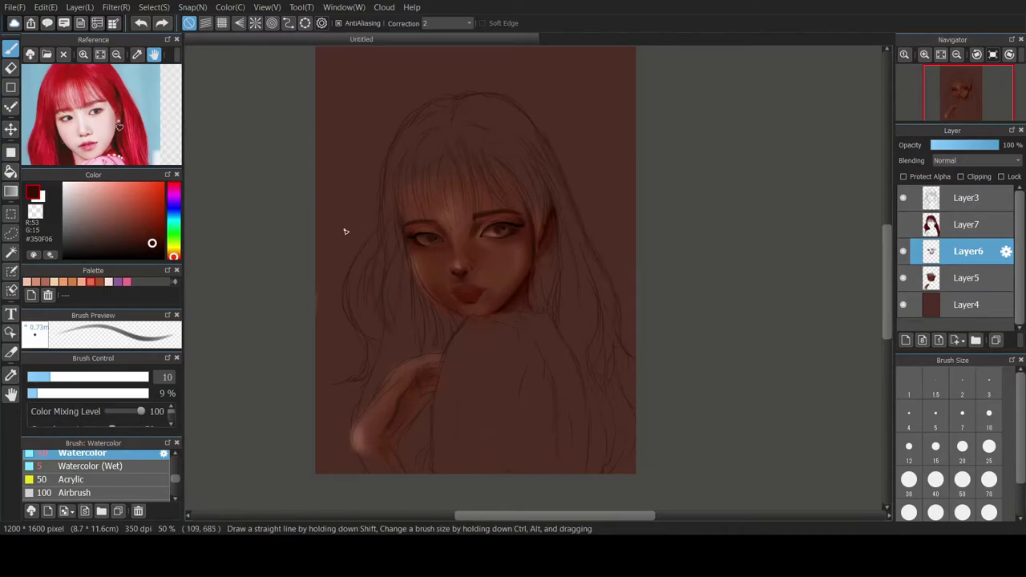
# - Shade the raised hand and forearm on Layer5 at brush size 40 with skin browns sampled from the painting
pyautogui.keyDown('alt'); pyautogui.click(442, 256); pyautogui.keyUp('alt')
pyautogui.click(968, 278)
pyautogui.click(936, 480)
pyautogui.moveTo(380, 475); pyautogui.dragTo(389, 410)
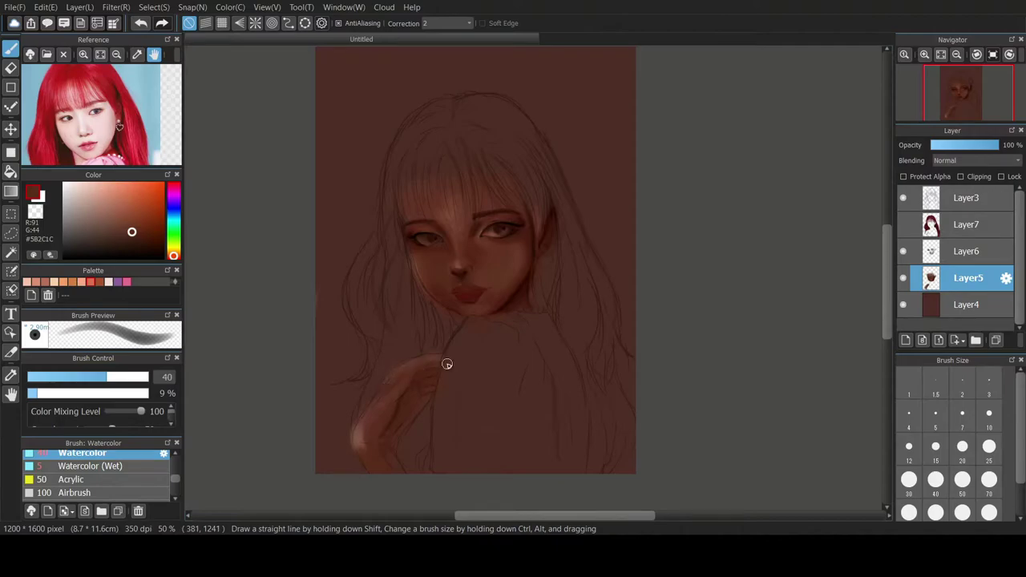
pyautogui.keyDown('alt'); pyautogui.click(417, 401); pyautogui.keyUp('alt')
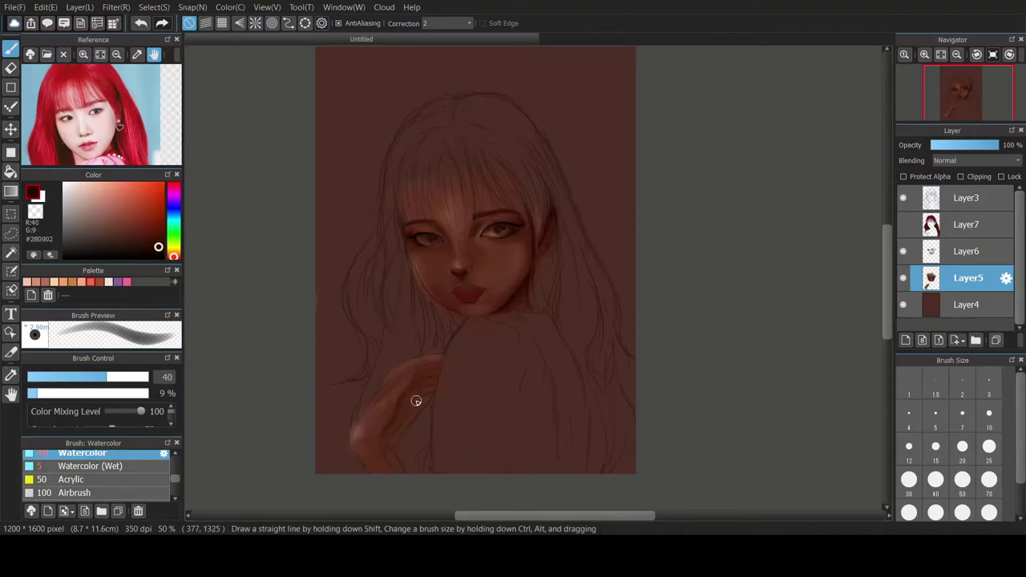
# - Blend the hand and forearm shading with the Watercolor (Wet) brush at size 50, using tones sampled from the arm
pyautogui.click(121, 465)
pyautogui.keyDown('alt'); pyautogui.click(403, 404); pyautogui.keyUp('alt')
pyautogui.click(989, 451)
pyautogui.click(962, 480)
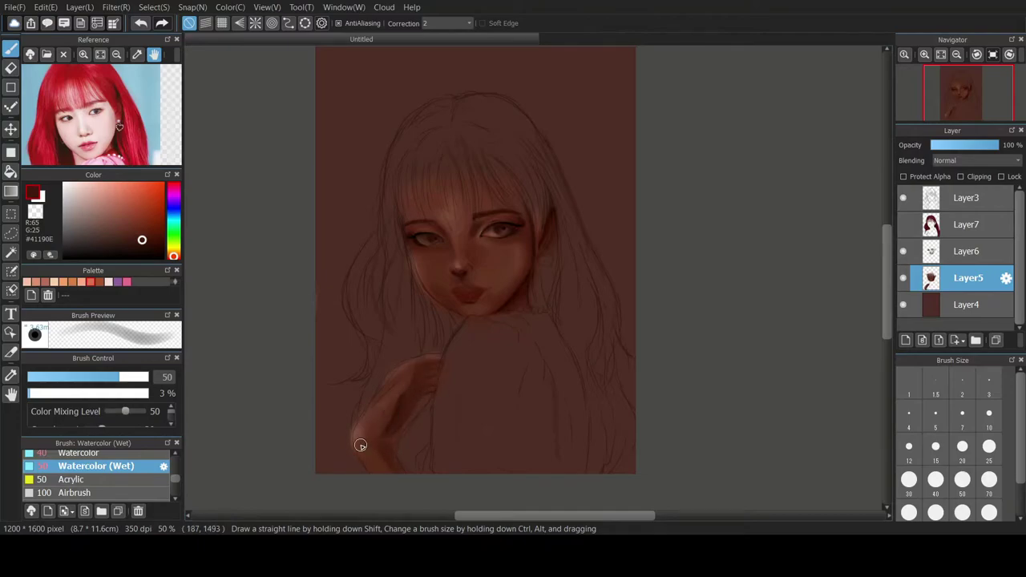
pyautogui.moveTo(437, 366); pyautogui.dragTo(414, 378)
pyautogui.keyDown('alt'); pyautogui.click(371, 411); pyautogui.keyUp('alt')
pyautogui.keyDown('alt'); pyautogui.click(414, 382); pyautogui.keyUp('alt')
pyautogui.scroll(-1, 398, 412)
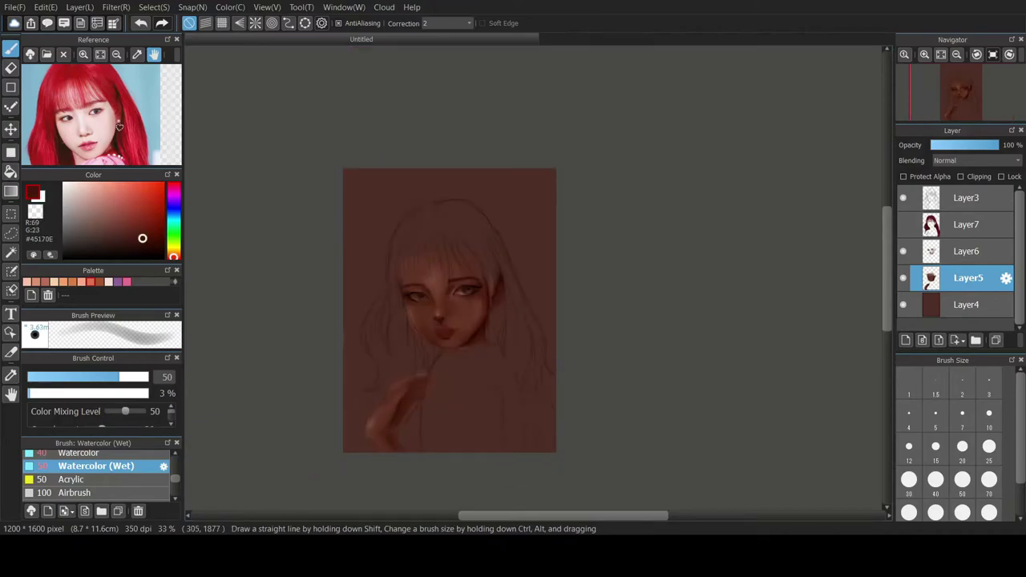
# - Brighten the wrist and fingertips of the raised hand with orange-red #DE7152 and tones sampled from the arm
pyautogui.keyDown('alt'); pyautogui.click(374, 424); pyautogui.keyUp('alt')
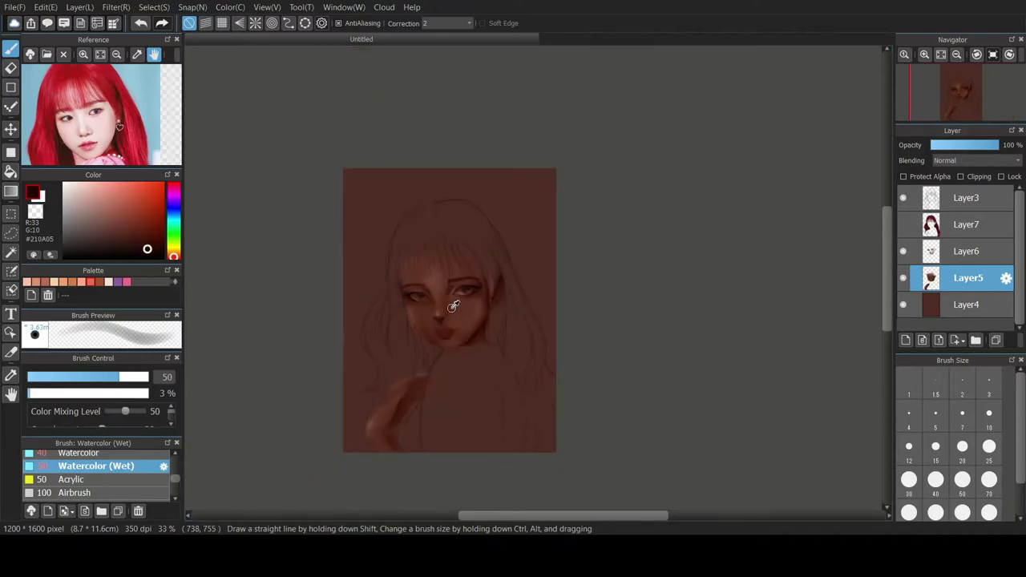
pyautogui.keyDown('alt'); pyautogui.click(383, 429); pyautogui.keyUp('alt')
pyautogui.click(91, 281)
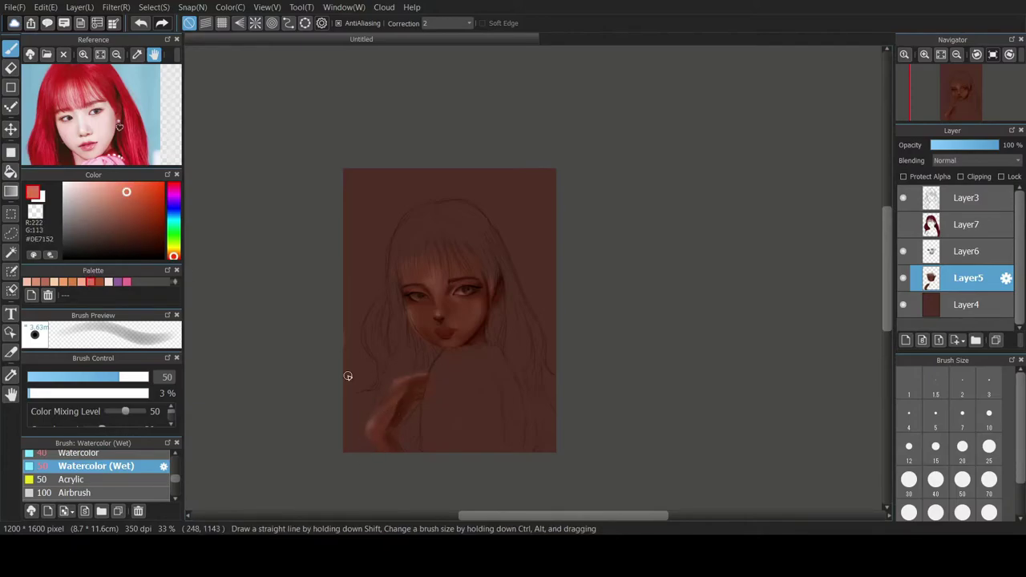
pyautogui.hotkey('ctrl', 'z')
pyautogui.moveTo(369, 426); pyautogui.dragTo(382, 454)
pyautogui.keyDown('alt'); pyautogui.click(365, 428); pyautogui.keyUp('alt')
pyautogui.moveTo(422, 372); pyautogui.dragTo(386, 401)
pyautogui.keyDown('alt'); pyautogui.click(382, 399); pyautogui.keyUp('alt')
# - Adjust the hand's shading at brush size 40 with browns sampled from the cheek and dark brown #351007
pyautogui.click(935, 481)
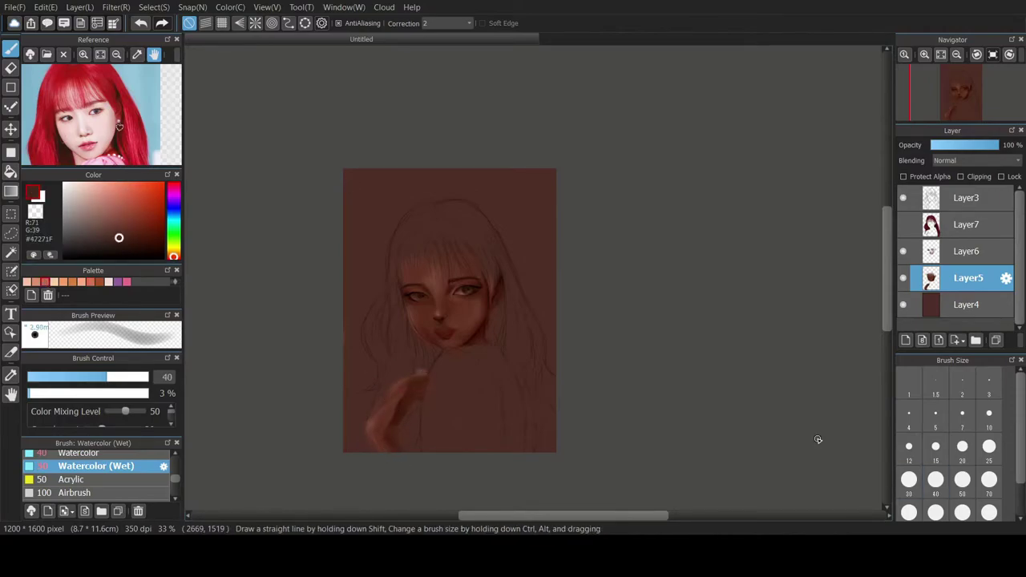
pyautogui.keyDown('alt'); pyautogui.click(477, 330); pyautogui.keyUp('alt')
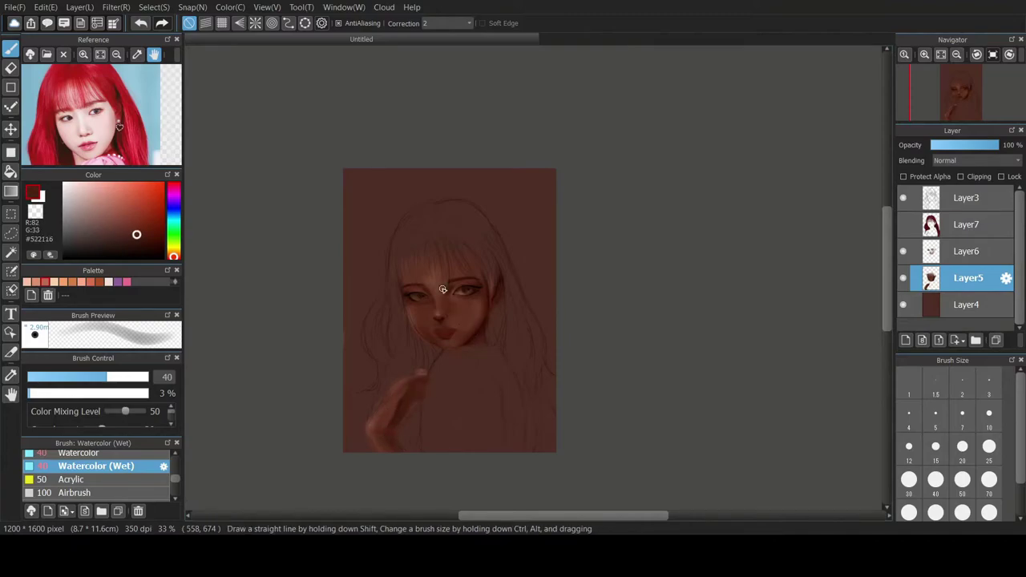
pyautogui.keyDown('alt'); pyautogui.click(475, 337); pyautogui.keyUp('alt')
pyautogui.click(148, 240)
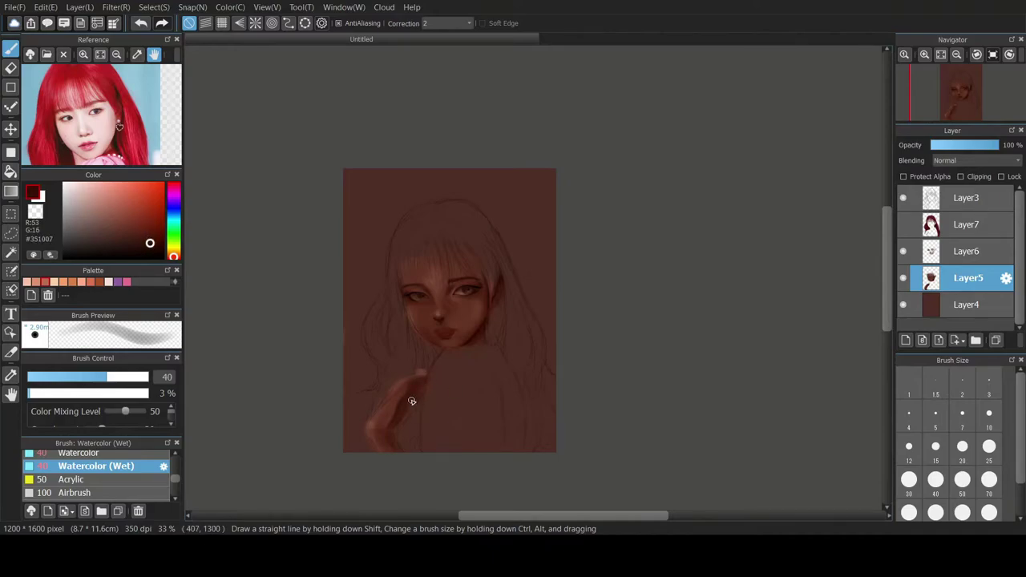
# - Show the hair layer and glaze the long hair beside the near cheek with sampled dark red at size 200
pyautogui.click(902, 226)
pyautogui.click(902, 226)
pyautogui.click(902, 226)
pyautogui.click(902, 226)
pyautogui.click(902, 226)
pyautogui.click(987, 228)
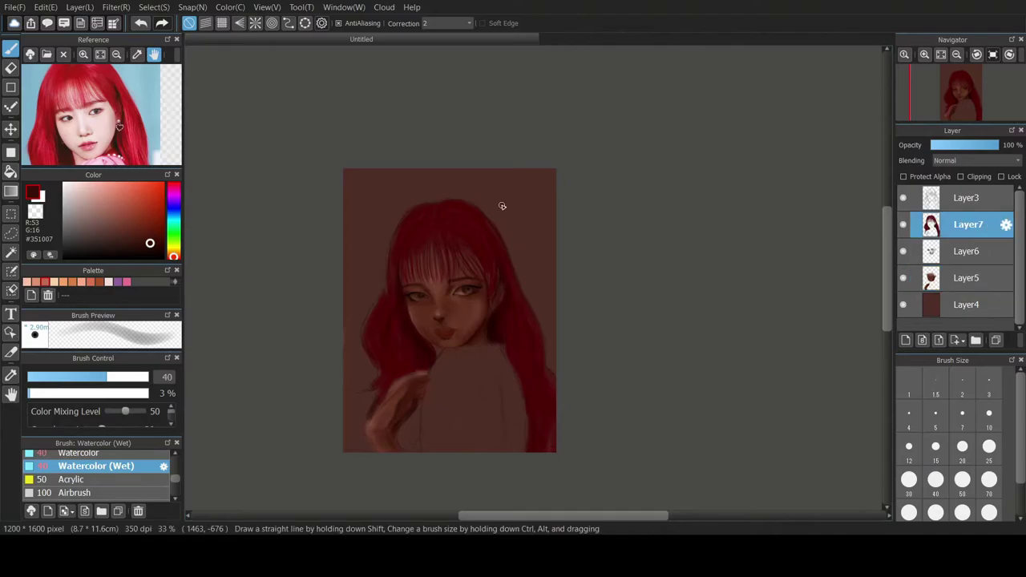
pyautogui.keyDown('alt'); pyautogui.click(499, 319); pyautogui.keyUp('alt')
pyautogui.click(962, 511)
pyautogui.moveTo(485, 210)
pyautogui.mouseDown()
pyautogui.moveTo(426, 216)
pyautogui.moveTo(530, 308)
pyautogui.moveTo(550, 454)
pyautogui.mouseUp()
# - Soften the hair mass with reds sampled from the hair, including #500407 around the crown, undoing the light palette-colour stroke
pyautogui.keyDown('alt'); pyautogui.click(519, 354); pyautogui.keyUp('alt')
pyautogui.keyDown('alt'); pyautogui.click(535, 411); pyautogui.keyUp('alt')
pyautogui.click(28, 283)
pyautogui.moveTo(379, 316); pyautogui.dragTo(379, 340)
pyautogui.hotkey('ctrl', 'z')
pyautogui.keyDown('alt'); pyautogui.click(495, 241); pyautogui.keyUp('alt')
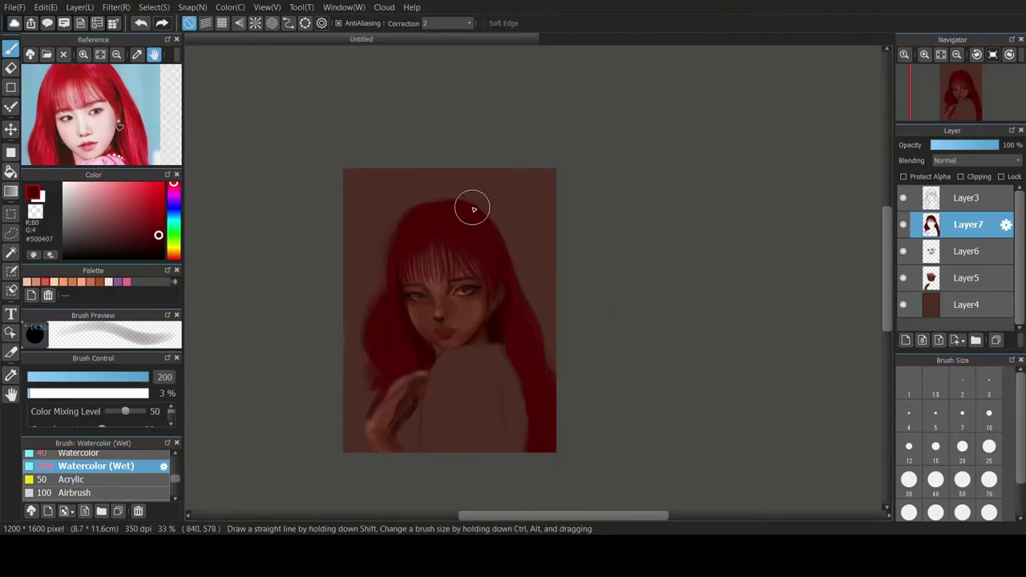
# - Retouch the skin around the chin on Layer5 at brush size 20 with sampled browns, and hide the hair layer
pyautogui.click(970, 276)
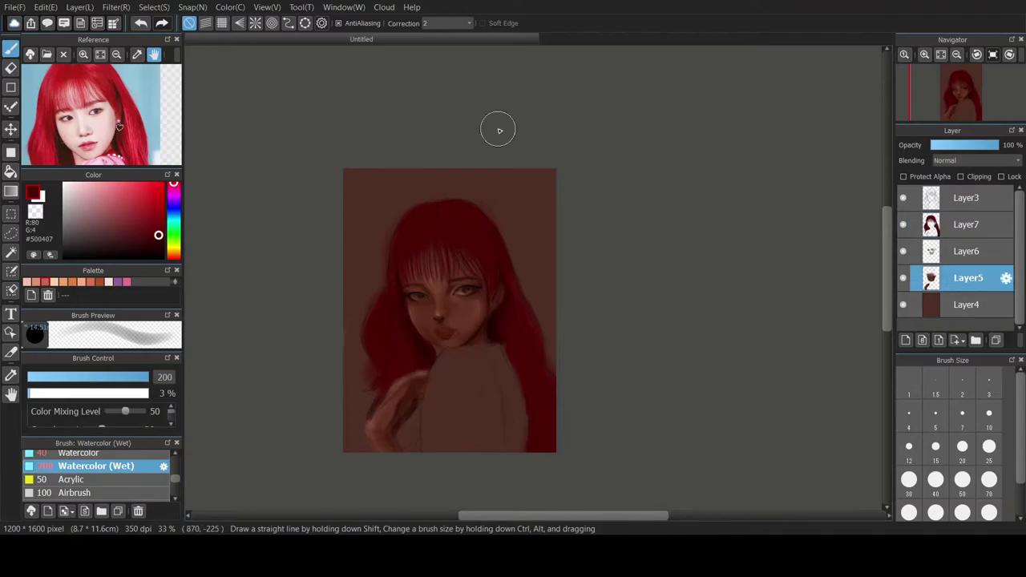
pyautogui.keyDown('alt'); pyautogui.click(482, 330); pyautogui.keyUp('alt')
pyautogui.click(960, 446)
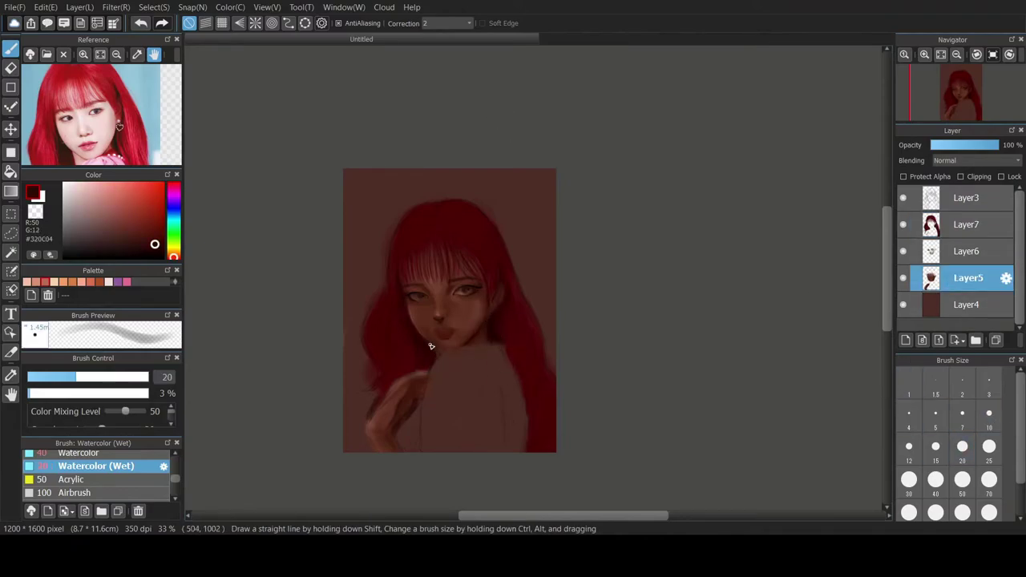
pyautogui.scroll(-1, 432, 350)
pyautogui.scroll(3, 432, 350)
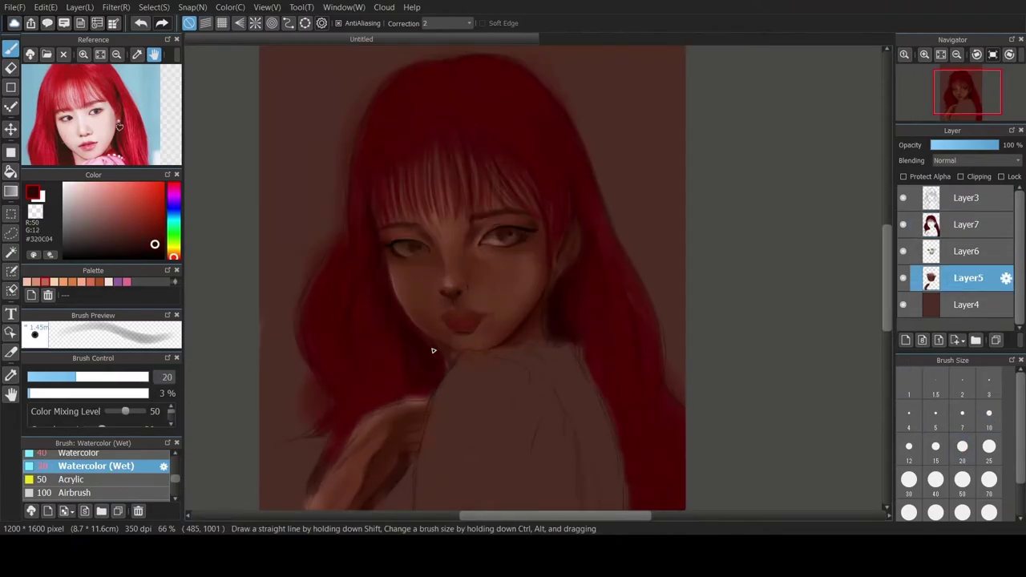
pyautogui.click(902, 198)
pyautogui.keyDown('alt'); pyautogui.click(442, 336); pyautogui.keyUp('alt')
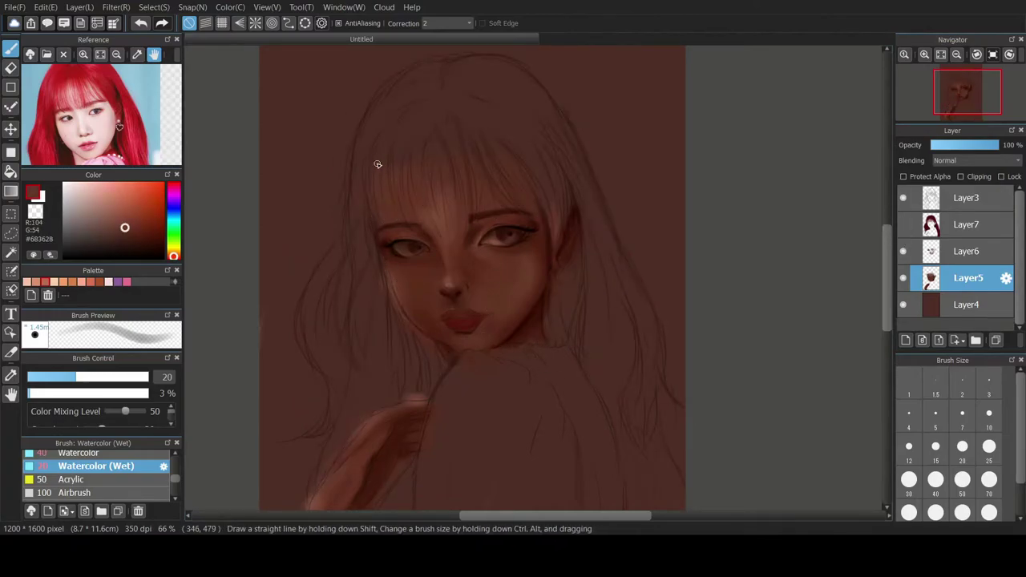
# - Warm the forehead beneath the bangs and the cheeks at brush size 50 with browns sampled from the face
pyautogui.keyDown('alt'); pyautogui.click(481, 265); pyautogui.keyUp('alt')
pyautogui.click(964, 481)
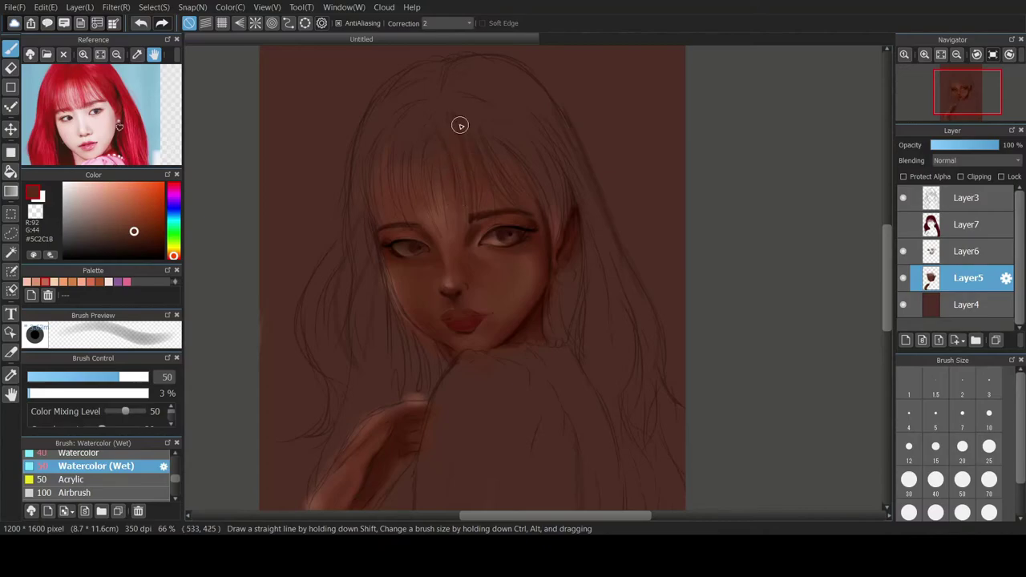
pyautogui.keyDown('alt'); pyautogui.click(542, 282); pyautogui.keyUp('alt')
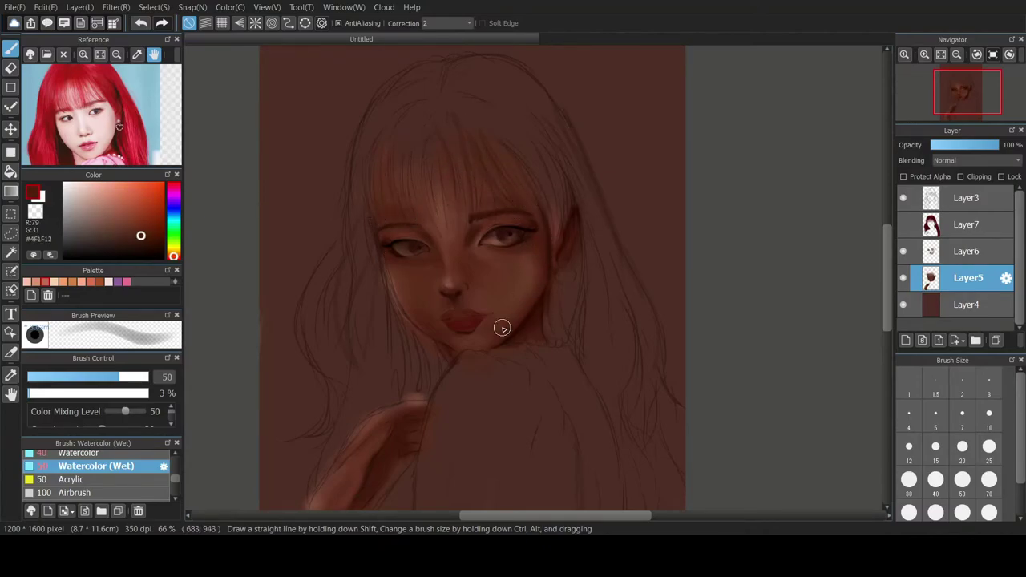
pyautogui.keyDown('alt'); pyautogui.click(422, 316); pyautogui.keyUp('alt')
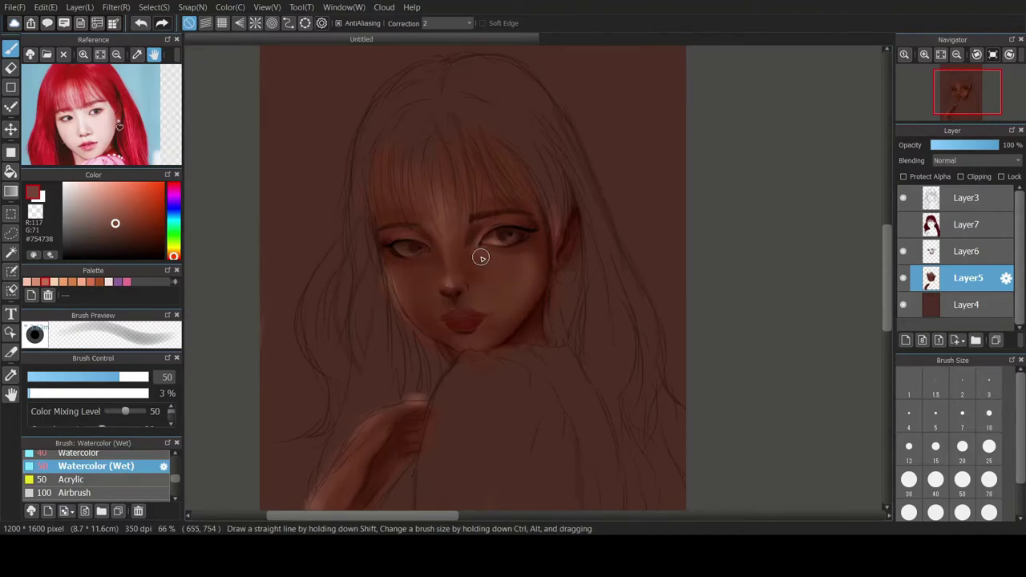
# - Compare the portrait with the sketch and hair layers shown and hidden
pyautogui.click(902, 197)
pyautogui.click(902, 197)
pyautogui.click(902, 225)
pyautogui.click(902, 225)
pyautogui.click(966, 251)
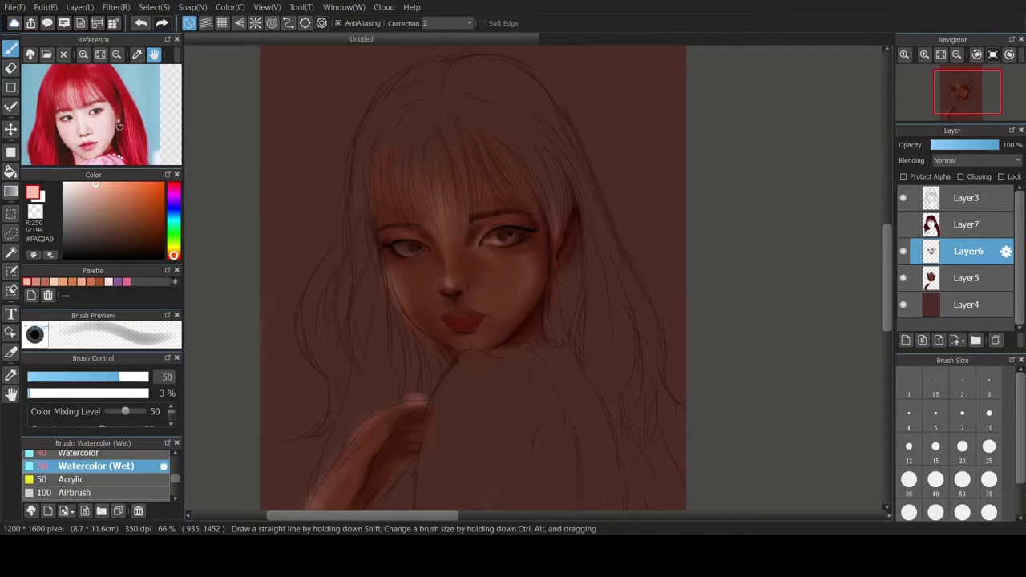
pyautogui.click(902, 225)
pyautogui.click(902, 198)
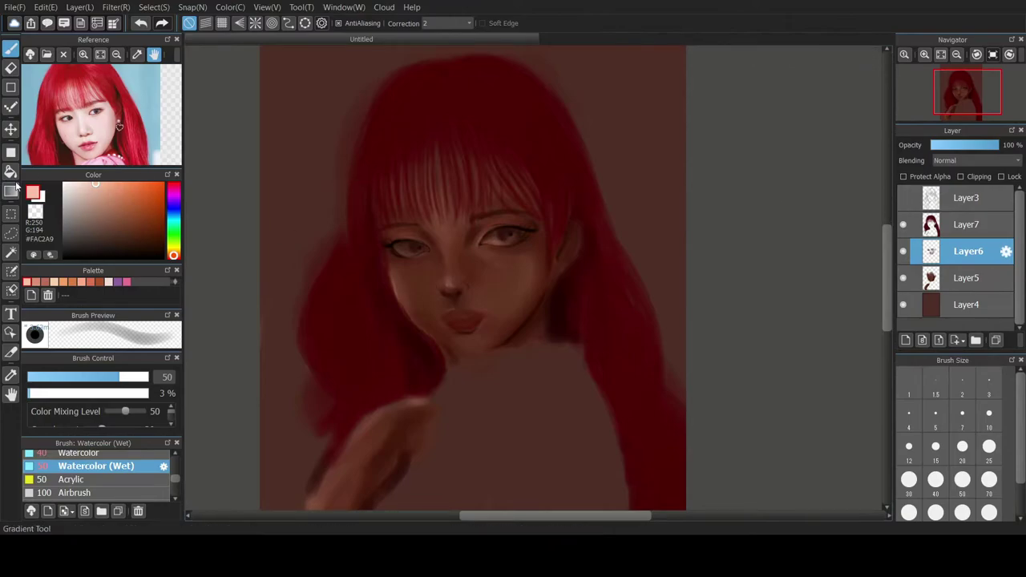
# - Clean up the hair edge along the far cheek on Layer7 with a size 40 eraser, and hide the hair layer
pyautogui.press('e')
pyautogui.click(930, 487)
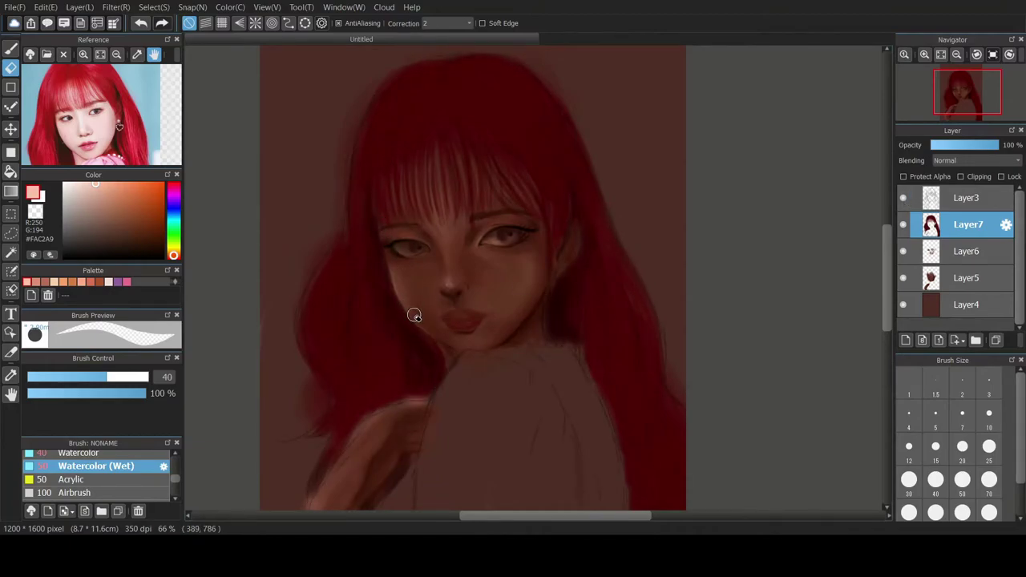
pyautogui.click(904, 198)
pyautogui.click(904, 198)
pyautogui.click(904, 225)
# - Redden the lips on Layer6 with the Watercolor (Wet) brush at size 50
pyautogui.click(11, 48)
pyautogui.click(966, 251)
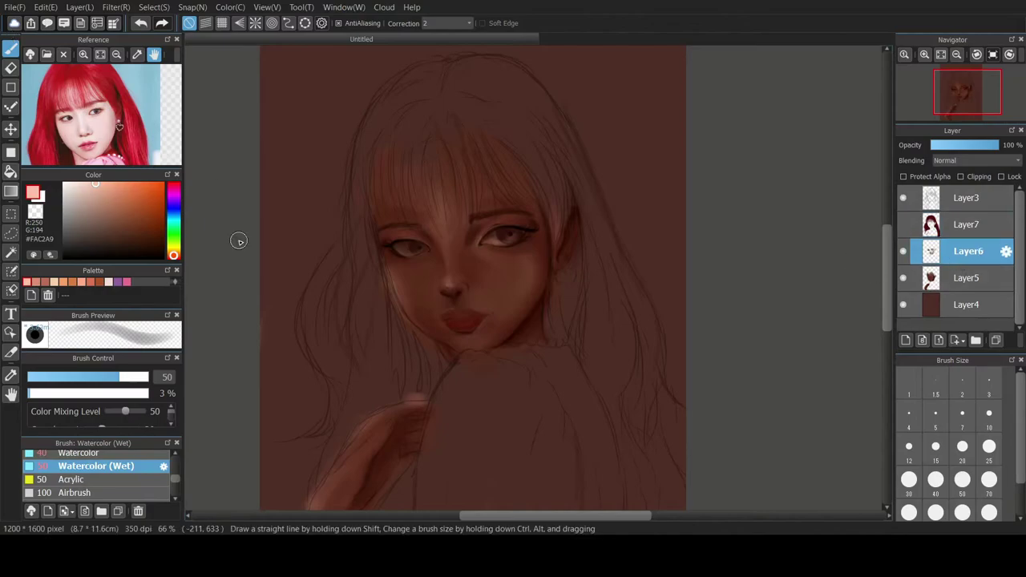
pyautogui.rightClick(444, 317)
pyautogui.rightClick(466, 322)
pyautogui.moveTo(472, 322)
pyautogui.mouseDown()
pyautogui.moveTo(461, 321)
pyautogui.moveTo(477, 318)
pyautogui.mouseUp()
# - Define the upper lip and mouth line with deep red #651000 at brush size 10
pyautogui.click(162, 228)
pyautogui.click(989, 416)
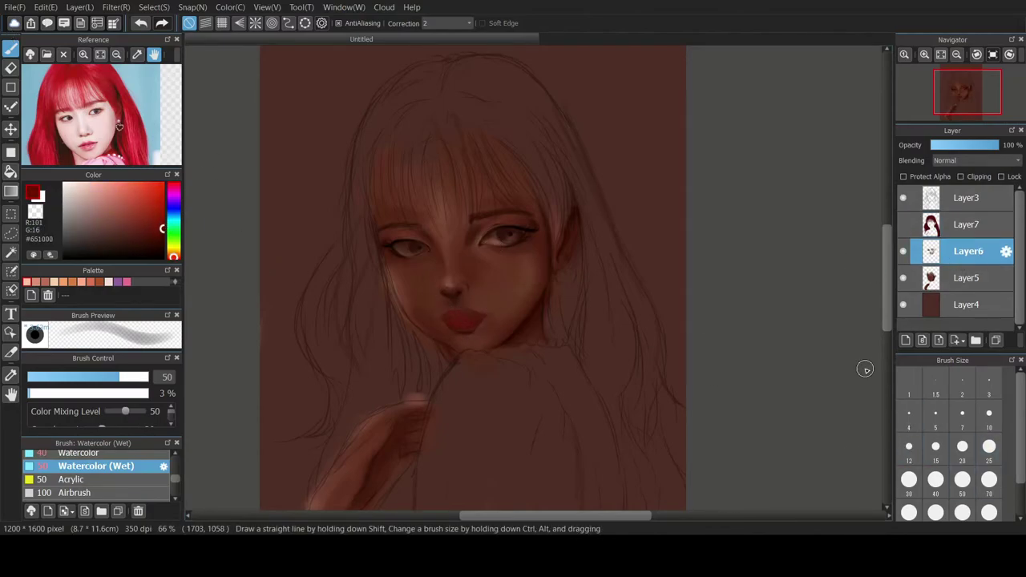
pyautogui.scroll(3, 474, 310)
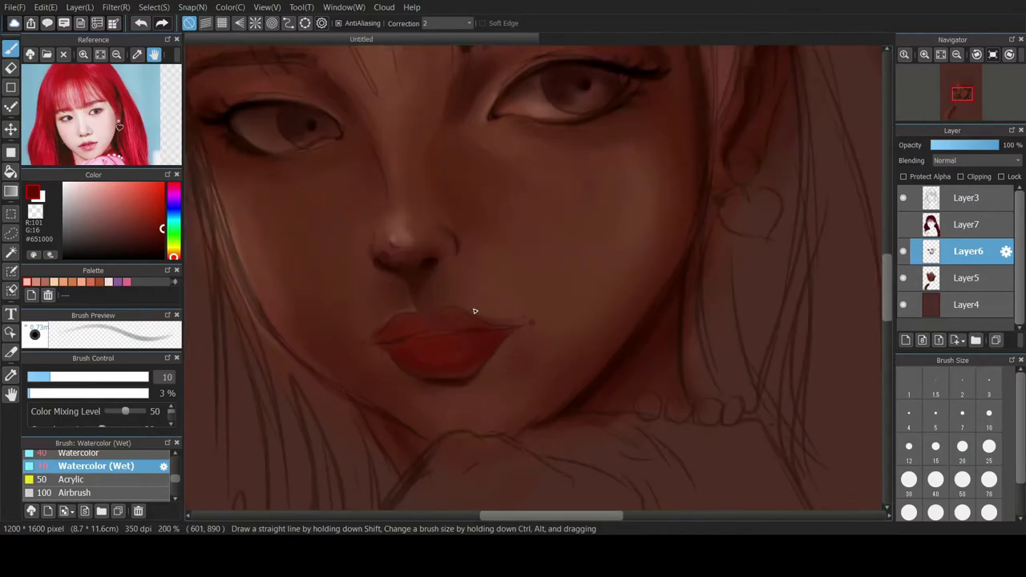
pyautogui.scroll(-2, 474, 310)
pyautogui.rightClick(149, 104)
pyautogui.rightClick(471, 308)
# - Build up saturated red over the lips at brush size 20 and darken the upper lip with #420202
pyautogui.click(962, 447)
pyautogui.moveTo(471, 324)
pyautogui.mouseDown()
pyautogui.moveTo(442, 321)
pyautogui.moveTo(472, 334)
pyautogui.mouseUp()
pyautogui.click(158, 229)
pyautogui.click(160, 225)
pyautogui.click(173, 184)
pyautogui.click(161, 219)
pyautogui.moveTo(436, 320); pyautogui.dragTo(482, 325)
pyautogui.click(161, 239)
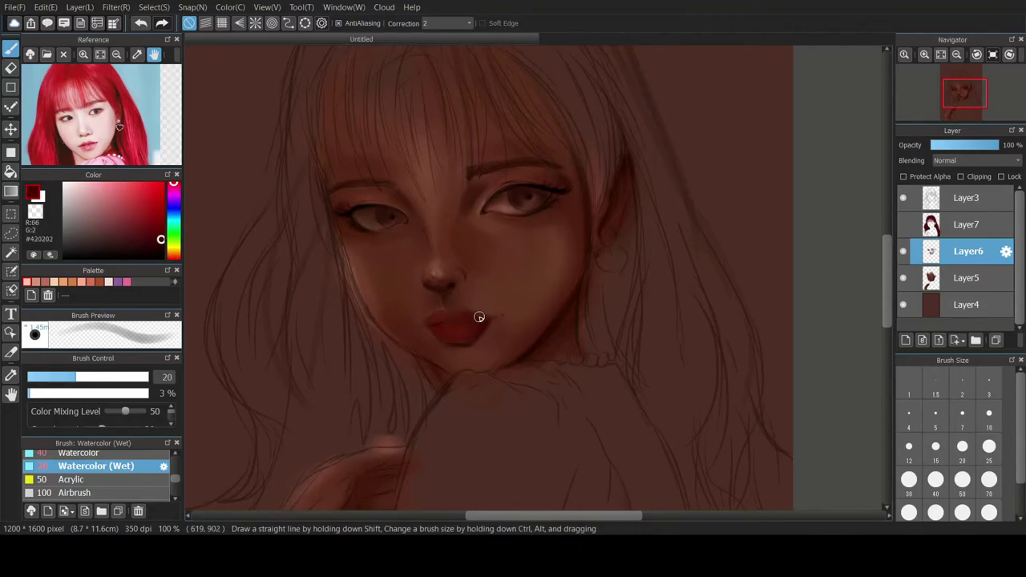
# - Refine the lips' lighter areas with brick red #993B2A at brush size 12
pyautogui.click(113, 188)
pyautogui.click(149, 218)
pyautogui.click(174, 253)
pyautogui.click(154, 199)
pyautogui.click(126, 209)
pyautogui.rightClick(441, 321)
pyautogui.click(136, 213)
pyautogui.click(909, 449)
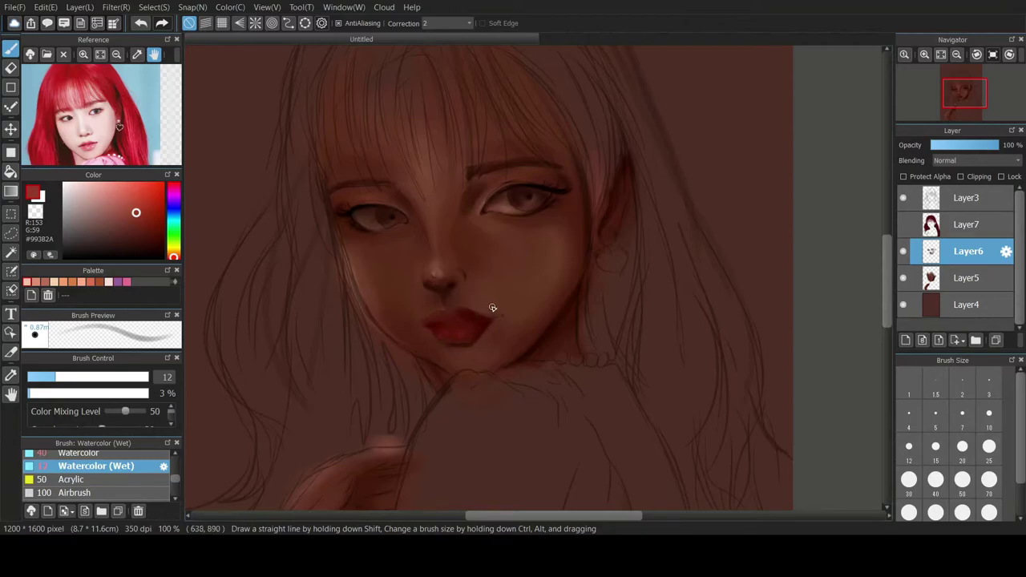
# - Soften the skin around the near corner of the mouth at brush size 20 with sampled lip and skin tones
pyautogui.keyDown('alt'); pyautogui.click(430, 321); pyautogui.keyUp('alt')
pyautogui.keyDown('alt'); pyautogui.click(475, 319); pyautogui.keyUp('alt')
pyautogui.keyDown('alt'); pyautogui.click(532, 321); pyautogui.keyUp('alt')
pyautogui.click(936, 481)
pyautogui.click(962, 449)
pyautogui.moveTo(484, 313); pyautogui.dragTo(493, 328)
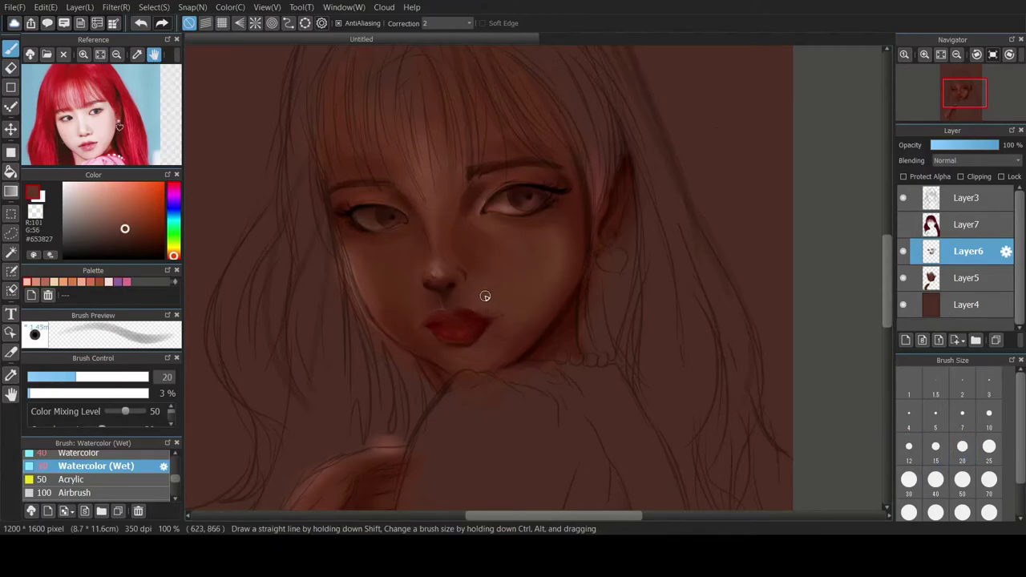
# - Blend the lips' light and dark reds at brush sizes 15 and 20 with colours sampled from the lips
pyautogui.keyDown('alt'); pyautogui.click(446, 332); pyautogui.keyUp('alt')
pyautogui.moveTo(446, 332); pyautogui.dragTo(516, 229)
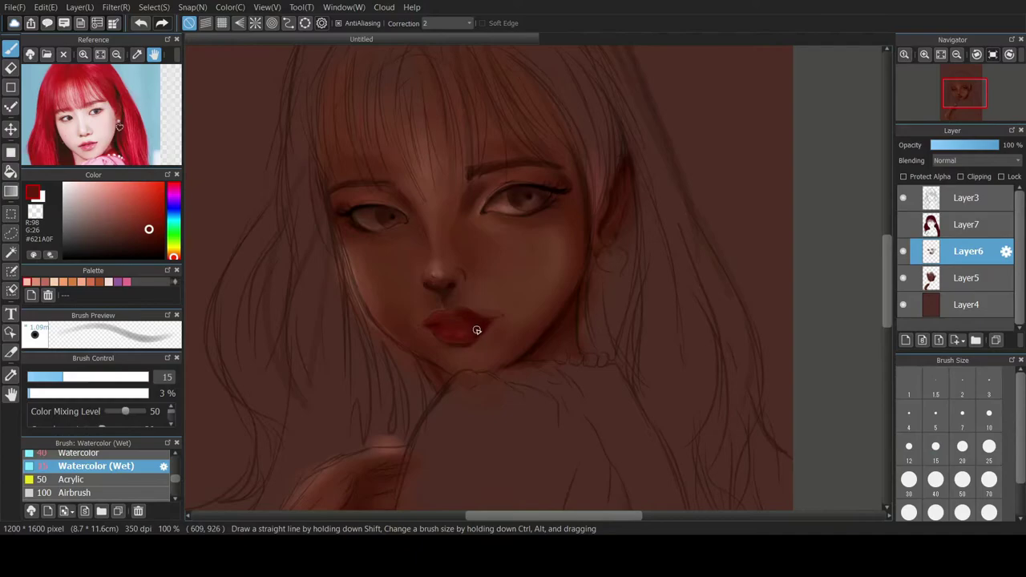
pyautogui.keyDown('alt'); pyautogui.click(470, 334); pyautogui.keyUp('alt')
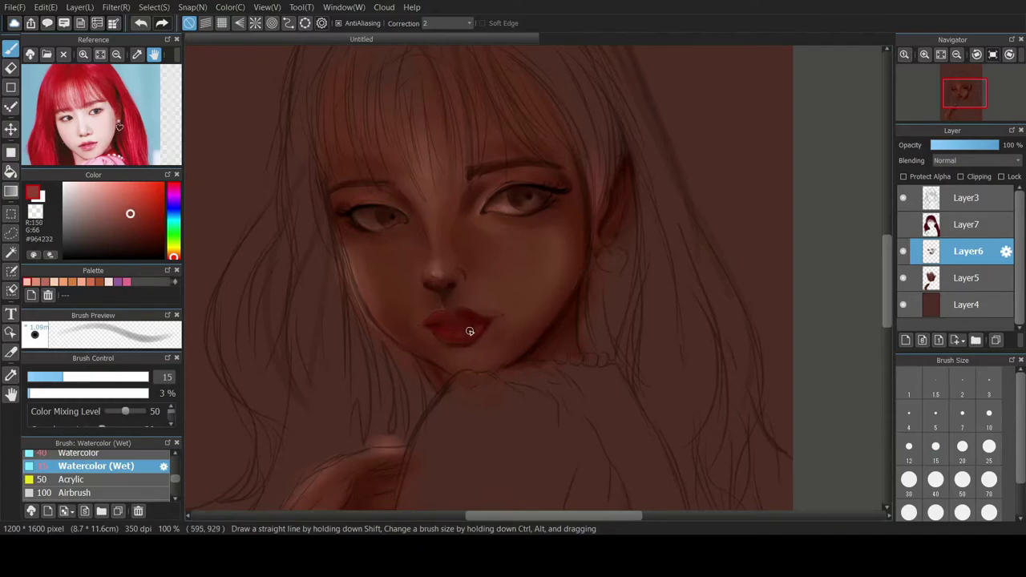
pyautogui.keyDown('alt'); pyautogui.click(476, 313); pyautogui.keyUp('alt')
pyautogui.moveTo(476, 313); pyautogui.dragTo(532, 277)
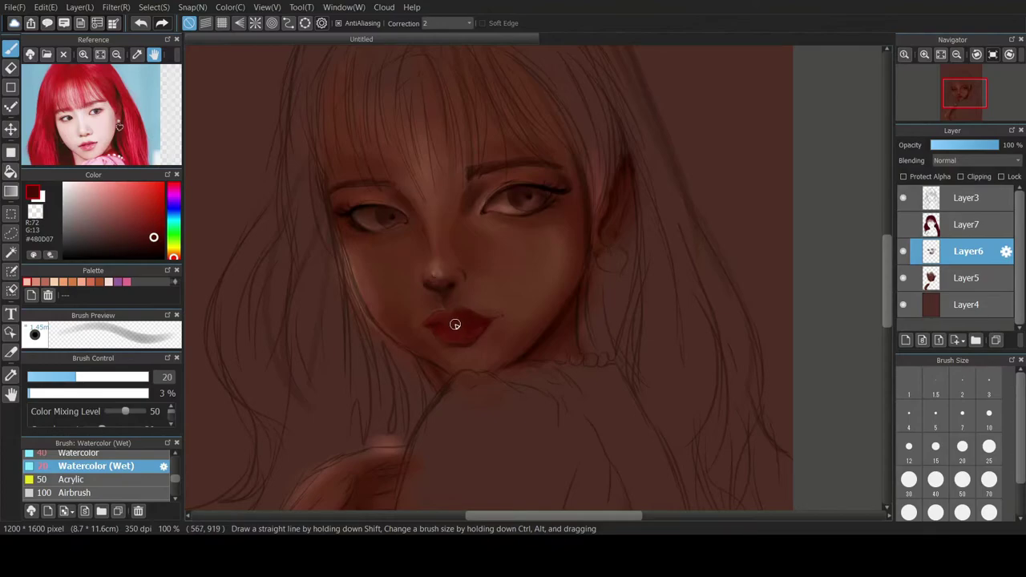
# - Add dusty pink #C7857C highlights to the lips at brush size 12
pyautogui.moveTo(126, 202); pyautogui.dragTo(101, 198)
pyautogui.press('[')
pyautogui.press('[')
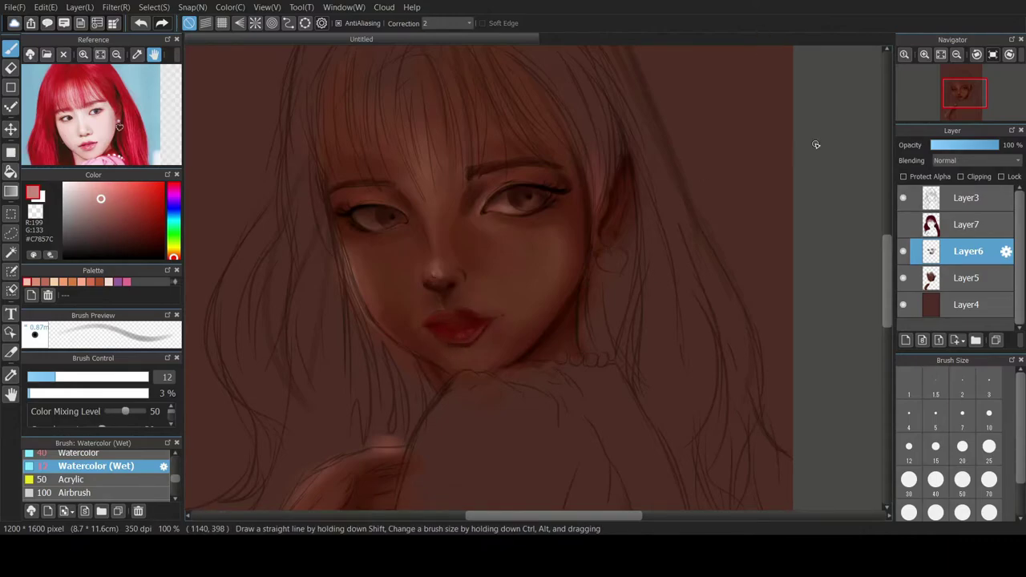
pyautogui.click(904, 198)
pyautogui.click(903, 198)
# - Brighten the lip highlight with pale pink #E0BDB8, replacing the first stroke
pyautogui.click(80, 191)
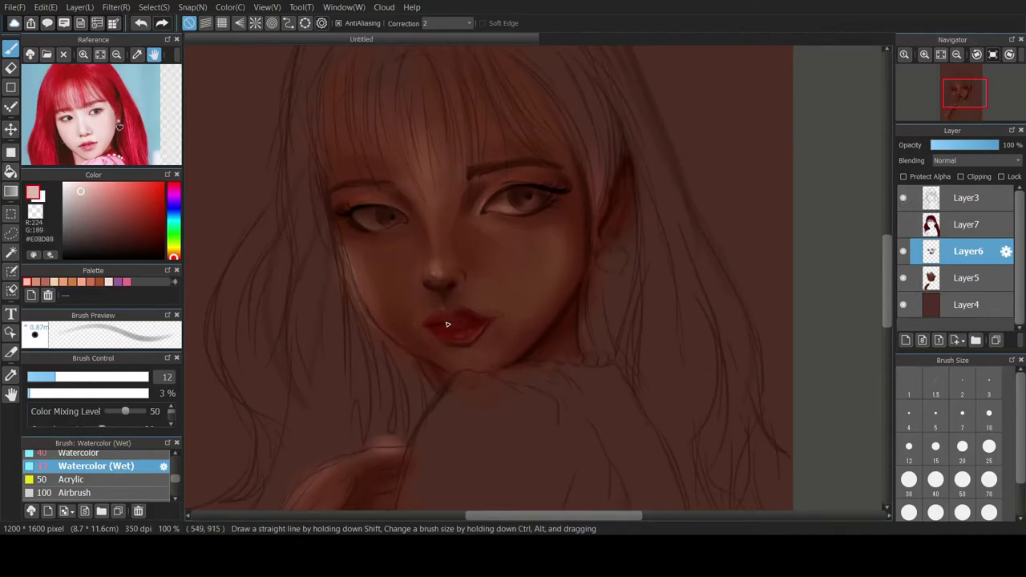
pyautogui.hotkey('ctrl', 'z')
pyautogui.moveTo(442, 326); pyautogui.dragTo(460, 323)
# - Darken the right-hand corner of the mouth with sampled #350802 and the right-hand eye with #1D0806 at brush size 12
pyautogui.keyDown('alt'); pyautogui.click(483, 319); pyautogui.keyUp('alt')
pyautogui.keyDown('alt'); pyautogui.click(431, 325); pyautogui.keyUp('alt')
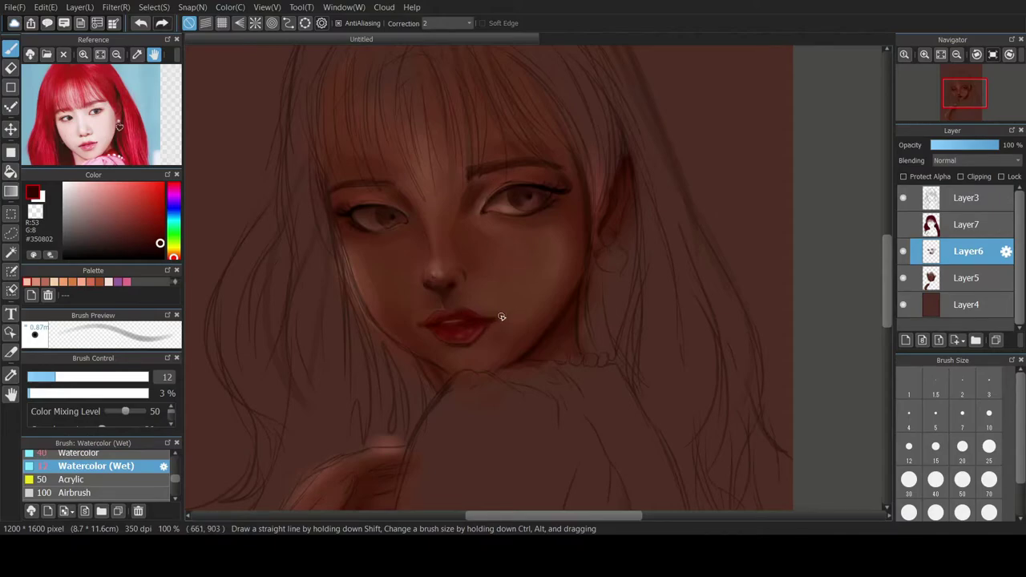
pyautogui.click(144, 251)
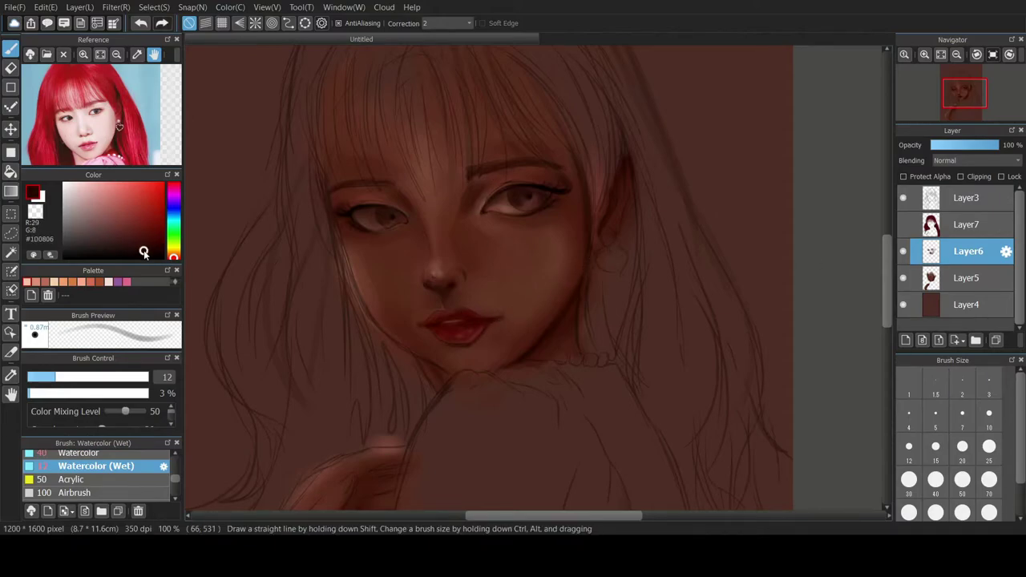
pyautogui.moveTo(513, 185); pyautogui.dragTo(553, 190)
# - Blend the skin around the left-hand eye and beside the mouth at brush size 20 with sampled tones #570E05 and #522215
pyautogui.click(956, 451)
pyautogui.keyDown('alt'); pyautogui.click(394, 197); pyautogui.keyUp('alt')
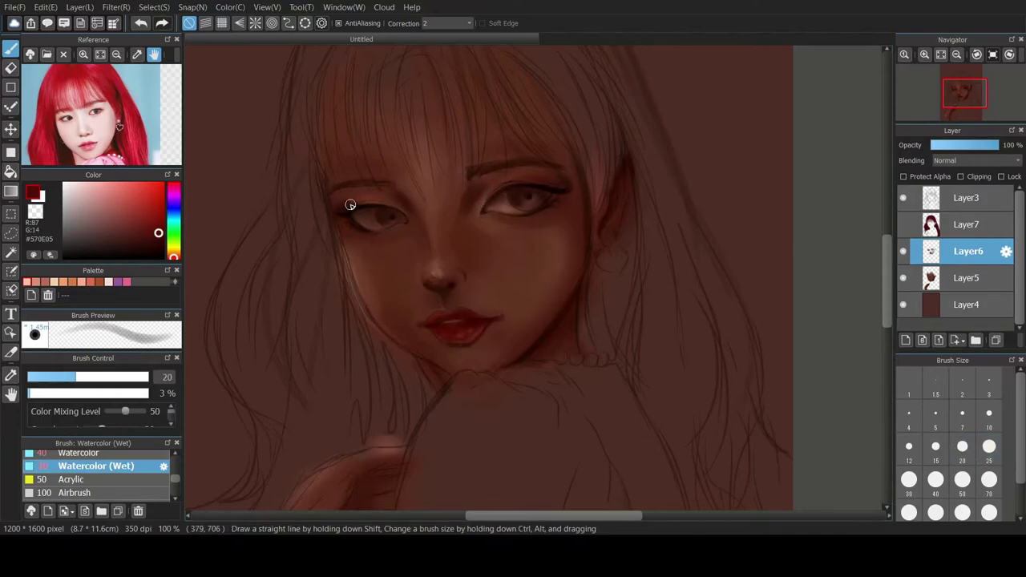
pyautogui.keyDown('alt'); pyautogui.click(403, 322); pyautogui.keyUp('alt')
# - Show the hair on Layer7 at 51% opacity, adjust the opacity of the sketch on Layer3, and return to Layer6
pyautogui.scroll(-2, 403, 321)
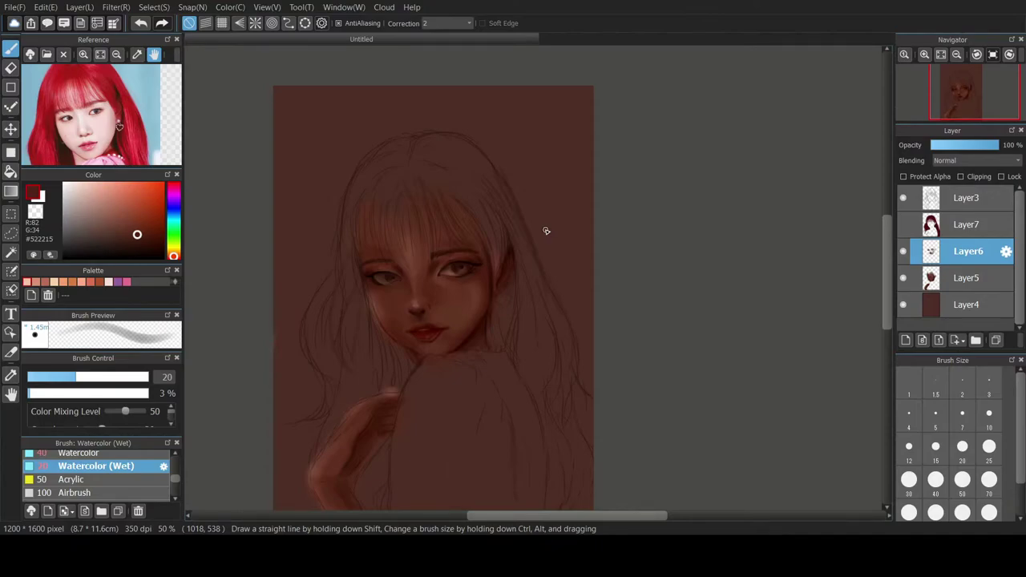
pyautogui.click(903, 224)
pyautogui.moveTo(998, 145); pyautogui.dragTo(948, 145)
pyautogui.click(968, 225)
pyautogui.click(967, 145)
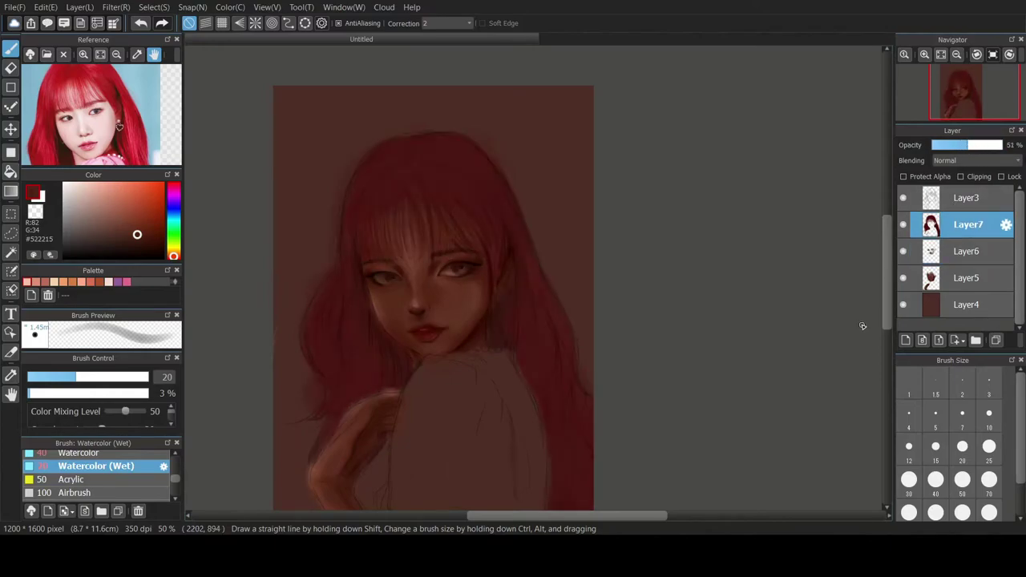
pyautogui.click(968, 197)
pyautogui.moveTo(965, 145); pyautogui.dragTo(959, 148)
pyautogui.click(961, 254)
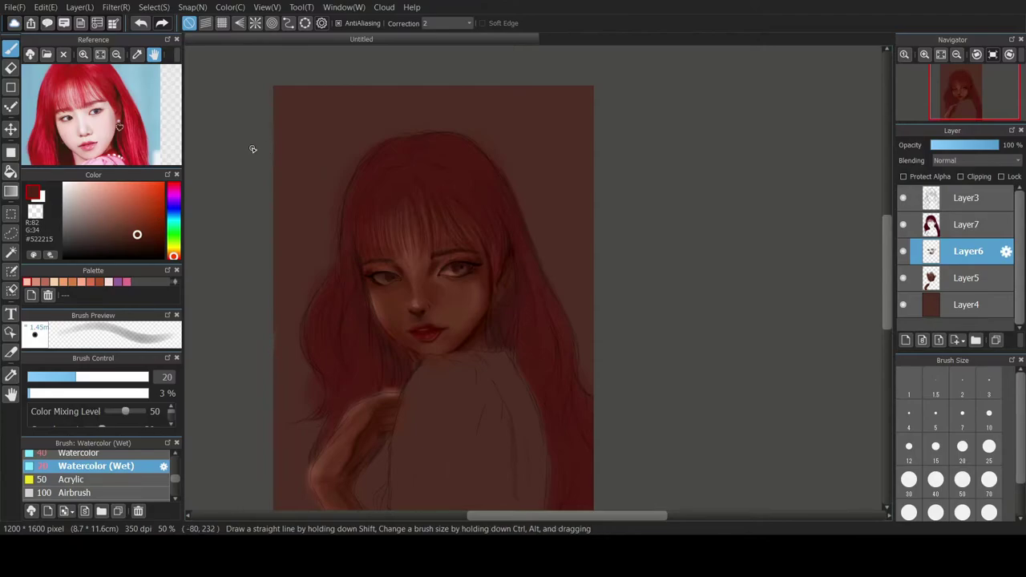
# - Hide the sketch layer and fill in both eyebrows on Layer6 with dark brown #3C1105, starting at brush size 4 and widening to 15 and 12
pyautogui.scroll(2, 408, 280)
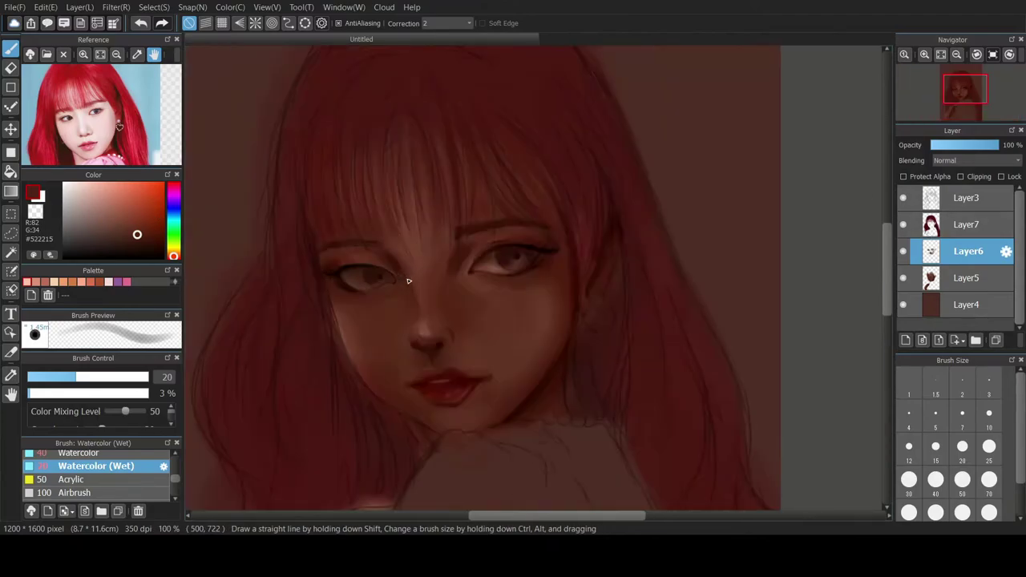
pyautogui.click(157, 242)
pyautogui.click(910, 415)
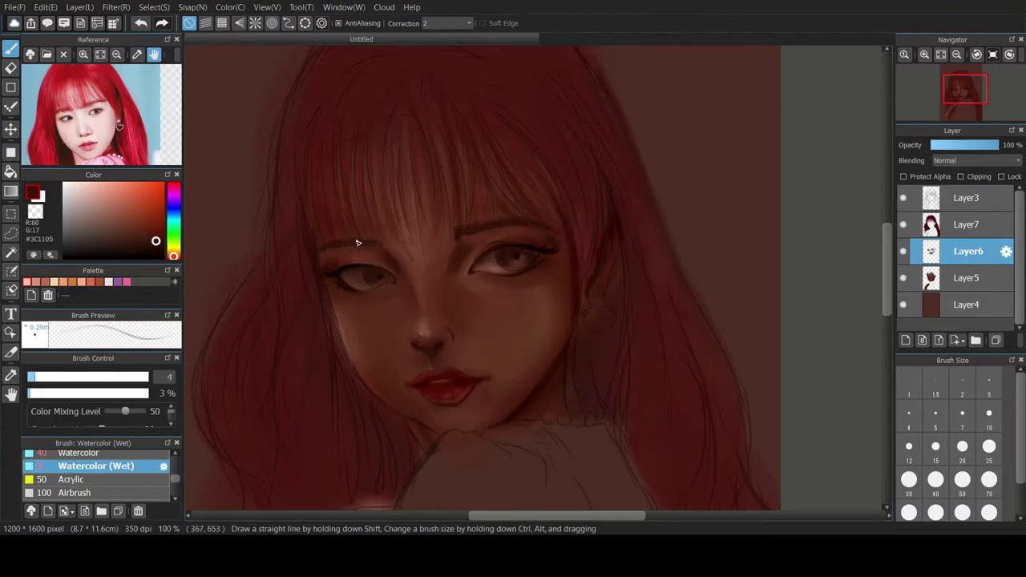
pyautogui.click(904, 198)
pyautogui.moveTo(465, 235); pyautogui.dragTo(517, 221)
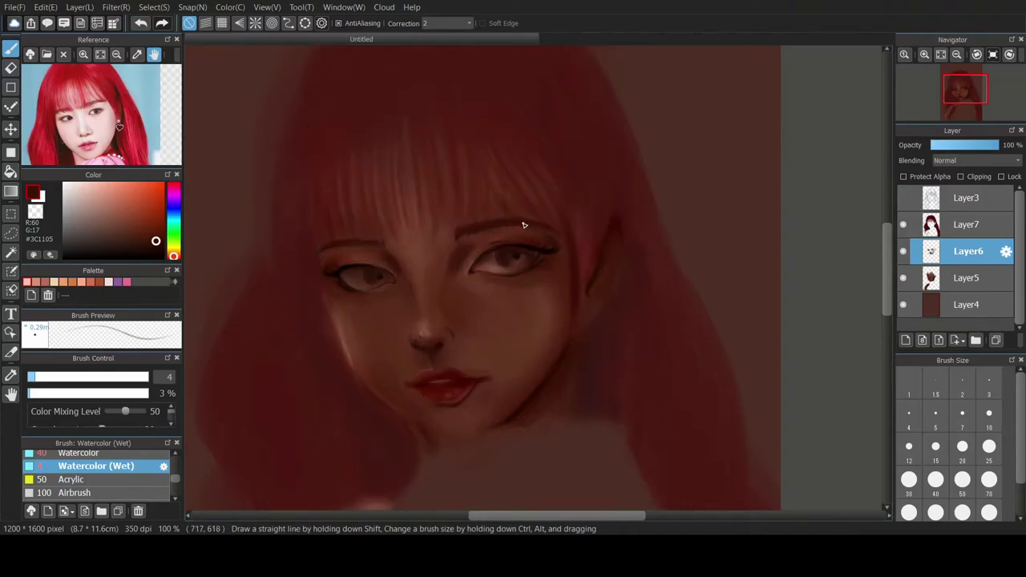
pyautogui.click(936, 447)
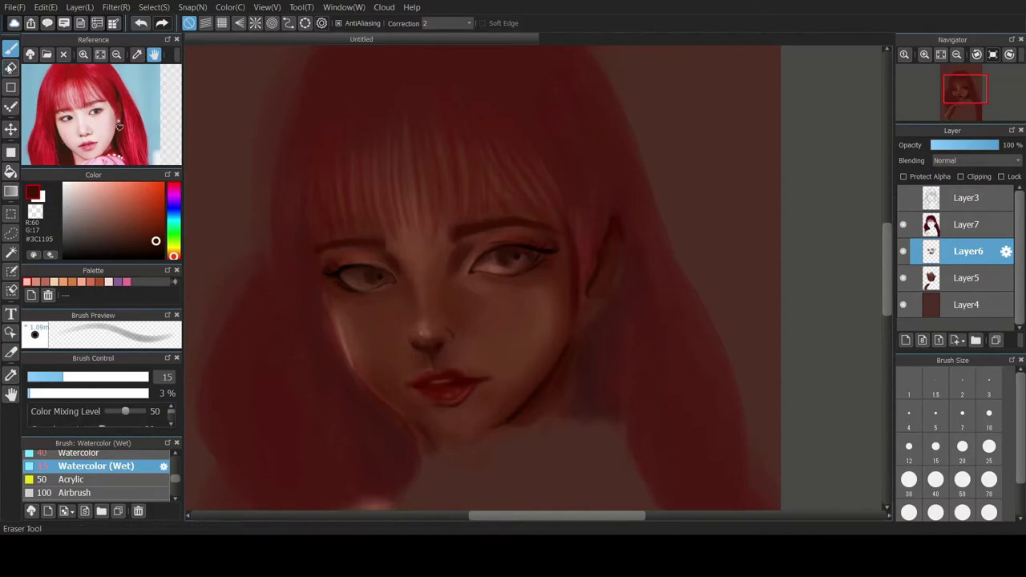
pyautogui.click(909, 446)
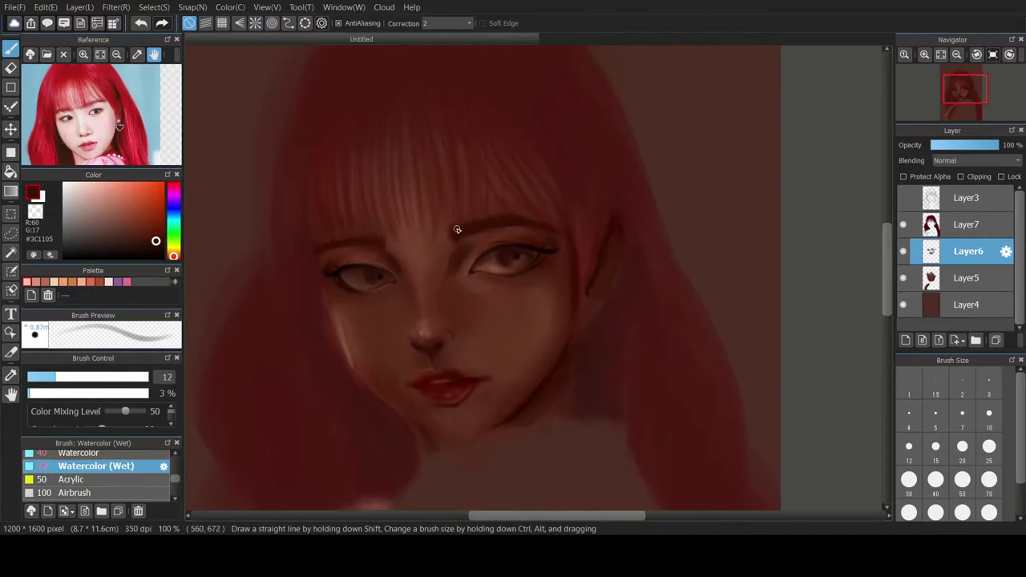
# - Deepen the eyebrows with the Watercolor brush at size 7 in near-black #120401, comparing them against the sketch
pyautogui.scroll(-2, 162, 477)
pyautogui.click(162, 475)
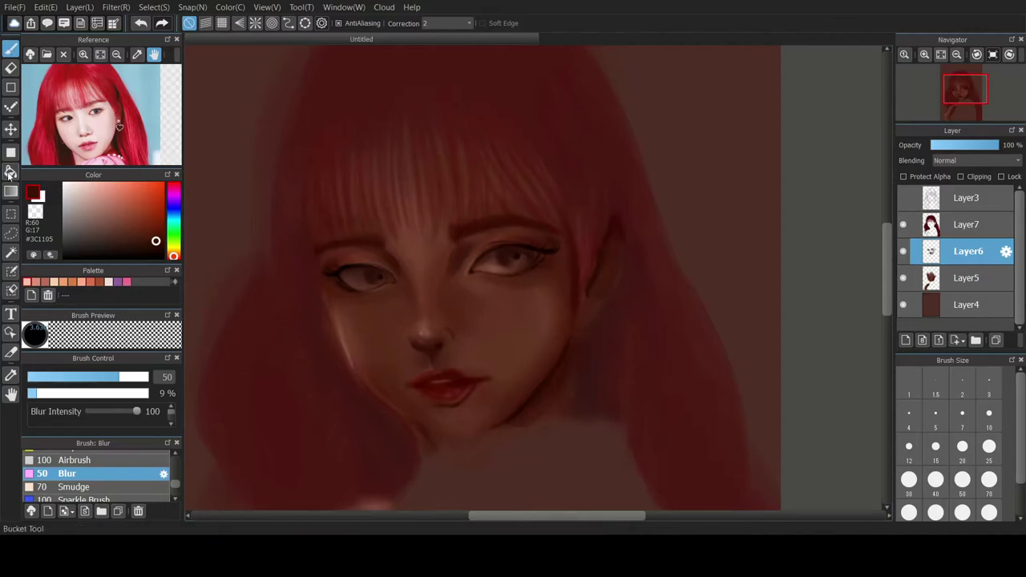
pyautogui.scroll(-2, 96, 473)
pyautogui.click(80, 466)
pyautogui.keyDown('alt'); pyautogui.click(598, 351); pyautogui.keyUp('alt')
pyautogui.keyDown('alt'); pyautogui.click(449, 180); pyautogui.keyUp('alt')
pyautogui.keyDown('alt'); pyautogui.click(463, 226); pyautogui.keyUp('alt')
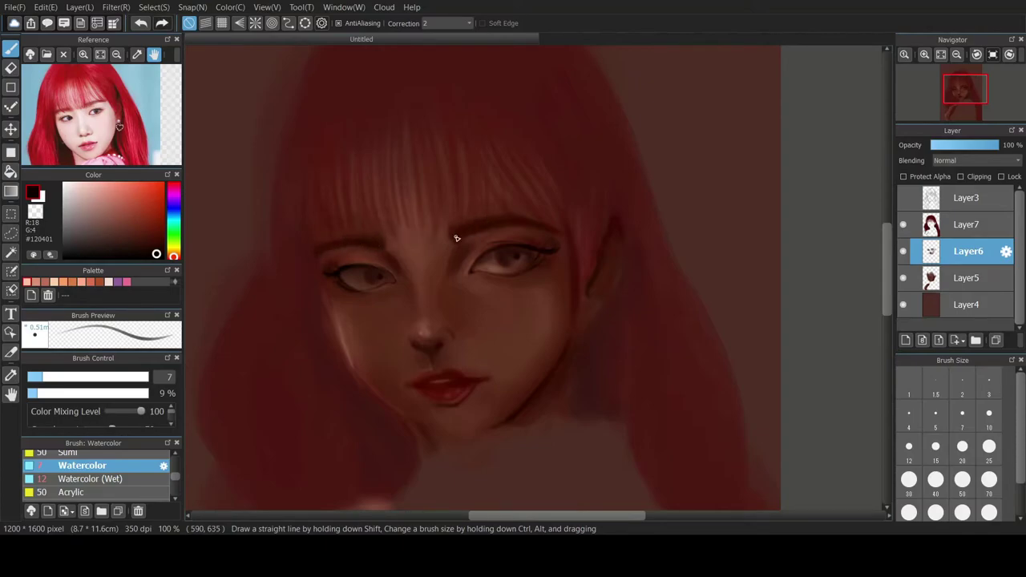
pyautogui.click(904, 198)
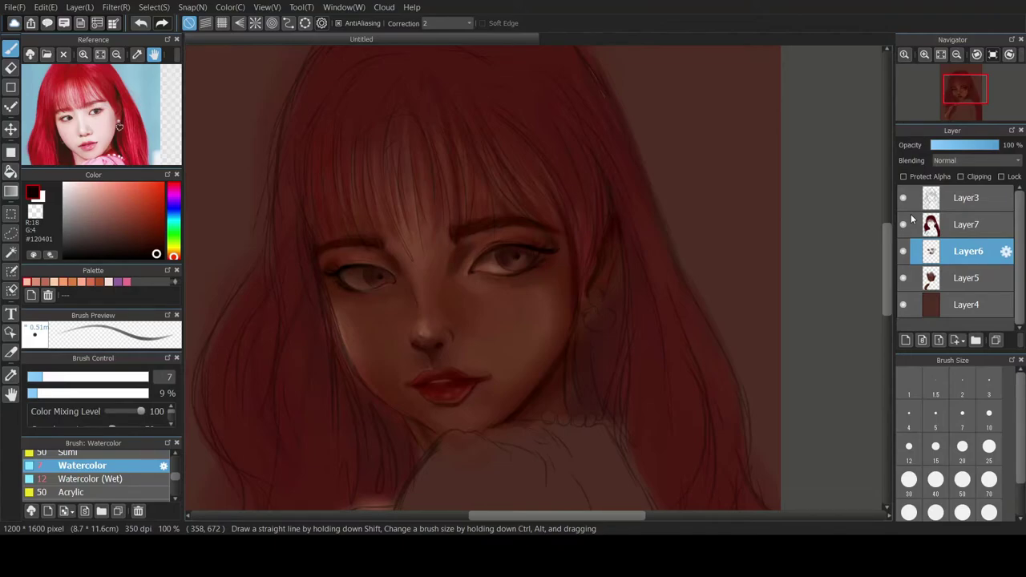
pyautogui.click(906, 197)
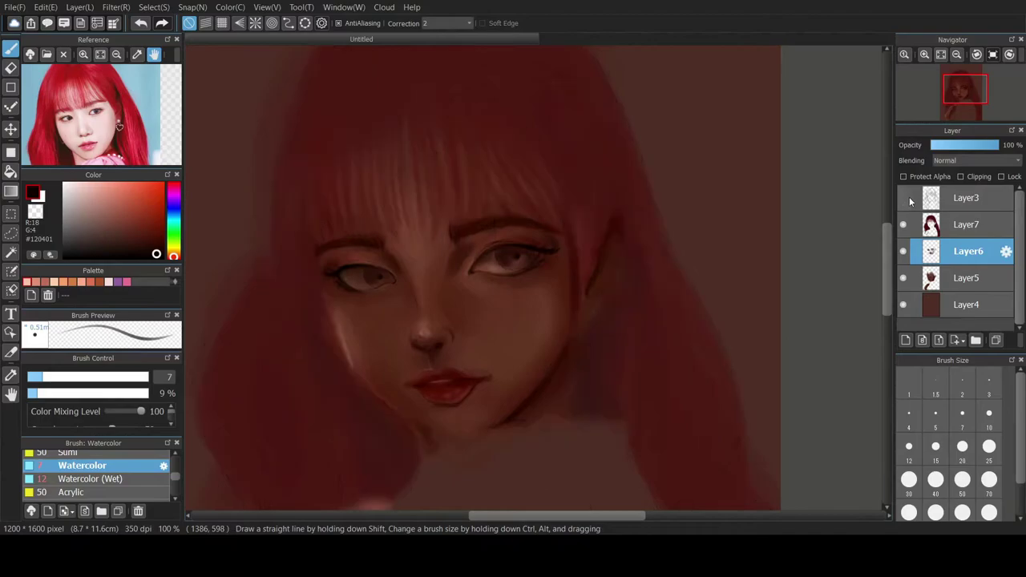
# - Add a new layer above Layer7 and paint dark strands into the bangs in #330000 at brush size 20
pyautogui.click(950, 224)
pyautogui.click(906, 340)
pyautogui.click(158, 194)
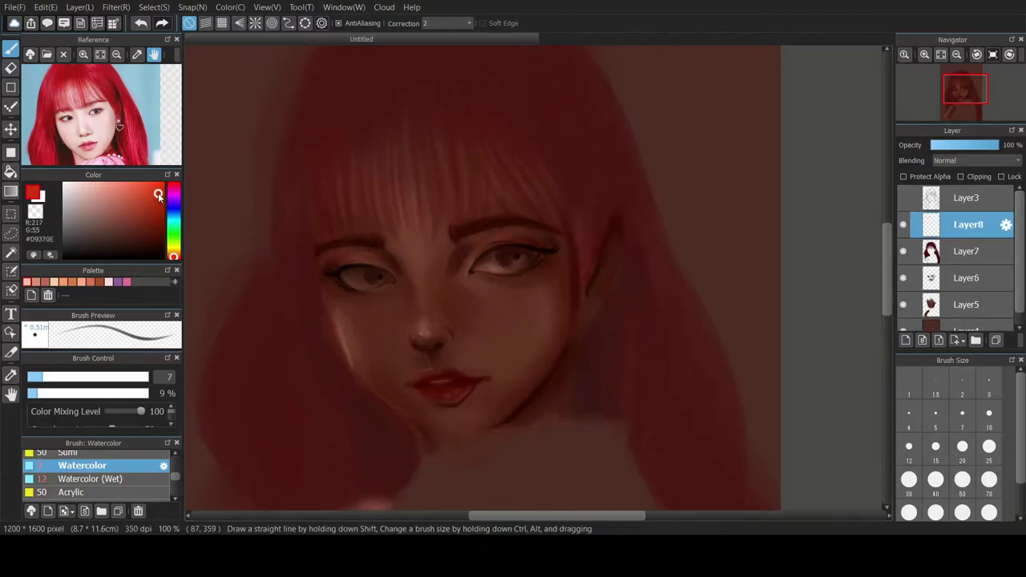
pyautogui.click(174, 186)
pyautogui.click(156, 235)
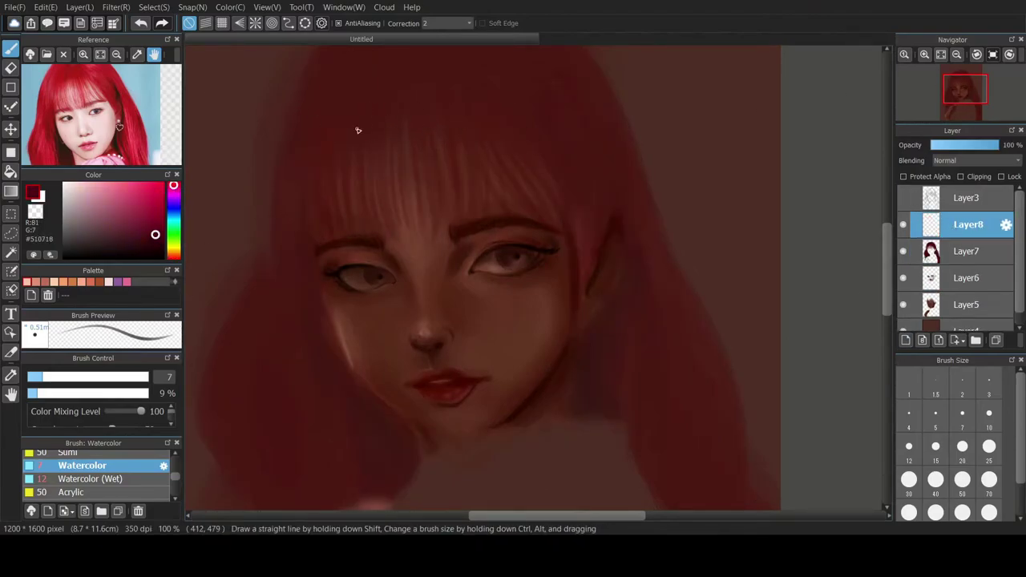
pyautogui.click(162, 243)
pyautogui.click(962, 447)
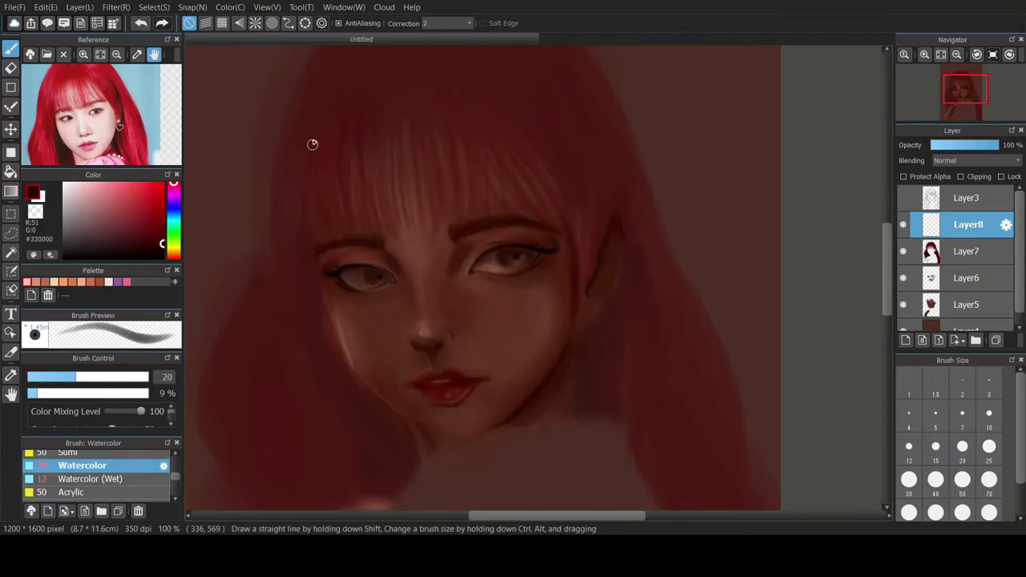
# - Paint the dark hair edge along the left cheek and jaw in #330000, undoing the first strokes and following the sketch
pyautogui.moveTo(327, 310)
pyautogui.mouseDown()
pyautogui.moveTo(353, 377)
pyautogui.moveTo(381, 407)
pyautogui.mouseUp()
pyautogui.hotkey('ctrl', 'z')
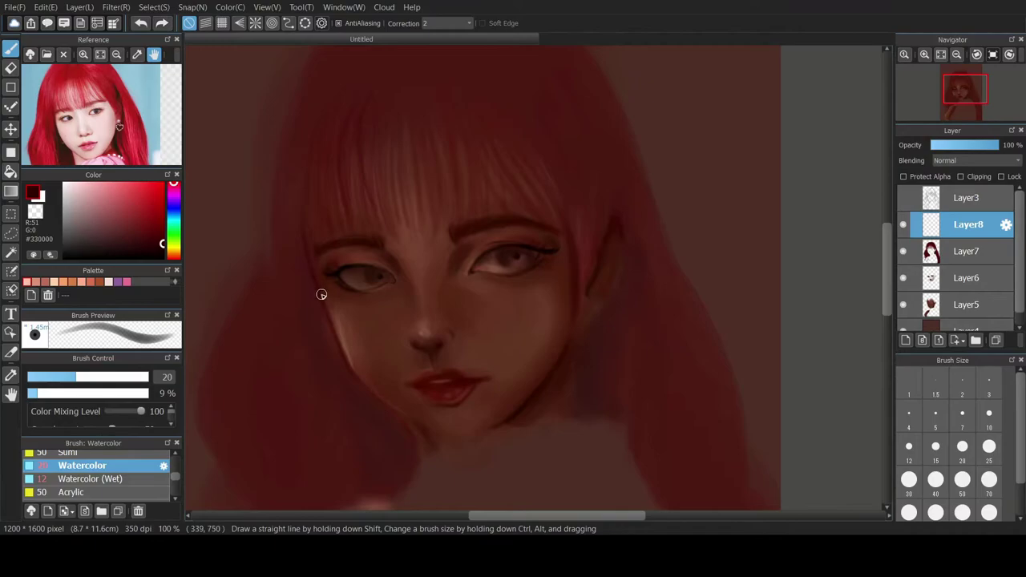
pyautogui.moveTo(320, 297); pyautogui.dragTo(318, 304)
pyautogui.hotkey('ctrl', 'z')
pyautogui.click(905, 199)
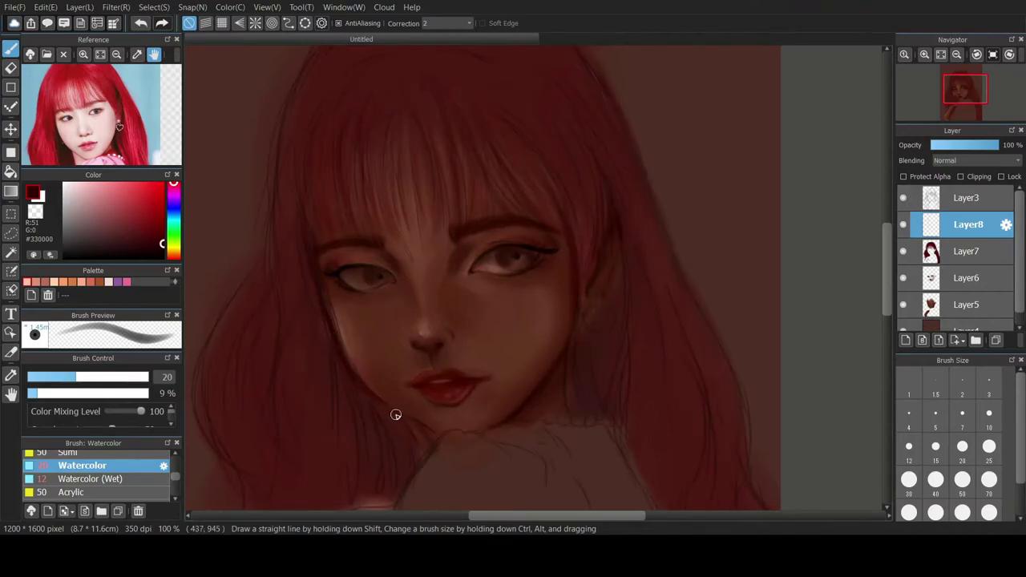
pyautogui.click(903, 198)
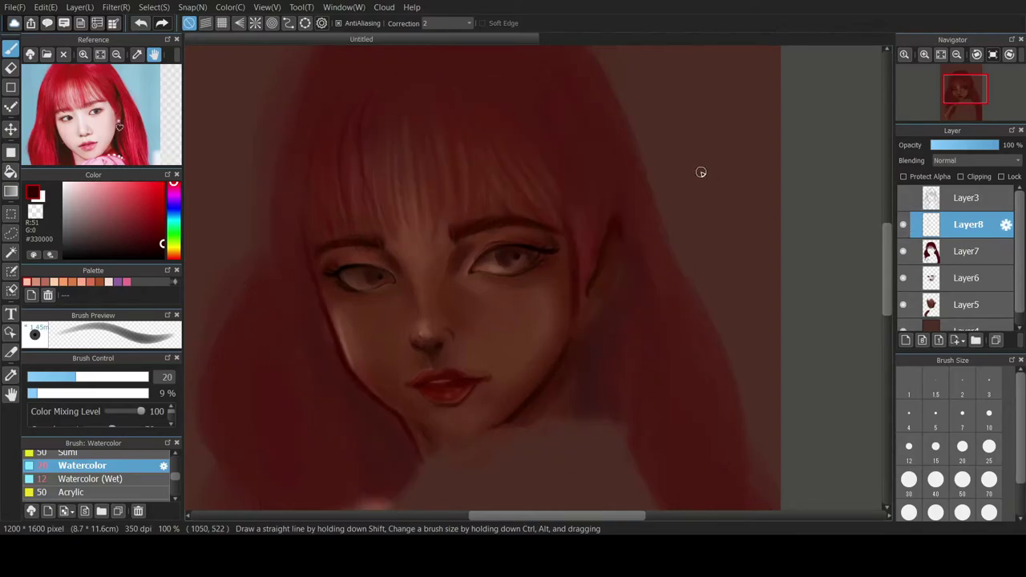
# - Erase excess dark red paint along the left edge of the face at eraser size 40
pyautogui.press('e')
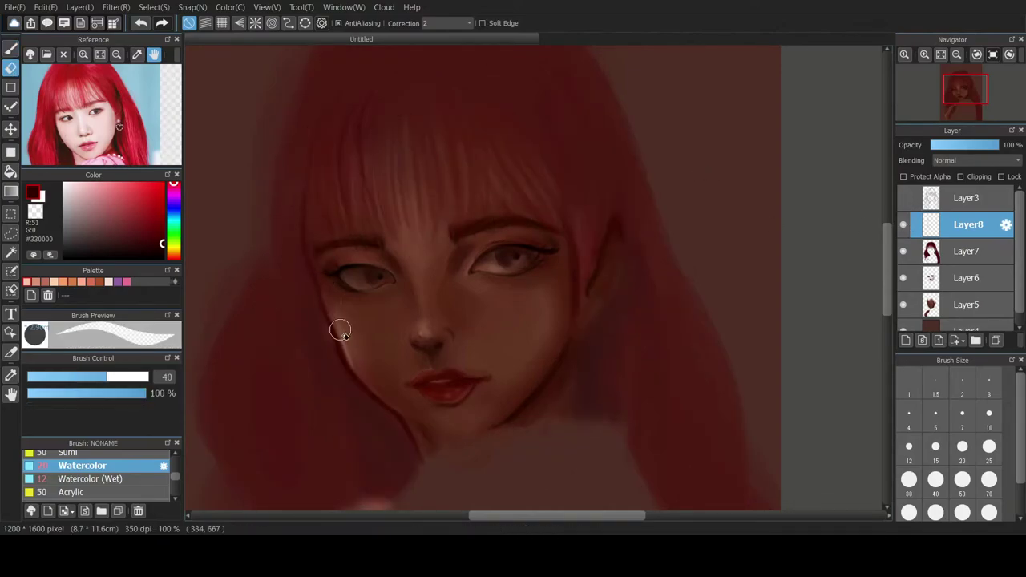
# - Try to erase the hair edge beside the face on Layer7
pyautogui.keyDown('ctrl'); pyautogui.click(967, 251); pyautogui.keyUp('ctrl')
pyautogui.hotkey('ctrl', 'z')
pyautogui.click(927, 225)
pyautogui.click(931, 251)
pyautogui.moveTo(341, 268)
pyautogui.mouseDown()
pyautogui.moveTo(343, 318)
pyautogui.moveTo(335, 303)
pyautogui.mouseUp()
pyautogui.hotkey('ctrl', 'z')
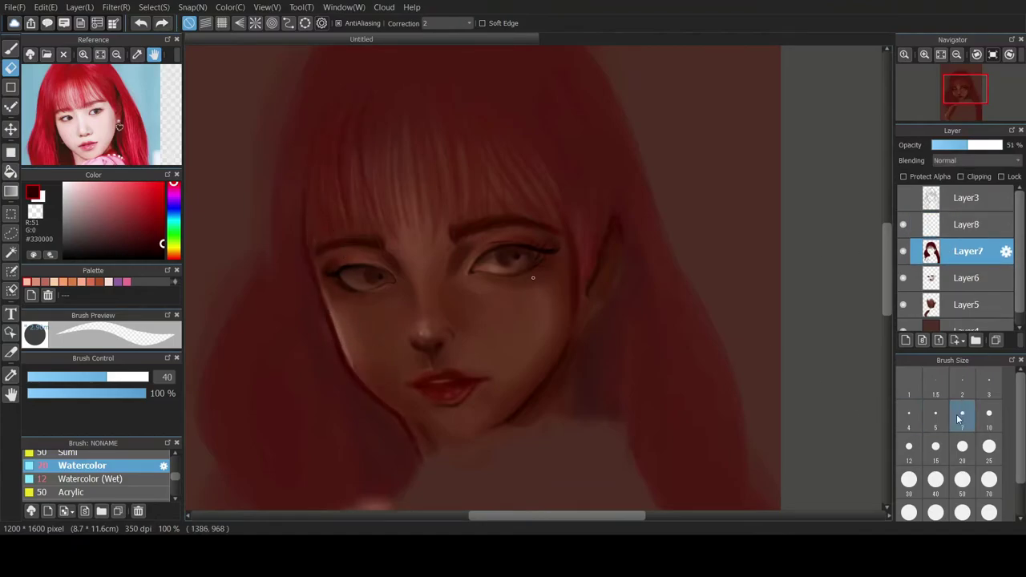
# - Hide Layer8, show the Layer3 sketch, and ready the Watercolor brush at size 20 in dark red #4E1714
pyautogui.click(933, 414)
pyautogui.click(904, 224)
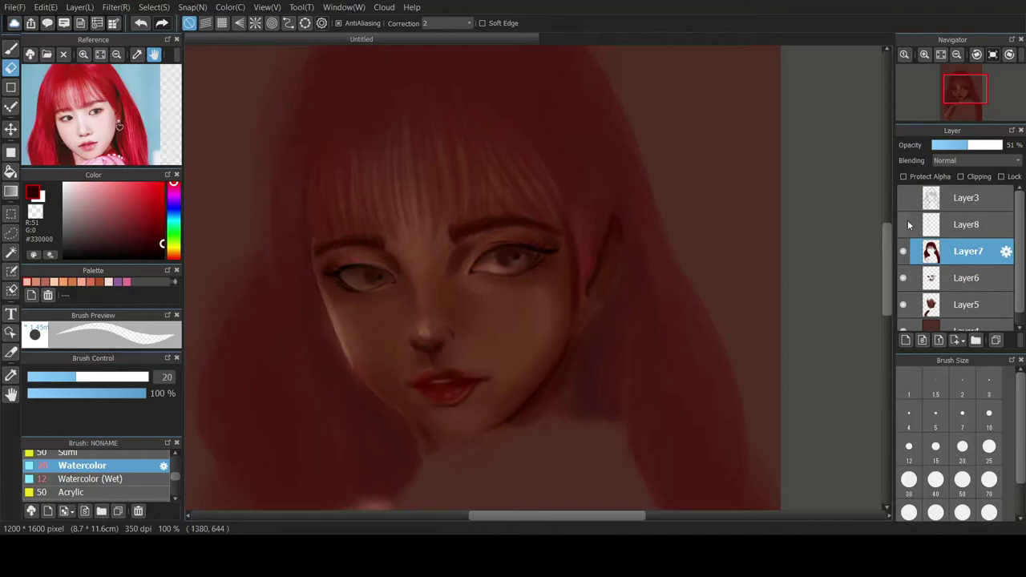
pyautogui.click(903, 197)
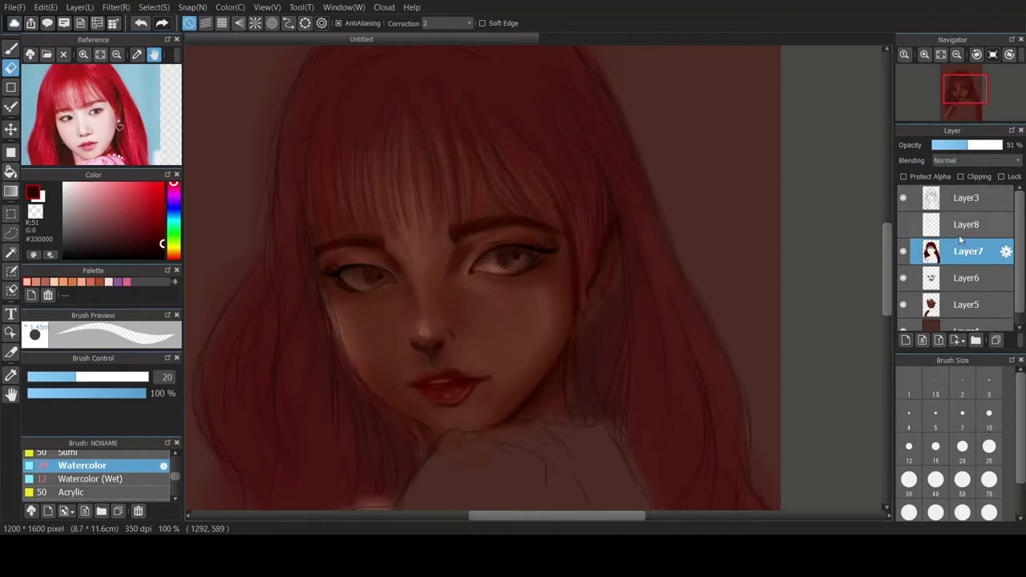
pyautogui.rightClick(451, 68)
pyautogui.click(10, 49)
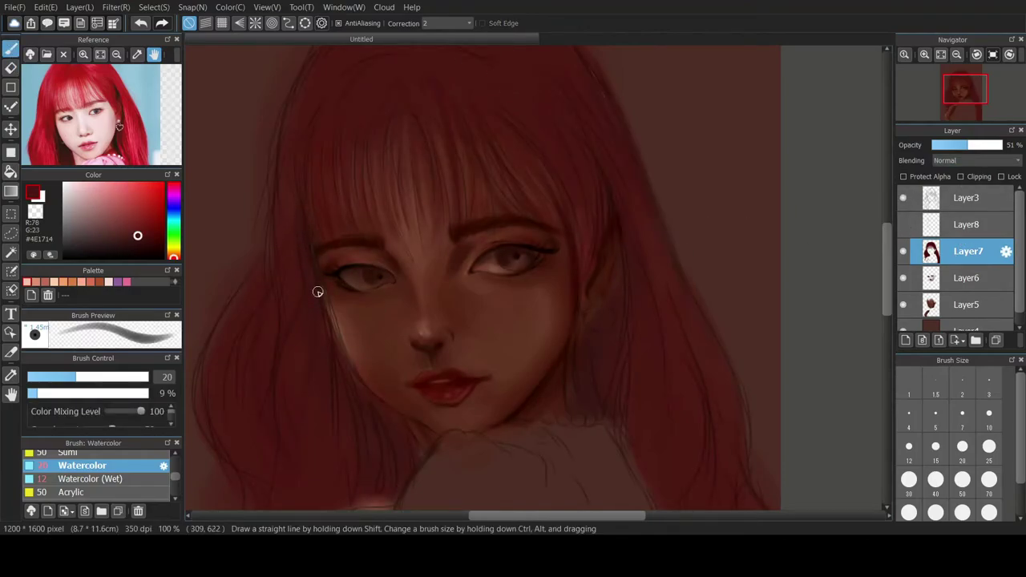
# - Clear the contents of Layer8 and hide the Layer3 sketch
pyautogui.click(903, 224)
pyautogui.click(904, 225)
pyautogui.click(955, 225)
pyautogui.press('Delete')
pyautogui.click(901, 199)
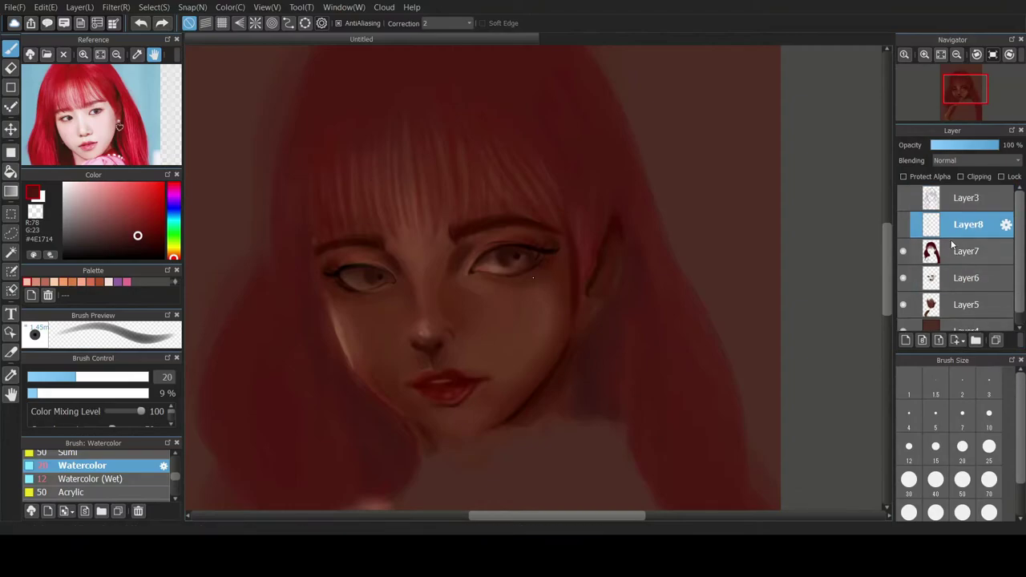
# - Paint the hair edge along the cheek on Layer7 with the Watercolor brush at size 15 in dark red #390C08
pyautogui.click(962, 251)
pyautogui.keyDown('alt'); pyautogui.click(282, 235); pyautogui.keyUp('alt')
pyautogui.click(935, 447)
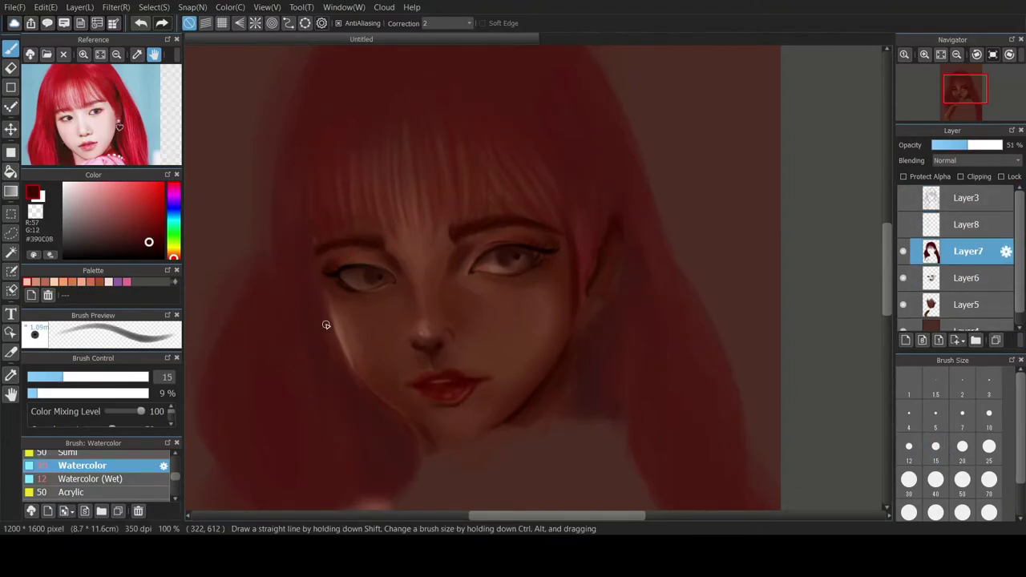
pyautogui.scroll(3, 552, 362)
pyautogui.scroll(-3, 553, 361)
# - Show the Layer3 sketch as a guide and refine the hair edge along the cheek and jaw on Layer7
pyautogui.click(13, 69)
pyautogui.click(907, 197)
pyautogui.click(908, 197)
pyautogui.click(909, 197)
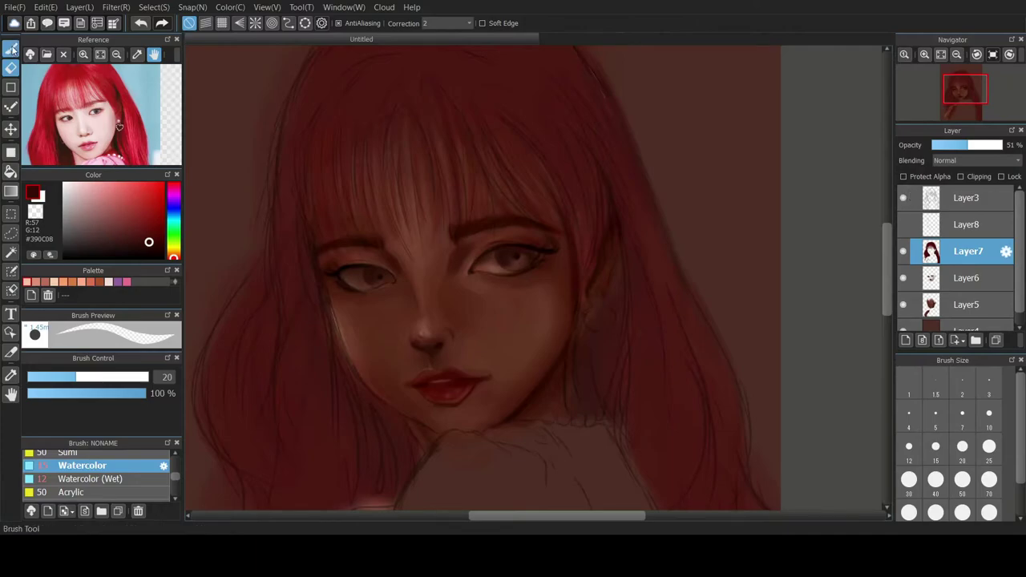
pyautogui.press('b')
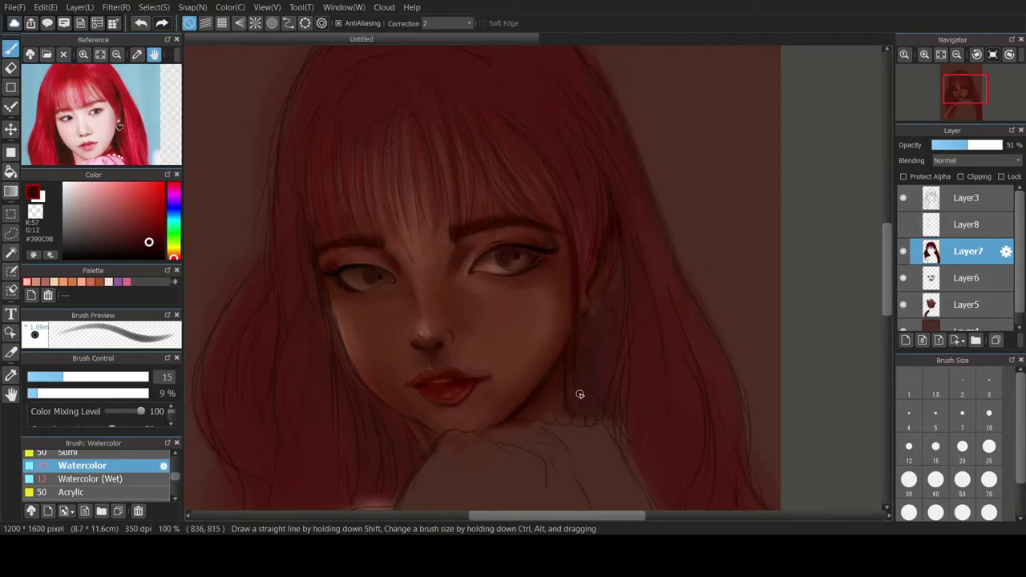
# - Compare the hair at 100% opacity and set Layer7's opacity to 53%
pyautogui.moveTo(975, 146); pyautogui.dragTo(991, 145)
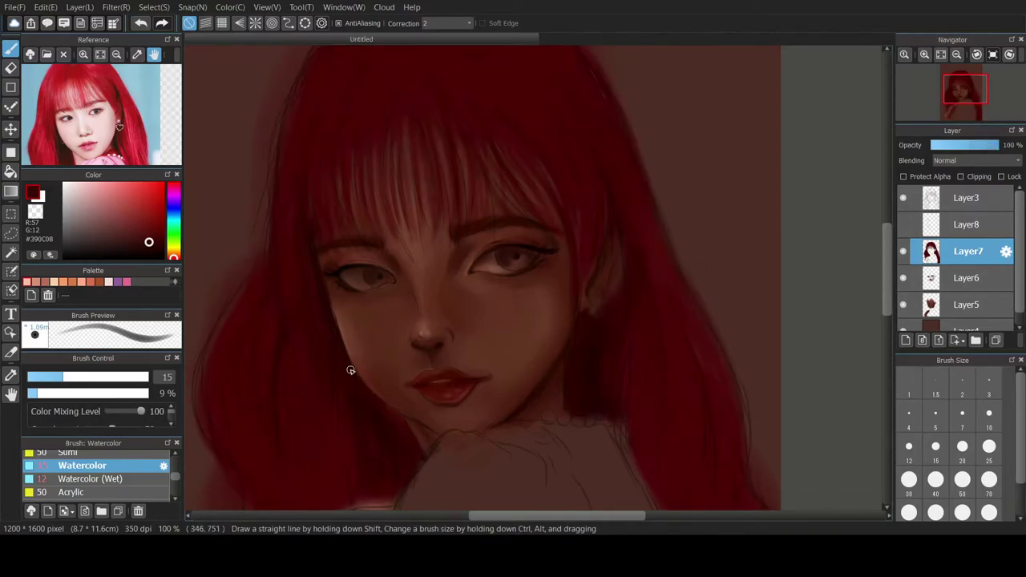
pyautogui.moveTo(991, 145); pyautogui.dragTo(969, 145)
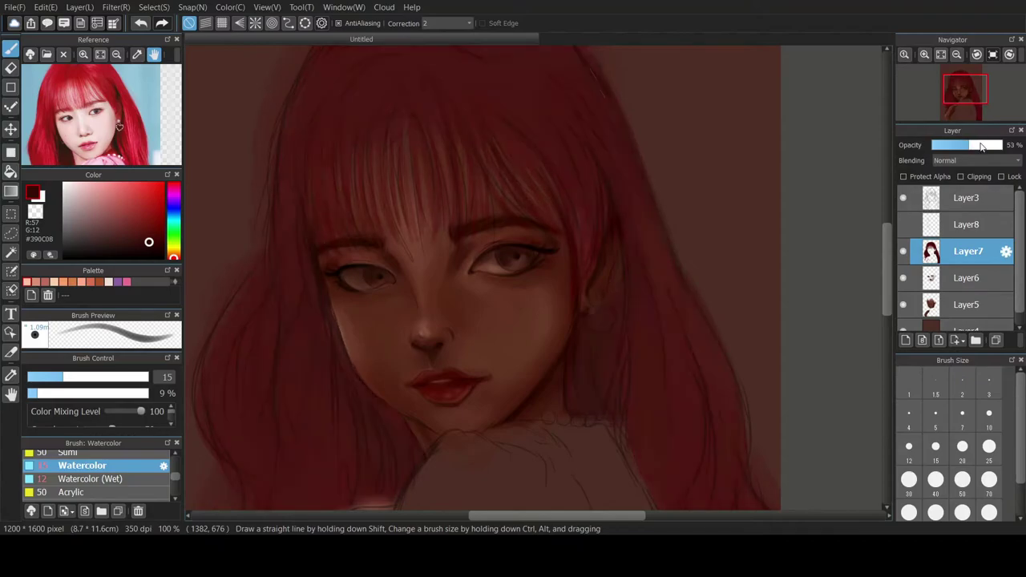
pyautogui.scroll(3, 843, 210)
pyautogui.scroll(-3, 842, 211)
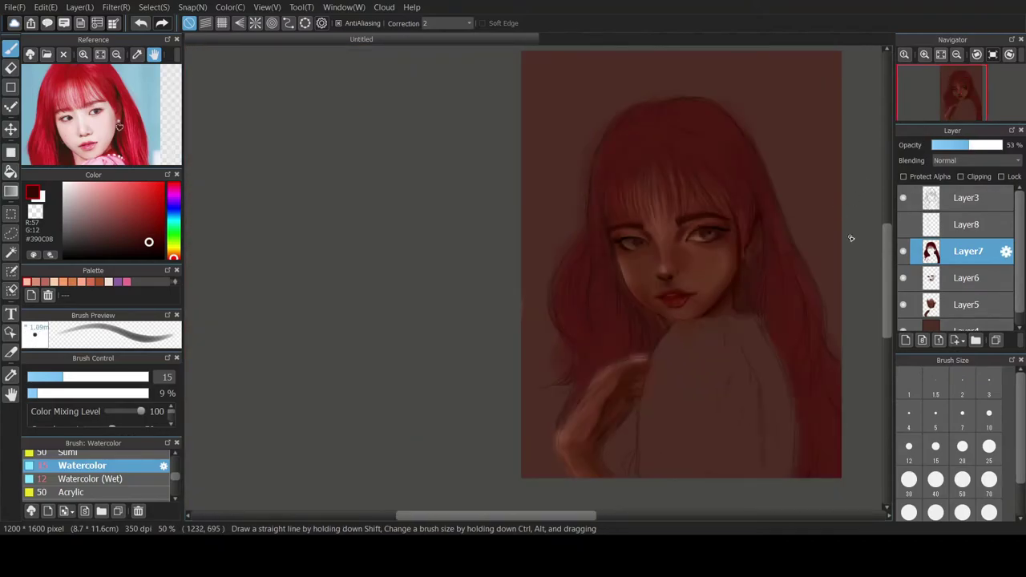
# - Shade the skin around the lower face on Layer6 with the Watercolor (Wet) brush at size 40 in brown #552817
pyautogui.click(967, 279)
pyautogui.rightClick(648, 287)
pyautogui.click(962, 480)
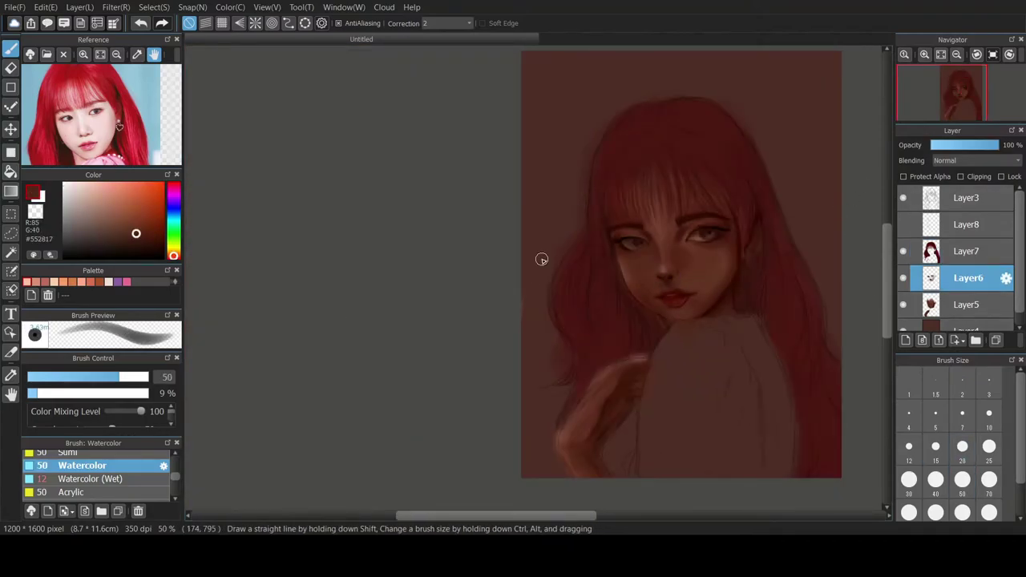
pyautogui.click(91, 478)
pyautogui.click(936, 480)
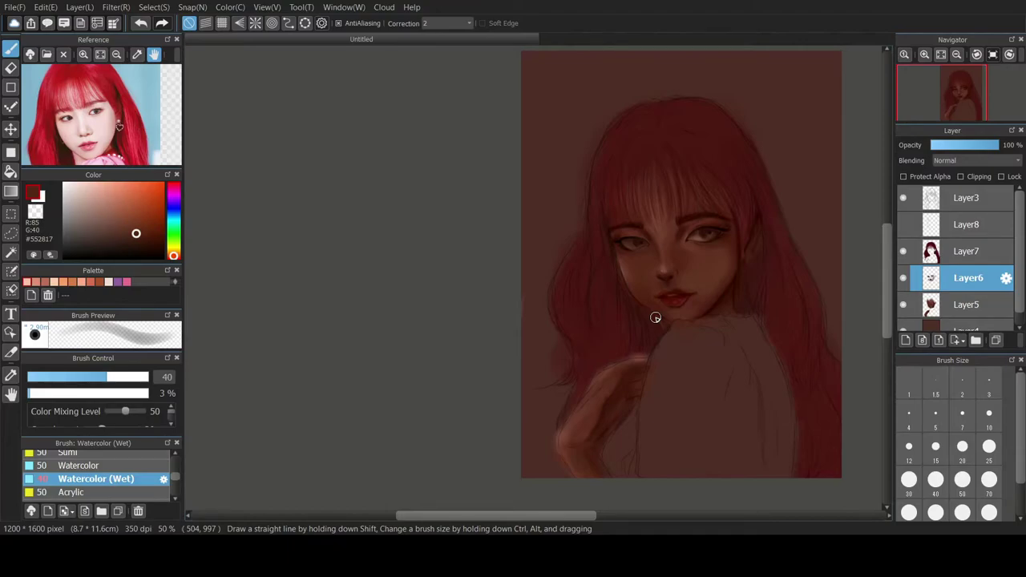
# - Clean up the hair bordering the face on Layer7 with a size 40 eraser
pyautogui.click(11, 68)
pyautogui.click(936, 481)
pyautogui.click(966, 252)
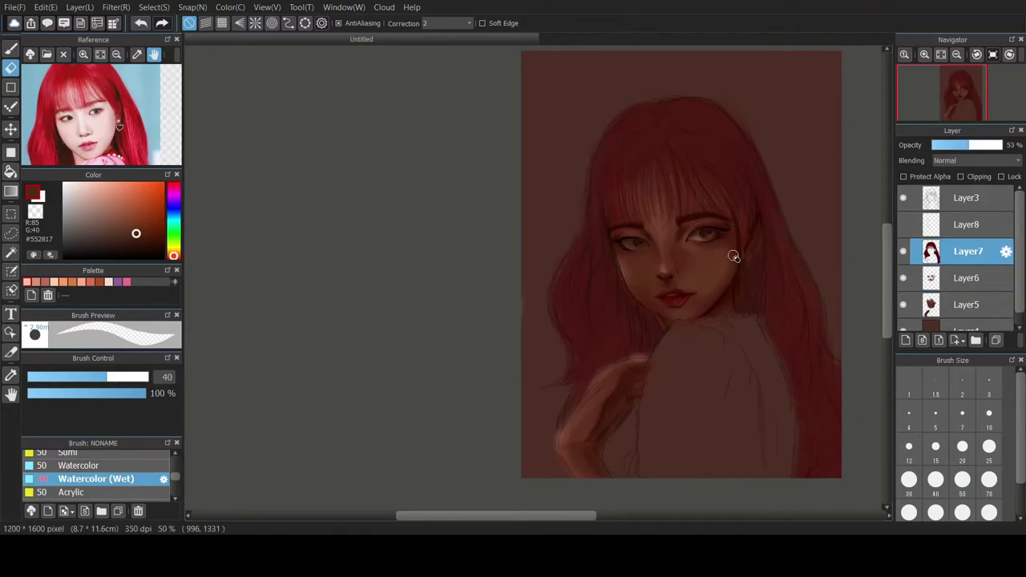
# - Dab a small highlight into the right-hand iris on Layer6 with the Watercolor (Wet) brush at size 12 in #A68071
pyautogui.hotkey('ctrl', 'Down')
pyautogui.scroll(-1, 697, 227)
pyautogui.scroll(4, 695, 227)
pyautogui.moveTo(114, 211); pyautogui.dragTo(101, 211)
pyautogui.click(140, 215)
pyautogui.click(936, 447)
pyautogui.press('b')
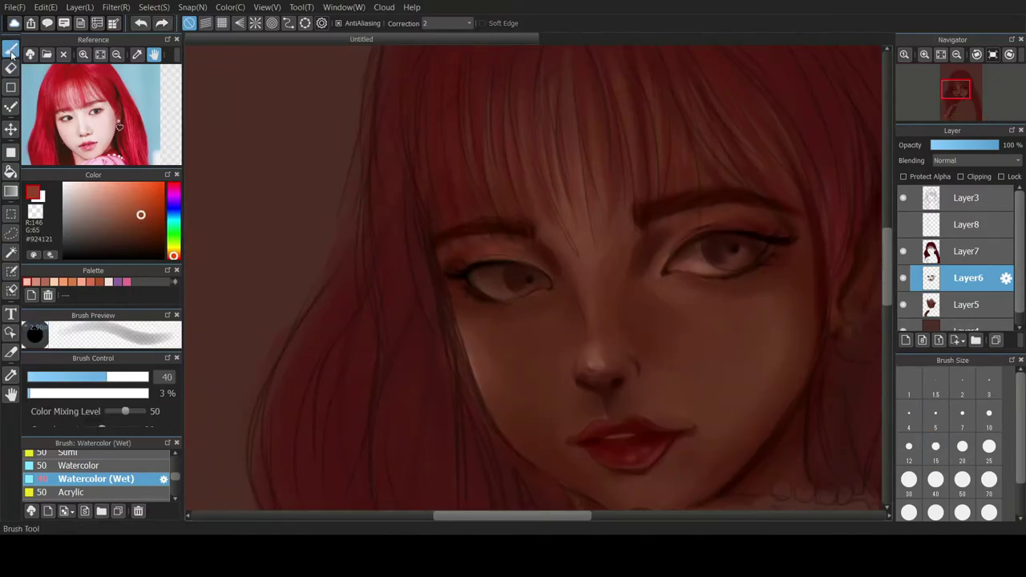
pyautogui.click(94, 209)
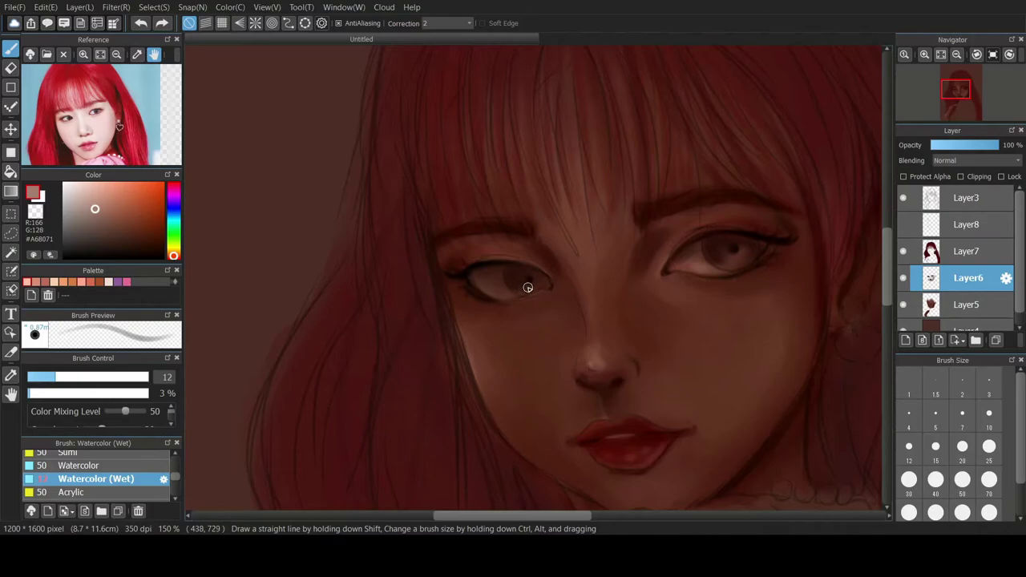
pyautogui.hotkey('ctrl', 'z')
pyautogui.moveTo(758, 251)
pyautogui.mouseDown()
pyautogui.moveTo(739, 256)
pyautogui.moveTo(757, 243)
pyautogui.mouseUp()
# - Lighten the lower part of both irises with the same pinkish brown at brush size 20
pyautogui.click(962, 447)
pyautogui.moveTo(525, 287); pyautogui.dragTo(537, 287)
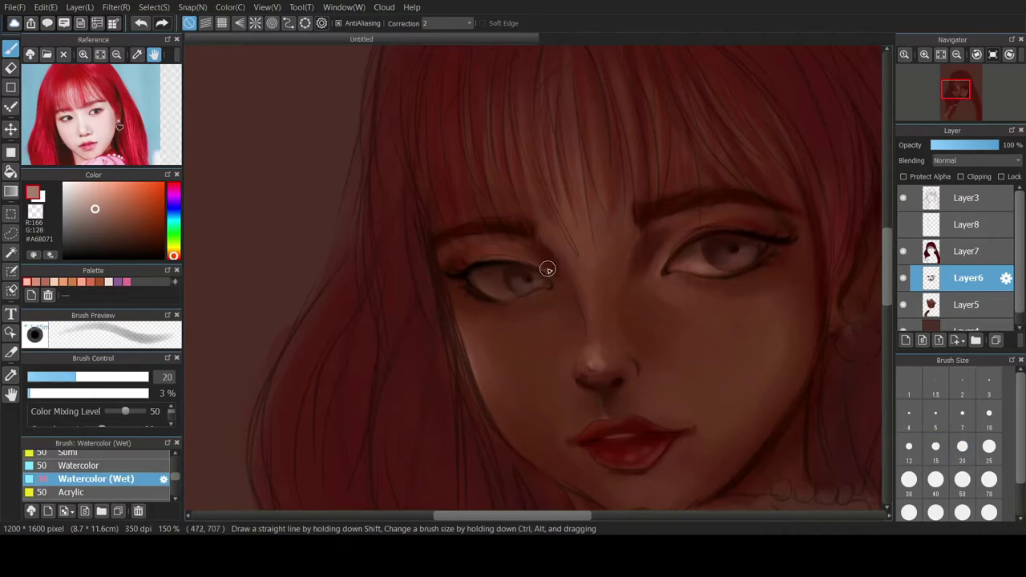
pyautogui.moveTo(718, 256); pyautogui.dragTo(719, 262)
# - Darken the upper irises in #2F120C and refine the eye outlines in near-black #080100 at brush size 5
pyautogui.keyDown('alt'); pyautogui.click(717, 239); pyautogui.keyUp('alt')
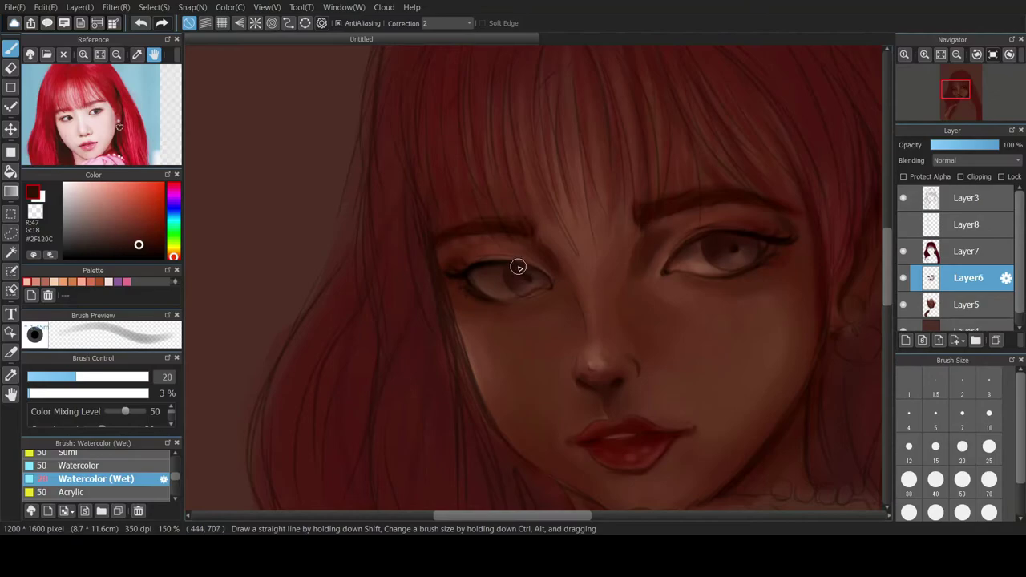
pyautogui.click(936, 413)
pyautogui.keyDown('alt'); pyautogui.click(476, 267); pyautogui.keyUp('alt')
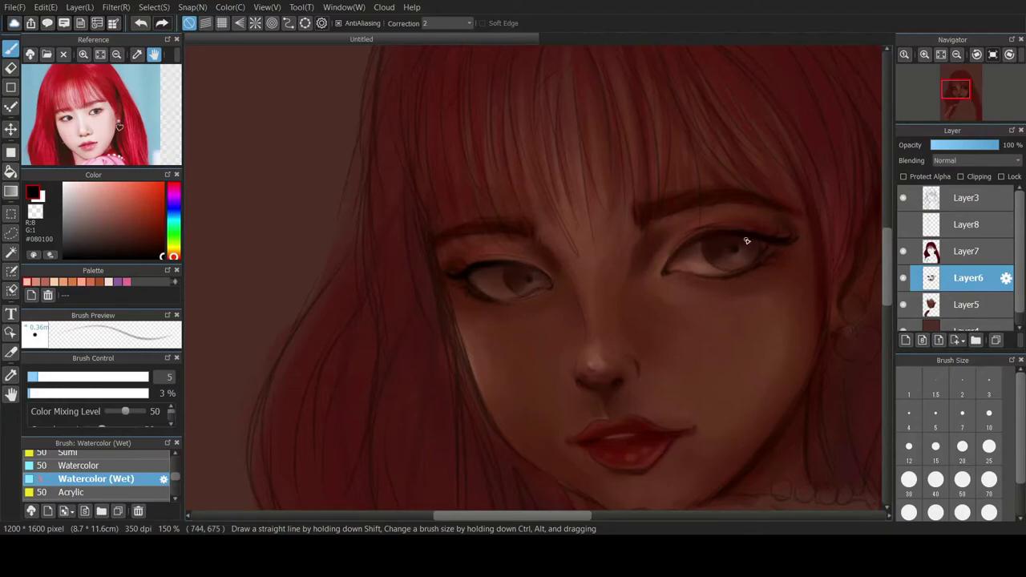
# - Undo the last eye stroke and darken the iris edges at brush size 10 with the Layer3 sketch hidden
pyautogui.click(904, 198)
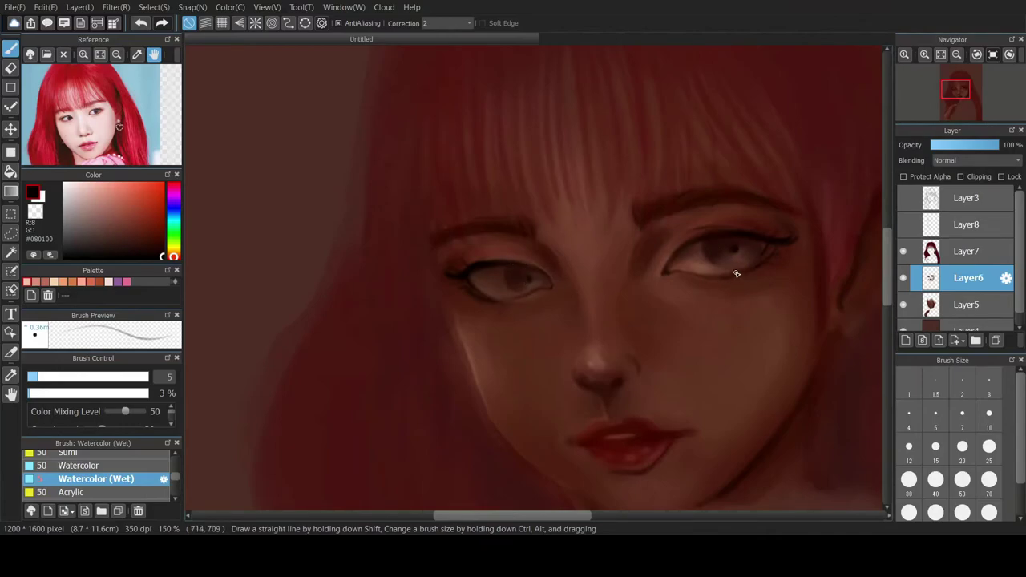
pyautogui.hotkey('ctrl', 'z')
pyautogui.click(988, 418)
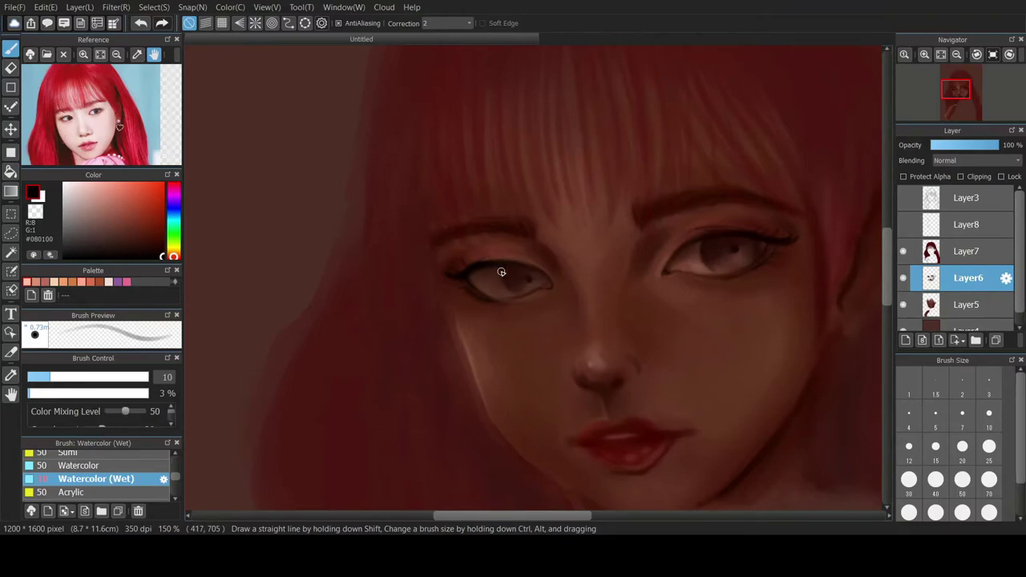
pyautogui.click(903, 198)
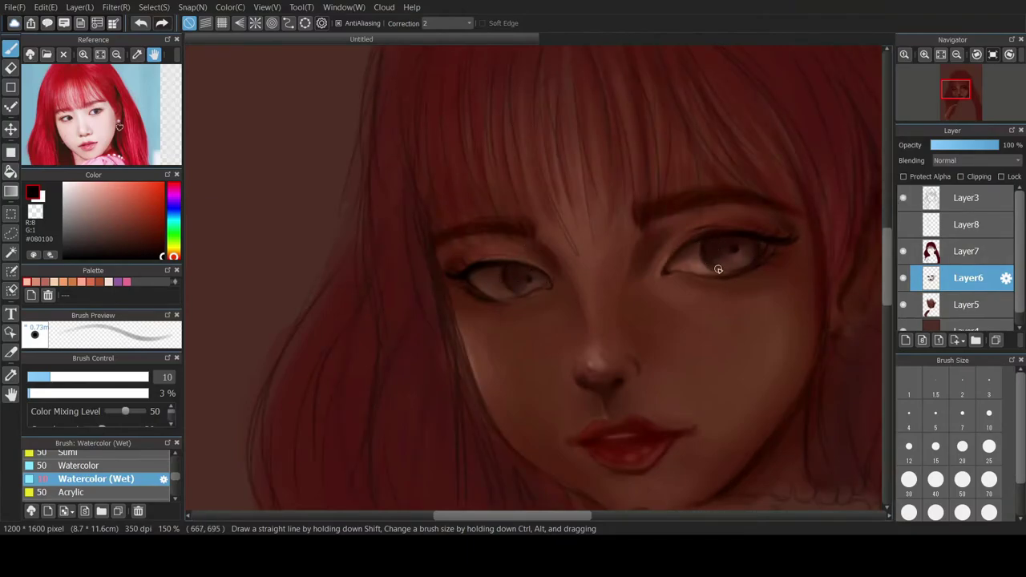
pyautogui.click(904, 198)
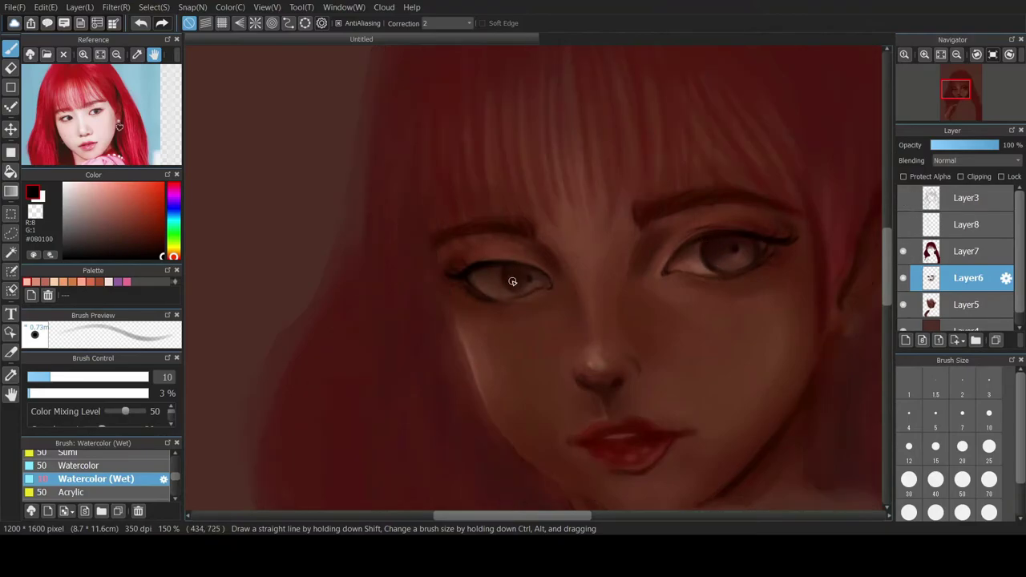
# - Deepen both irises and the shadow under the left-hand upper lid in near-black #080100, using brush sizes 15 and 12
pyautogui.click(962, 449)
pyautogui.moveTo(508, 271); pyautogui.dragTo(515, 271)
pyautogui.moveTo(716, 248); pyautogui.dragTo(712, 251)
pyautogui.press('[')
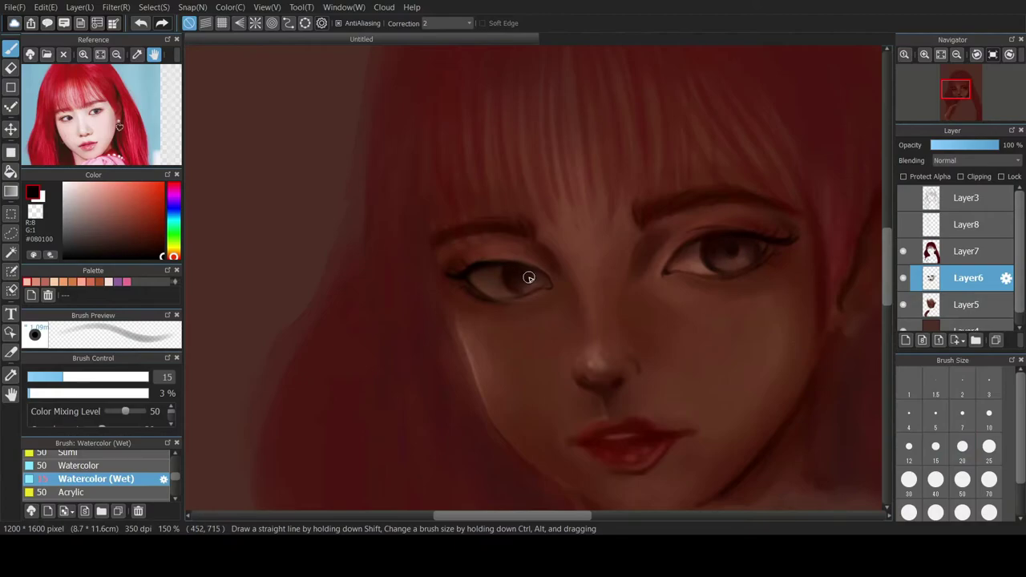
pyautogui.moveTo(512, 261); pyautogui.dragTo(539, 268)
pyautogui.press('[')
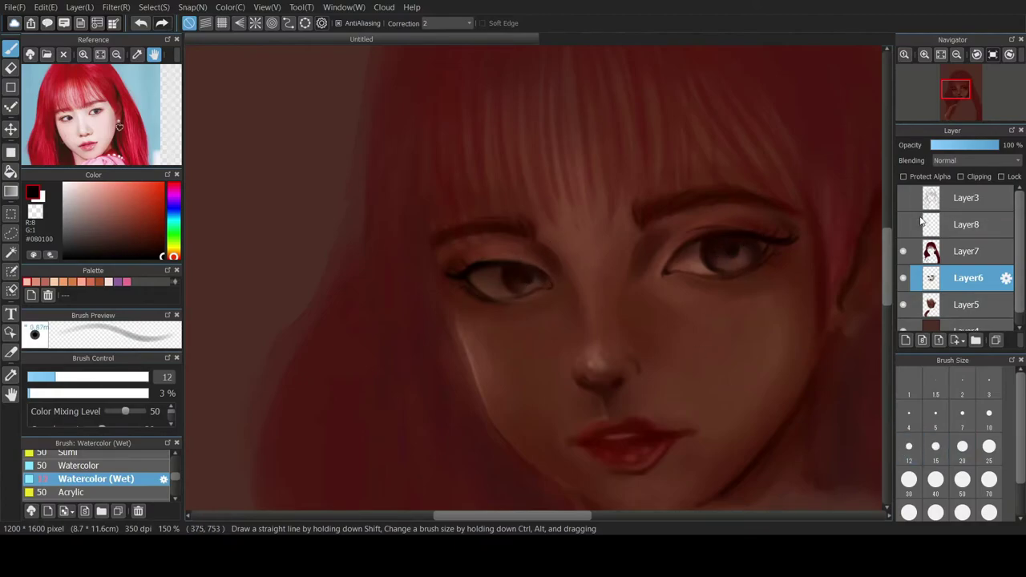
# - Compare the whole portrait with and without the Layer3 sketch
pyautogui.click(903, 198)
pyautogui.scroll(2, 648, 275)
pyautogui.scroll(-5, 647, 275)
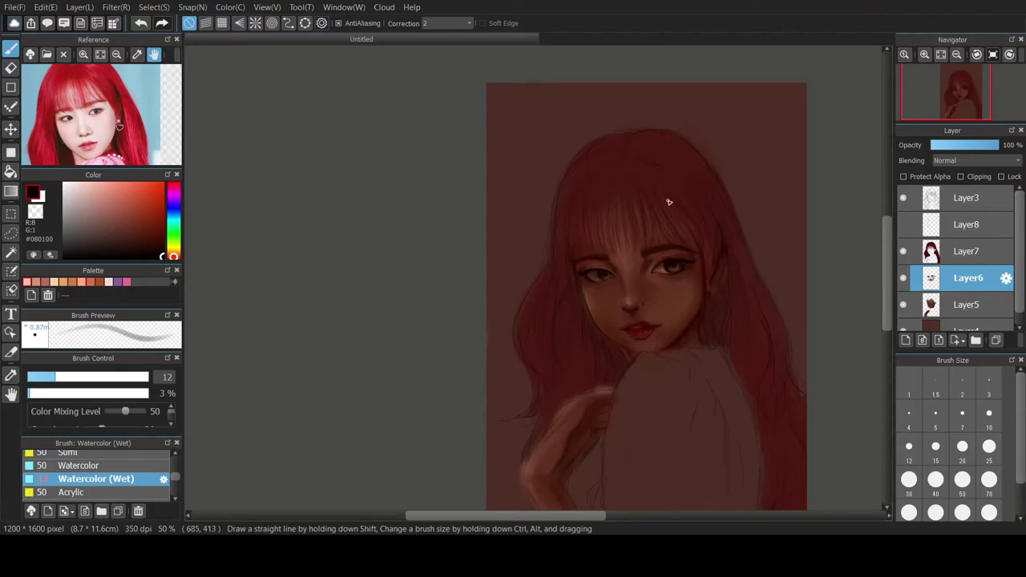
pyautogui.click(904, 191)
pyautogui.click(904, 191)
pyautogui.click(904, 190)
pyautogui.click(904, 189)
pyautogui.click(904, 189)
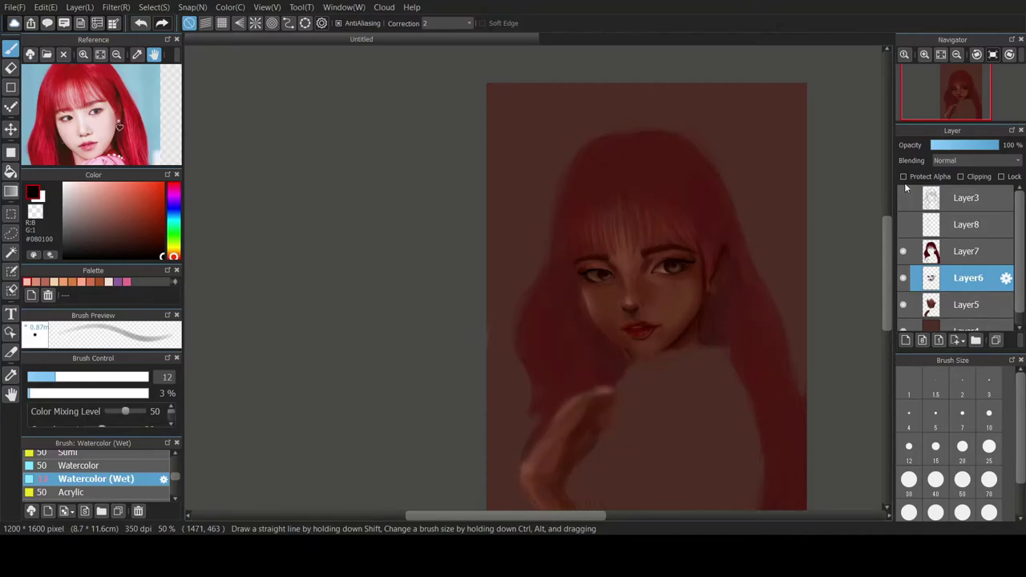
pyautogui.click(903, 191)
pyautogui.click(903, 192)
pyautogui.click(903, 193)
# - Shade the forehead beneath the bangs on Layer6 in dark brown #4F1B10 with a size 150 Watercolor (Wet) brush
pyautogui.scroll(-2, 698, 254)
pyautogui.scroll(4, 698, 254)
pyautogui.rightClick(600, 232)
pyautogui.press(']')
pyautogui.press(']')
pyautogui.press(']')
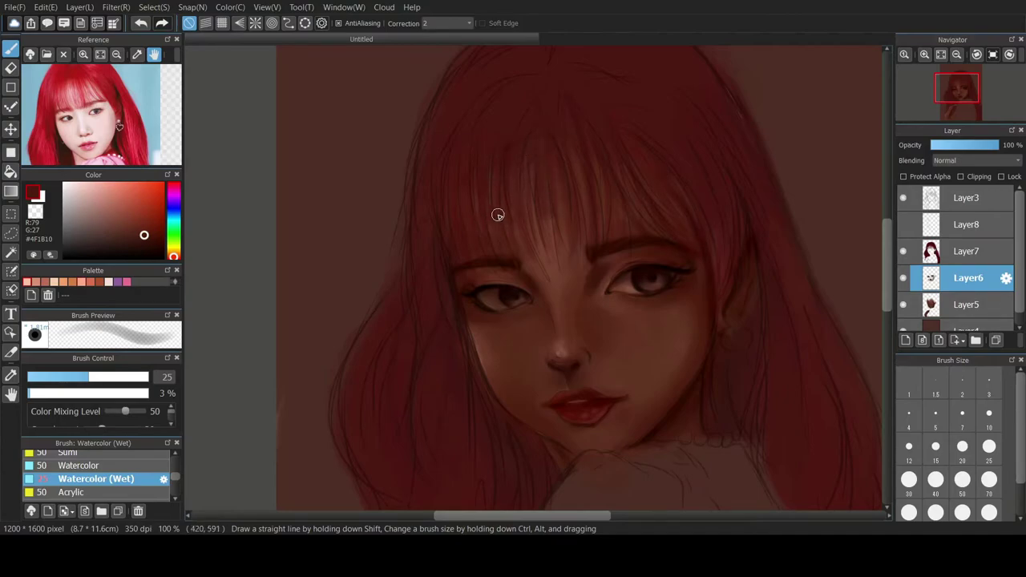
pyautogui.click(935, 511)
pyautogui.moveTo(590, 189)
pyautogui.mouseDown()
pyautogui.moveTo(488, 206)
pyautogui.moveTo(465, 197)
pyautogui.mouseUp()
# - Blend the centre of the forehead with skin brown #6E3B2B at brush size 150
pyautogui.rightClick(556, 262)
pyautogui.rightClick(559, 230)
pyautogui.moveTo(610, 204); pyautogui.dragTo(554, 223)
# - Shade the skin around the eyes on Layer6 in #48180D at brush size 40 and #623324 at size 20
pyautogui.click(935, 448)
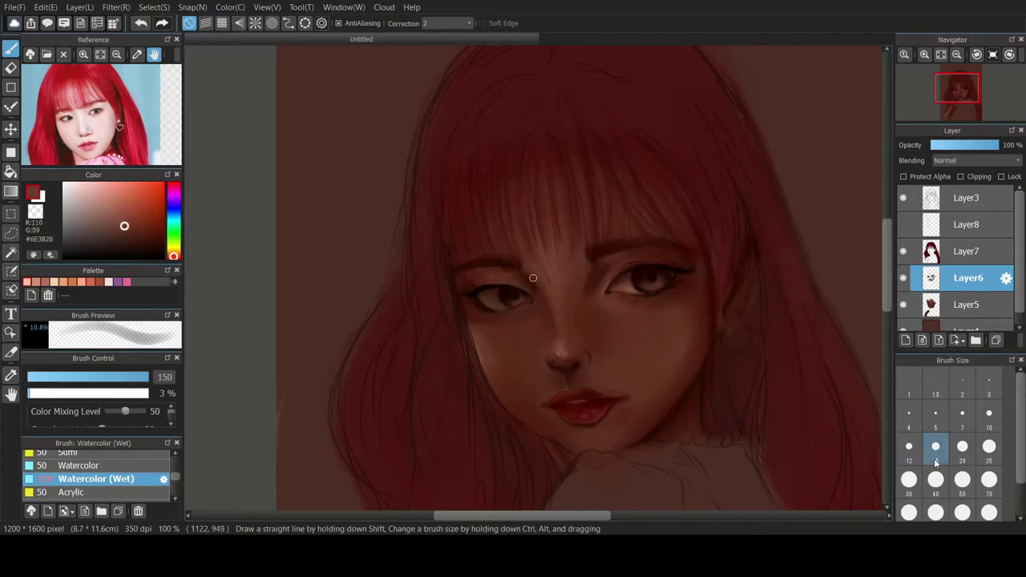
pyautogui.click(936, 480)
pyautogui.scroll(-2, 674, 375)
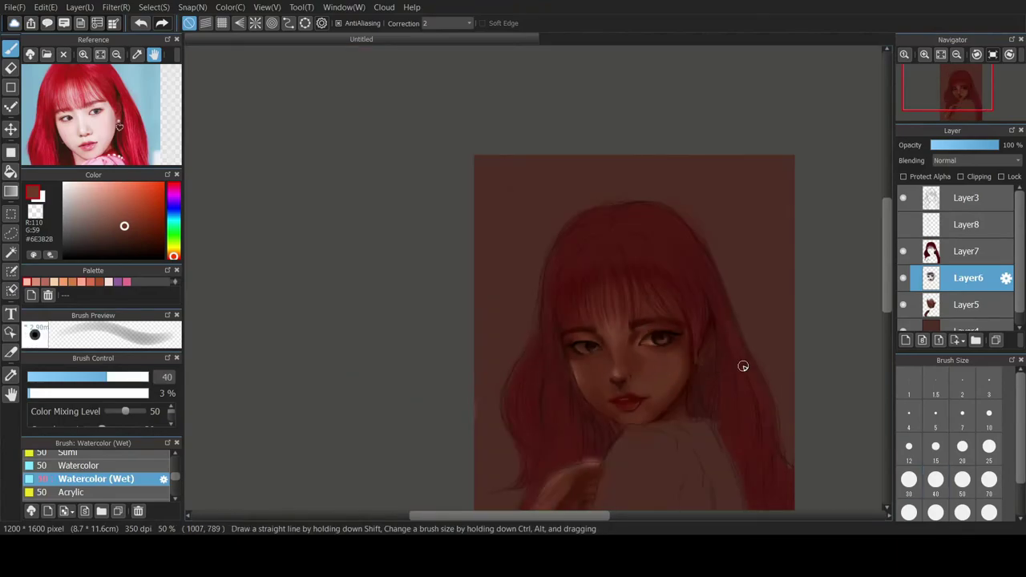
pyautogui.scroll(3, 742, 365)
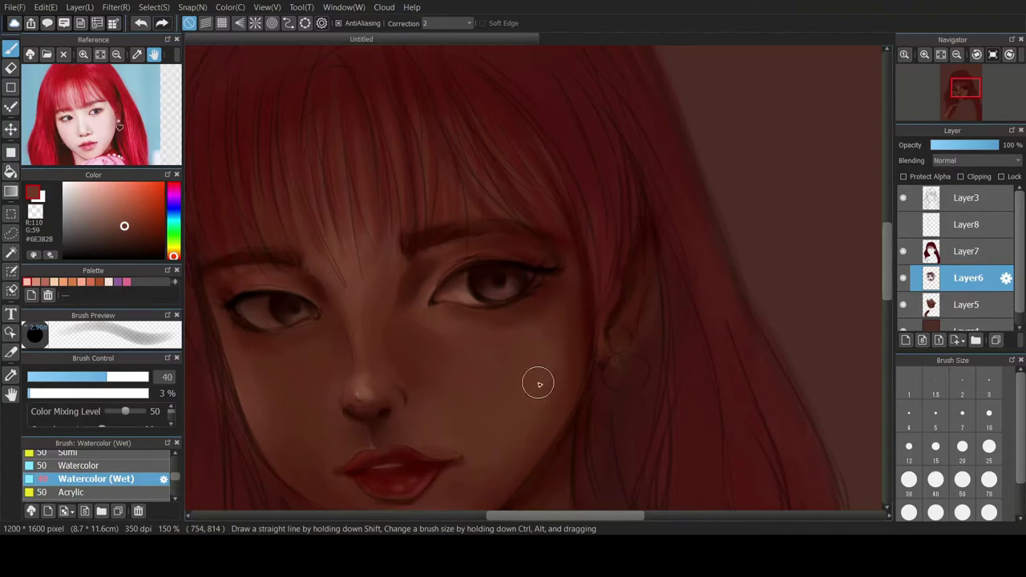
pyautogui.rightClick(530, 299)
pyautogui.moveTo(464, 299)
pyautogui.mouseDown()
pyautogui.moveTo(528, 313)
pyautogui.moveTo(529, 304)
pyautogui.mouseUp()
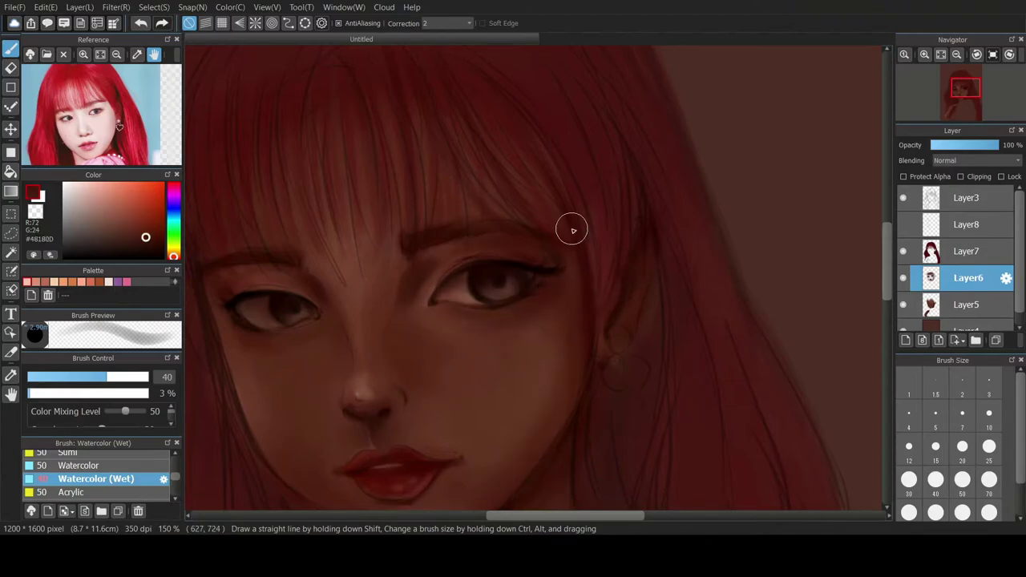
pyautogui.rightClick(320, 305)
pyautogui.click(962, 447)
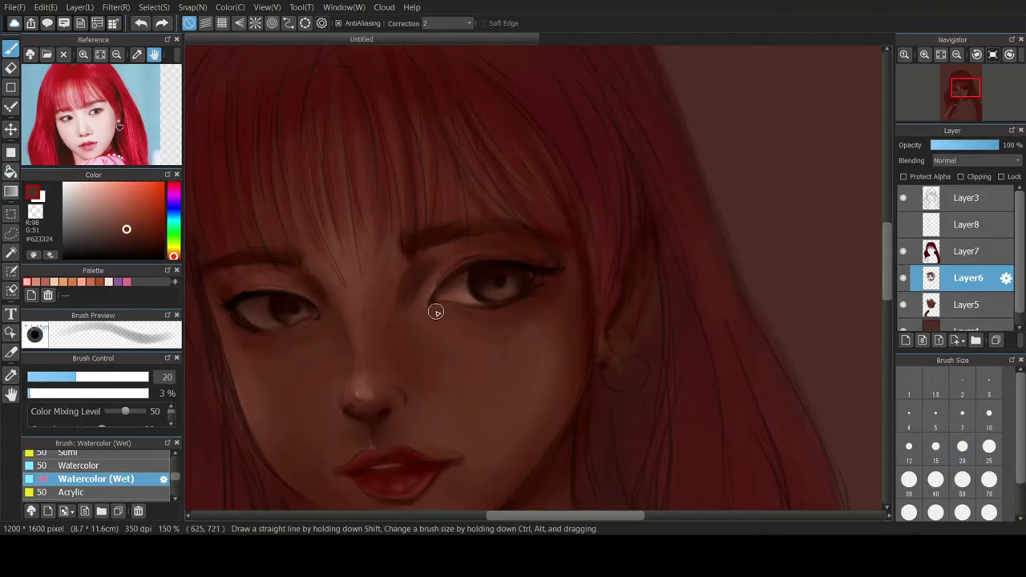
# - Add fine highlights along the lower lids in peach #FDD1AC at brush size 10 and hide the Layer3 sketch
pyautogui.click(55, 282)
pyautogui.moveTo(439, 311)
pyautogui.mouseDown()
pyautogui.moveTo(532, 303)
pyautogui.moveTo(532, 278)
pyautogui.moveTo(457, 308)
pyautogui.mouseUp()
pyautogui.hotkey('ctrl', 'z')
pyautogui.click(962, 415)
pyautogui.hotkey('ctrl', 'z')
pyautogui.click(989, 413)
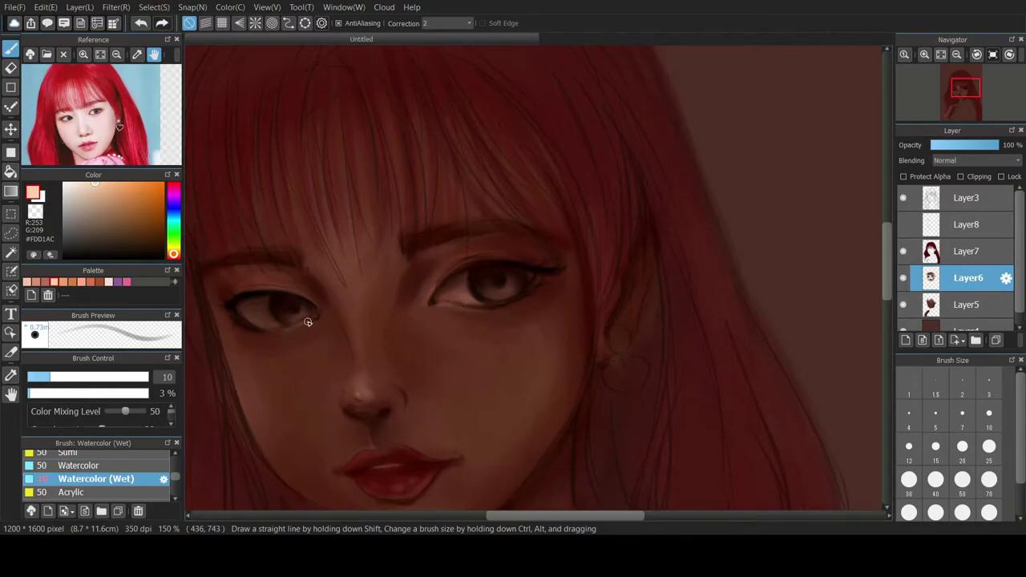
pyautogui.click(902, 197)
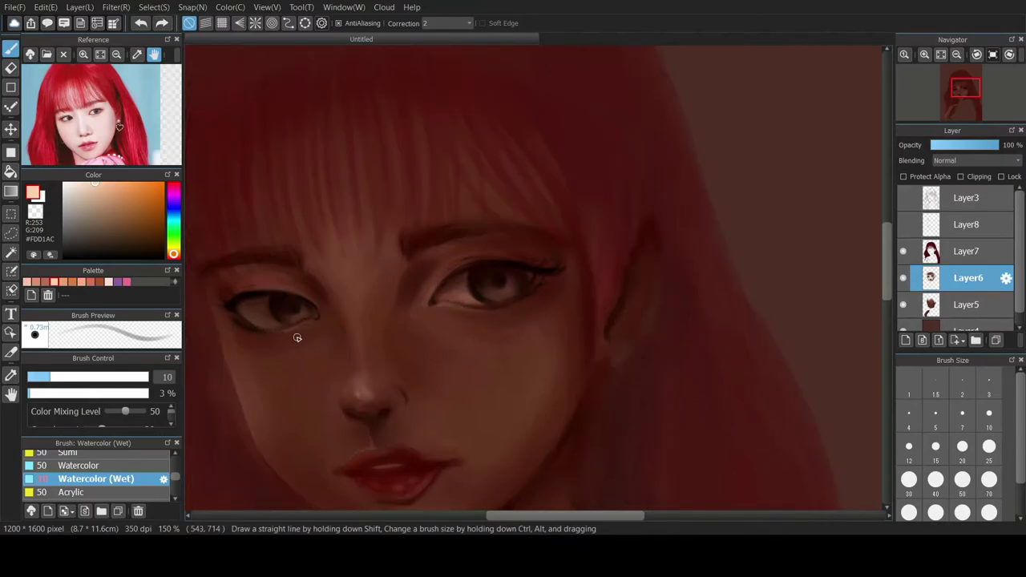
# - Refine the peach #FDD1AC highlight along the lower lid near the eye's inner corner at brush size 7
pyautogui.press('[')
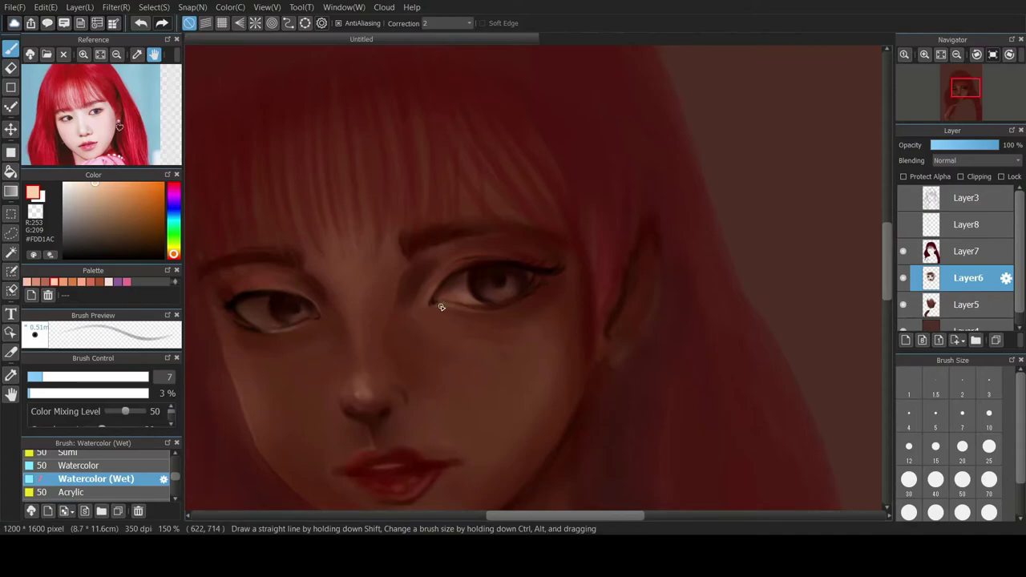
pyautogui.hotkey('ctrl', 'z')
pyautogui.moveTo(458, 310); pyautogui.dragTo(486, 311)
pyautogui.hotkey('ctrl', 'z')
pyautogui.hotkey('ctrl', 'z')
# - Dab small peach highlights on the nose tip and lips at brush size 7 and show the Layer3 sketch again
pyautogui.moveTo(356, 392); pyautogui.dragTo(357, 401)
pyautogui.moveTo(368, 464); pyautogui.dragTo(366, 467)
pyautogui.hotkey('ctrl', 'y')
pyautogui.hotkey('ctrl', 'z')
pyautogui.hotkey('ctrl', 'y')
pyautogui.click(903, 197)
pyautogui.scroll(1, 531, 294)
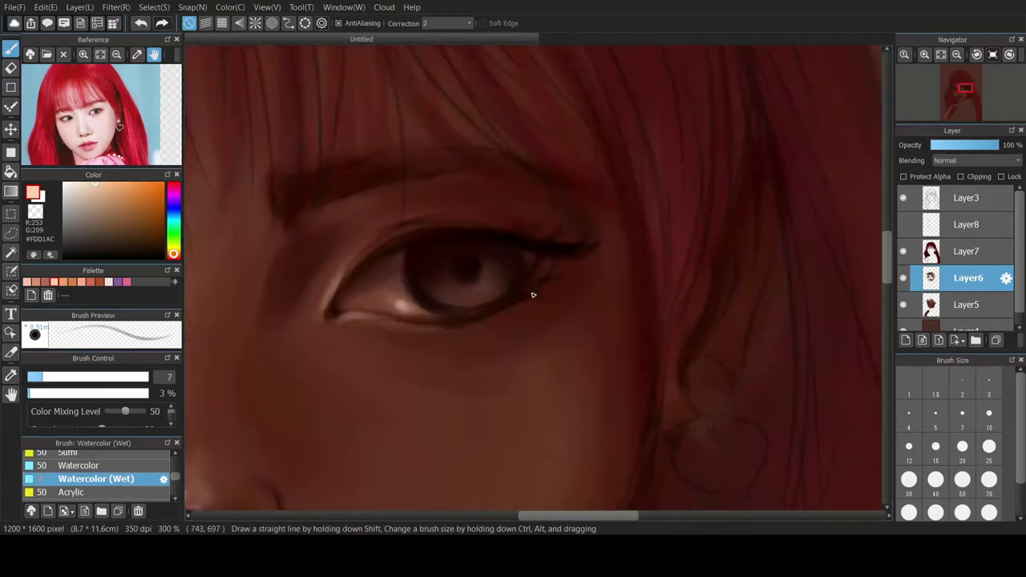
# - Brush peach #FDD1AC highlights along the back of the raised hand and wrist on Layer6, at brush sizes 20 and 40
pyautogui.scroll(-4, 532, 294)
pyautogui.scroll(-3, 532, 294)
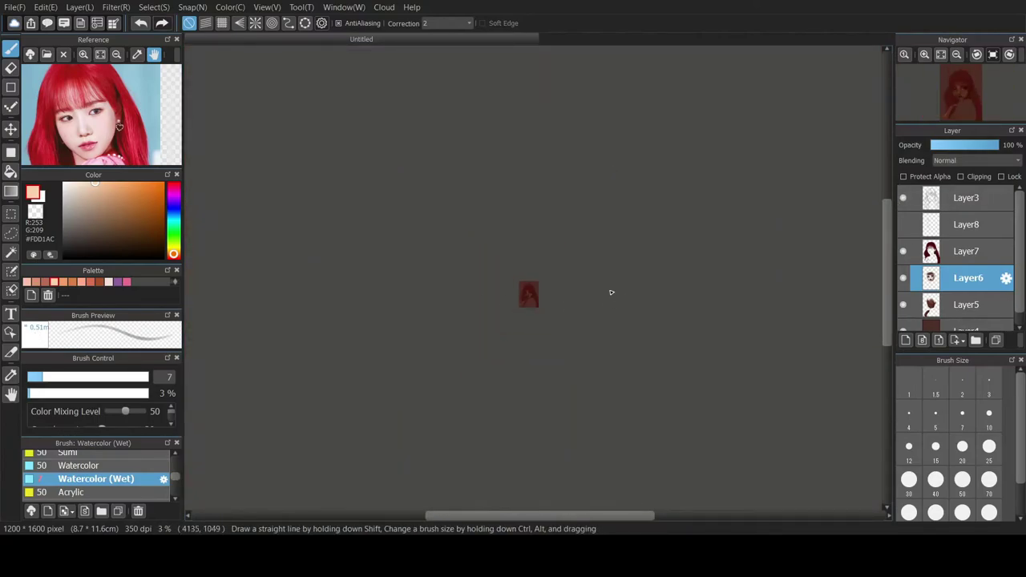
pyautogui.scroll(6, 616, 287)
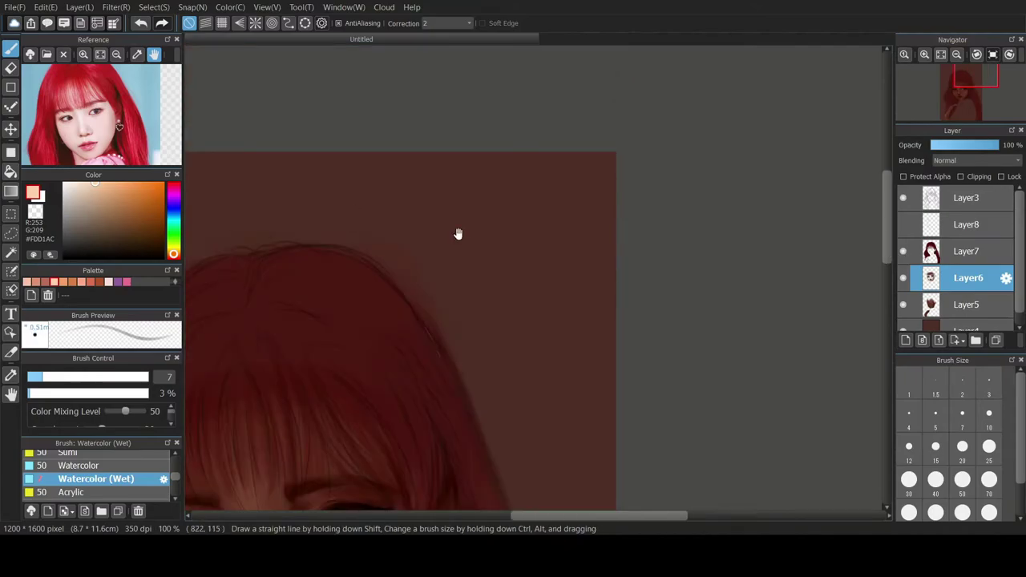
pyautogui.moveTo(345, 473); pyautogui.dragTo(542, 132)
pyautogui.click(962, 448)
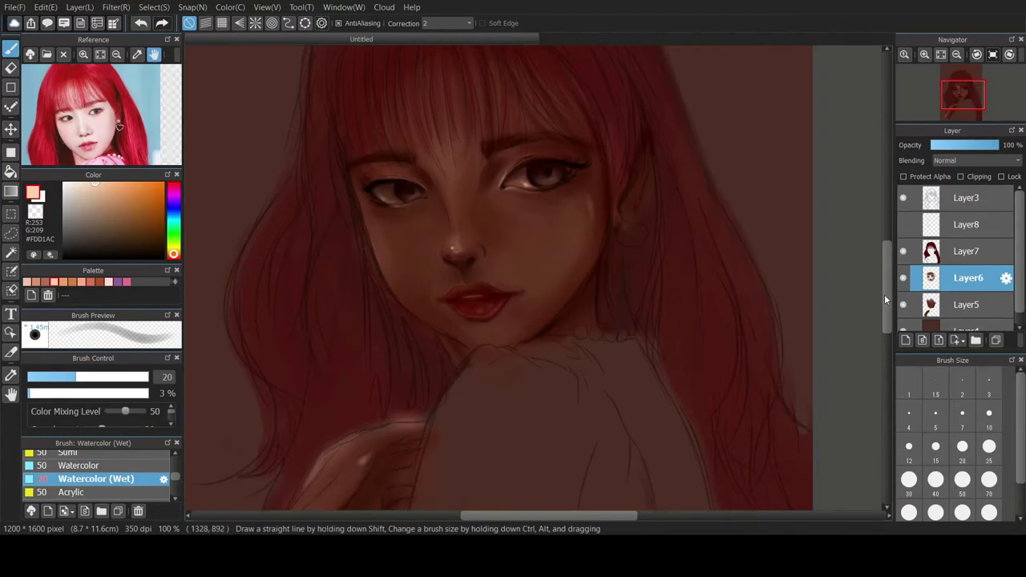
pyautogui.scroll(-2, 277, 388)
pyautogui.moveTo(275, 417); pyautogui.dragTo(294, 415)
pyautogui.hotkey('ctrl', 'z')
pyautogui.press(']')
pyautogui.press(']')
pyautogui.press(']')
pyautogui.moveTo(319, 371)
pyautogui.mouseDown()
pyautogui.moveTo(309, 395)
pyautogui.moveTo(249, 410)
pyautogui.mouseUp()
pyautogui.moveTo(307, 338); pyautogui.dragTo(262, 399)
pyautogui.hotkey('ctrl', 'z')
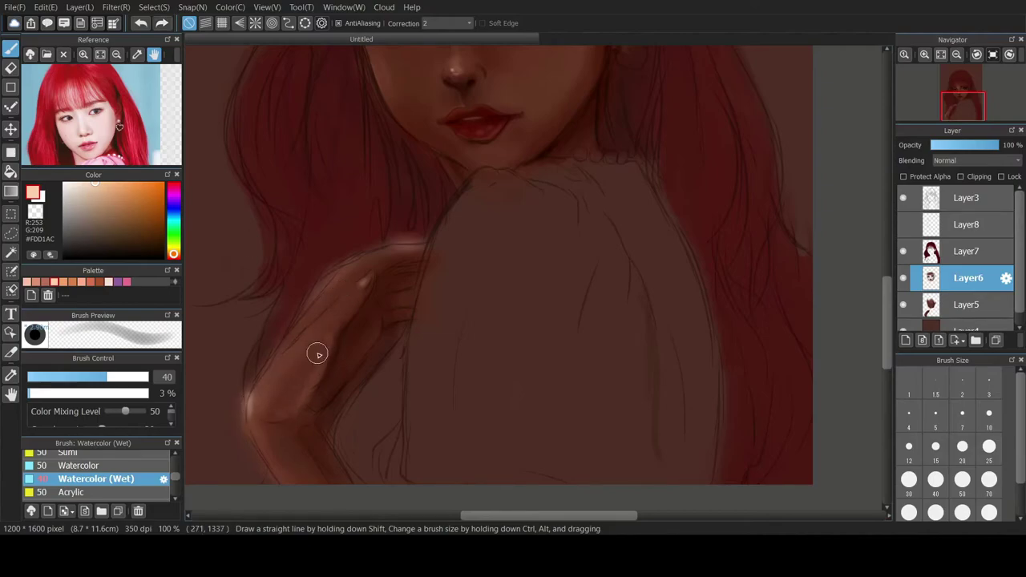
# - Blend the back of the hand and wrist with sampled skin tones #623222 and #976852 at brush size 40
pyautogui.keyDown('alt'); pyautogui.click(312, 391); pyautogui.keyUp('alt')
pyautogui.moveTo(351, 273); pyautogui.dragTo(329, 289)
pyautogui.hotkey('ctrl', 'z')
pyautogui.keyDown('alt'); pyautogui.click(285, 392); pyautogui.keyUp('alt')
pyautogui.keyDown('alt'); pyautogui.click(285, 386); pyautogui.keyUp('alt')
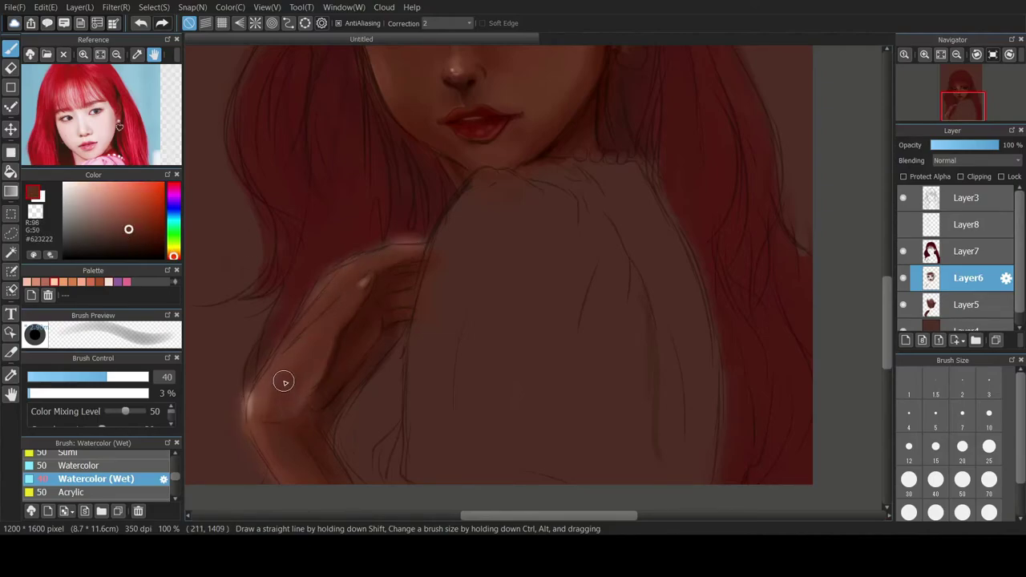
pyautogui.keyDown('alt'); pyautogui.click(251, 408); pyautogui.keyUp('alt')
pyautogui.moveTo(250, 408)
pyautogui.mouseDown()
pyautogui.moveTo(295, 396)
pyautogui.moveTo(271, 440)
pyautogui.moveTo(249, 414)
pyautogui.mouseUp()
pyautogui.hotkey('ctrl', 'z')
pyautogui.hotkey('ctrl', 'z')
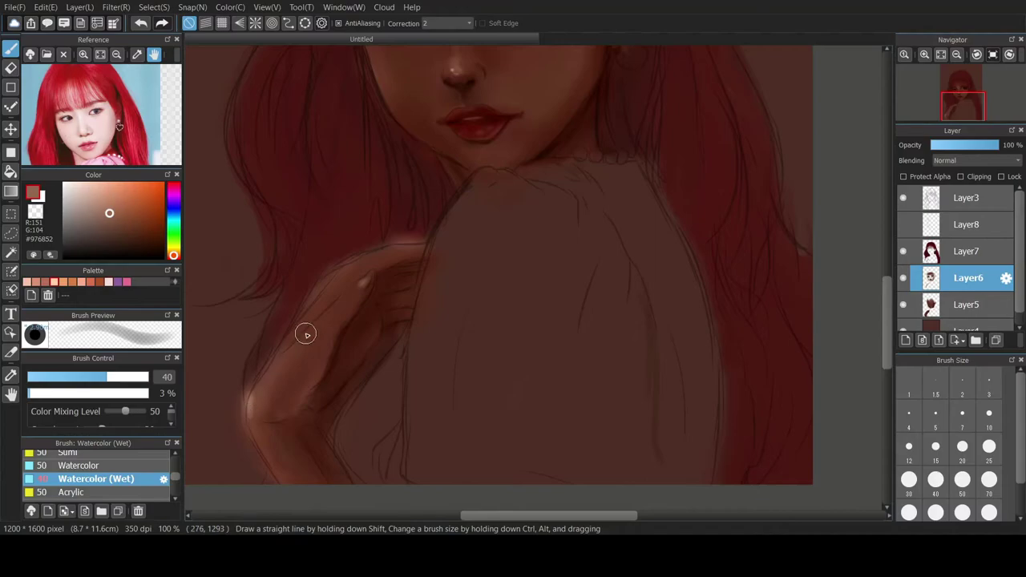
# - Work the outer wrist with brown #5F3023 and lighter skin tone #BB6E5A at brush size 40
pyautogui.keyDown('alt'); pyautogui.click(290, 453); pyautogui.keyUp('alt')
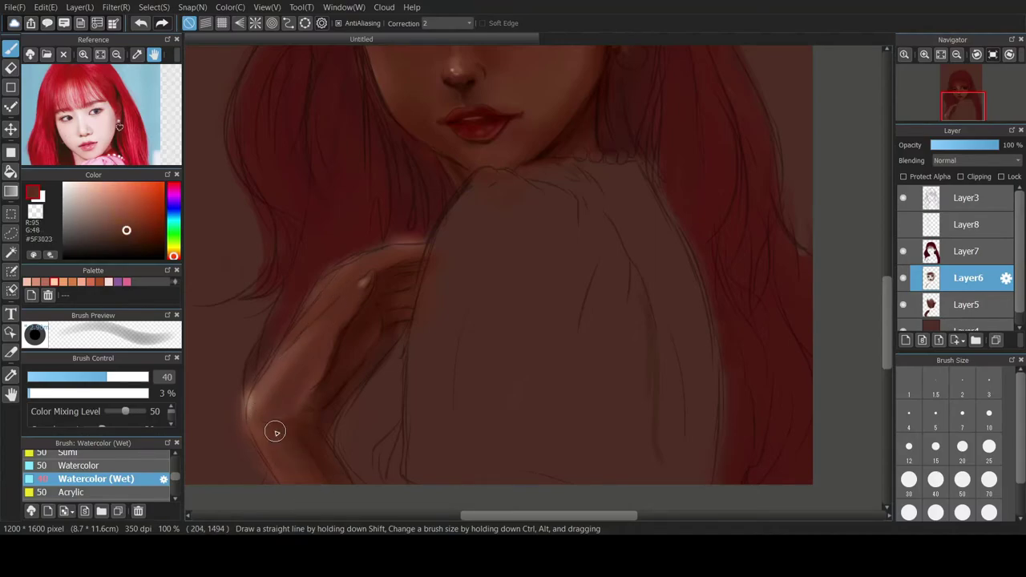
pyautogui.click(36, 282)
pyautogui.moveTo(266, 394)
pyautogui.mouseDown()
pyautogui.moveTo(282, 369)
pyautogui.moveTo(259, 416)
pyautogui.mouseUp()
pyautogui.hotkey('ctrl', 'z')
pyautogui.keyDown('alt'); pyautogui.click(248, 328); pyautogui.keyUp('alt')
pyautogui.scroll(-4, 247, 366)
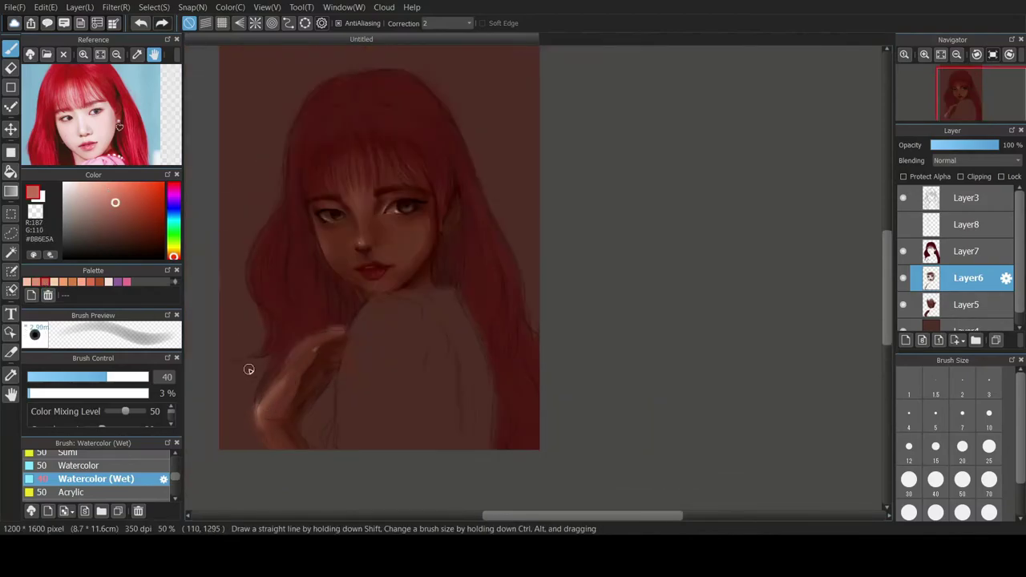
# - Smooth the wrist bend with sampled skin brown #603123 at brush size 40
pyautogui.scroll(5, 286, 431)
pyautogui.rightClick(313, 416)
pyautogui.scroll(-2, 283, 399)
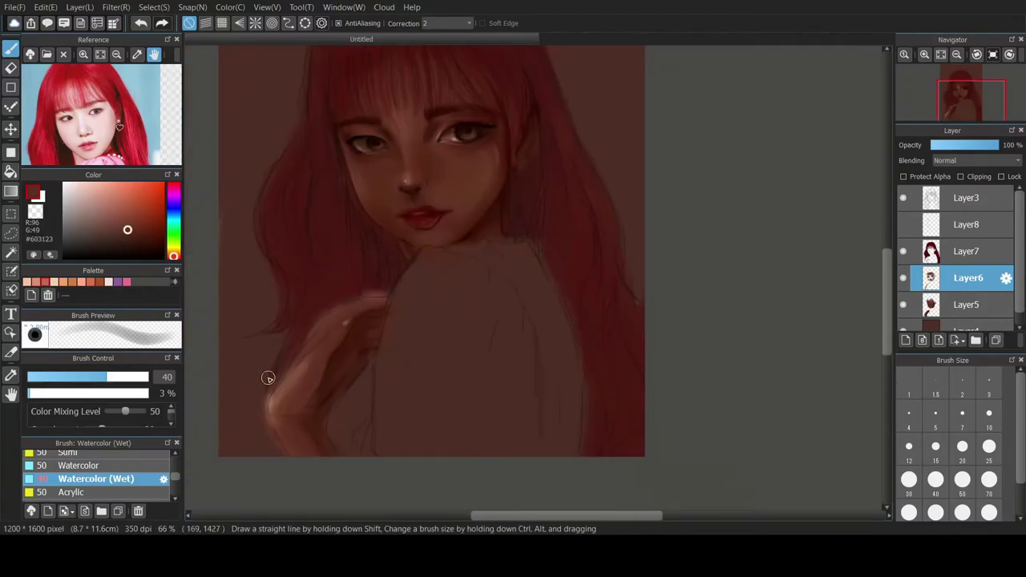
pyautogui.scroll(-2, 310, 395)
pyautogui.scroll(4, 310, 394)
pyautogui.scroll(-1, 294, 401)
pyautogui.moveTo(277, 421)
pyautogui.mouseDown()
pyautogui.moveTo(284, 376)
pyautogui.moveTo(275, 394)
pyautogui.moveTo(354, 343)
pyautogui.moveTo(298, 390)
pyautogui.moveTo(264, 266)
pyautogui.moveTo(270, 417)
pyautogui.mouseUp()
# - Deepen the shadow along the inner side of the hand with dark brown #40170C at brush size 40
pyautogui.rightClick(354, 344)
pyautogui.keyDown('alt'); pyautogui.click(243, 376); pyautogui.keyUp('alt')
pyautogui.keyDown('alt'); pyautogui.click(308, 296); pyautogui.keyUp('alt')
pyautogui.keyDown('alt'); pyautogui.click(339, 339); pyautogui.keyUp('alt')
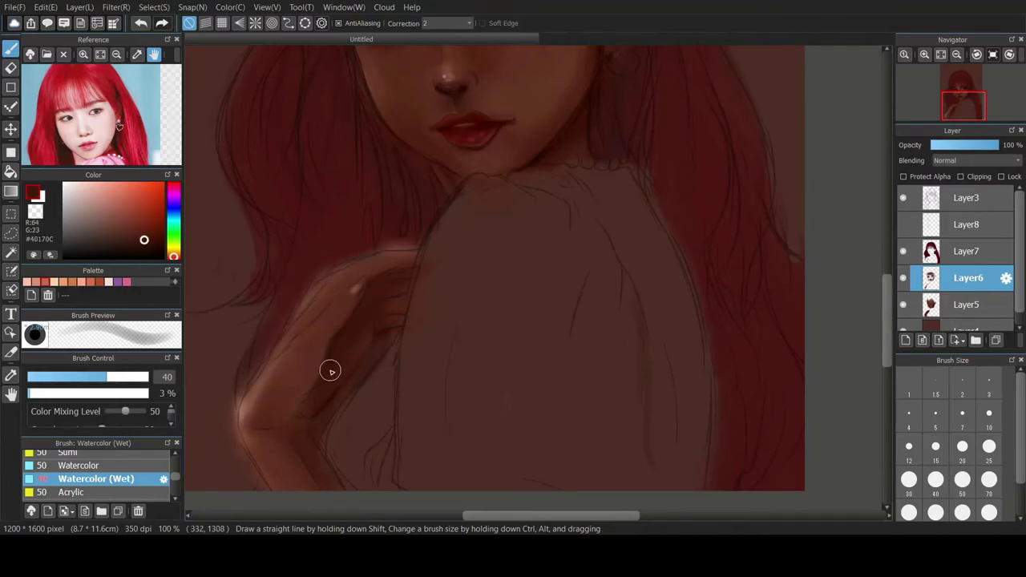
pyautogui.keyDown('alt'); pyautogui.click(326, 334); pyautogui.keyUp('alt')
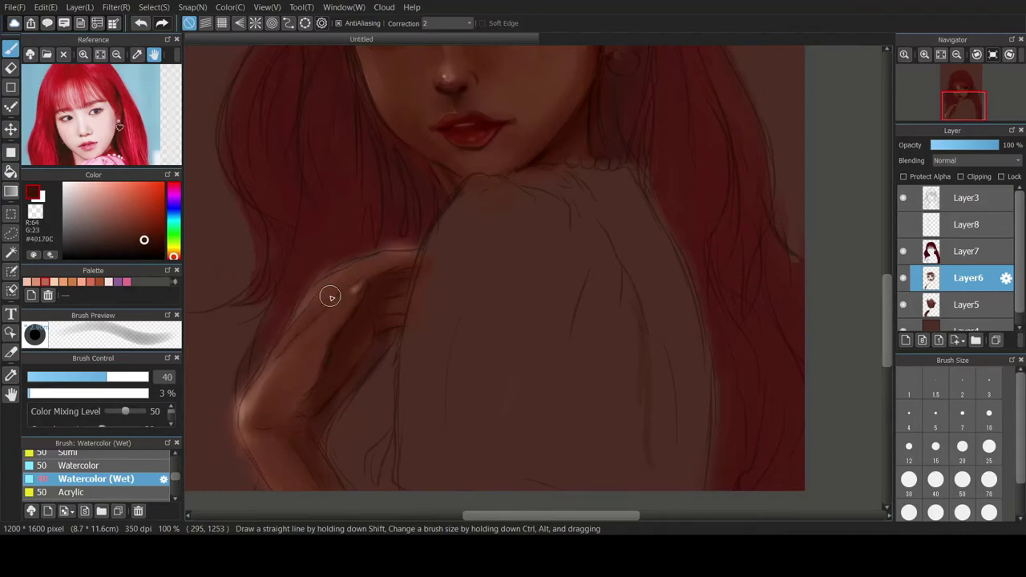
pyautogui.keyDown('alt'); pyautogui.click(254, 394); pyautogui.keyUp('alt')
pyautogui.keyDown('alt'); pyautogui.click(389, 270); pyautogui.keyUp('alt')
# - Tidy the hair edge above the hand on Layer7 using dark red-brown #4F1714 and the eraser at size 15
pyautogui.click(970, 249)
pyautogui.keyDown('alt'); pyautogui.click(374, 238); pyautogui.keyUp('alt')
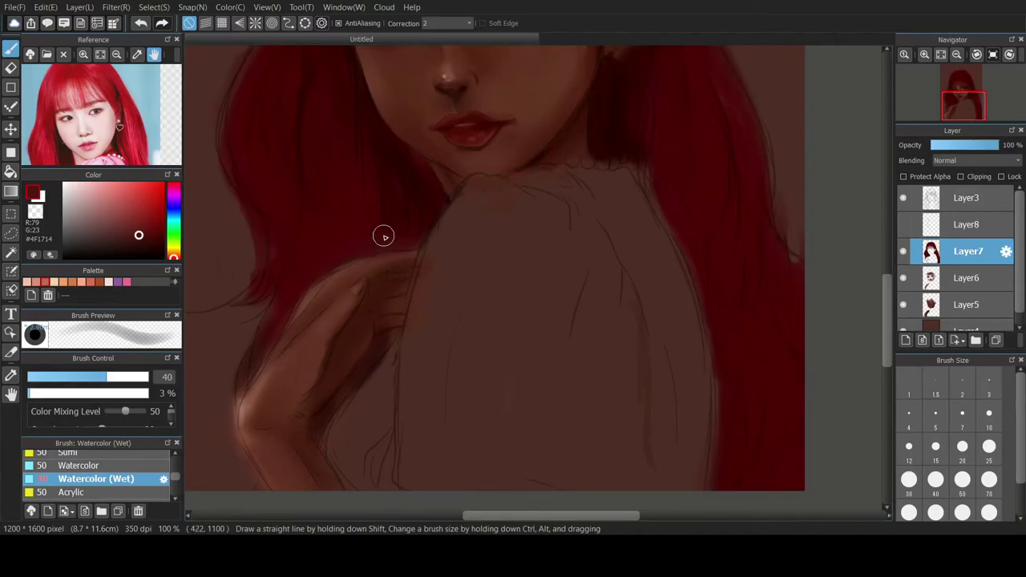
pyautogui.press('e')
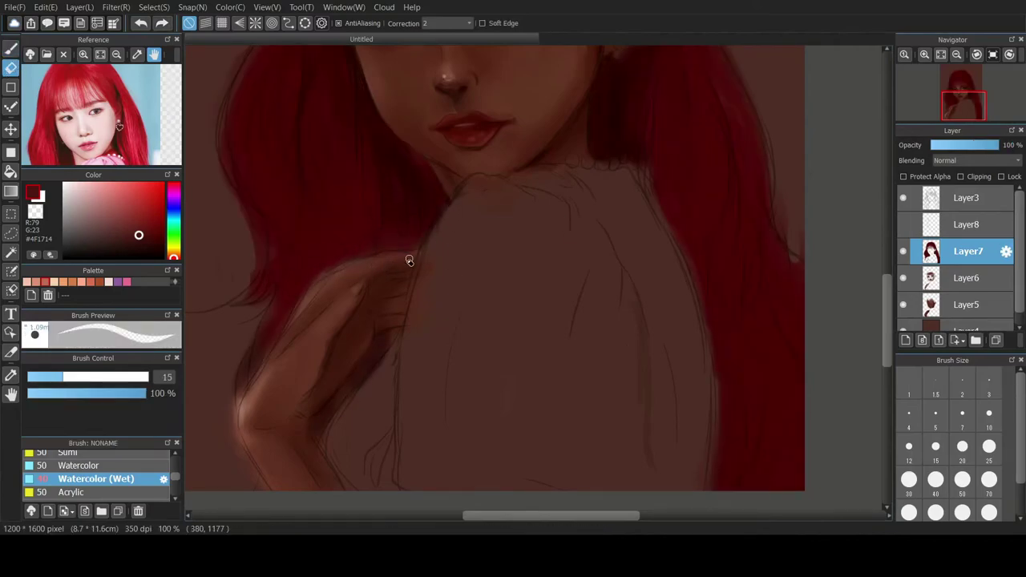
# - Clean stray paint from the outline of the hand and inner arm on Layer6 and Layer5 with the eraser
pyautogui.click(962, 278)
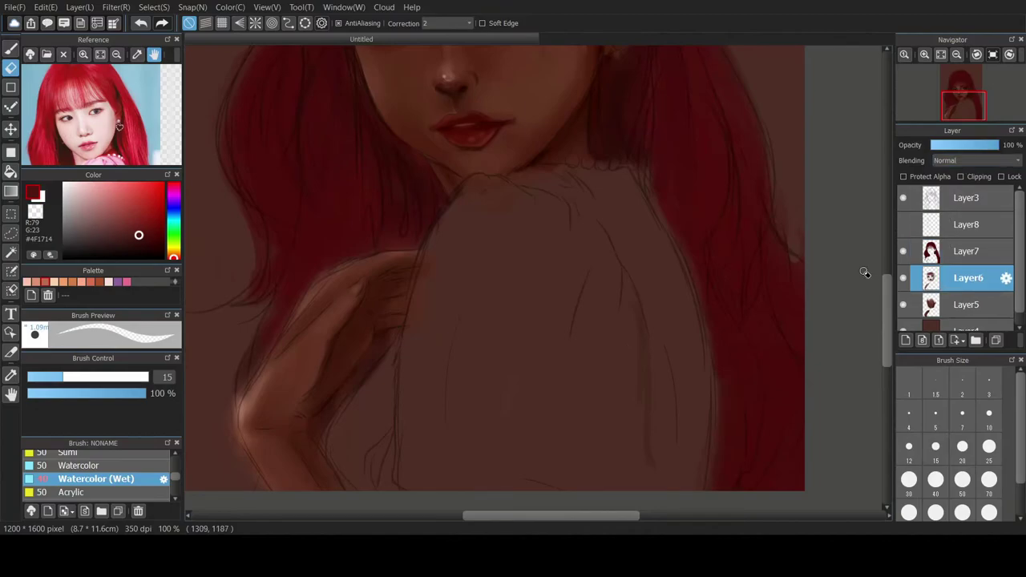
pyautogui.click(938, 298)
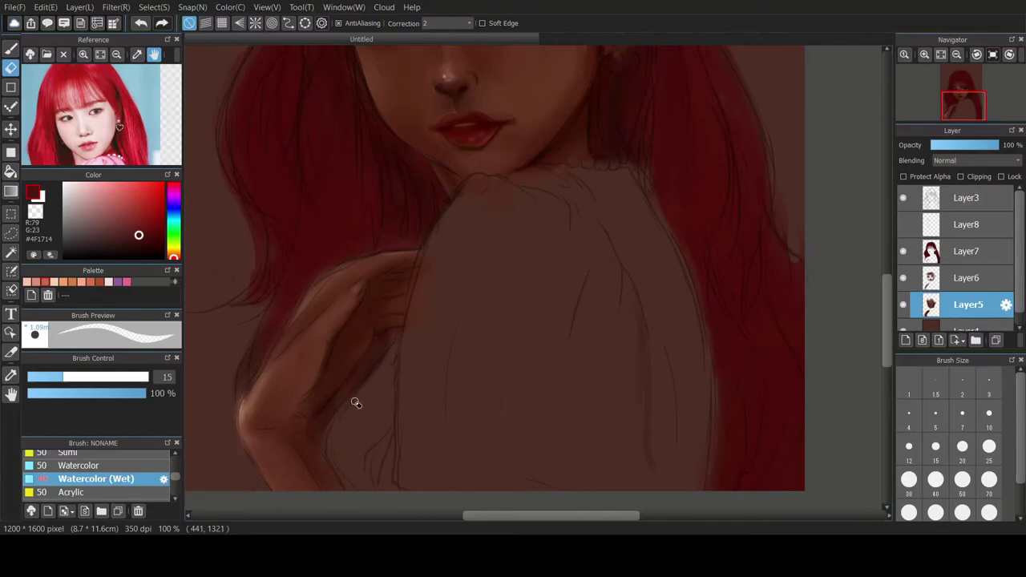
pyautogui.click(966, 279)
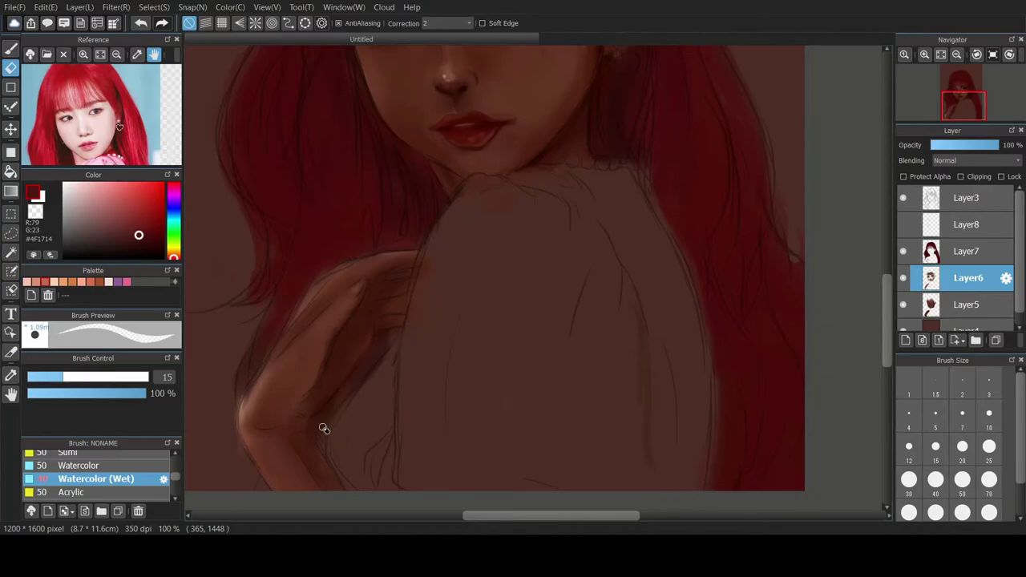
pyautogui.click(968, 305)
pyautogui.click(936, 480)
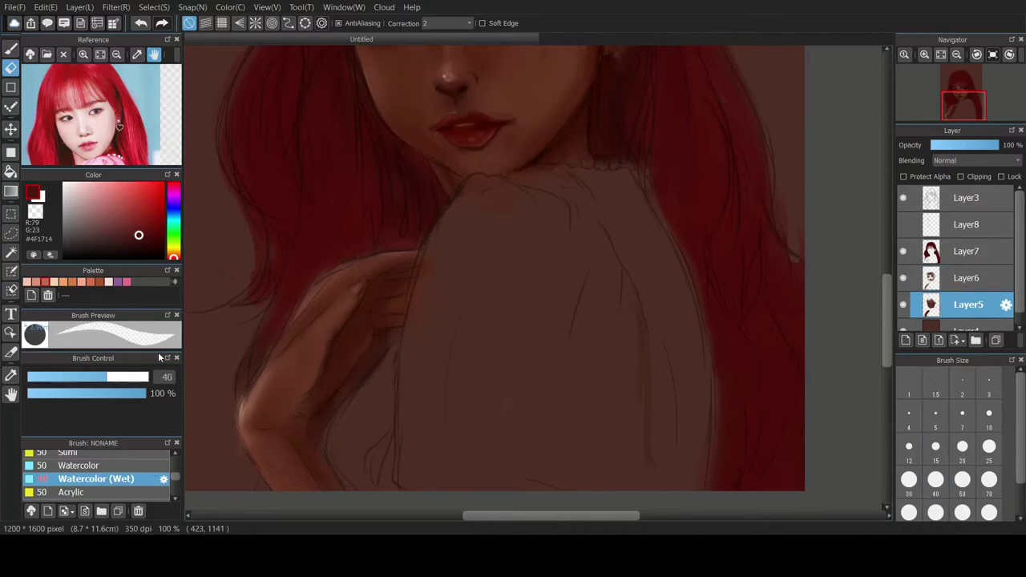
# - Glaze orange #D87E42 along the hand's shadow edge with the Watercolor (Wet) brush and blend it with #42190D on Layer6
pyautogui.click(133, 194)
pyautogui.press('b')
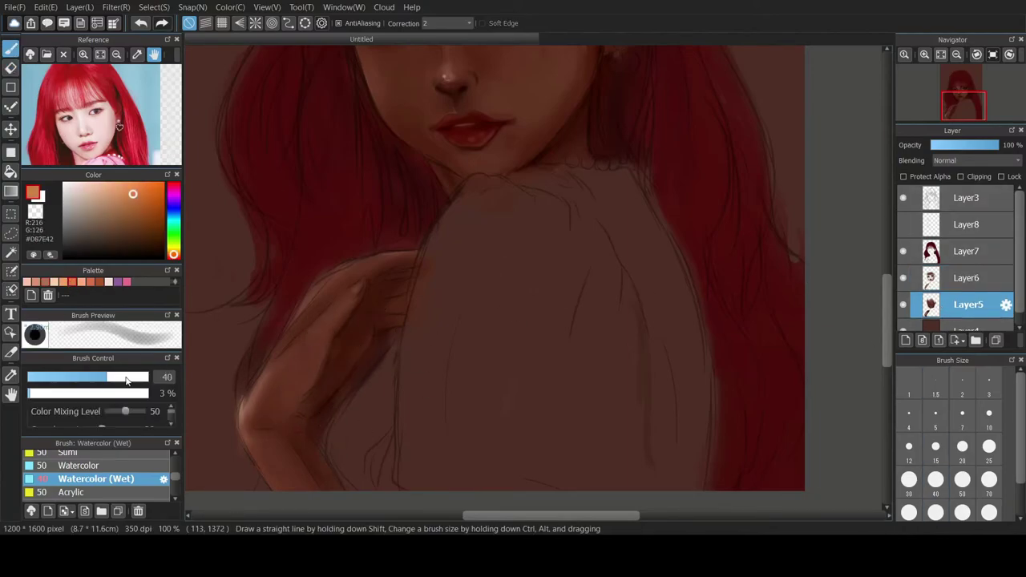
pyautogui.hotkey('ctrl', 'Up')
pyautogui.moveTo(320, 335); pyautogui.dragTo(301, 380)
pyautogui.hotkey('ctrl', 'z')
pyautogui.rightClick(271, 394)
pyautogui.keyDown('alt'); pyautogui.click(281, 412); pyautogui.keyUp('alt')
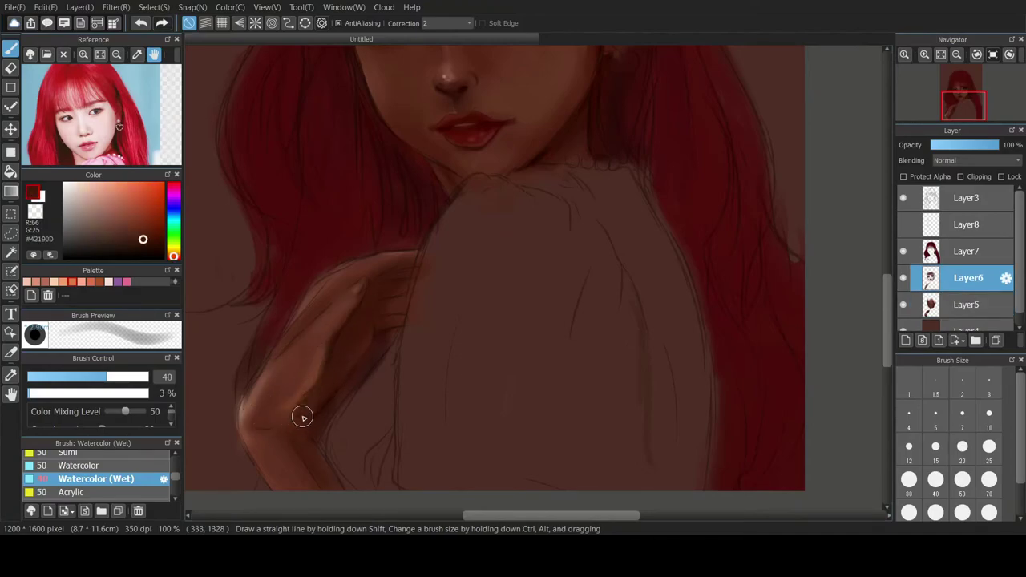
# - Darken the wrist crease with near-black brown #220D05, trying the Watercolor brush at size 25 and Watercolor (Wet) at size 20
pyautogui.click(148, 250)
pyautogui.click(962, 447)
pyautogui.moveTo(293, 425); pyautogui.dragTo(276, 418)
pyautogui.hotkey('ctrl', 'z')
pyautogui.click(121, 465)
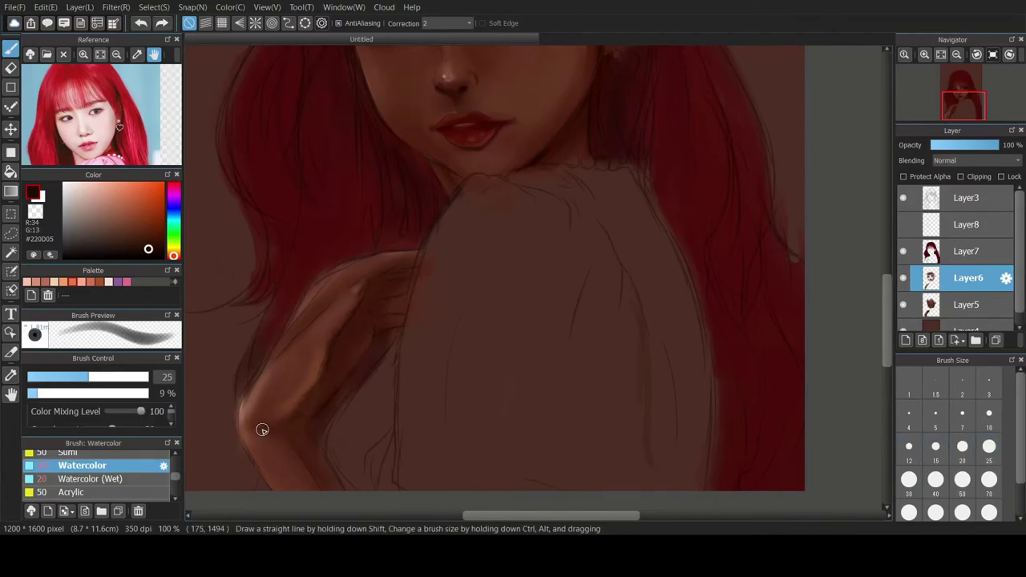
pyautogui.click(80, 478)
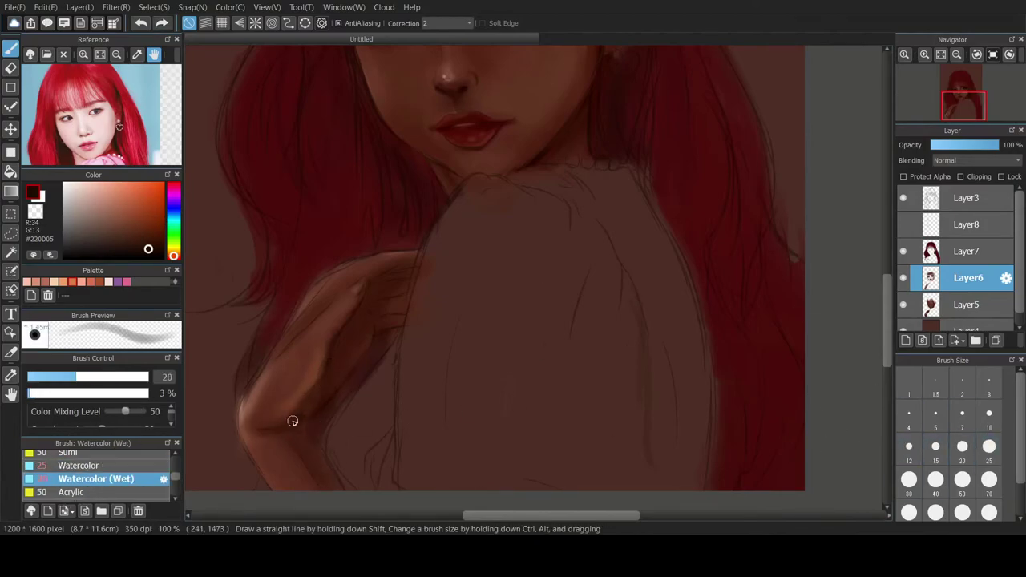
# - Model the wrist, forearm and back of the hand with sampled browns #451E10 and #461C10 at brush size 20
pyautogui.keyDown('alt'); pyautogui.click(328, 371); pyautogui.keyUp('alt')
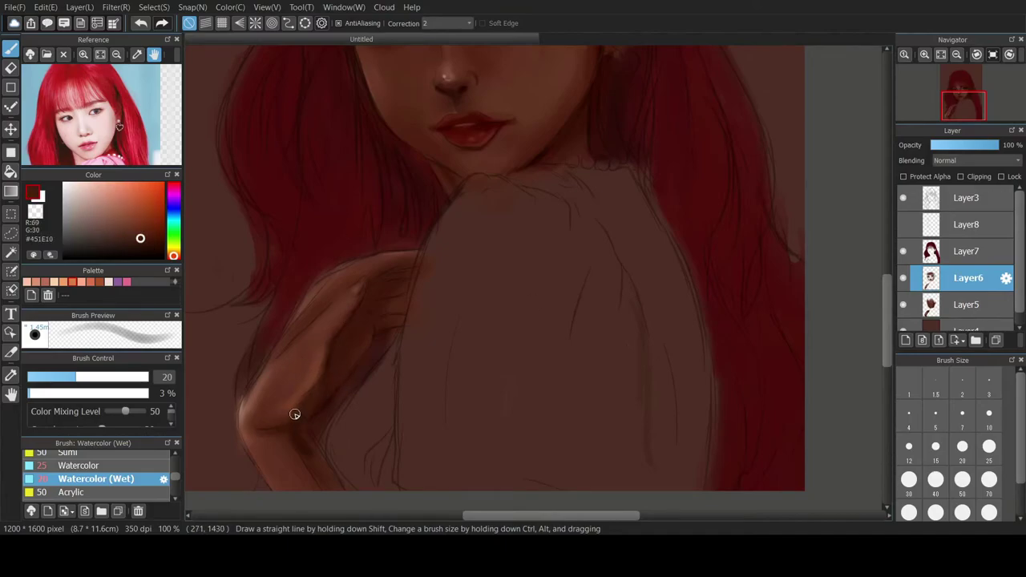
pyautogui.keyDown('alt'); pyautogui.click(331, 362); pyautogui.keyUp('alt')
pyautogui.keyDown('alt'); pyautogui.click(326, 363); pyautogui.keyUp('alt')
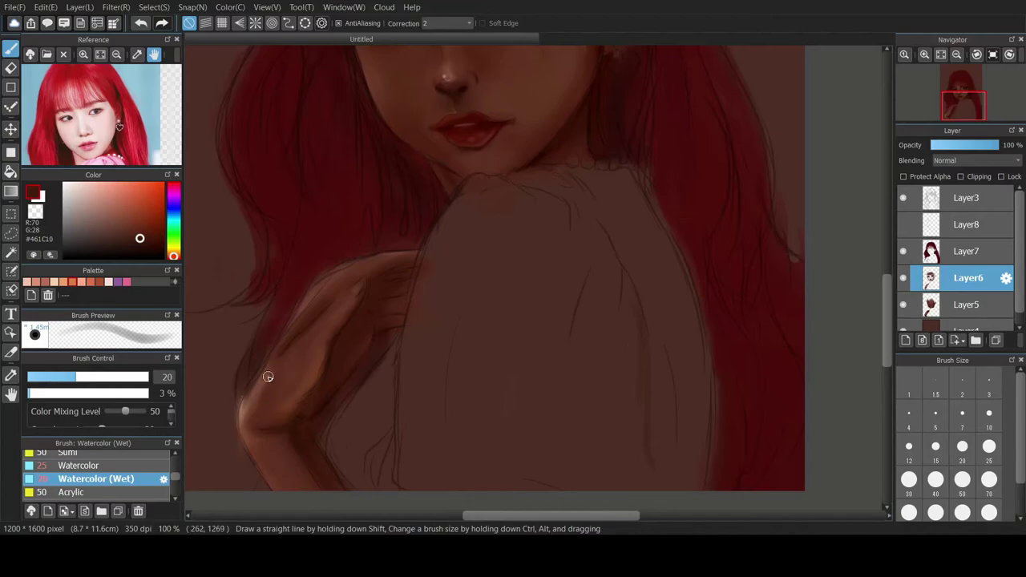
pyautogui.keyDown('alt'); pyautogui.click(297, 371); pyautogui.keyUp('alt')
pyautogui.keyDown('alt'); pyautogui.click(326, 449); pyautogui.keyUp('alt')
pyautogui.keyDown('alt'); pyautogui.click(296, 429); pyautogui.keyUp('alt')
# - Deepen the shadow beneath the thumb with #060100 at brush size 40 and soften it with skin brown #5F3122
pyautogui.keyDown('alt'); pyautogui.click(359, 330); pyautogui.keyUp('alt')
pyautogui.press(']')
pyautogui.press(']')
pyautogui.press(']')
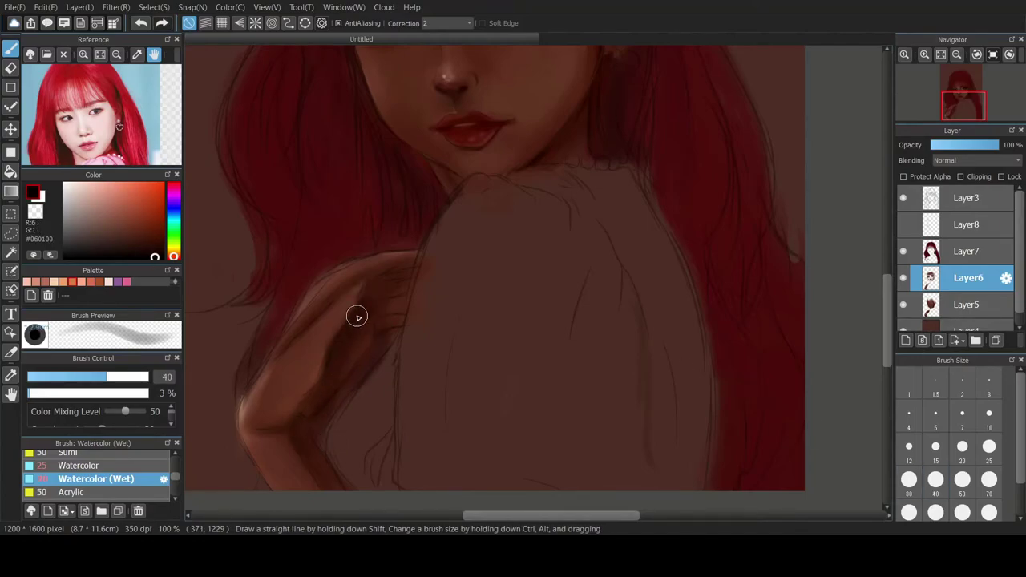
pyautogui.scroll(1, 319, 450)
pyautogui.scroll(-3, 320, 452)
pyautogui.scroll(2, 319, 452)
pyautogui.keyDown('alt'); pyautogui.click(275, 366); pyautogui.keyUp('alt')
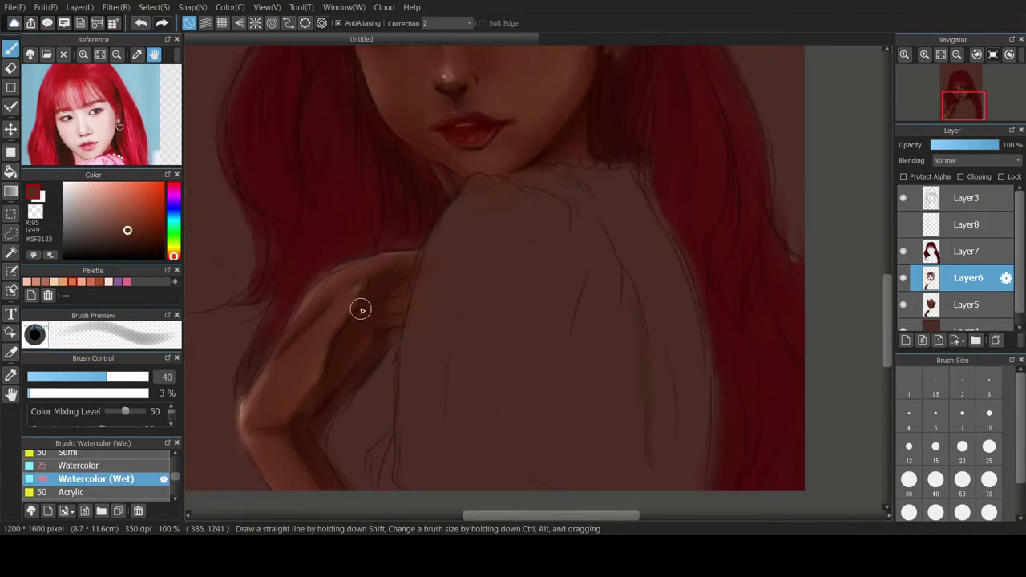
# - Create a new layer above Layer6 and brush the first muted pink #883D55 stroke down the blouse
pyautogui.scroll(-3, 277, 325)
pyautogui.scroll(1, 276, 326)
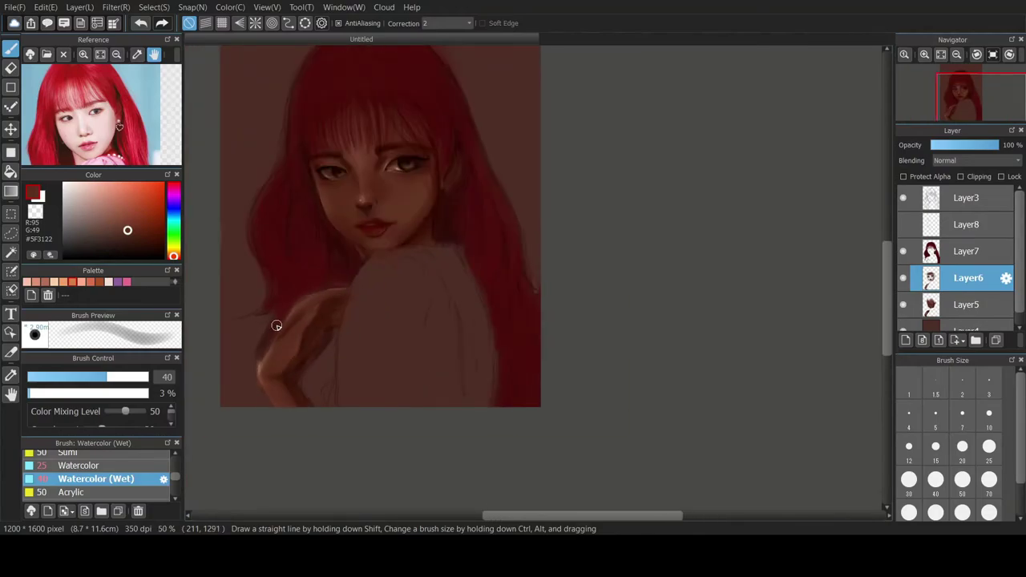
pyautogui.click(906, 340)
pyautogui.click(127, 282)
pyautogui.moveTo(117, 218)
pyautogui.mouseDown()
pyautogui.moveTo(112, 231)
pyautogui.moveTo(135, 225)
pyautogui.mouseUp()
pyautogui.moveTo(394, 265); pyautogui.dragTo(401, 408)
pyautogui.hotkey('ctrl', 'z')
pyautogui.click(118, 218)
pyautogui.moveTo(412, 273); pyautogui.dragTo(422, 405)
# - Block in more of the blouse at brush size 150 and move Layer9 below Layer5 so the pink sits behind the hand
pyautogui.press(']')
pyautogui.press(']')
pyautogui.press(']')
pyautogui.press(']')
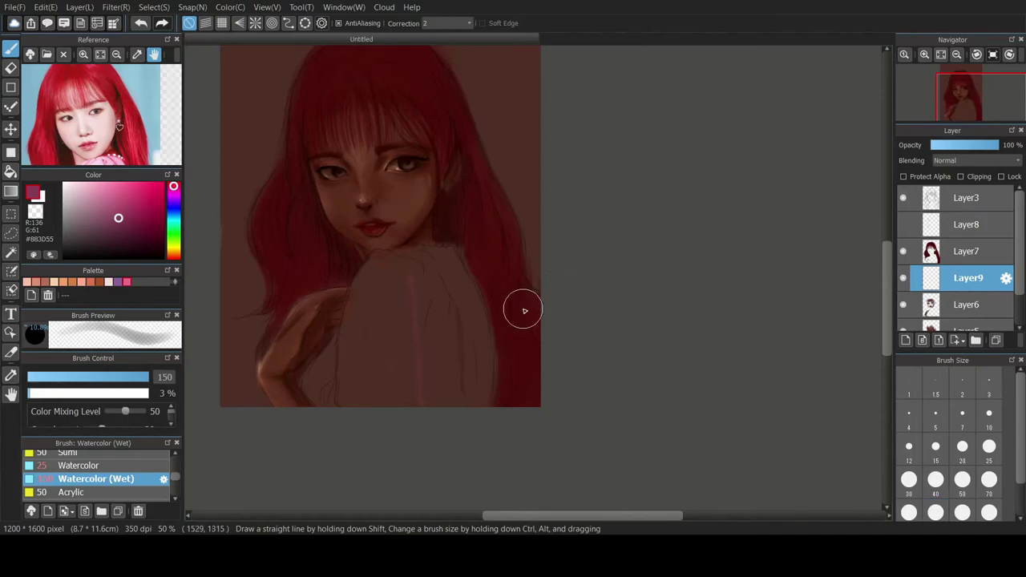
pyautogui.moveTo(954, 279); pyautogui.dragTo(946, 315)
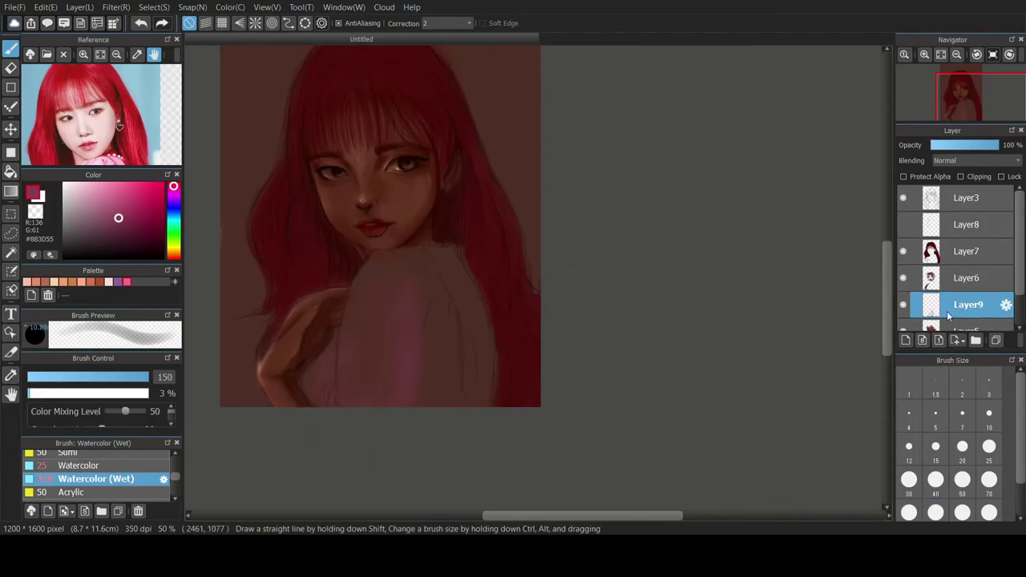
pyautogui.scroll(-1, 966, 301)
pyautogui.moveTo(969, 277); pyautogui.dragTo(973, 306)
pyautogui.moveTo(356, 330); pyautogui.dragTo(308, 386)
# - Fill the blouse's back, shoulder and sleeve on Layer9 with muted pink #854358 at brush size 150
pyautogui.click(112, 232)
pyautogui.moveTo(401, 273)
pyautogui.mouseDown()
pyautogui.moveTo(397, 369)
pyautogui.moveTo(441, 265)
pyautogui.mouseUp()
pyautogui.moveTo(101, 271); pyautogui.dragTo(135, 222)
pyautogui.moveTo(130, 186); pyautogui.dragTo(132, 309)
pyautogui.click(136, 227)
pyautogui.click(108, 217)
pyautogui.moveTo(395, 277); pyautogui.dragTo(398, 393)
pyautogui.hotkey('ctrl', 'z')
pyautogui.click(115, 232)
pyautogui.moveTo(369, 264)
pyautogui.mouseDown()
pyautogui.moveTo(307, 414)
pyautogui.moveTo(442, 431)
pyautogui.moveTo(474, 291)
pyautogui.mouseUp()
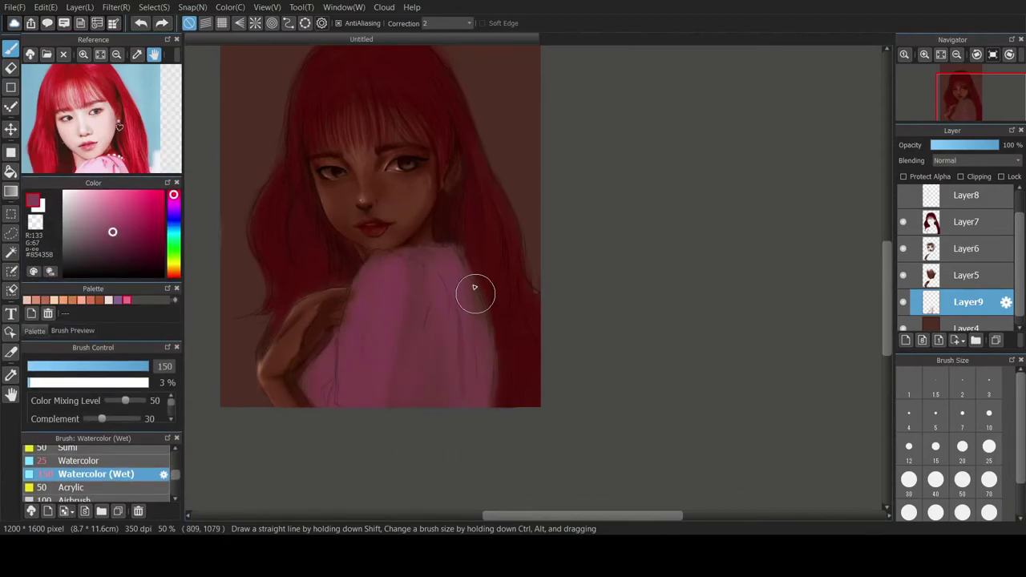
# - Sample #693638 with Layer9's opacity lowered, restore it to full, and shade the blouse beside the hand at brush size 150
pyautogui.click(966, 275)
pyautogui.press('e')
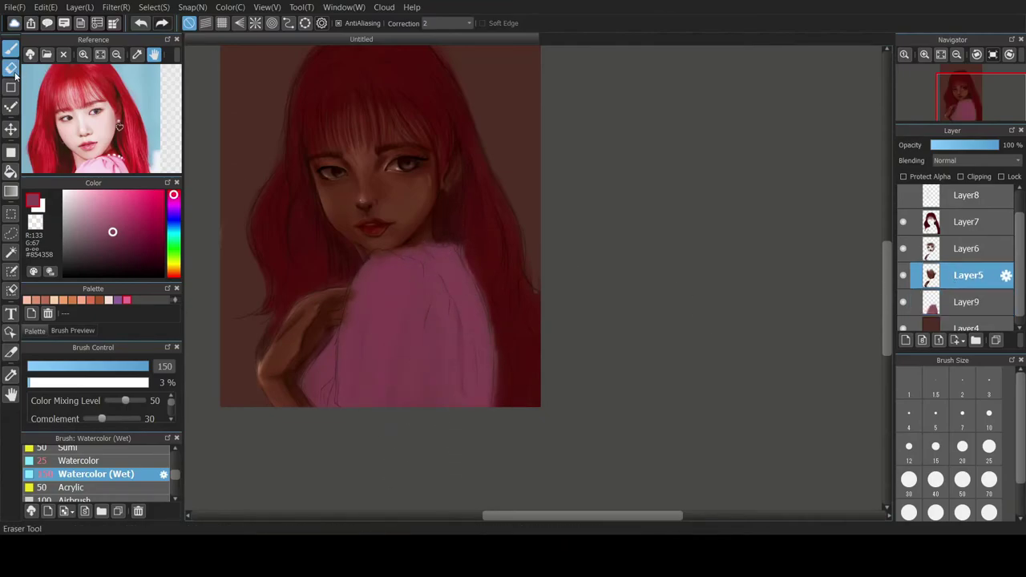
pyautogui.click(967, 302)
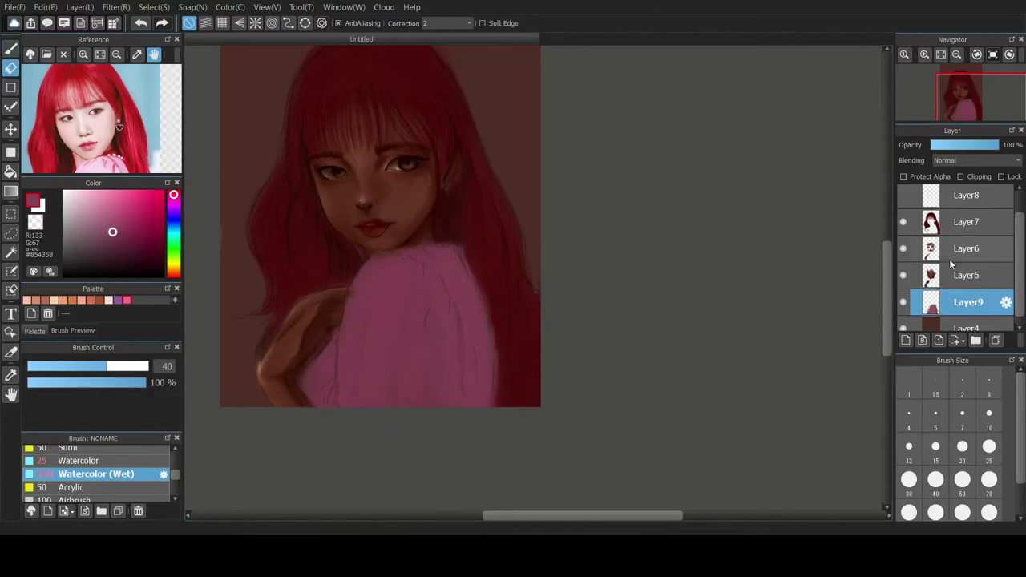
pyautogui.click(968, 145)
pyautogui.rightClick(397, 254)
pyautogui.moveTo(974, 145); pyautogui.dragTo(1009, 145)
pyautogui.click(10, 49)
pyautogui.moveTo(379, 293)
pyautogui.mouseDown()
pyautogui.moveTo(420, 315)
pyautogui.moveTo(453, 293)
pyautogui.moveTo(394, 403)
pyautogui.moveTo(325, 388)
pyautogui.mouseUp()
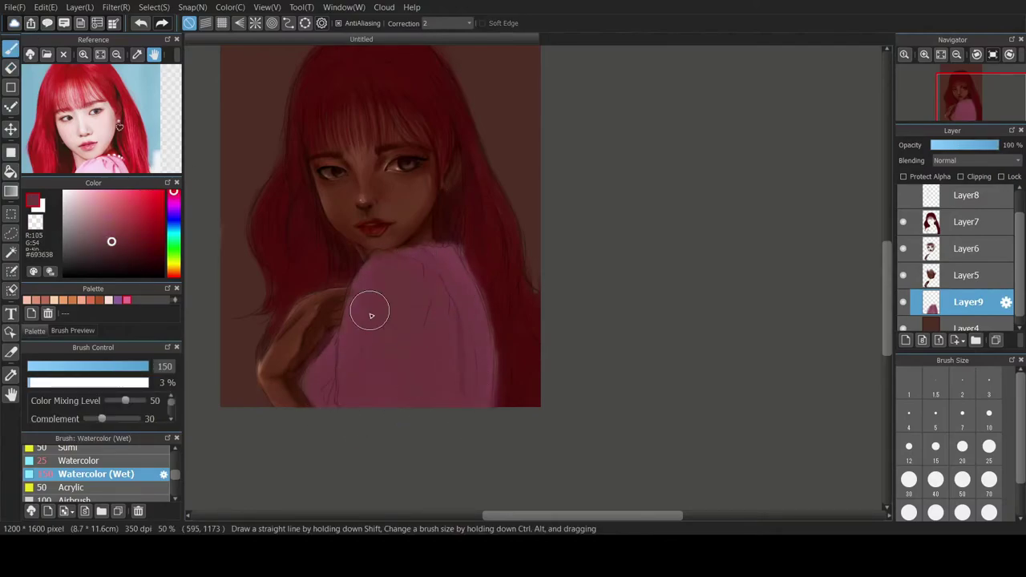
pyautogui.click(936, 448)
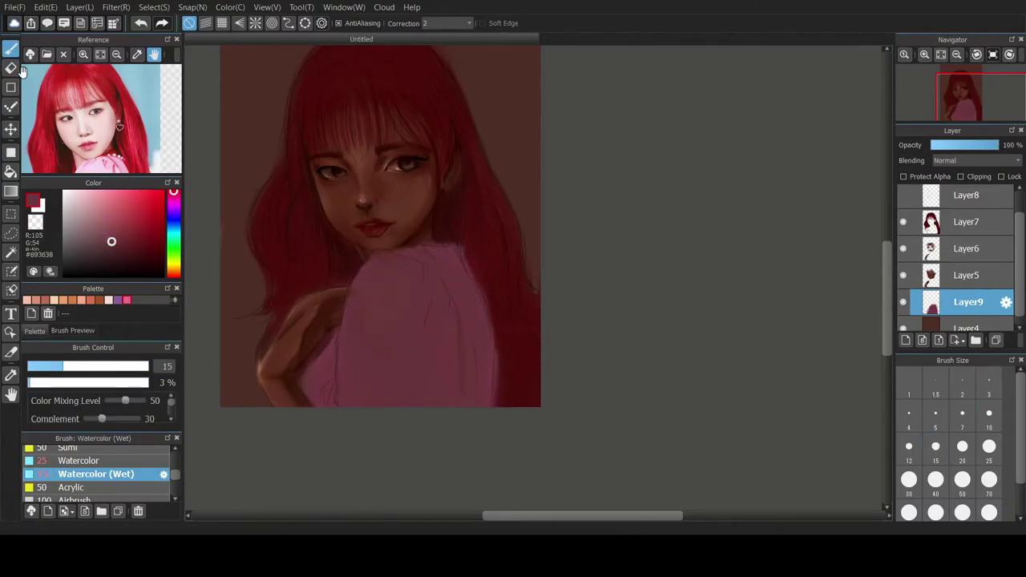
# - Erase stray paint around the hand and blouse edges on Layer5, Layer7 and Layer6 at eraser size 40
pyautogui.click(11, 68)
pyautogui.click(966, 275)
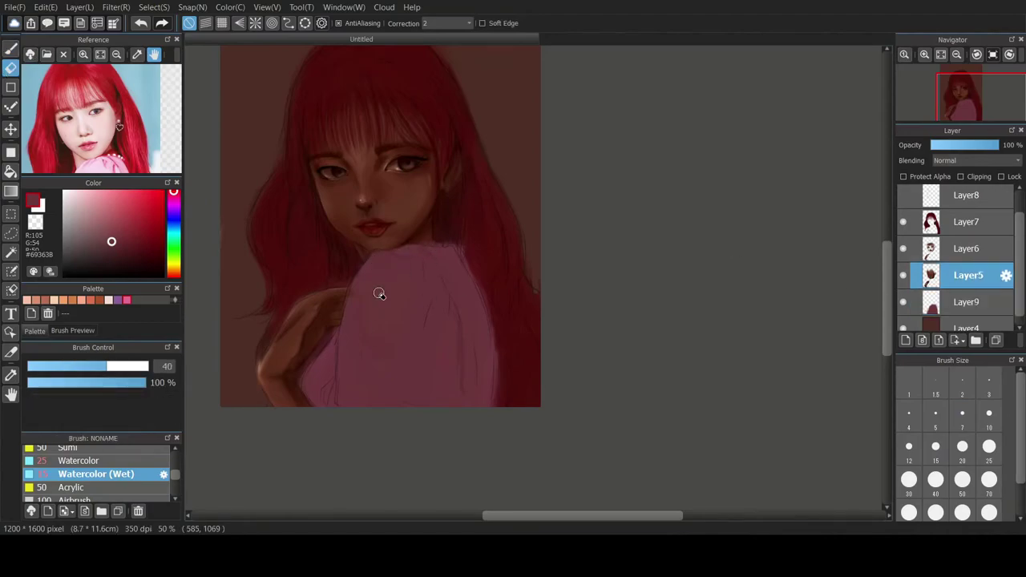
pyautogui.click(943, 252)
pyautogui.click(933, 223)
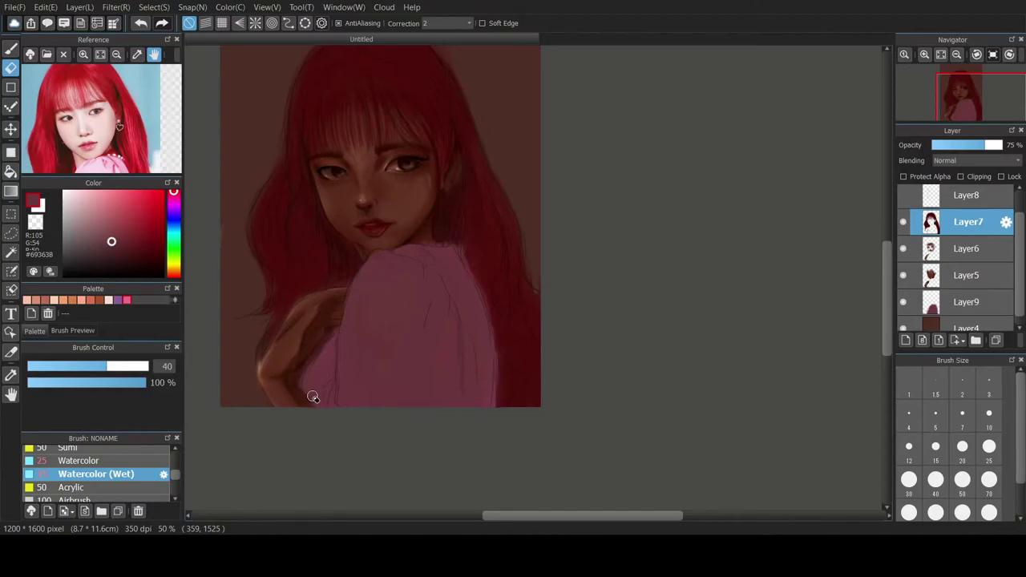
pyautogui.click(966, 249)
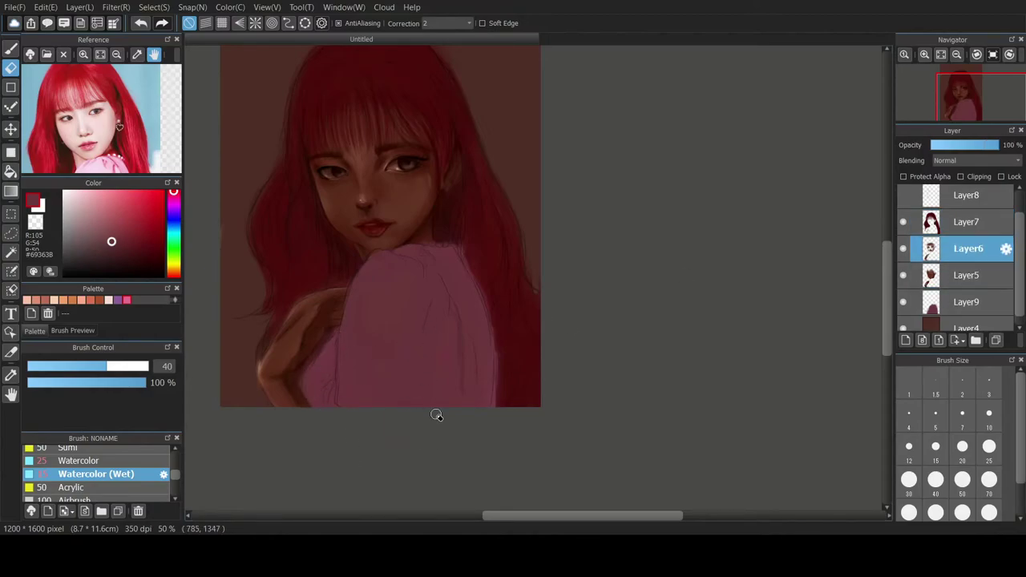
# - Brush sampled dark red #4E0E0E into the hair on Layer7 at size 40 and set the layer's opacity to 69%
pyautogui.click(940, 222)
pyautogui.rightClick(461, 196)
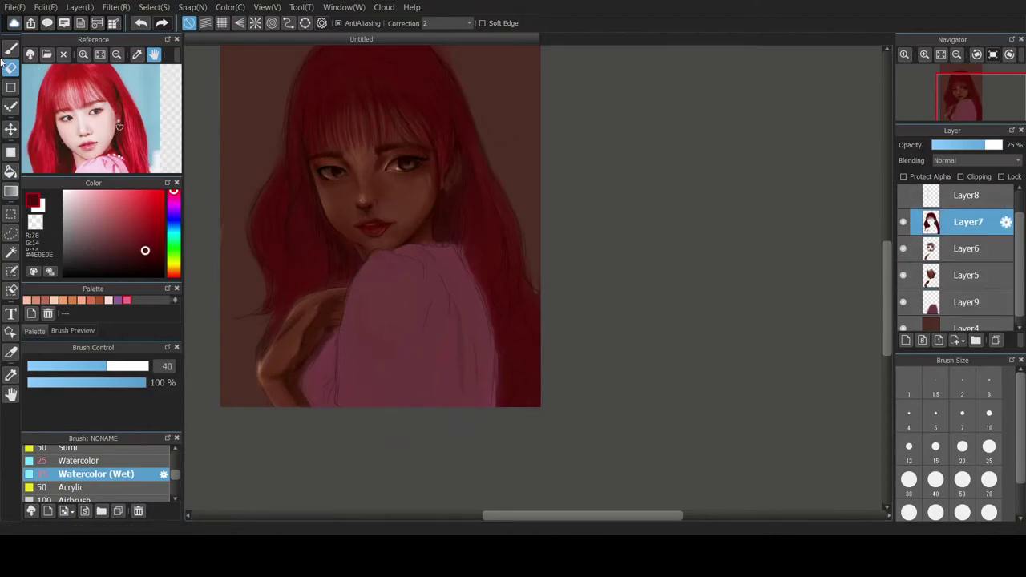
pyautogui.click(10, 49)
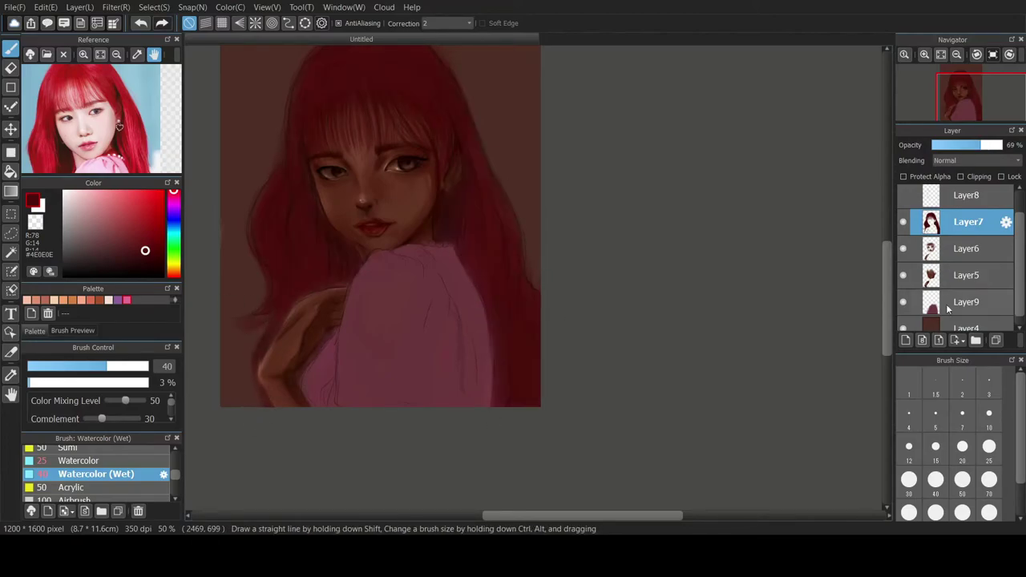
# - Lower the opacity of the blouse layer, Layer9, to 64%
pyautogui.click(966, 302)
pyautogui.scroll(1, 293, 293)
pyautogui.scroll(-2, 622, 302)
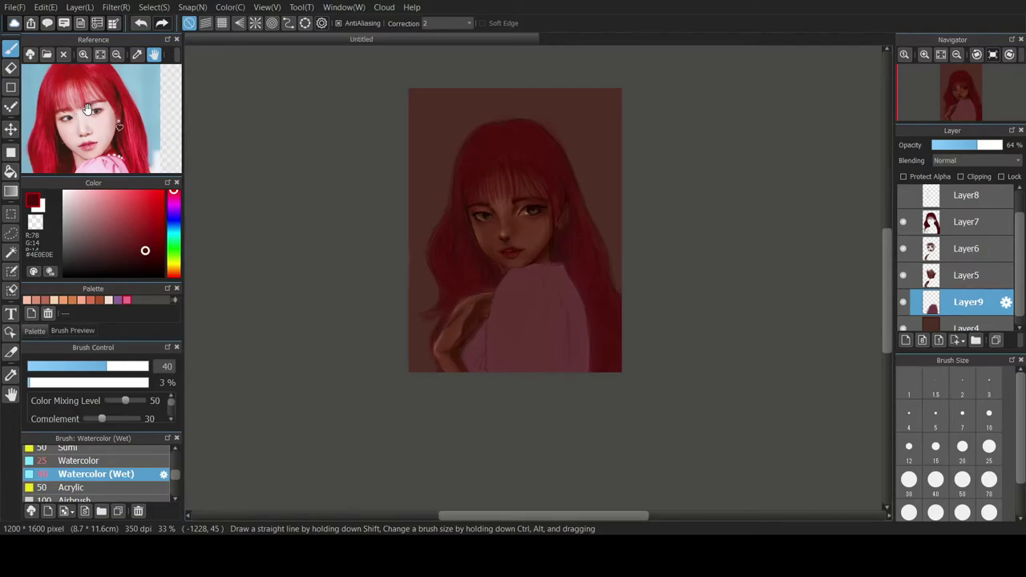
# - Tint the eyelid area on Layer6 with deep red #971812 at brush size 20
pyautogui.scroll(1, 491, 172)
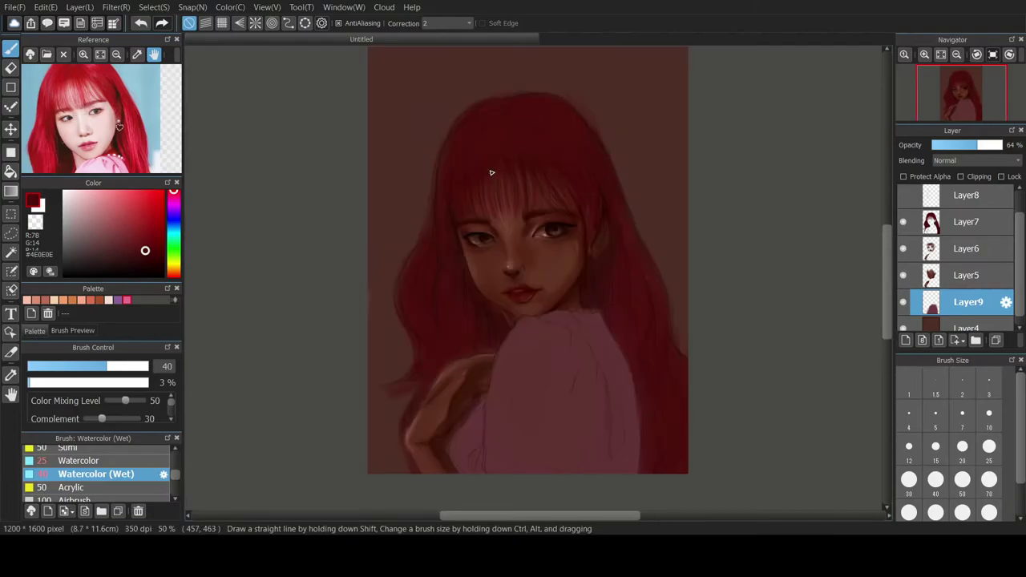
pyautogui.scroll(1, 553, 183)
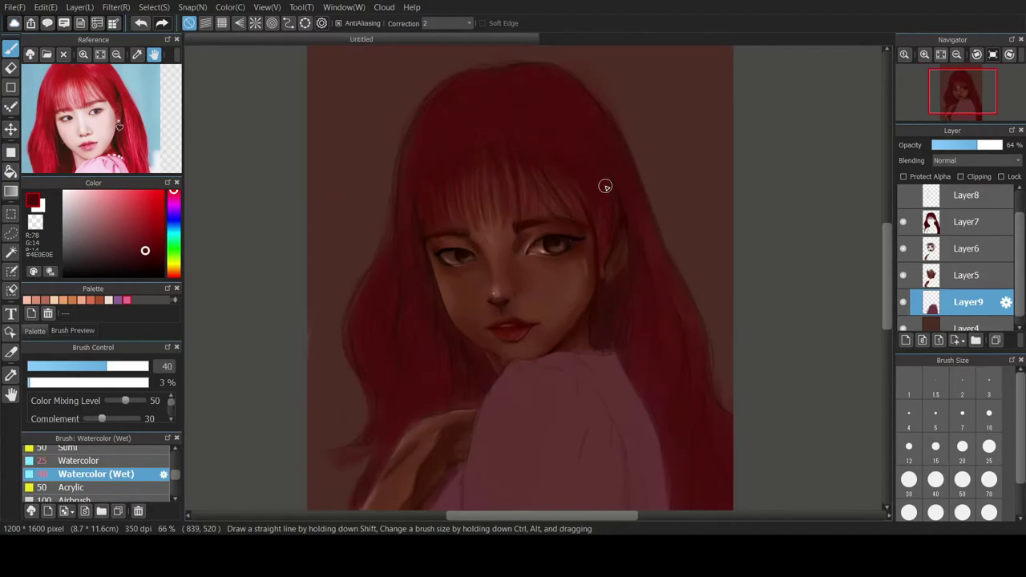
pyautogui.scroll(2, 561, 274)
pyautogui.click(967, 248)
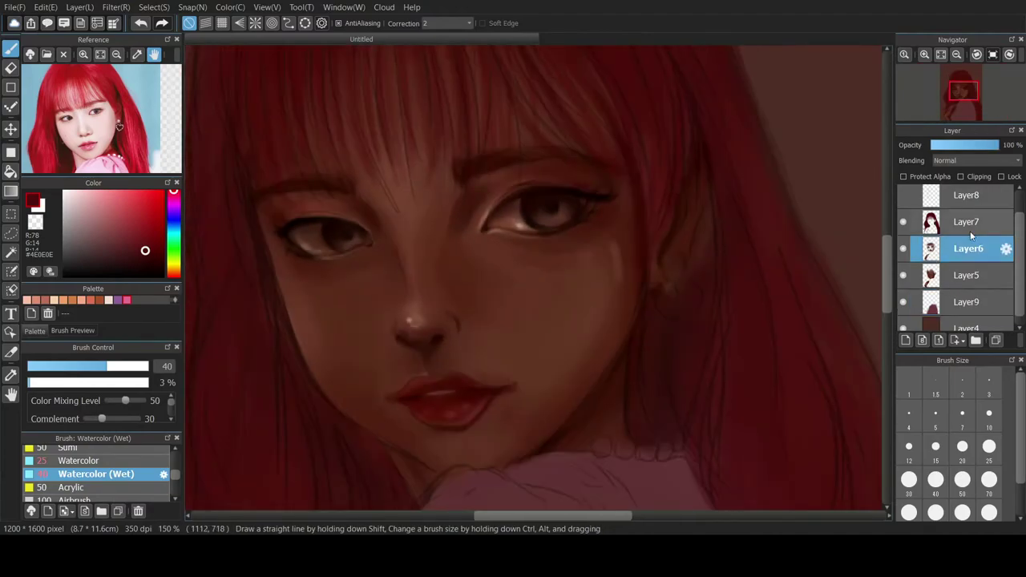
pyautogui.rightClick(425, 244)
pyautogui.click(153, 225)
pyautogui.click(963, 448)
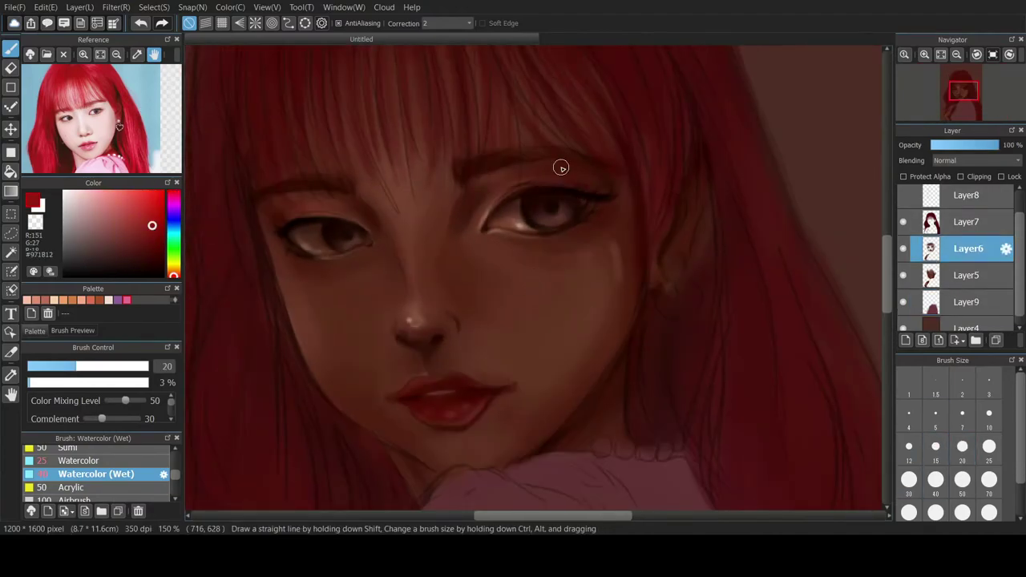
# - Darken the lash lines and pupils of both eyes with black #000000, reducing the brush to about size 10
pyautogui.click(152, 276)
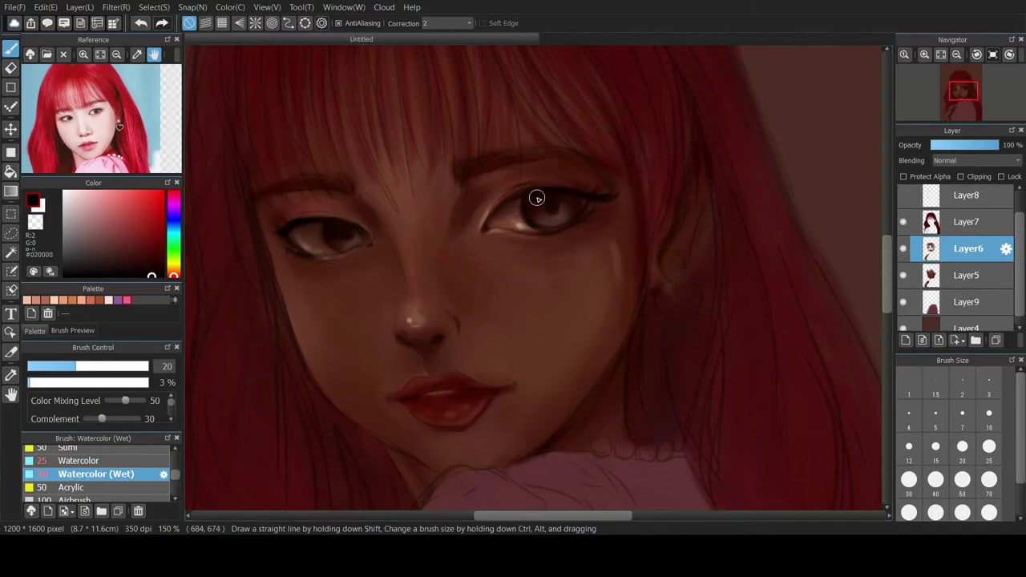
pyautogui.click(990, 415)
pyautogui.moveTo(339, 218); pyautogui.dragTo(331, 230)
pyautogui.click(153, 277)
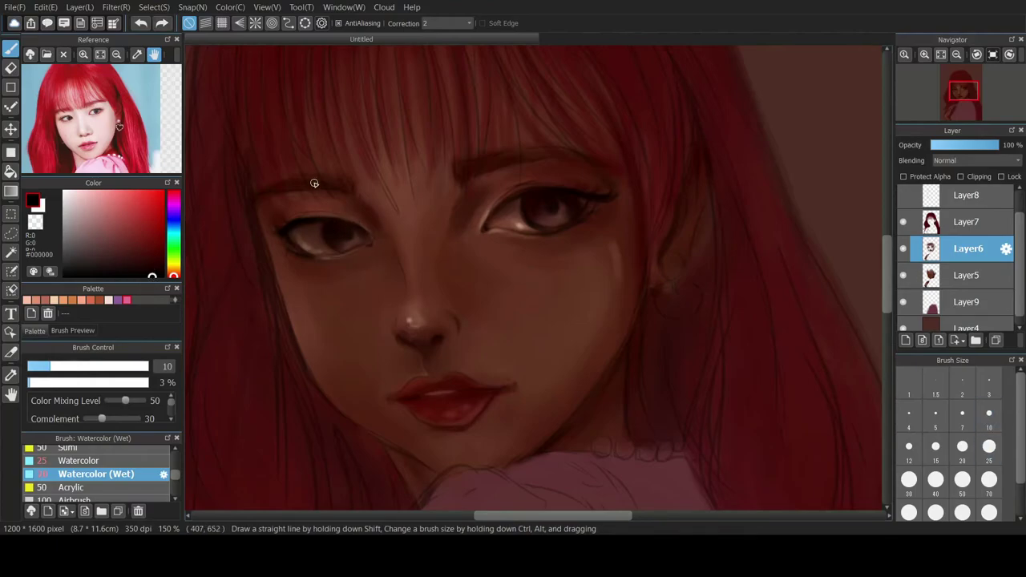
pyautogui.click(44, 368)
pyautogui.click(47, 366)
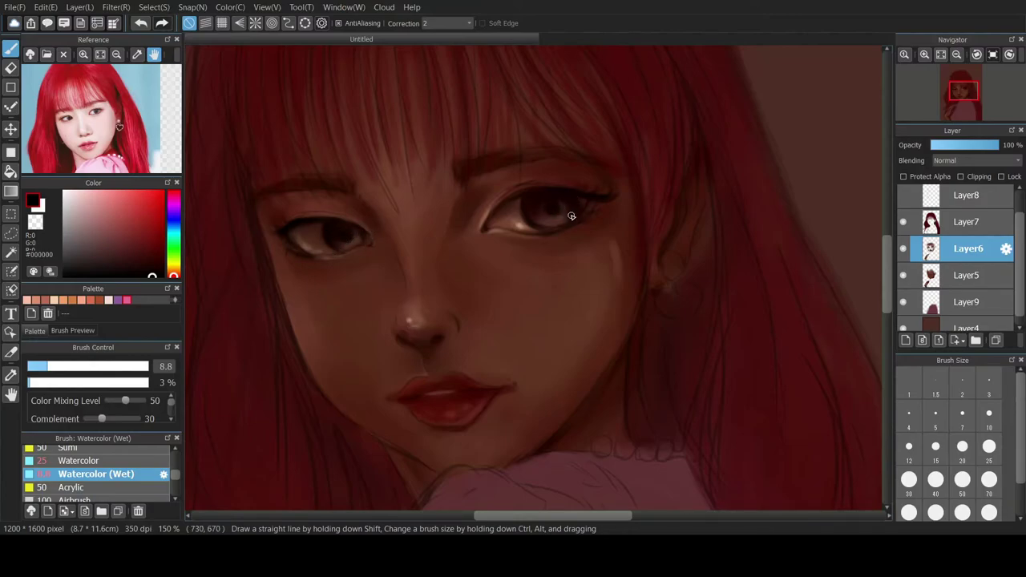
pyautogui.click(935, 448)
pyautogui.press('[')
pyautogui.press('[')
# - Add small white #FFFFFF catchlights to the iris of the right-hand eye at brush size 5
pyautogui.click(64, 193)
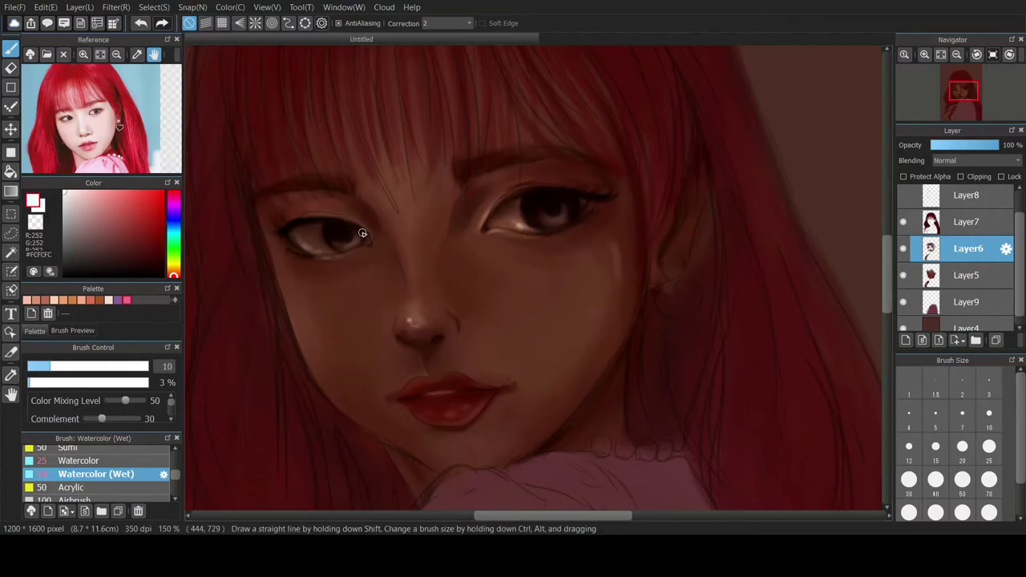
pyautogui.press('[')
pyautogui.press('[')
pyautogui.click(560, 202)
pyautogui.click(71, 241)
pyautogui.click(64, 192)
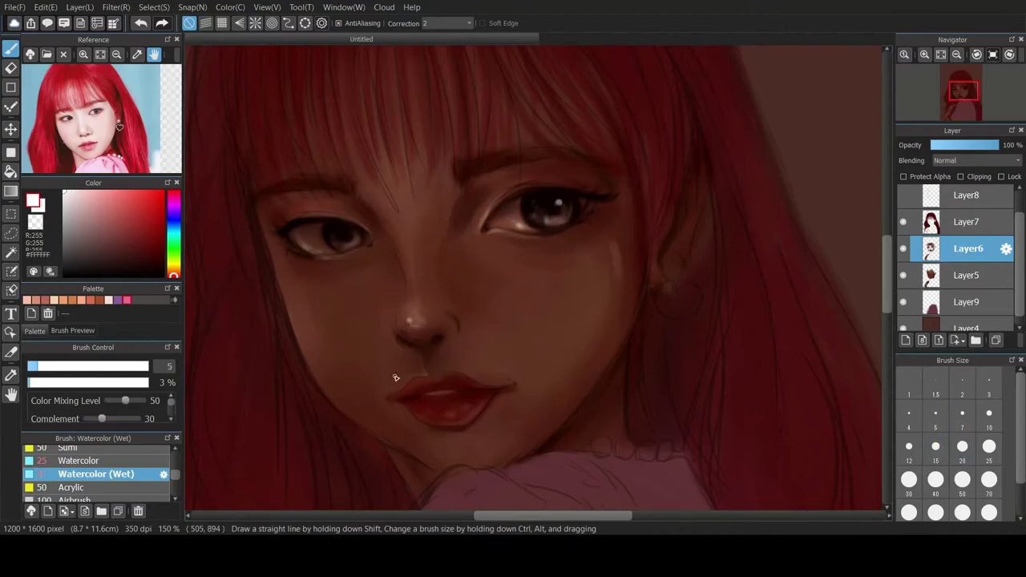
# - Darken the right-hand iris around its catchlight with a near-black tone at a larger brush size
pyautogui.keyDown('alt'); pyautogui.click(510, 225); pyautogui.keyUp('alt')
pyautogui.press(']')
pyautogui.press(']')
pyautogui.press(']')
pyautogui.press(']')
pyautogui.click(112, 242)
pyautogui.click(543, 208)
pyautogui.hotkey('ctrl', 'z')
pyautogui.click(162, 276)
pyautogui.click(552, 205)
# - Sample pale #D6C6C5 and add a catchlight to the left-hand iris at brush size 5
pyautogui.keyDown('alt'); pyautogui.click(350, 234); pyautogui.keyUp('alt')
pyautogui.press('[')
pyautogui.press('[')
pyautogui.press('[')
pyautogui.press('[')
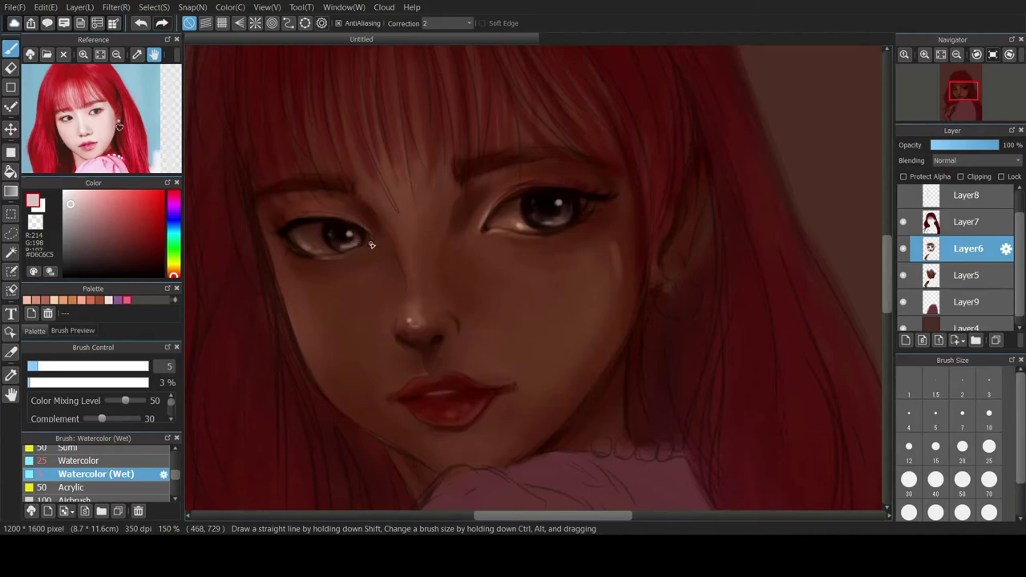
# - Refine the upper lids and inner eye edges at brush size 10 with #F2F2F2, dark red #51050D and black
pyautogui.click(988, 412)
pyautogui.keyDown('alt'); pyautogui.click(565, 197); pyautogui.keyUp('alt')
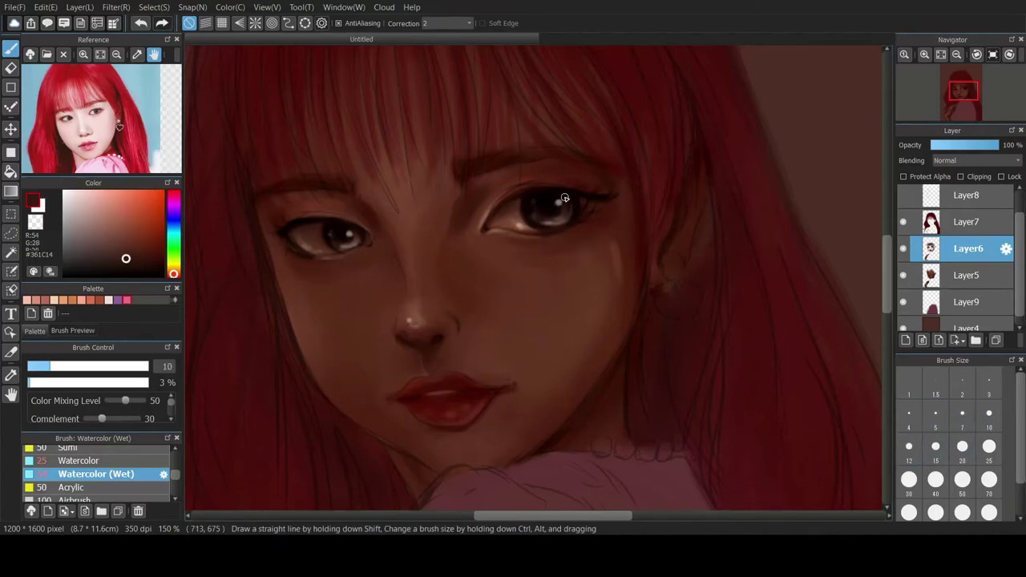
pyautogui.keyDown('alt'); pyautogui.click(338, 225); pyautogui.keyUp('alt')
pyautogui.hotkey('ctrl', 'z')
pyautogui.moveTo(337, 225); pyautogui.dragTo(294, 227)
pyautogui.hotkey('ctrl', 'z')
pyautogui.click(64, 194)
pyautogui.moveTo(512, 206); pyautogui.dragTo(528, 196)
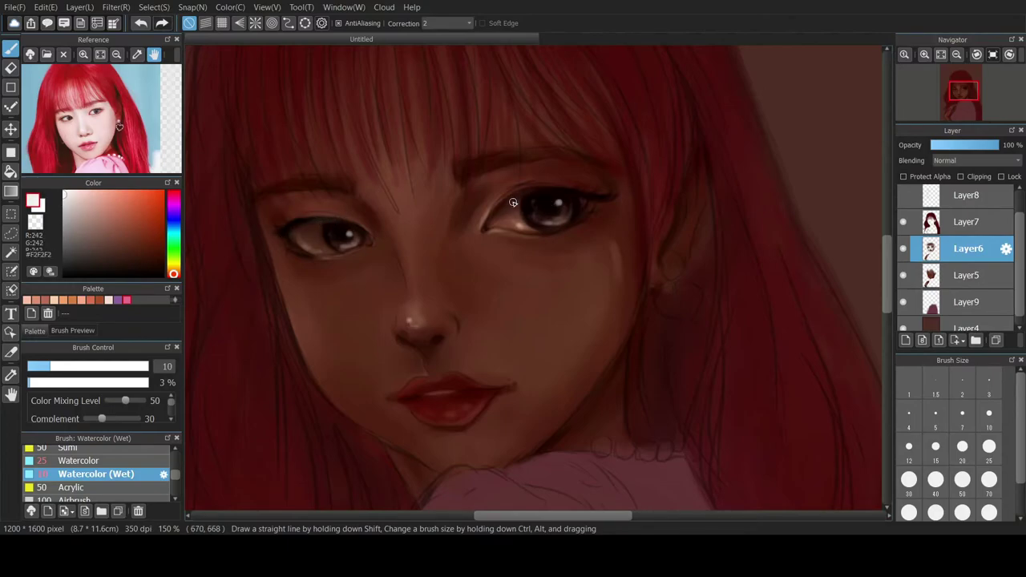
pyautogui.keyDown('alt'); pyautogui.click(531, 196); pyautogui.keyUp('alt')
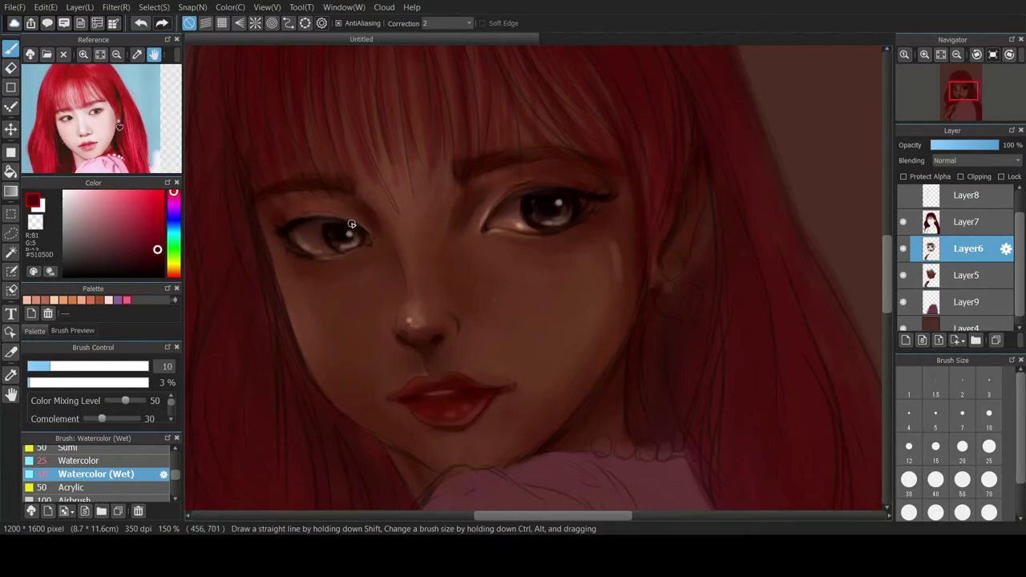
pyautogui.keyDown('alt'); pyautogui.click(566, 194); pyautogui.keyUp('alt')
# - Show Layer8 and hide the sketch on Layer3
pyautogui.click(906, 199)
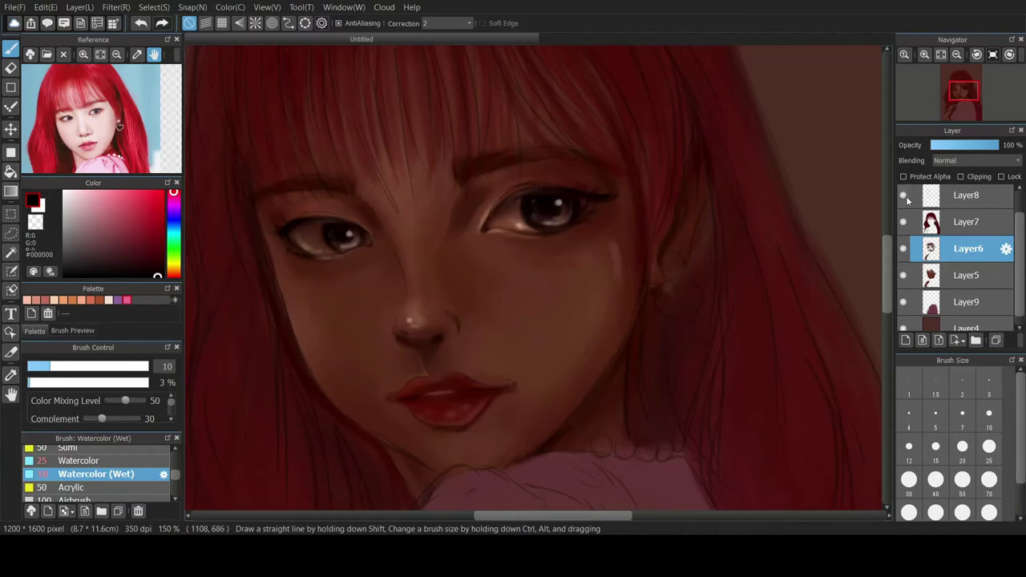
pyautogui.scroll(1, 966, 222)
pyautogui.click(904, 198)
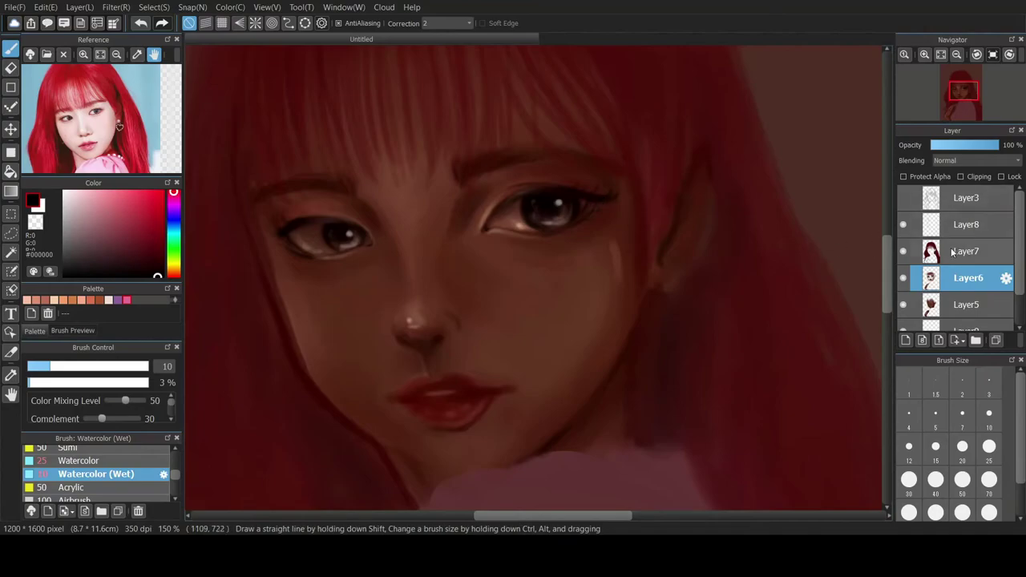
# - Deepen the lash lines with sampled #1B0405 using the Watercolor brush at size 10 and 24% opacity, reducing to size 4 for fine lashes
pyautogui.click(86, 461)
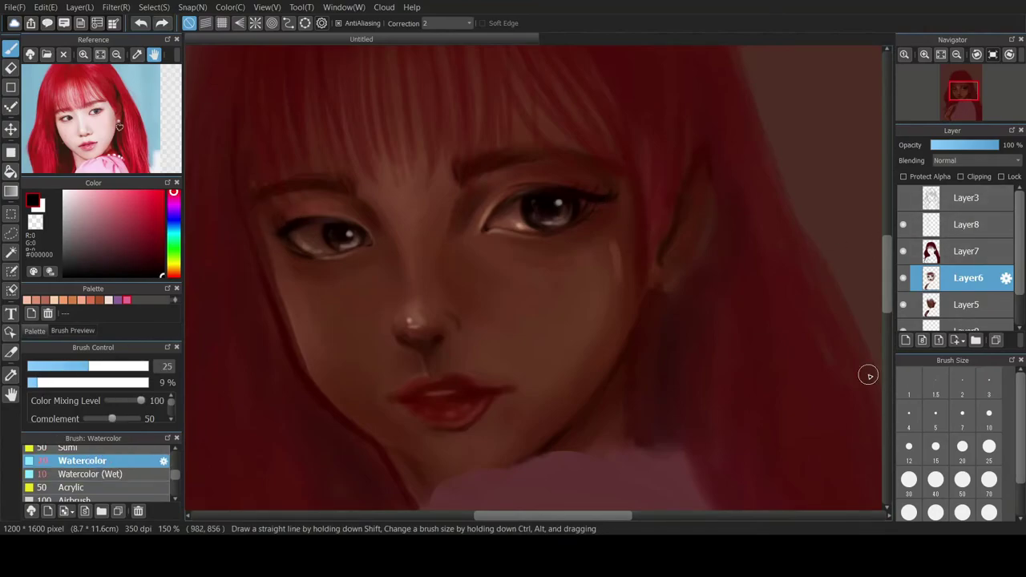
pyautogui.click(56, 387)
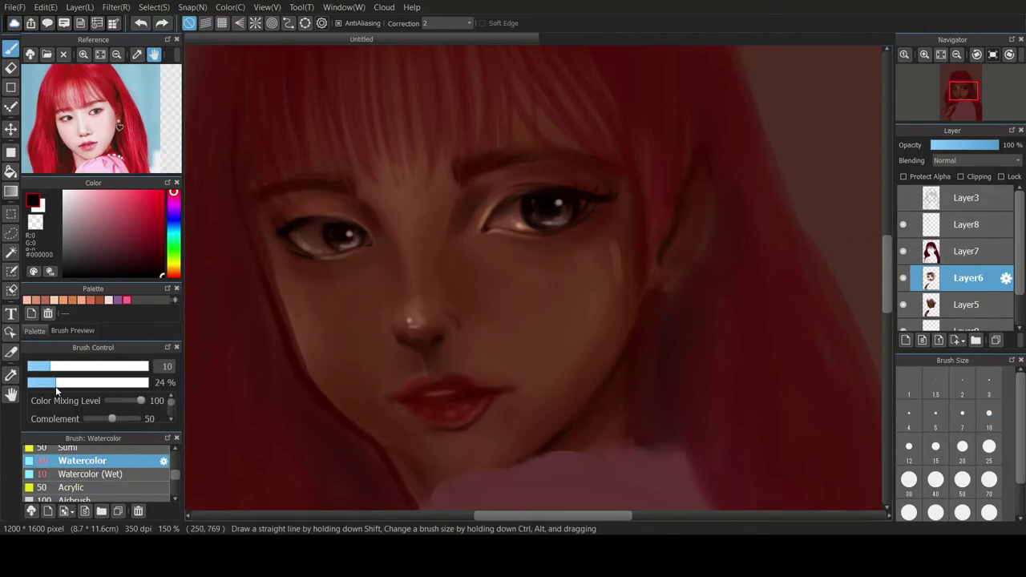
pyautogui.keyDown('alt'); pyautogui.click(287, 229); pyautogui.keyUp('alt')
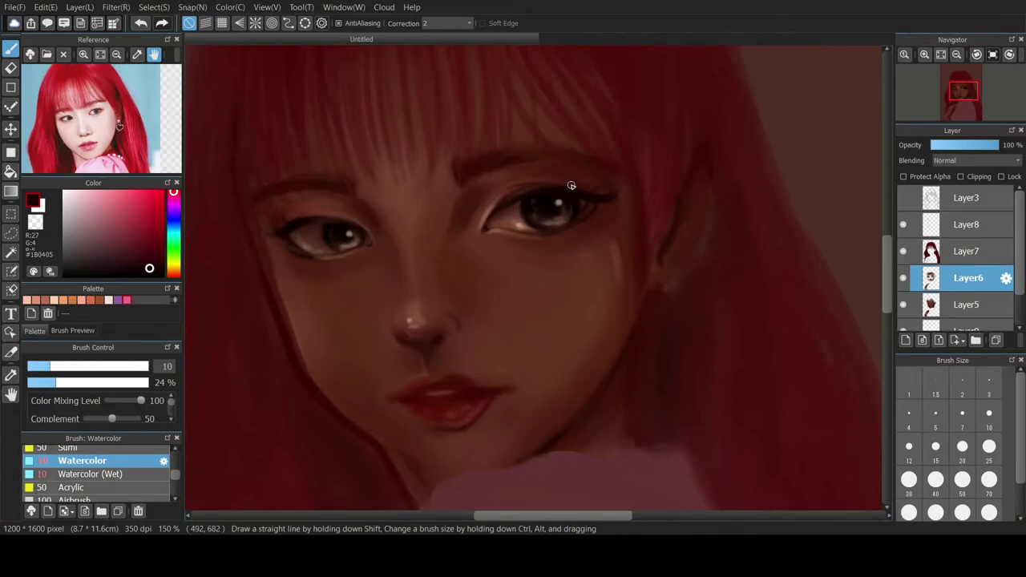
pyautogui.moveTo(549, 210); pyautogui.dragTo(554, 208)
pyautogui.click(909, 412)
# - Hide the Layer3 sketch again and undo the last lash stroke
pyautogui.scroll(-2, 618, 309)
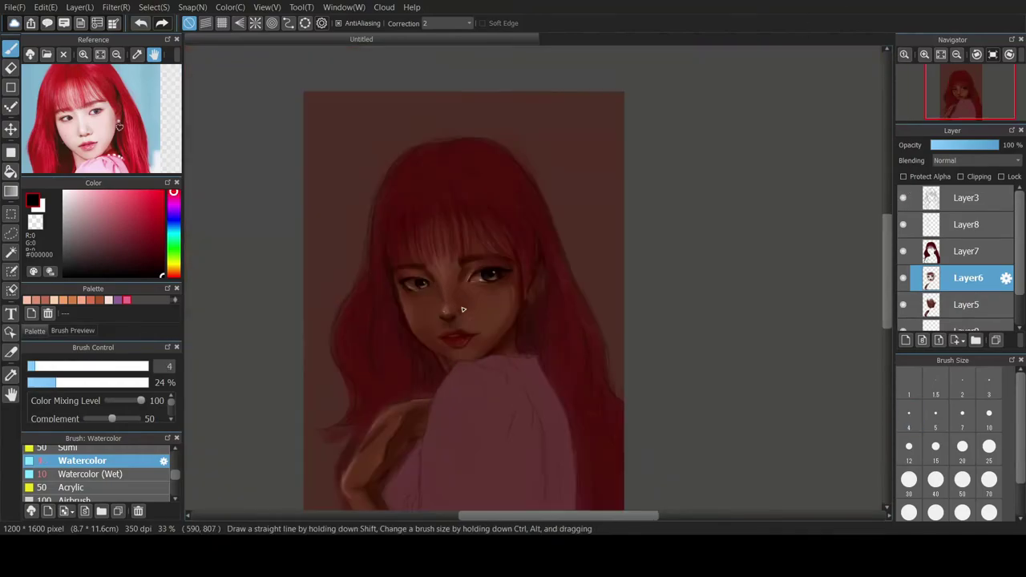
pyautogui.click(903, 197)
pyautogui.hotkey('ctrl', 'z')
# - Try to extend the lashes and rim of the right-hand eye in black at brush sizes 15 and 10
pyautogui.click(936, 443)
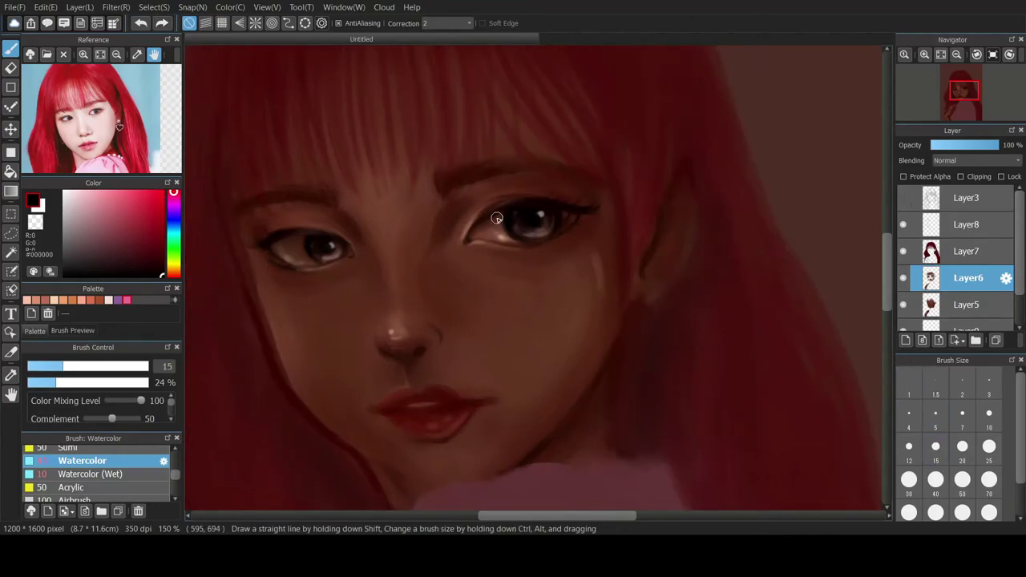
pyautogui.moveTo(549, 198); pyautogui.dragTo(572, 177)
pyautogui.hotkey('ctrl', 'z')
pyautogui.click(984, 414)
pyautogui.moveTo(552, 210)
pyautogui.mouseDown()
pyautogui.moveTo(552, 178)
pyautogui.moveTo(584, 193)
pyautogui.moveTo(575, 216)
pyautogui.moveTo(587, 198)
pyautogui.mouseUp()
pyautogui.hotkey('ctrl', 'z')
pyautogui.hotkey('ctrl', 'z')
pyautogui.moveTo(543, 210); pyautogui.dragTo(548, 209)
pyautogui.moveTo(548, 242)
pyautogui.mouseDown()
pyautogui.moveTo(581, 238)
pyautogui.moveTo(590, 225)
pyautogui.moveTo(570, 230)
pyautogui.moveTo(600, 195)
pyautogui.moveTo(547, 204)
pyautogui.moveTo(581, 210)
pyautogui.moveTo(603, 193)
pyautogui.moveTo(582, 220)
pyautogui.mouseUp()
pyautogui.hotkey('ctrl', 'z')
pyautogui.hotkey('ctrl', 'z')
pyautogui.hotkey('ctrl', 'z')
pyautogui.hotkey('ctrl', 'z')
# - Try to shade the jawline and neck below the ear with sampled dark browns at brush size 10
pyautogui.click(904, 198)
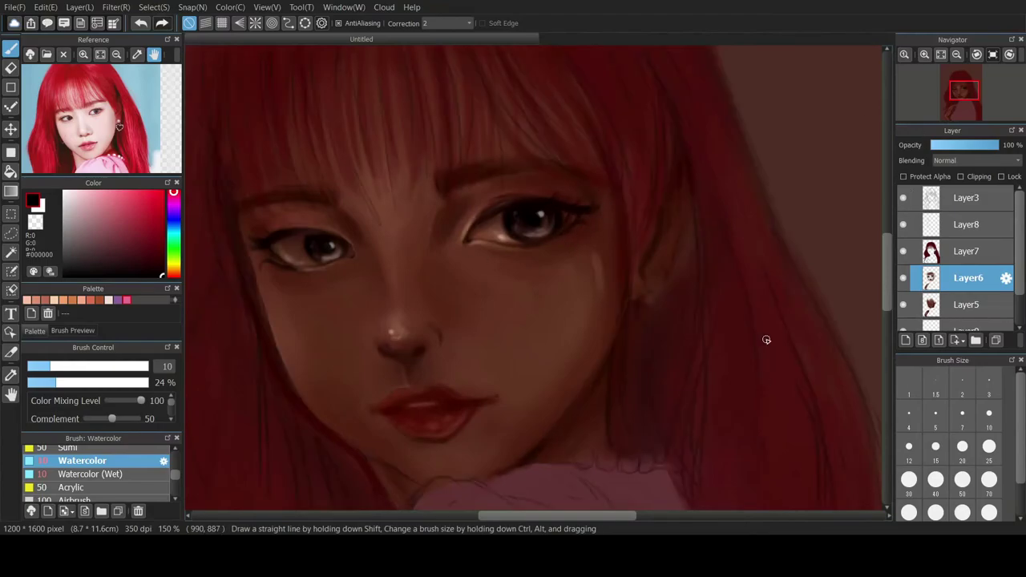
pyautogui.scroll(-1, 765, 383)
pyautogui.keyDown('alt'); pyautogui.click(656, 341); pyautogui.keyUp('alt')
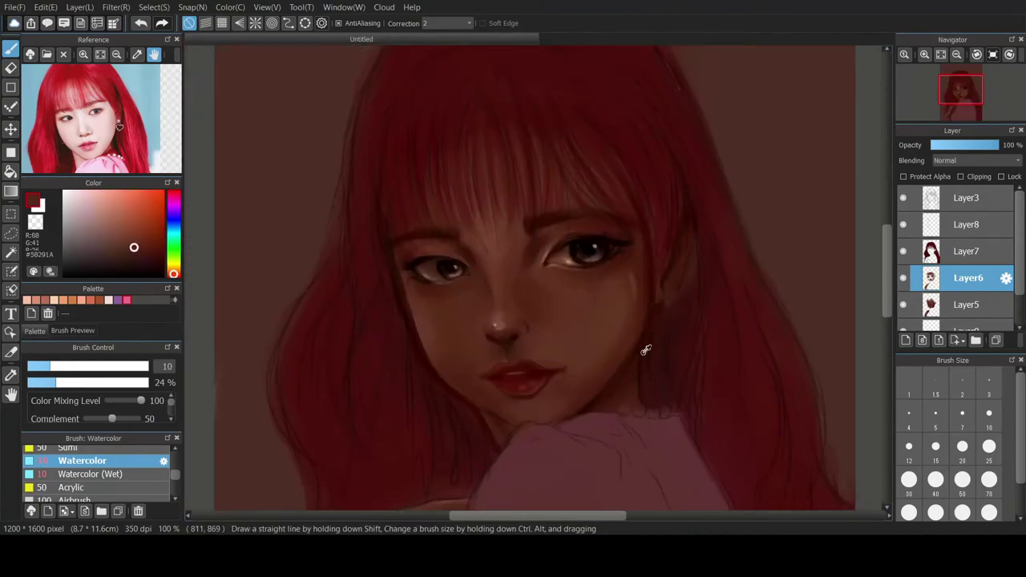
pyautogui.keyDown('alt'); pyautogui.click(588, 407); pyautogui.keyUp('alt')
pyautogui.moveTo(656, 196); pyautogui.dragTo(648, 322)
pyautogui.hotkey('ctrl', 'z')
pyautogui.moveTo(589, 410); pyautogui.dragTo(647, 330)
pyautogui.hotkey('ctrl', 'z')
pyautogui.hotkey('ctrl', 'z')
pyautogui.hotkey('ctrl', 'y')
pyautogui.moveTo(640, 367)
pyautogui.mouseDown()
pyautogui.moveTo(656, 357)
pyautogui.moveTo(643, 393)
pyautogui.mouseUp()
pyautogui.click(903, 198)
pyautogui.hotkey('ctrl', 'z')
# - Set the Watercolor brush to size 15 and 5% opacity, undo the last stroke by the earlobe, and show the Layer3 sketch
pyautogui.click(33, 383)
pyautogui.click(936, 448)
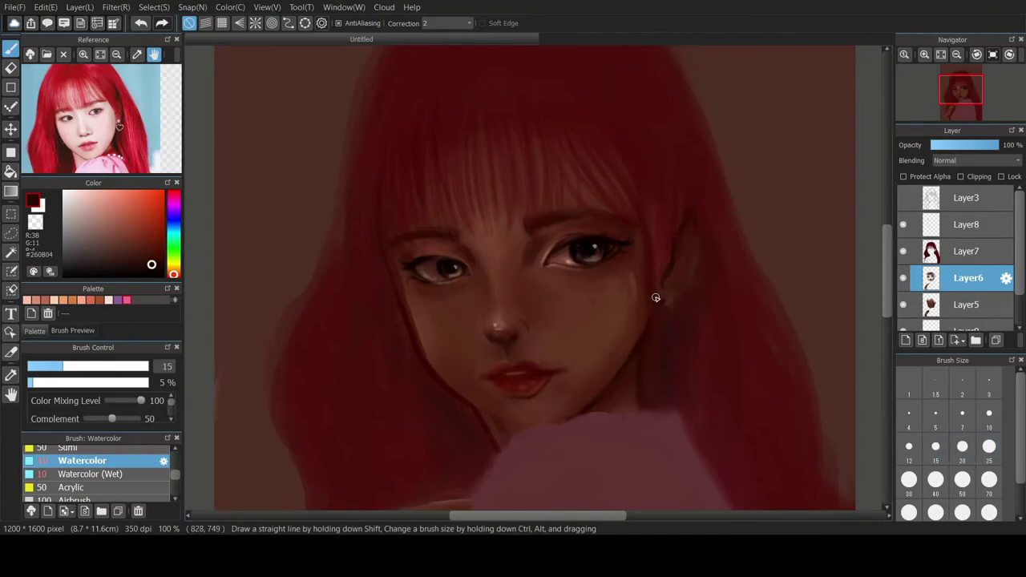
pyautogui.hotkey('ctrl', 'z')
pyautogui.click(904, 198)
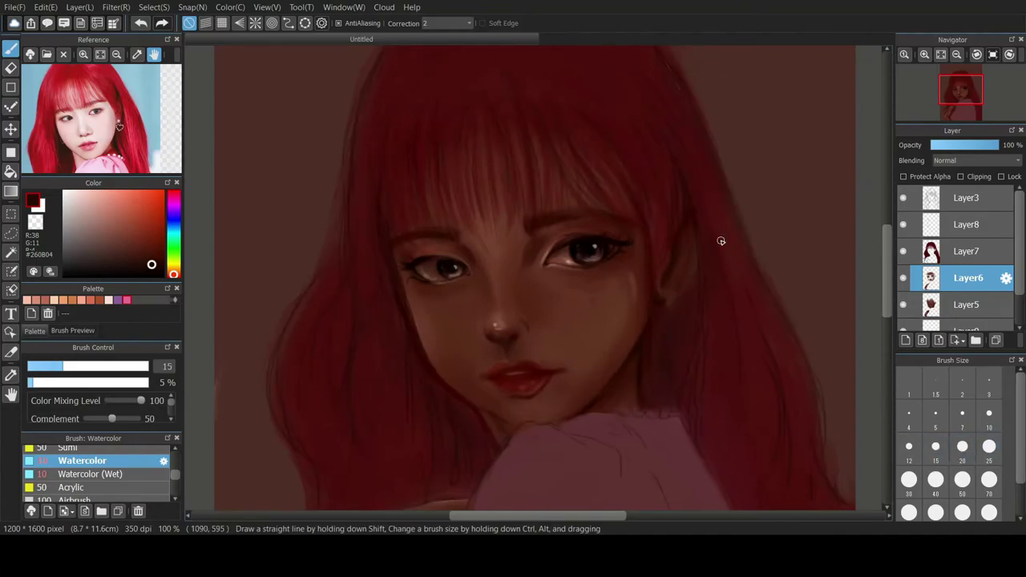
# - Compare the hair and sketch layers, and shade the ear and cheek edge on Layer6 with sampled #4D1D10 and #633625
pyautogui.click(904, 252)
pyautogui.click(904, 251)
pyautogui.click(904, 198)
pyautogui.click(904, 198)
pyautogui.rightClick(680, 259)
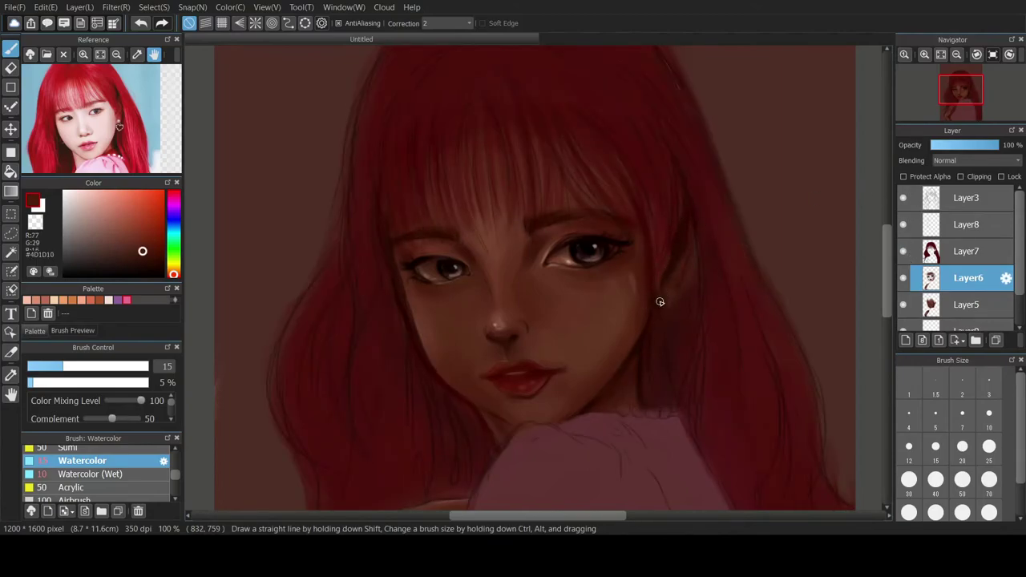
pyautogui.keyDown('alt'); pyautogui.click(605, 308); pyautogui.keyUp('alt')
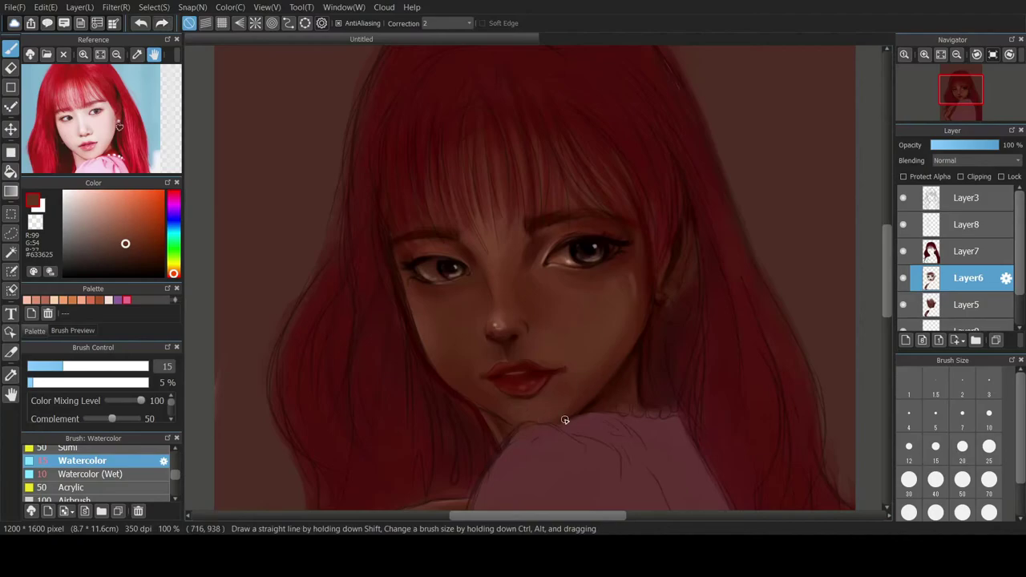
# - Hide the Layer3 sketch and darken the left-hand cheek contour with sampled dark brown #481704 at brush size 15
pyautogui.keyDown('alt'); pyautogui.click(388, 277); pyautogui.keyUp('alt')
pyautogui.click(904, 199)
pyautogui.moveTo(400, 309); pyautogui.dragTo(437, 363)
# - Paint the hair edge along the left-hand cheek and temple on Layer8 with a sampled tone at brush size 15
pyautogui.click(966, 225)
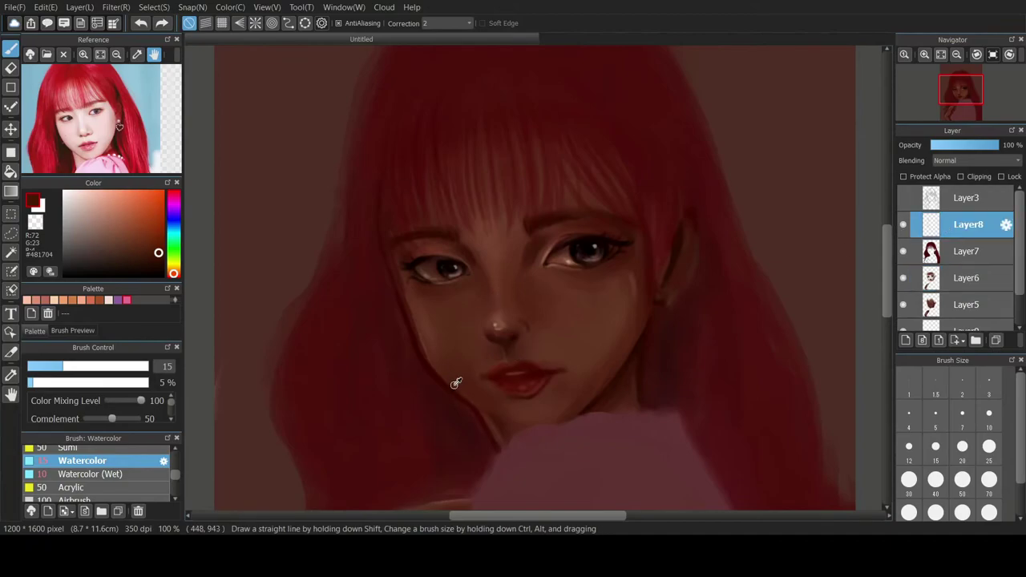
pyautogui.keyDown('alt'); pyautogui.click(450, 389); pyautogui.keyUp('alt')
pyautogui.moveTo(405, 275); pyautogui.dragTo(451, 419)
pyautogui.moveTo(391, 276); pyautogui.dragTo(400, 304)
pyautogui.hotkey('ctrl', 'z')
pyautogui.moveTo(383, 160); pyautogui.dragTo(395, 260)
# - Sample dark #330F0C and shade the hair beneath the left-hand jaw on Layer8 at brush size 40
pyautogui.keyDown('alt'); pyautogui.click(677, 360); pyautogui.keyUp('alt')
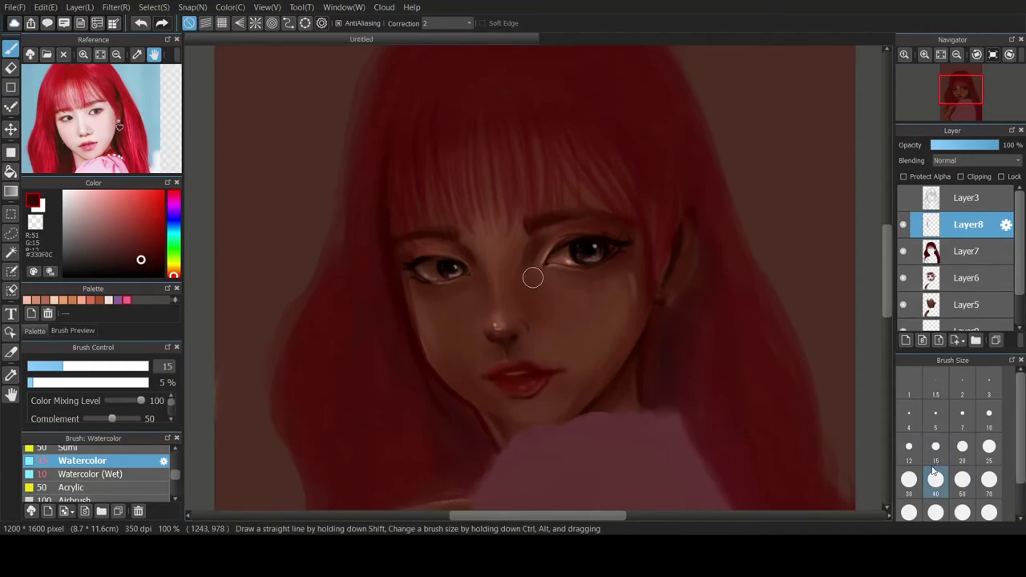
pyautogui.click(936, 480)
pyautogui.moveTo(463, 430); pyautogui.dragTo(457, 408)
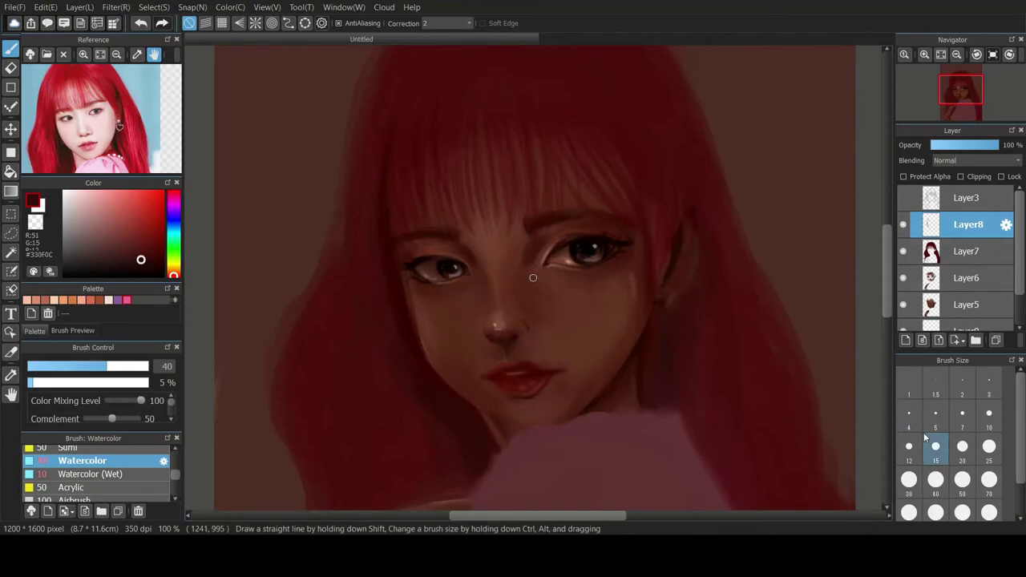
# - Try to erase paint along the left-hand cheek edge on Layer8
pyautogui.click(936, 447)
pyautogui.press('e')
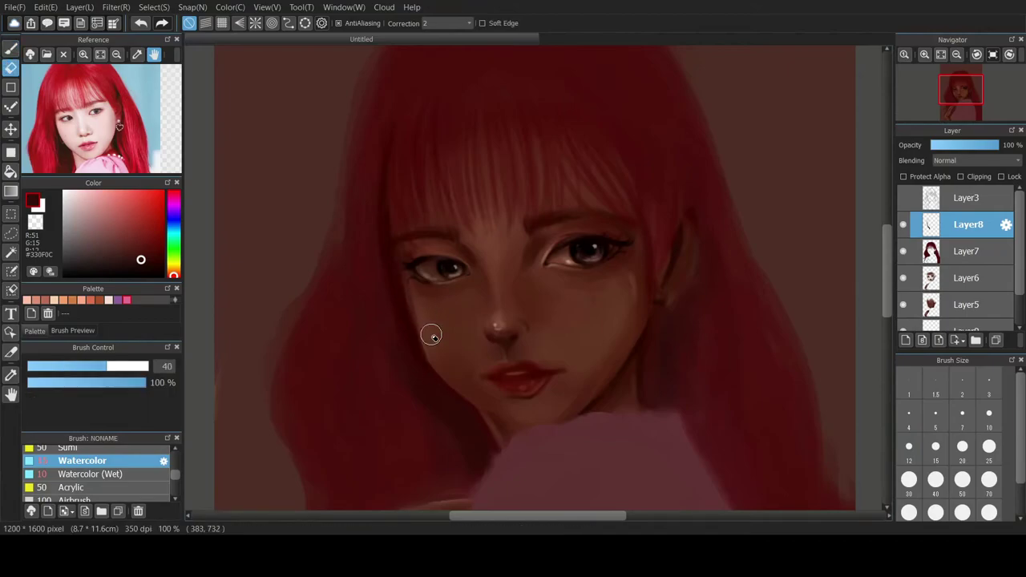
pyautogui.moveTo(423, 319); pyautogui.dragTo(431, 375)
pyautogui.hotkey('ctrl', 'z')
pyautogui.click(915, 252)
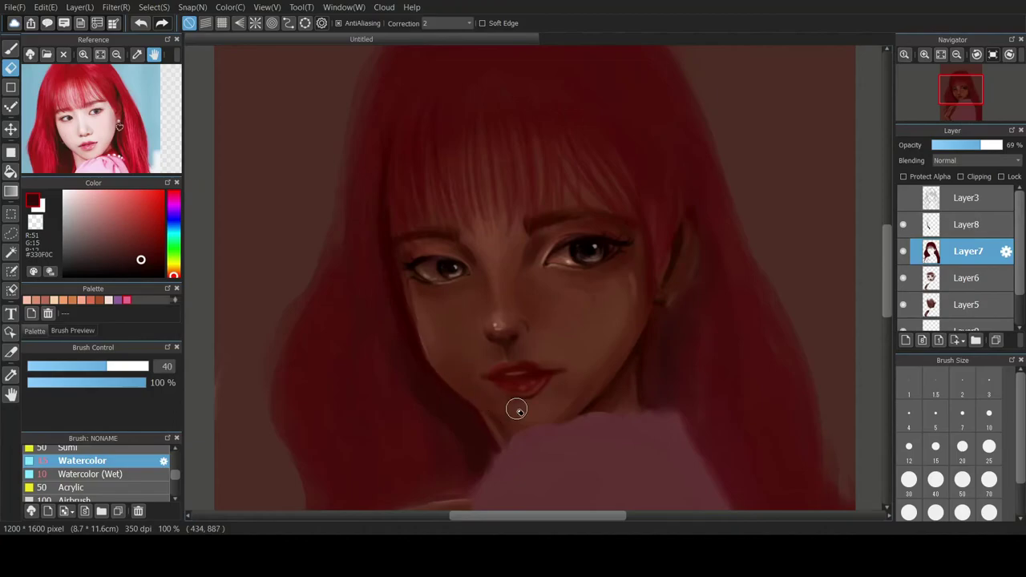
# - Darken the left-hand cheek contour on Layer6 with #270703 at brush size 10
pyautogui.press('b')
pyautogui.click(912, 228)
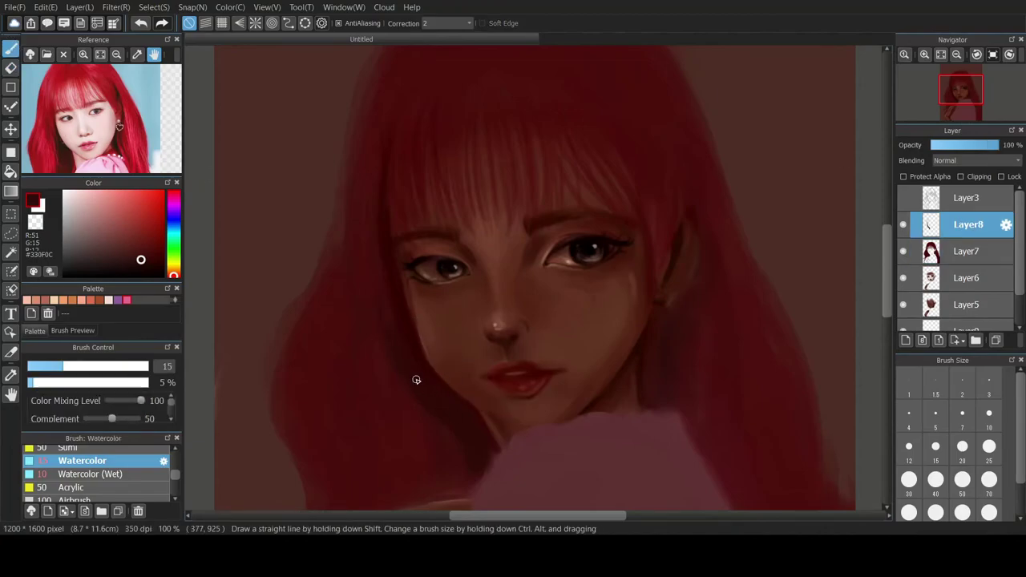
pyautogui.press('[')
pyautogui.scroll(-3, 481, 299)
pyautogui.click(944, 278)
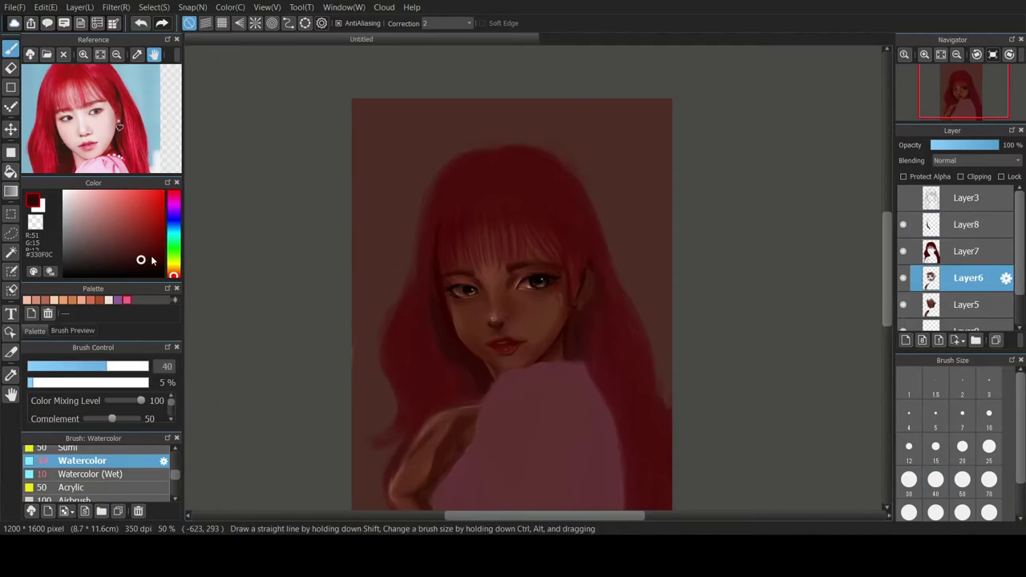
pyautogui.click(156, 263)
pyautogui.press('[')
pyautogui.scroll(-2, 462, 302)
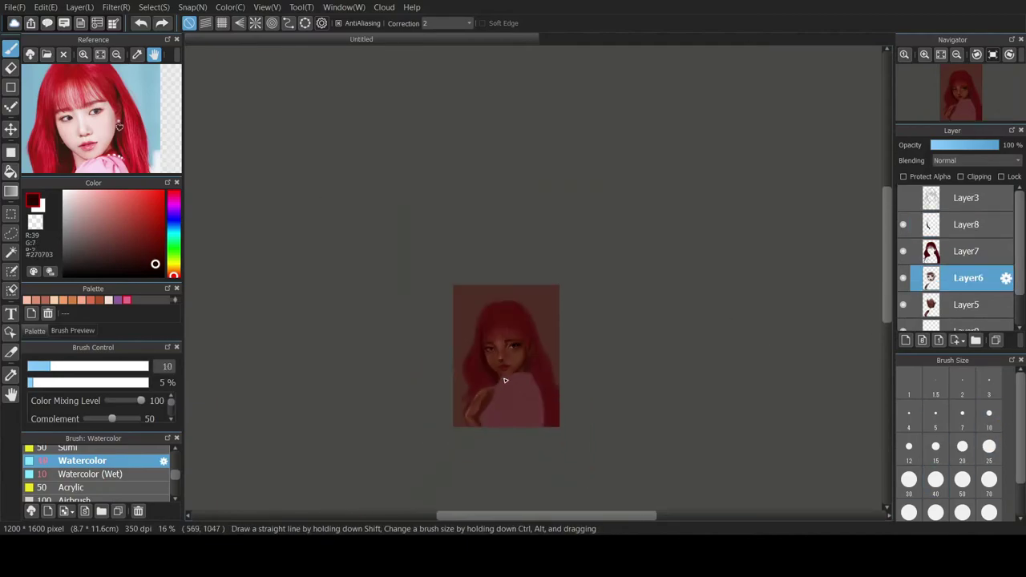
pyautogui.scroll(4, 461, 302)
pyautogui.moveTo(409, 269); pyautogui.dragTo(411, 285)
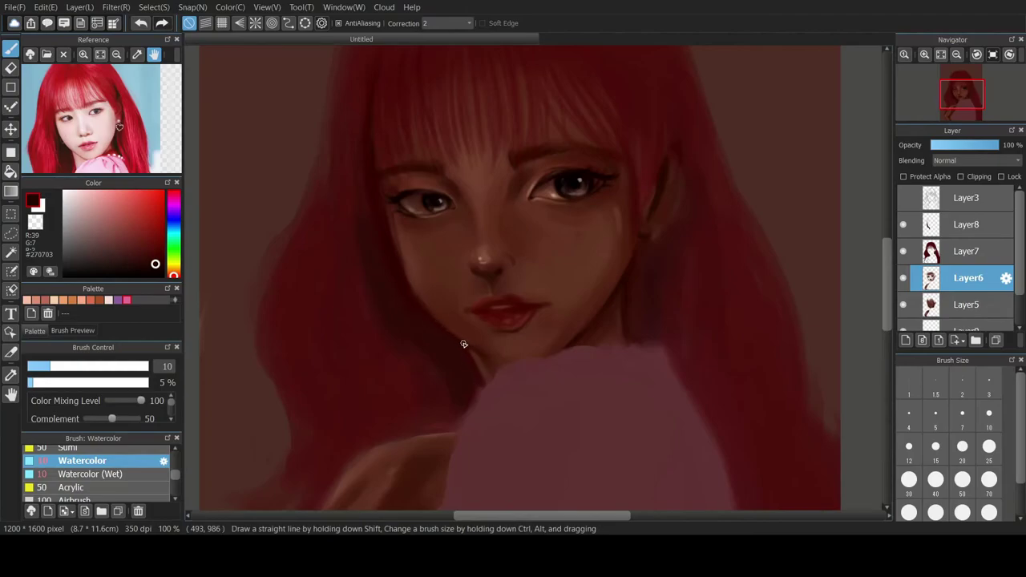
# - Check the face against the Layer3 sketch and touch up the left-hand cheek edge on Layer6 with sampled #673626
pyautogui.click(903, 197)
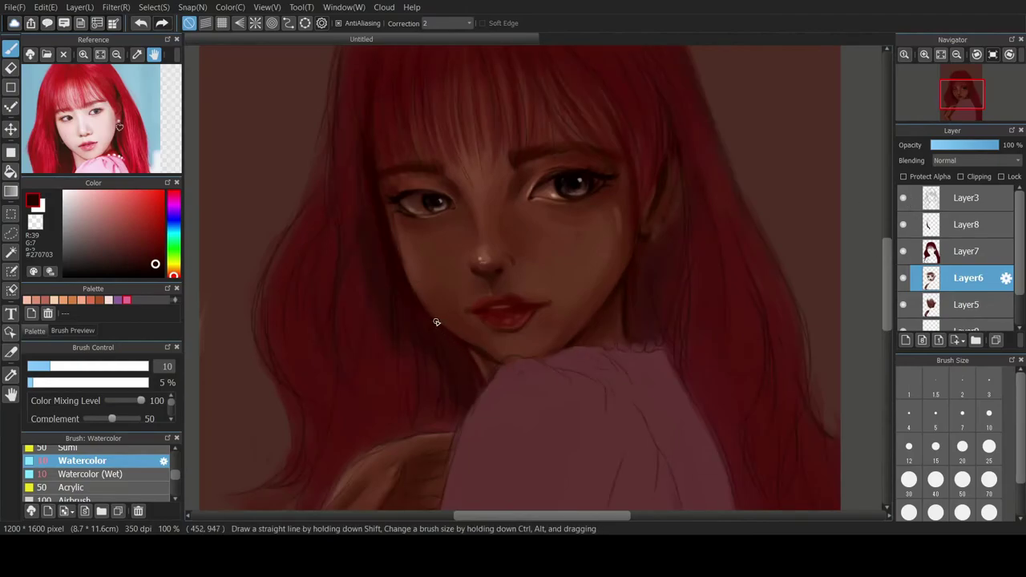
pyautogui.keyDown('alt'); pyautogui.click(409, 272); pyautogui.keyUp('alt')
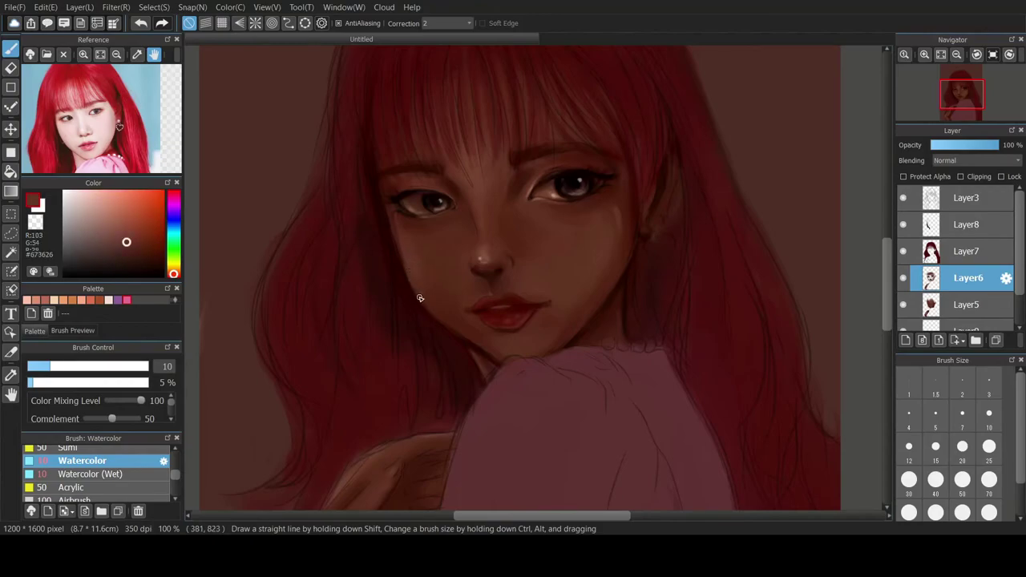
pyautogui.click(903, 197)
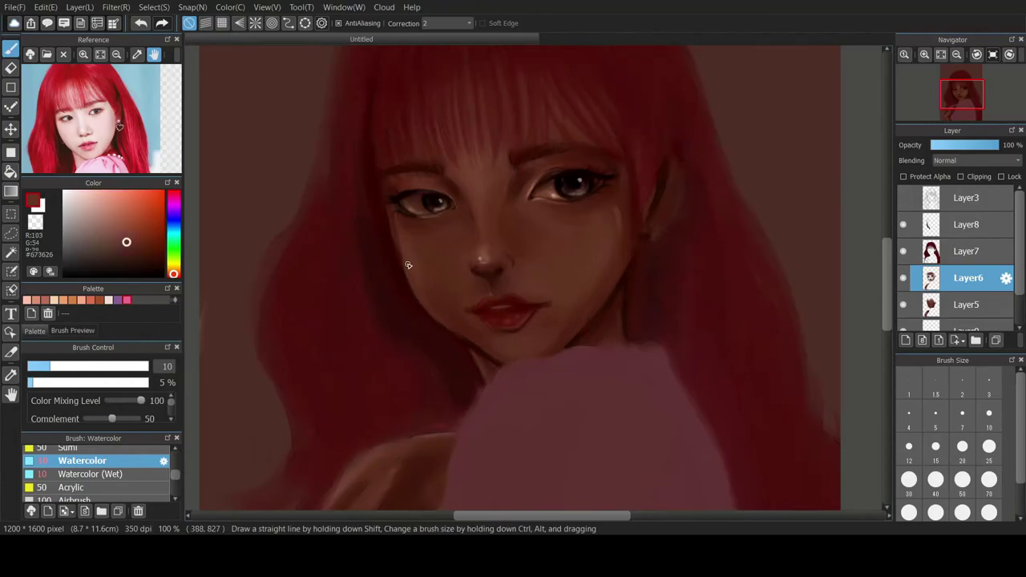
# - Shade the hair beneath the left-hand jaw on Layer8 with sampled #310808, enlarging the brush to size 40
pyautogui.click(948, 226)
pyautogui.keyDown('alt'); pyautogui.click(451, 360); pyautogui.keyUp('alt')
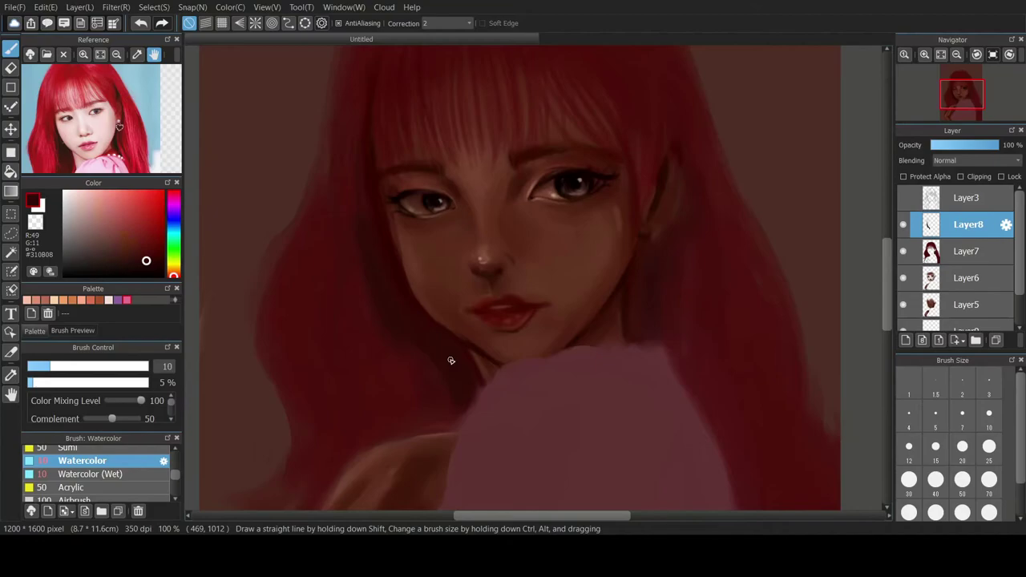
pyautogui.click(936, 481)
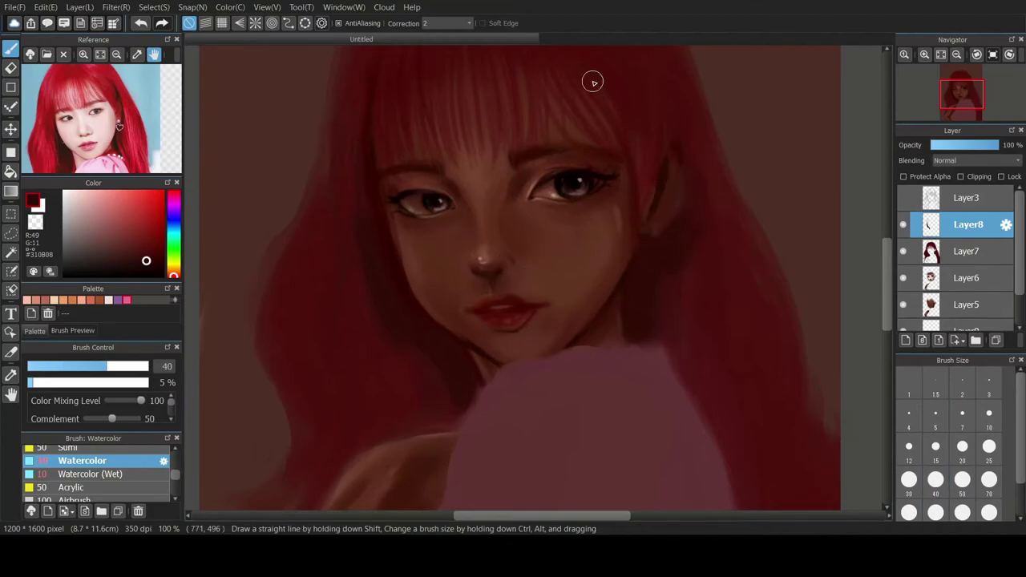
# - Darken the hair around the ear on Layer8 with sampled #2E0A03 and #310808 at brush size 20
pyautogui.click(910, 446)
pyautogui.keyDown('alt'); pyautogui.click(649, 251); pyautogui.keyUp('alt')
pyautogui.click(962, 446)
pyautogui.moveTo(665, 167); pyautogui.dragTo(659, 205)
pyautogui.keyDown('alt'); pyautogui.click(671, 154); pyautogui.keyUp('alt')
pyautogui.moveTo(672, 153); pyautogui.dragTo(662, 194)
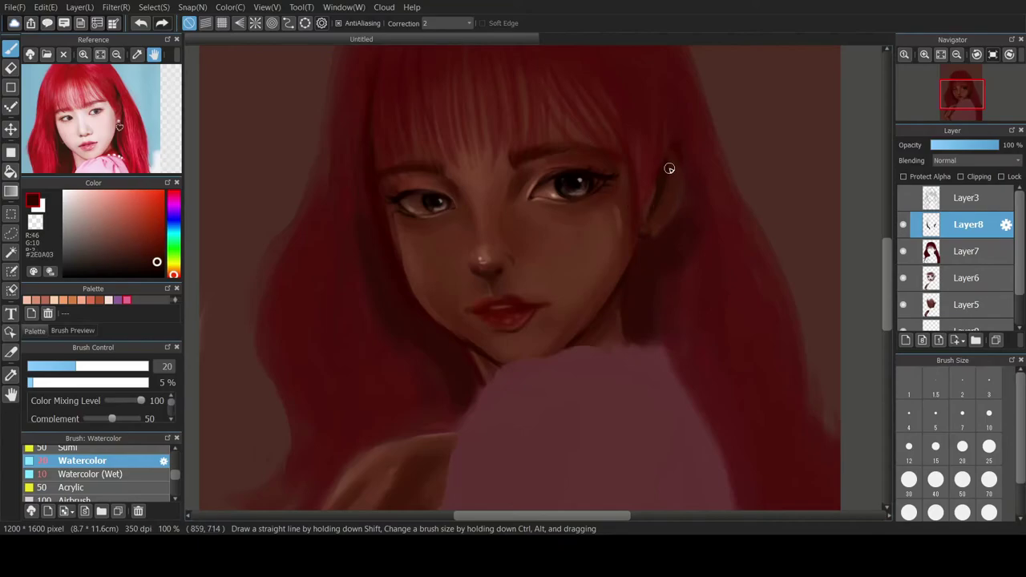
pyautogui.keyDown('alt'); pyautogui.click(672, 204); pyautogui.keyUp('alt')
pyautogui.keyDown('alt'); pyautogui.click(662, 248); pyautogui.keyUp('alt')
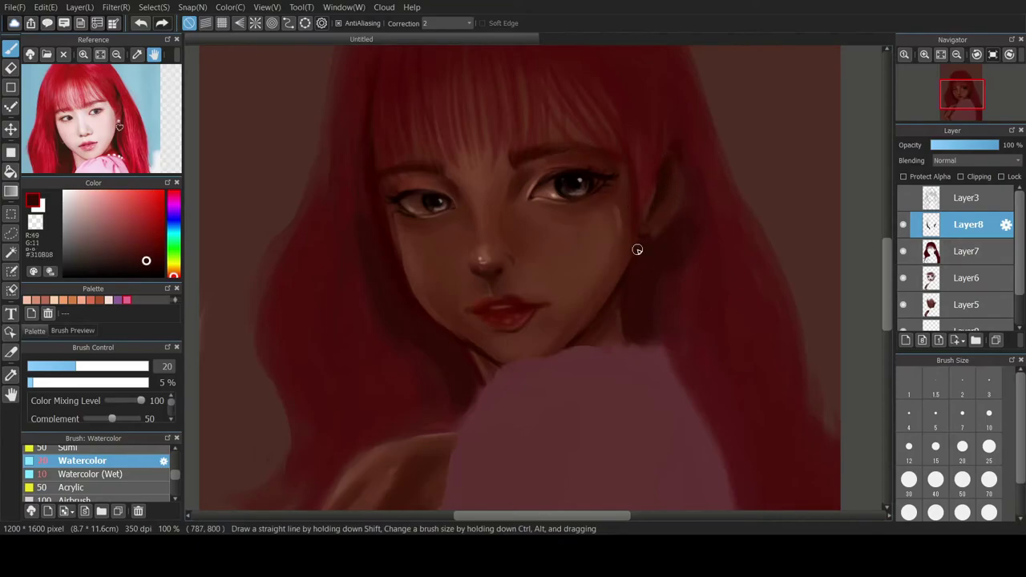
# - Refine the cheek edge beside the ear on Layer6 with sampled #653725 and #390F07 at brush size 20
pyautogui.click(947, 199)
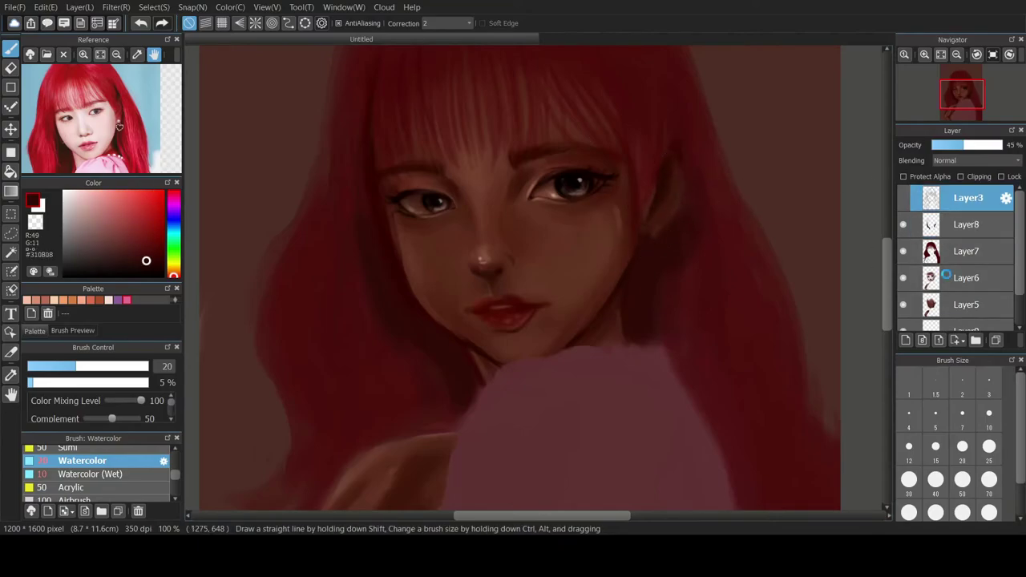
pyautogui.click(944, 277)
pyautogui.keyDown('alt'); pyautogui.click(607, 237); pyautogui.keyUp('alt')
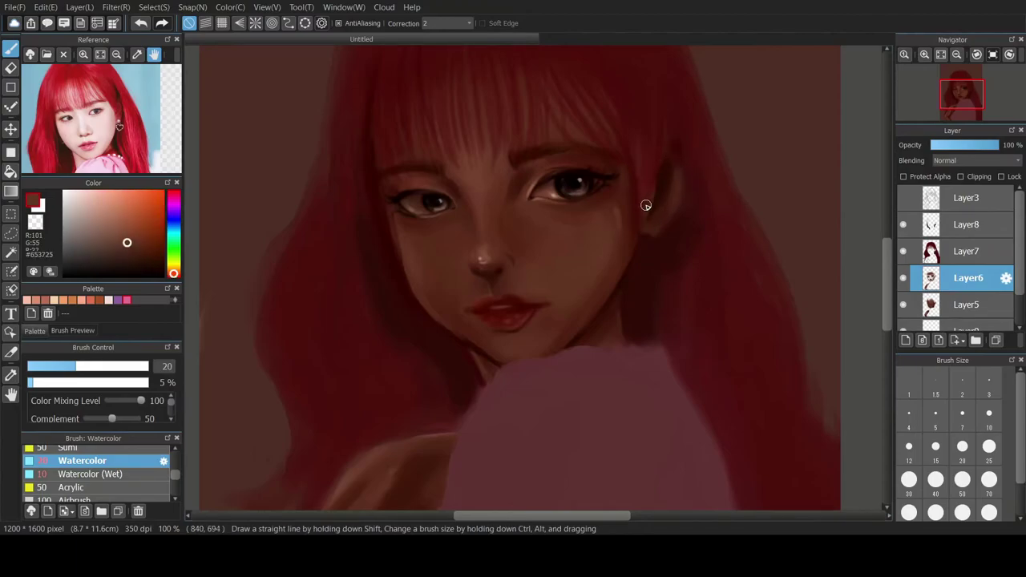
pyautogui.keyDown('alt'); pyautogui.click(639, 227); pyautogui.keyUp('alt')
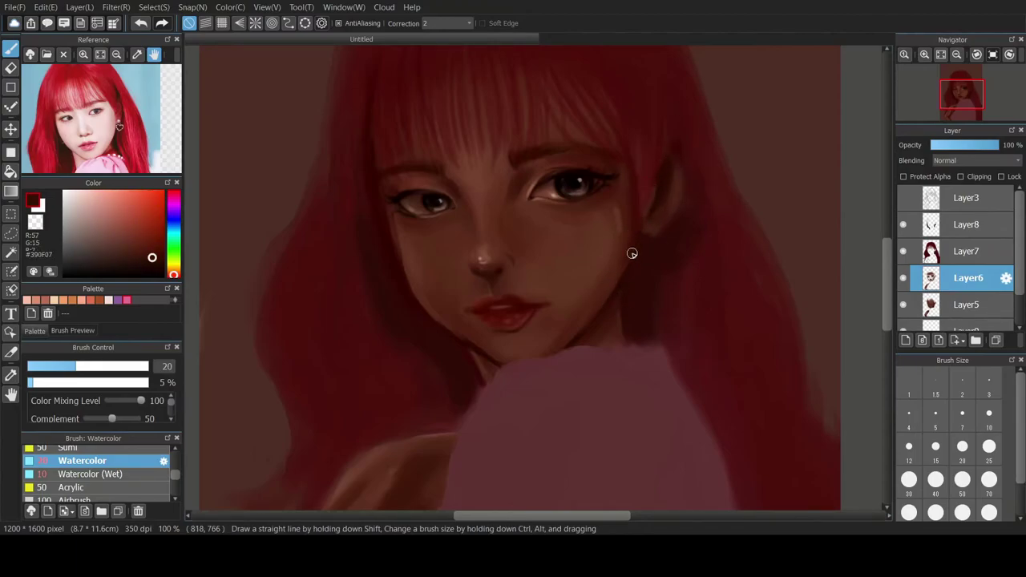
# - Deepen the hair shadow below the ear on Layer8 with sampled #260703 and #130301 at brush size 20
pyautogui.keyDown('alt'); pyautogui.click(655, 237); pyautogui.keyUp('alt')
pyautogui.press('e')
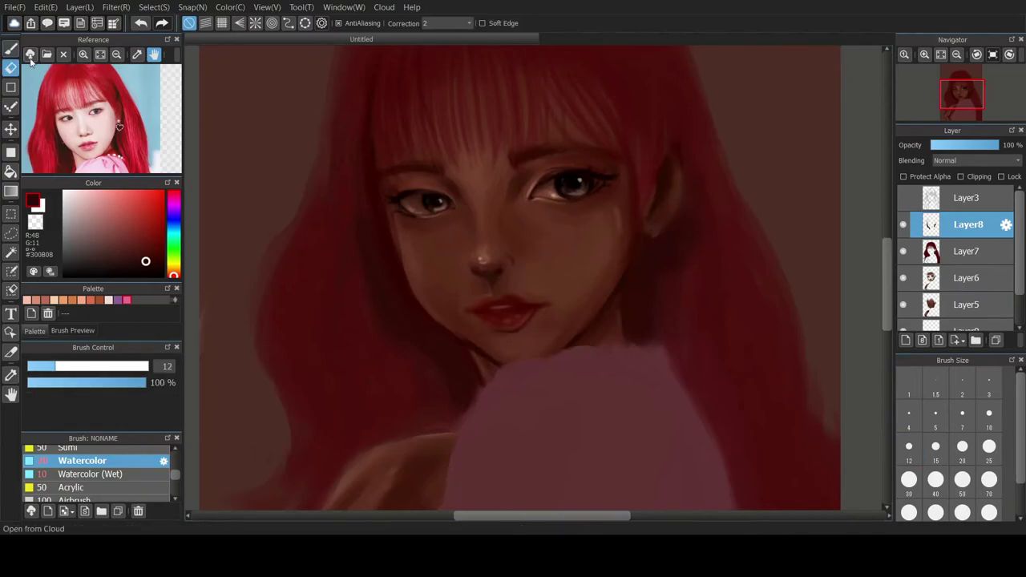
pyautogui.press('b')
pyautogui.keyDown('alt'); pyautogui.click(665, 310); pyautogui.keyUp('alt')
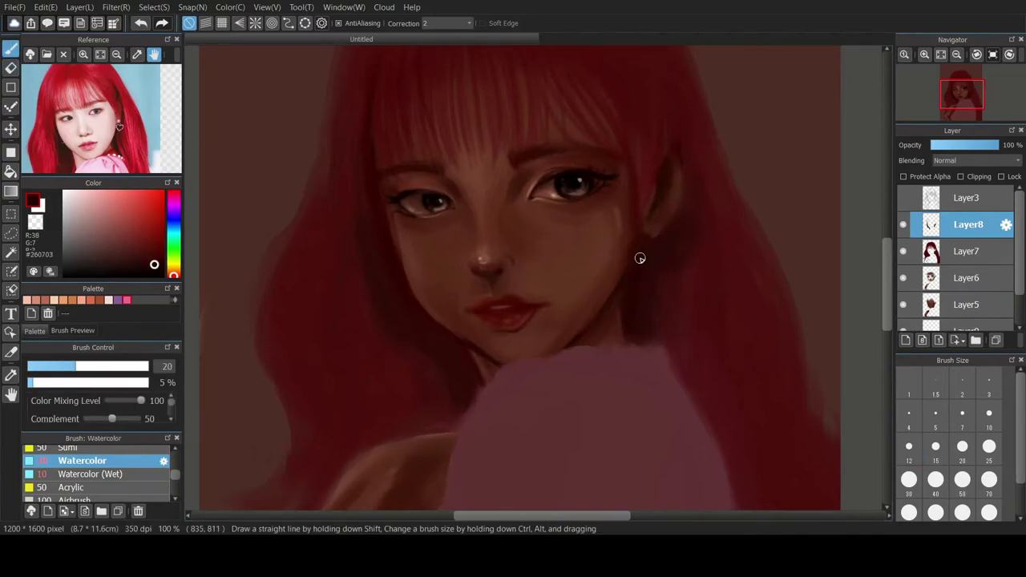
pyautogui.keyDown('alt'); pyautogui.click(618, 298); pyautogui.keyUp('alt')
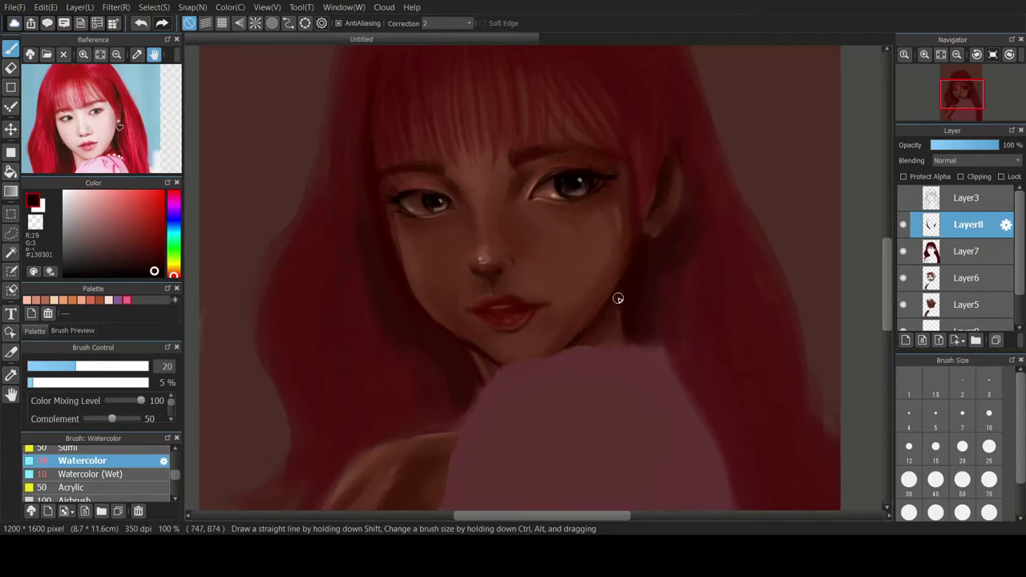
# - Blend the hair behind the ear and neck on Layer8 with sampled tones, including #3B0D0A, at brush size 20
pyautogui.keyDown('alt'); pyautogui.click(679, 267); pyautogui.keyUp('alt')
pyautogui.keyDown('alt'); pyautogui.click(661, 265); pyautogui.keyUp('alt')
pyautogui.keyDown('alt'); pyautogui.click(697, 249); pyautogui.keyUp('alt')
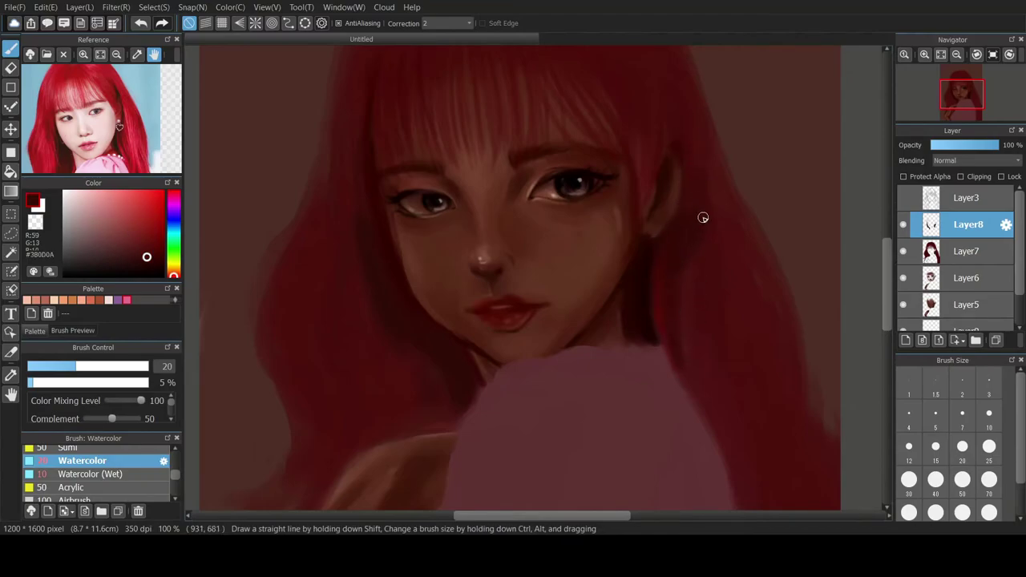
pyautogui.keyDown('alt'); pyautogui.click(653, 303); pyautogui.keyUp('alt')
# - Try painting lighter red strands in the hair beside the ear on Layer8 with #700E08 at brush size 40
pyautogui.click(161, 249)
pyautogui.click(156, 239)
pyautogui.click(935, 480)
pyautogui.moveTo(701, 207); pyautogui.dragTo(719, 281)
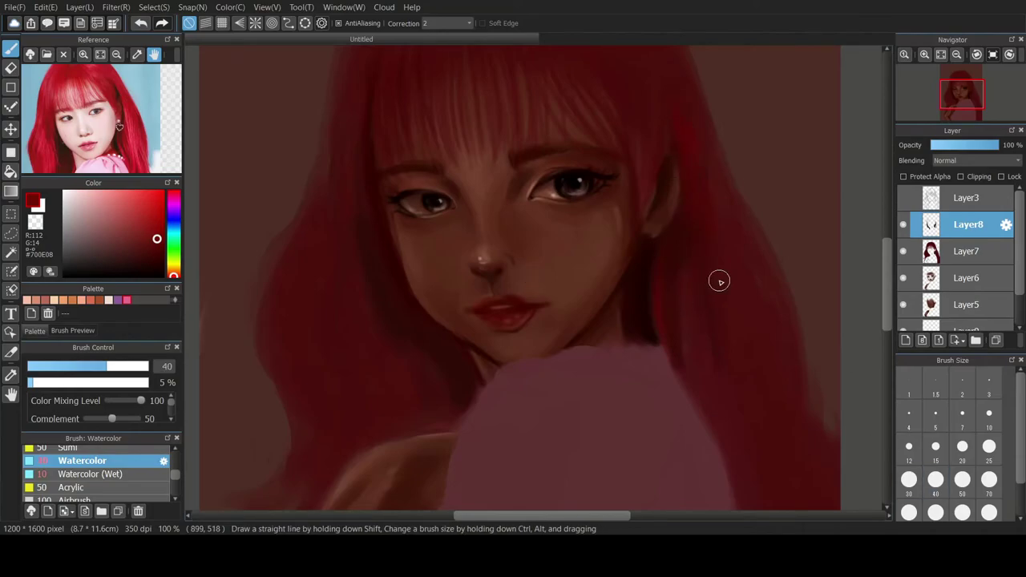
pyautogui.moveTo(700, 155); pyautogui.dragTo(730, 359)
# - Show the Layer3 sketch over the painting and make it the active layer
pyautogui.scroll(5, 623, 99)
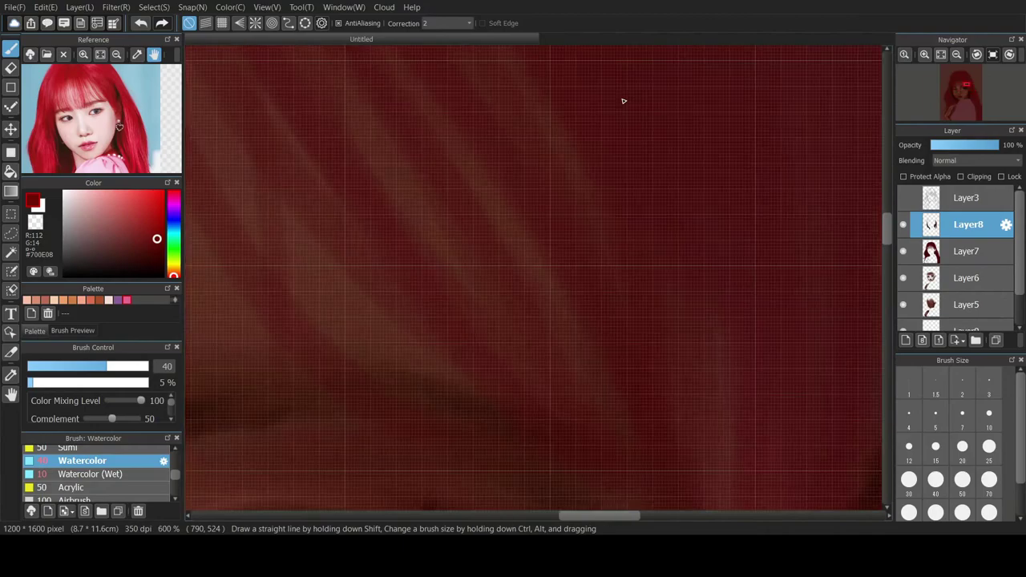
pyautogui.scroll(-5, 622, 98)
pyautogui.click(904, 198)
pyautogui.click(966, 199)
# - Try shading the right-hand hair on Layer3 with sampled #360A07 and #501211 at brush sizes 20 and 40
pyautogui.rightClick(672, 254)
pyautogui.click(962, 448)
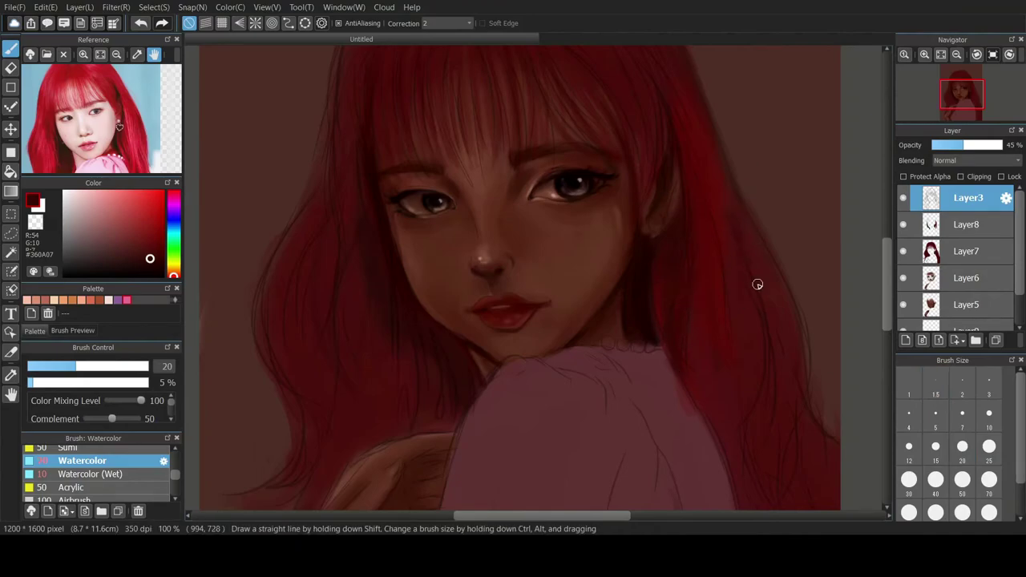
pyautogui.keyDown('alt'); pyautogui.click(763, 323); pyautogui.keyUp('alt')
pyautogui.press(']')
pyautogui.press(']')
pyautogui.press(']')
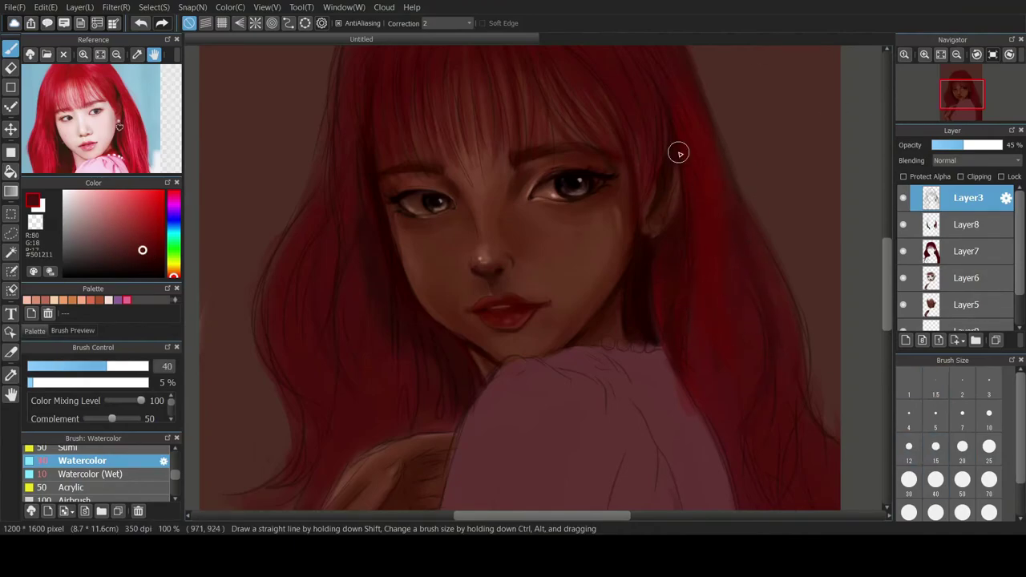
# - Paint long hair strands behind the ear and down the right-hand side on Layer8, using a sampled tone and a brighter red
pyautogui.click(930, 225)
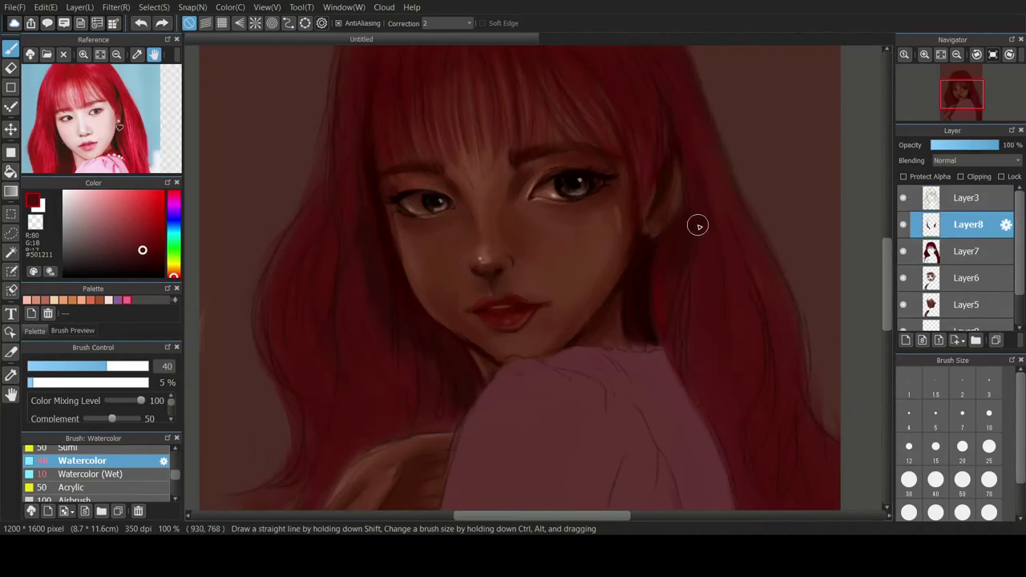
pyautogui.moveTo(682, 260); pyautogui.dragTo(659, 296)
pyautogui.keyDown('alt'); pyautogui.click(703, 202); pyautogui.keyUp('alt')
pyautogui.moveTo(704, 202); pyautogui.dragTo(707, 274)
pyautogui.moveTo(689, 120); pyautogui.dragTo(722, 274)
pyautogui.moveTo(135, 213); pyautogui.dragTo(144, 208)
pyautogui.moveTo(690, 133); pyautogui.dragTo(725, 353)
pyautogui.moveTo(739, 210); pyautogui.dragTo(778, 293)
# - Darken the hair below the ear beside the neck on Layer8 with downward strokes of a sampled dark tone at brush size 40
pyautogui.keyDown('alt'); pyautogui.click(676, 275); pyautogui.keyUp('alt')
pyautogui.moveTo(676, 275); pyautogui.dragTo(669, 356)
pyautogui.moveTo(676, 227); pyautogui.dragTo(678, 345)
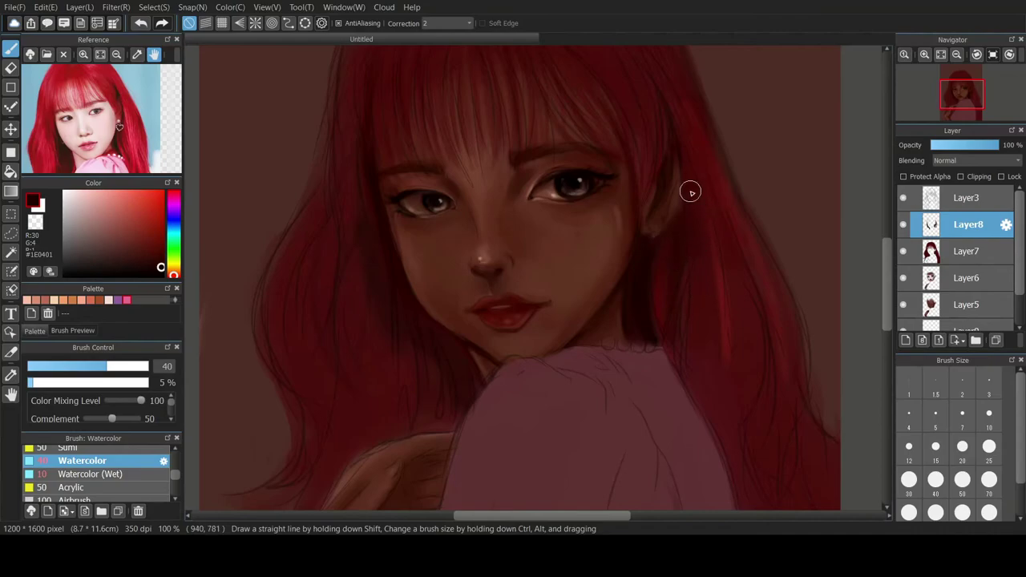
pyautogui.scroll(5, 694, 261)
pyautogui.scroll(-8, 695, 262)
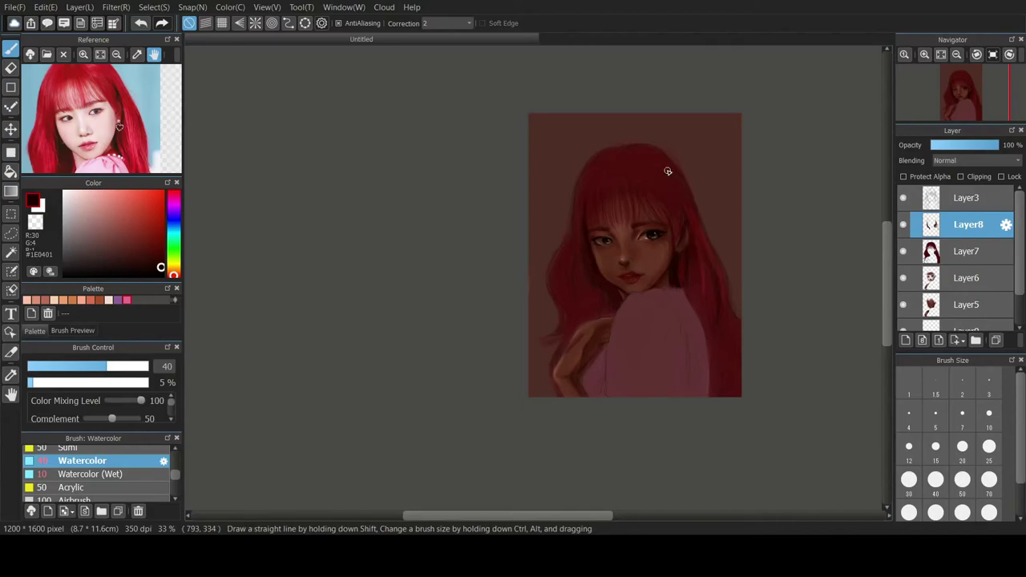
# - Shade the long right-hand hair down to the canvas edge on Layer8 with sampled #3E0C08 at brush size 50
pyautogui.keyDown('alt'); pyautogui.click(698, 270); pyautogui.keyUp('alt')
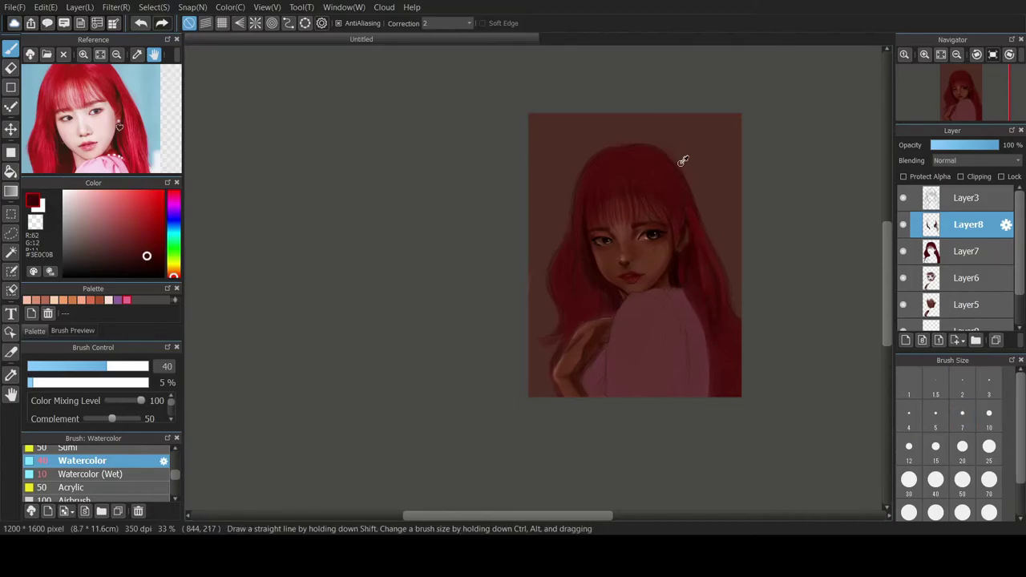
pyautogui.click(959, 417)
pyautogui.hotkey('ctrl', 'z')
pyautogui.click(962, 481)
pyautogui.moveTo(700, 243); pyautogui.dragTo(720, 387)
pyautogui.keyDown('alt'); pyautogui.click(702, 225); pyautogui.keyUp('alt')
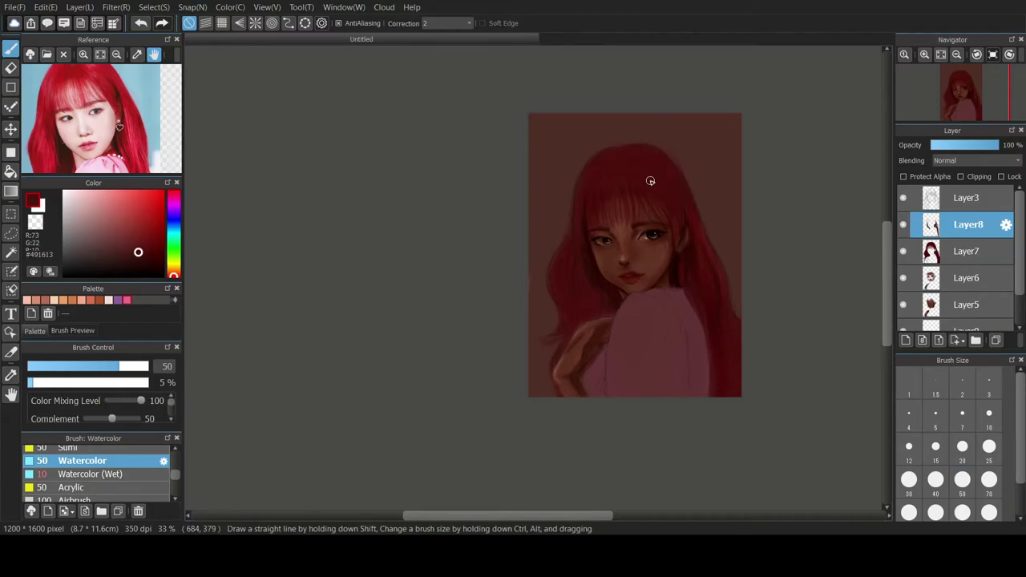
# - Shade the crown of the hair on Layer8 with #3F0400 at brush size 50 and undo the last stroke
pyautogui.keyDown('alt'); pyautogui.click(661, 166); pyautogui.keyUp('alt')
pyautogui.click(161, 255)
pyautogui.moveTo(645, 146)
pyautogui.mouseDown()
pyautogui.moveTo(648, 162)
pyautogui.moveTo(672, 171)
pyautogui.mouseUp()
pyautogui.hotkey('ctrl', 'z')
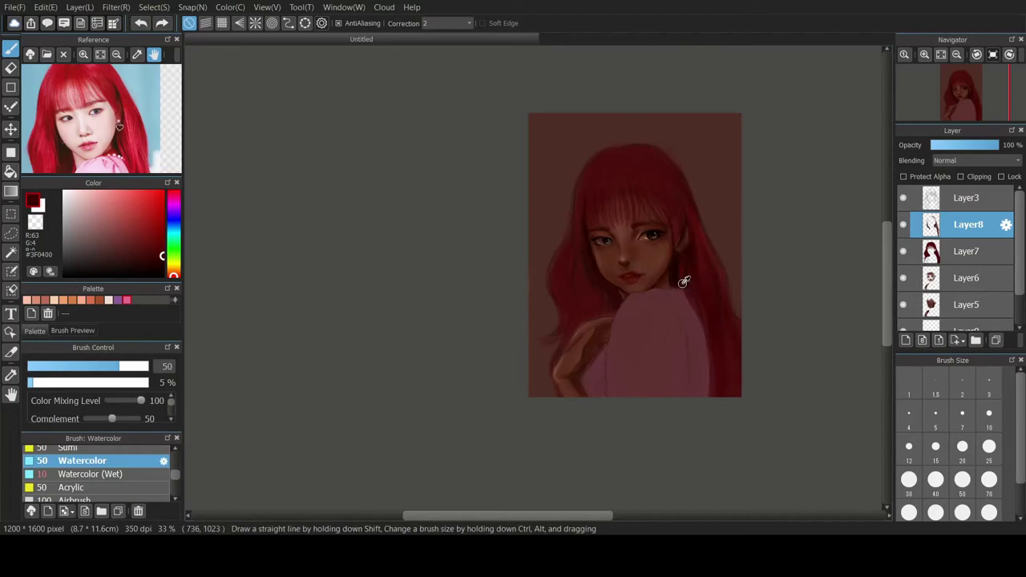
# - Test the opacity of Layer7, sample #4A0809 from the crown hair, and return the opacity to 69 %
pyautogui.click(967, 251)
pyautogui.click(1000, 145)
pyautogui.keyDown('alt'); pyautogui.click(650, 154); pyautogui.keyUp('alt')
pyautogui.click(965, 145)
pyautogui.click(983, 144)
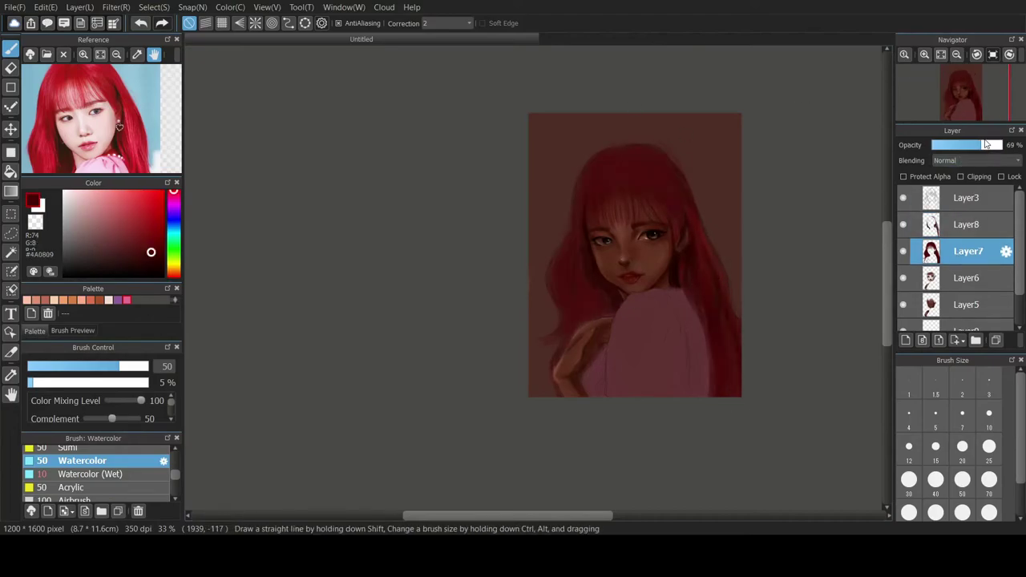
# - Shade the crown and left-hand hair on Layer8 with #4A0809 and sampled #310808, and reposition the reference photo
pyautogui.click(992, 224)
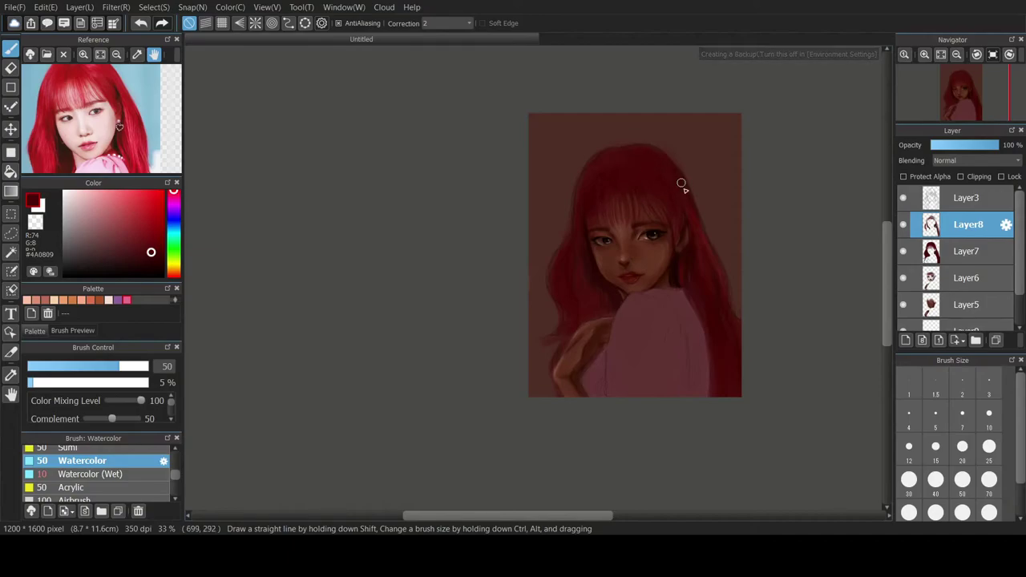
pyautogui.keyDown('alt'); pyautogui.click(564, 255); pyautogui.keyUp('alt')
pyautogui.moveTo(95, 120); pyautogui.dragTo(104, 124)
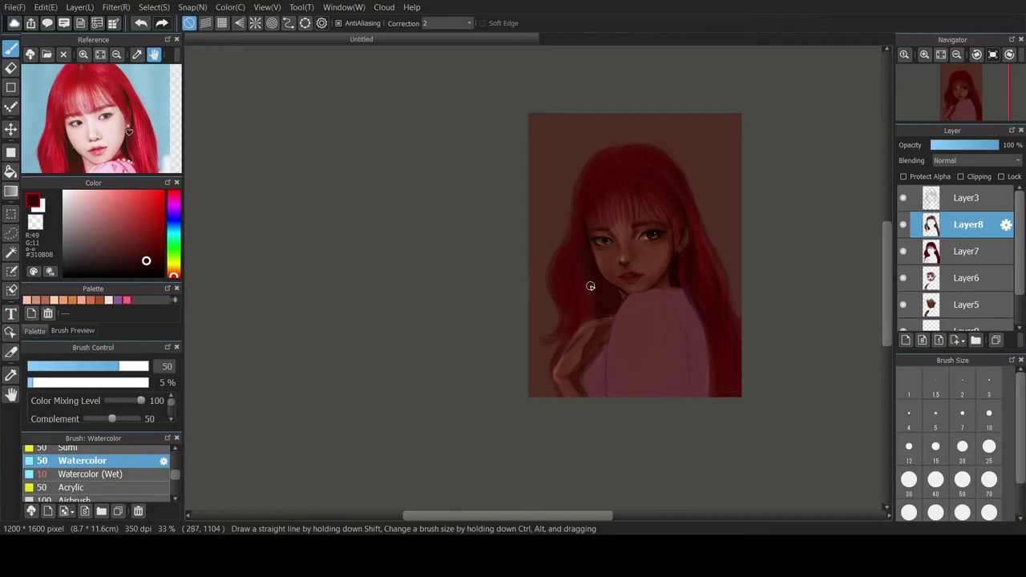
pyautogui.scroll(-1, 717, 300)
pyautogui.scroll(1, 717, 303)
# - Adjust the opacity of Layer7 and make Layer8 the active layer again
pyautogui.click(967, 254)
pyautogui.moveTo(966, 144); pyautogui.dragTo(981, 145)
pyautogui.click(960, 227)
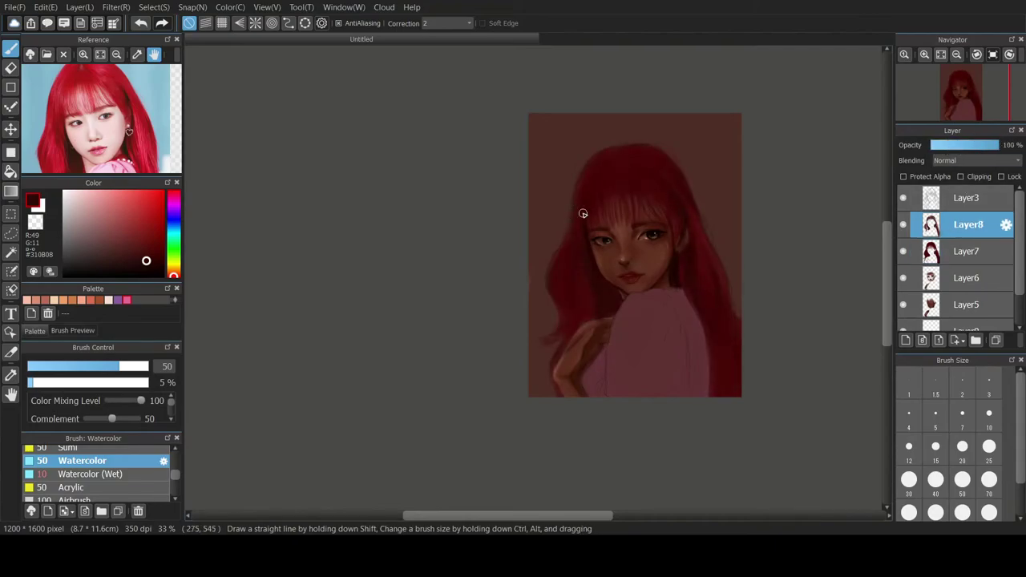
# - Paint a brighter red strand down the left-hand hair on Layer8 with #7A0C00 at brush size 50
pyautogui.keyDown('alt'); pyautogui.click(628, 235); pyautogui.keyUp('alt')
pyautogui.keyDown('alt'); pyautogui.click(591, 201); pyautogui.keyUp('alt')
pyautogui.moveTo(578, 248); pyautogui.dragTo(581, 308)
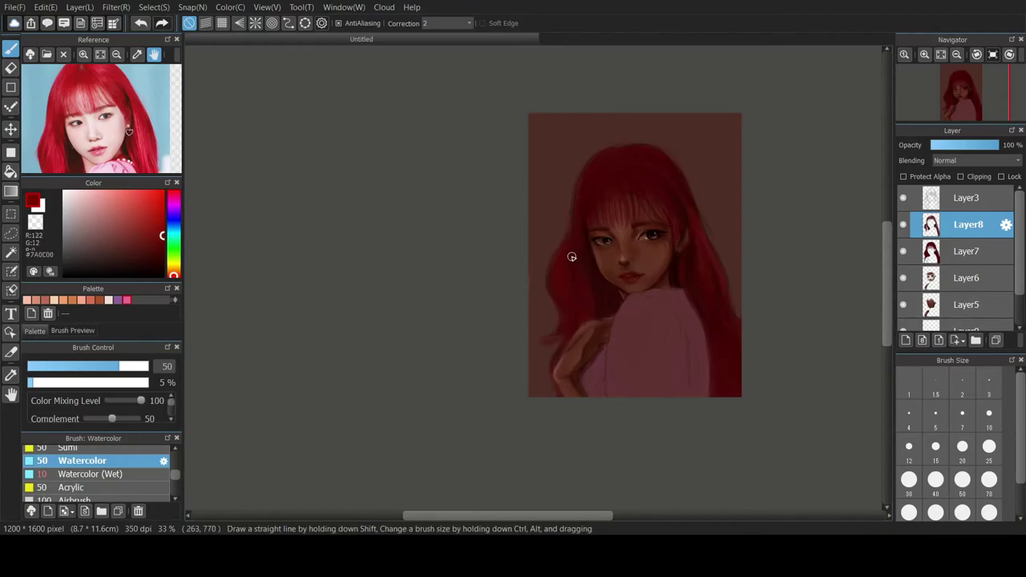
# - Shade the left-hand hair on Layer8 with sampled #4A0808 at brush size 50
pyautogui.rightClick(580, 170)
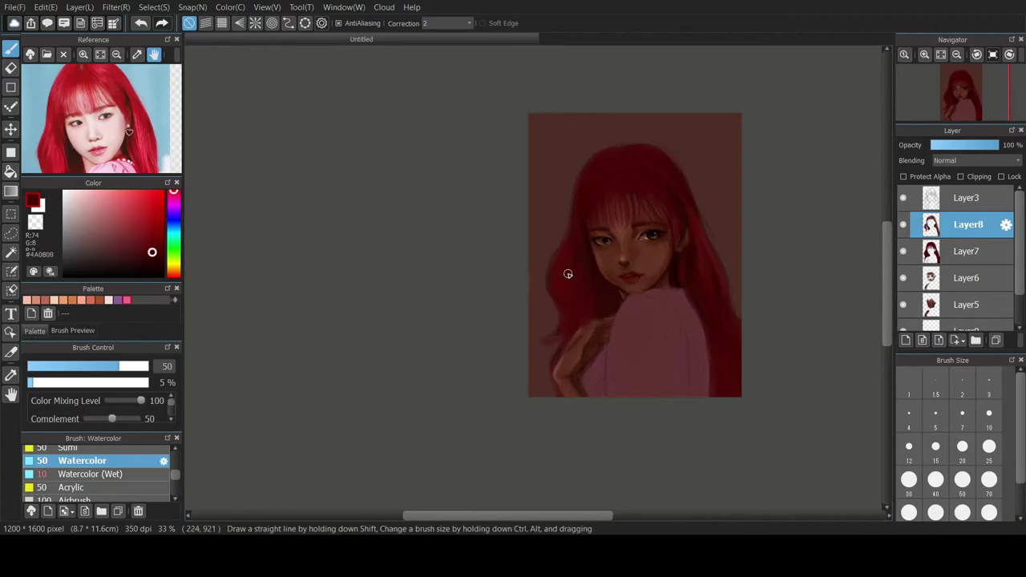
pyautogui.scroll(1, 662, 294)
pyautogui.click(905, 198)
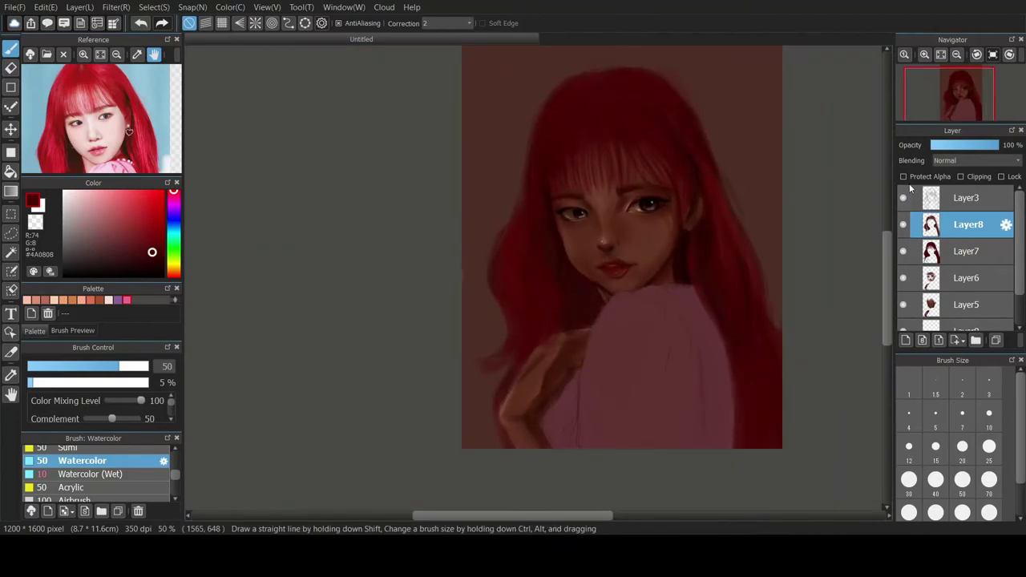
# - Darken the hair above the ear on Layer8 with #270000 at brush size 15, and sample #250402 from the shadow
pyautogui.scroll(-1, 871, 166)
pyautogui.scroll(4, 871, 166)
pyautogui.click(162, 263)
pyautogui.click(907, 441)
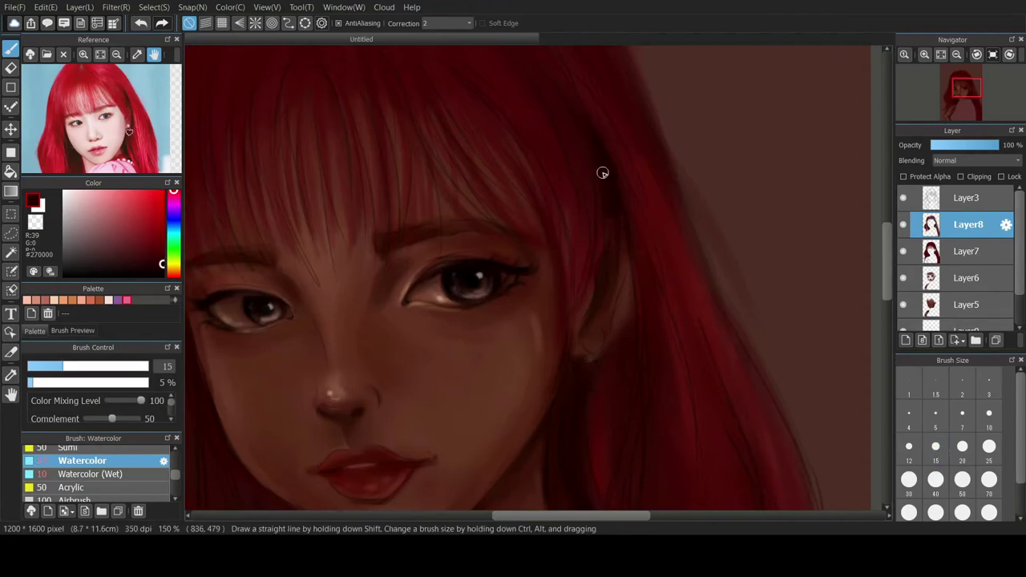
pyautogui.hotkey('ctrl', 'z')
pyautogui.moveTo(590, 137); pyautogui.dragTo(578, 119)
pyautogui.rightClick(603, 215)
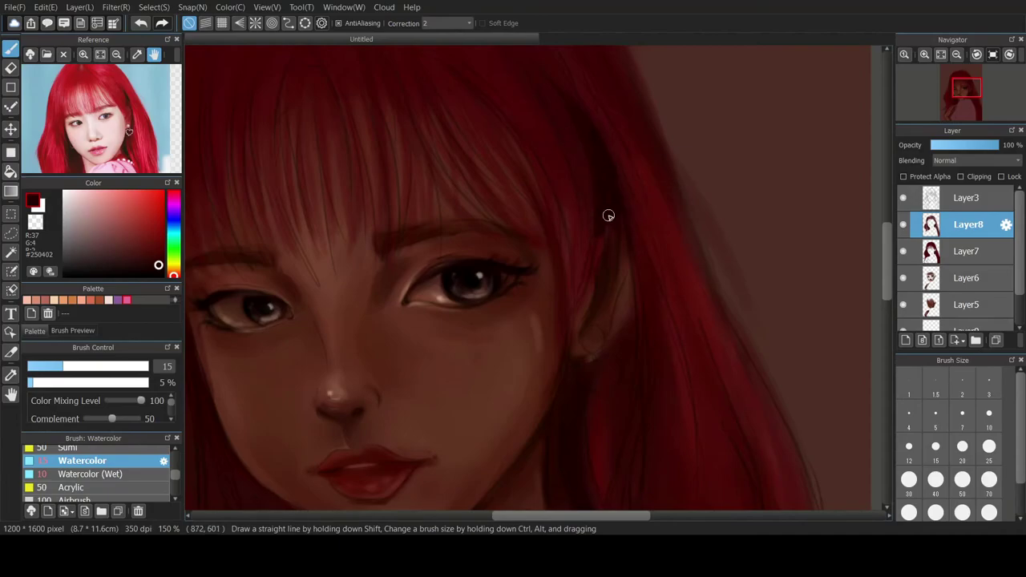
# - Erase the hair overlapping the ear on Layer7 and Layer8 with a size 12 eraser, comparing with Layer7 hidden
pyautogui.click(966, 251)
pyautogui.click(10, 68)
pyautogui.moveTo(603, 234)
pyautogui.mouseDown()
pyautogui.moveTo(597, 256)
pyautogui.moveTo(629, 305)
pyautogui.mouseUp()
pyautogui.hotkey('ctrl', 'Up')
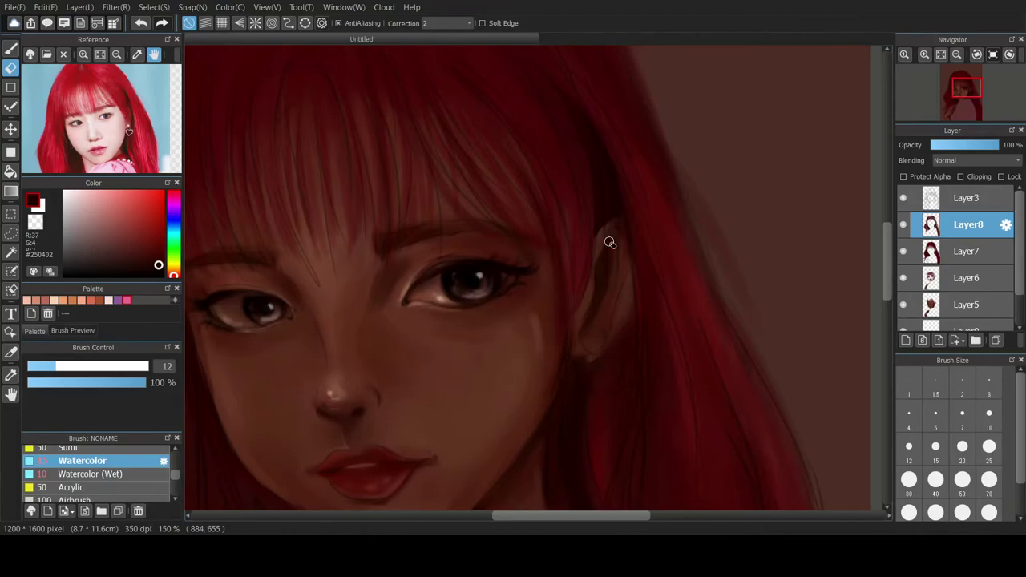
pyautogui.click(904, 251)
pyautogui.click(903, 252)
# - Sample hair tones and paint the dark hair bordering the ear on Layer8 with #370603 at brush size 15
pyautogui.click(951, 254)
pyautogui.keyDown('alt'); pyautogui.click(660, 292); pyautogui.keyUp('alt')
pyautogui.click(943, 228)
pyautogui.keyDown('alt'); pyautogui.click(627, 291); pyautogui.keyUp('alt')
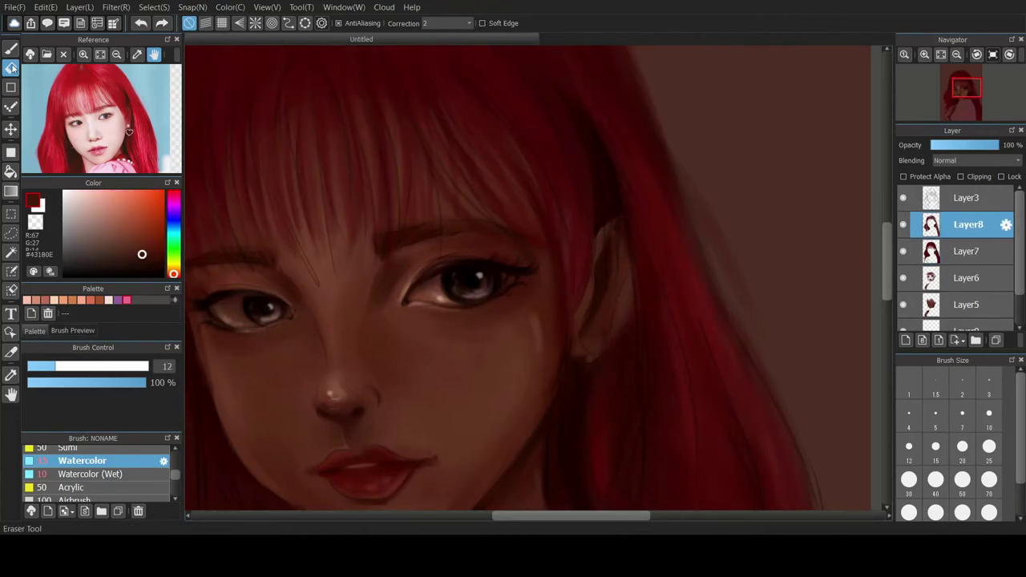
pyautogui.press('b')
pyautogui.keyDown('alt'); pyautogui.click(518, 126); pyautogui.keyUp('alt')
pyautogui.moveTo(632, 279); pyautogui.dragTo(625, 295)
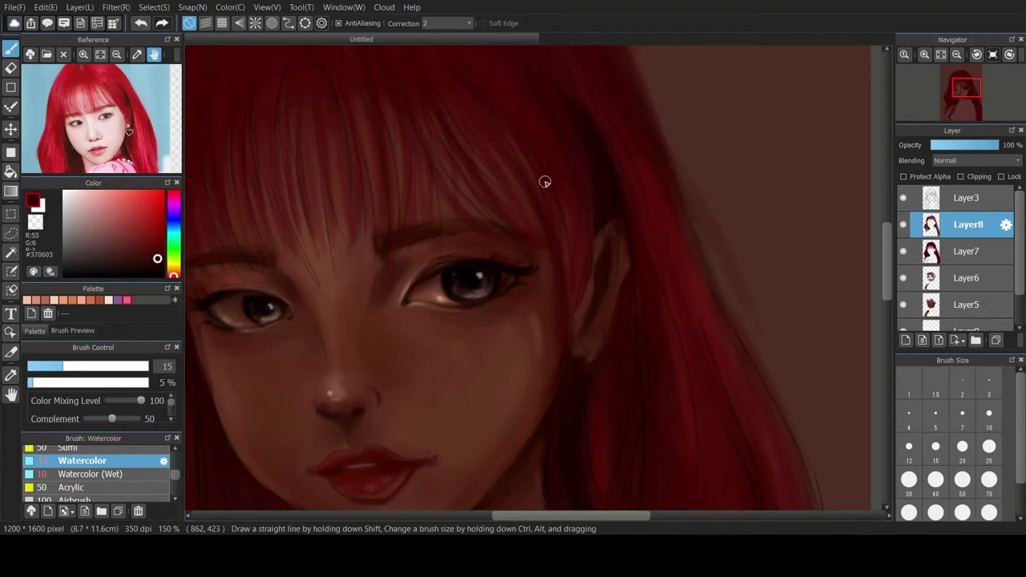
# - Hide the Layer3 sketch and clean the ear's outline on Layer7 and Layer8 with the size 12 eraser
pyautogui.keyDown('alt'); pyautogui.click(582, 237); pyautogui.keyUp('alt')
pyautogui.click(903, 198)
pyautogui.click(11, 68)
pyautogui.click(930, 250)
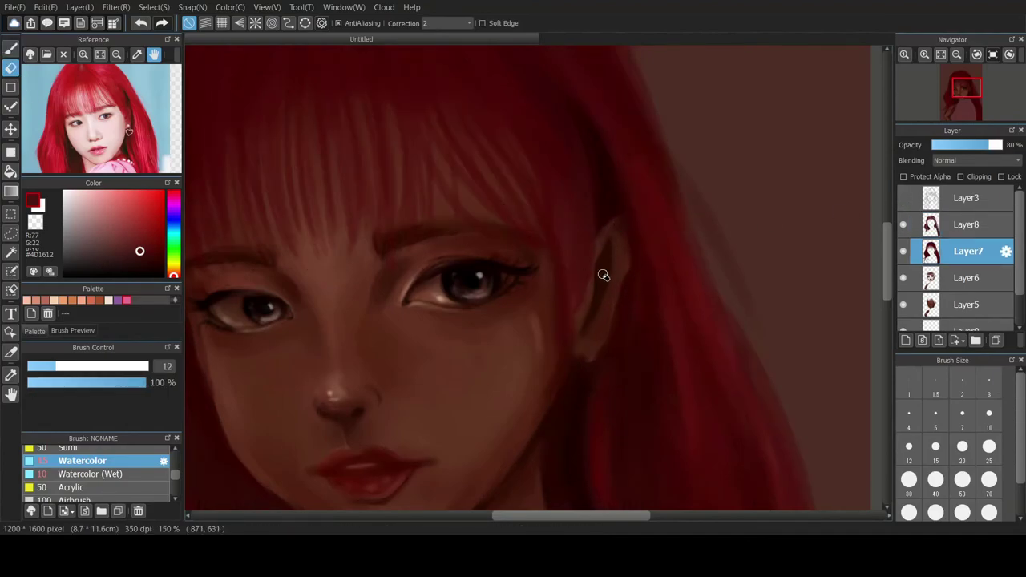
pyautogui.click(941, 227)
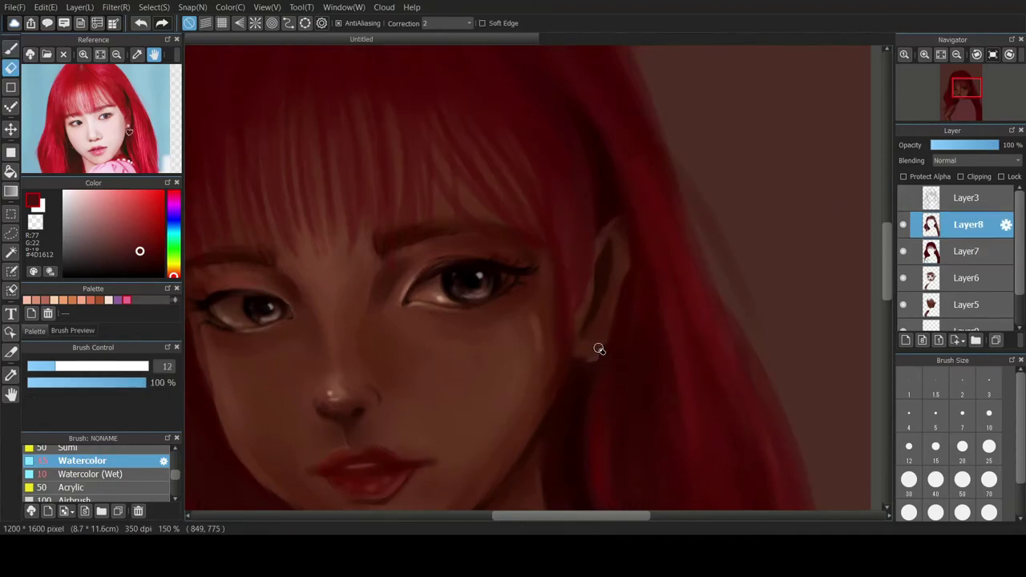
pyautogui.keyDown('alt'); pyautogui.click(591, 250); pyautogui.keyUp('alt')
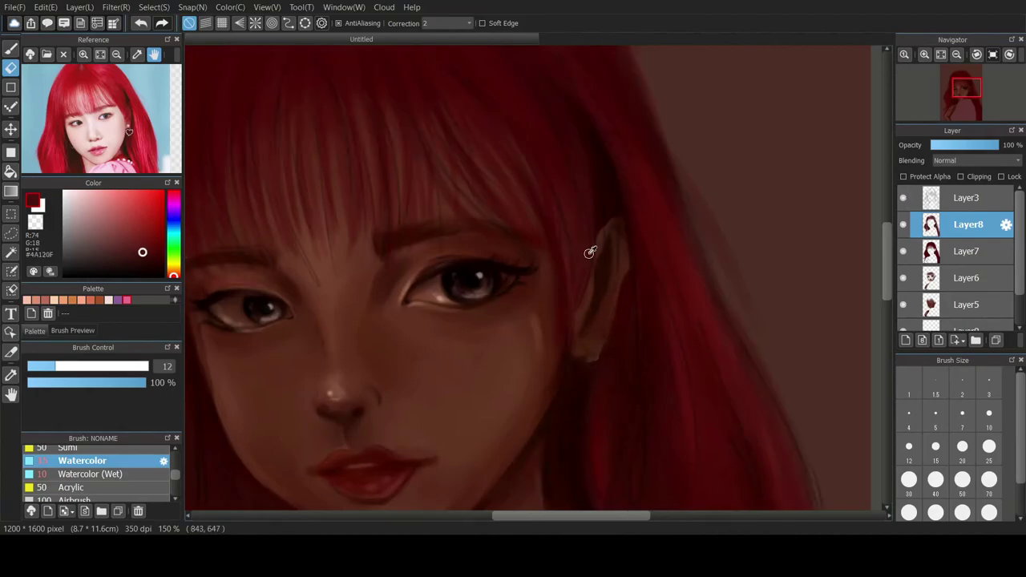
# - Define the hair around the earlobe with #350603, and erase stray hair beside the ear on Layer7
pyautogui.click(9, 48)
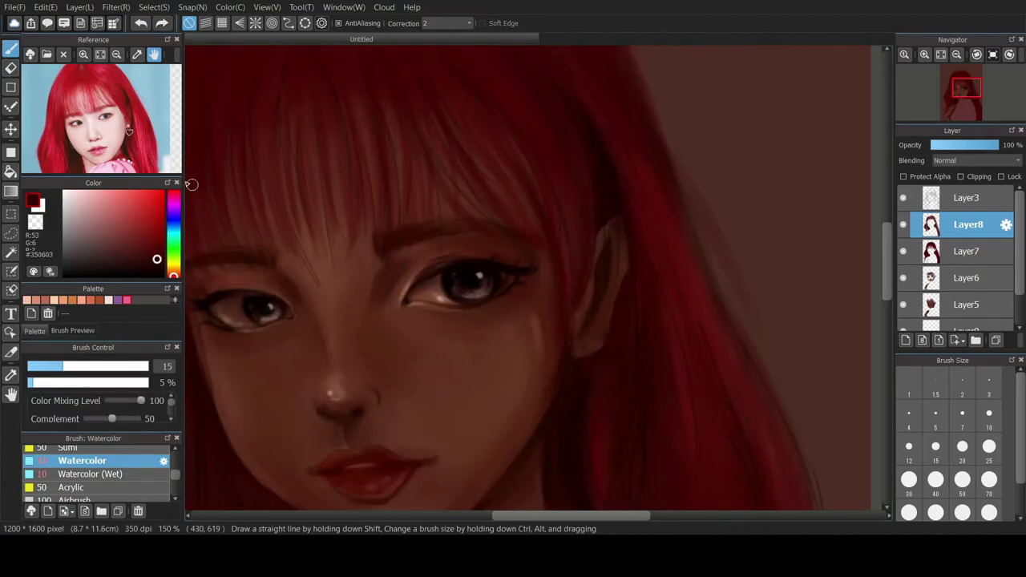
pyautogui.press('e')
pyautogui.click(941, 250)
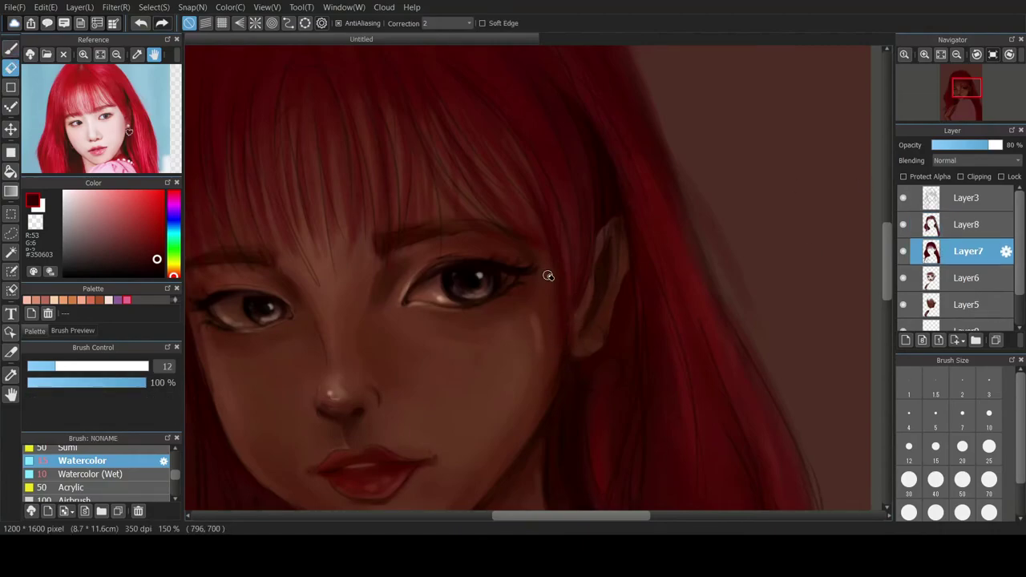
pyautogui.click(903, 198)
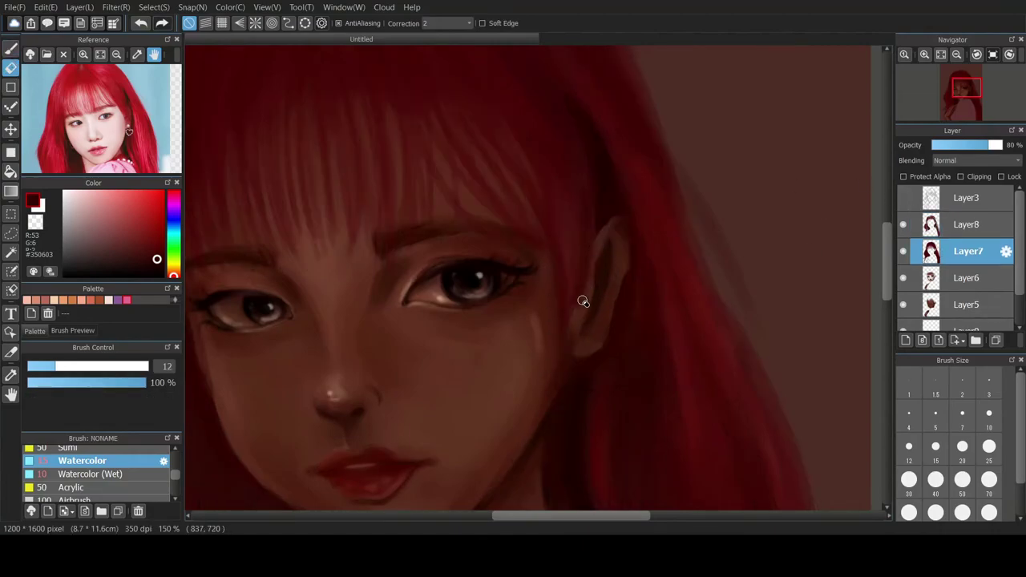
pyautogui.click(903, 198)
pyautogui.scroll(1, 556, 316)
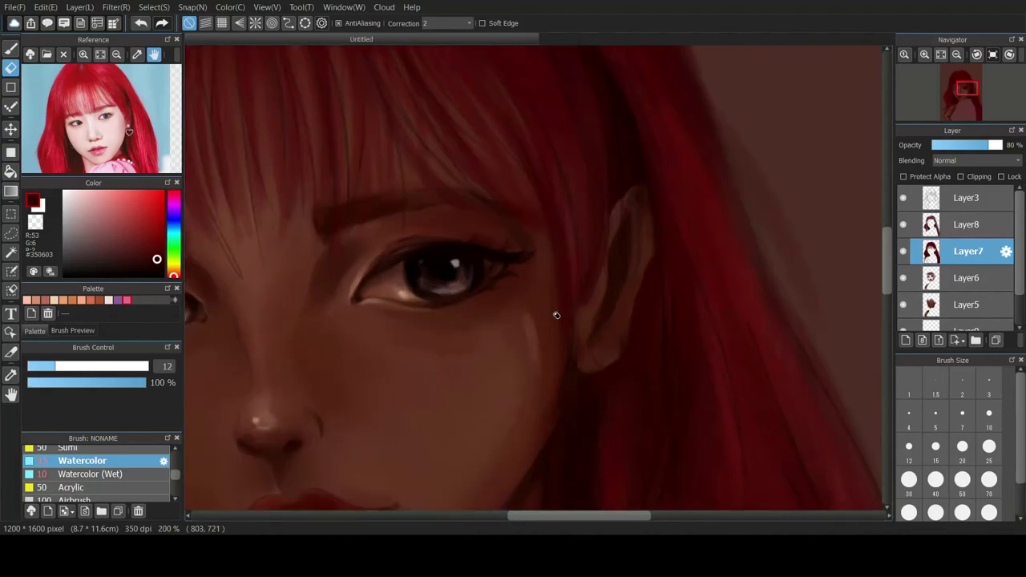
# - Sample #4F2015 from the ear and try shading the ear on Layer6 with the Watercolor brush at size 15
pyautogui.scroll(-3, 556, 316)
pyautogui.click(11, 48)
pyautogui.hotkey('ctrl', 'Down')
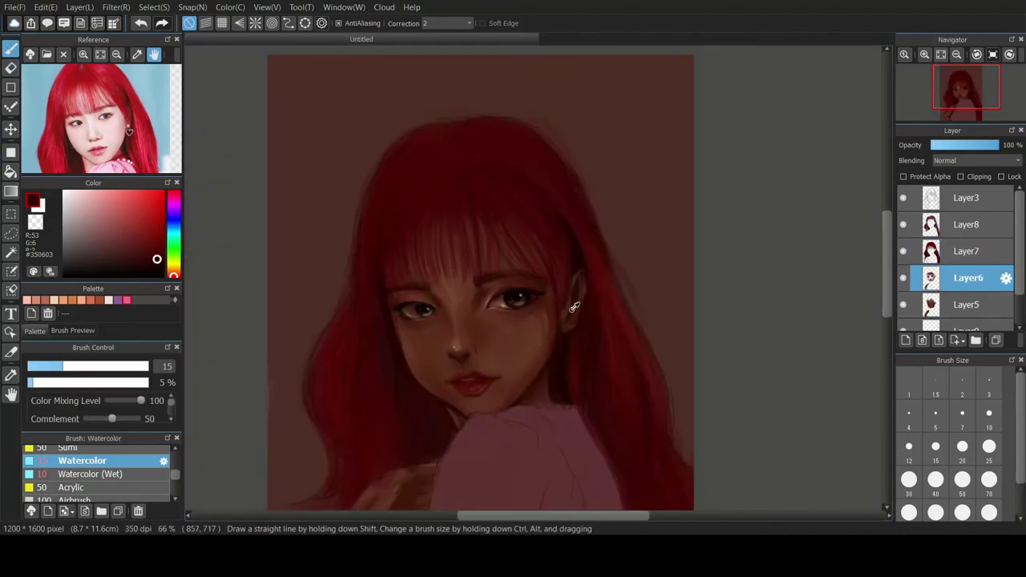
pyautogui.keyDown('alt'); pyautogui.click(575, 302); pyautogui.keyUp('alt')
pyautogui.scroll(3, 593, 320)
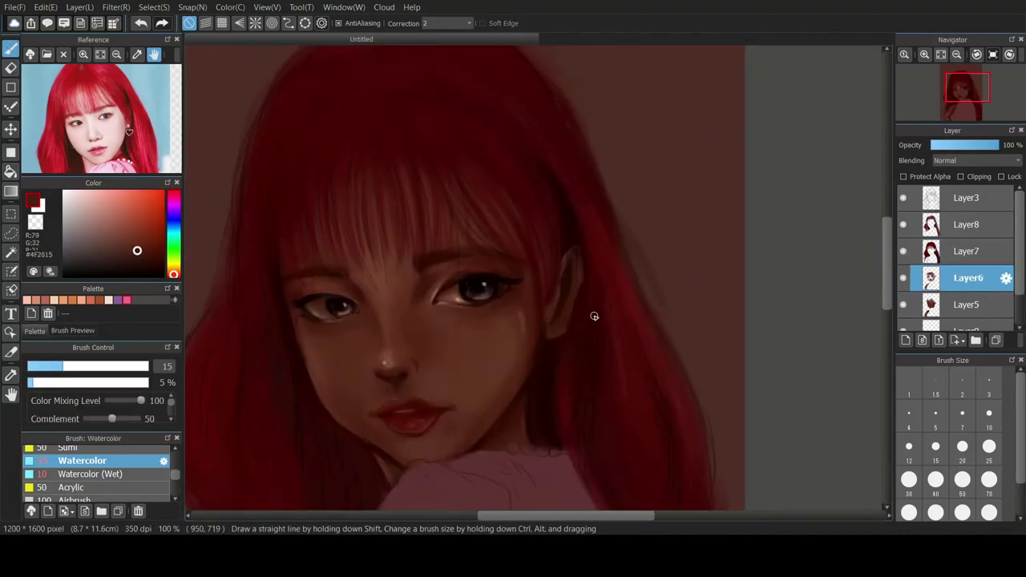
pyautogui.keyDown('alt'); pyautogui.click(575, 302); pyautogui.keyUp('alt')
pyautogui.hotkey('ctrl', 'z')
# - Highlight the ear on Layer6 with palette colour #FDD1AC, lowering the brush opacity to 2 %
pyautogui.click(45, 300)
pyautogui.click(54, 300)
pyautogui.moveTo(572, 266); pyautogui.dragTo(566, 300)
pyautogui.hotkey('ctrl', 'z')
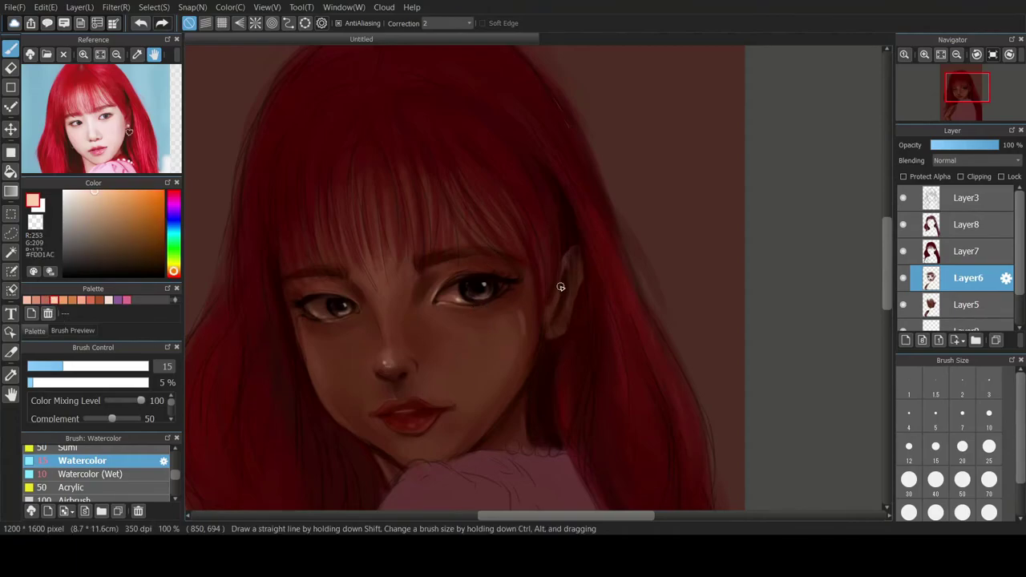
pyautogui.click(28, 385)
pyautogui.moveTo(579, 264); pyautogui.dragTo(566, 307)
# - Hide the Layer3 sketch and shade the ear on Layer6 with sampled #32100B and #4F2618
pyautogui.keyDown('alt'); pyautogui.click(561, 294); pyautogui.keyUp('alt')
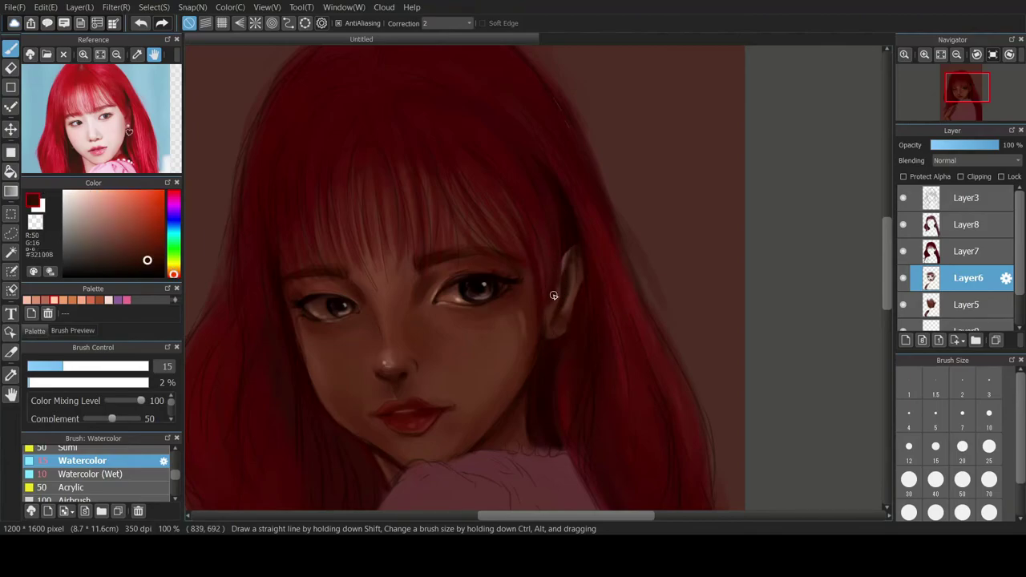
pyautogui.click(904, 198)
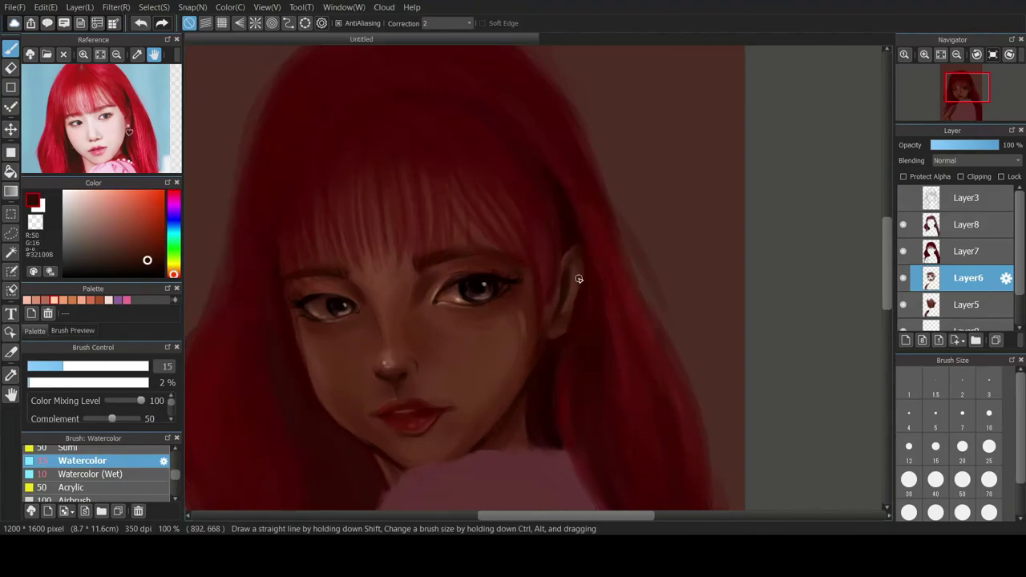
pyautogui.keyDown('alt'); pyautogui.click(559, 250); pyautogui.keyUp('alt')
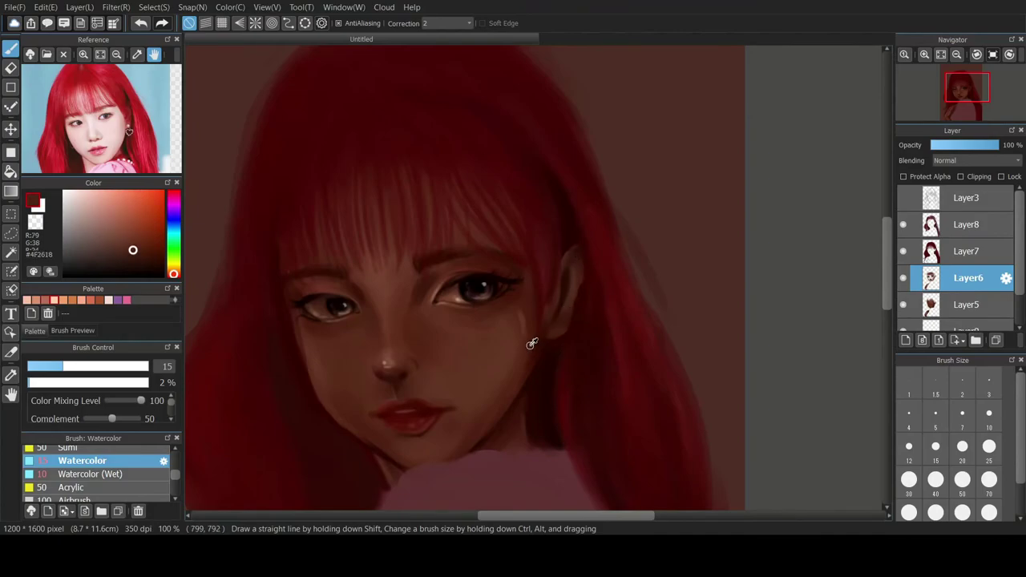
pyautogui.keyDown('alt'); pyautogui.click(531, 344); pyautogui.keyUp('alt')
# - Soften the hair above the ear on Layer8 with the Blur brush at size 50 and 64 % opacity
pyautogui.click(936, 481)
pyautogui.click(948, 225)
pyautogui.moveTo(175, 476); pyautogui.dragTo(176, 484)
pyautogui.click(96, 472)
pyautogui.moveTo(576, 229); pyautogui.dragTo(583, 243)
pyautogui.hotkey('ctrl', 'z')
pyautogui.click(105, 383)
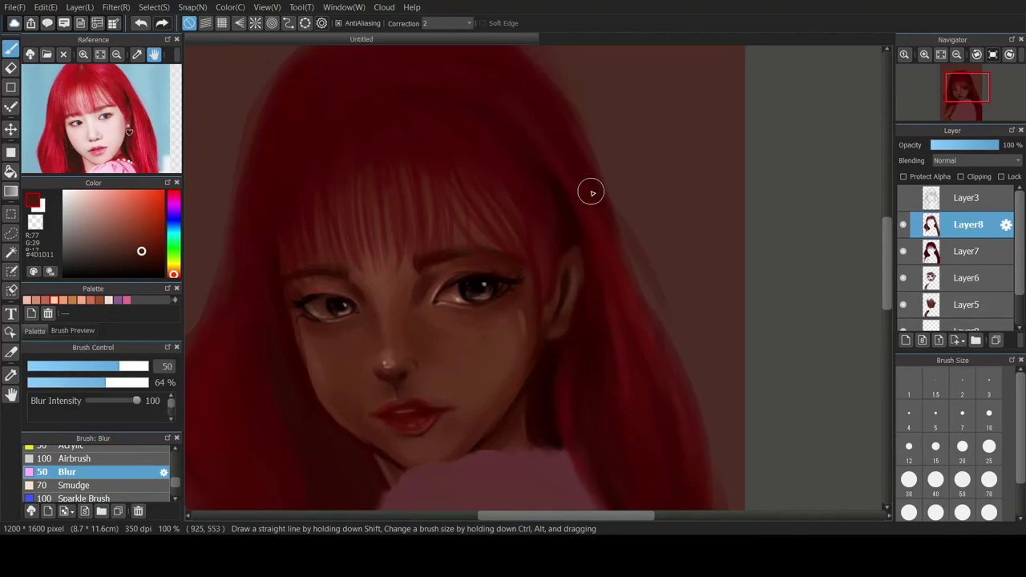
# - Deepen the hair shadow above and behind the ear on Layer8 with the Watercolor brush in black, and sample #220402
pyautogui.moveTo(175, 482); pyautogui.dragTo(175, 472)
pyautogui.click(88, 480)
pyautogui.click(163, 277)
pyautogui.moveTo(555, 175); pyautogui.dragTo(578, 240)
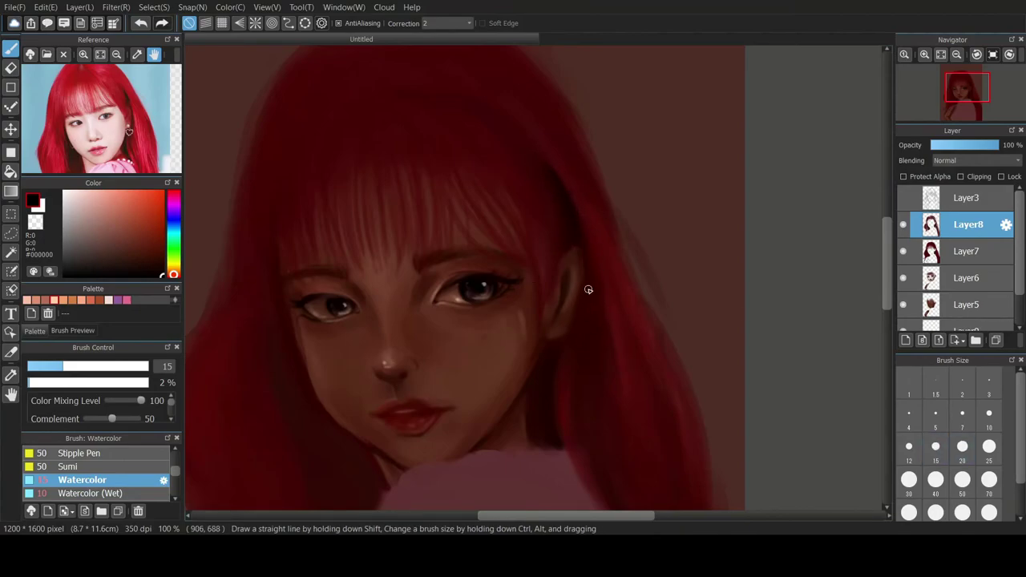
pyautogui.keyDown('alt'); pyautogui.click(553, 390); pyautogui.keyUp('alt')
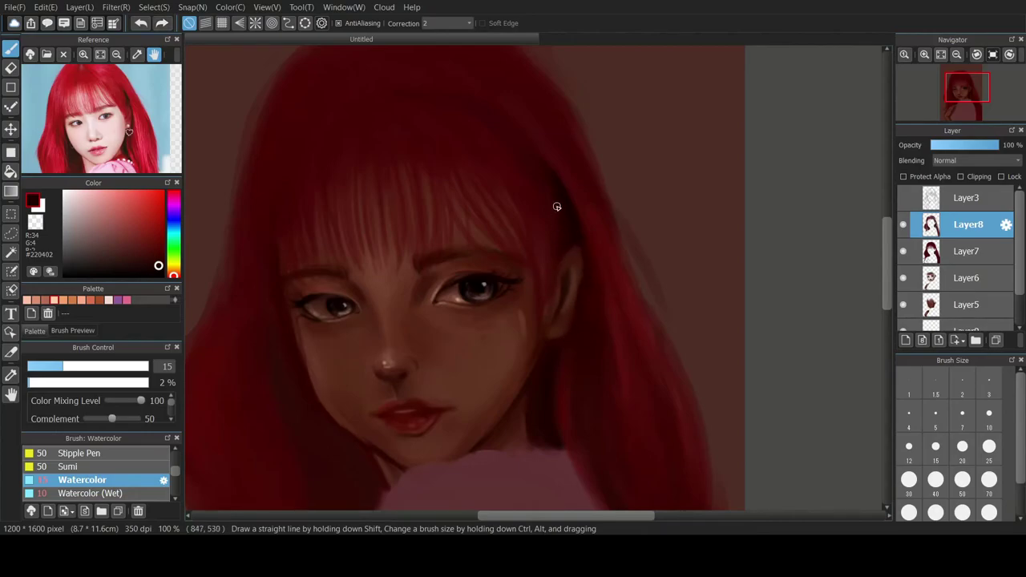
# - Test a stroke beside the ear, undo it, and set the Watercolor brush to size 9.4 and 5 % opacity
pyautogui.click(52, 367)
pyautogui.click(54, 382)
pyautogui.click(44, 366)
pyautogui.moveTo(563, 301); pyautogui.dragTo(498, 302)
pyautogui.hotkey('ctrl', 'z')
pyautogui.click(33, 383)
pyautogui.click(49, 366)
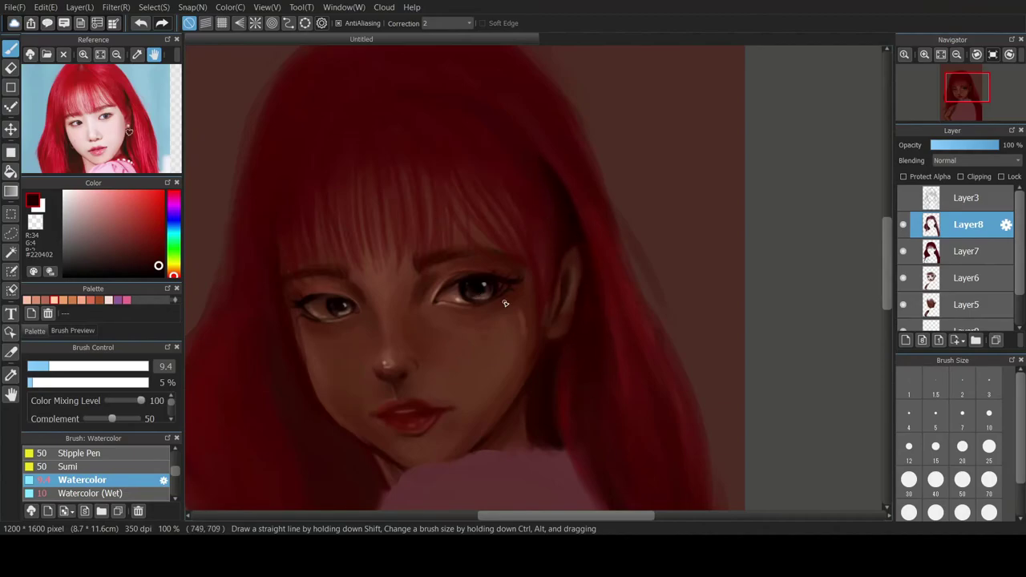
# - Paint over the hair above the ear on Layer8 with sampled #5D100C at brush size 25
pyautogui.scroll(-1, 516, 344)
pyautogui.keyDown('alt'); pyautogui.click(563, 298); pyautogui.keyUp('alt')
pyautogui.click(988, 452)
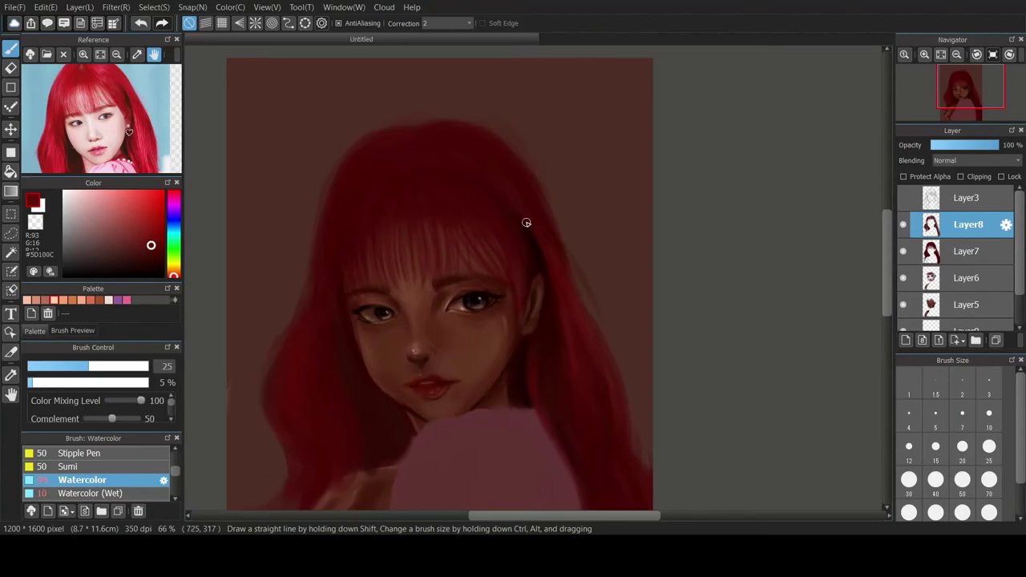
# - Trim the outer edge of the crown hair on Layer7 and Layer8 with a size 50 eraser
pyautogui.click(10, 68)
pyautogui.click(990, 414)
pyautogui.click(962, 481)
pyautogui.click(965, 252)
pyautogui.moveTo(422, 114)
pyautogui.mouseDown()
pyautogui.moveTo(482, 129)
pyautogui.moveTo(534, 183)
pyautogui.mouseUp()
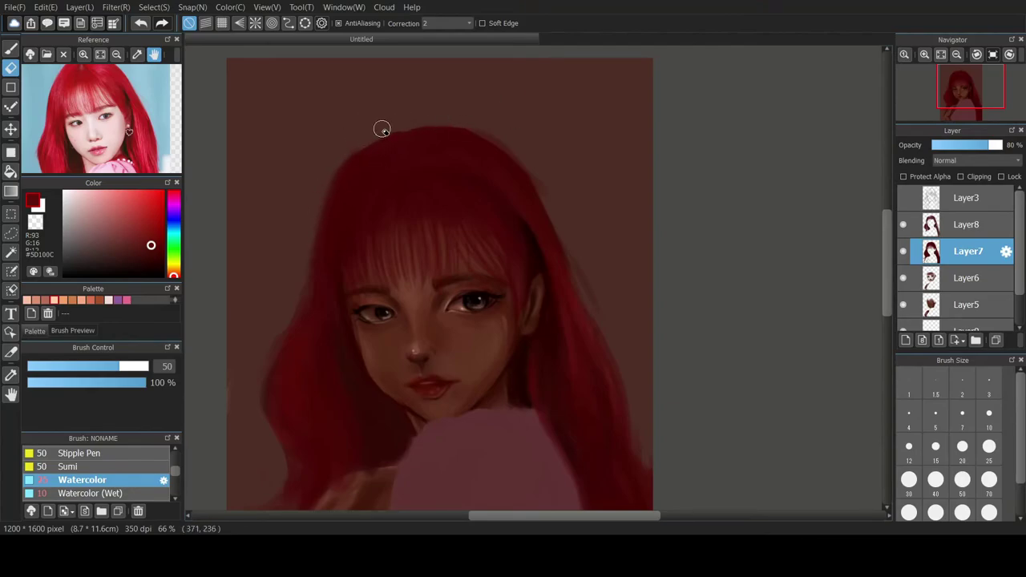
pyautogui.click(993, 218)
pyautogui.moveTo(454, 121); pyautogui.dragTo(512, 152)
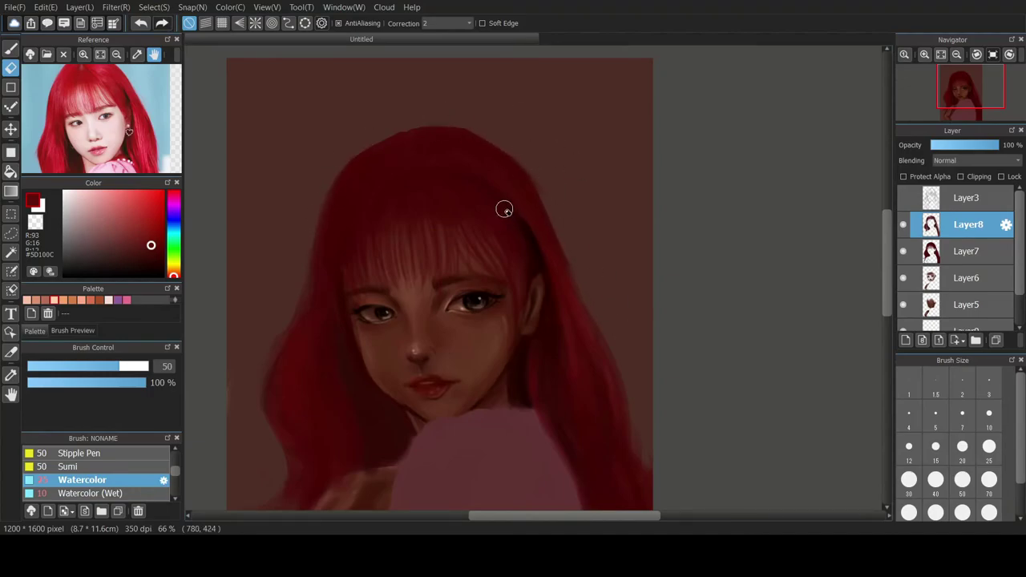
# - Trim the outer edge of the left-hand hair on Layer7 with the size 50 eraser, and reactivate Layer8
pyautogui.click(974, 245)
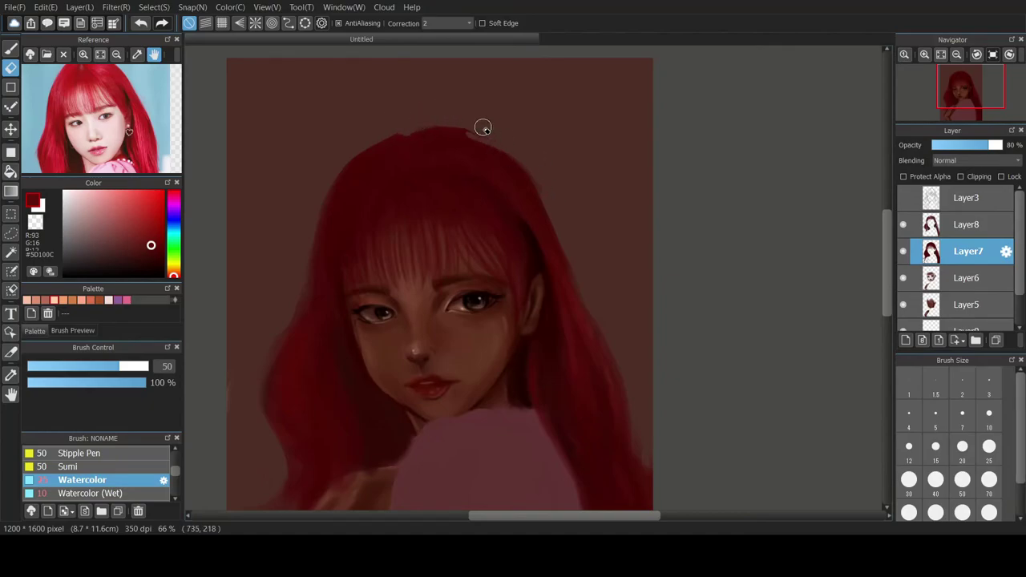
pyautogui.moveTo(283, 303)
pyautogui.mouseDown()
pyautogui.moveTo(268, 421)
pyautogui.moveTo(274, 332)
pyautogui.moveTo(291, 318)
pyautogui.mouseUp()
pyautogui.hotkey('ctrl', 'z')
pyautogui.click(975, 225)
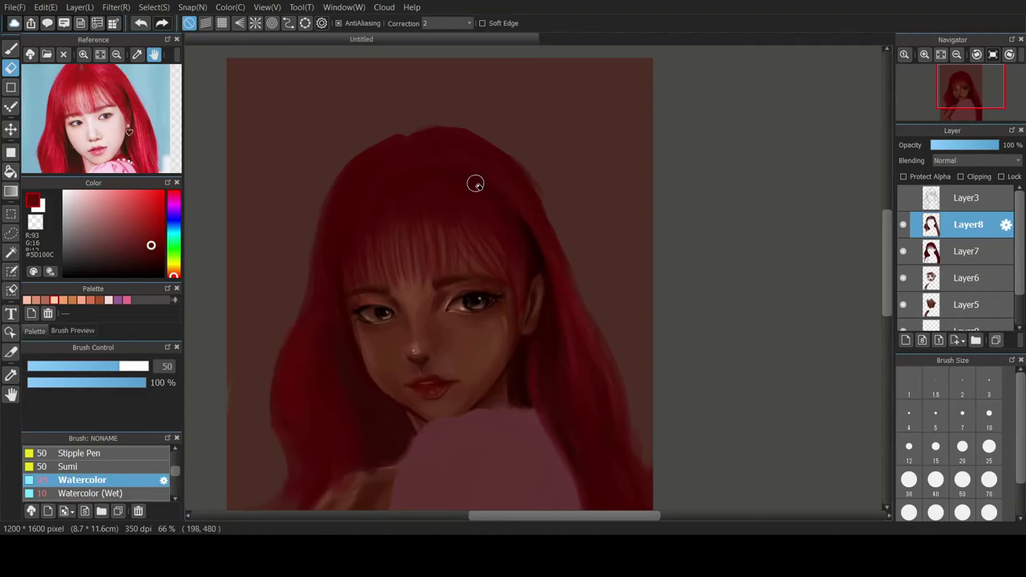
# - Check the whole portrait, sample #4A0708 from the hair, and merge Layer8 down into Layer7
pyautogui.scroll(-1, 510, 256)
pyautogui.scroll(-1, 510, 256)
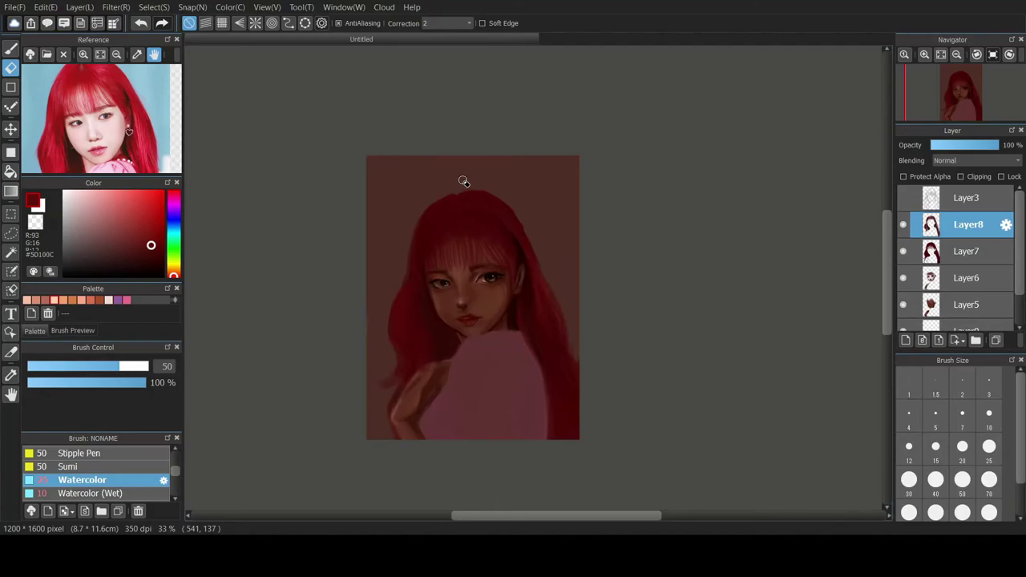
pyautogui.scroll(2, 486, 278)
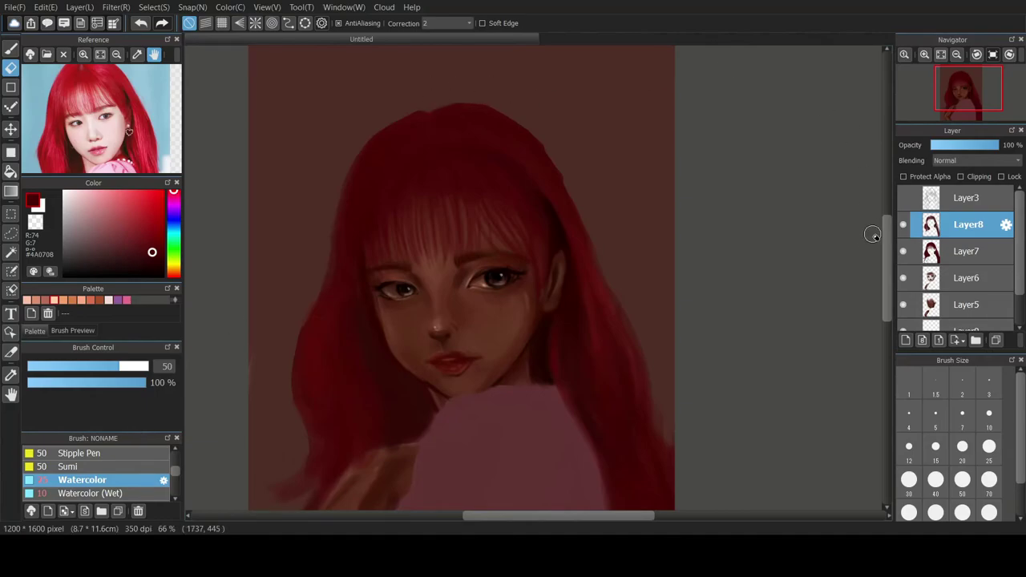
pyautogui.hotkey('ctrl', 'e')
# - Trim the crown and right-hand hair outline on Layer7 with the size 50 eraser, undoing the unwanted strokes
pyautogui.moveTo(443, 99); pyautogui.dragTo(508, 118)
pyautogui.moveTo(516, 122)
pyautogui.mouseDown()
pyautogui.moveTo(555, 151)
pyautogui.moveTo(577, 214)
pyautogui.mouseUp()
pyautogui.hotkey('ctrl', 'z')
pyautogui.hotkey('ctrl', 'z')
pyautogui.moveTo(539, 149); pyautogui.dragTo(589, 238)
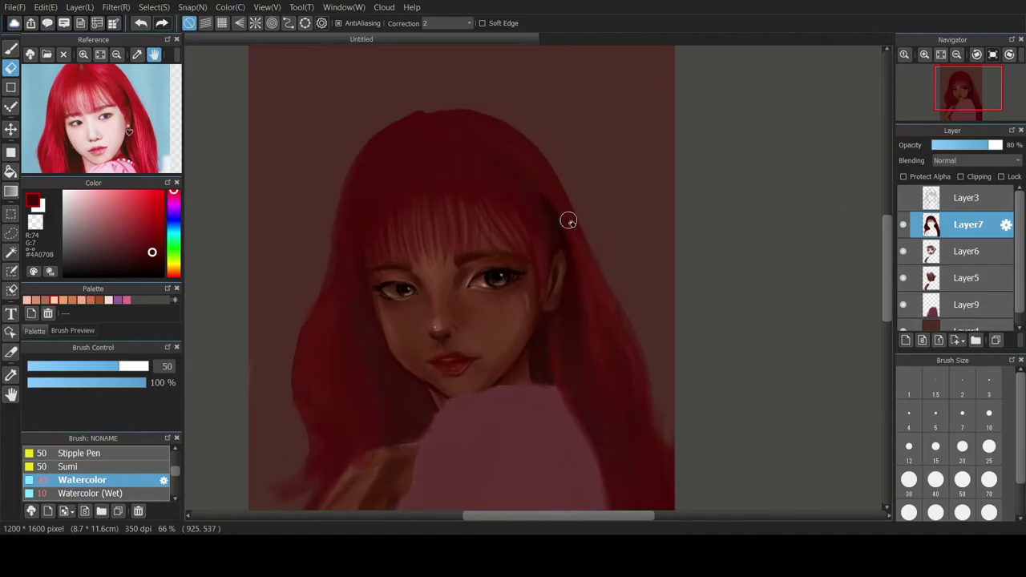
pyautogui.hotkey('ctrl', 'z')
# - Reposition the reference photo to show the top of the head, and smooth the crown's peak on Layer7
pyautogui.moveTo(99, 96); pyautogui.dragTo(96, 136)
pyautogui.moveTo(450, 101); pyautogui.dragTo(430, 105)
pyautogui.hotkey('ctrl', 'z')
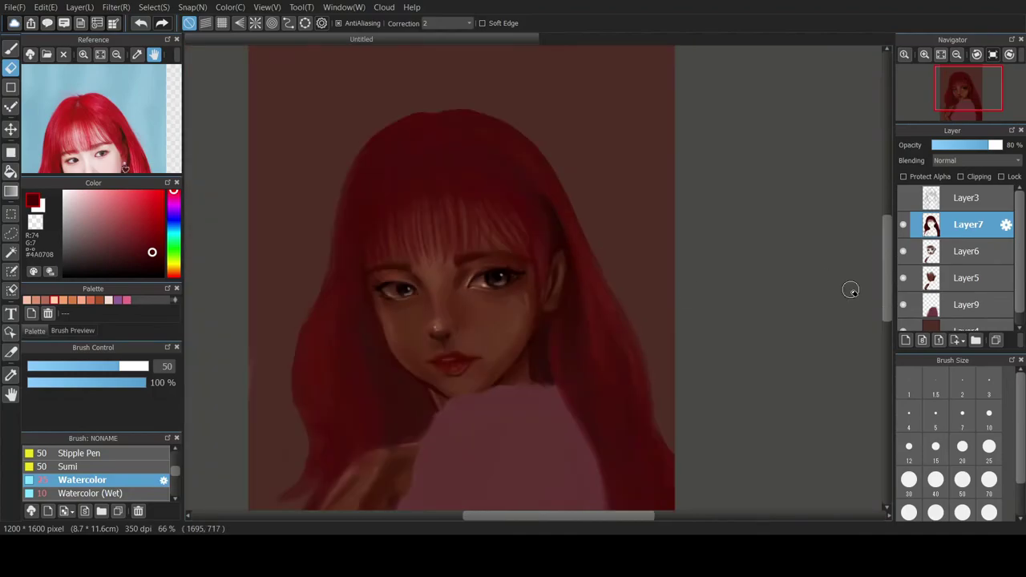
# - Show the Layer3 sketch and erase its leftover outline above the crown with the size 50 eraser
pyautogui.click(903, 198)
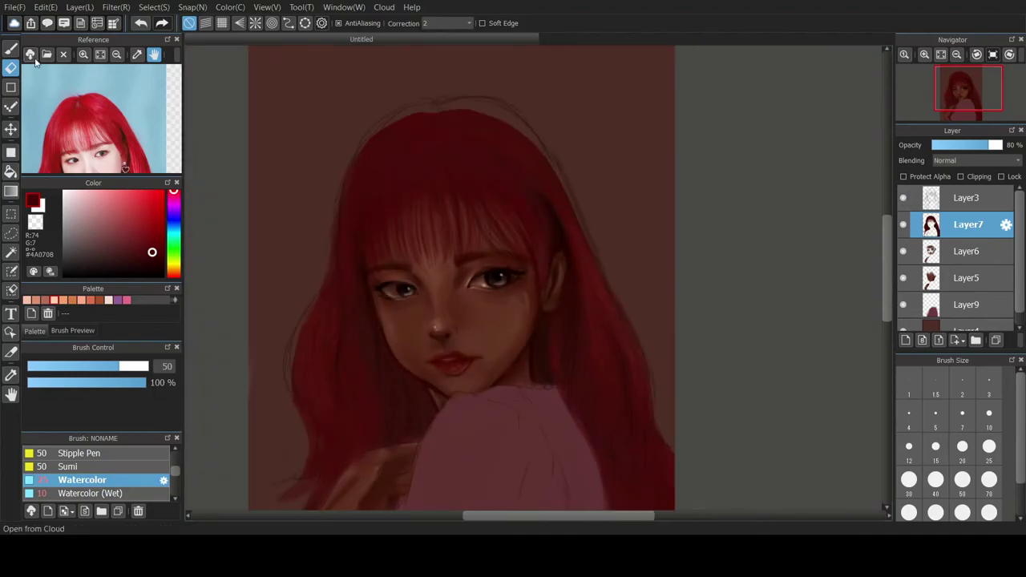
pyautogui.click(966, 198)
pyautogui.moveTo(453, 100)
pyautogui.mouseDown()
pyautogui.moveTo(586, 216)
pyautogui.moveTo(446, 79)
pyautogui.mouseUp()
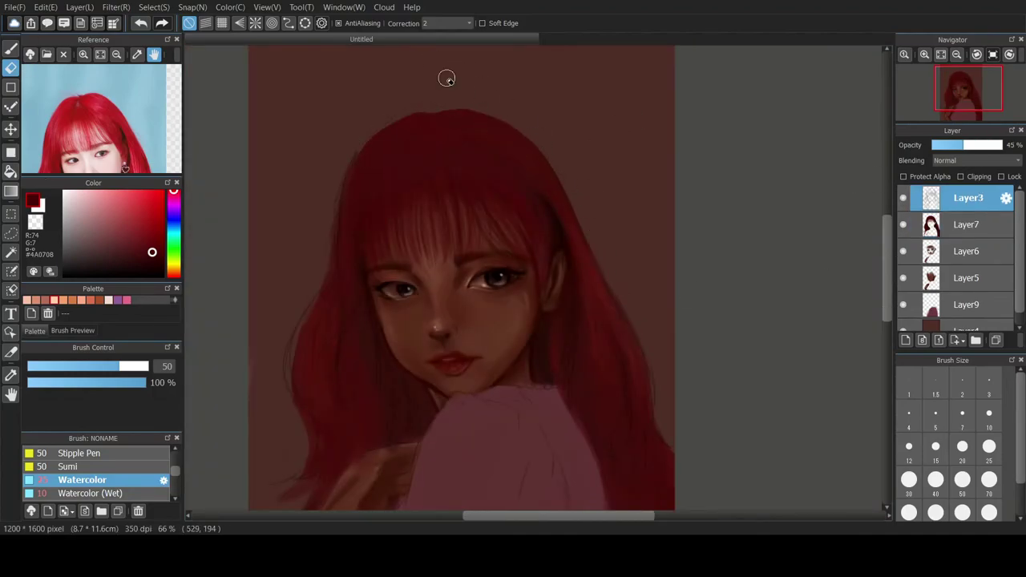
# - Darken the left-hand edge of the hair on Layer7 with the size 25 Watercolor brush in #0E0000
pyautogui.click(966, 225)
pyautogui.press('b')
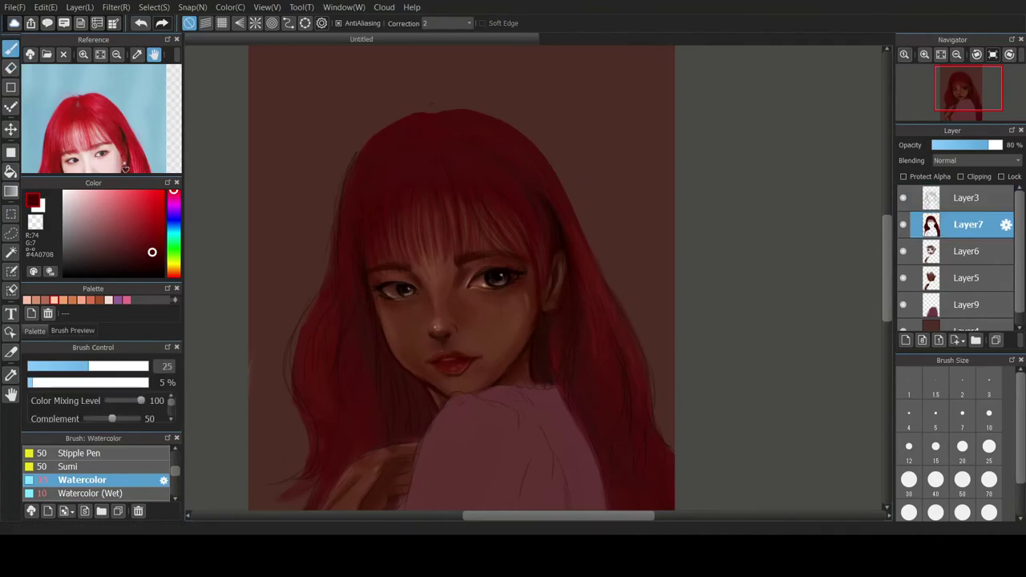
pyautogui.keyDown('alt'); pyautogui.click(449, 132); pyautogui.keyUp('alt')
pyautogui.moveTo(155, 258); pyautogui.dragTo(161, 273)
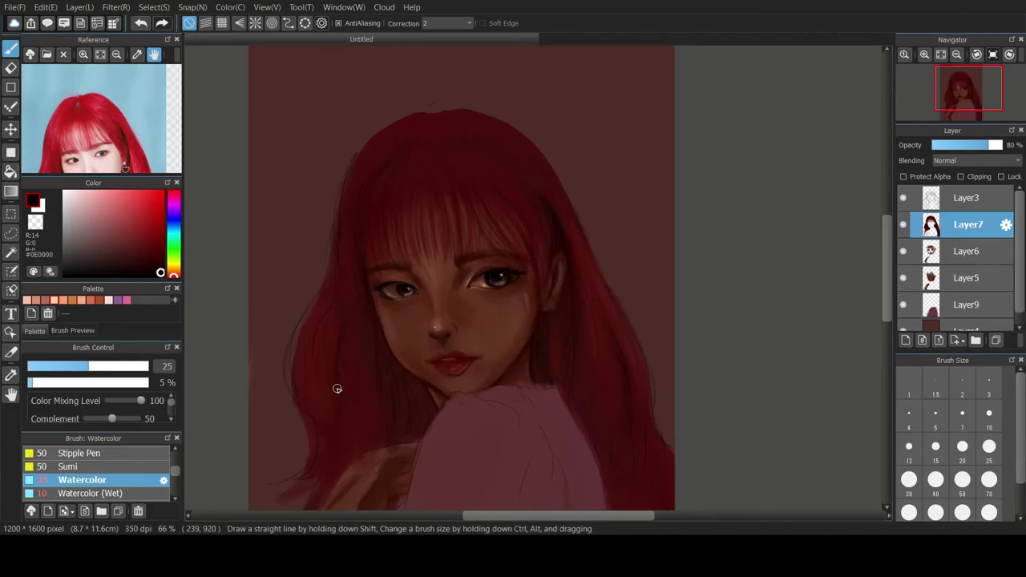
pyautogui.moveTo(292, 390); pyautogui.dragTo(310, 330)
# - Sample #53100C from the hair and fill out the wavy left-hand outline on Layer7, trimming it with the size 50 eraser
pyautogui.rightClick(327, 298)
pyautogui.scroll(-3, 303, 357)
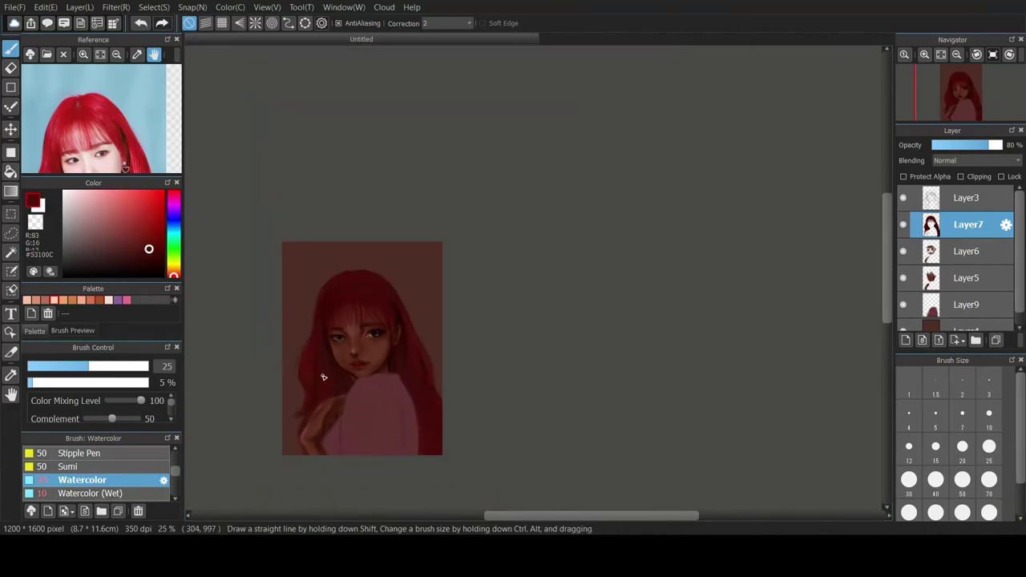
pyautogui.scroll(4, 323, 377)
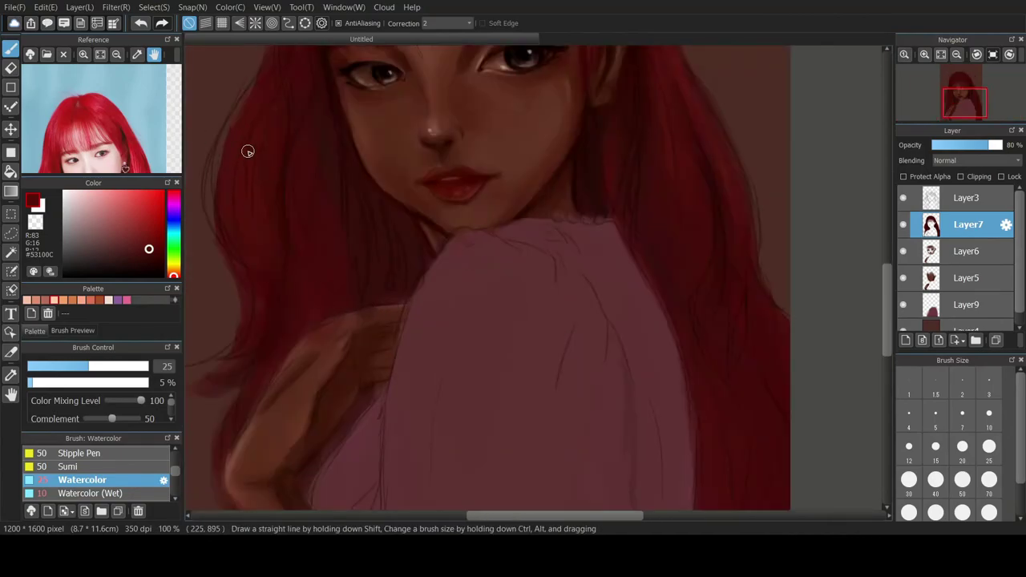
pyautogui.moveTo(220, 158)
pyautogui.mouseDown()
pyautogui.moveTo(216, 236)
pyautogui.moveTo(231, 268)
pyautogui.mouseUp()
pyautogui.press('e')
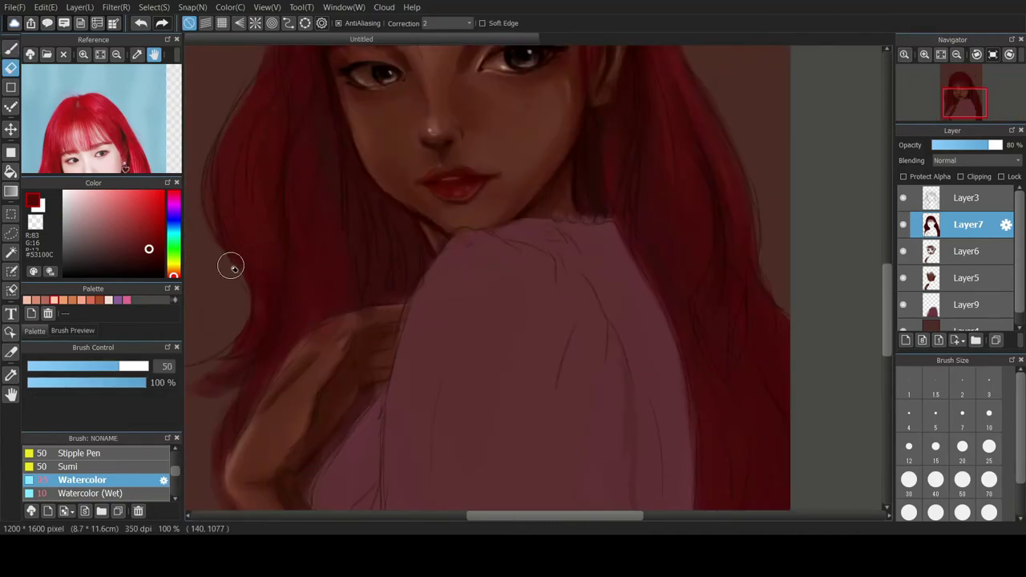
pyautogui.press('b')
# - Check the lower hair edges around the shoulder and hand, and set Layer7's opacity to 75%
pyautogui.scroll(-3, 294, 312)
pyautogui.scroll(4, 346, 319)
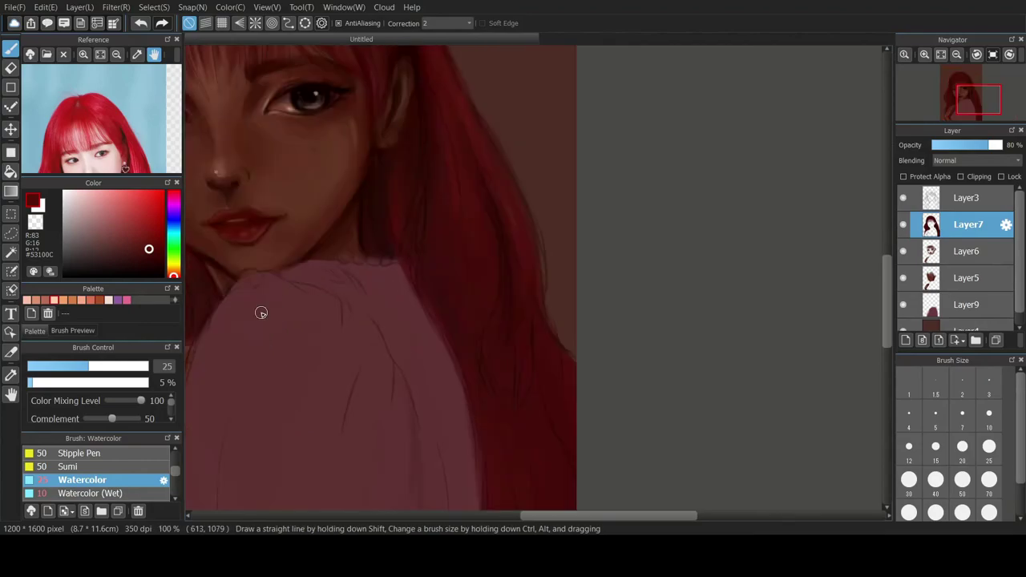
pyautogui.press('e')
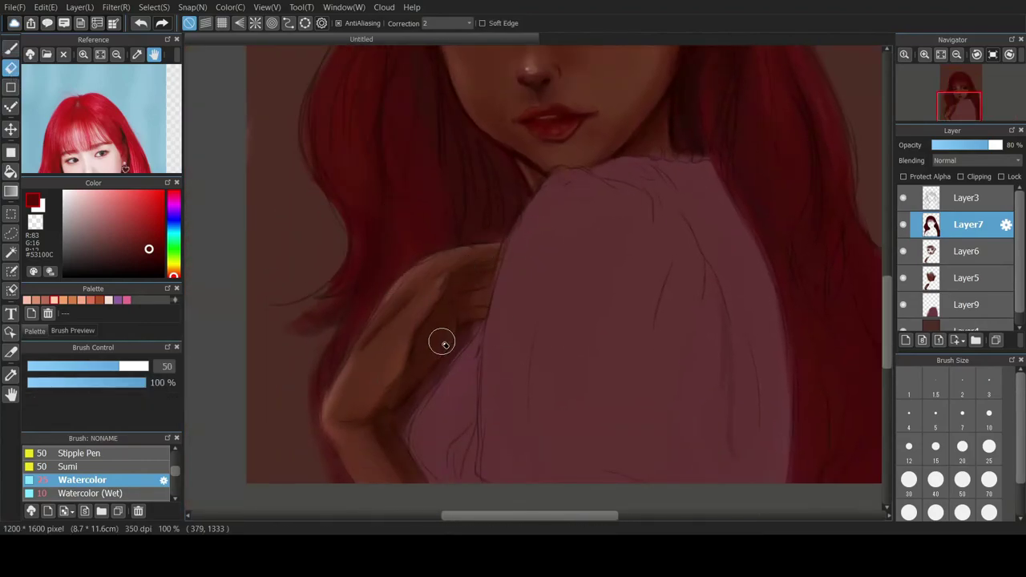
pyautogui.scroll(-2, 442, 345)
pyautogui.moveTo(988, 145); pyautogui.dragTo(986, 142)
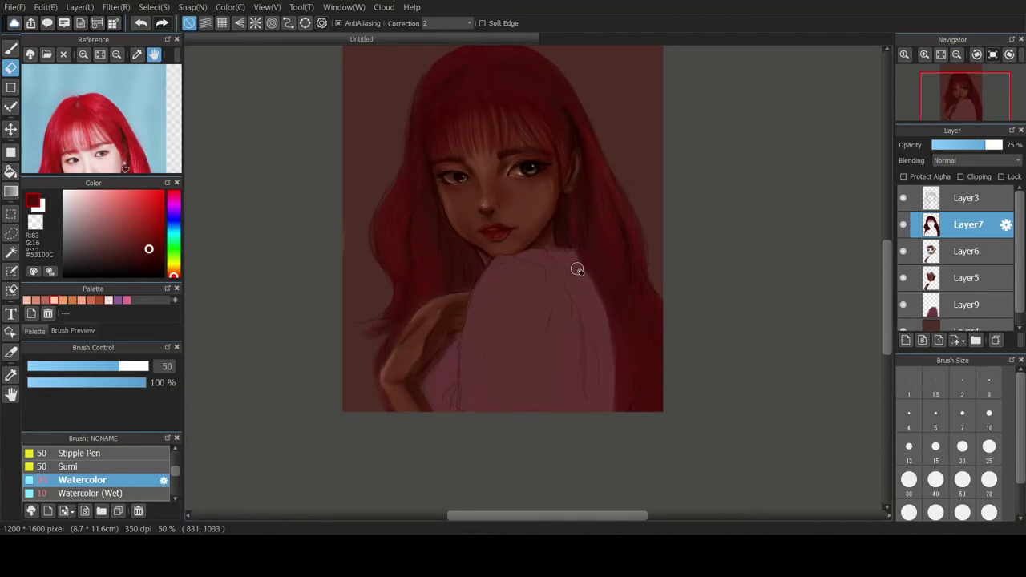
# - Shade the right side of the pink sleeve on Layer9 with the size 150 Watercolor brush in #541918, undoing the unwanted stroke
pyautogui.click(958, 305)
pyautogui.click(152, 242)
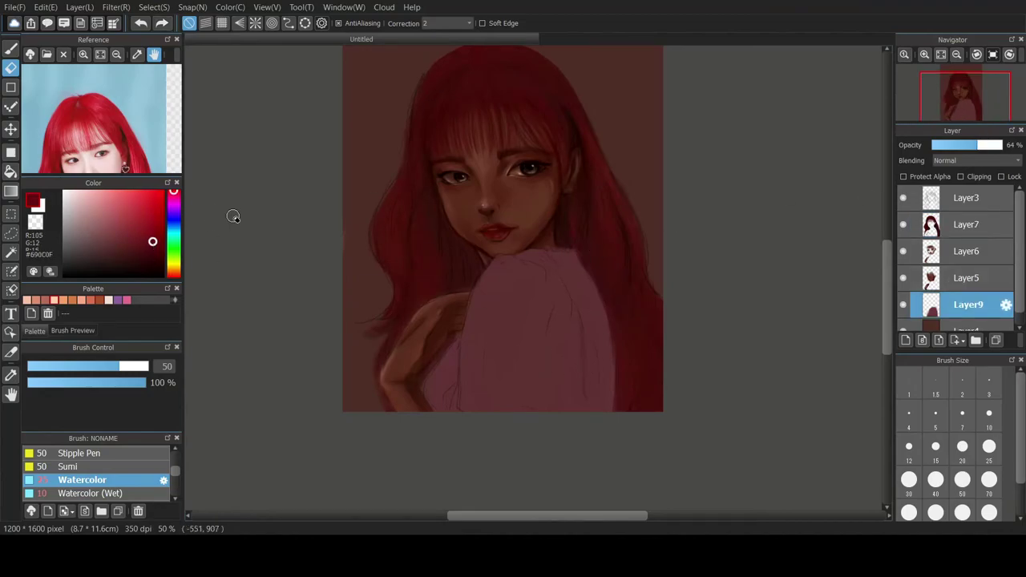
pyautogui.press('b')
pyautogui.click(134, 256)
pyautogui.click(141, 258)
pyautogui.moveTo(595, 419)
pyautogui.mouseDown()
pyautogui.moveTo(578, 325)
pyautogui.moveTo(574, 343)
pyautogui.moveTo(593, 346)
pyautogui.moveTo(575, 257)
pyautogui.mouseUp()
pyautogui.hotkey('ctrl', 'z')
pyautogui.click(133, 248)
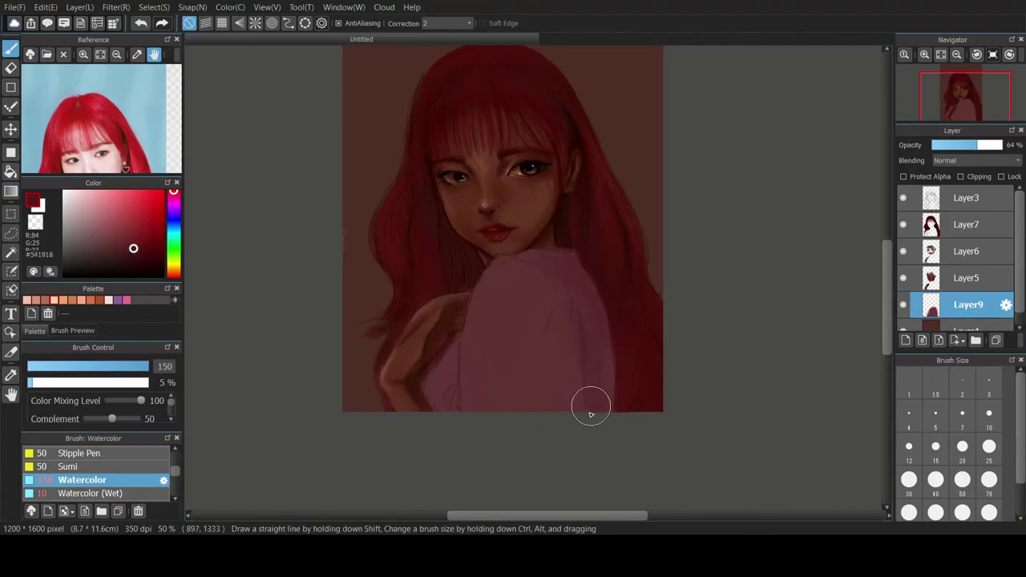
# - Tint the sleeve on Layer9 with the size 40 brush in #BB2F89 and the size 100 brush in #5B2146
pyautogui.click(935, 480)
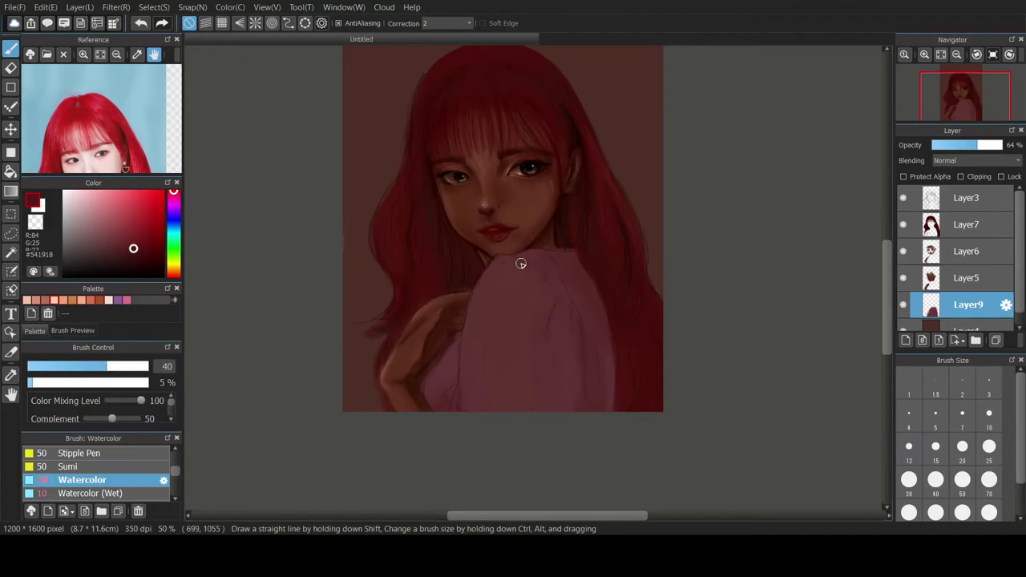
pyautogui.click(122, 235)
pyautogui.moveTo(173, 218); pyautogui.dragTo(173, 199)
pyautogui.click(139, 213)
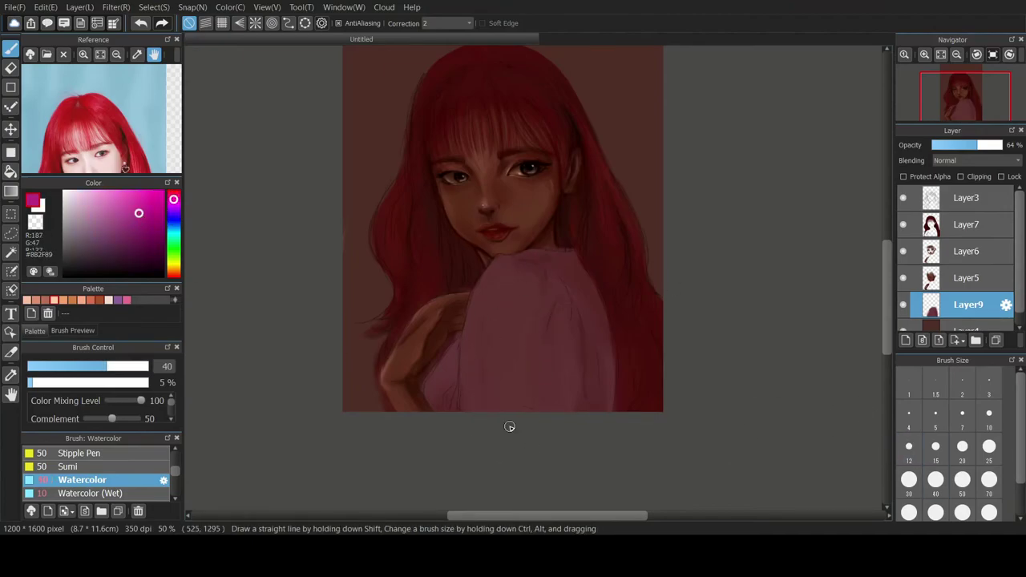
pyautogui.click(127, 246)
pyautogui.click(909, 513)
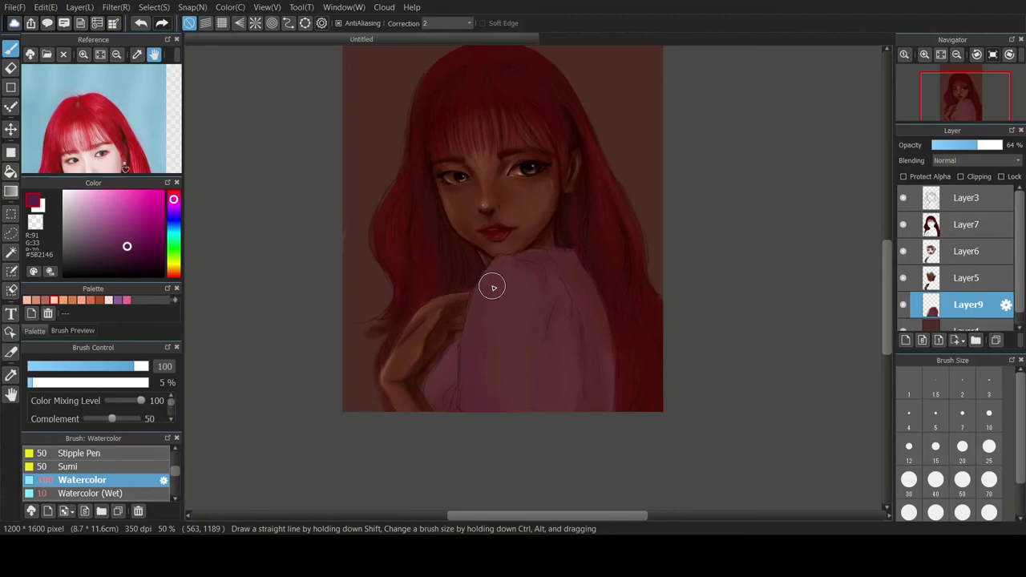
# - Try warm orange-toned strokes down the left part of the sleeve with the size 100 brush
pyautogui.click(77, 220)
pyautogui.click(173, 274)
pyautogui.click(153, 211)
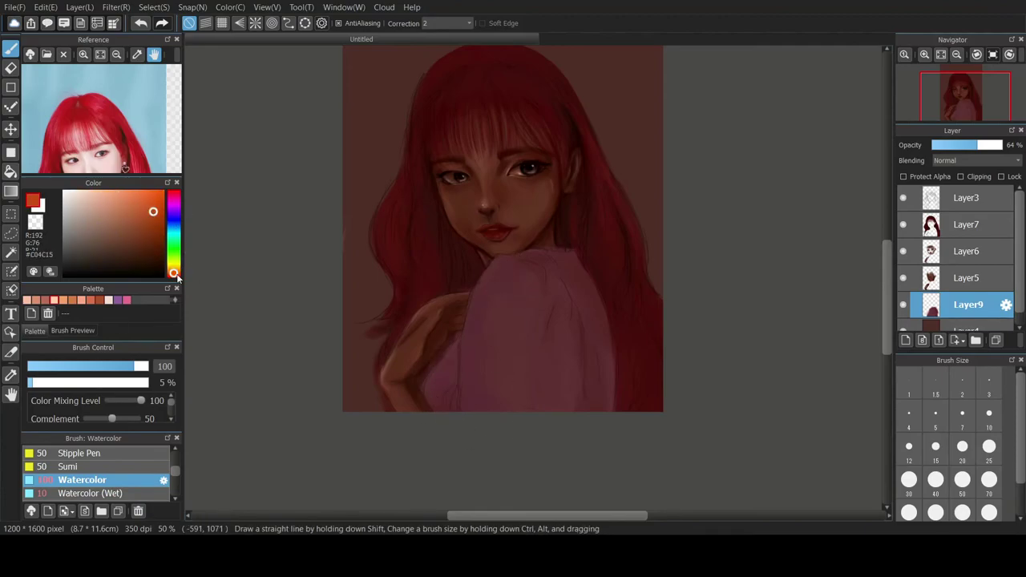
pyautogui.click(173, 269)
pyautogui.click(128, 257)
pyautogui.moveTo(488, 284); pyautogui.dragTo(495, 363)
pyautogui.hotkey('ctrl', 'z')
pyautogui.click(117, 219)
pyautogui.moveTo(489, 321); pyautogui.dragTo(468, 446)
pyautogui.hotkey('ctrl', 'z')
pyautogui.moveTo(488, 327); pyautogui.dragTo(514, 376)
pyautogui.hotkey('ctrl', 'z')
# - Try a #F6A16A highlight across the top of the shoulder
pyautogui.click(173, 268)
pyautogui.click(64, 300)
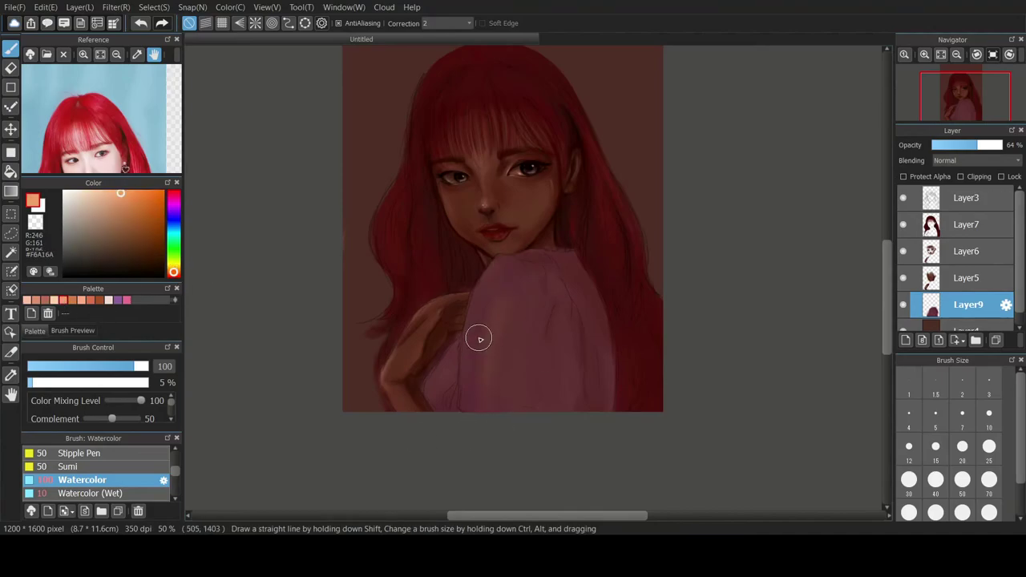
pyautogui.moveTo(498, 275); pyautogui.dragTo(581, 275)
pyautogui.hotkey('ctrl', 'z')
# - Sample #5E2F34 and #5B2C32 from the sleeve and blend them up its middle fold with the size 100 brush
pyautogui.rightClick(524, 298)
pyautogui.scroll(-1, 509, 306)
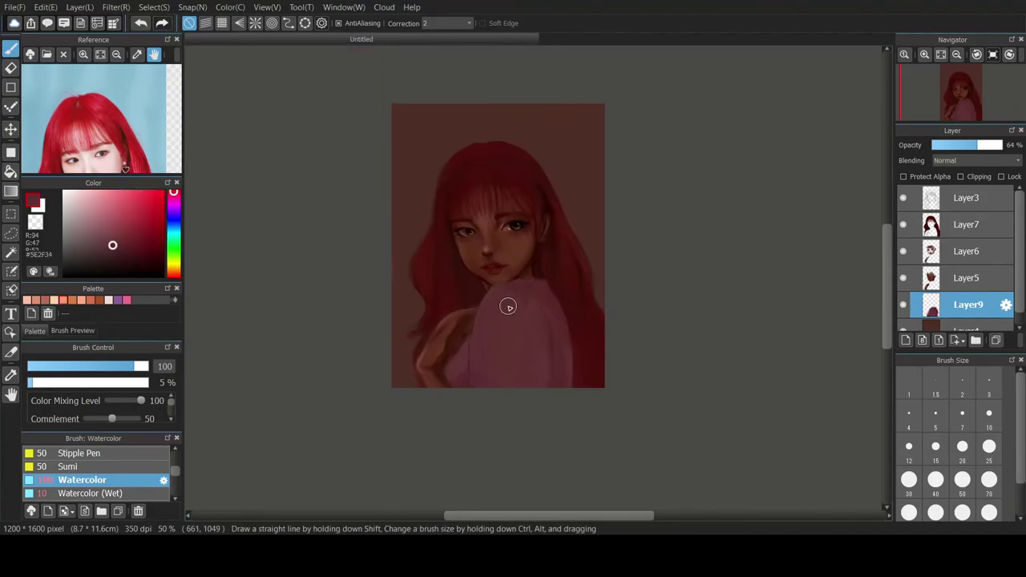
pyautogui.keyDown('alt'); pyautogui.click(526, 313); pyautogui.keyUp('alt')
pyautogui.keyDown('alt'); pyautogui.click(506, 335); pyautogui.keyUp('alt')
pyautogui.moveTo(525, 364); pyautogui.dragTo(529, 321)
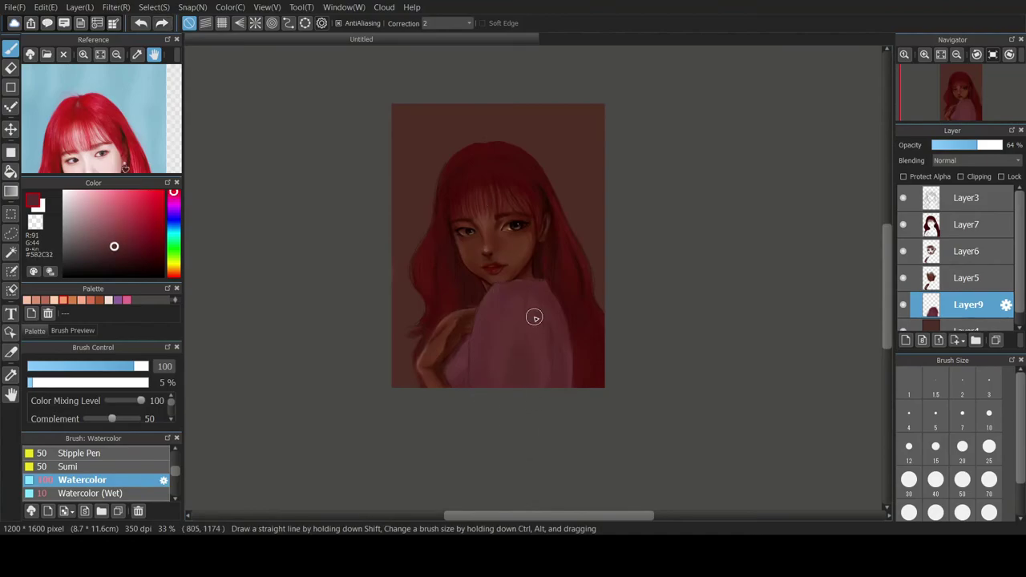
# - Smooth the sleeve's shading from shoulder to hem with the size 150 brush, using sampled tones including #613137
pyautogui.keyDown('alt'); pyautogui.click(492, 350); pyautogui.keyUp('alt')
pyautogui.click(938, 511)
pyautogui.moveTo(531, 346); pyautogui.dragTo(528, 393)
pyautogui.keyDown('alt'); pyautogui.click(525, 305); pyautogui.keyUp('alt')
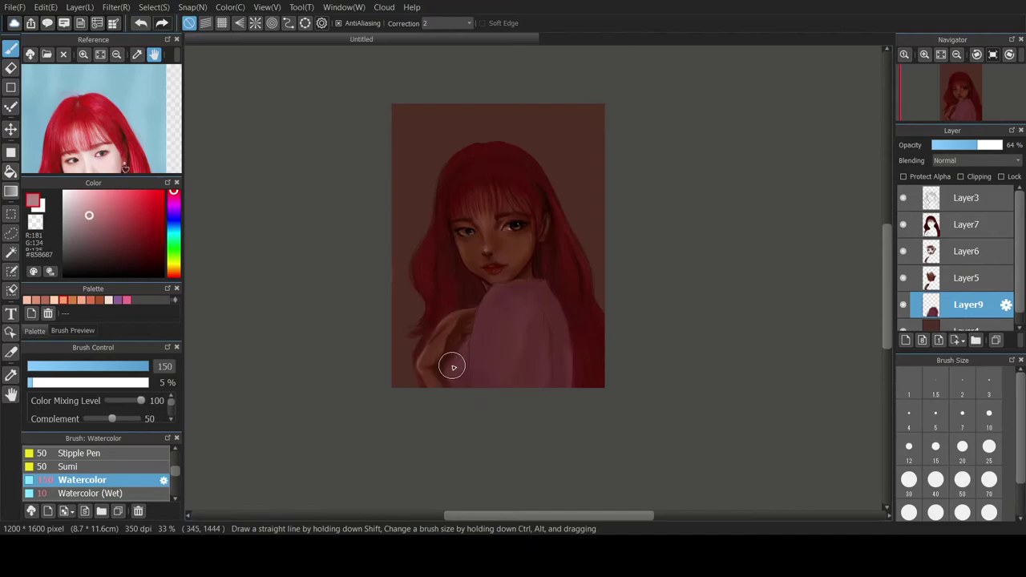
pyautogui.keyDown('alt'); pyautogui.click(499, 349); pyautogui.keyUp('alt')
pyautogui.moveTo(515, 284)
pyautogui.mouseDown()
pyautogui.moveTo(554, 312)
pyautogui.moveTo(529, 379)
pyautogui.mouseUp()
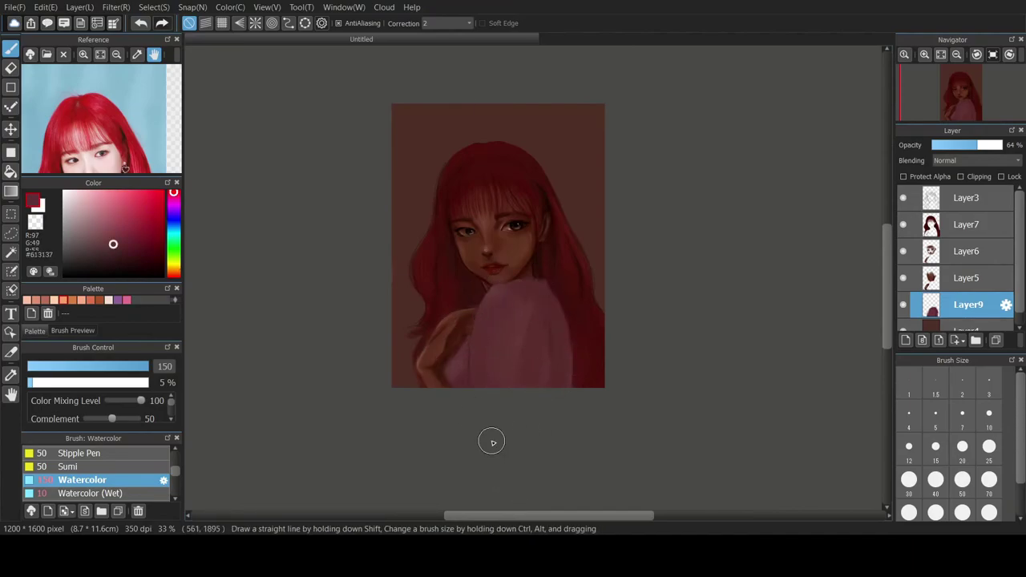
# - Add a new layer above Layer7 and dot a row of pearls along the collar with the size 20 brush in #F5DFD6
pyautogui.scroll(2, 492, 442)
pyautogui.click(111, 301)
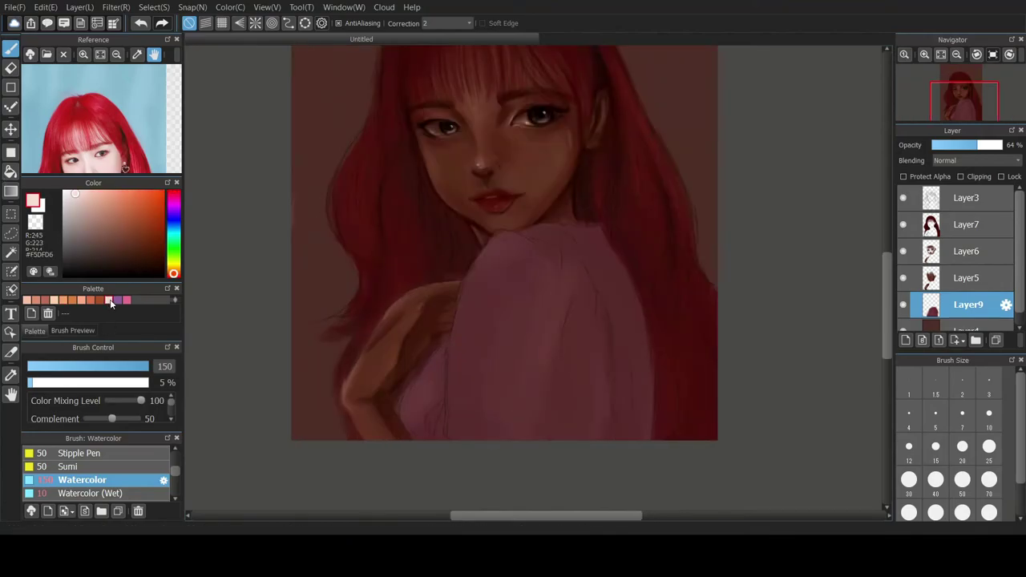
pyautogui.click(963, 447)
pyautogui.click(566, 222)
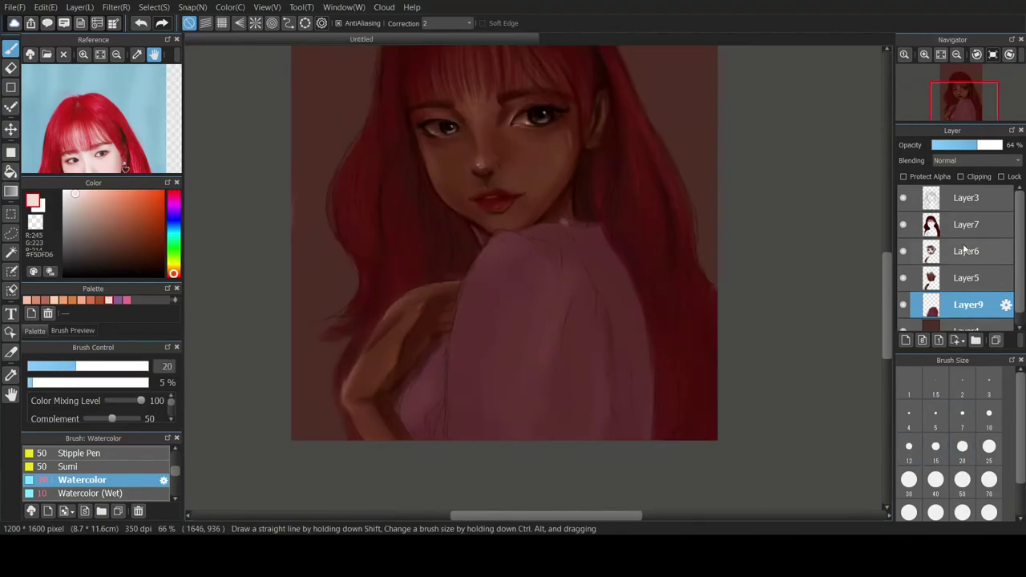
pyautogui.hotkey('ctrl', 'z')
pyautogui.click(942, 245)
pyautogui.click(941, 228)
pyautogui.click(906, 340)
pyautogui.click(564, 222)
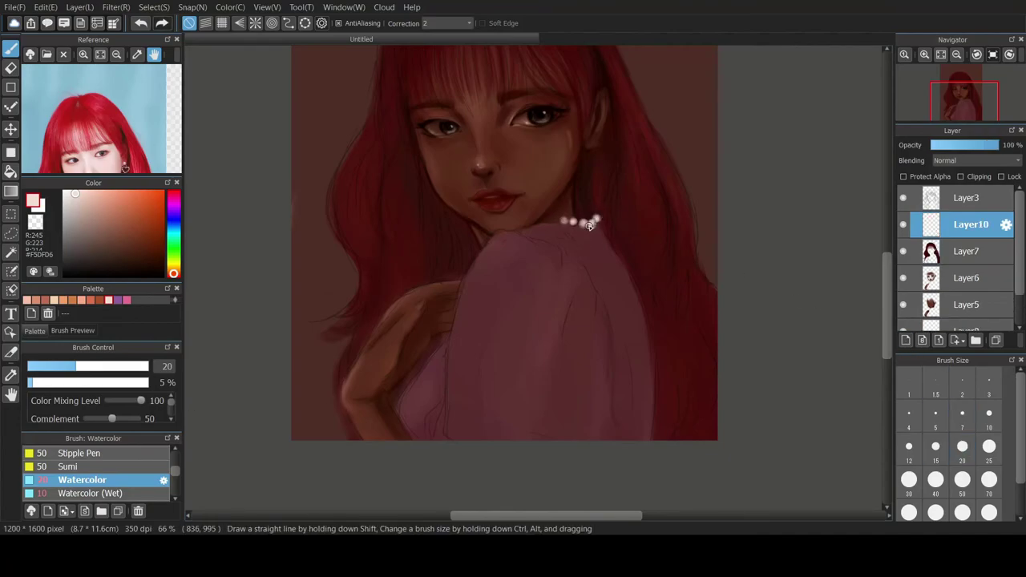
# - Shade the collar pearls in #ACA3A0 with the size 40 brush on a new clipping layer, and merge it down into Layer10
pyautogui.click(906, 341)
pyautogui.click(960, 177)
pyautogui.click(84, 225)
pyautogui.click(69, 219)
pyautogui.click(935, 479)
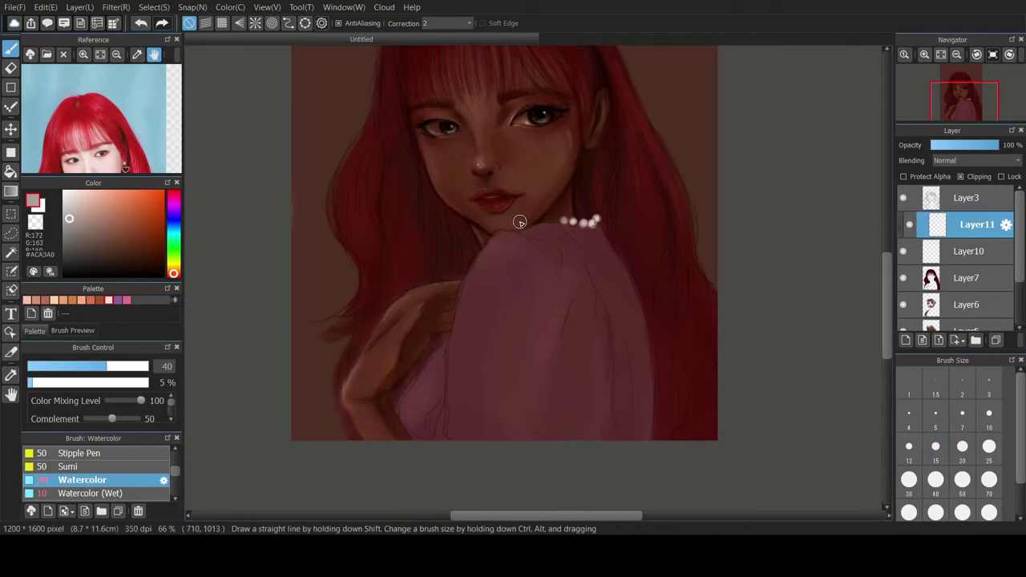
pyautogui.moveTo(597, 219); pyautogui.dragTo(585, 226)
pyautogui.hotkey('ctrl', 'e')
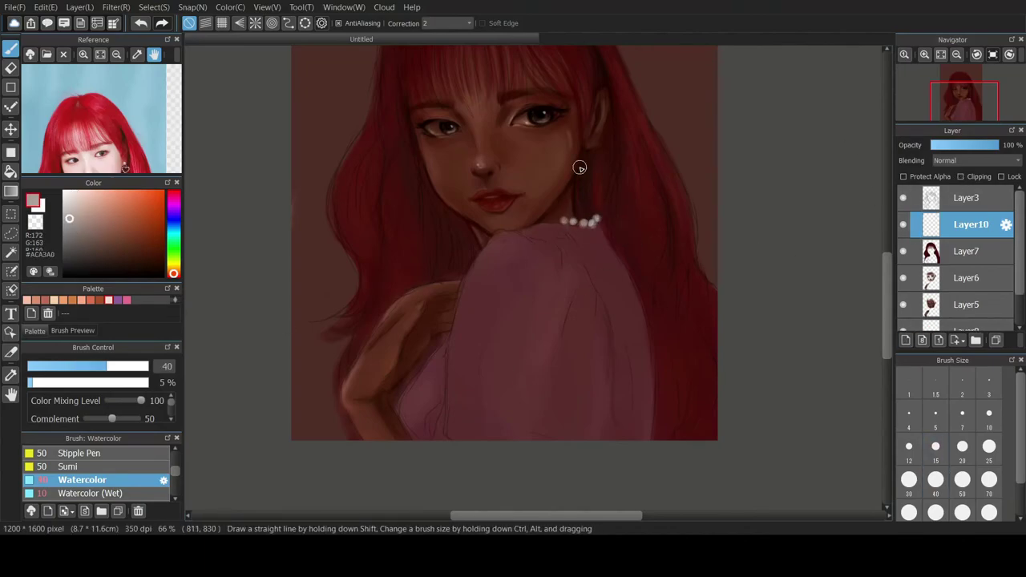
# - Paint a pearl earring on the earlobe on Layer10 and shade it in #746A67 with the size 20 brush
pyautogui.press('[')
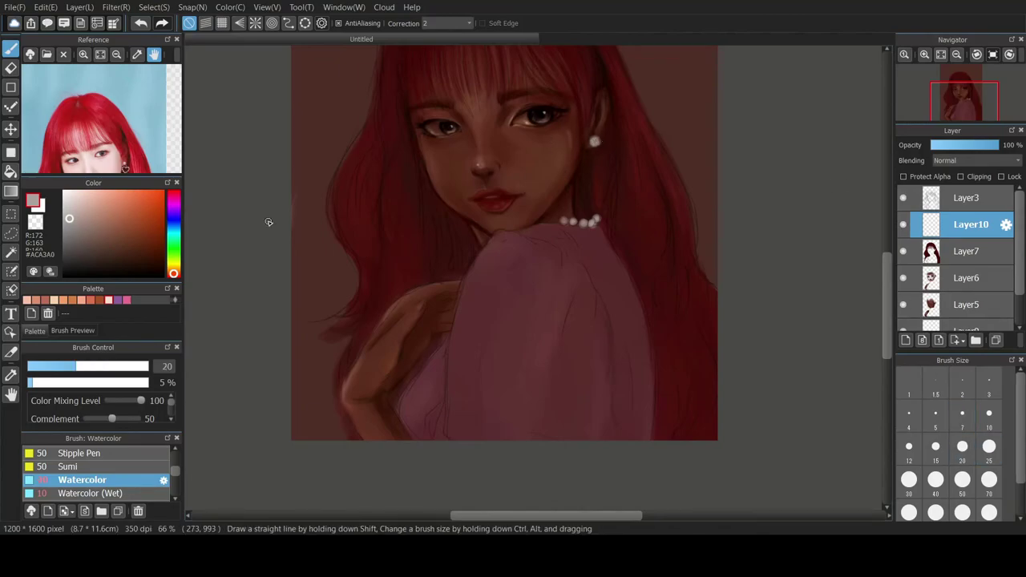
pyautogui.keyDown('alt'); pyautogui.click(595, 142); pyautogui.keyUp('alt')
pyautogui.click(597, 143)
pyautogui.scroll(-2, 643, 122)
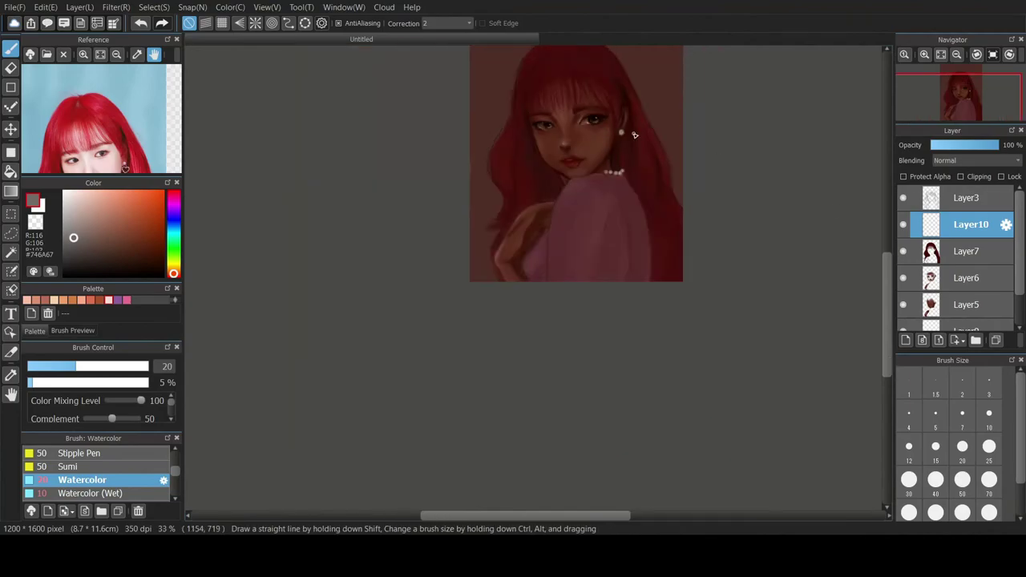
# - Try a small gray pendant hanging below the pearl earring with the Watercolor brush at size 7
pyautogui.scroll(5, 591, 163)
pyautogui.scroll(-1, 591, 163)
pyautogui.moveTo(564, 113); pyautogui.dragTo(507, 291)
pyautogui.keyDown('alt'); pyautogui.click(465, 174); pyautogui.keyUp('alt')
pyautogui.click(56, 300)
pyautogui.press('[')
pyautogui.press('[')
pyautogui.press('[')
pyautogui.press('[')
pyautogui.hotkey('ctrl', 'z')
pyautogui.click(65, 249)
pyautogui.moveTo(683, 228)
pyautogui.mouseDown()
pyautogui.moveTo(691, 274)
pyautogui.moveTo(667, 263)
pyautogui.moveTo(689, 267)
pyautogui.mouseUp()
pyautogui.click(102, 210)
pyautogui.hotkey('ctrl', 'z')
pyautogui.hotkey('ctrl', 'z')
pyautogui.hotkey('ctrl', 'z')
pyautogui.hotkey('ctrl', 'z')
# - Try differently curved pendant strokes beneath the pearl earring
pyautogui.moveTo(684, 237)
pyautogui.mouseDown()
pyautogui.moveTo(703, 246)
pyautogui.moveTo(695, 266)
pyautogui.mouseUp()
pyautogui.hotkey('ctrl', 'z')
pyautogui.hotkey('ctrl', 'z')
pyautogui.hotkey('ctrl', 'z')
pyautogui.moveTo(684, 237)
pyautogui.mouseDown()
pyautogui.moveTo(679, 263)
pyautogui.moveTo(690, 231)
pyautogui.moveTo(704, 246)
pyautogui.moveTo(698, 266)
pyautogui.moveTo(682, 265)
pyautogui.moveTo(703, 258)
pyautogui.moveTo(707, 240)
pyautogui.moveTo(683, 239)
pyautogui.moveTo(689, 264)
pyautogui.moveTo(676, 261)
pyautogui.moveTo(676, 236)
pyautogui.moveTo(695, 238)
pyautogui.moveTo(669, 248)
pyautogui.mouseUp()
pyautogui.hotkey('ctrl', 'z')
pyautogui.hotkey('ctrl', 'z')
pyautogui.hotkey('ctrl', 'z')
pyautogui.hotkey('ctrl', 'z')
pyautogui.hotkey('ctrl', 'z')
# - Try a #808080 stroke along the lower edge of the pearl earring
pyautogui.moveTo(65, 249); pyautogui.dragTo(64, 233)
pyautogui.hotkey('ctrl', 'z')
pyautogui.moveTo(680, 229)
pyautogui.mouseDown()
pyautogui.moveTo(683, 238)
pyautogui.moveTo(690, 221)
pyautogui.mouseUp()
pyautogui.scroll(-3, 535, 291)
pyautogui.scroll(3, 537, 291)
pyautogui.hotkey('ctrl', 'z')
pyautogui.hotkey('ctrl', 'z')
pyautogui.hotkey('ctrl', 'z')
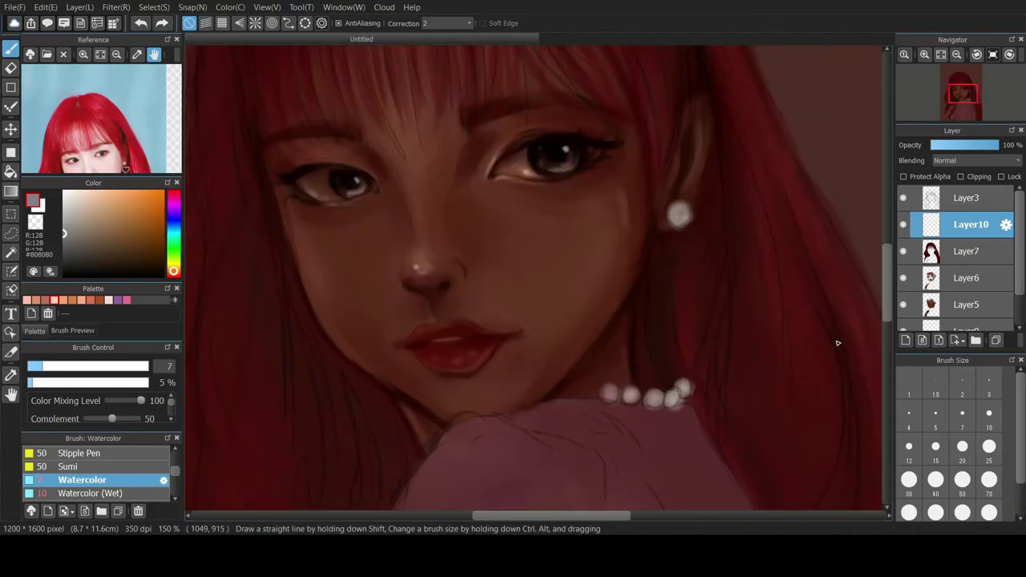
# - Shade the lower left of the pearl earring with the size 12 brush in gray, and darken its edge at size 7 in #191818
pyautogui.click(908, 447)
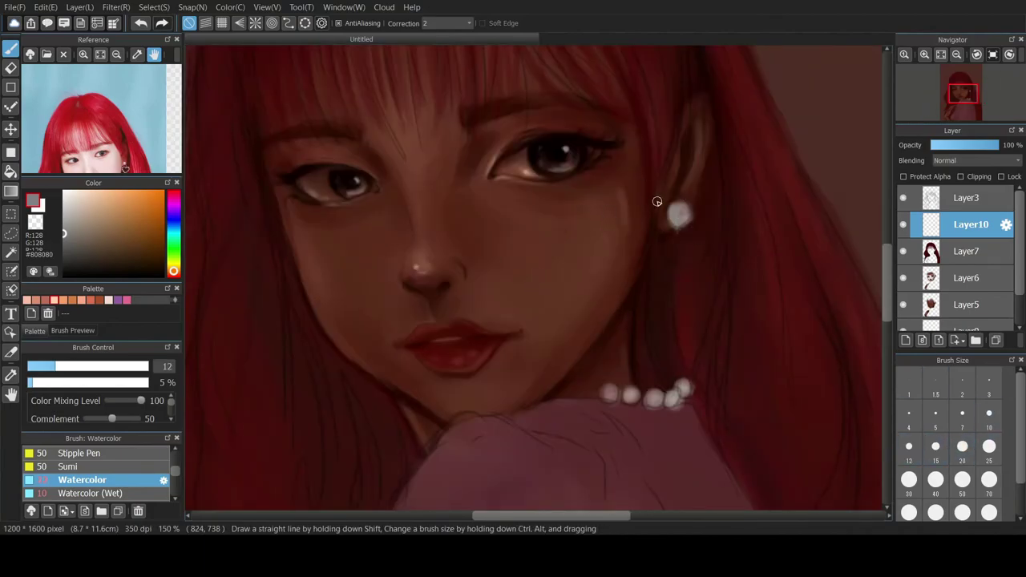
pyautogui.click(70, 248)
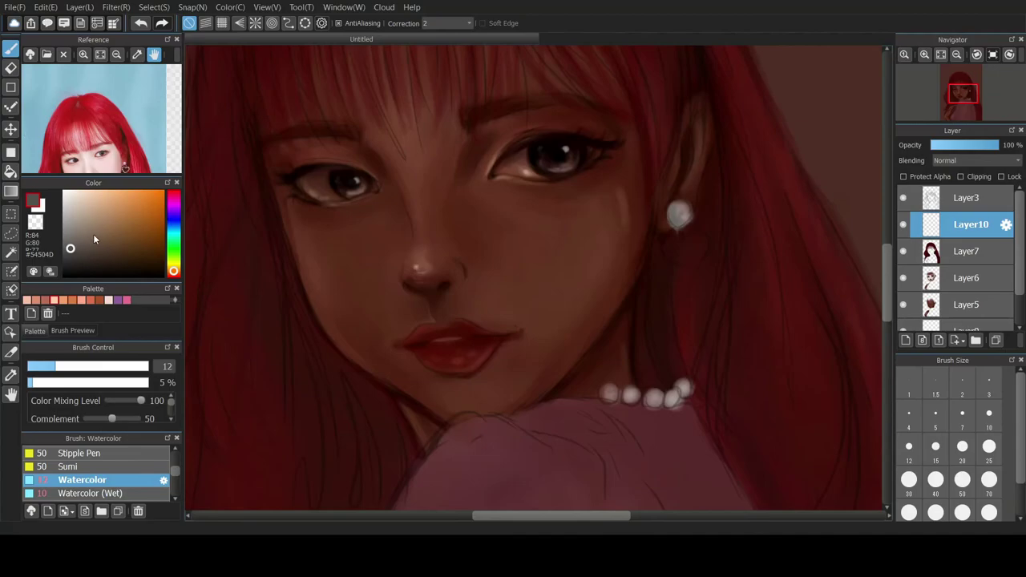
pyautogui.click(65, 270)
pyautogui.click(962, 413)
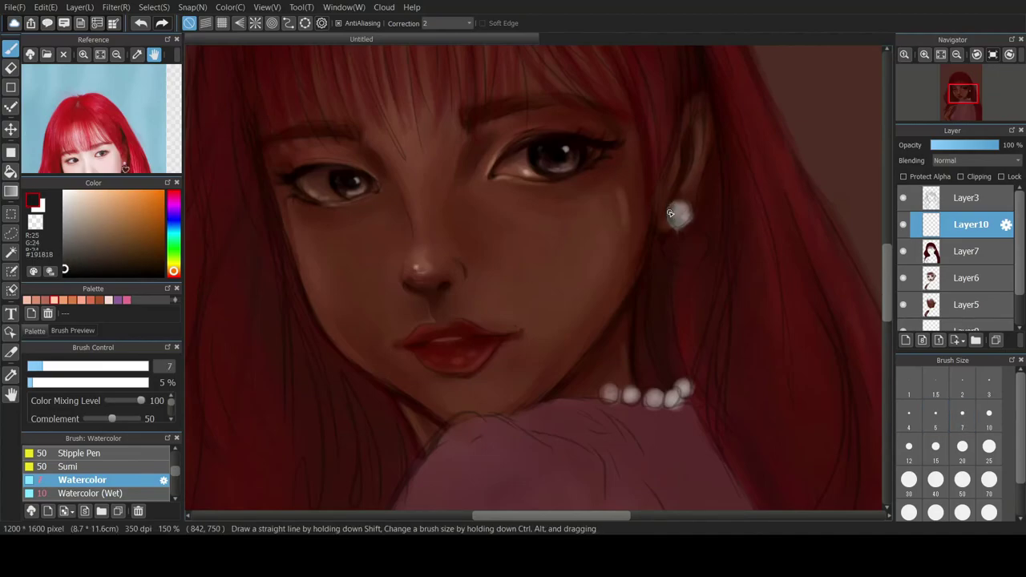
# - Clean up the pearl earring's outline with the size 7 eraser and rework its shadow in #696664
pyautogui.press('e')
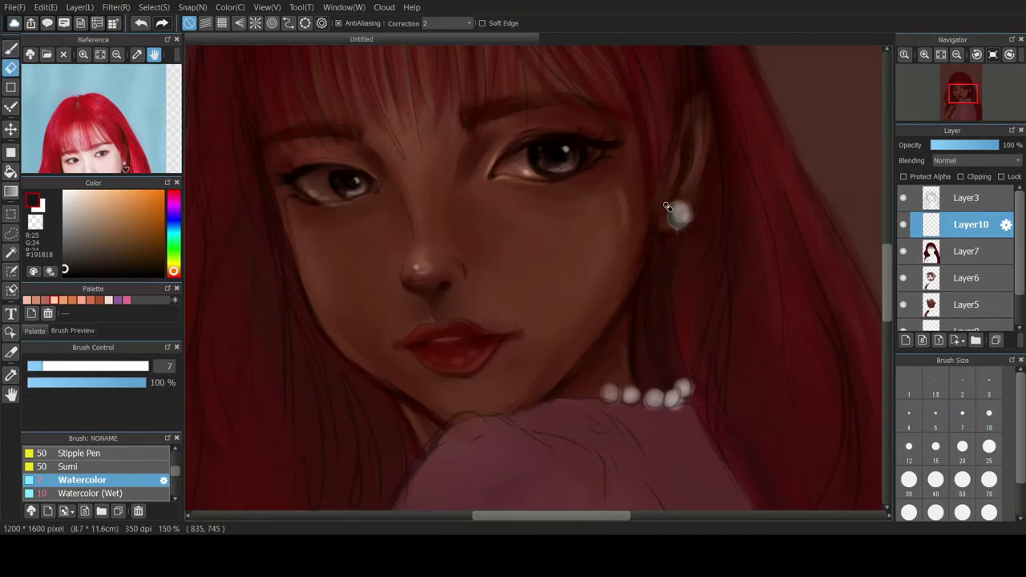
pyautogui.press('b')
pyautogui.click(62, 234)
pyautogui.click(67, 242)
pyautogui.press('e')
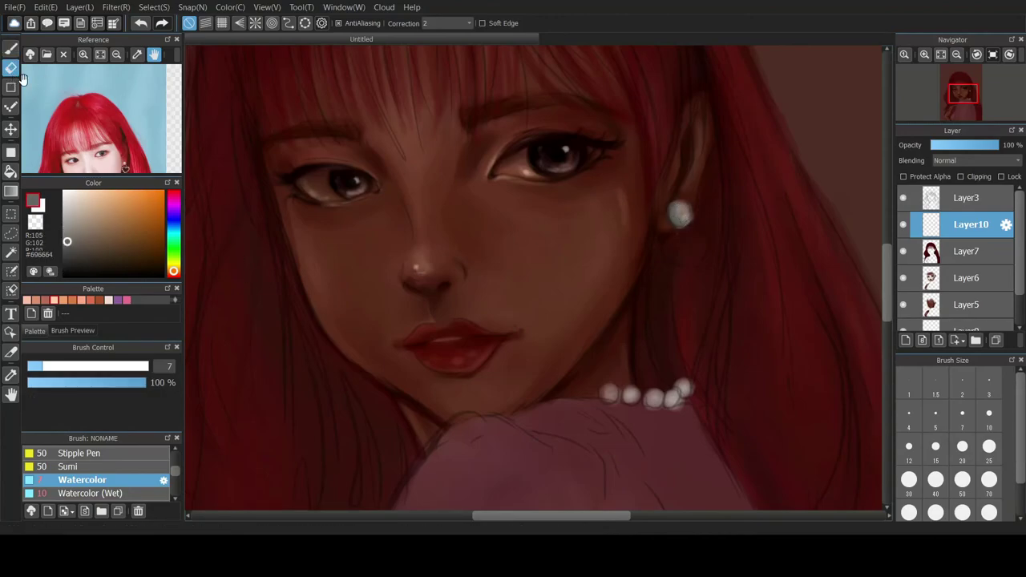
# - Highlight the pearl earring in white at size 7 and soften it with #D4C4B6 using a larger brush
pyautogui.click(64, 192)
pyautogui.click(11, 50)
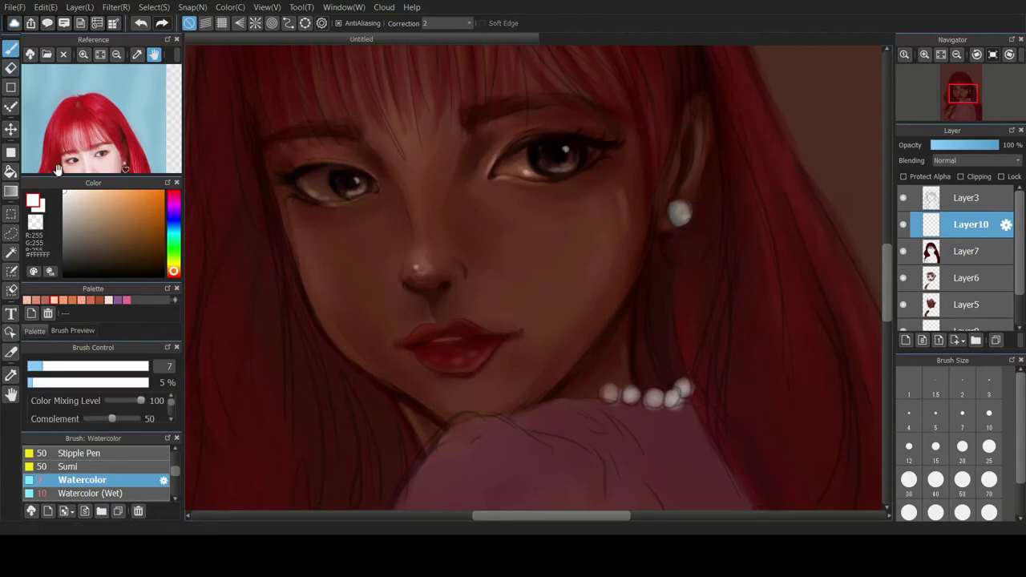
pyautogui.moveTo(683, 218); pyautogui.dragTo(678, 215)
pyautogui.click(77, 205)
pyautogui.click(962, 447)
pyautogui.click(937, 448)
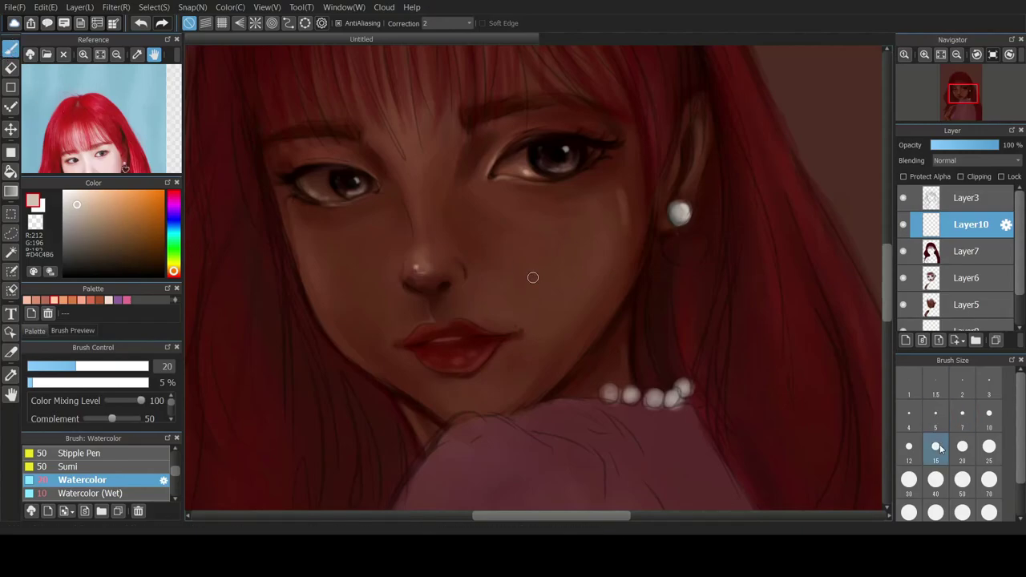
# - Paint a small link beneath the pearl earring in #53504E at size 7 and highlight it in white at size 1.5
pyautogui.click(64, 231)
pyautogui.click(989, 415)
pyautogui.keyDown('alt'); pyautogui.click(680, 231); pyautogui.keyUp('alt')
pyautogui.click(963, 413)
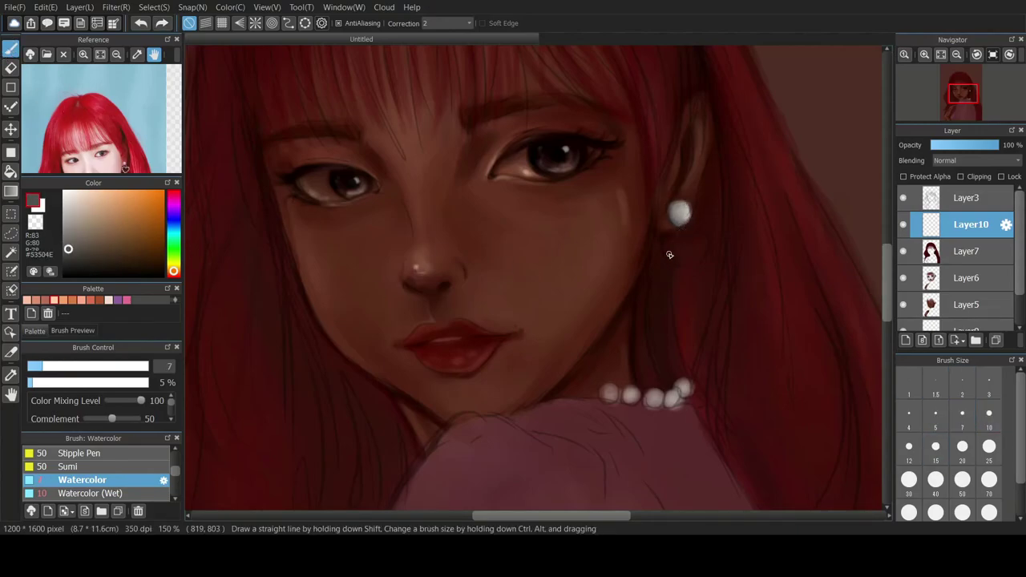
pyautogui.keyDown('alt'); pyautogui.click(680, 210); pyautogui.keyUp('alt')
pyautogui.click(935, 389)
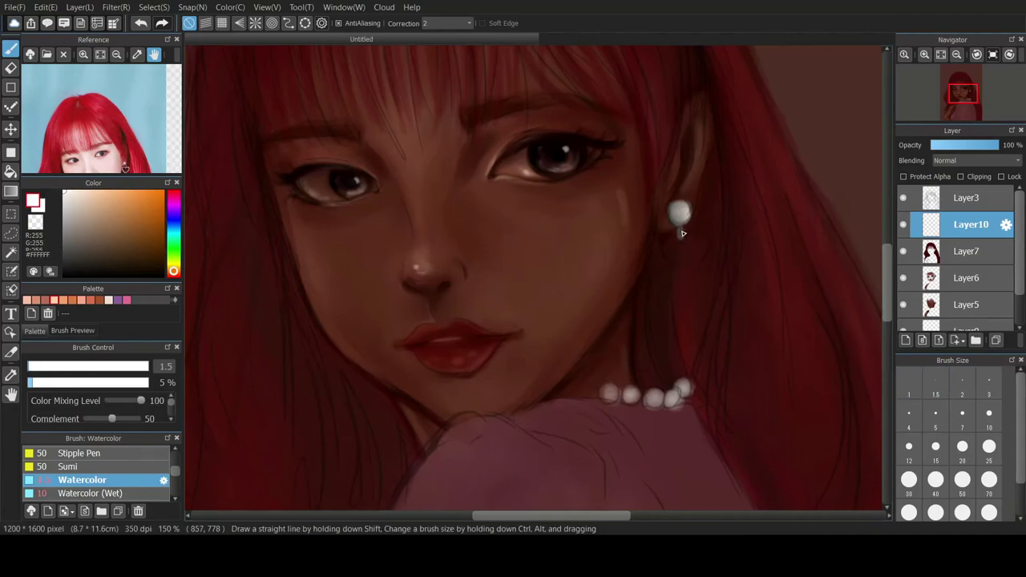
# - Try a thin light-gray pendant stroke hanging below the pearl earring with the size 4 brush
pyautogui.click(988, 386)
pyautogui.click(76, 227)
pyautogui.click(64, 209)
pyautogui.click(962, 415)
pyautogui.click(910, 414)
pyautogui.moveTo(678, 227)
pyautogui.mouseDown()
pyautogui.moveTo(680, 269)
pyautogui.moveTo(703, 239)
pyautogui.moveTo(685, 269)
pyautogui.mouseUp()
# - Draw a small heart-shaped pendant outline below the pearl earring in #A17652 with the size 5 brush, undoing the uneven strokes
pyautogui.click(125, 233)
pyautogui.click(113, 223)
pyautogui.click(936, 415)
pyautogui.hotkey('ctrl', 'z')
pyautogui.hotkey('ctrl', 'z')
pyautogui.hotkey('ctrl', 'z')
pyautogui.moveTo(681, 240); pyautogui.dragTo(683, 269)
pyautogui.hotkey('ctrl', 'z')
pyautogui.hotkey('ctrl', 'z')
pyautogui.hotkey('ctrl', 'z')
pyautogui.hotkey('ctrl', 'z')
pyautogui.moveTo(683, 237)
pyautogui.mouseDown()
pyautogui.moveTo(688, 269)
pyautogui.moveTo(690, 235)
pyautogui.moveTo(682, 269)
pyautogui.moveTo(689, 233)
pyautogui.moveTo(666, 260)
pyautogui.mouseUp()
pyautogui.hotkey('ctrl', 'z')
pyautogui.hotkey('ctrl', 'z')
pyautogui.hotkey('ctrl', 'z')
pyautogui.hotkey('ctrl', 'z')
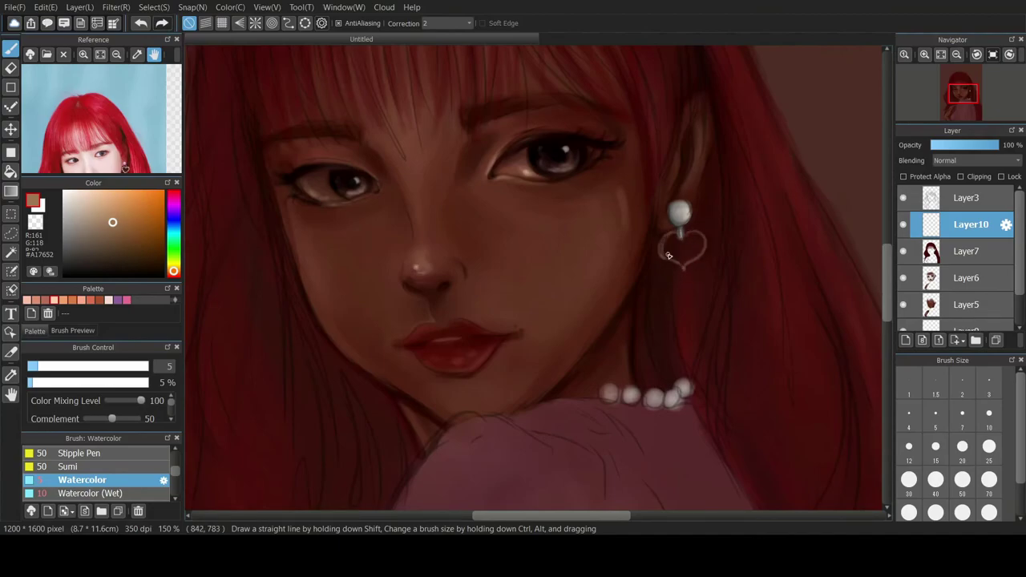
# - Shade the heart pendant's outline with the size 5 brush in #673F1D, undoing the unsatisfactory strokes
pyautogui.click(134, 242)
pyautogui.hotkey('ctrl', 'z')
pyautogui.moveTo(662, 254)
pyautogui.mouseDown()
pyautogui.moveTo(694, 233)
pyautogui.moveTo(681, 269)
pyautogui.mouseUp()
pyautogui.hotkey('ctrl', 'z')
pyautogui.hotkey('ctrl', 'z')
pyautogui.hotkey('ctrl', 'z')
# - Rework the crown of the hair on Layer7 with the size 50 watercolor brush in #3F100D, undoing the stray strokes
pyautogui.scroll(-3, 676, 285)
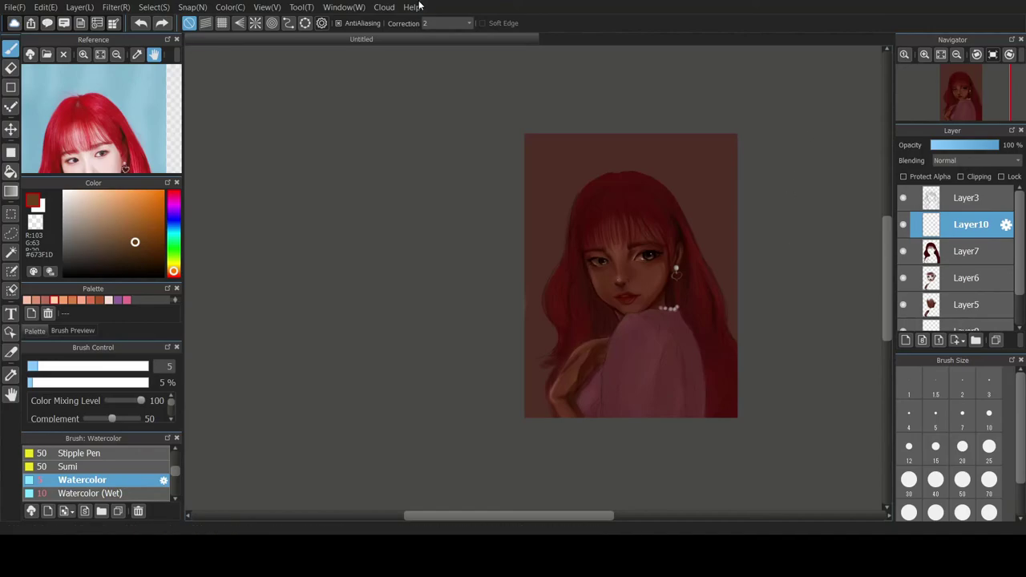
pyautogui.rightClick(864, 208)
pyautogui.click(966, 252)
pyautogui.rightClick(696, 277)
pyautogui.click(963, 480)
pyautogui.hotkey('ctrl', 'z')
pyautogui.moveTo(621, 174); pyautogui.dragTo(655, 189)
pyautogui.hotkey('ctrl', 'z')
pyautogui.moveTo(592, 178); pyautogui.dragTo(572, 214)
pyautogui.hotkey('ctrl', 'z')
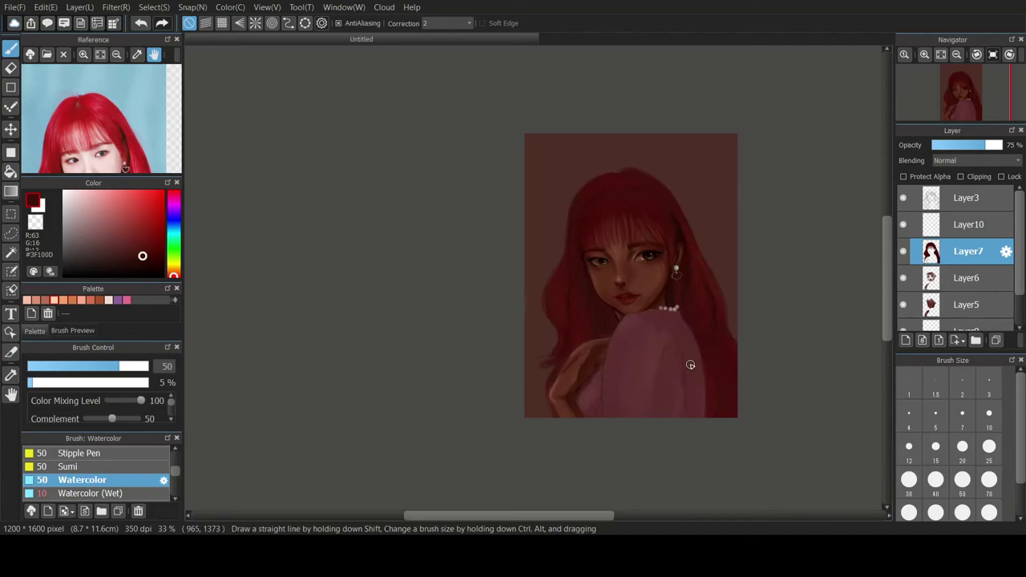
# - Blend sampled hair tones and #7B0202 into the hair on Layer7 at size 50, hiding the Layer3 sketch while painting
pyautogui.keyDown('alt'); pyautogui.click(567, 243); pyautogui.keyUp('alt')
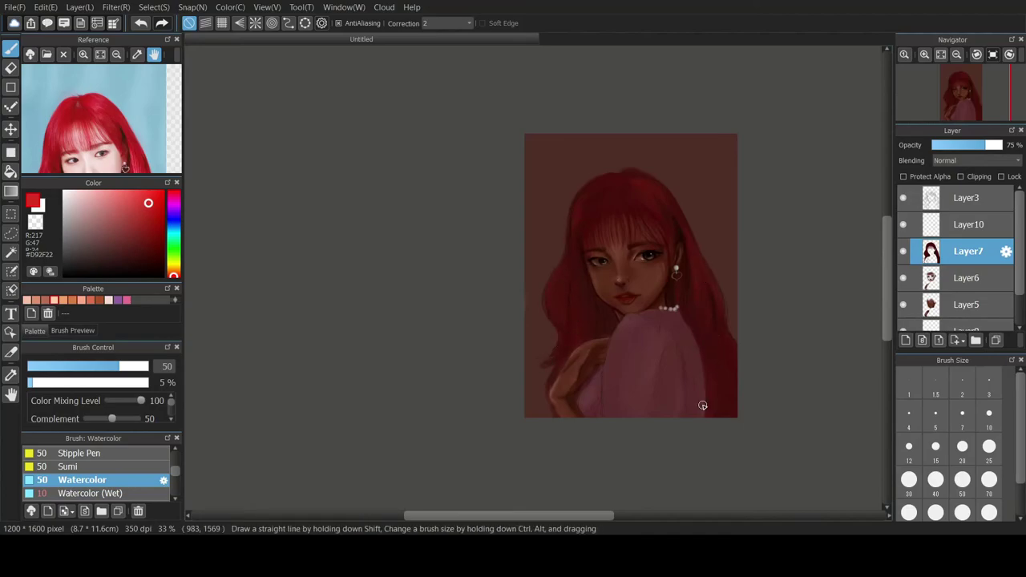
pyautogui.keyDown('alt'); pyautogui.click(609, 183); pyautogui.keyUp('alt')
pyautogui.keyDown('alt'); pyautogui.click(604, 183); pyautogui.keyUp('alt')
pyautogui.click(904, 198)
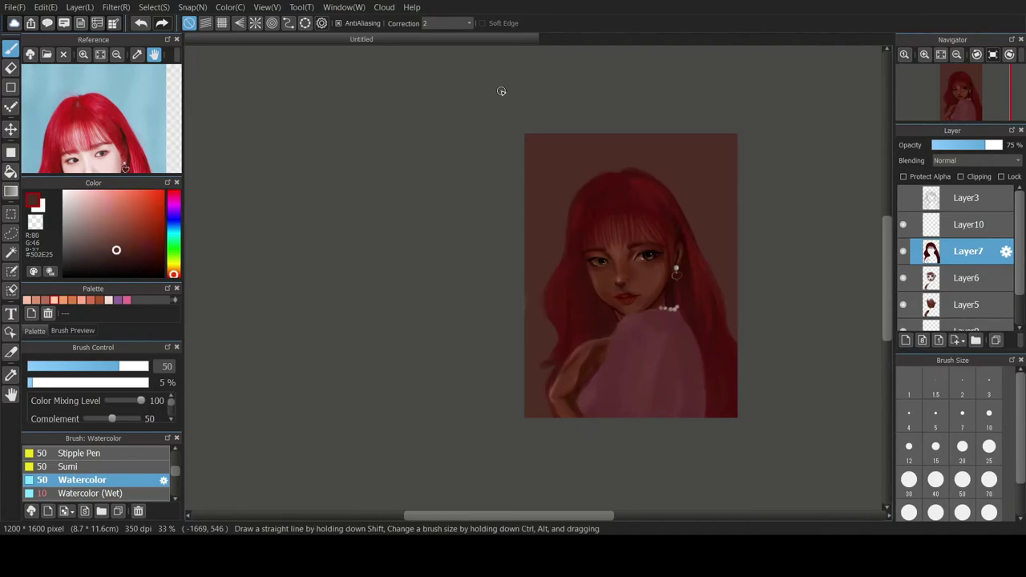
pyautogui.click(155, 244)
pyautogui.click(161, 235)
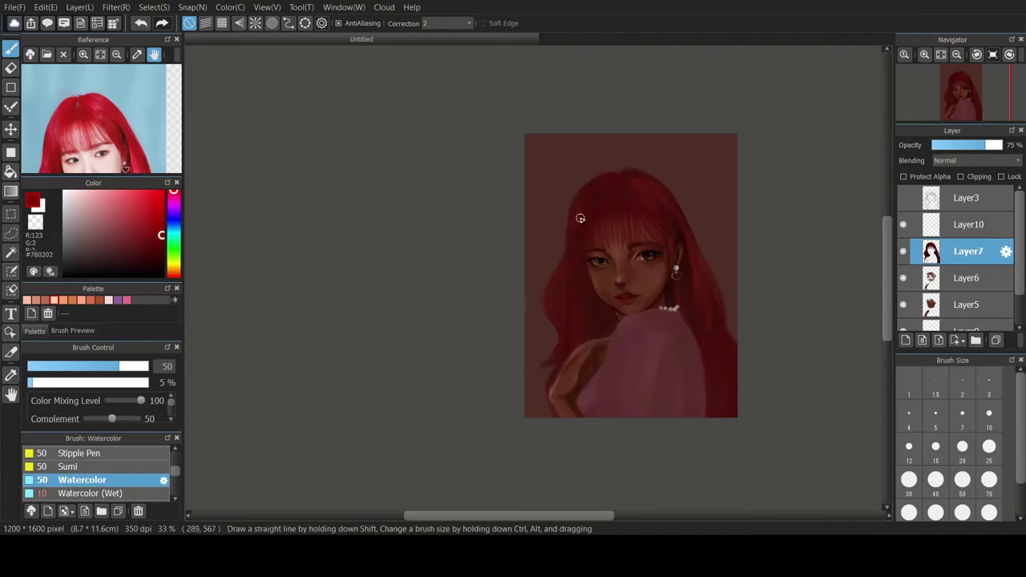
pyautogui.click(903, 197)
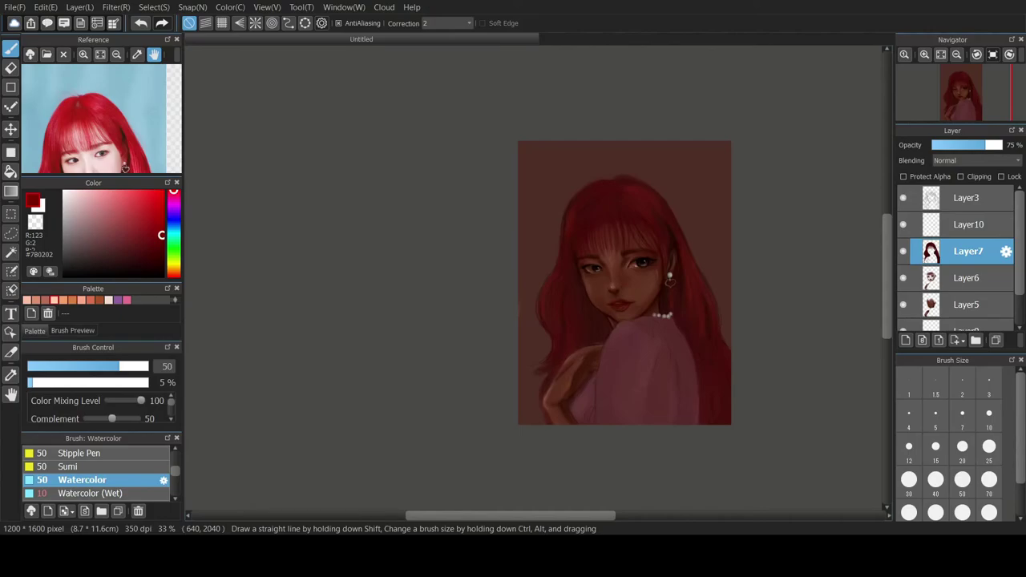
# - Refine the lips on Layer6 with the size 10 brush in dark reds #450B05 and #310D06
pyautogui.scroll(3, 639, 321)
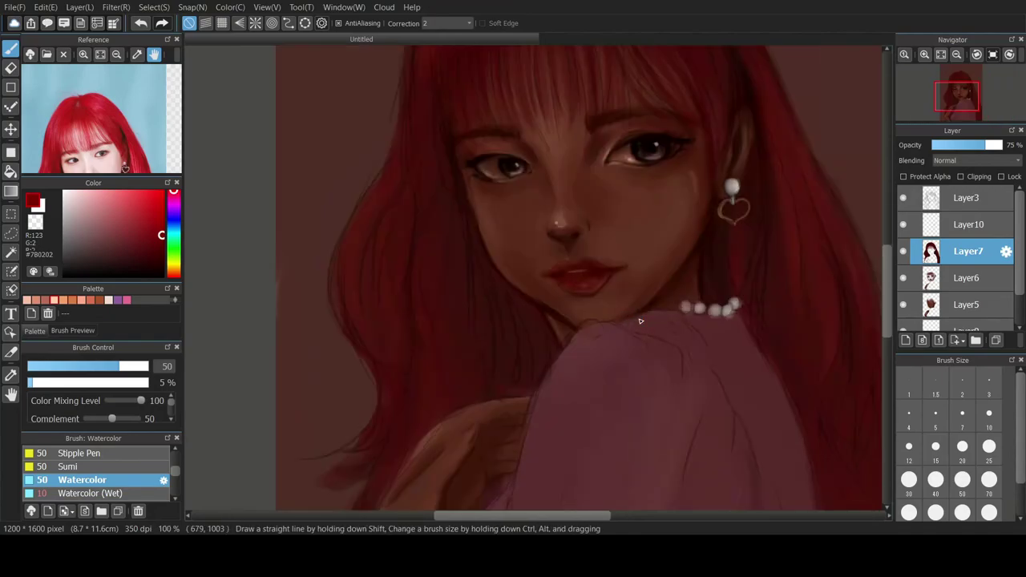
pyautogui.click(945, 281)
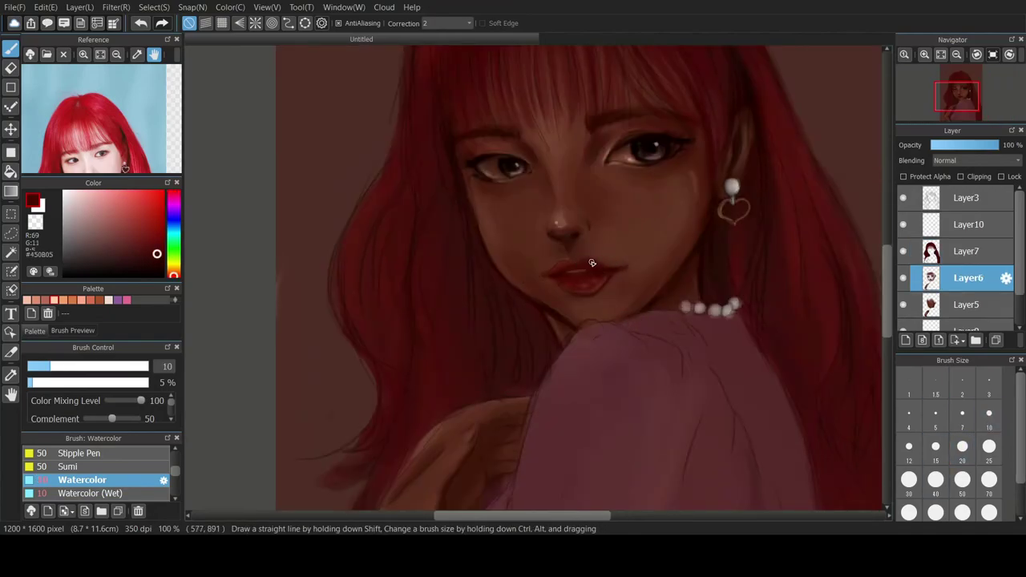
pyautogui.keyDown('alt'); pyautogui.click(592, 258); pyautogui.keyUp('alt')
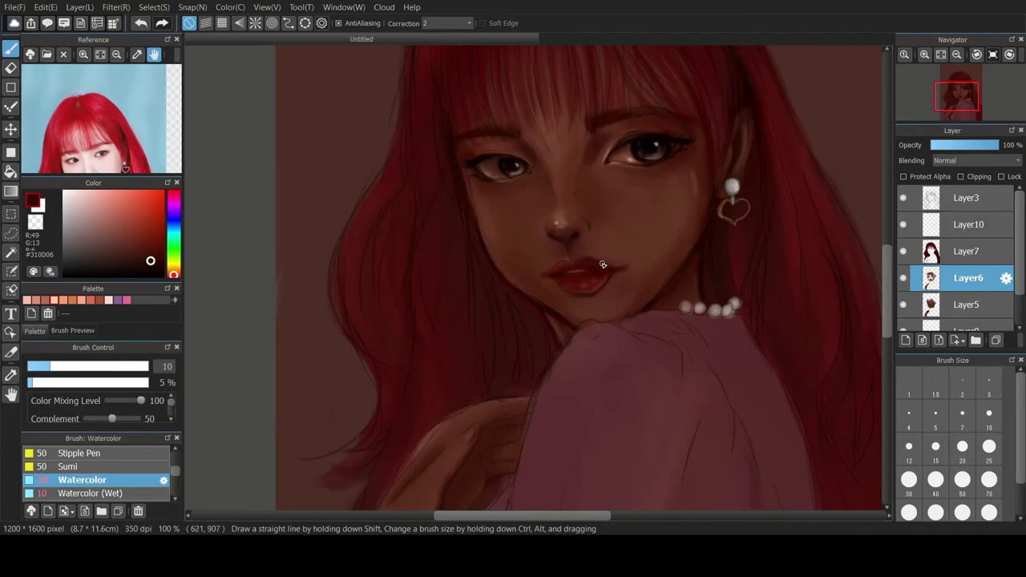
# - Hide the Layer3 sketch and darken the hair on Layer7 with the size 10 brush in #420000
pyautogui.click(903, 197)
pyautogui.click(932, 253)
pyautogui.keyDown('alt'); pyautogui.click(456, 136); pyautogui.keyUp('alt')
pyautogui.moveTo(159, 215); pyautogui.dragTo(163, 255)
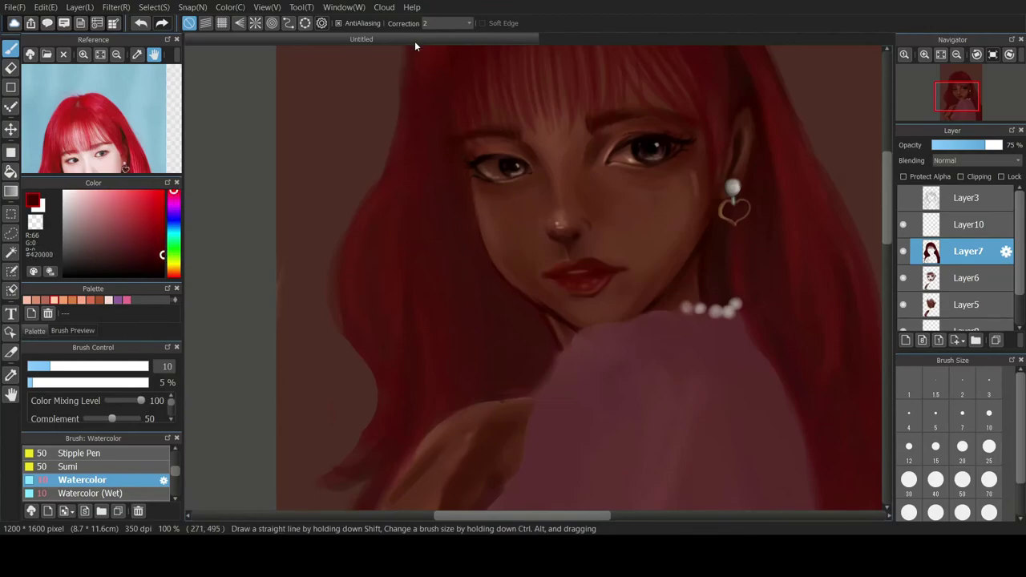
# - Deepen the hair shadow along the left cheek and jaw down to the hand in #180000, using sizes 30 and 15
pyautogui.keyDown('alt'); pyautogui.click(469, 191); pyautogui.keyUp('alt')
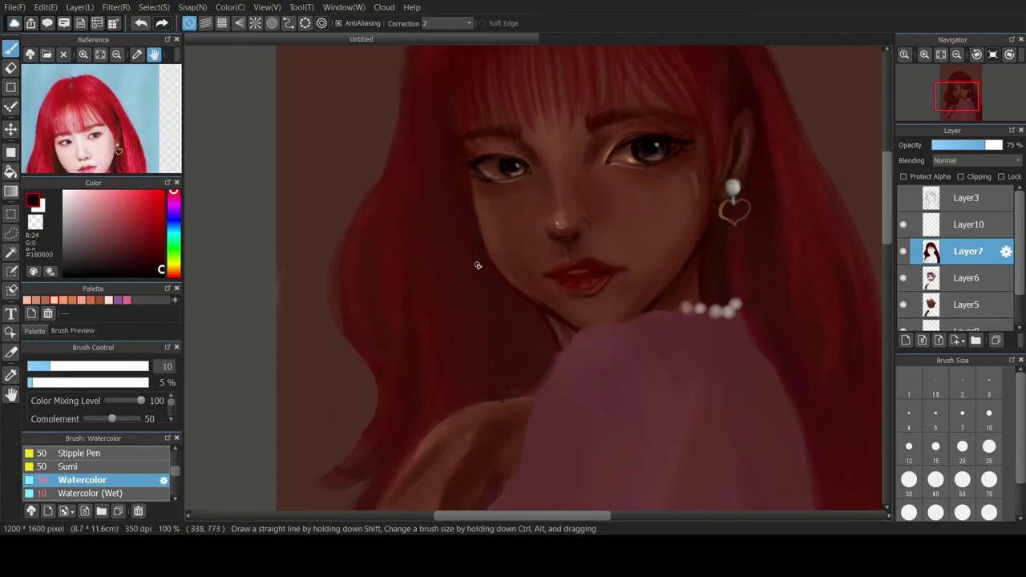
pyautogui.click(909, 480)
pyautogui.moveTo(483, 272); pyautogui.dragTo(531, 325)
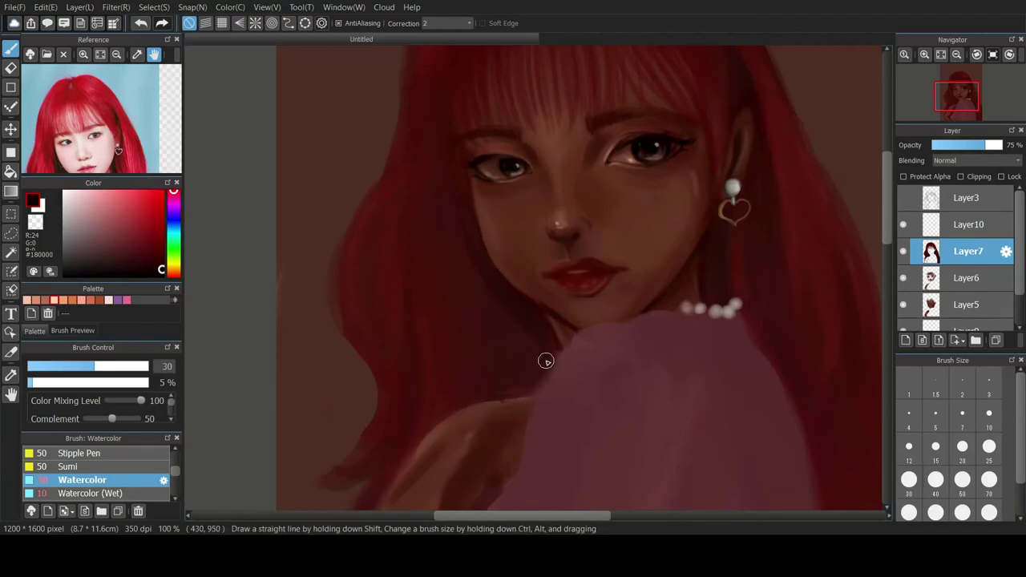
pyautogui.click(936, 452)
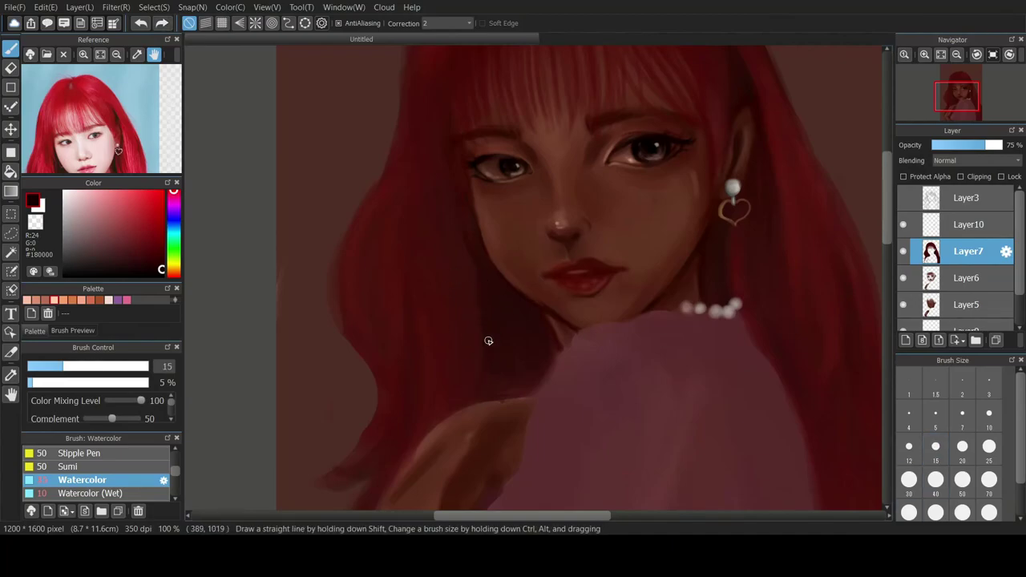
pyautogui.moveTo(499, 392)
pyautogui.mouseDown()
pyautogui.moveTo(530, 376)
pyautogui.moveTo(501, 338)
pyautogui.mouseUp()
# - Clean the hair edge at the shoulder with the size 30 eraser, deepen the neck shadow and add size 12 strands beside the face
pyautogui.click(910, 482)
pyautogui.click(6, 68)
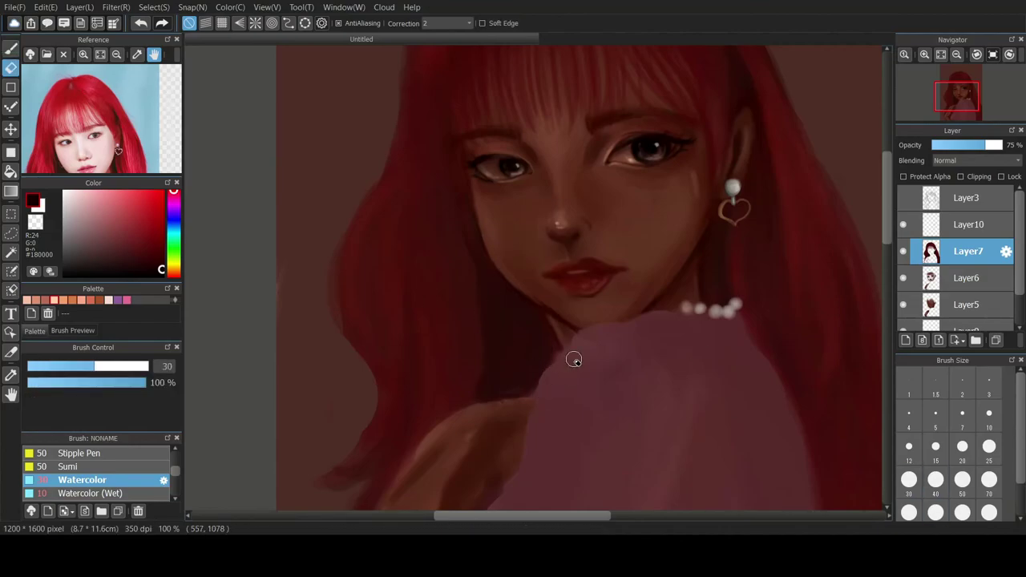
pyautogui.press('b')
pyautogui.moveTo(523, 343)
pyautogui.mouseDown()
pyautogui.moveTo(547, 351)
pyautogui.moveTo(530, 388)
pyautogui.mouseUp()
pyautogui.keyDown('alt'); pyautogui.click(433, 237); pyautogui.keyUp('alt')
pyautogui.click(909, 447)
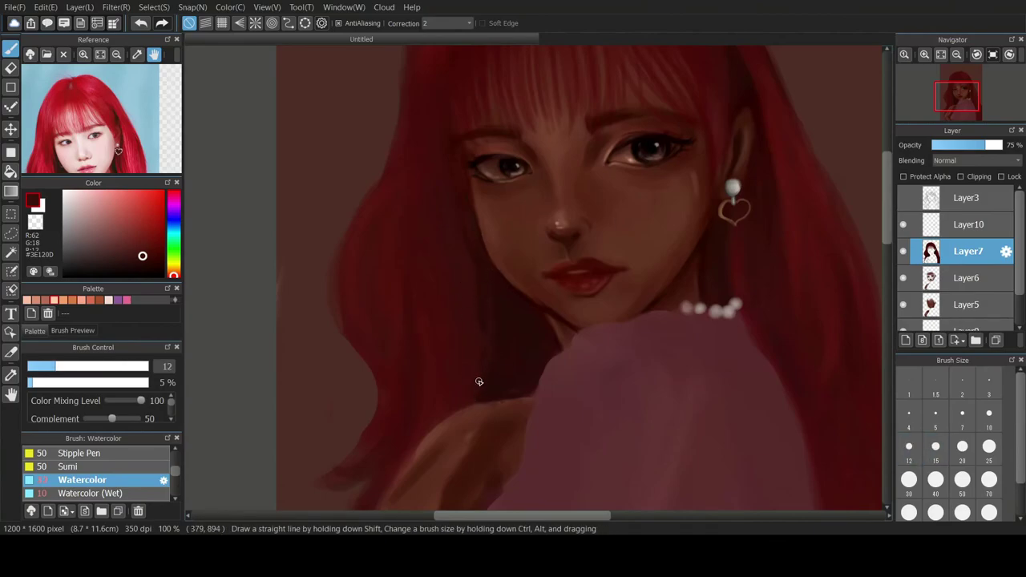
pyautogui.keyDown('alt'); pyautogui.click(470, 225); pyautogui.keyUp('alt')
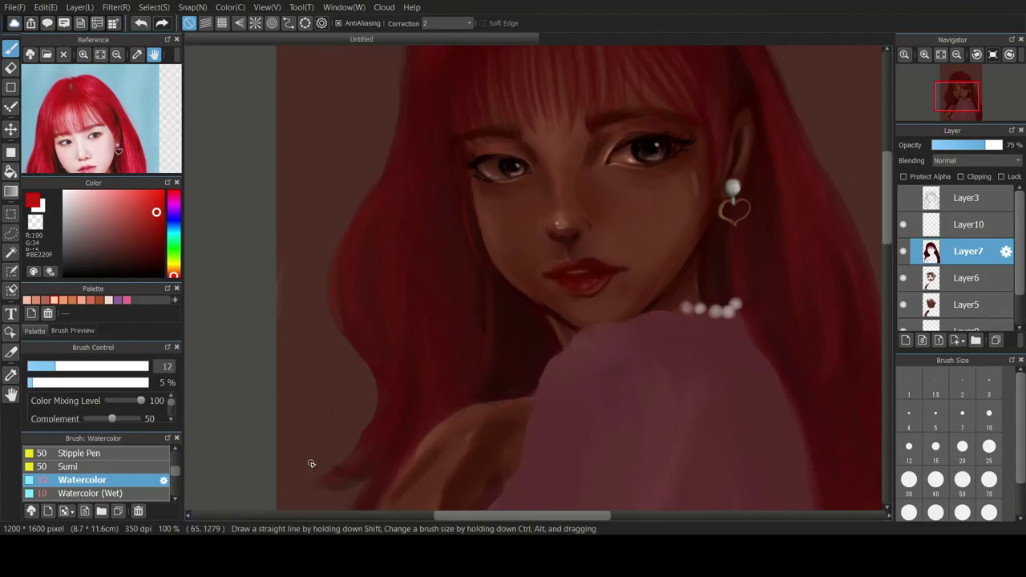
# - Paint the hair's crown and left side with the size 30 brush in #BE220F and shadow tone #44100D
pyautogui.click(935, 449)
pyautogui.scroll(1, 492, 462)
pyautogui.scroll(-2, 492, 462)
pyautogui.press(']')
pyautogui.press(']')
pyautogui.press(']')
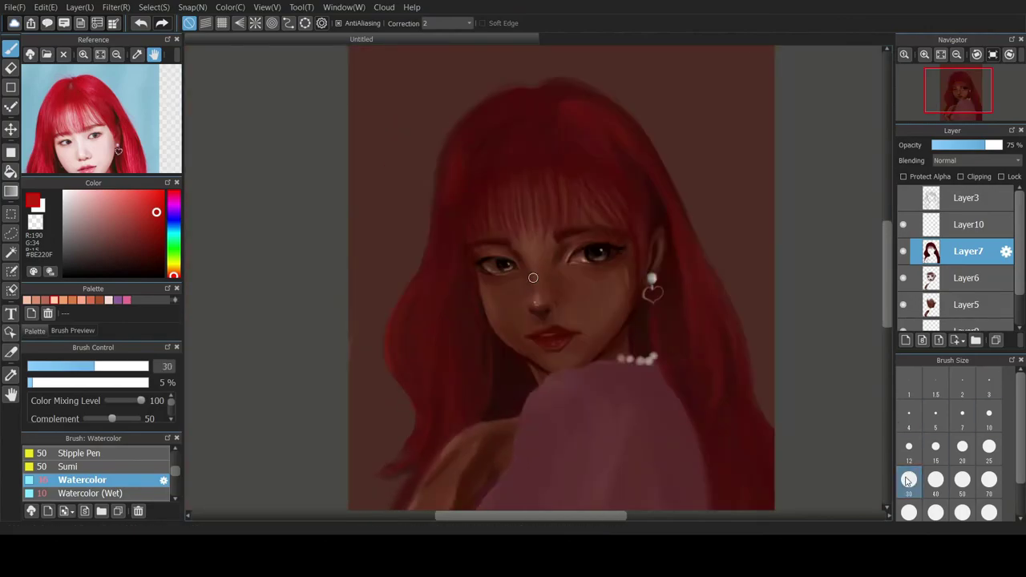
pyautogui.keyDown('alt'); pyautogui.click(432, 310); pyautogui.keyUp('alt')
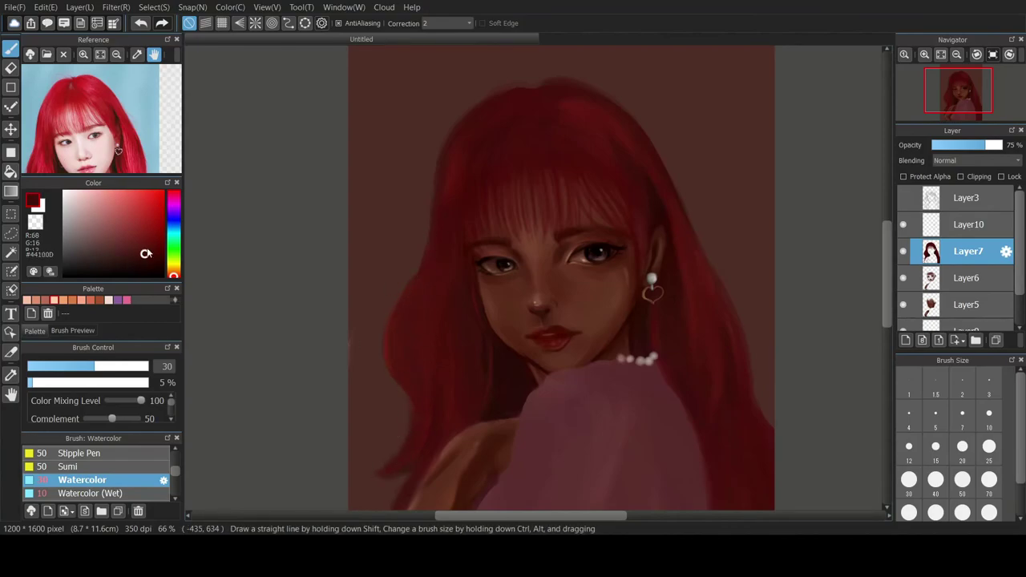
# - Trim the lower-left hair tips with the size 30 eraser and undo the last stroke along the outer wave
pyautogui.click(10, 68)
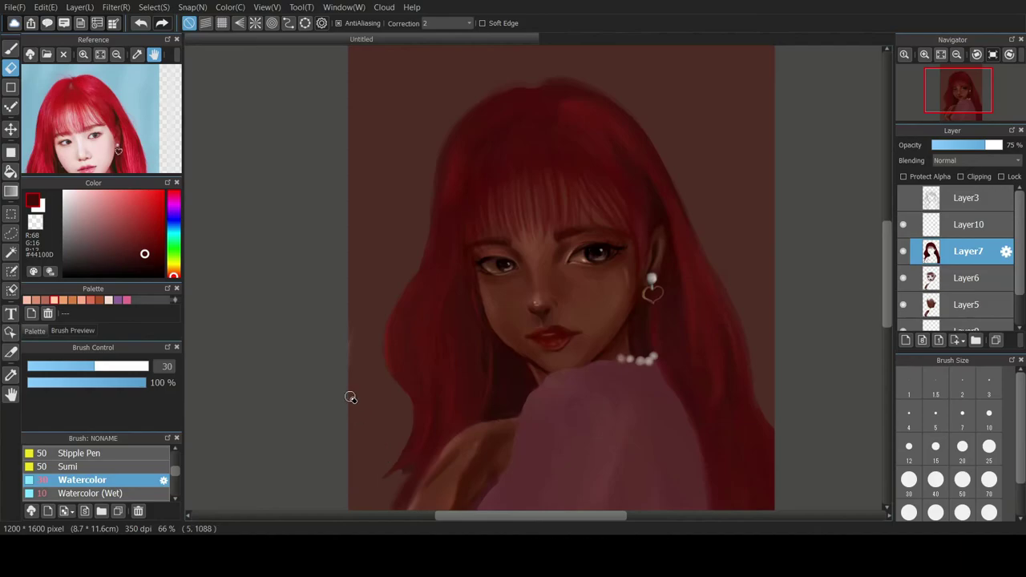
pyautogui.scroll(2, 176, 466)
pyautogui.moveTo(176, 466); pyautogui.dragTo(177, 481)
pyautogui.click(96, 467)
pyautogui.moveTo(406, 386)
pyautogui.mouseDown()
pyautogui.moveTo(388, 329)
pyautogui.moveTo(398, 316)
pyautogui.mouseUp()
pyautogui.hotkey('ctrl', 'z')
# - Blur the lower-left hair tips and smudge the left hair contour with the size 70 Smudge brush at 60% and 20%
pyautogui.click(10, 50)
pyautogui.moveTo(416, 409)
pyautogui.mouseDown()
pyautogui.moveTo(409, 393)
pyautogui.moveTo(344, 459)
pyautogui.mouseUp()
pyautogui.click(96, 479)
pyautogui.click(100, 382)
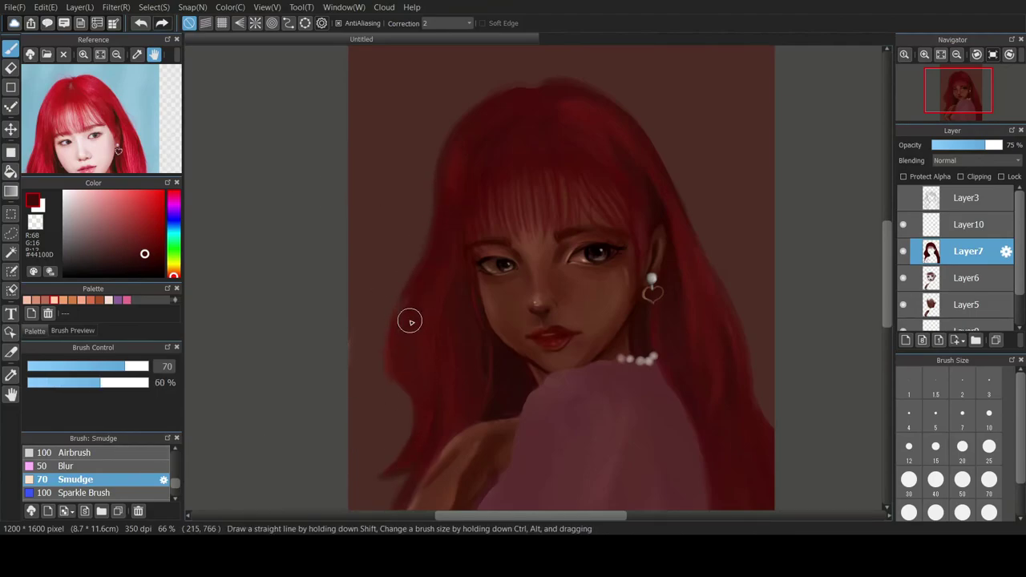
pyautogui.click(52, 383)
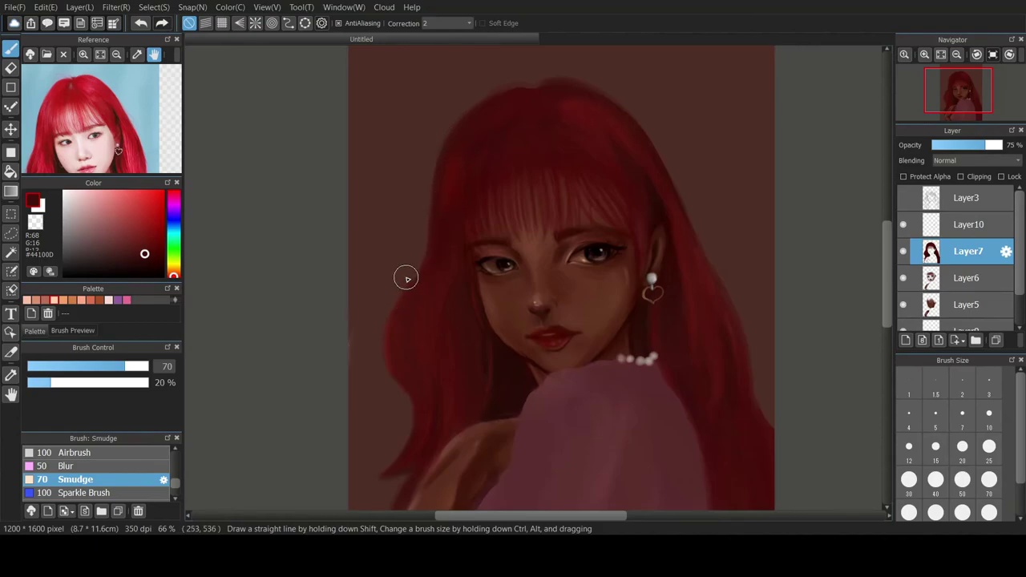
# - Smudge the hair edges at 51% and soften them with the size 50 Blur brush at 64%
pyautogui.scroll(-2, 403, 372)
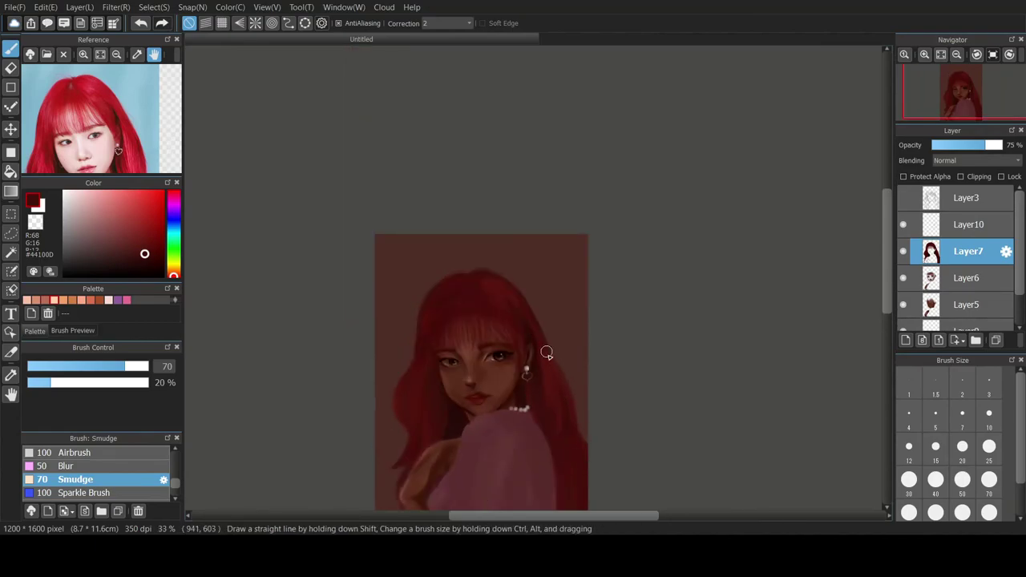
pyautogui.click(80, 382)
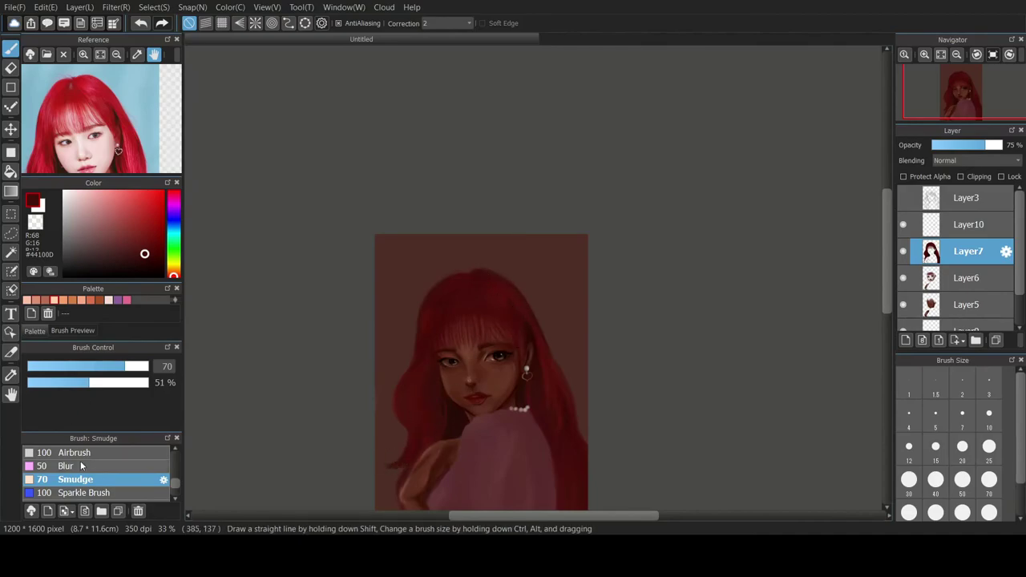
pyautogui.click(81, 466)
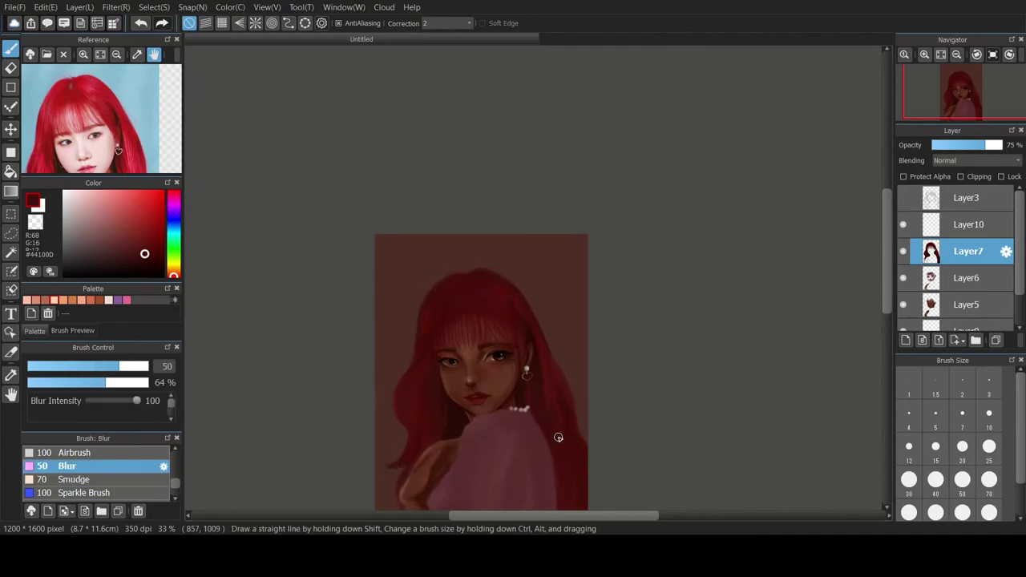
pyautogui.scroll(-1, 514, 480)
pyautogui.scroll(-2, 514, 479)
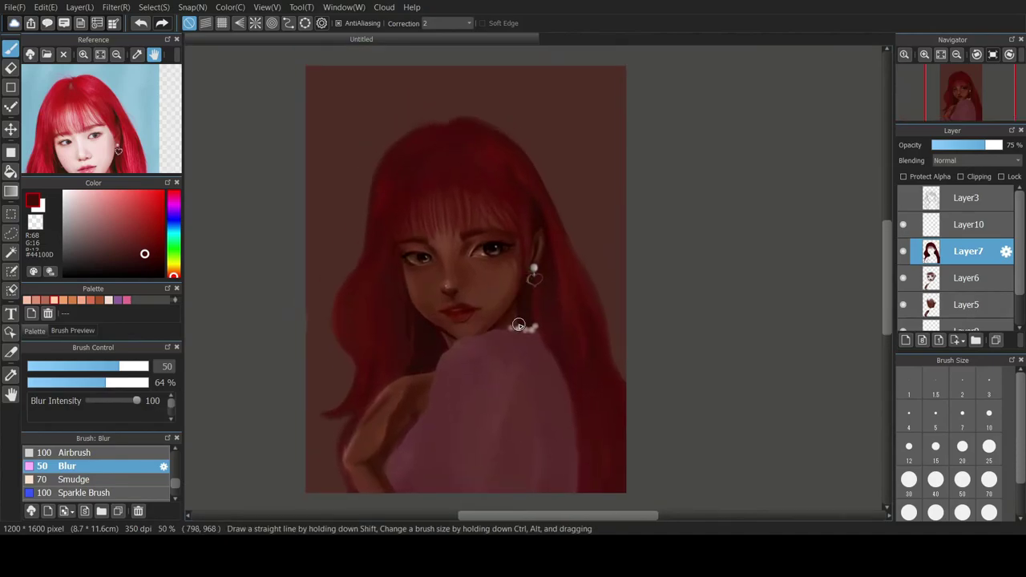
# - Erase along the left cheek and jaw on Layer7 and Layer10 at size 30, and blur the hair edge there on Layer7
pyautogui.scroll(2, 437, 214)
pyautogui.press('e')
pyautogui.hotkey('ctrl', 'z')
pyautogui.moveTo(384, 338)
pyautogui.mouseDown()
pyautogui.moveTo(417, 414)
pyautogui.moveTo(456, 432)
pyautogui.mouseUp()
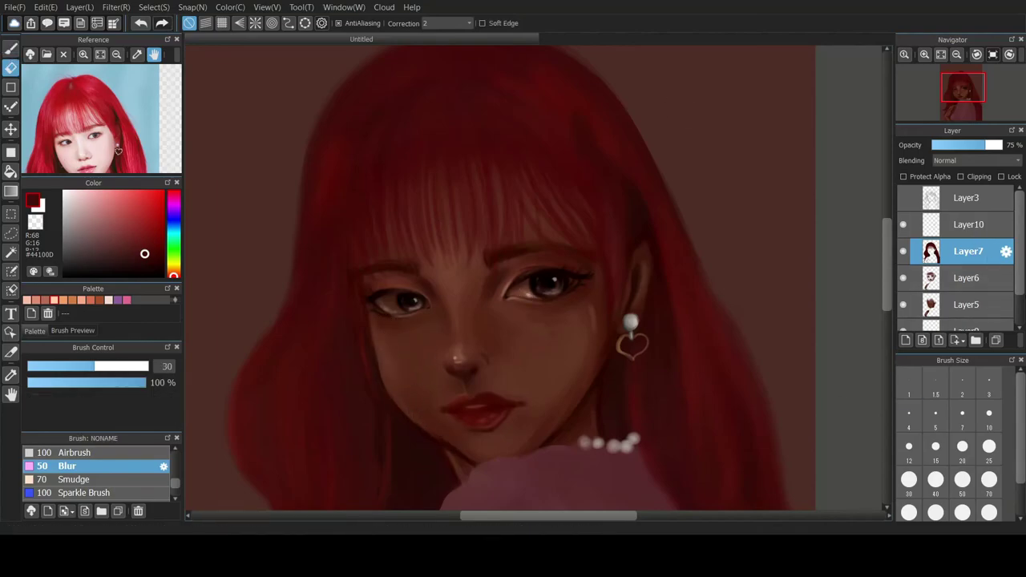
pyautogui.click(966, 226)
pyautogui.moveTo(386, 361); pyautogui.dragTo(451, 441)
pyautogui.press('b')
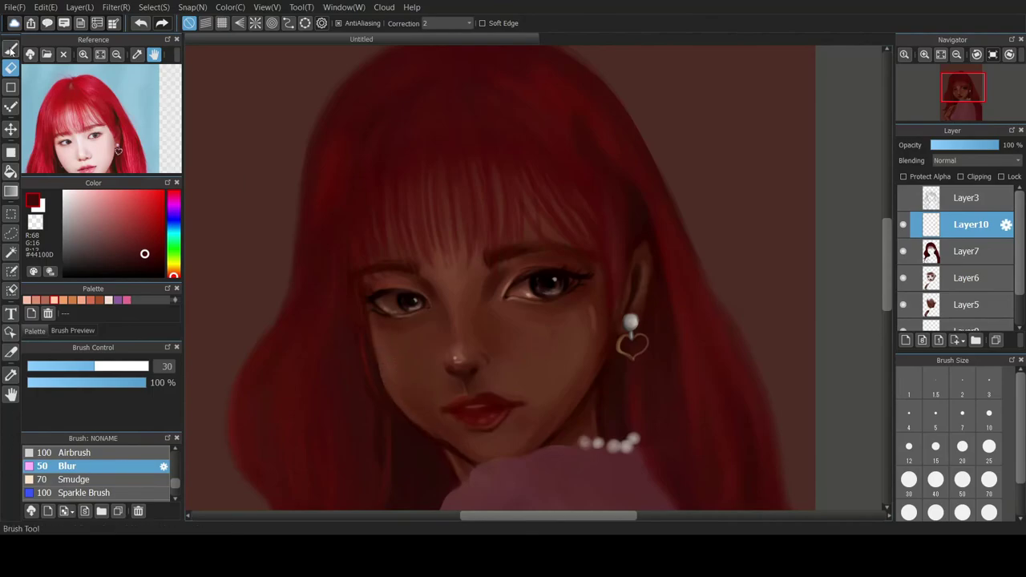
pyautogui.hotkey('alt', '[')
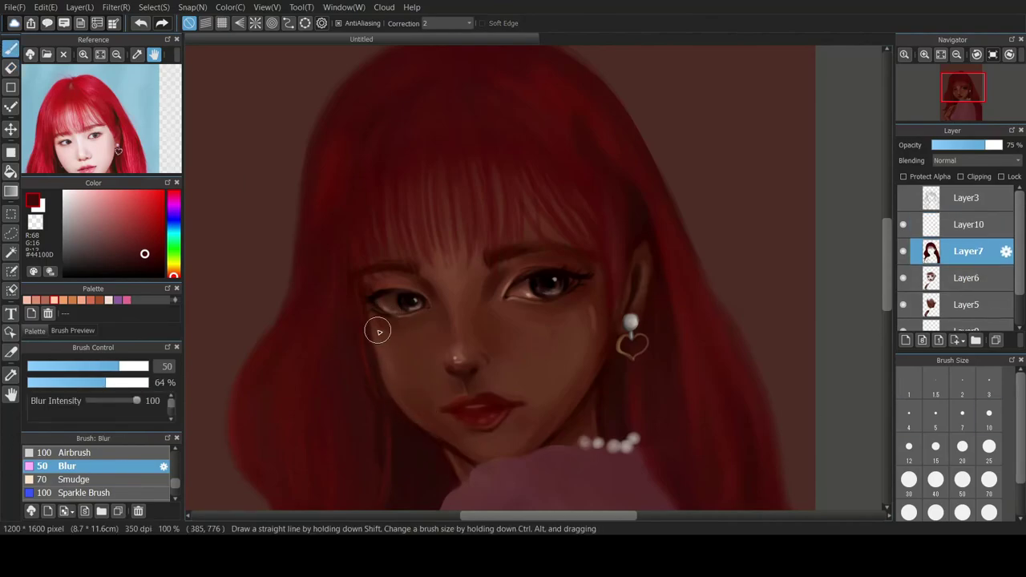
# - Blur the skin shading along the chin and mouth on Layer6 with the size 40 Blur brush
pyautogui.scroll(-1, 954, 257)
pyautogui.click(952, 255)
pyautogui.click(962, 446)
pyautogui.click(936, 480)
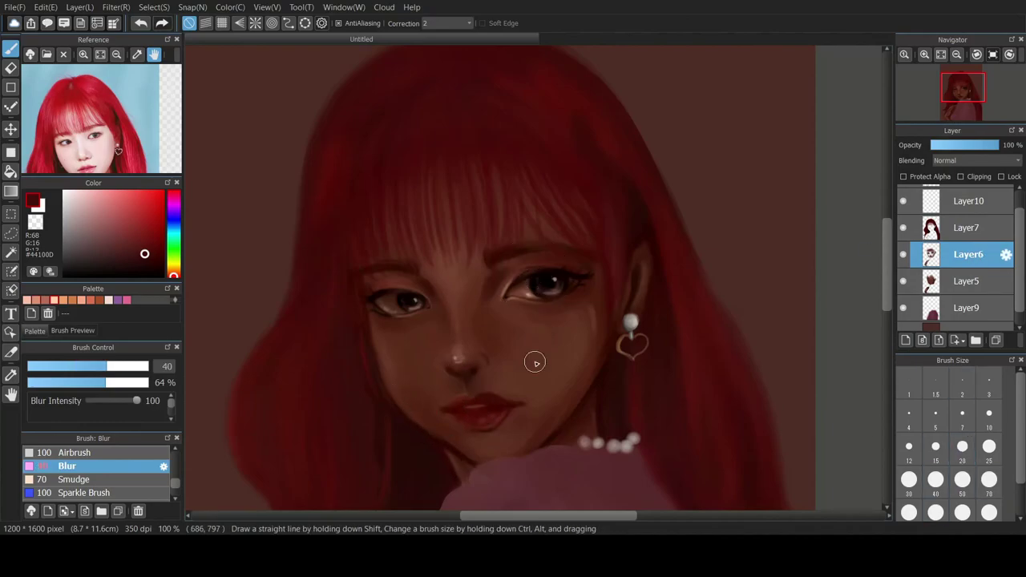
pyautogui.hotkey('ctrl', 'z')
pyautogui.moveTo(449, 439)
pyautogui.mouseDown()
pyautogui.moveTo(500, 454)
pyautogui.moveTo(573, 421)
pyautogui.moveTo(409, 397)
pyautogui.moveTo(526, 382)
pyautogui.mouseUp()
# - Smudge the underside of the chin at size 30 and 51%, and clean the neck edge with the size 30 eraser
pyautogui.click(74, 479)
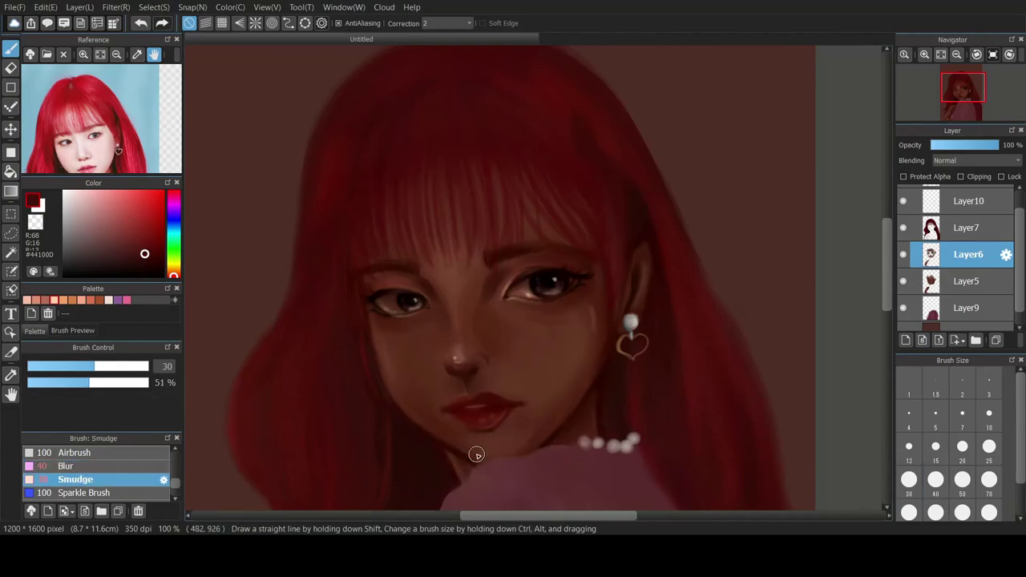
pyautogui.press('e')
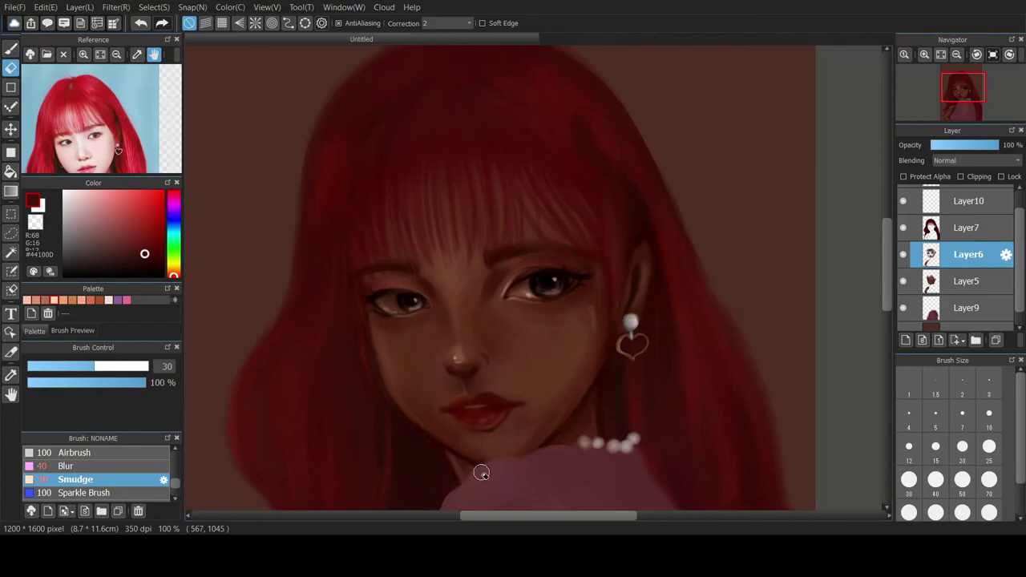
pyautogui.click(65, 466)
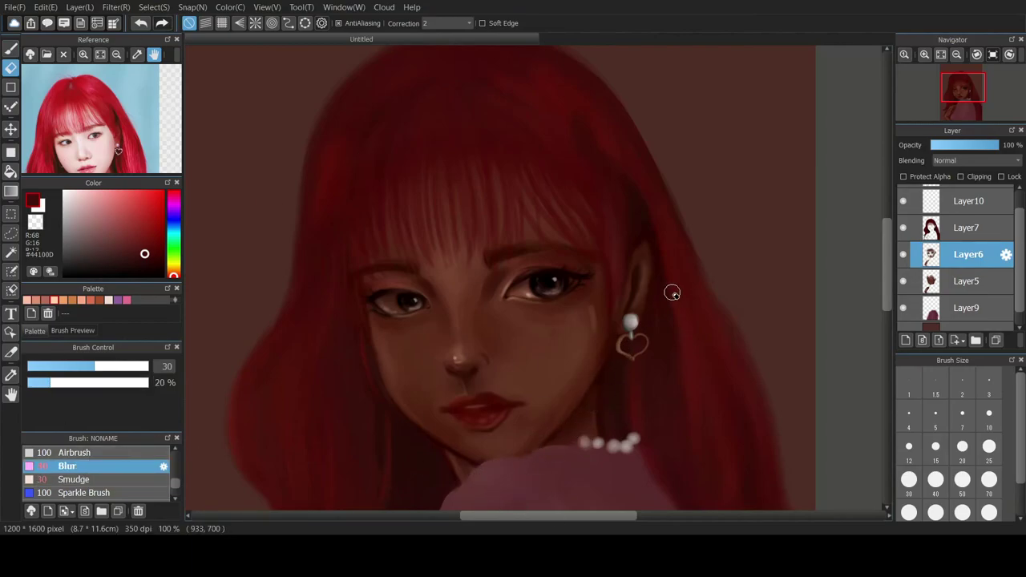
# - Blur the hair edge along the left cheek on Layer7, and smudge that edge on Layer5 and Layer10 at 51%
pyautogui.scroll(4, 485, 302)
pyautogui.scroll(-7, 484, 302)
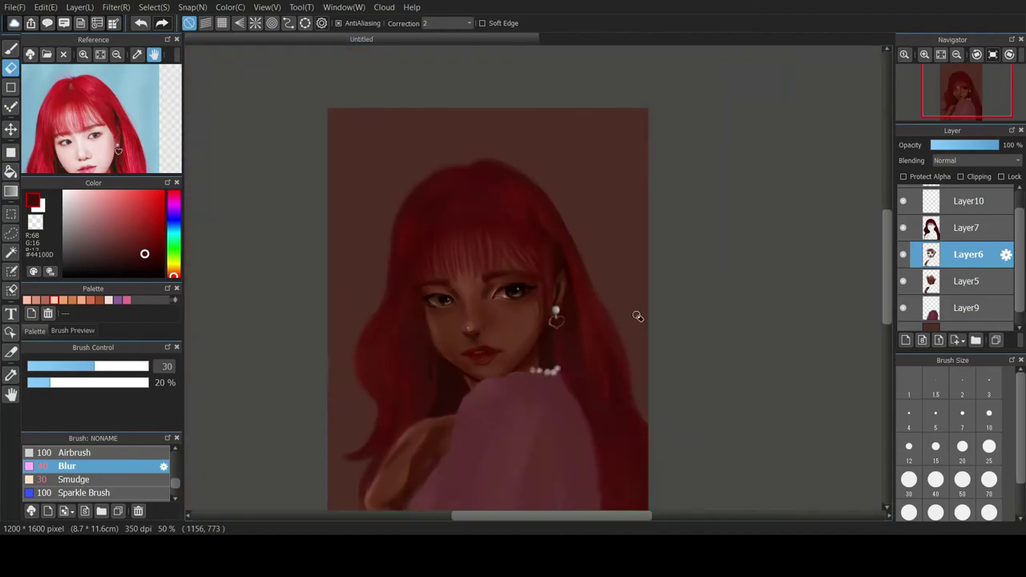
pyautogui.click(968, 227)
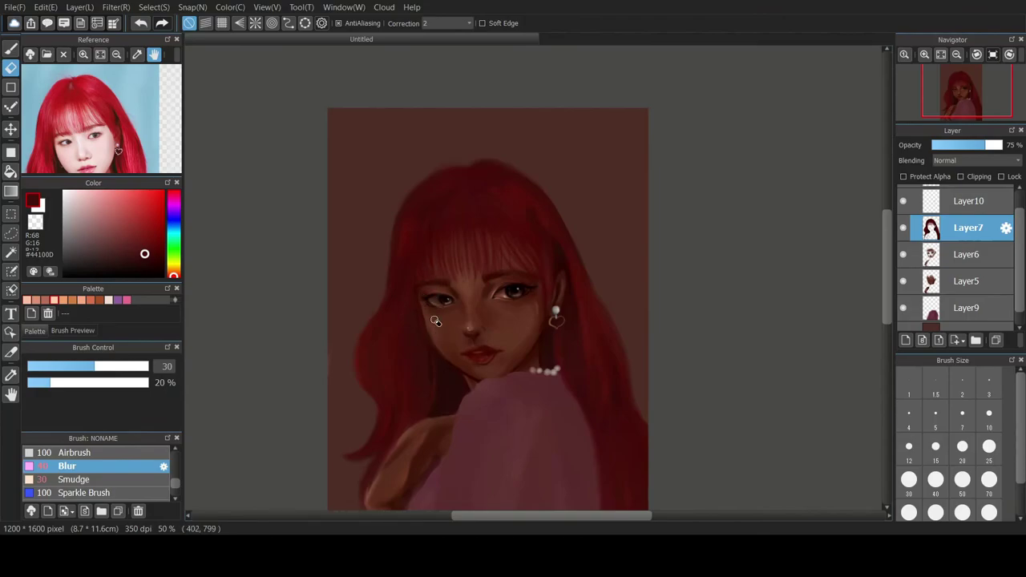
pyautogui.press('b')
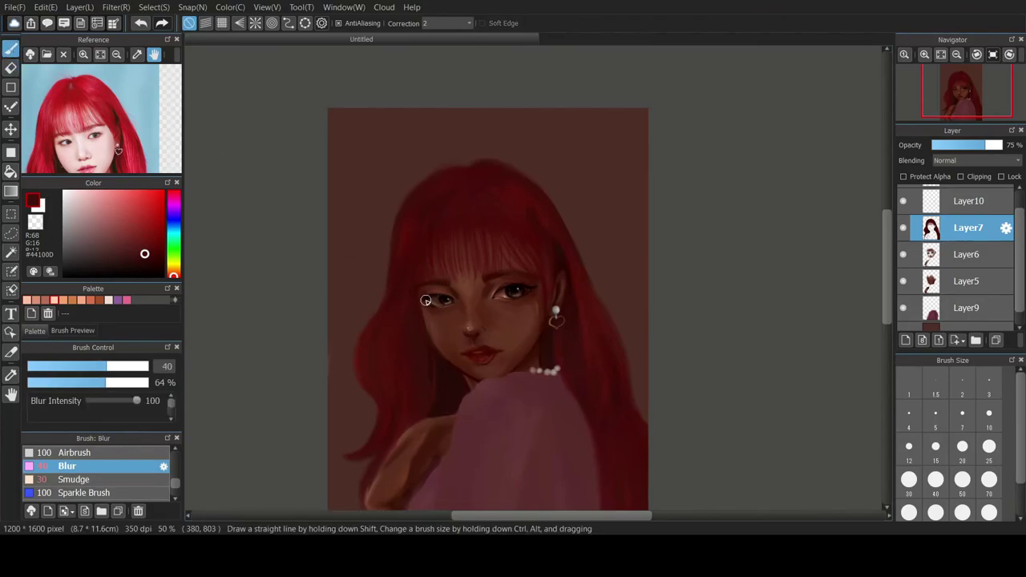
pyautogui.click(971, 280)
pyautogui.click(75, 480)
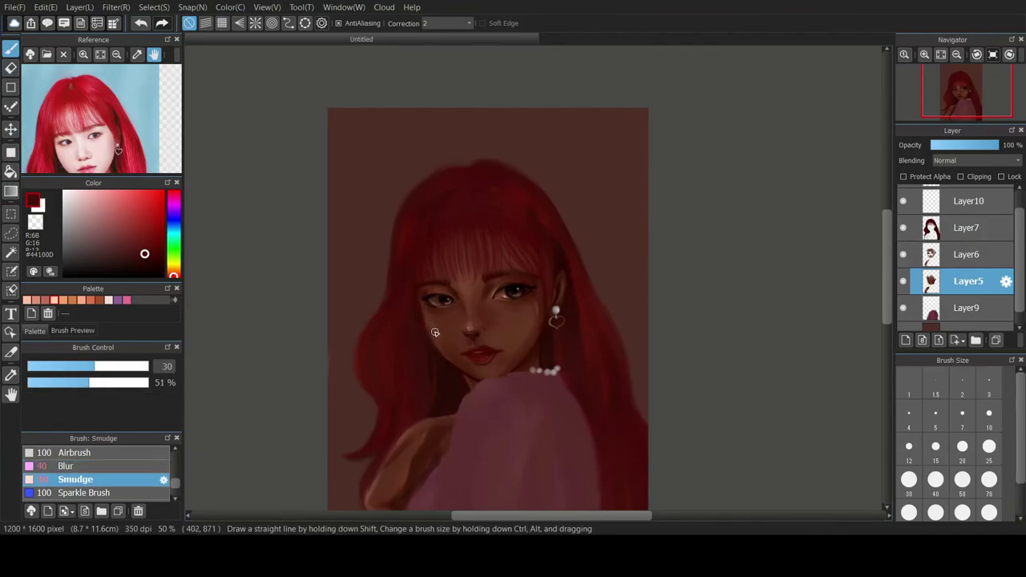
pyautogui.click(970, 201)
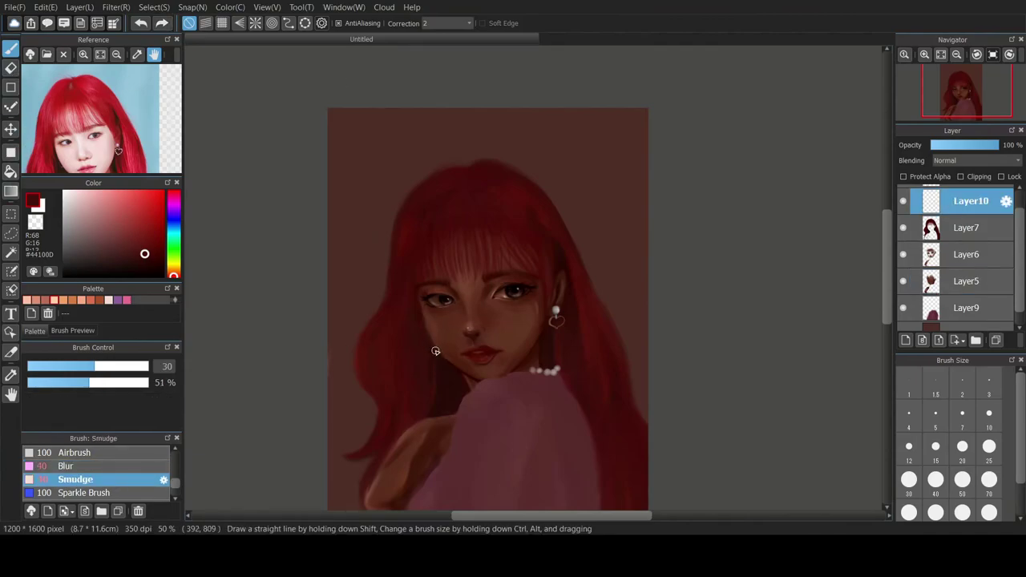
pyautogui.click(936, 480)
# - Clean up the left cheek and jaw edge across Layer10, Layer7 and Layer5 with the size 30 eraser at 20%
pyautogui.press('e')
pyautogui.scroll(-1, 441, 353)
pyautogui.scroll(3, 477, 360)
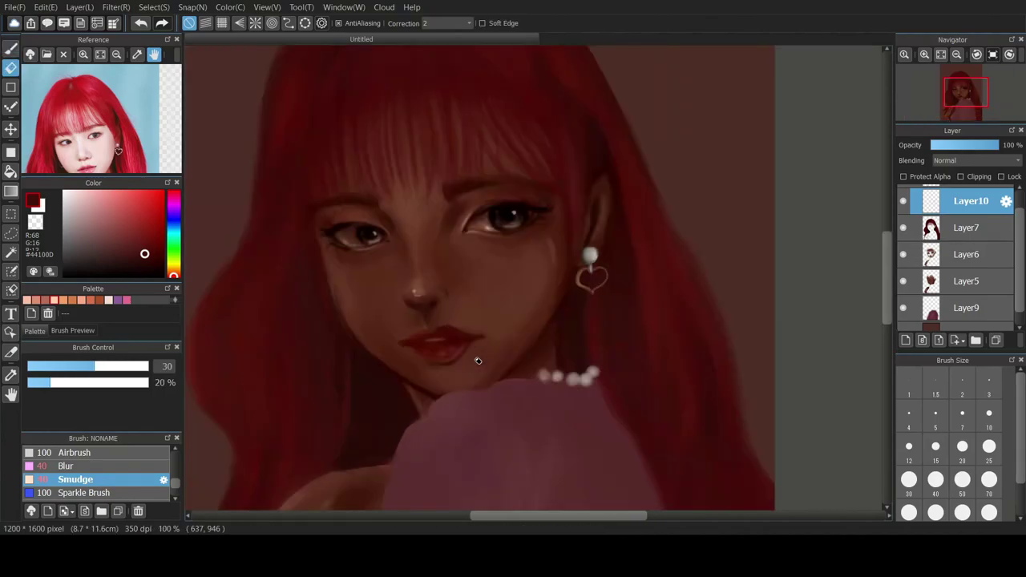
pyautogui.click(969, 228)
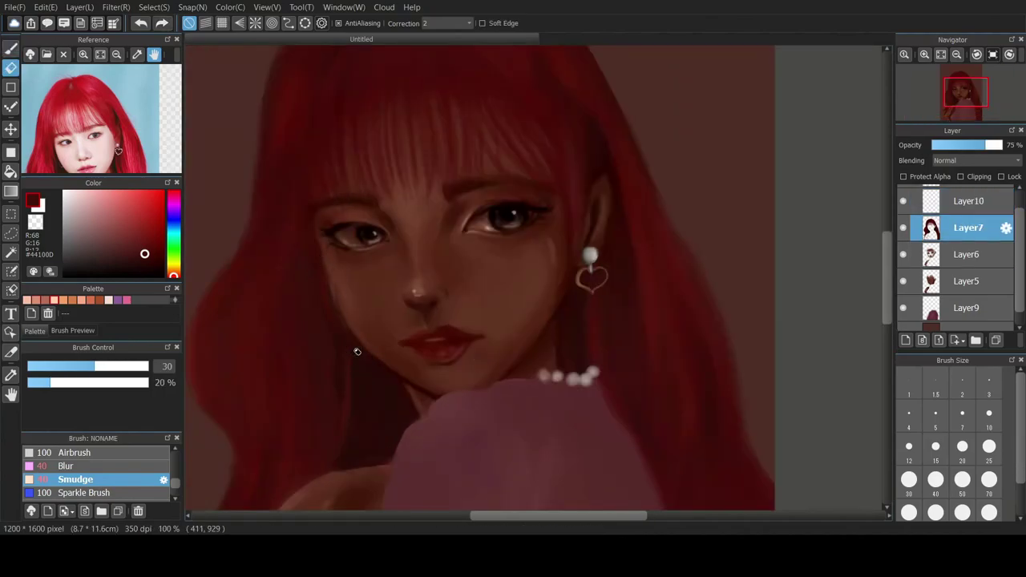
pyautogui.click(966, 281)
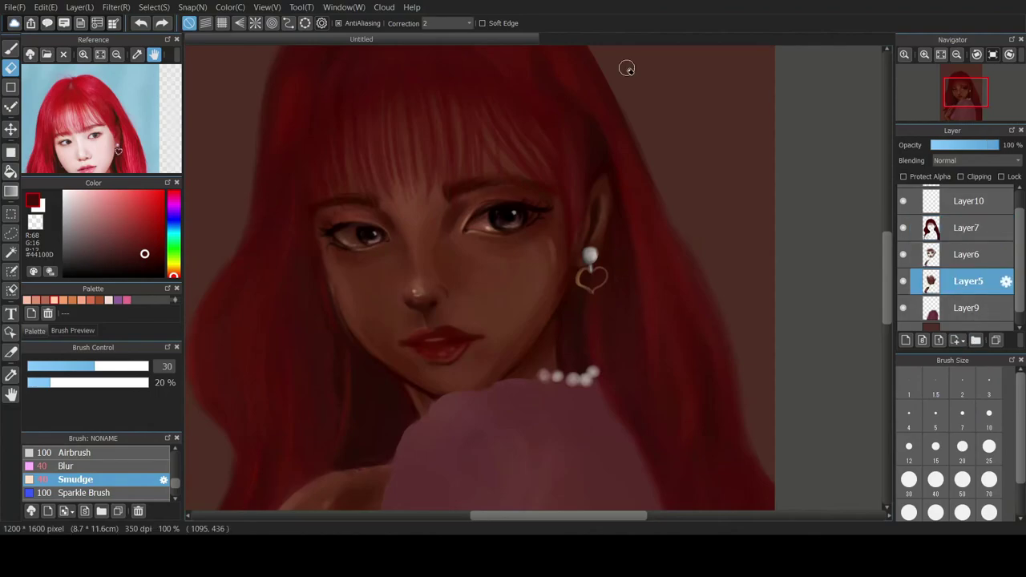
# - Undo the last smudge on Layer5, and smudge the left cheek edge on Layer6 at size 40 and 51%
pyautogui.keyDown('alt'); pyautogui.click(337, 297); pyautogui.keyUp('alt')
pyautogui.press('b')
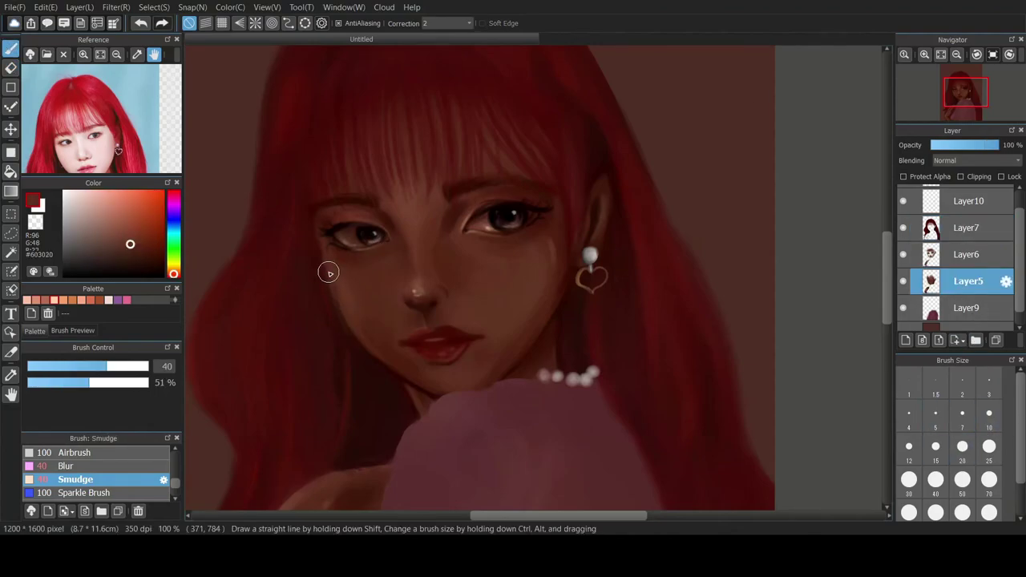
pyautogui.hotkey('ctrl', 'z')
pyautogui.click(966, 254)
pyautogui.moveTo(334, 286); pyautogui.dragTo(339, 303)
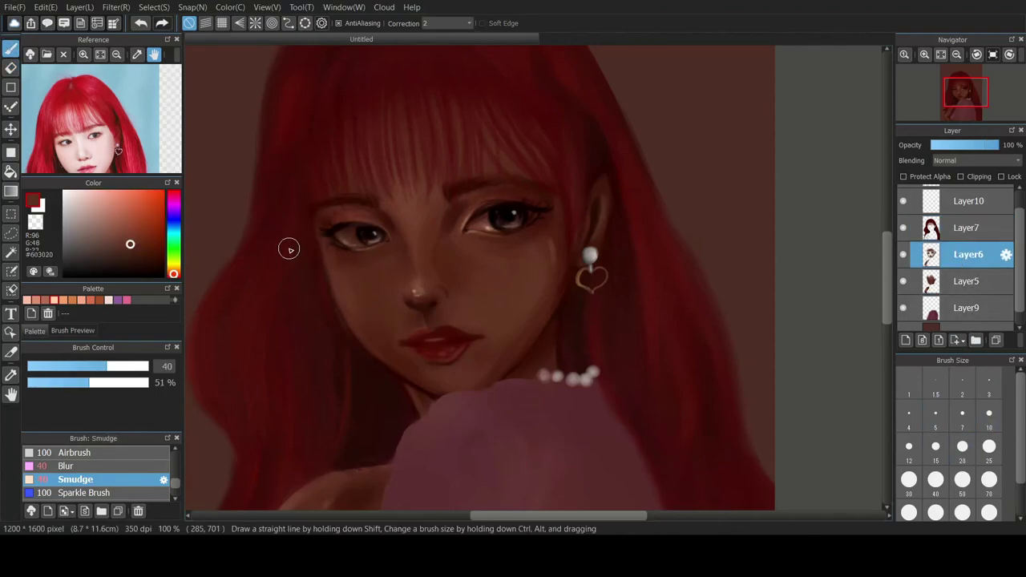
# - Refine the hair edge beside the left cheek on Layer7 with dark #2C0705 Watercolor at size 15 and 5%, and trim it with the size 20 eraser
pyautogui.click(996, 226)
pyautogui.keyDown('alt'); pyautogui.click(369, 355); pyautogui.keyUp('alt')
pyautogui.click(990, 415)
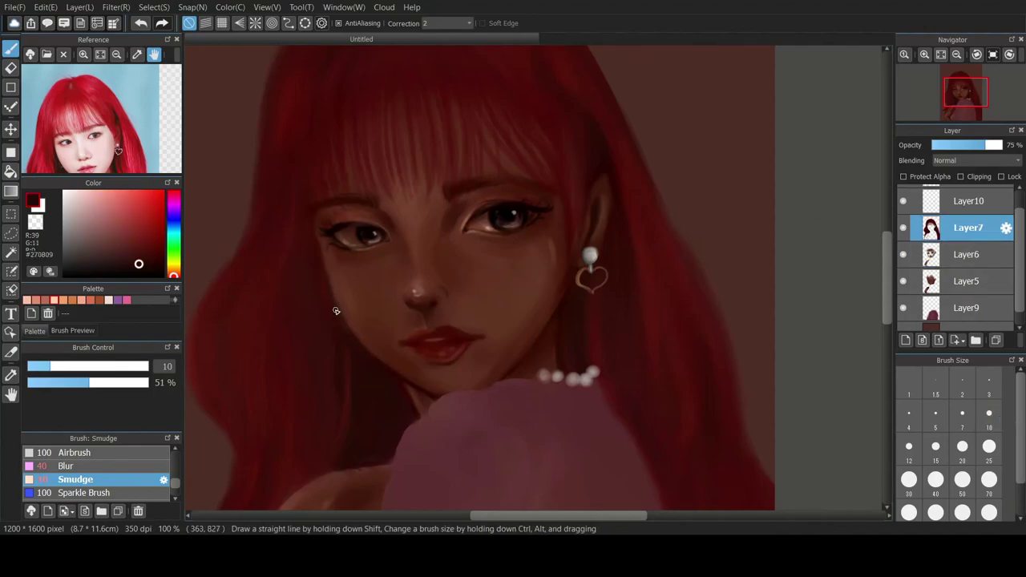
pyautogui.click(153, 262)
pyautogui.moveTo(175, 484); pyautogui.dragTo(174, 470)
pyautogui.click(81, 498)
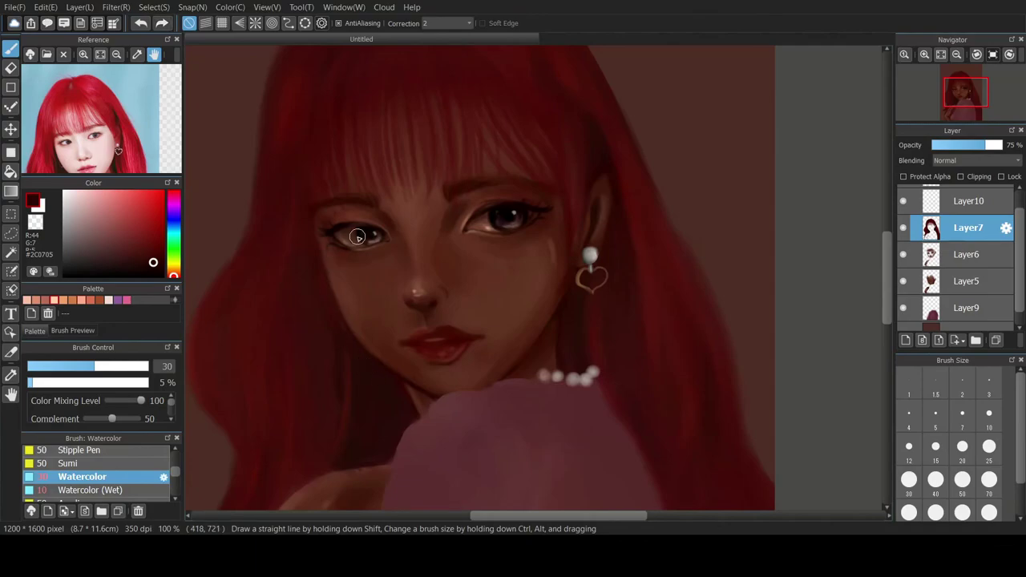
pyautogui.click(937, 455)
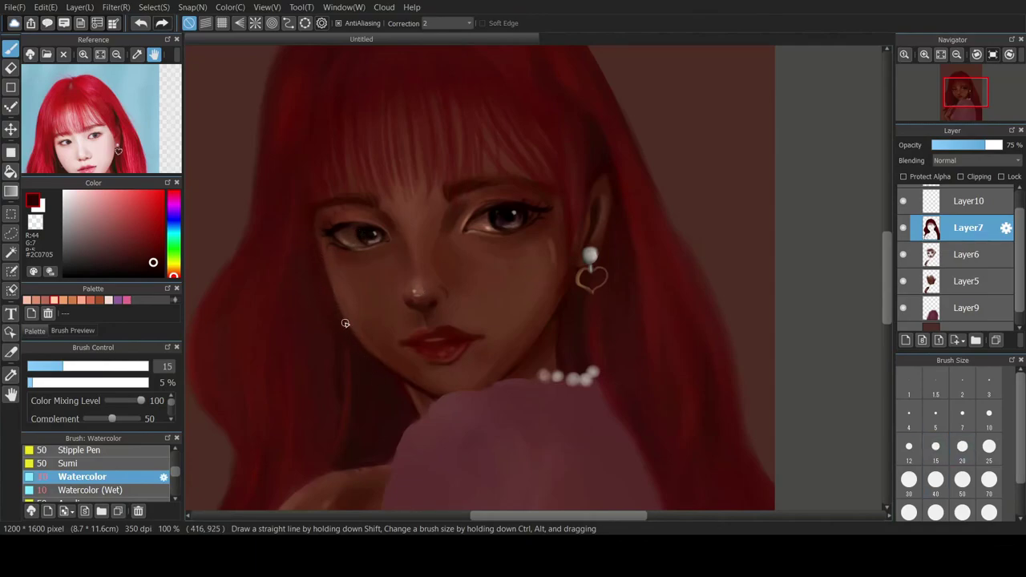
pyautogui.press('e')
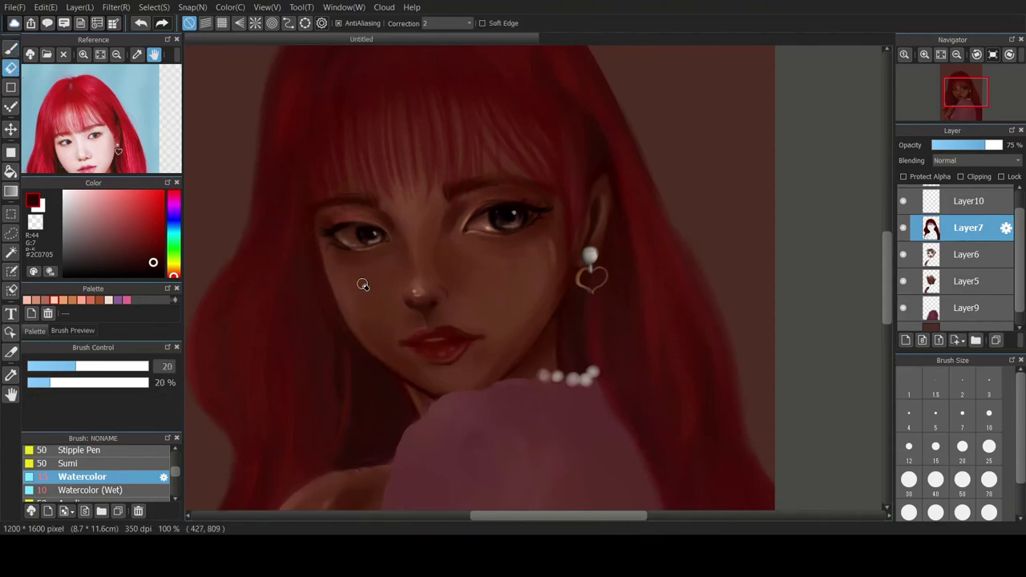
# - Deepen the hair on Layer7 with the size 30 Watercolor brush at 5%, and show the Layer3 line sketch
pyautogui.scroll(3, 445, 398)
pyautogui.scroll(-6, 454, 389)
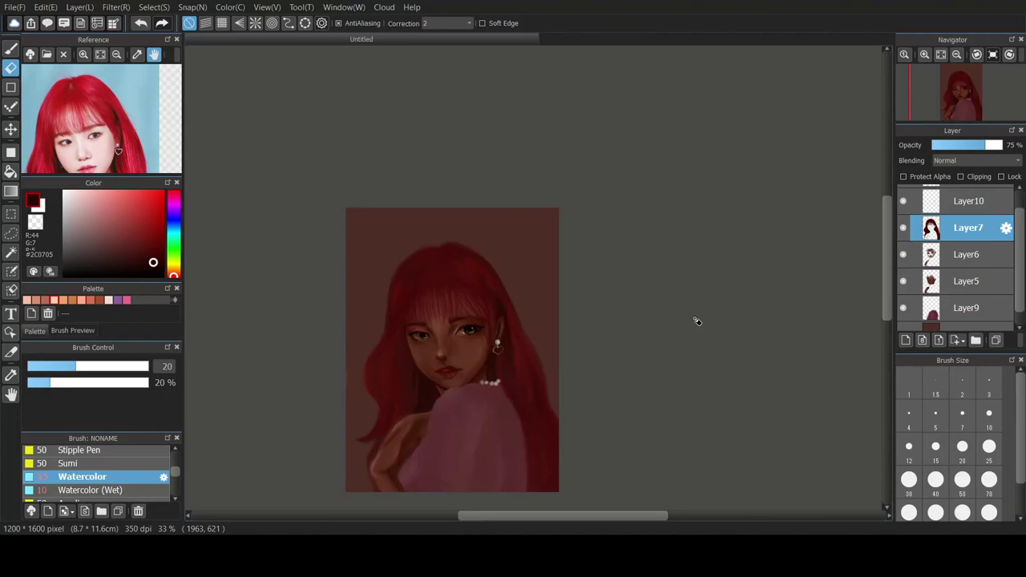
pyautogui.press('b')
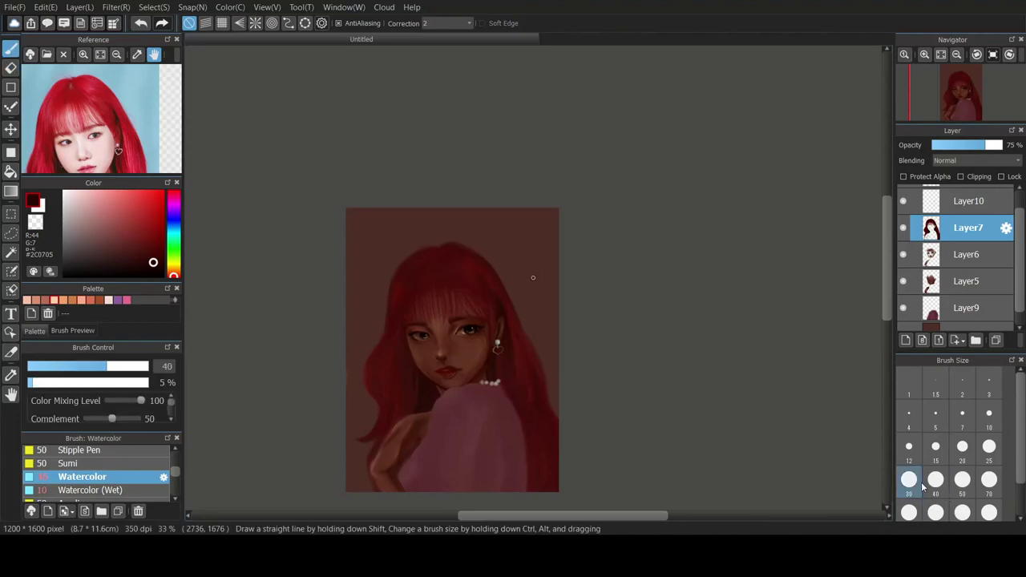
pyautogui.click(909, 479)
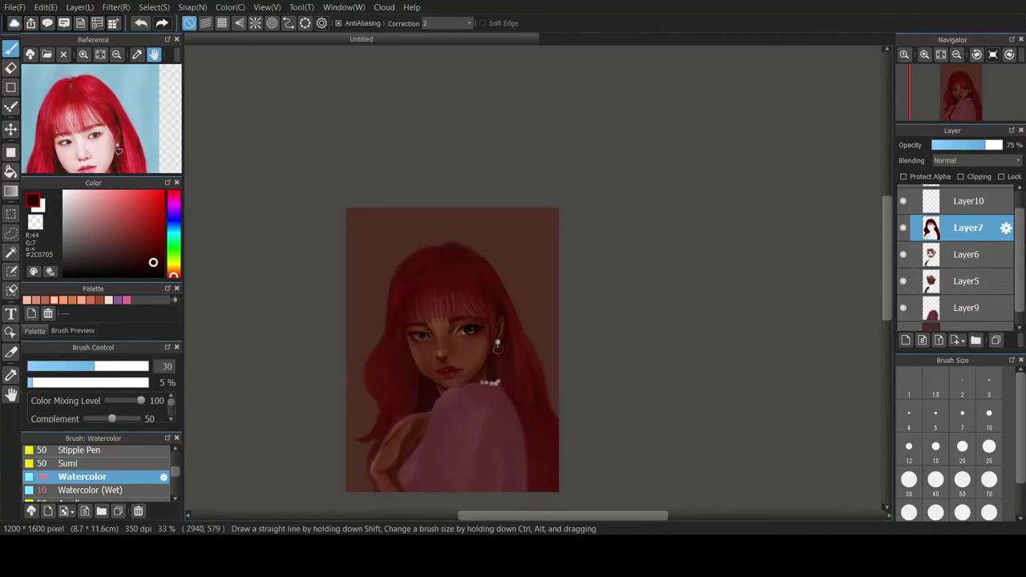
pyautogui.scroll(1, 974, 202)
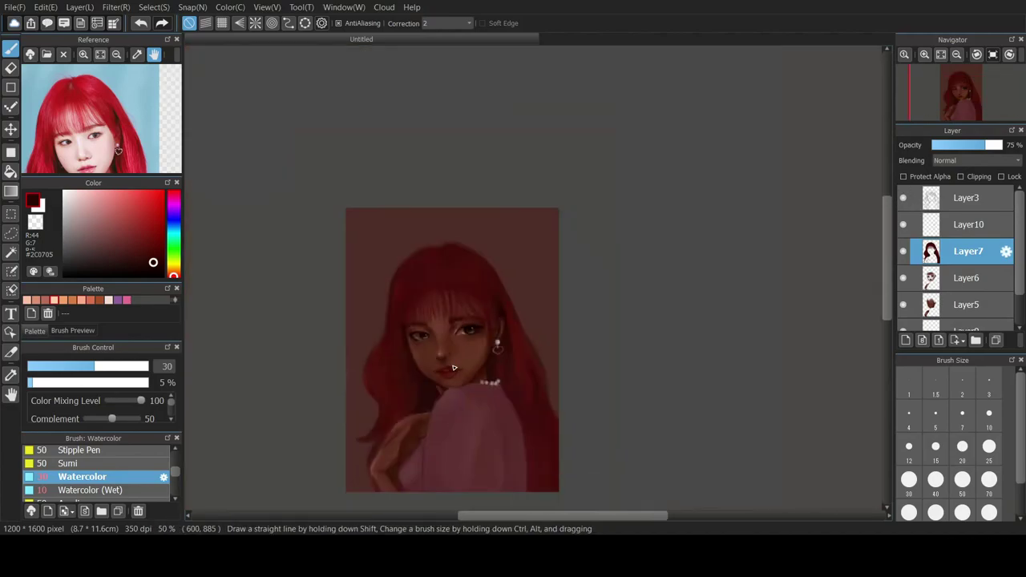
pyautogui.scroll(2, 453, 367)
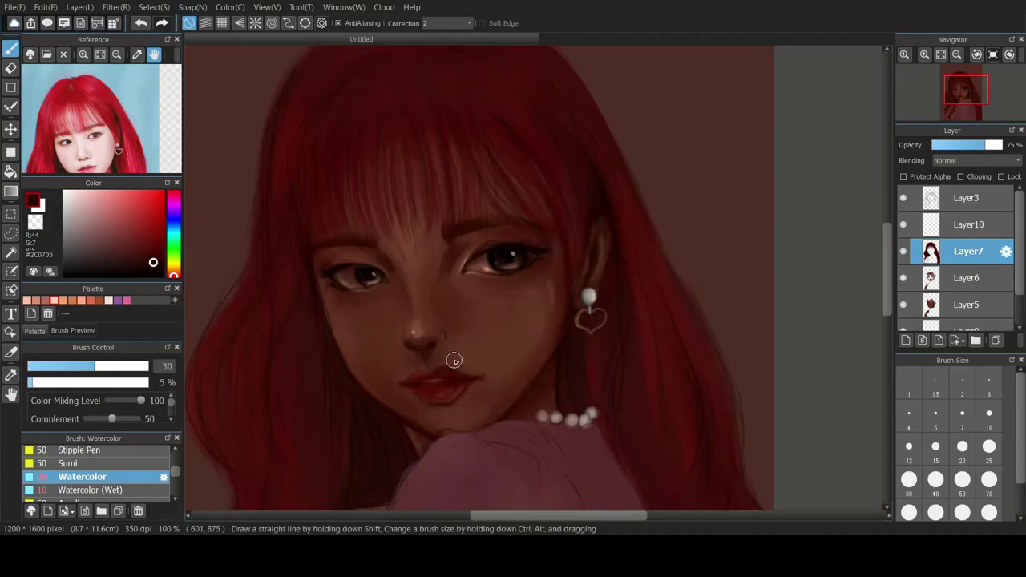
# - Darken the eye lines on Layer6 with #0B0000 at size 10, and the hair strands on Layer7 with the dark red sampled near the ear
pyautogui.click(1001, 275)
pyautogui.click(989, 414)
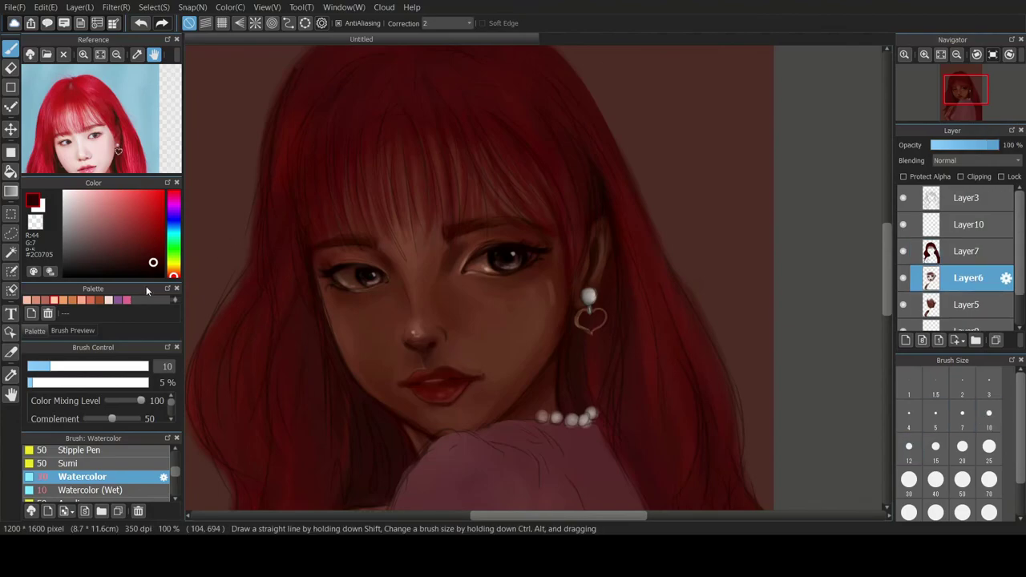
pyautogui.click(157, 273)
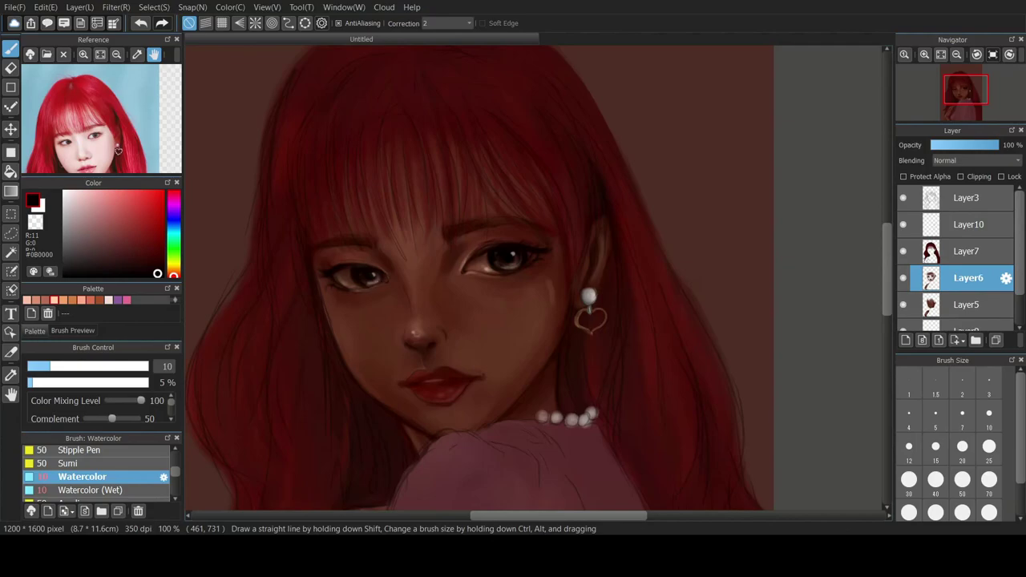
pyautogui.click(968, 251)
pyautogui.keyDown('alt'); pyautogui.click(592, 224); pyautogui.keyUp('alt')
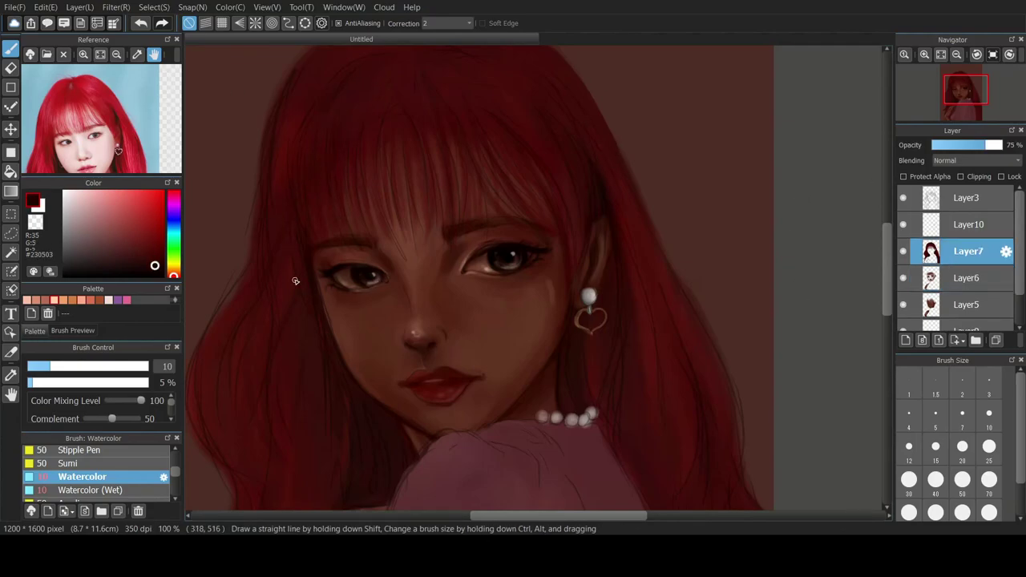
# - Paint bright red #D4271B strands down the hair lengths on Layer7 with the Watercolor brush at size 20 and 7%
pyautogui.click(85, 383)
pyautogui.click(278, 233)
pyautogui.click(152, 204)
pyautogui.click(46, 382)
pyautogui.hotkey('ctrl', 'z')
pyautogui.moveTo(261, 289); pyautogui.dragTo(217, 349)
pyautogui.hotkey('ctrl', 'z')
pyautogui.hotkey('ctrl', 'z')
pyautogui.hotkey('ctrl', 'z')
pyautogui.moveTo(266, 311)
pyautogui.mouseDown()
pyautogui.moveTo(232, 352)
pyautogui.moveTo(255, 377)
pyautogui.mouseUp()
pyautogui.click(37, 384)
pyautogui.click(78, 366)
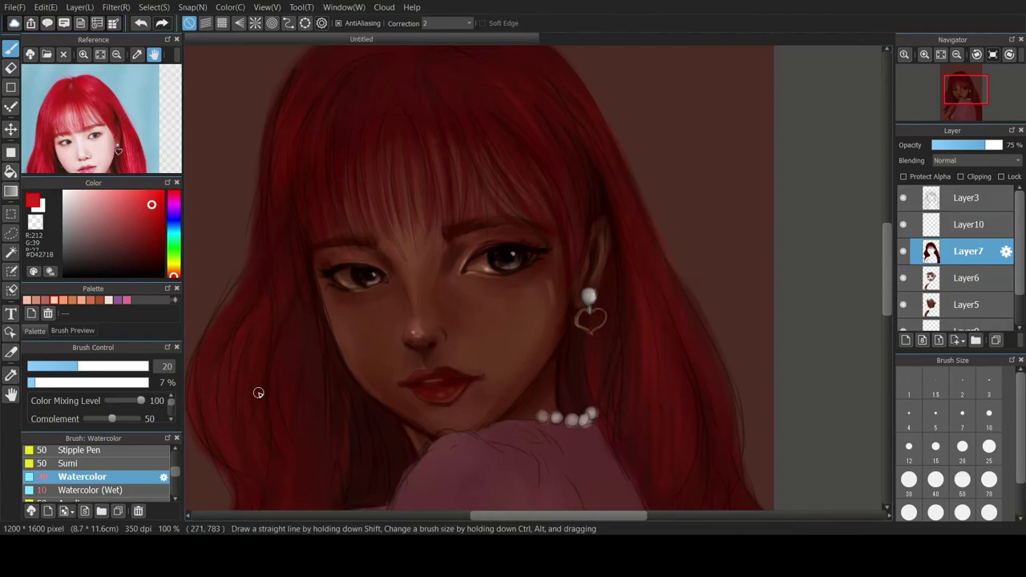
# - Shade the hair with dark red #470F0B using the size 150 Watercolor brush, and lower Layer7's opacity to 69%
pyautogui.scroll(-1, 561, 320)
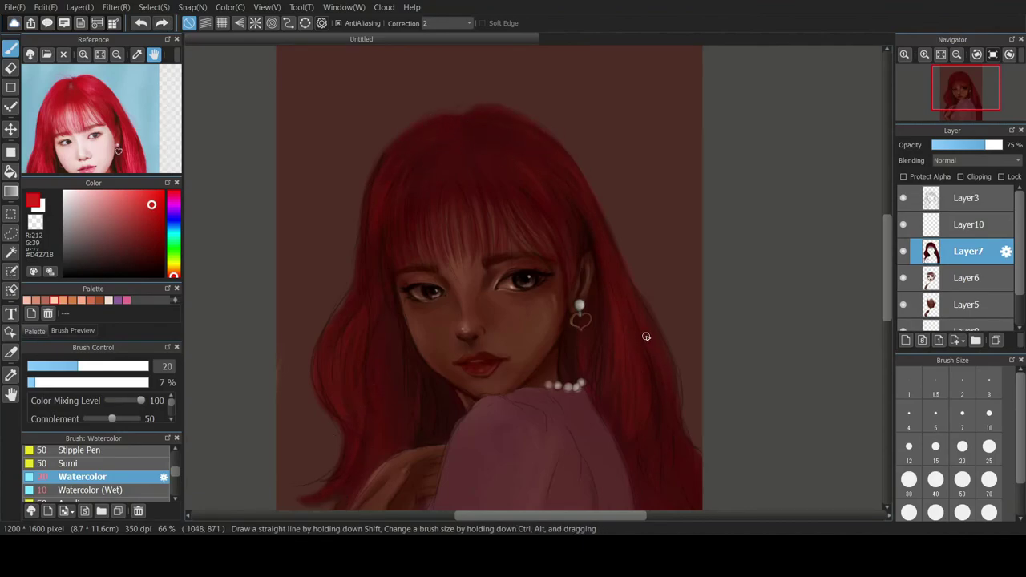
pyautogui.click(149, 252)
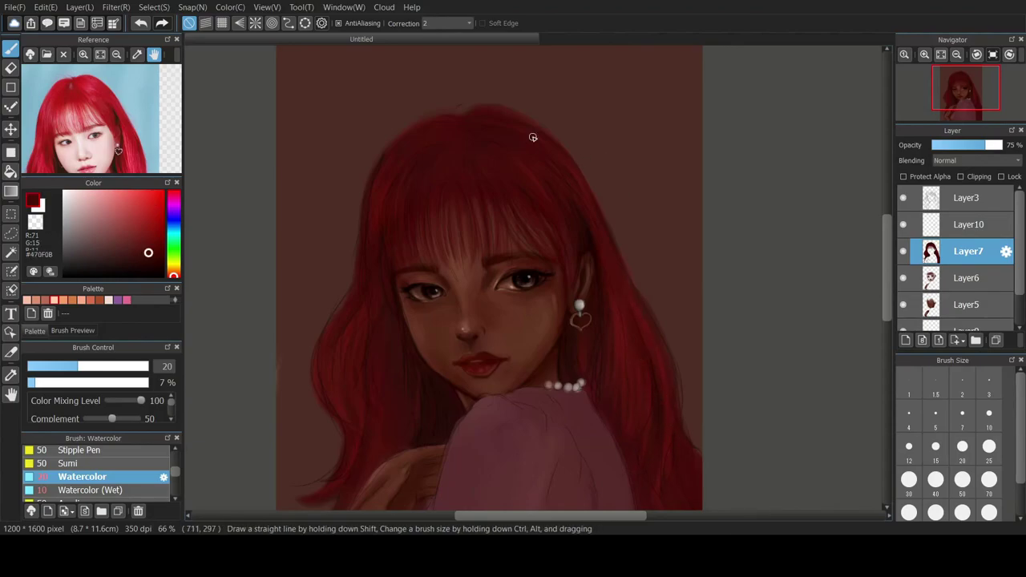
pyautogui.click(936, 480)
pyautogui.moveTo(635, 437); pyautogui.dragTo(637, 420)
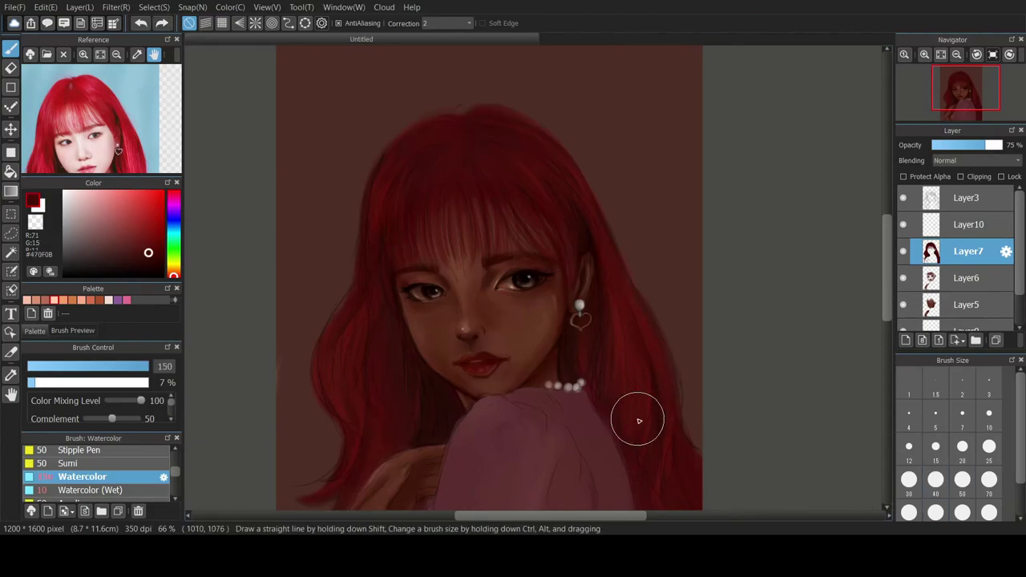
pyautogui.click(981, 145)
pyautogui.scroll(-1, 625, 263)
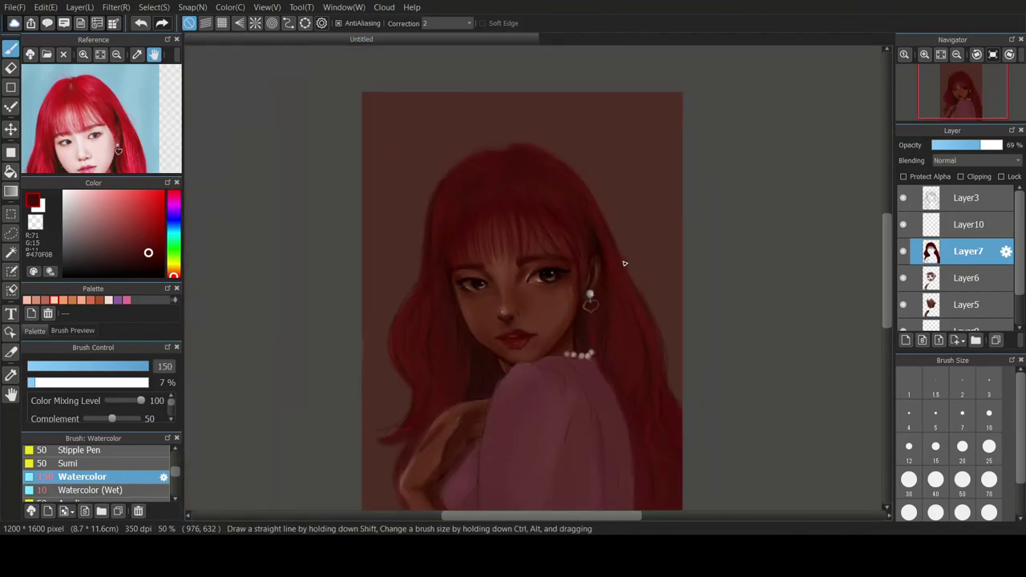
# - Add a new layer directly below Layer5 and try near-black #160201 shading beside the neck with the size 40 Watercolor brush
pyautogui.click(156, 271)
pyautogui.click(936, 479)
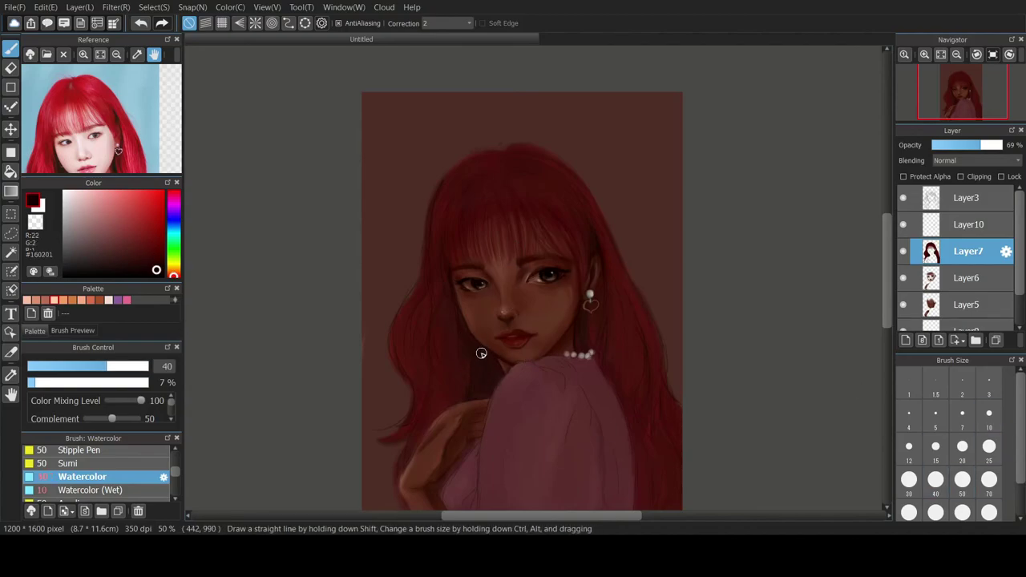
pyautogui.click(966, 305)
pyautogui.click(966, 327)
pyautogui.click(906, 341)
pyautogui.moveTo(491, 385); pyautogui.dragTo(484, 397)
pyautogui.hotkey('ctrl', 'z')
pyautogui.hotkey('ctrl', 'z')
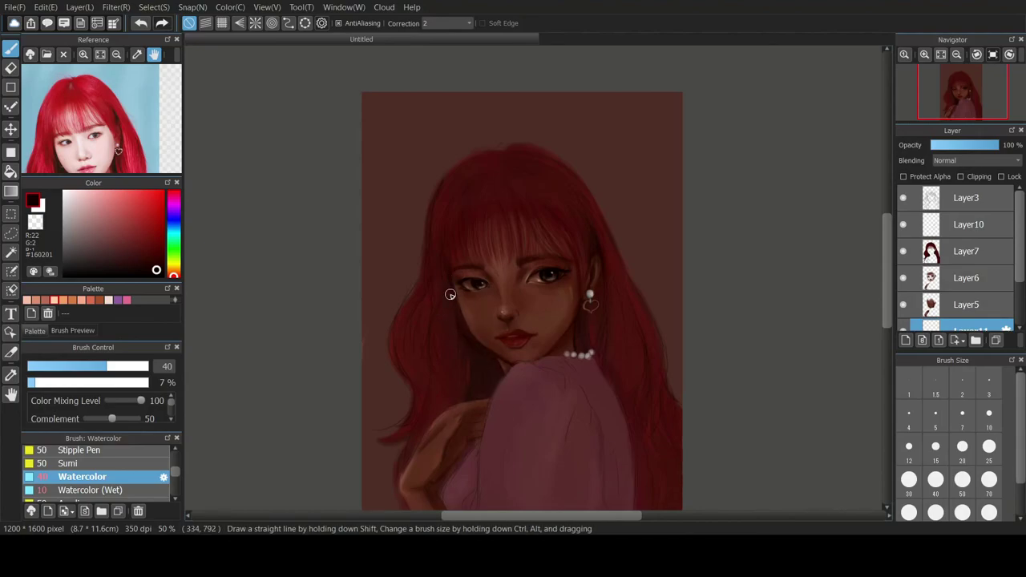
pyautogui.hotkey('ctrl', 'z')
# - Shade the hair beside the neck on the new layer at size 150 and 7%, and reduce the layer's opacity to 42%
pyautogui.click(936, 512)
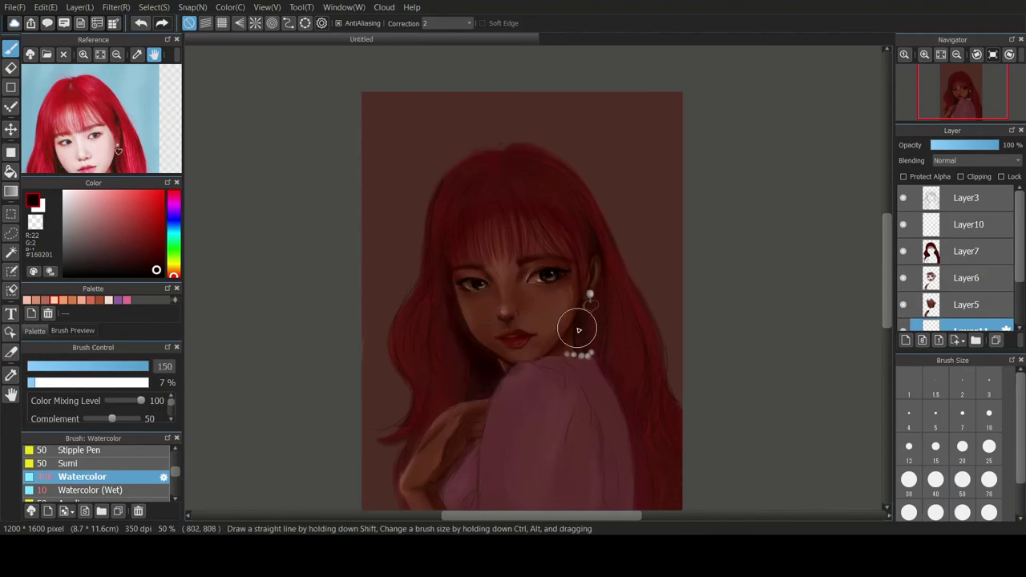
pyautogui.moveTo(463, 377); pyautogui.dragTo(469, 372)
pyautogui.moveTo(984, 145); pyautogui.dragTo(960, 145)
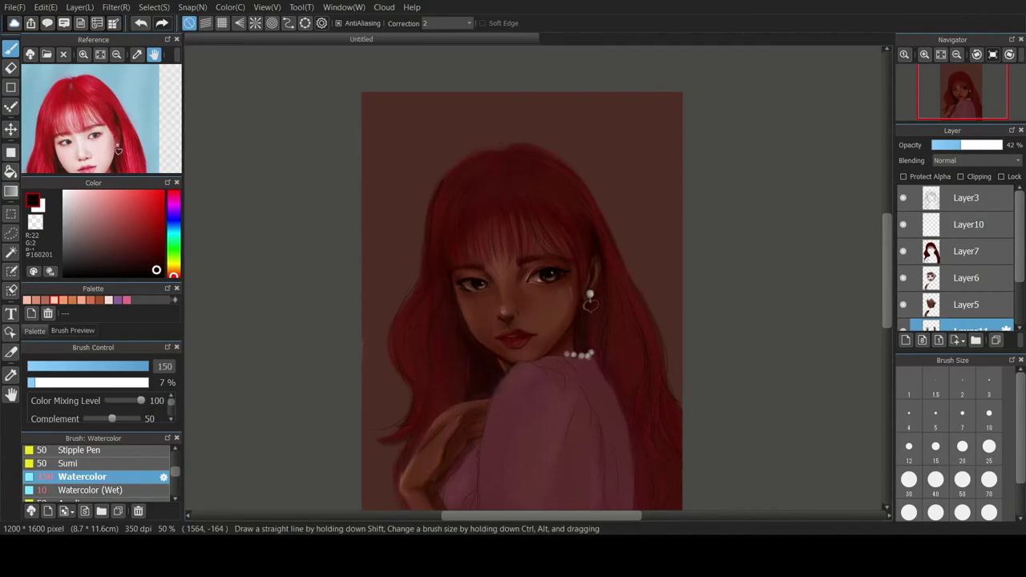
# - Handwrite "WIP" with a signature and draw a smiley face on the background in pale pink #F5DFD6 at size 7
pyautogui.click(962, 413)
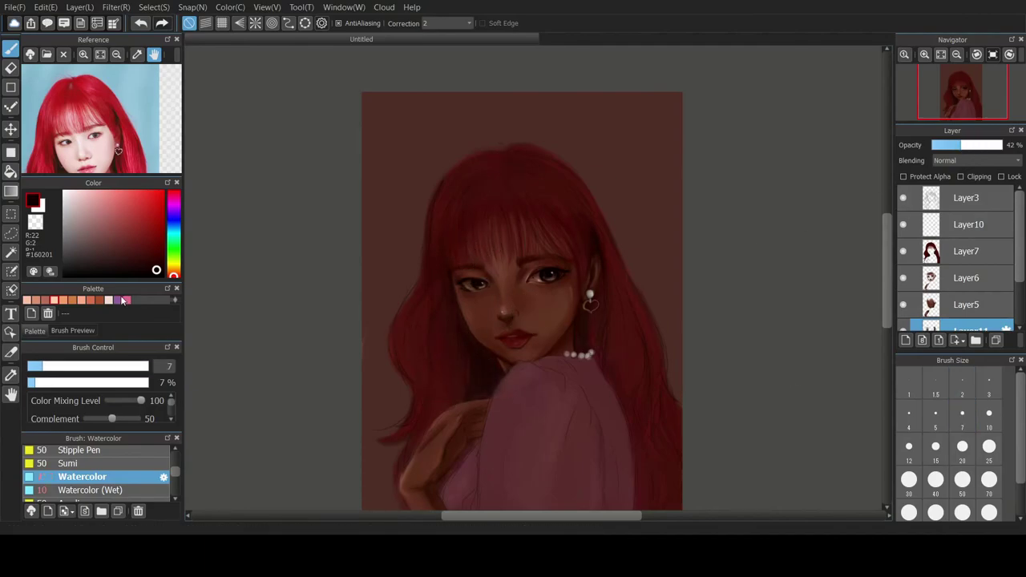
pyautogui.click(109, 300)
pyautogui.moveTo(375, 120)
pyautogui.mouseDown()
pyautogui.moveTo(414, 120)
pyautogui.moveTo(407, 160)
pyautogui.mouseUp()
pyautogui.moveTo(421, 160)
pyautogui.mouseDown()
pyautogui.moveTo(425, 138)
pyautogui.moveTo(417, 226)
pyautogui.mouseUp()
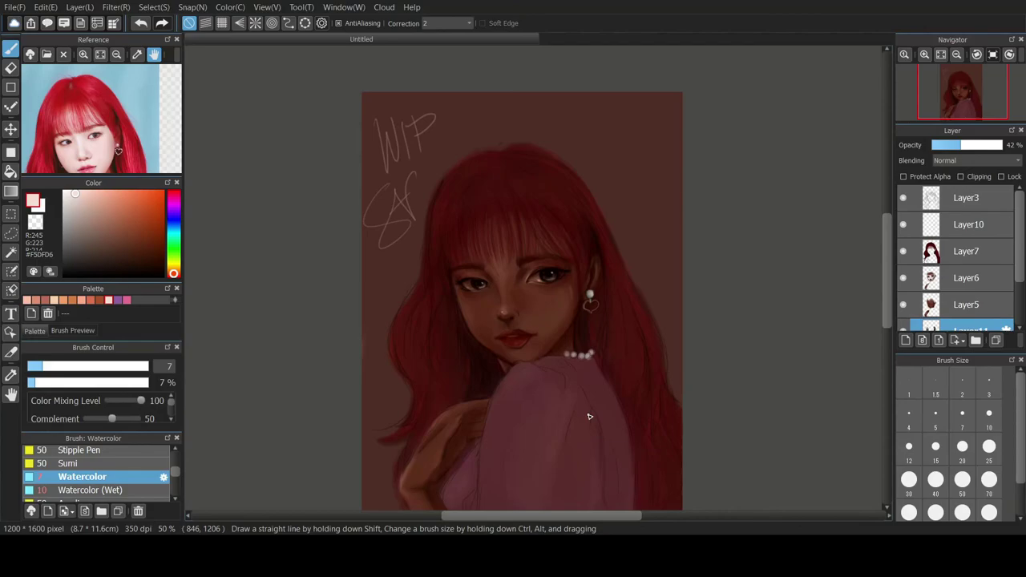
pyautogui.moveTo(617, 126); pyautogui.dragTo(616, 149)
pyautogui.moveTo(600, 158); pyautogui.dragTo(641, 160)
pyautogui.scroll(-2, 1020, 316)
pyautogui.scroll(2, 1020, 316)
# - Hide the Layer3 sketch and blend the hair on Layer7 with the Smudge brush at size 40 and 51%
pyautogui.click(969, 251)
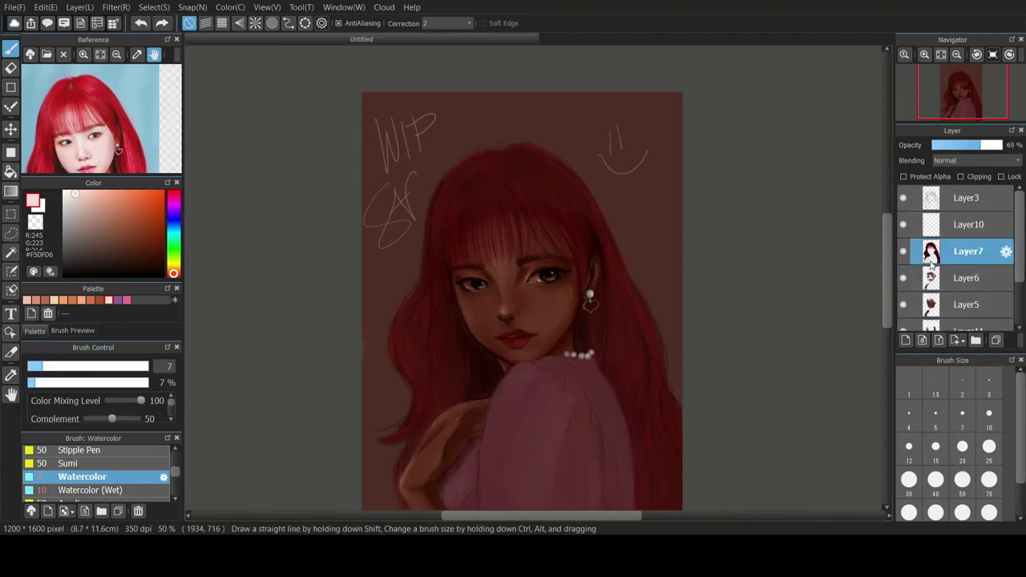
pyautogui.click(133, 195)
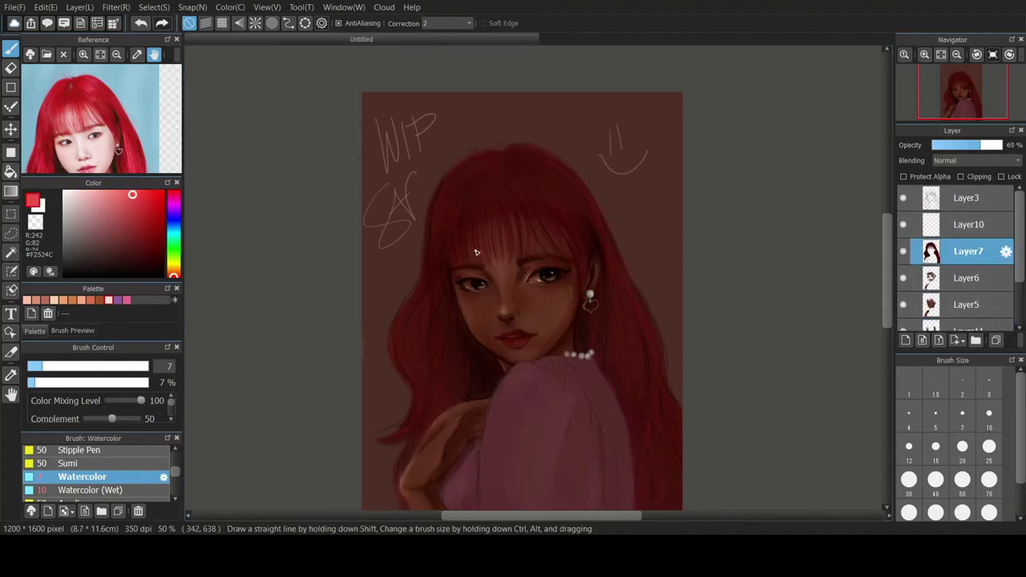
pyautogui.scroll(3, 134, 471)
pyautogui.click(133, 473)
pyautogui.click(935, 479)
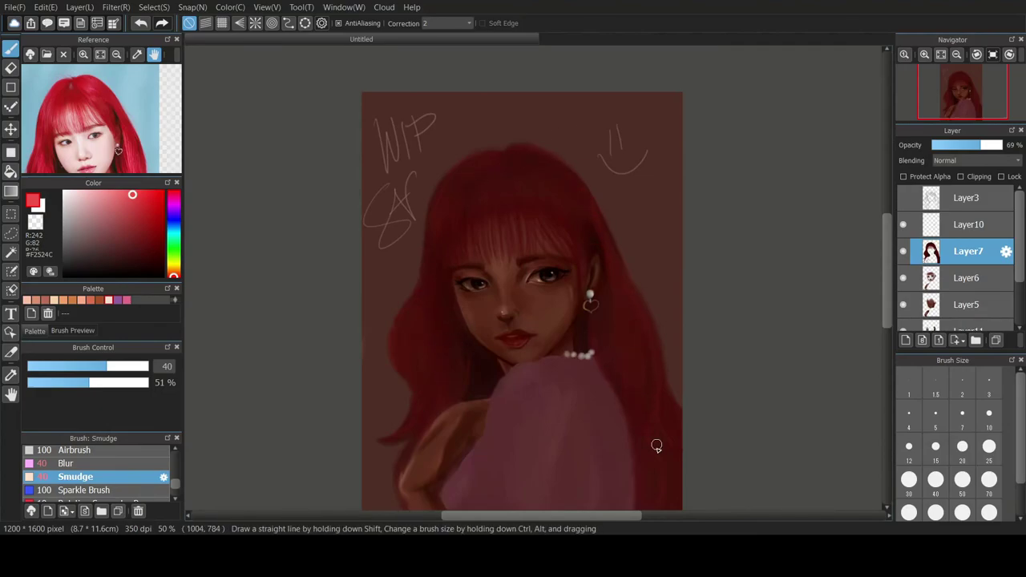
# - Raise Layer7's opacity to 72%, undo the last smudge stroke and smudge the hair across the crown
pyautogui.moveTo(993, 149)
pyautogui.mouseDown()
pyautogui.moveTo(947, 147)
pyautogui.moveTo(994, 148)
pyautogui.mouseUp()
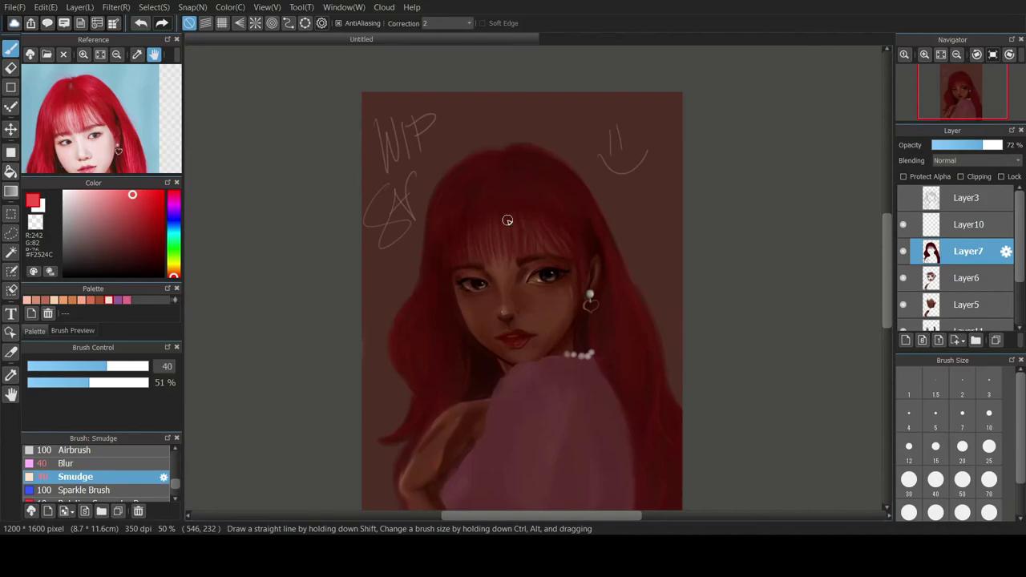
pyautogui.hotkey('ctrl', 'z')
pyautogui.moveTo(550, 165); pyautogui.dragTo(490, 172)
# - Paint the hair parting with pale pink #E4C4C3 and dark red #310908 using the size 40 Watercolor (Wet) brush, and raise Layer7's opacity to 74%
pyautogui.click(77, 200)
pyautogui.moveTo(175, 484)
pyautogui.mouseDown()
pyautogui.moveTo(176, 459)
pyautogui.moveTo(175, 473)
pyautogui.mouseUp()
pyautogui.click(88, 485)
pyautogui.click(938, 456)
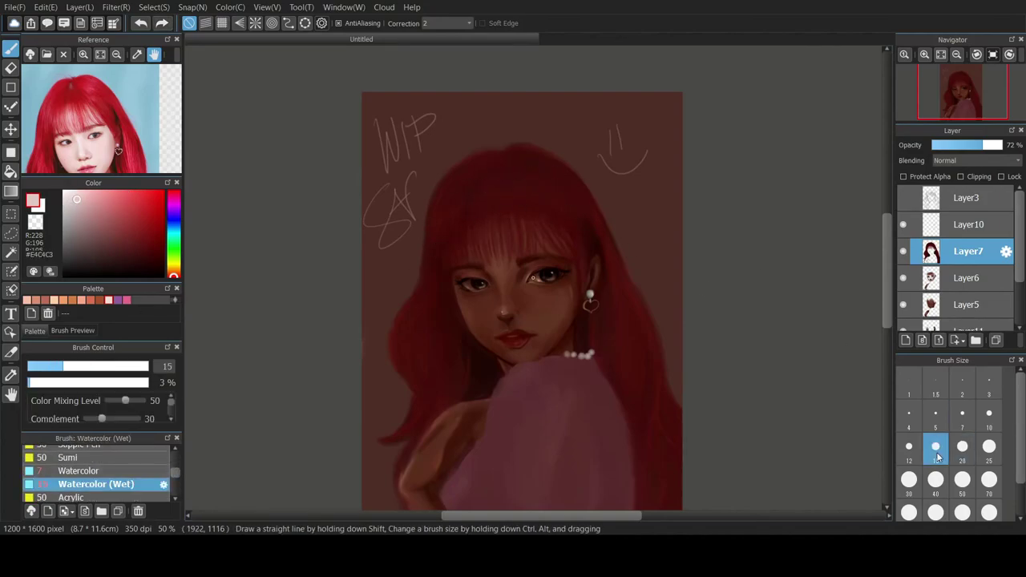
pyautogui.click(936, 480)
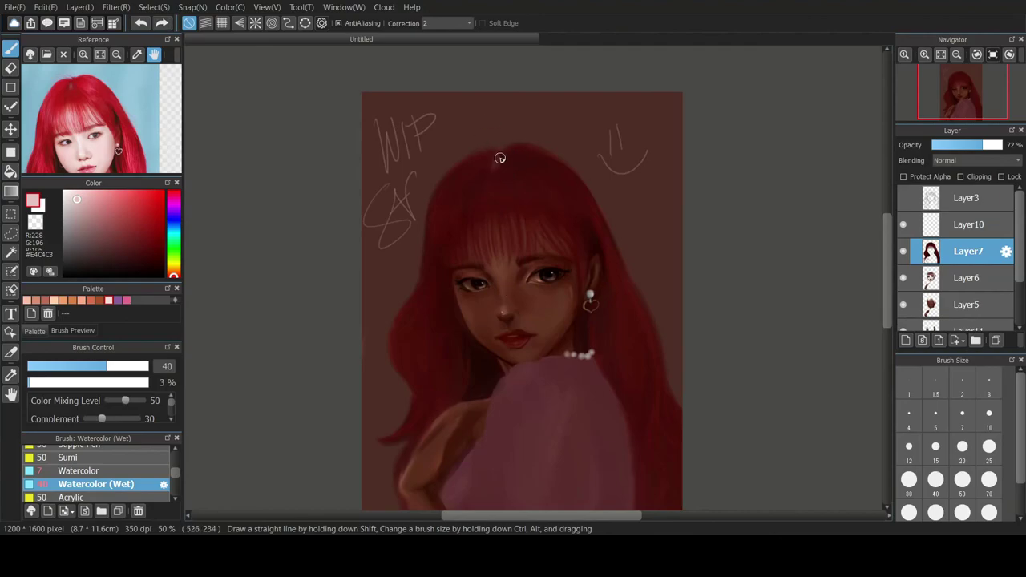
pyautogui.keyDown('alt'); pyautogui.click(498, 158); pyautogui.keyUp('alt')
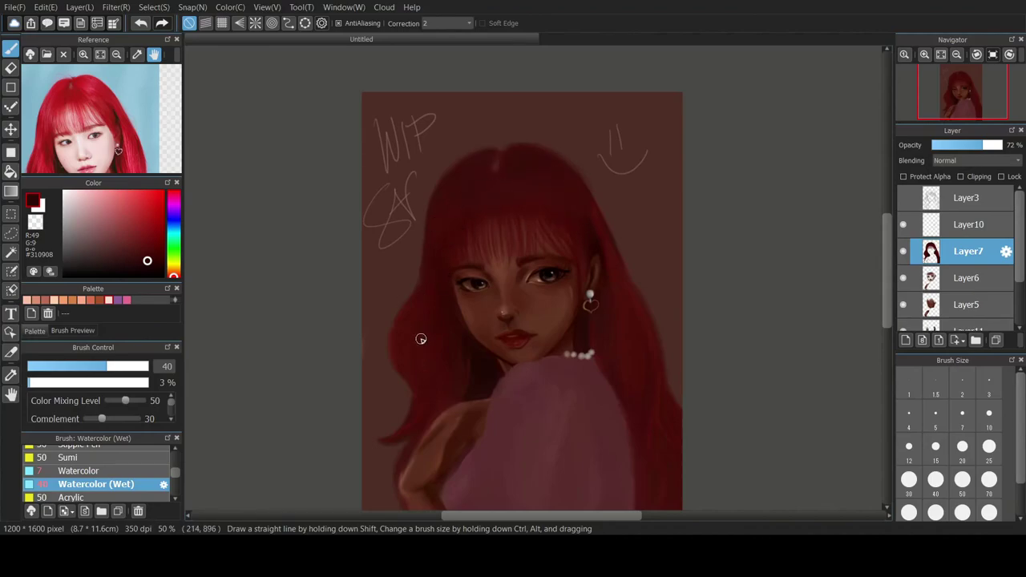
pyautogui.click(985, 145)
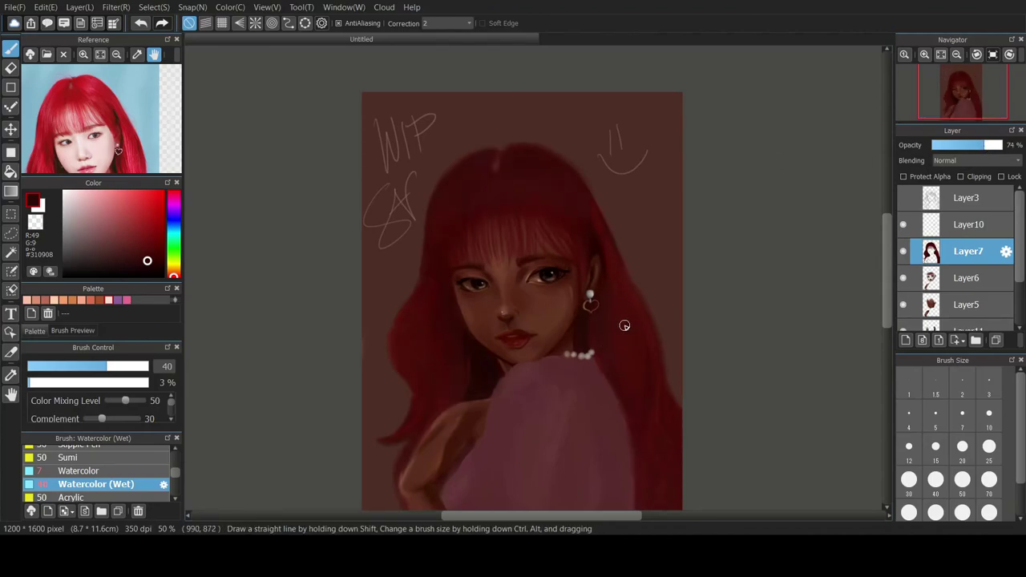